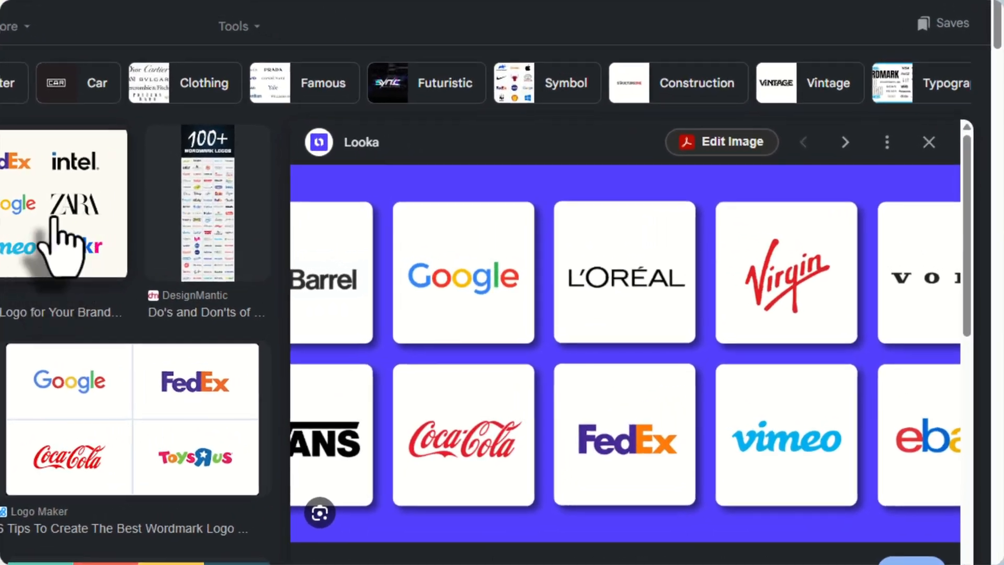
Preview the LogoAI wordmark logo examples, and search Google Images for "latermark logo"
{"action": "left_click", "coordinate": [433, 222]}
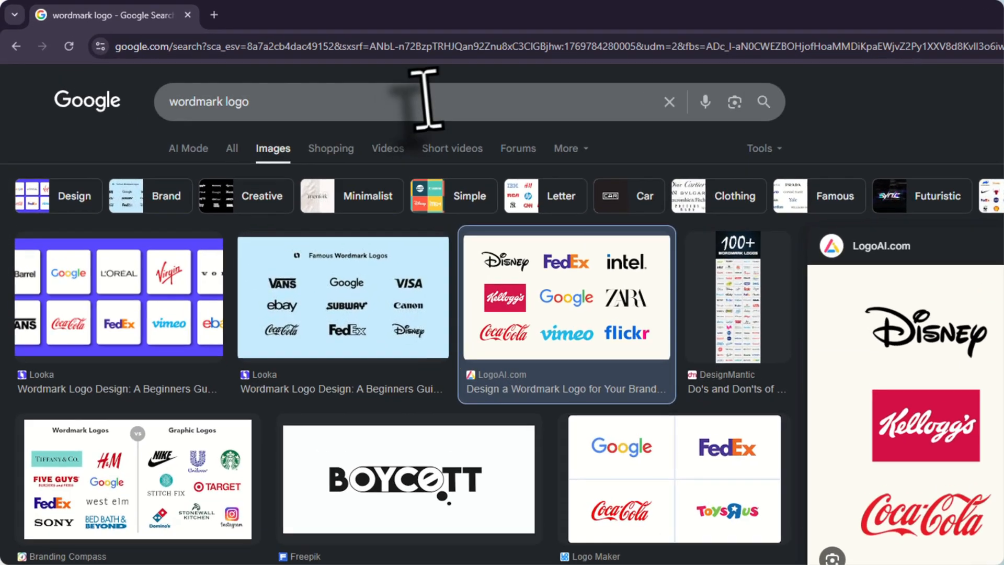
{"action": "left_click", "coordinate": [296, 73]}
{"action": "key", "text": "ctrl+a"}
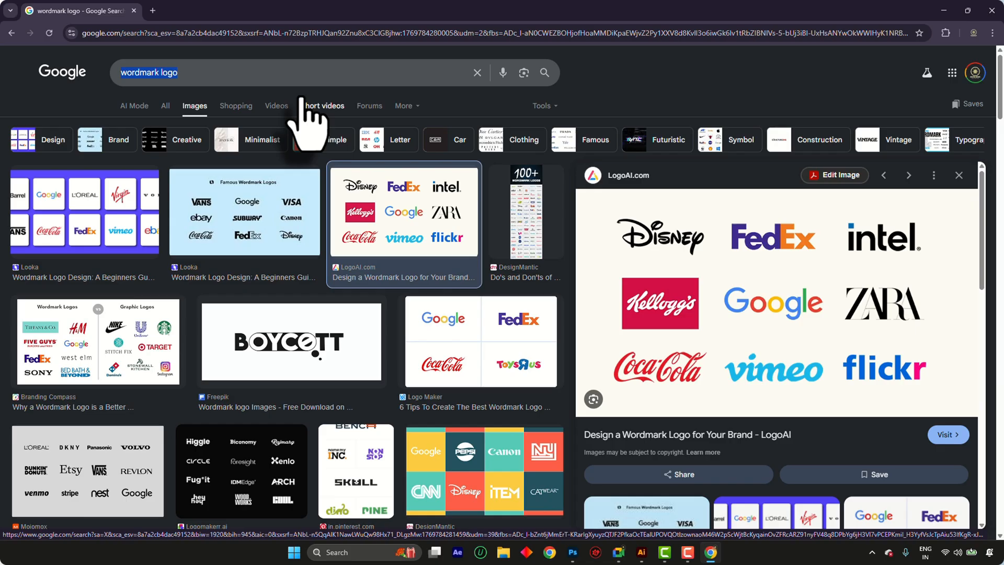
{"action": "type", "text": "later"}
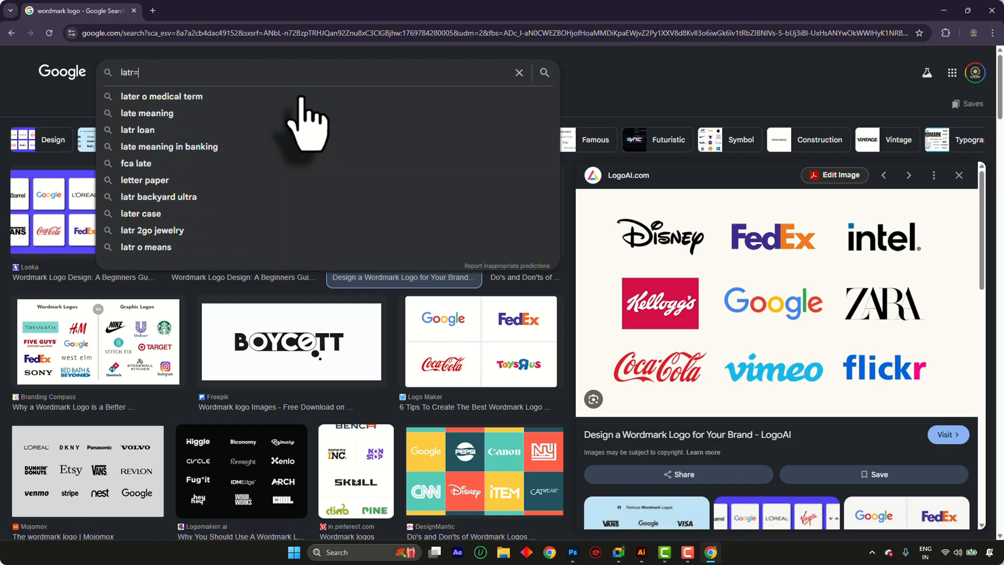
{"action": "type", "text": "mark logo"}
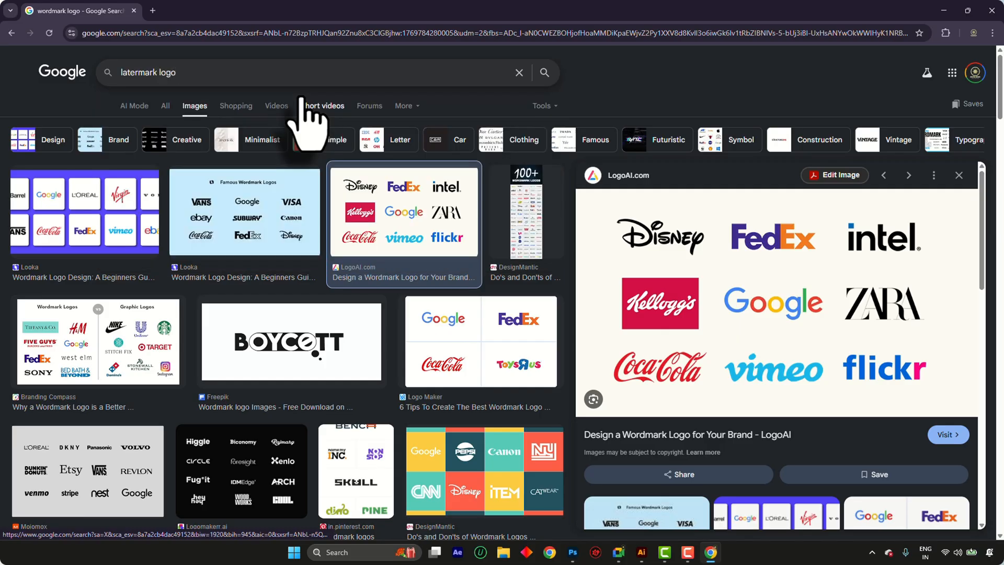
{"action": "key", "text": "Return"}
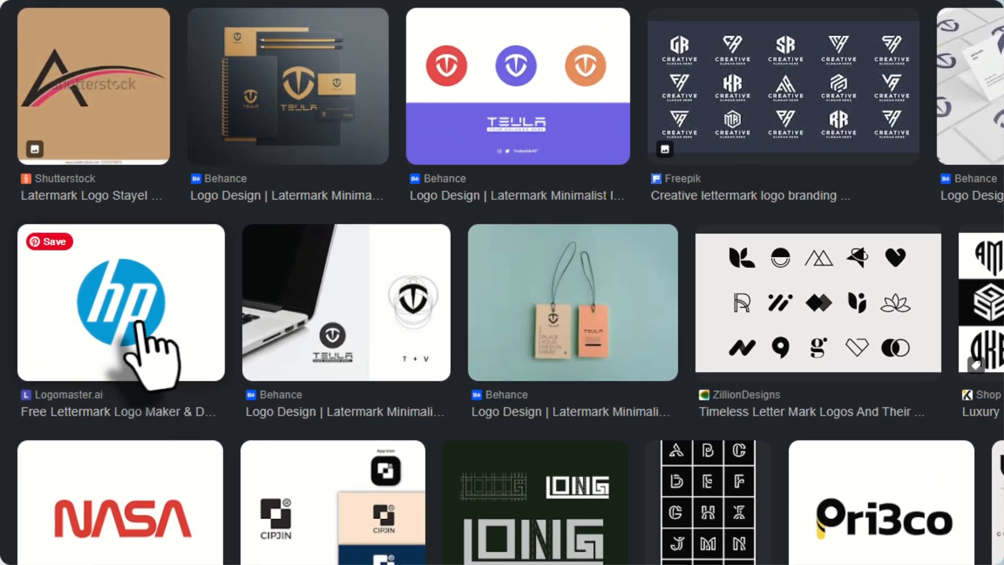
Preview the HP logo and the Freepik creative lettermark results, and search images for "symbol logo"
{"action": "left_click", "coordinate": [115, 333]}
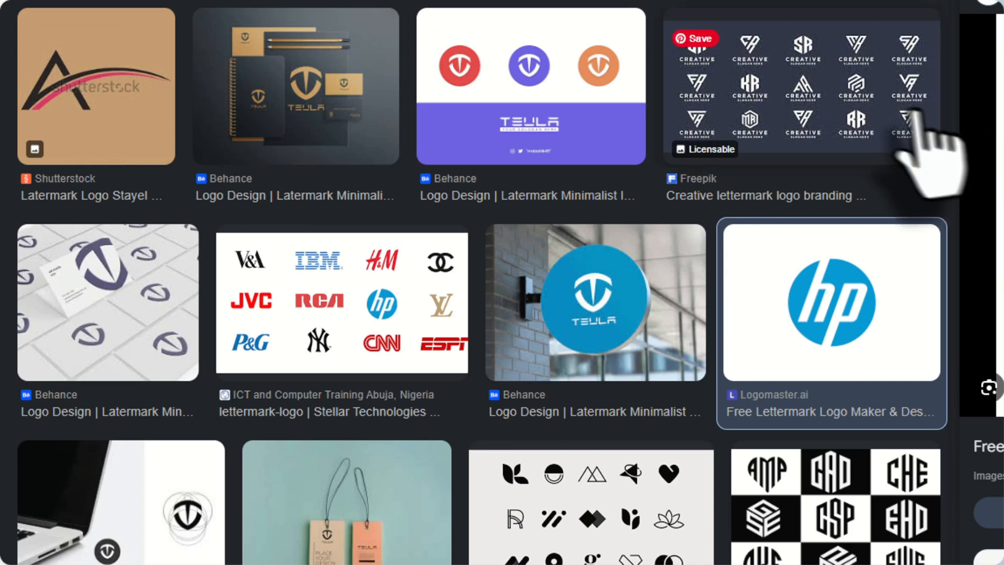
{"action": "left_click", "coordinate": [889, 107]}
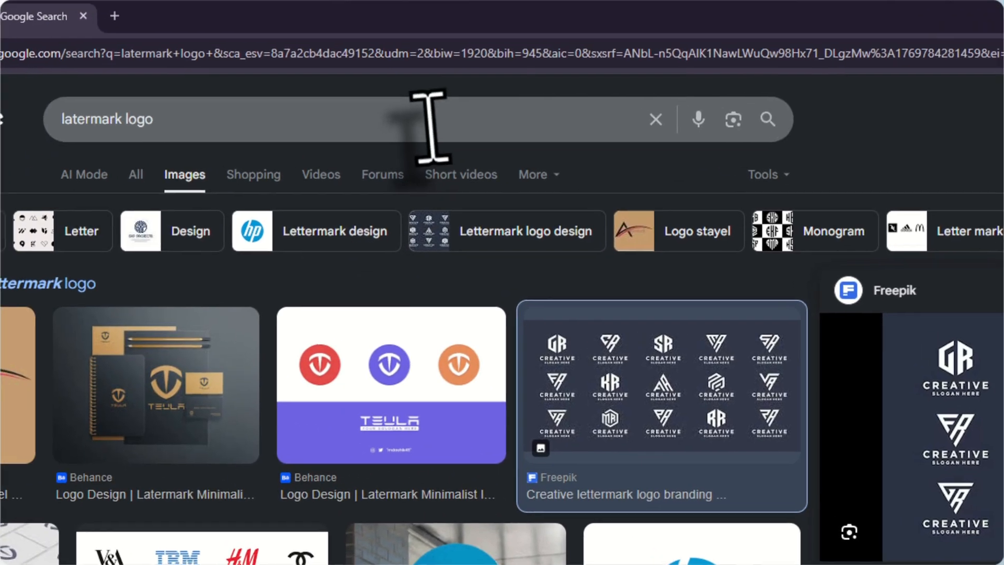
{"action": "left_click", "coordinate": [437, 128]}
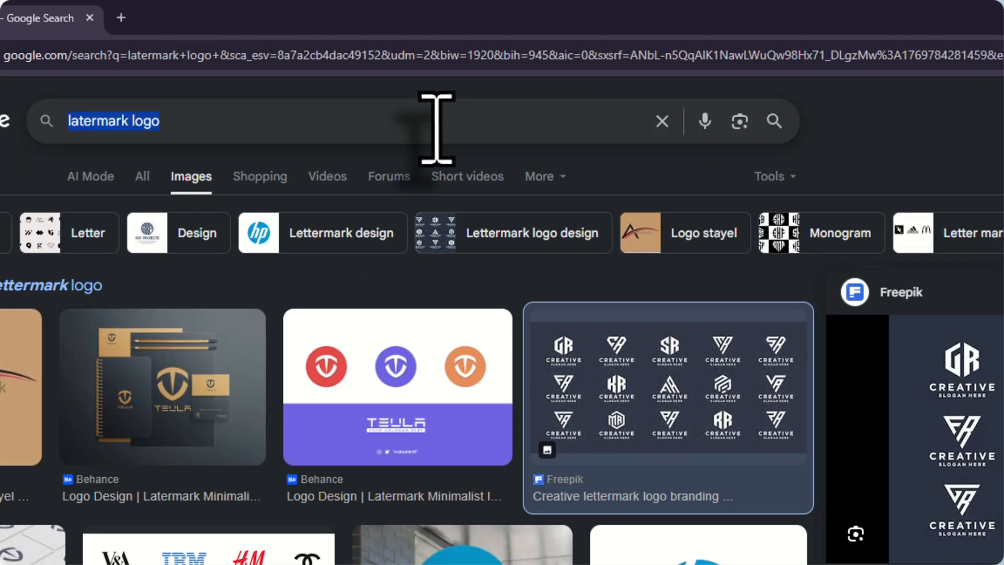
{"action": "type", "text": "sym"}
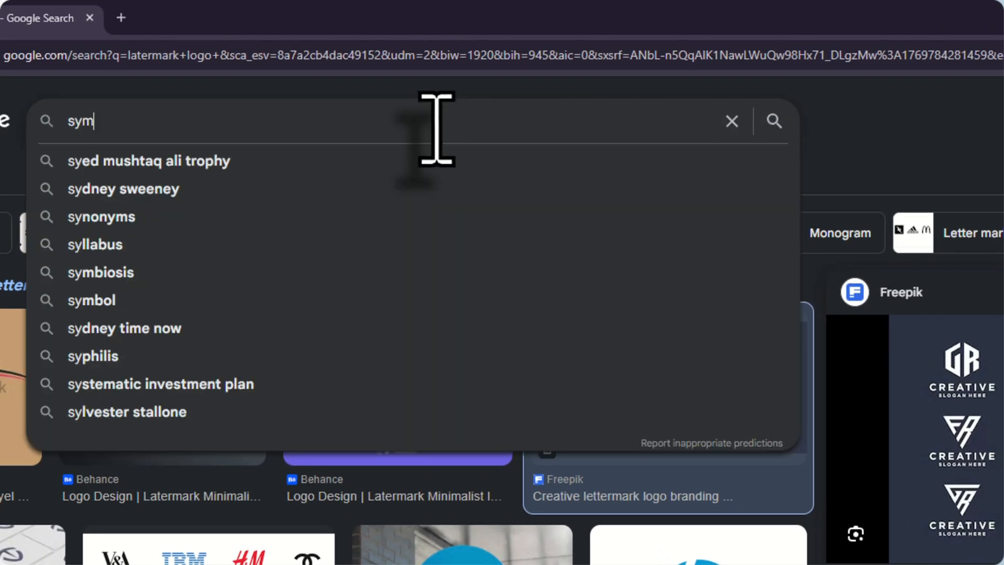
{"action": "type", "text": "bol lo"}
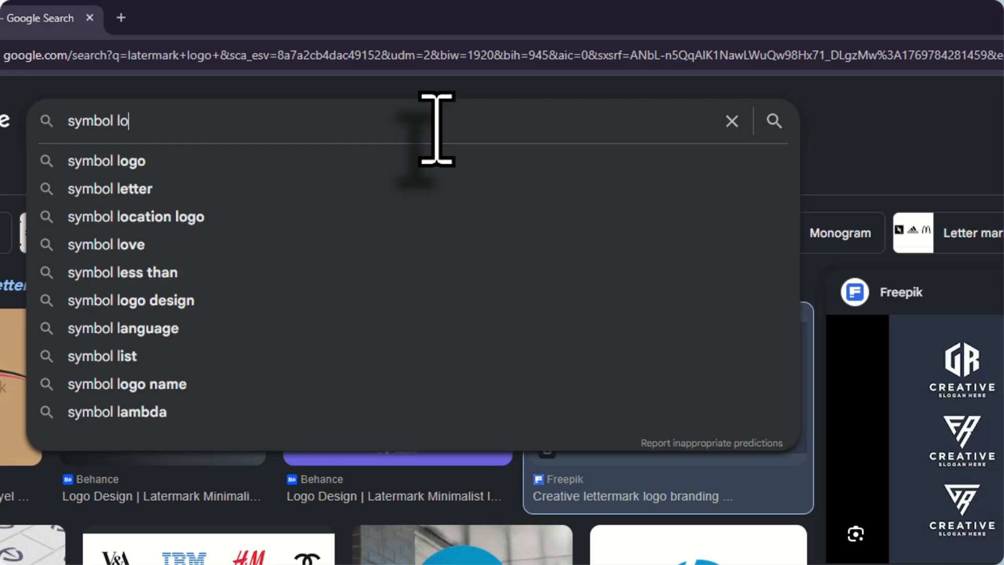
{"action": "type", "text": "go"}
{"action": "key", "text": "Return"}
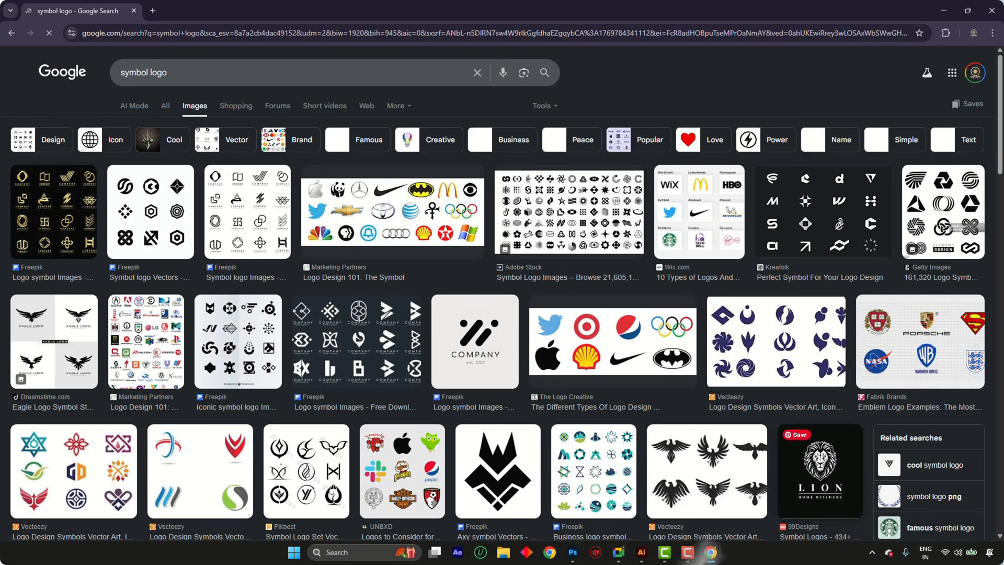
Open the Dribbble website (dribbble.com) in a new browser tab
{"action": "key", "text": "ctrl+t"}
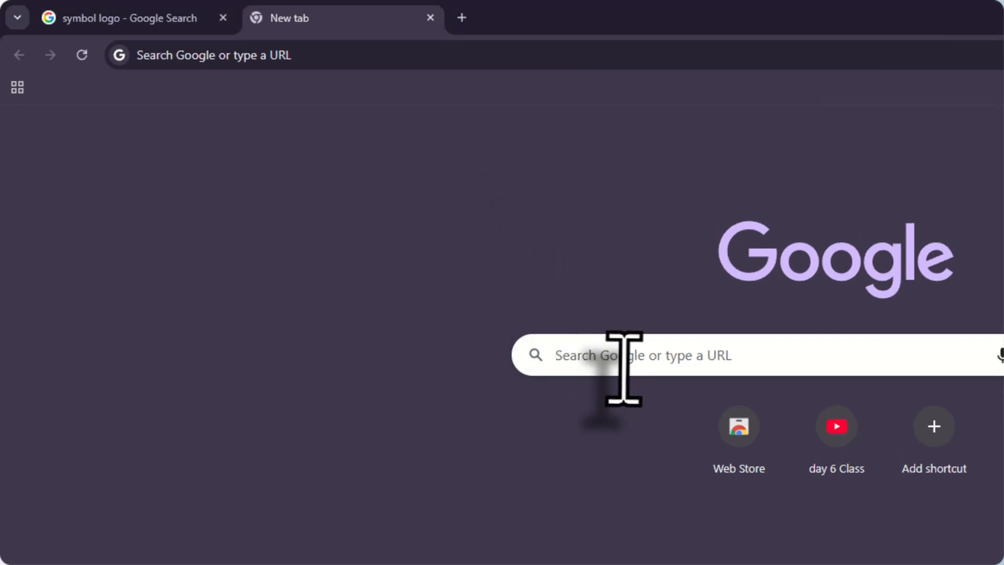
{"action": "left_click", "coordinate": [622, 366]}
{"action": "left_click", "coordinate": [374, 291]}
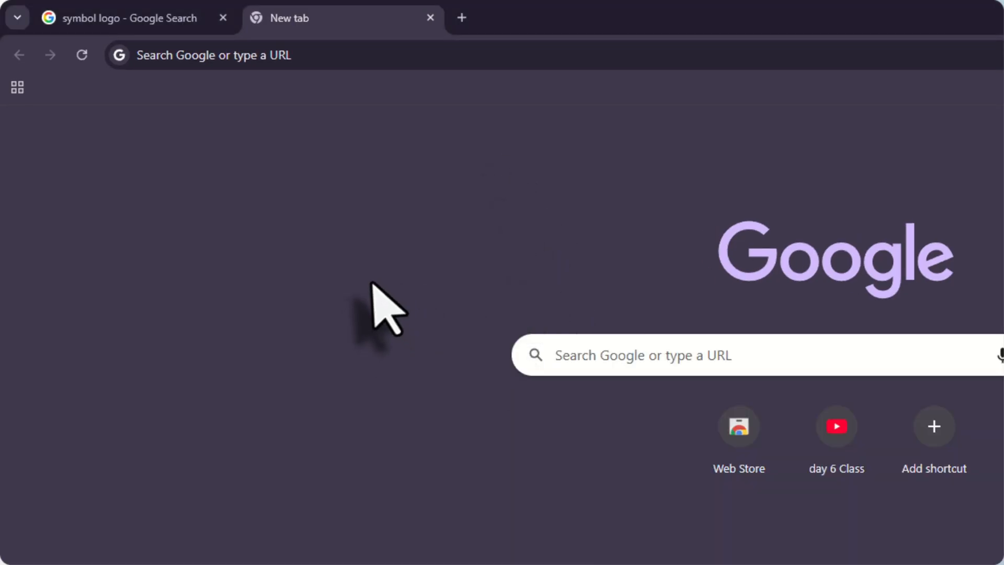
{"action": "left_click", "coordinate": [637, 358]}
{"action": "left_click", "coordinate": [277, 262]}
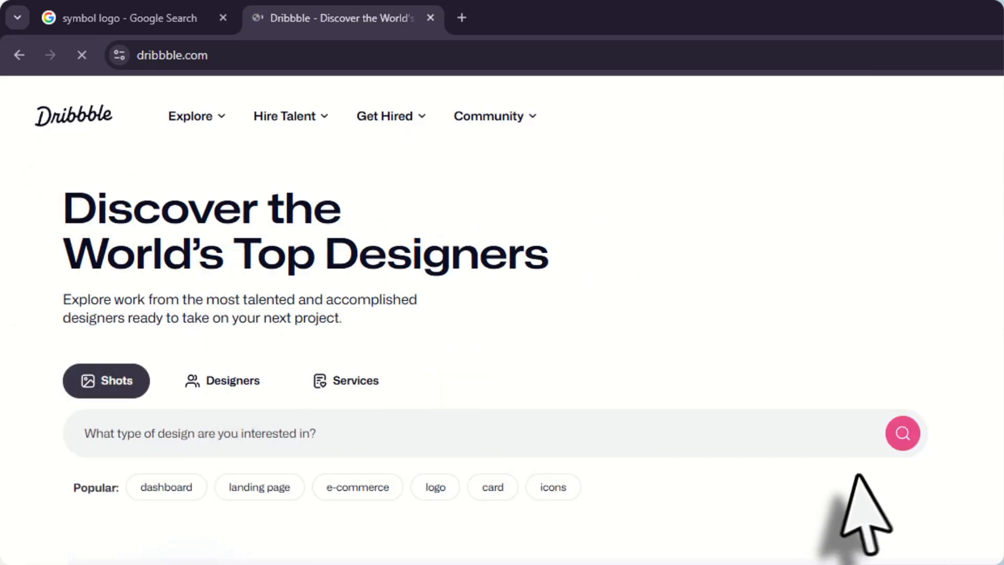
Examine the popular design shots in Dribbble's Discover feed, from the start of the page down to its footer
{"action": "scroll", "coordinate": [852, 497], "scroll_direction": "down", "scroll_amount": 5}
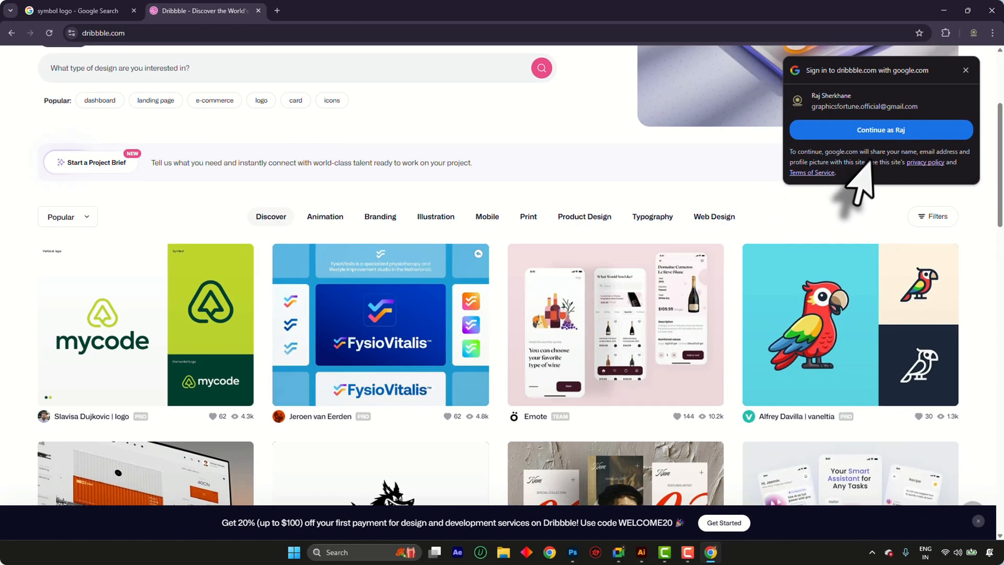
{"action": "scroll", "coordinate": [565, 320], "scroll_direction": "down", "scroll_amount": 6}
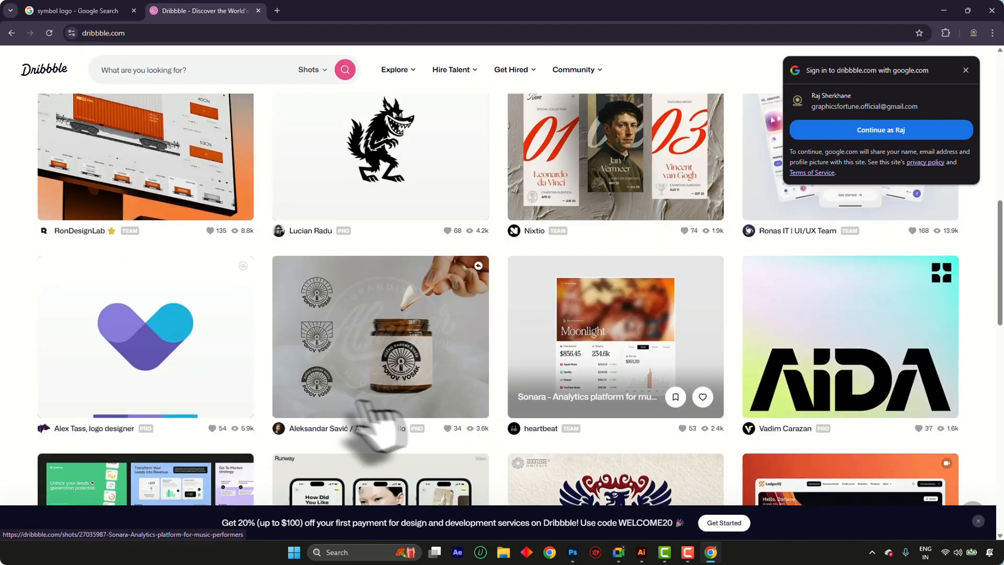
{"action": "scroll", "coordinate": [381, 183], "scroll_direction": "down", "scroll_amount": 3}
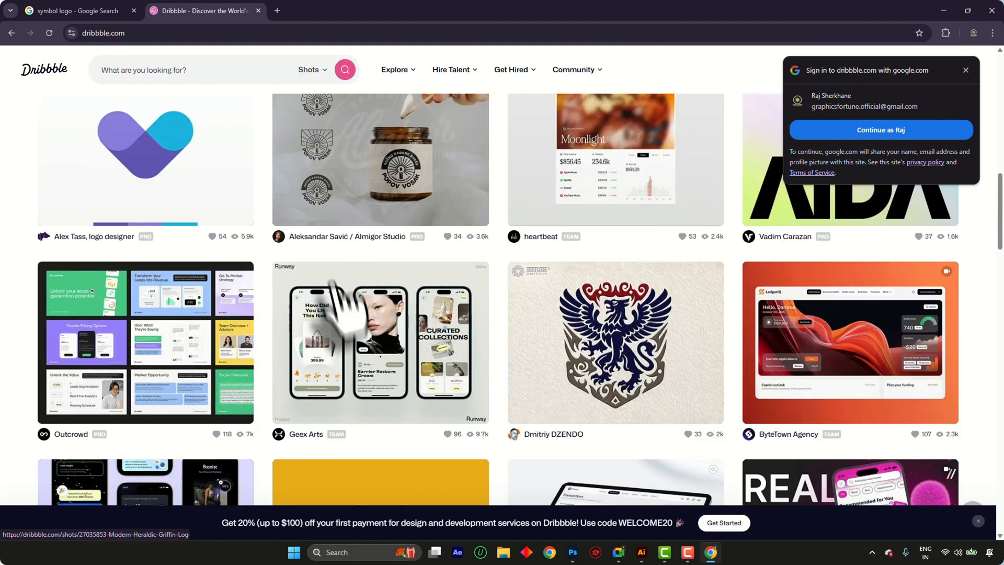
{"action": "scroll", "coordinate": [364, 308], "scroll_direction": "down", "scroll_amount": 3}
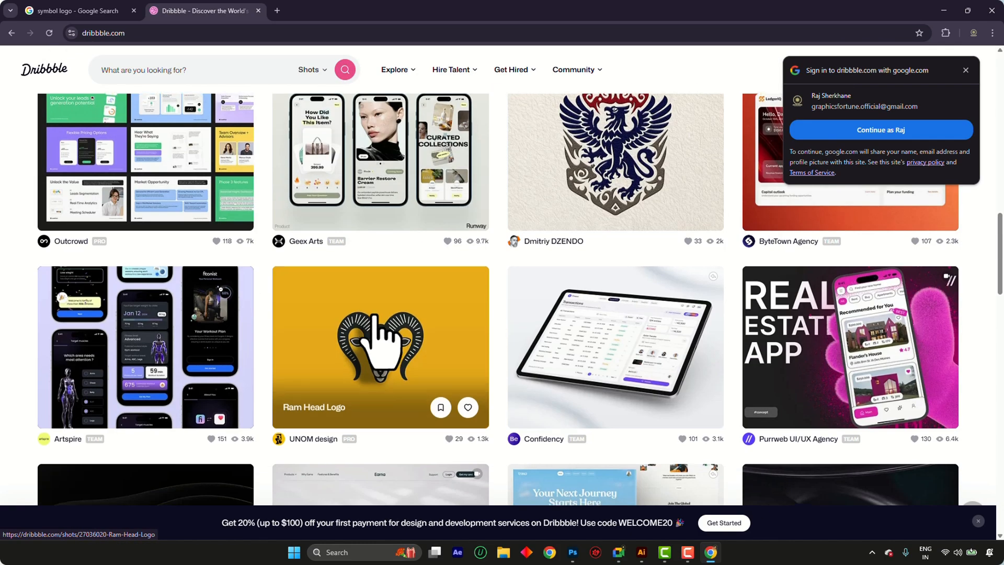
{"action": "scroll", "coordinate": [375, 315], "scroll_direction": "down", "scroll_amount": 3}
{"action": "scroll", "coordinate": [377, 334], "scroll_direction": "down", "scroll_amount": 6}
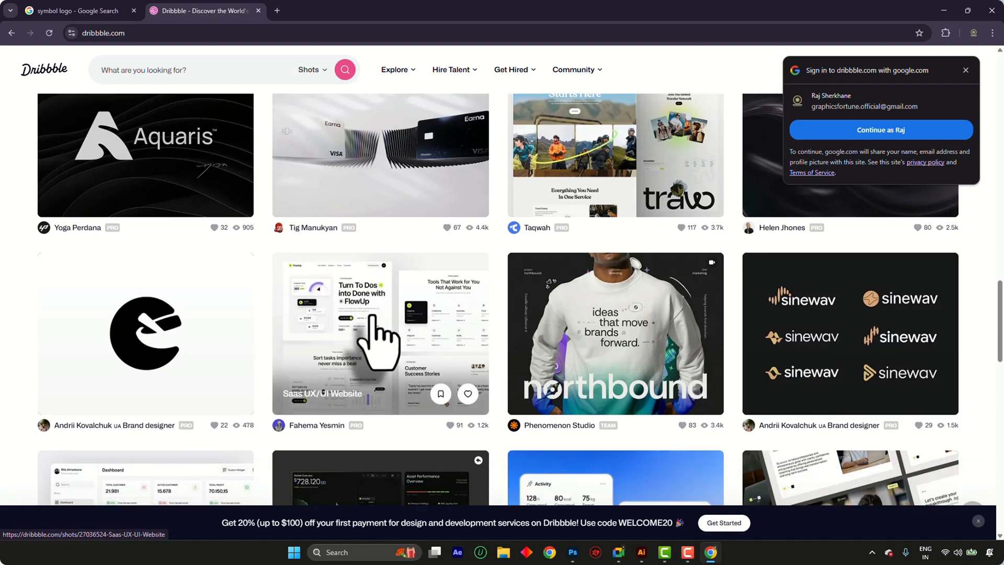
{"action": "scroll", "coordinate": [373, 317], "scroll_direction": "down", "scroll_amount": 3}
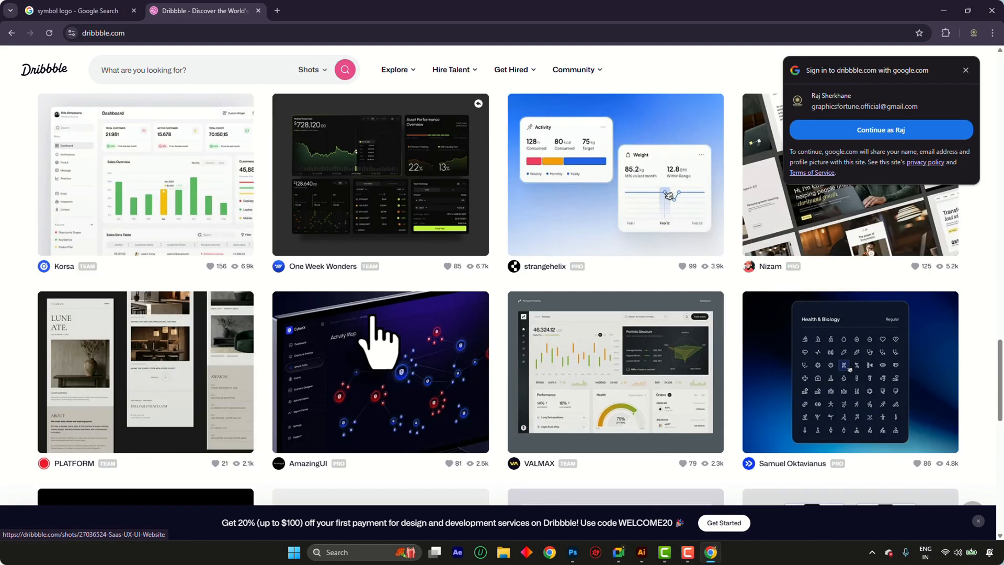
{"action": "scroll", "coordinate": [379, 340], "scroll_direction": "down", "scroll_amount": 6}
{"action": "scroll", "coordinate": [418, 314], "scroll_direction": "up", "scroll_amount": 9}
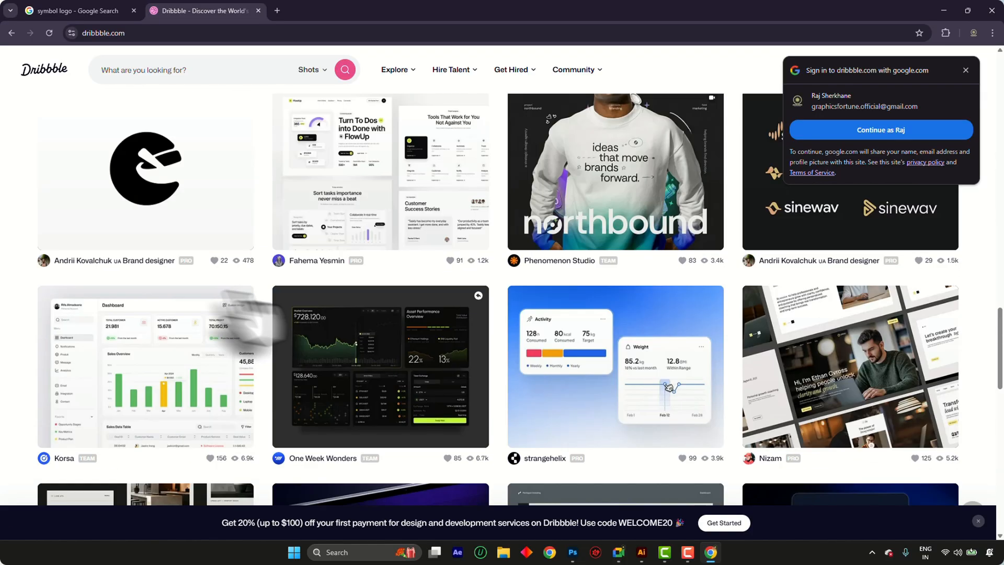
{"action": "scroll", "coordinate": [366, 334], "scroll_direction": "down", "scroll_amount": 6}
{"action": "scroll", "coordinate": [465, 348], "scroll_direction": "down", "scroll_amount": 5}
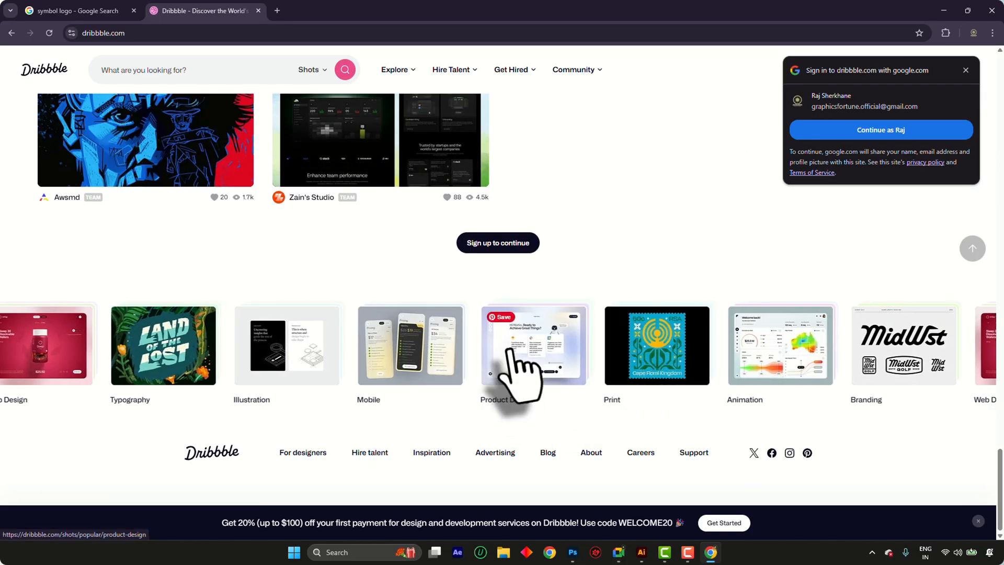
{"action": "scroll", "coordinate": [515, 366], "scroll_direction": "up", "scroll_amount": 12}
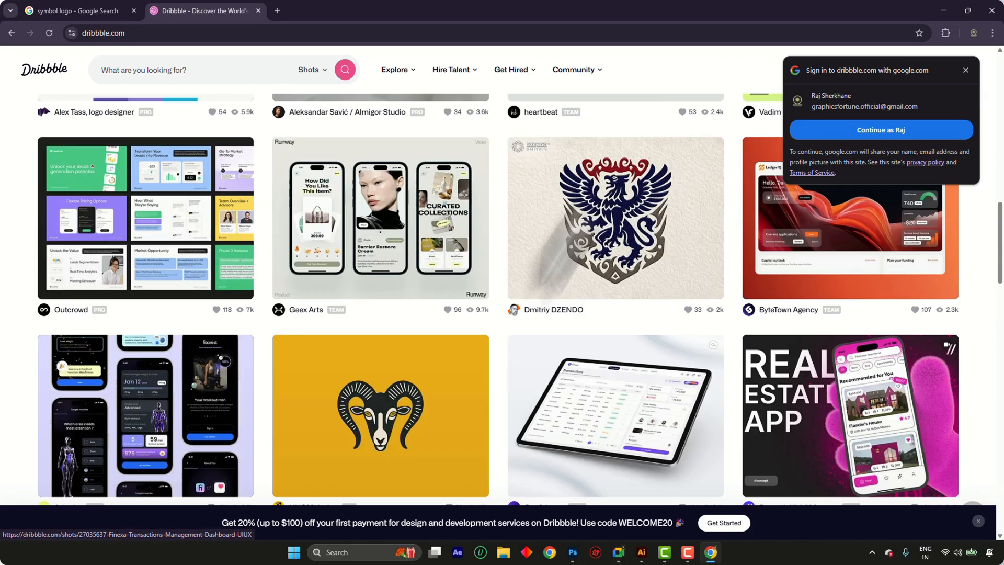
{"action": "scroll", "coordinate": [459, 325], "scroll_direction": "up", "scroll_amount": 10}
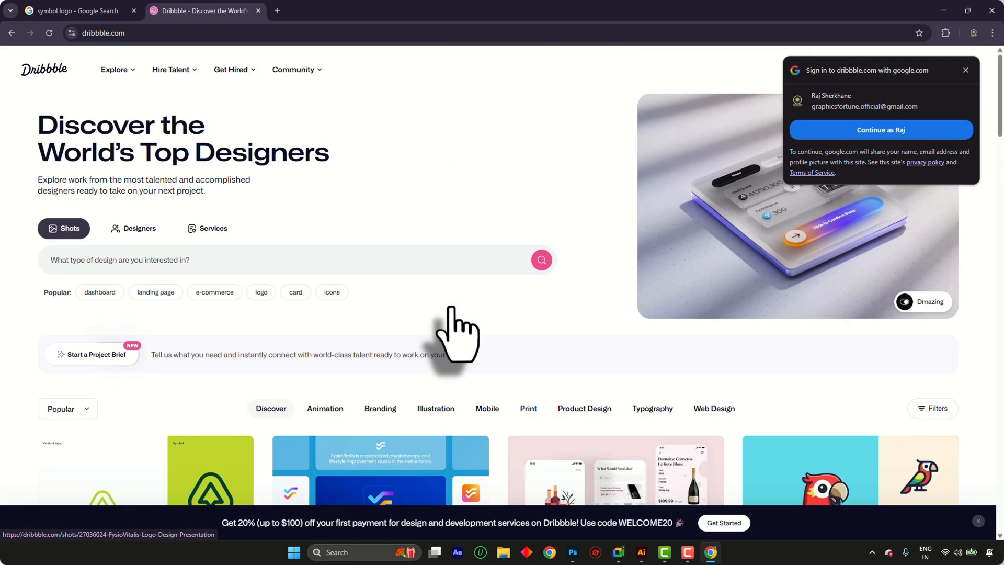
{"action": "scroll", "coordinate": [448, 320], "scroll_direction": "down", "scroll_amount": 4}
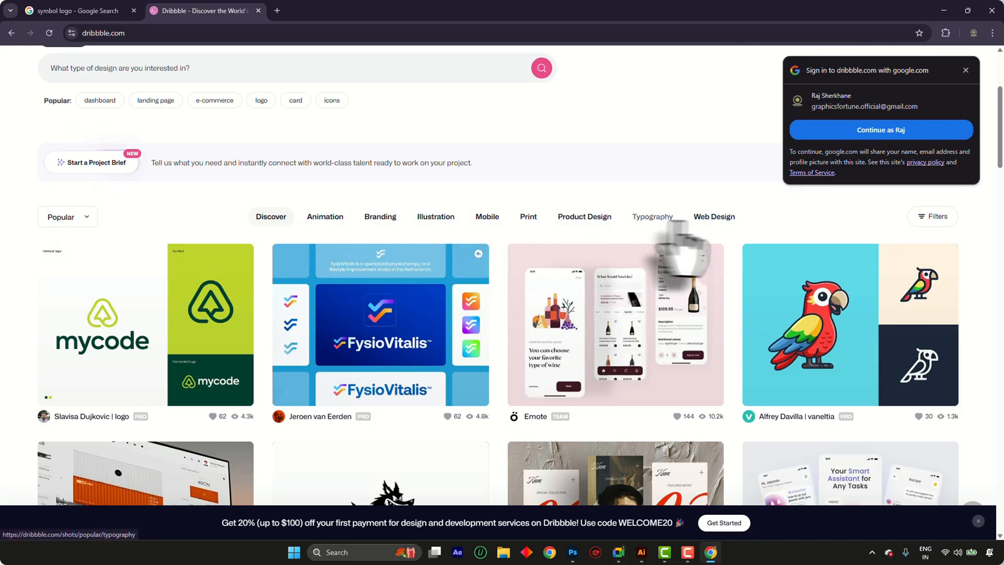
{"action": "scroll", "coordinate": [414, 168], "scroll_direction": "up", "scroll_amount": 5}
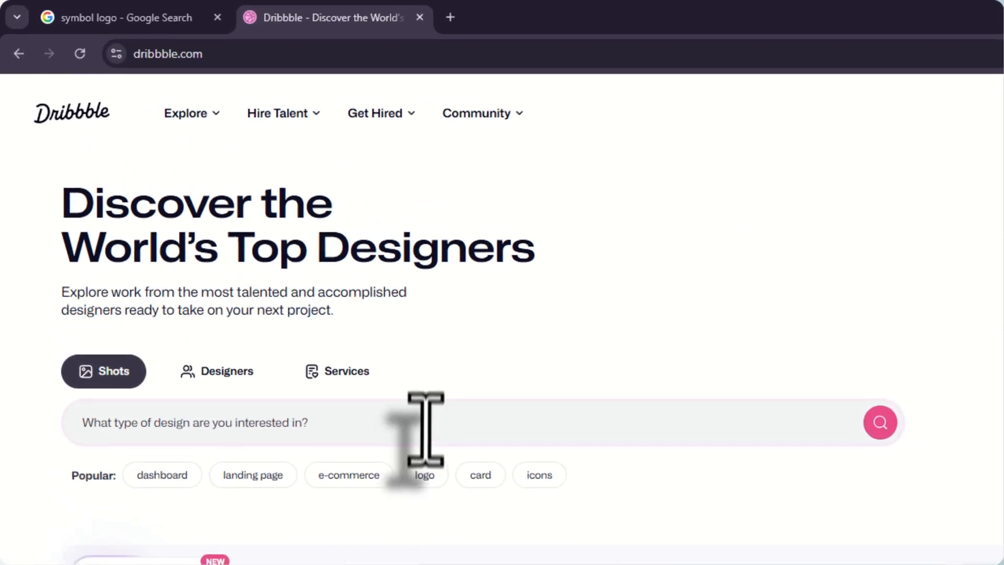
Show Dribbble shots for the popular search term "logo" and examine the symbol and logo designs
{"action": "left_click", "coordinate": [425, 428]}
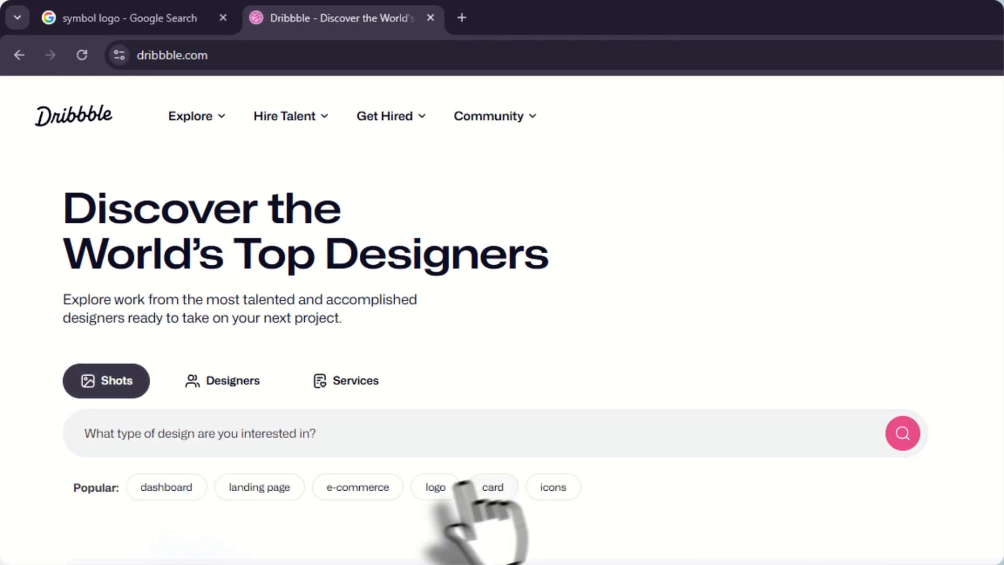
{"action": "left_click", "coordinate": [424, 475]}
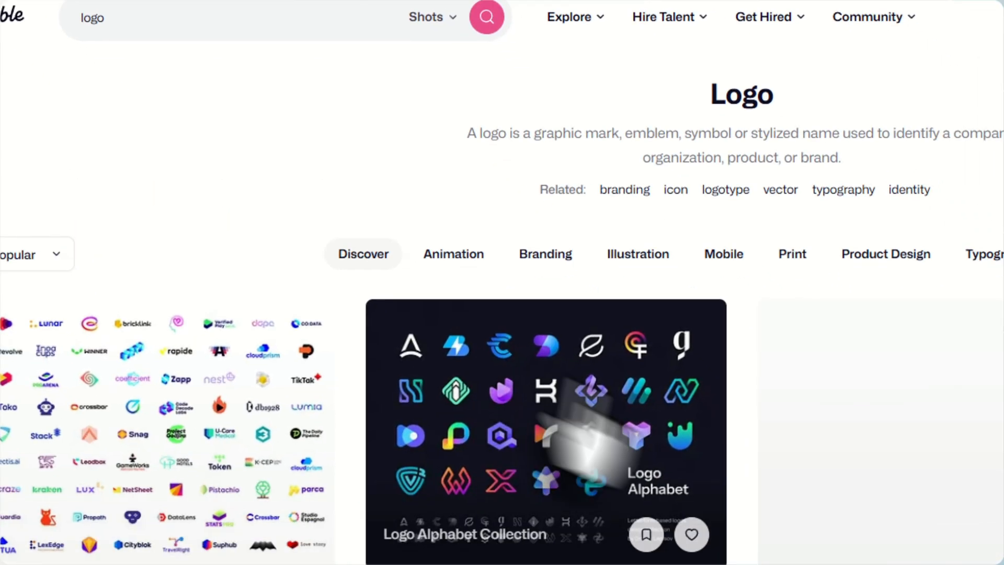
{"action": "scroll", "coordinate": [527, 403], "scroll_direction": "down", "scroll_amount": 10}
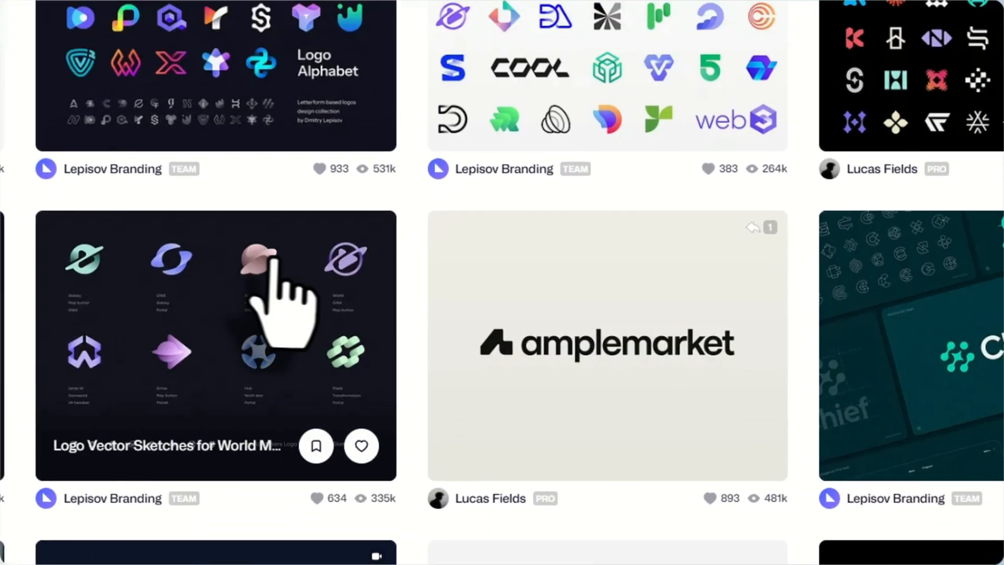
{"action": "scroll", "coordinate": [627, 162], "scroll_direction": "down", "scroll_amount": 5}
{"action": "scroll", "coordinate": [598, 226], "scroll_direction": "down", "scroll_amount": 4}
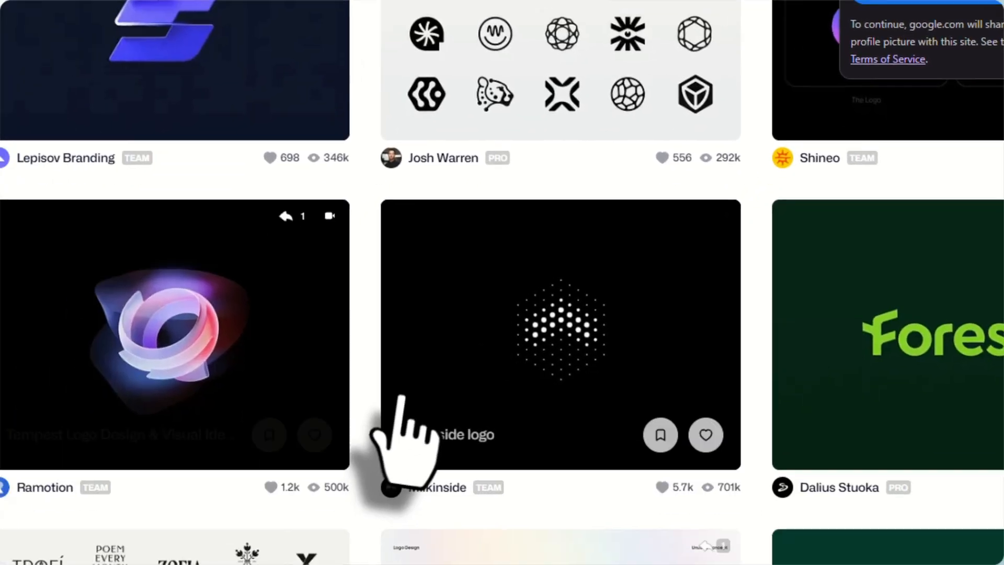
{"action": "scroll", "coordinate": [561, 298], "scroll_direction": "down", "scroll_amount": 5}
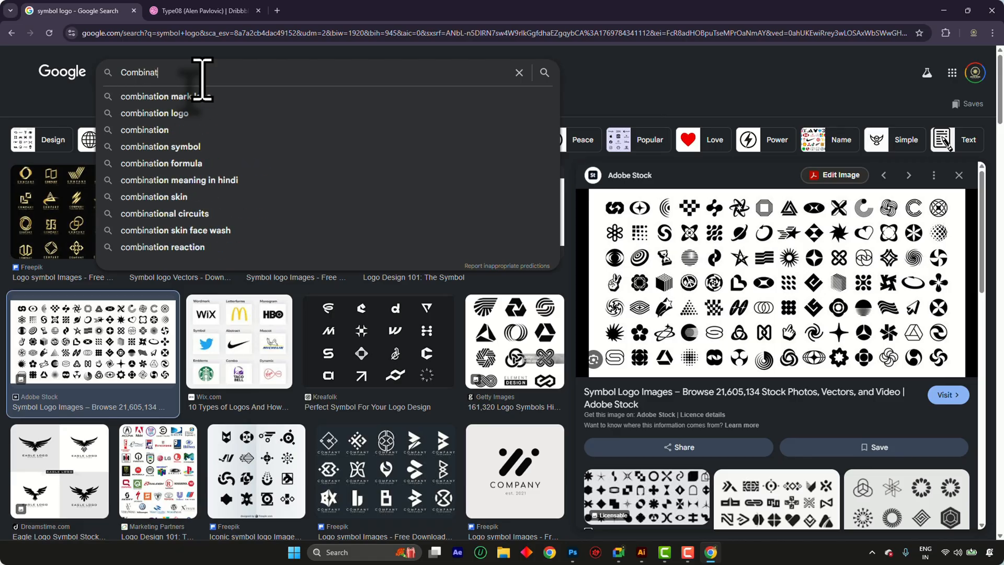
Search Google Images for "combination mark logo" and preview the Logo Design Valley, Yumnatype and DesignEvo results
{"action": "key", "text": "Down"}
{"action": "key", "text": "Return"}
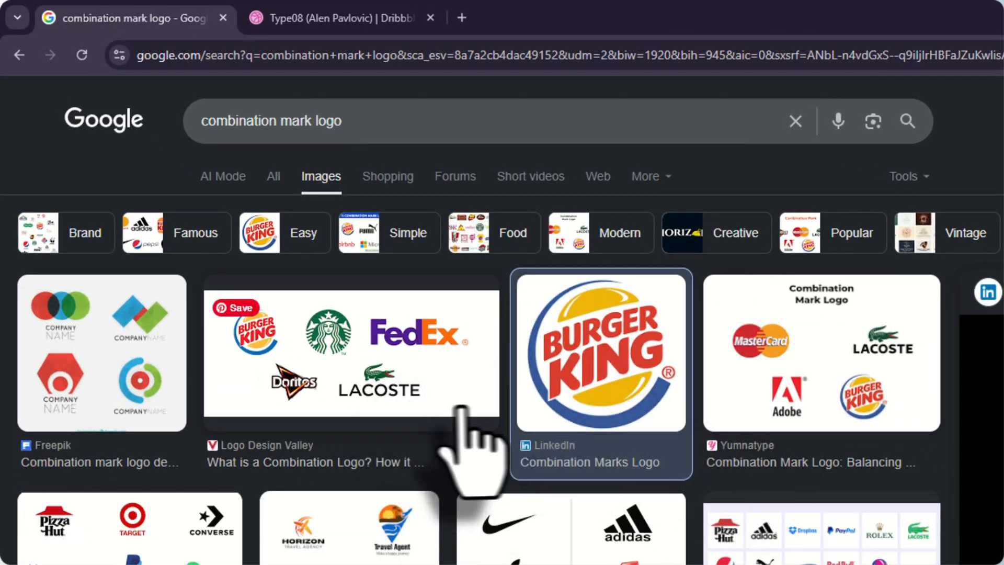
{"action": "left_click", "coordinate": [421, 396]}
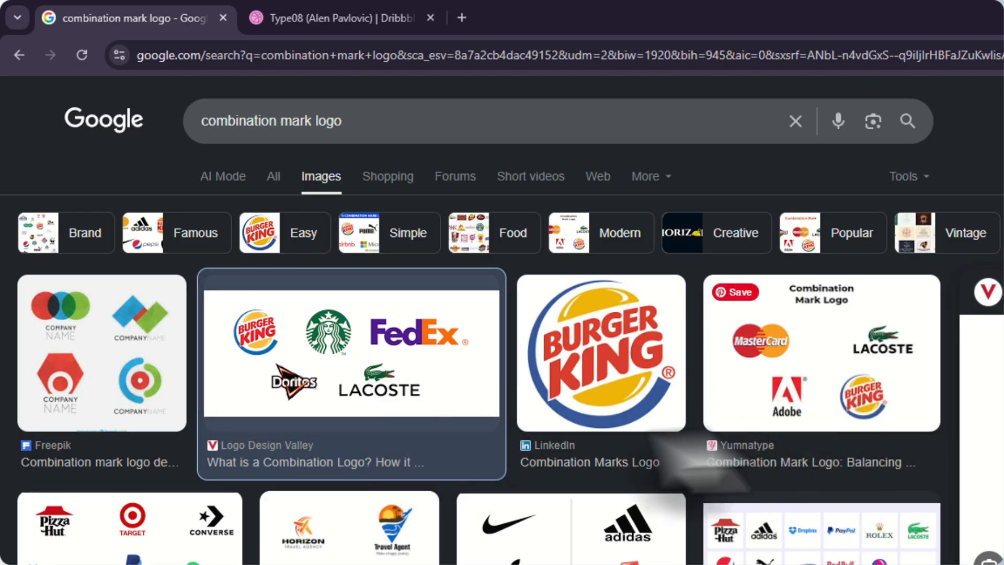
{"action": "left_click", "coordinate": [730, 374]}
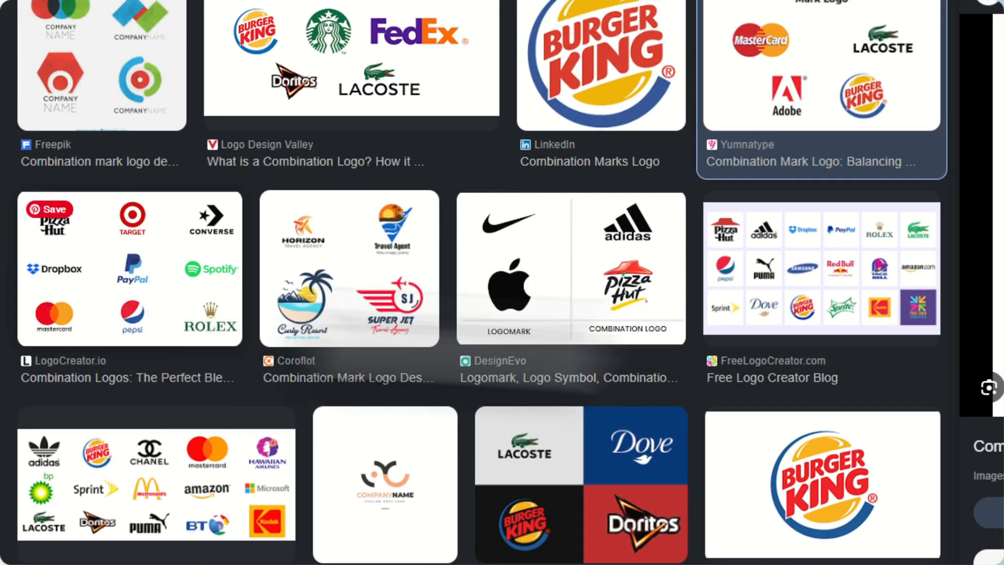
{"action": "left_click", "coordinate": [547, 272]}
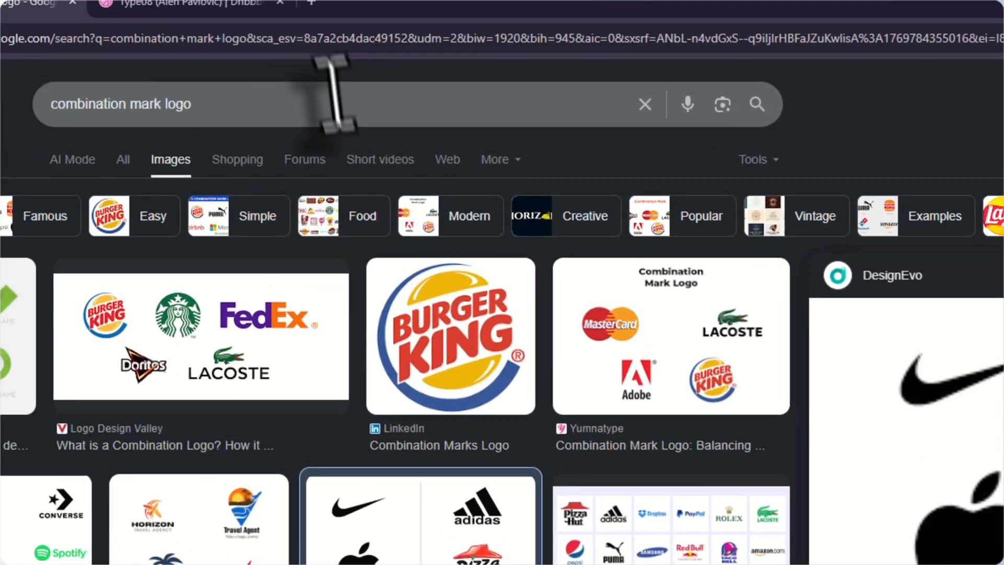
Search Google Images for "emblem logo" and preview the LogoAI.com and Services Ground results
{"action": "left_click", "coordinate": [336, 104]}
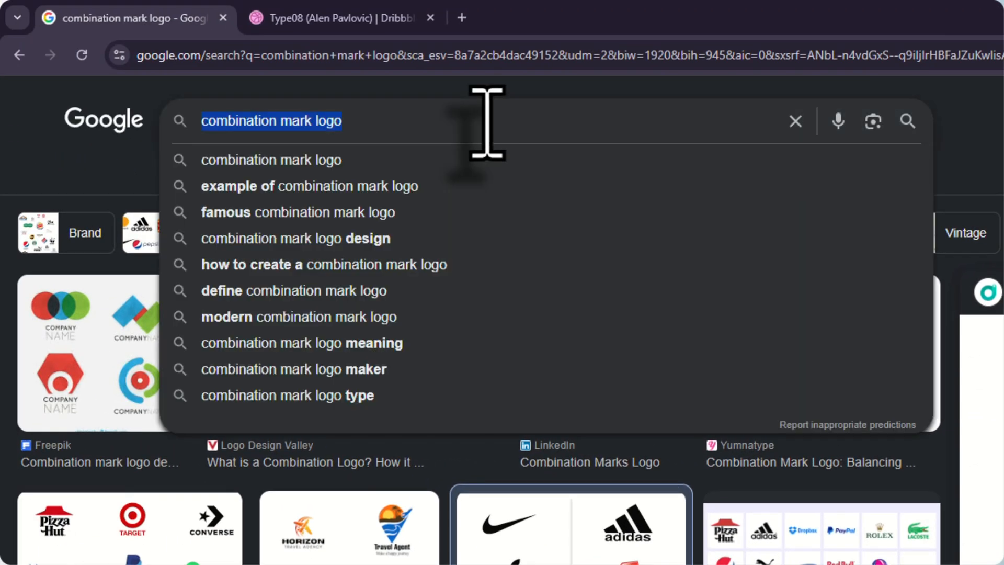
{"action": "type", "text": "embl"}
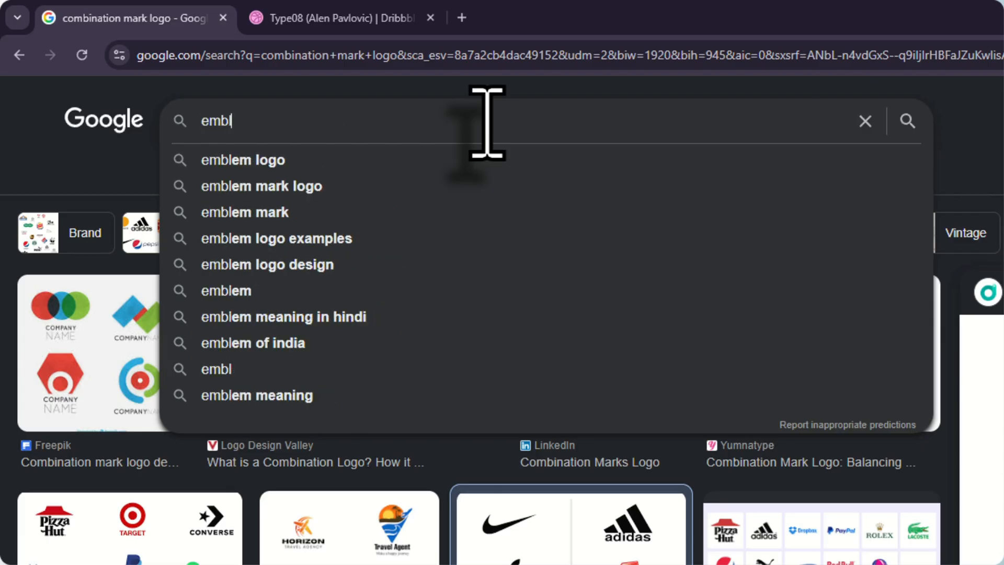
{"action": "type", "text": "em logo"}
{"action": "key", "text": "Return"}
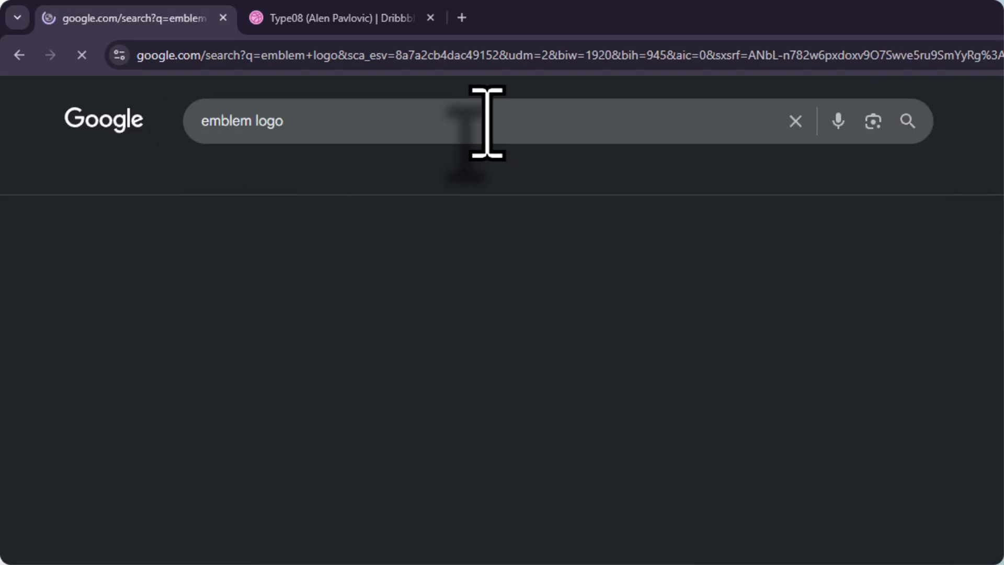
{"action": "left_click", "coordinate": [330, 361]}
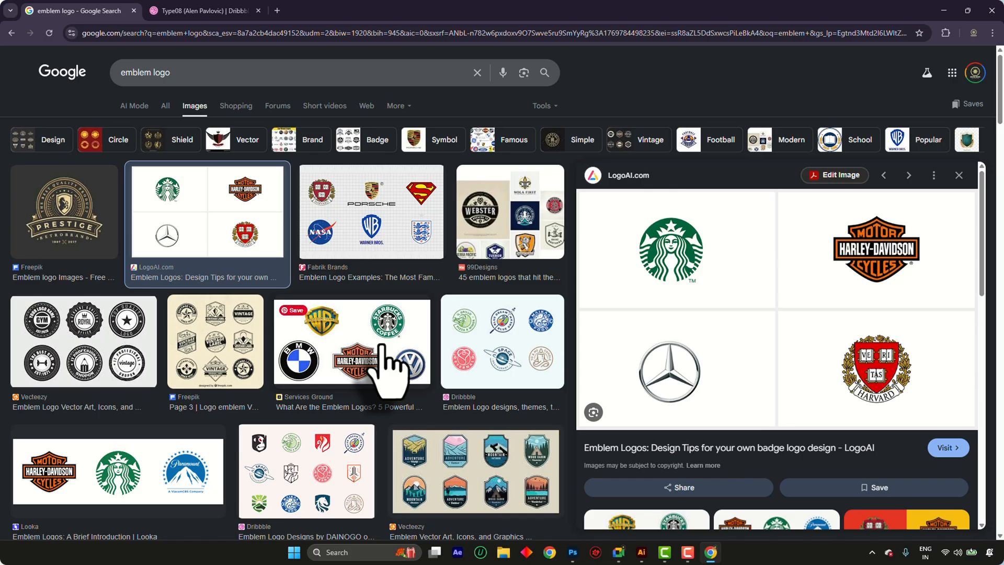
{"action": "scroll", "coordinate": [386, 345], "scroll_direction": "down", "scroll_amount": 8}
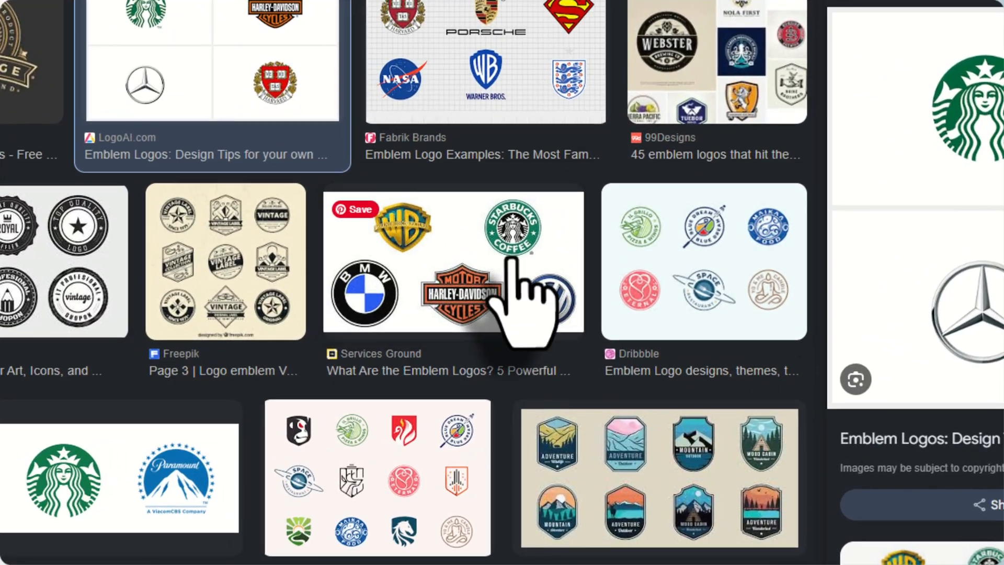
{"action": "left_click", "coordinate": [421, 303]}
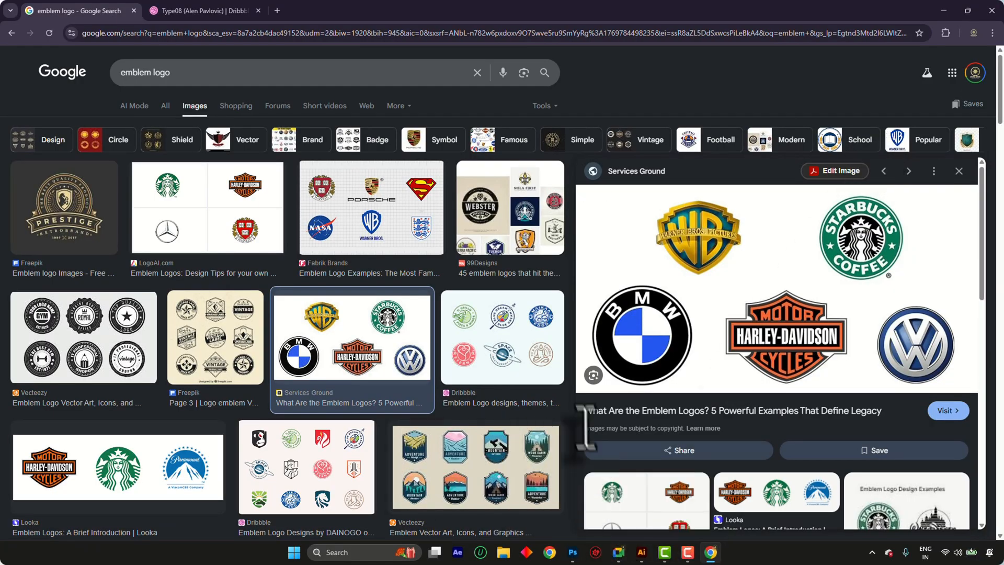
Examine further emblem logo examples down the results page and preview the Fabrik Brands image
{"action": "scroll", "coordinate": [470, 376], "scroll_direction": "down", "scroll_amount": 3}
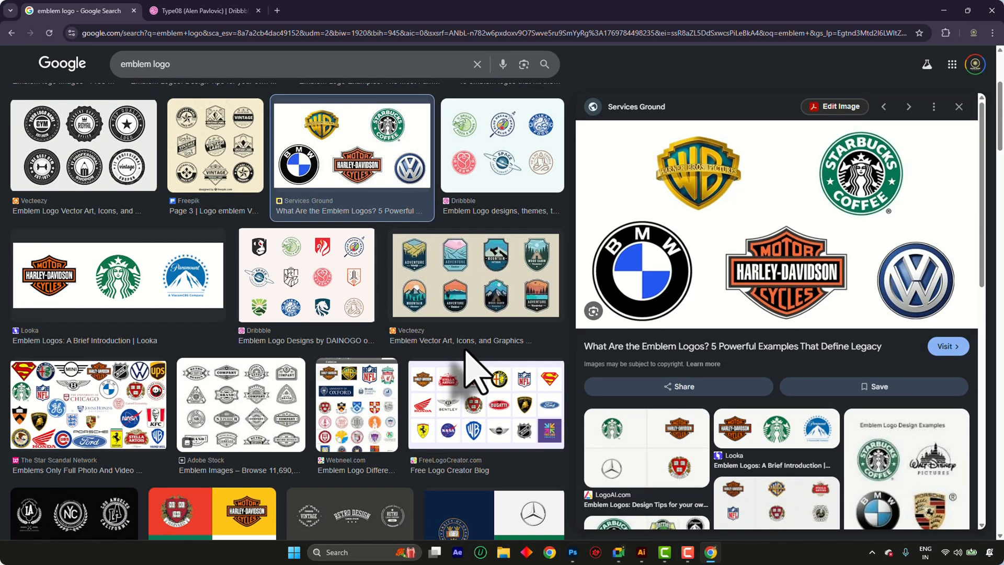
{"action": "scroll", "coordinate": [469, 370], "scroll_direction": "down", "scroll_amount": 3}
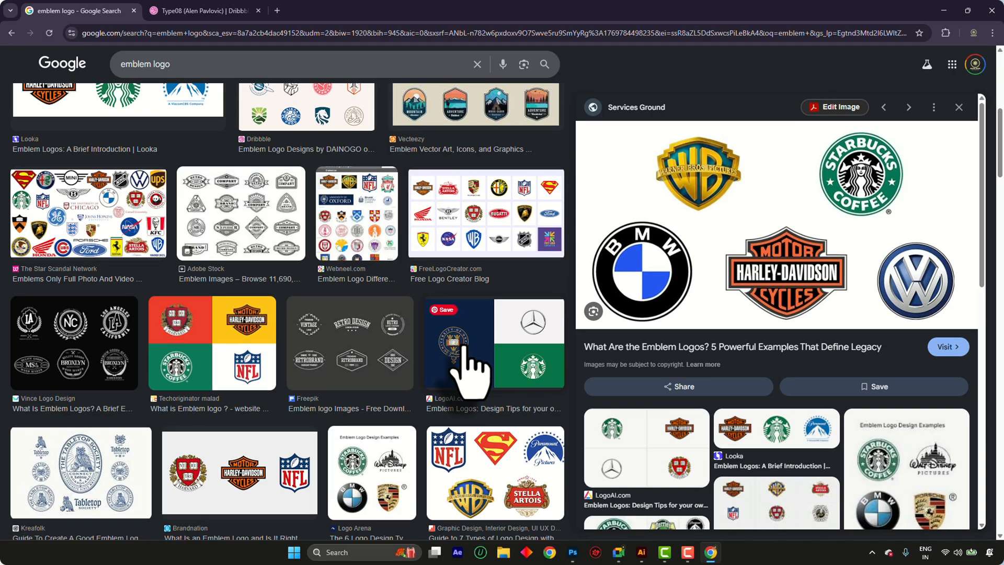
{"action": "scroll", "coordinate": [469, 370], "scroll_direction": "down", "scroll_amount": 3}
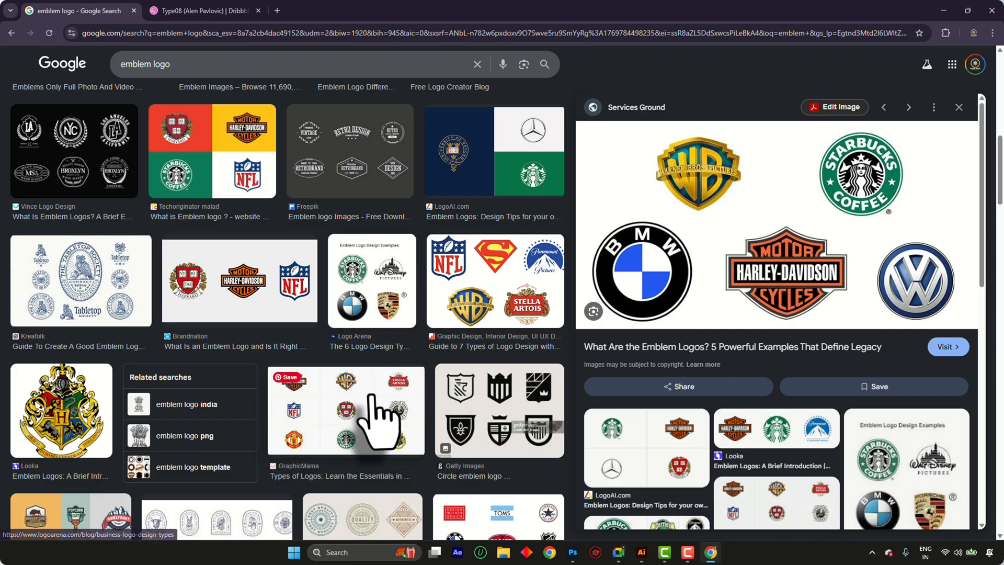
{"action": "scroll", "coordinate": [378, 422], "scroll_direction": "down", "scroll_amount": 3}
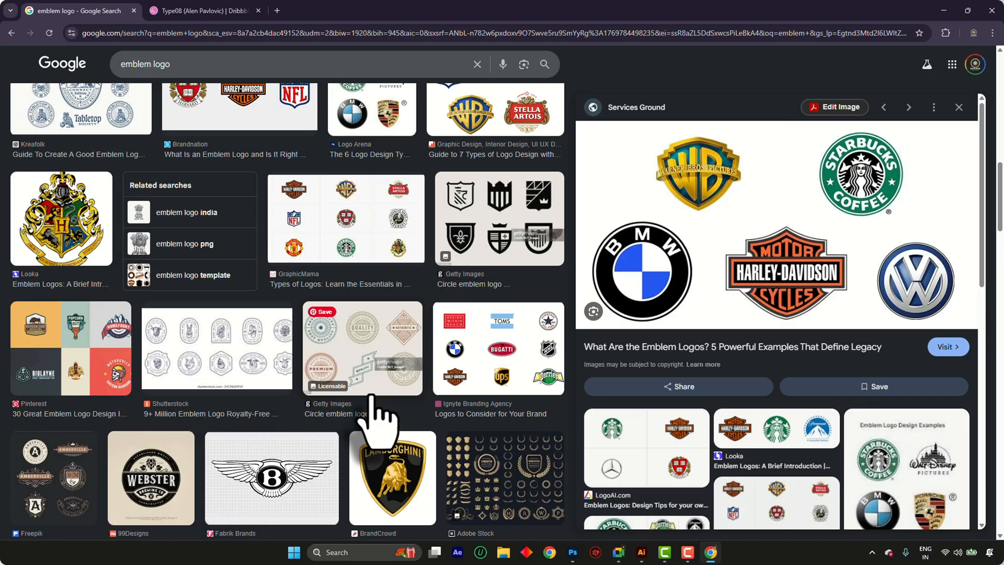
{"action": "scroll", "coordinate": [376, 418], "scroll_direction": "down", "scroll_amount": 3}
{"action": "scroll", "coordinate": [332, 358], "scroll_direction": "up", "scroll_amount": 10}
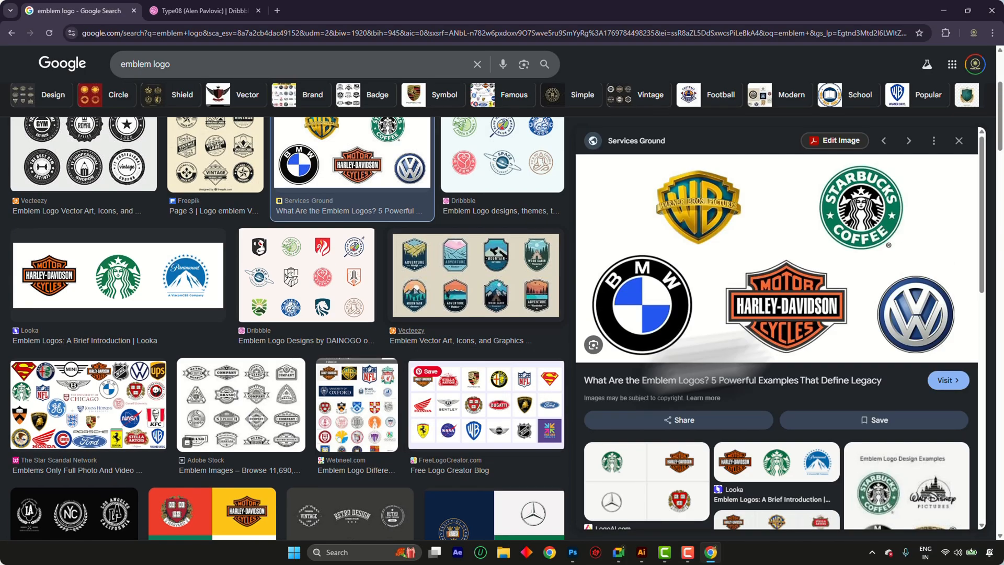
{"action": "scroll", "coordinate": [384, 251], "scroll_direction": "up", "scroll_amount": 3}
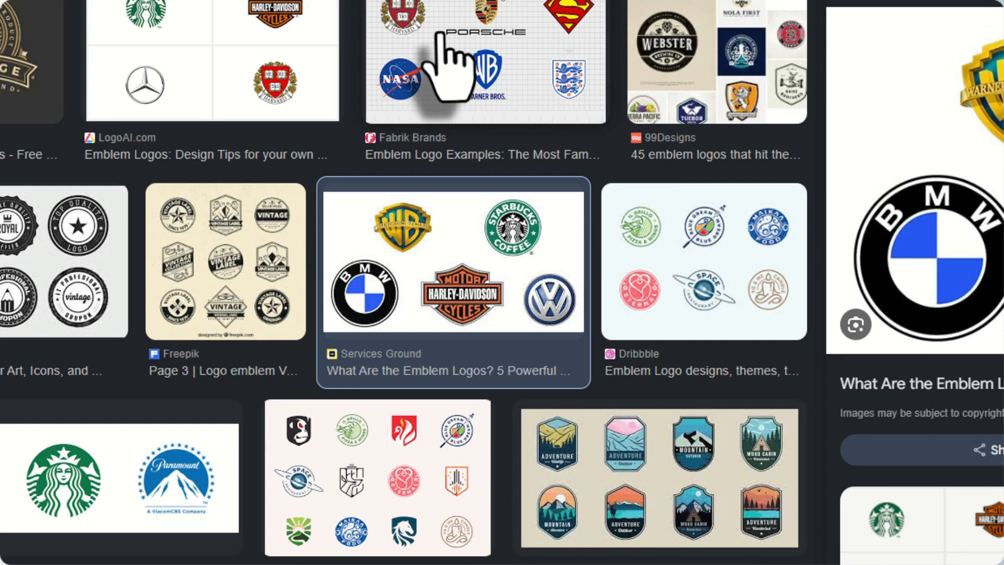
{"action": "left_click", "coordinate": [439, 42]}
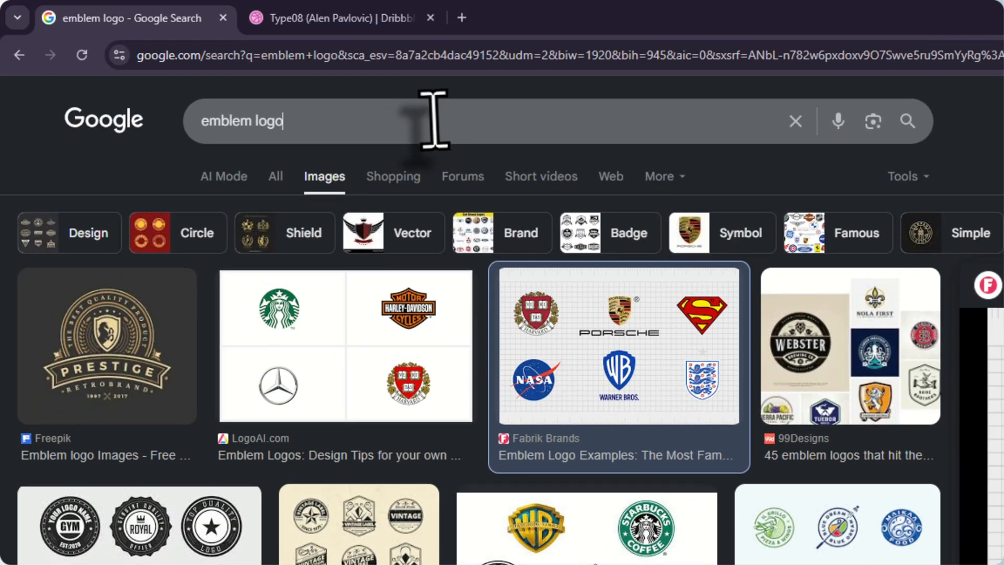
Search Google Images for "mascot logo" and examine the mascot designs down the results page
{"action": "left_click", "coordinate": [261, 61]}
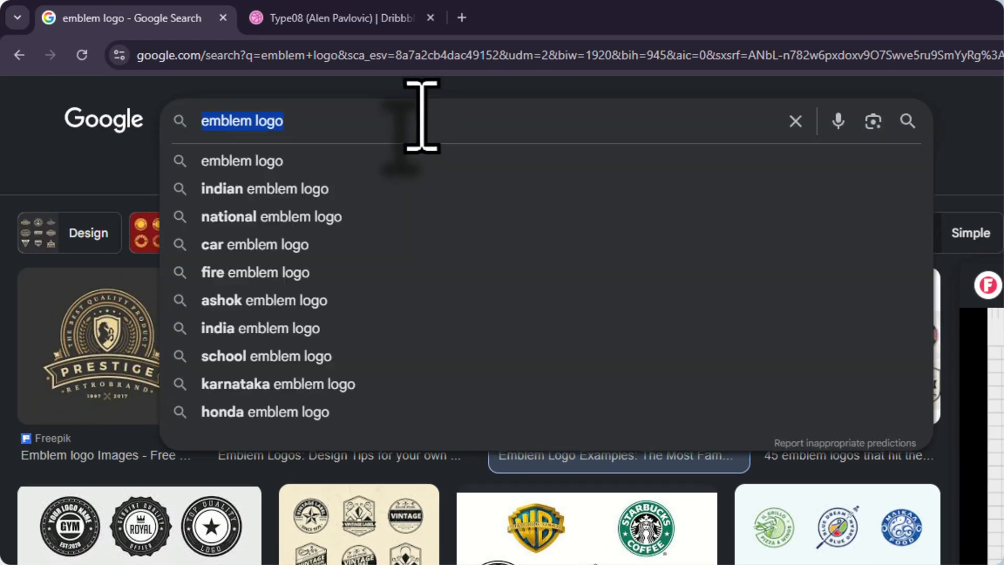
{"action": "type", "text": "mascot logo"}
{"action": "key", "text": "Return"}
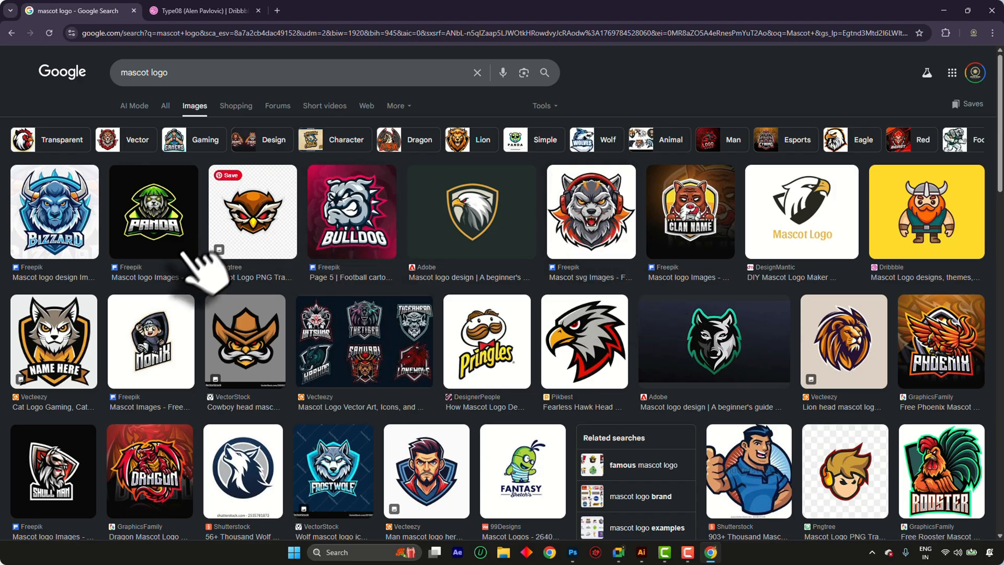
{"action": "scroll", "coordinate": [193, 267], "scroll_direction": "down", "scroll_amount": 4}
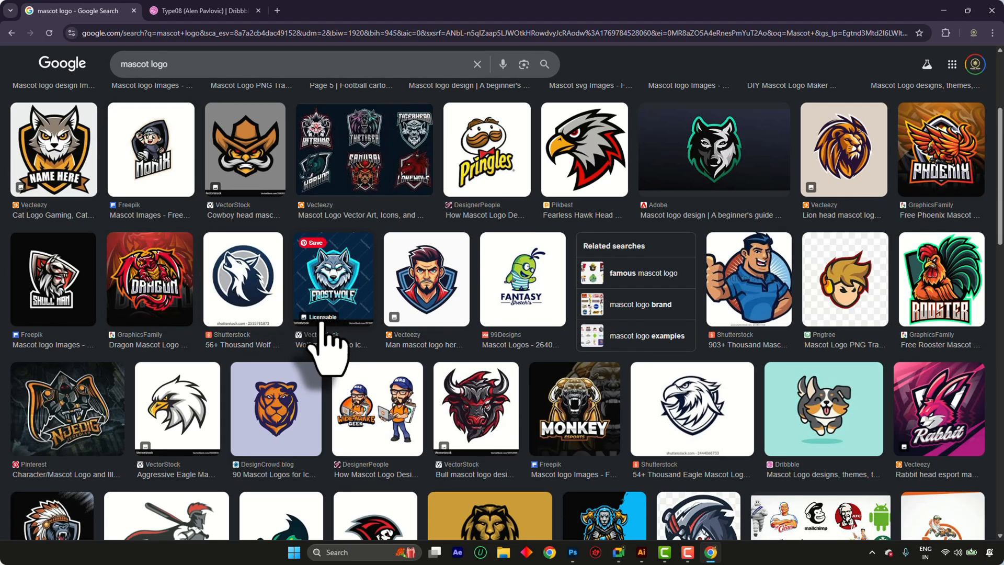
{"action": "scroll", "coordinate": [327, 350], "scroll_direction": "up", "scroll_amount": 4}
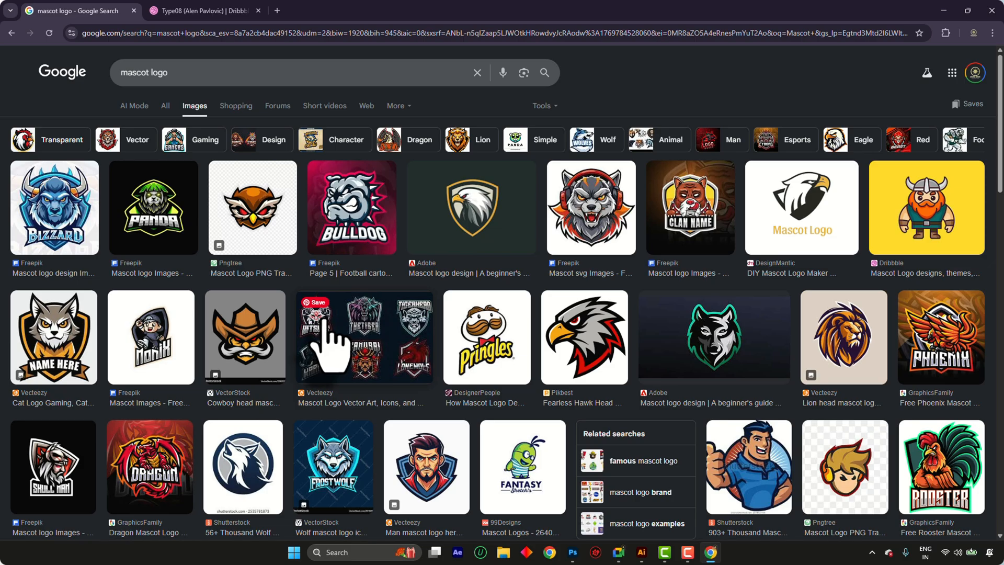
{"action": "scroll", "coordinate": [328, 321], "scroll_direction": "down", "scroll_amount": 4}
{"action": "scroll", "coordinate": [178, 300], "scroll_direction": "down", "scroll_amount": 4}
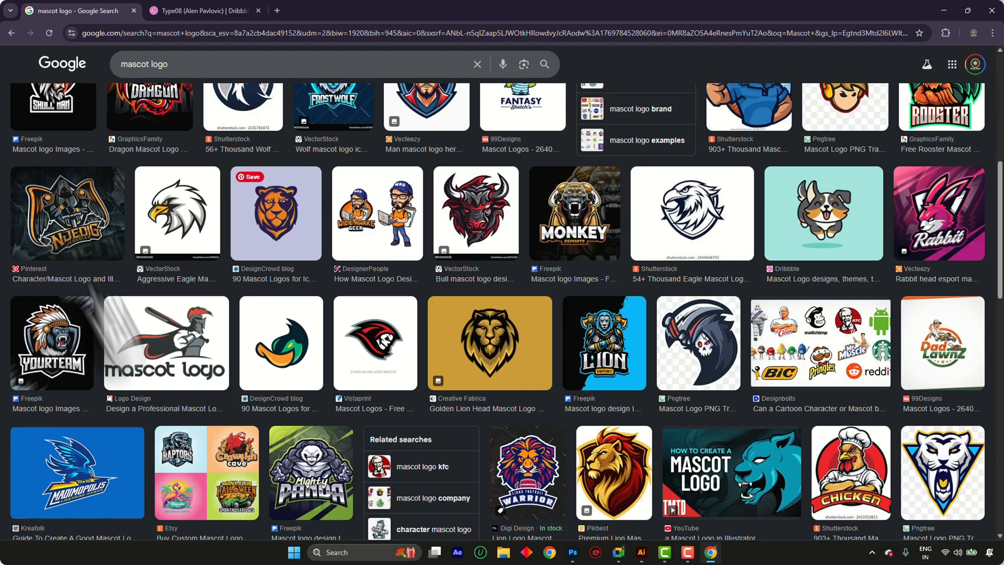
{"action": "scroll", "coordinate": [463, 285], "scroll_direction": "down", "scroll_amount": 4}
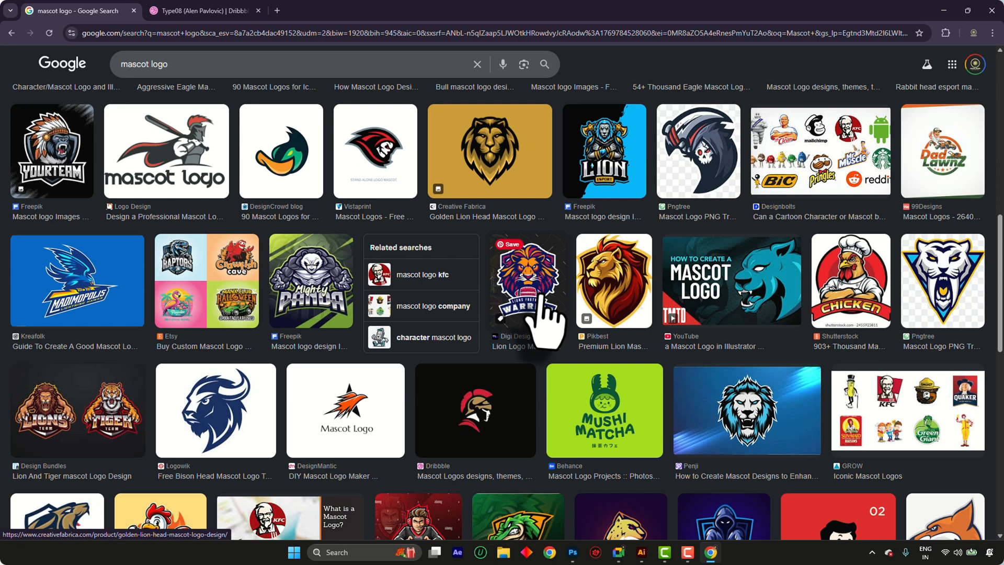
{"action": "scroll", "coordinate": [429, 307], "scroll_direction": "down", "scroll_amount": 4}
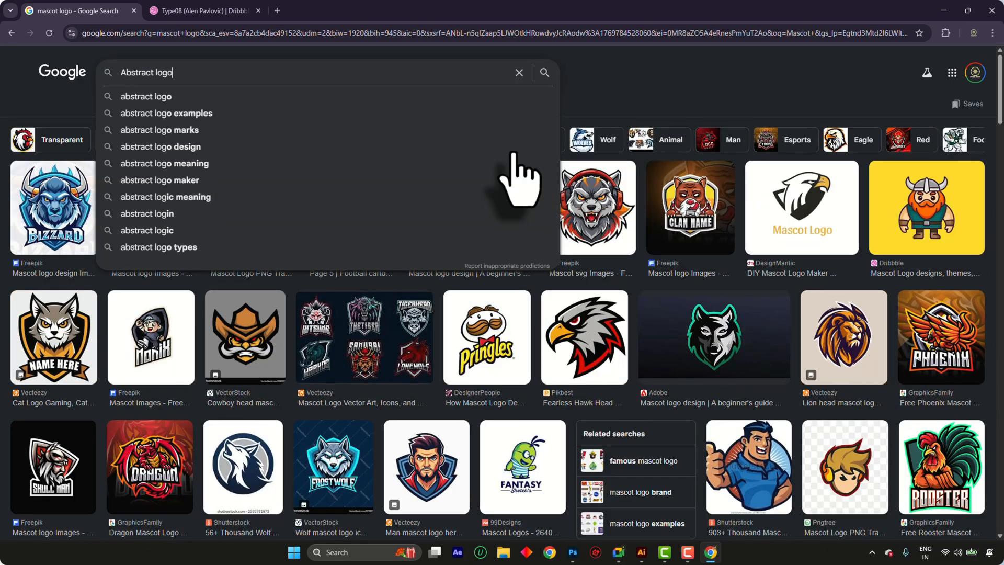
Search Google Images for "Abstract logo" and examine the abstract mark examples
{"action": "key", "text": "Return"}
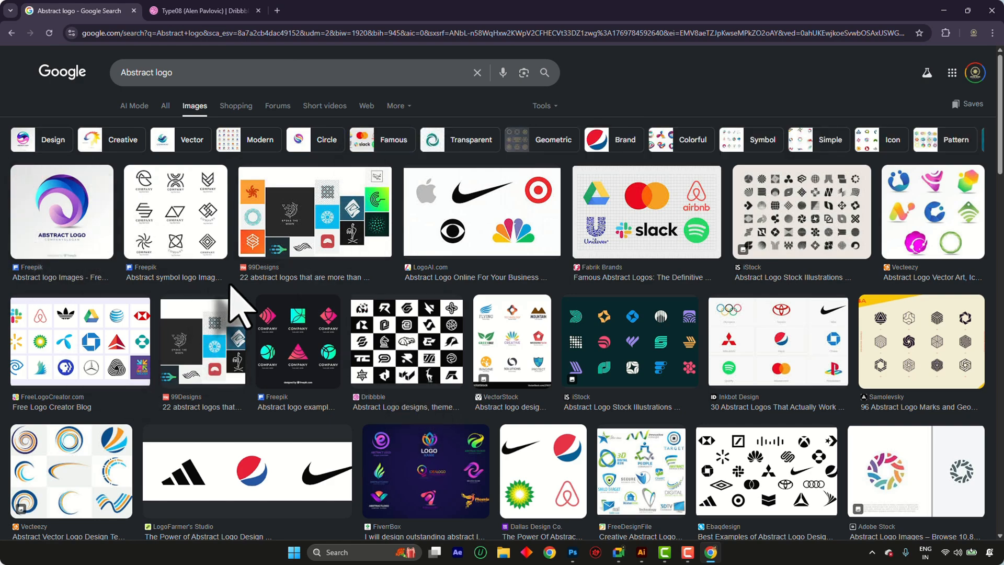
{"action": "scroll", "coordinate": [454, 376], "scroll_direction": "down", "scroll_amount": 8}
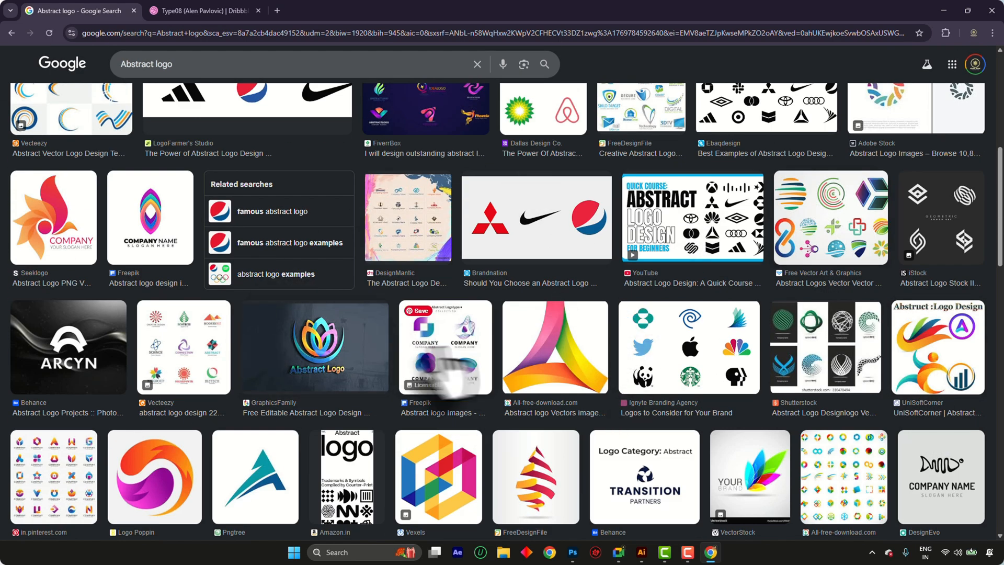
{"action": "scroll", "coordinate": [425, 324], "scroll_direction": "down", "scroll_amount": 11}
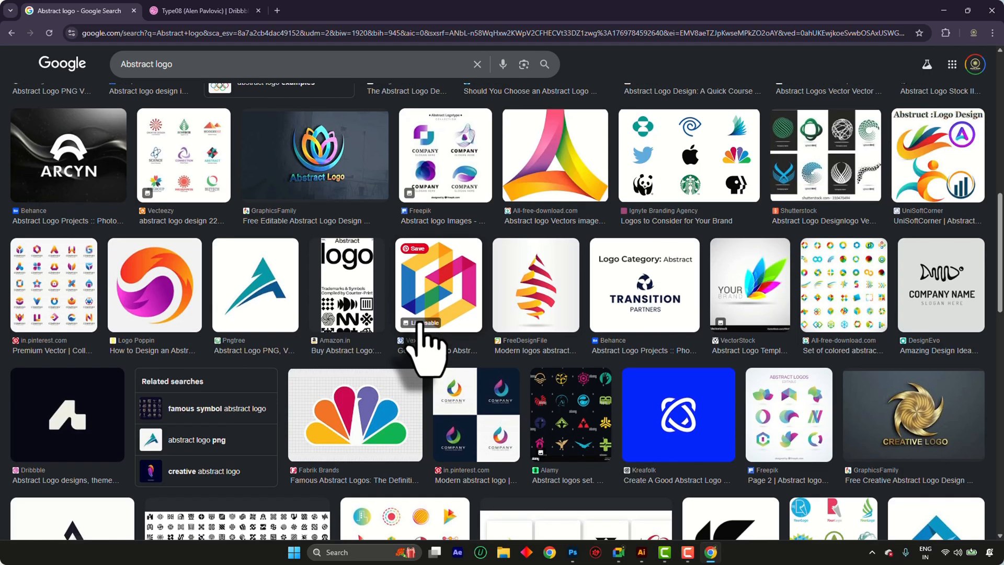
{"action": "scroll", "coordinate": [421, 323], "scroll_direction": "up", "scroll_amount": 15}
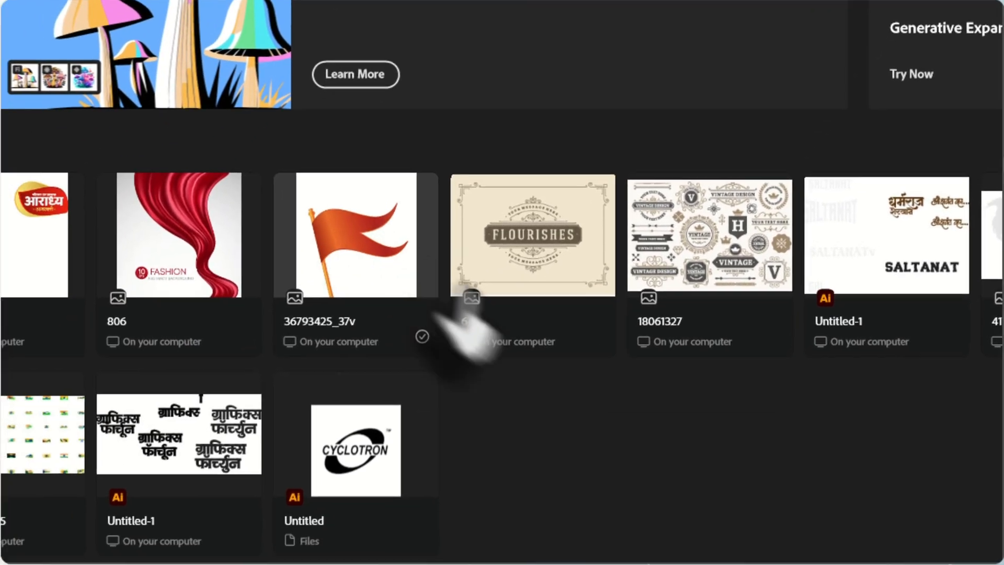
Switch to Illustrator and open the recent orange flag artwork
{"action": "left_click", "coordinate": [88, 523]}
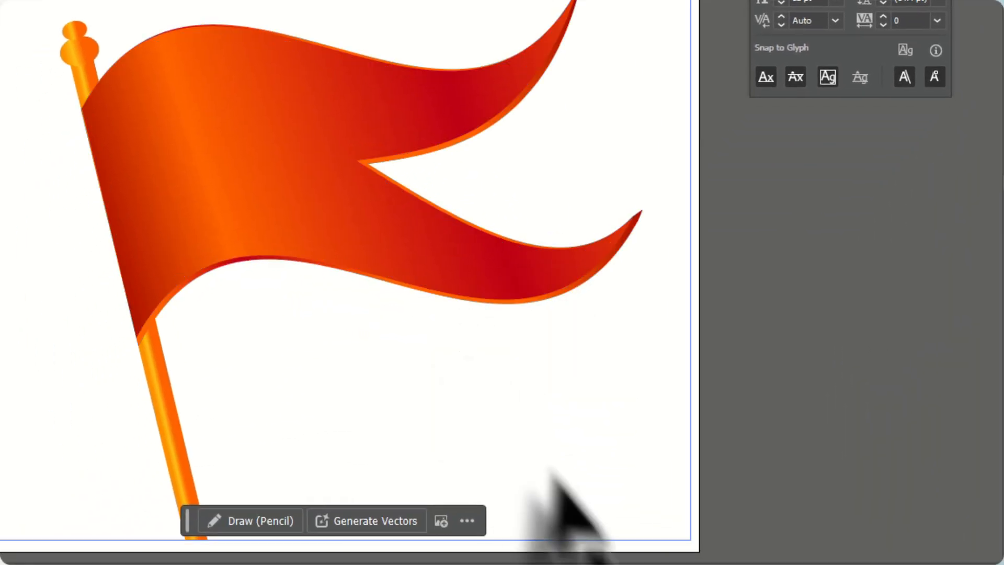
Switch to Photoshop, open the recent gold gradient swatches image and inspect it up close
{"action": "left_click", "coordinate": [554, 562]}
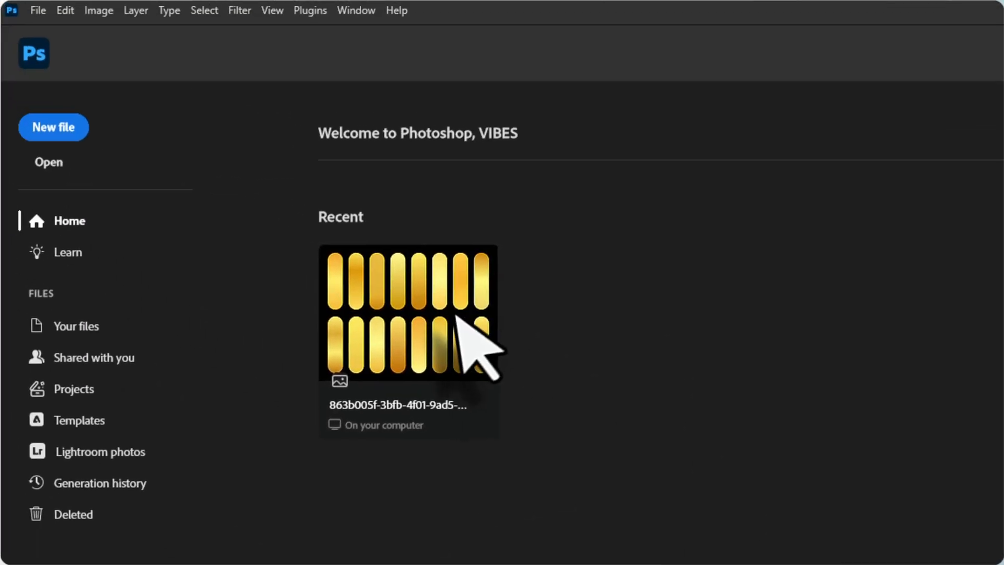
{"action": "left_click", "coordinate": [453, 315]}
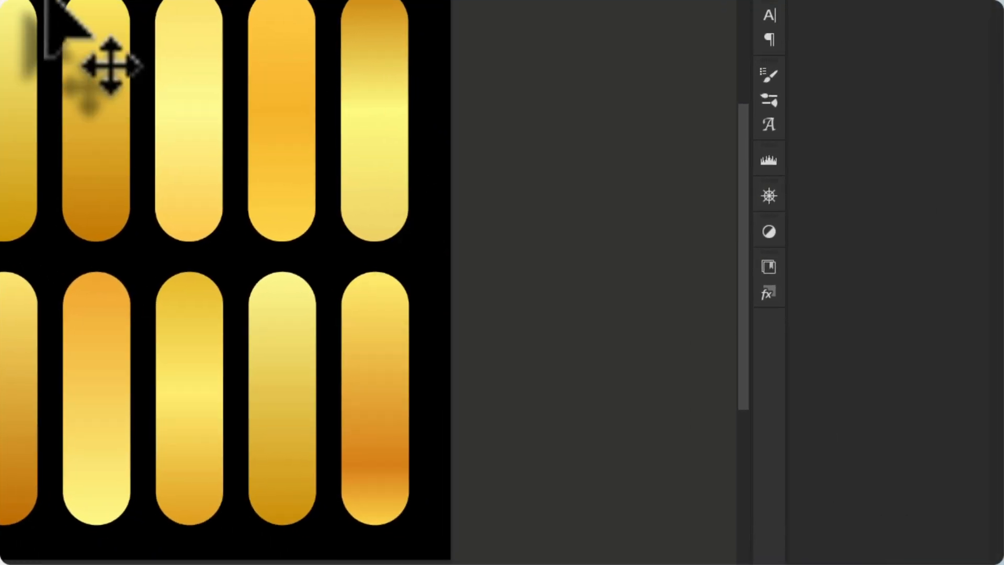
{"action": "scroll", "coordinate": [48, 1], "scroll_direction": "up", "scroll_amount": 9}
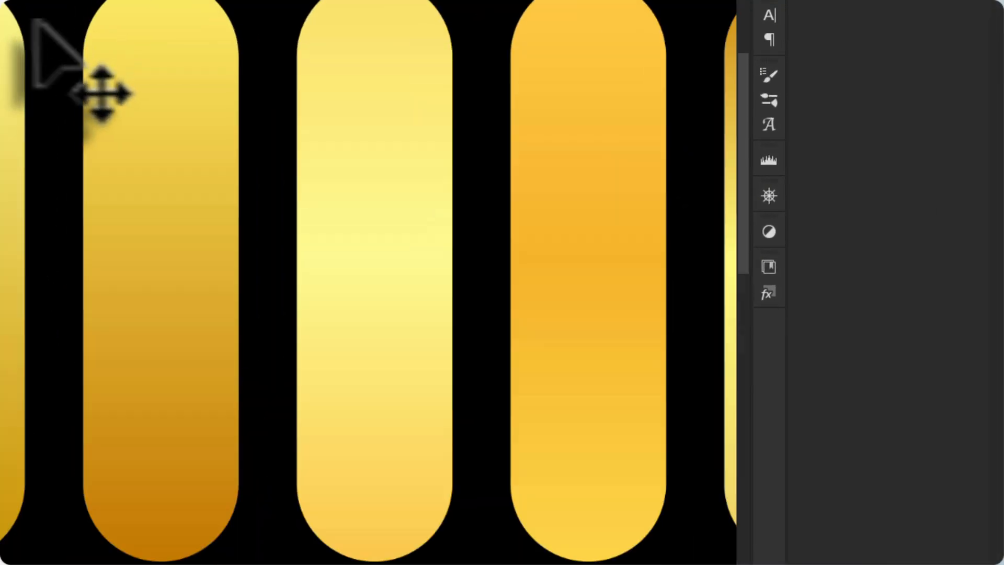
{"action": "scroll", "coordinate": [25, 20], "scroll_direction": "down", "scroll_amount": 3}
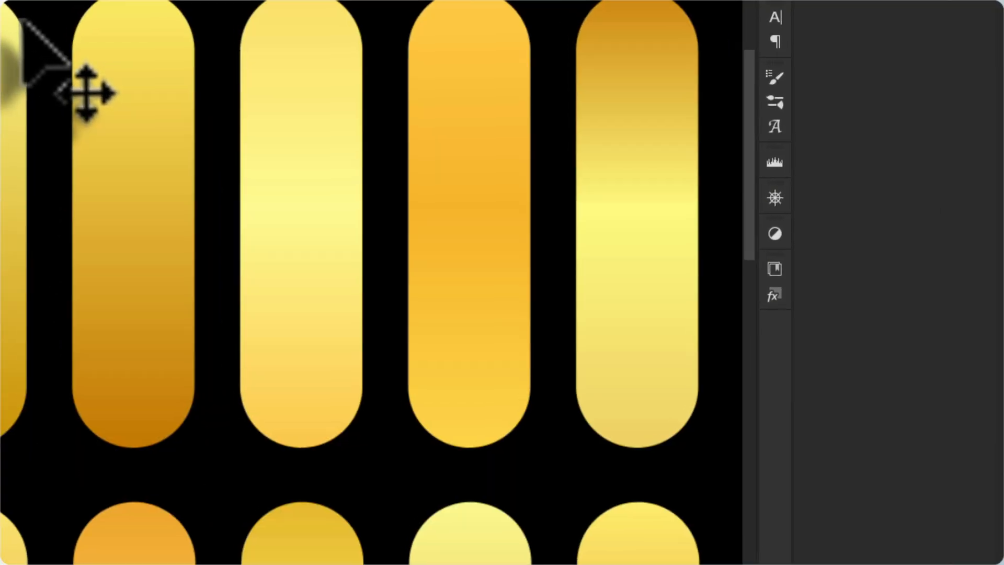
{"action": "scroll", "coordinate": [24, 20], "scroll_direction": "down", "scroll_amount": 3}
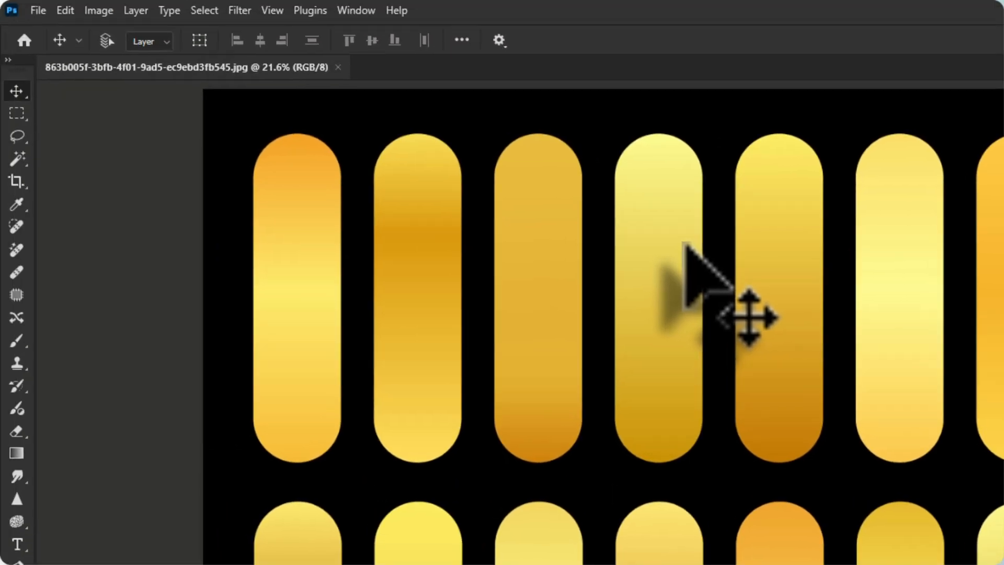
Open warriors-charging-into-battle-horseback-dusk.jpg from the "logo ai" folder
{"action": "key", "text": "ctrl+o"}
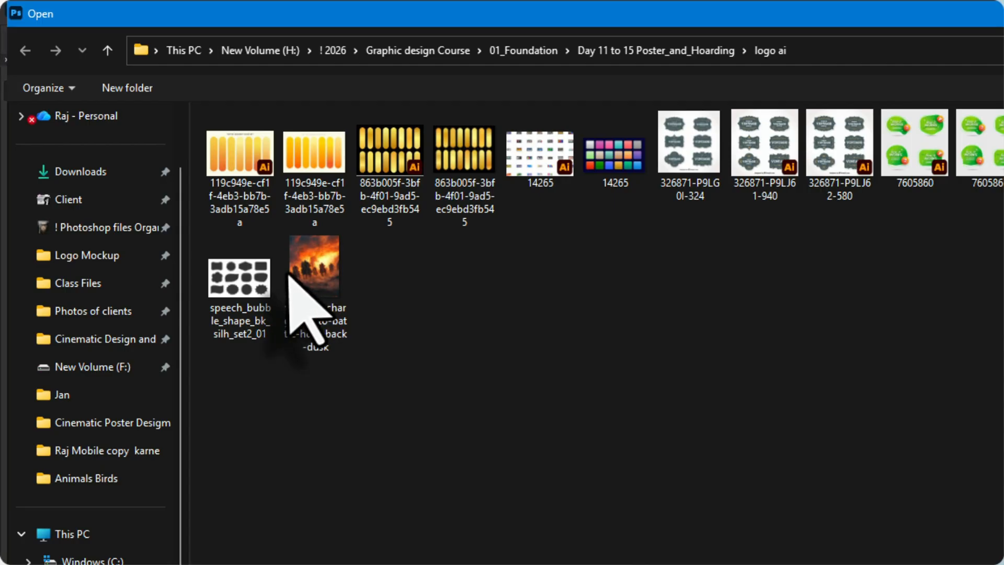
{"action": "double_click", "coordinate": [320, 288]}
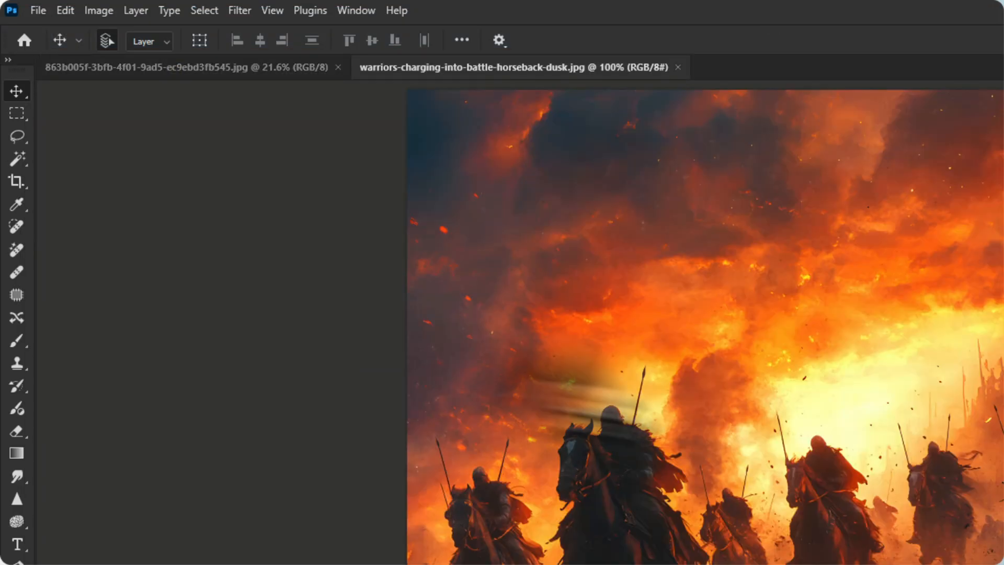
Examine the individual pixels around the front rider's helmet, cloak and spear in the warriors image at up to about 4050% magnification
{"action": "scroll", "coordinate": [630, 471], "scroll_direction": "up", "scroll_amount": 10}
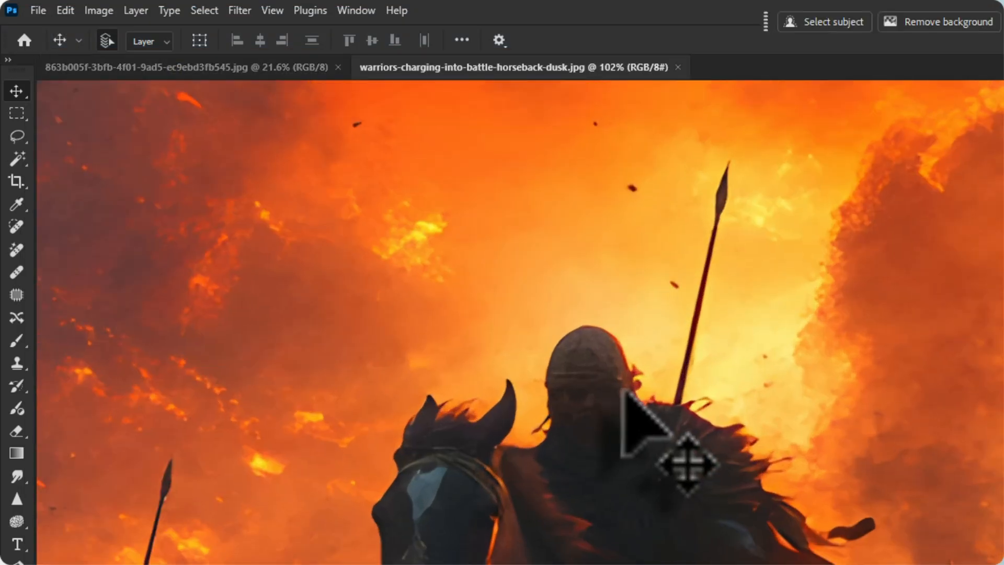
{"action": "scroll", "coordinate": [734, 440], "scroll_direction": "up", "scroll_amount": 15}
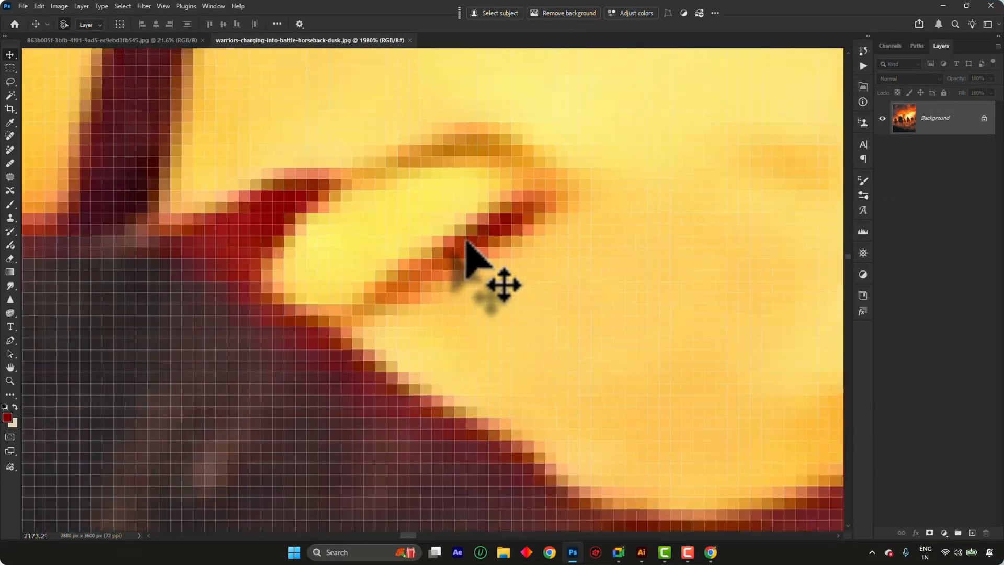
{"action": "scroll", "coordinate": [467, 242], "scroll_direction": "up", "scroll_amount": 6}
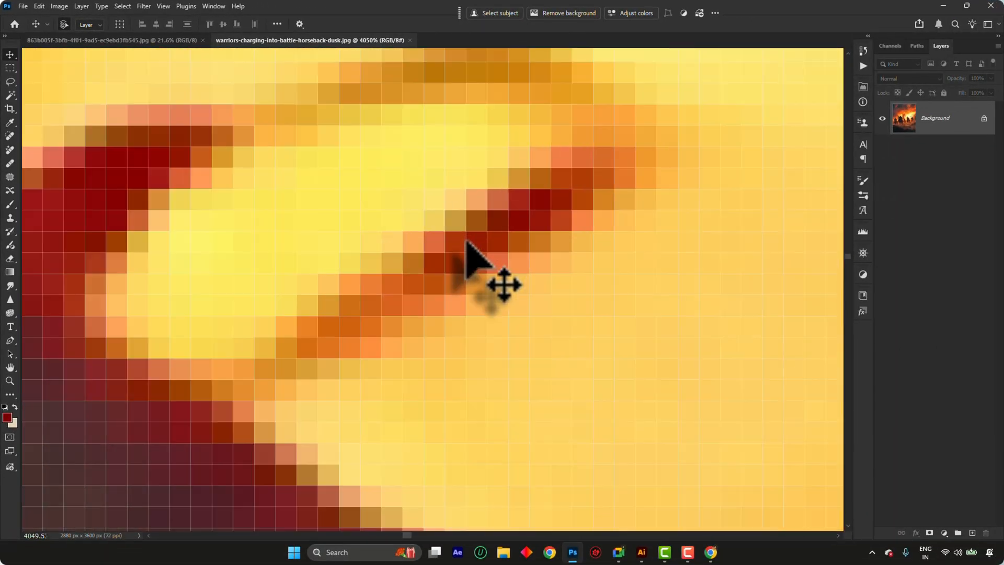
{"action": "scroll", "coordinate": [462, 242], "scroll_direction": "down", "scroll_amount": 3}
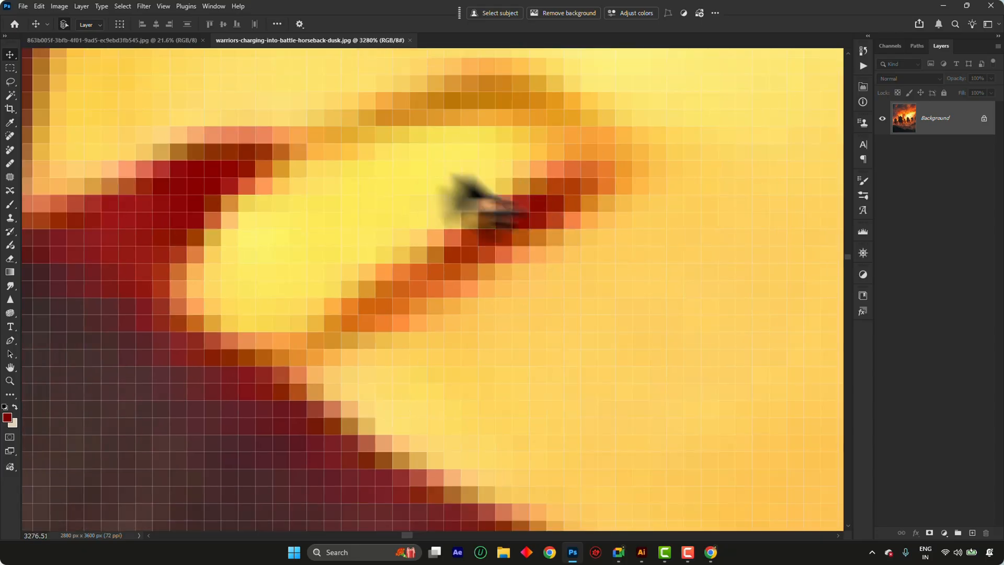
{"action": "left_click_drag", "start_coordinate": [348, 198], "coordinate": [627, 266]}
{"action": "left_click_drag", "start_coordinate": [301, 232], "coordinate": [512, 282]}
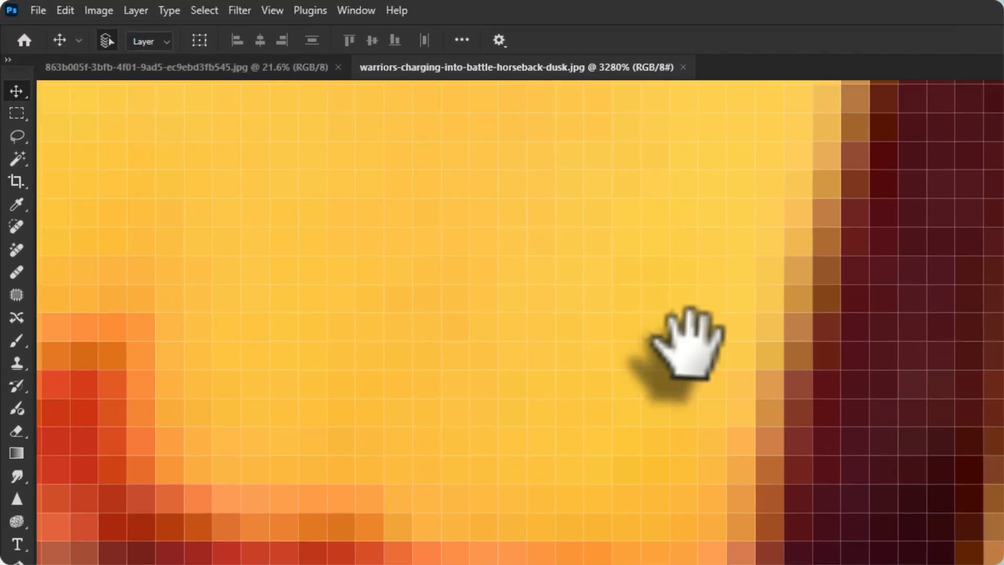
{"action": "scroll", "coordinate": [320, 265], "scroll_direction": "down", "scroll_amount": 15}
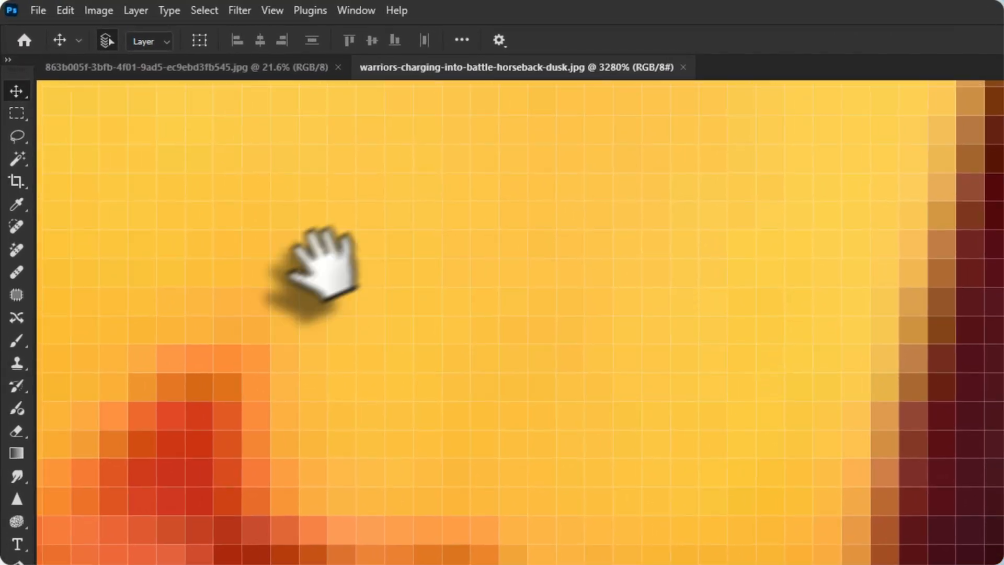
{"action": "scroll", "coordinate": [530, 302], "scroll_direction": "up", "scroll_amount": 15}
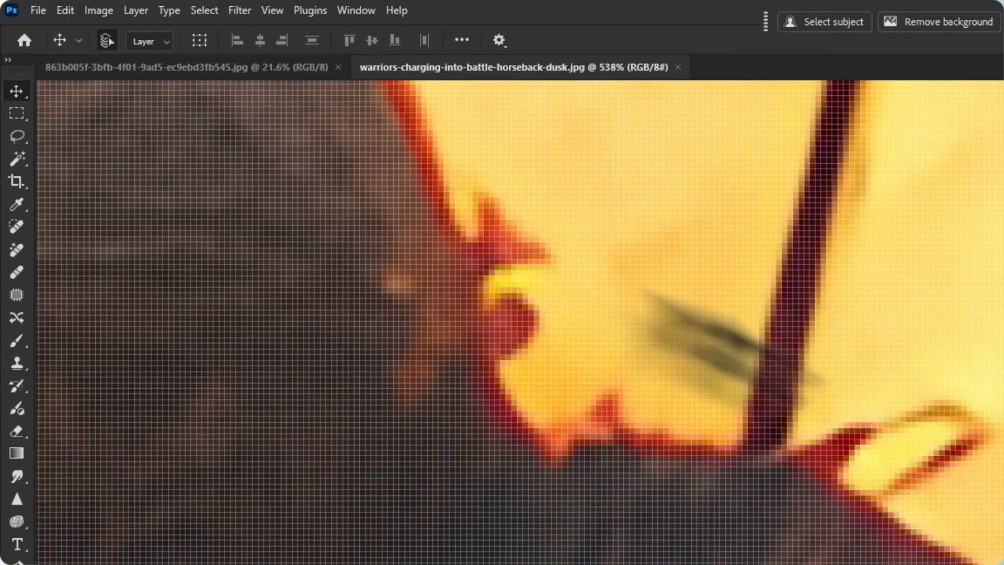
Examine the pixels along the dark red edge against the yellow sky in the warriors image at about 9350% magnification
{"action": "scroll", "coordinate": [531, 303], "scroll_direction": "up", "scroll_amount": 5}
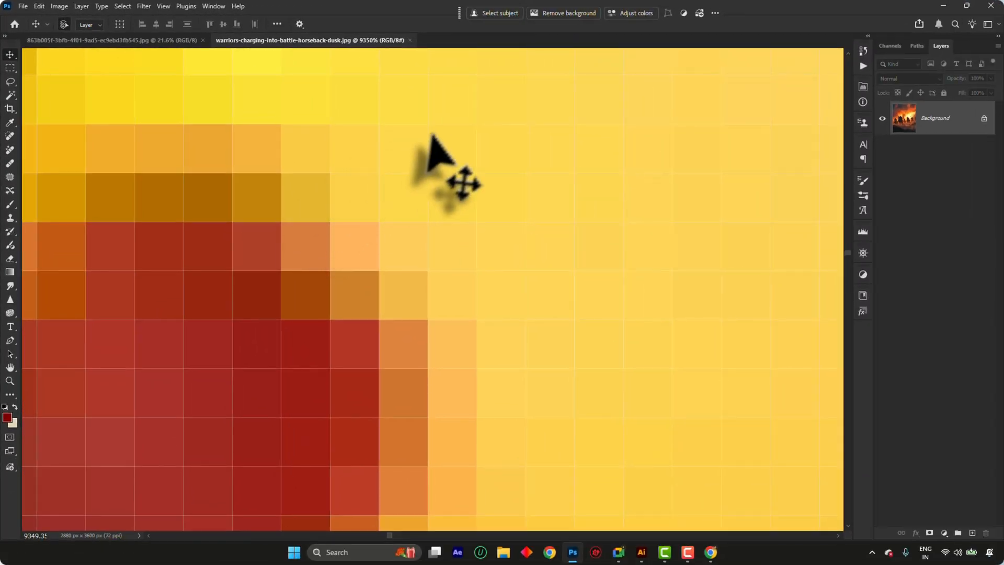
{"action": "scroll", "coordinate": [358, 179], "scroll_direction": "down", "scroll_amount": 20}
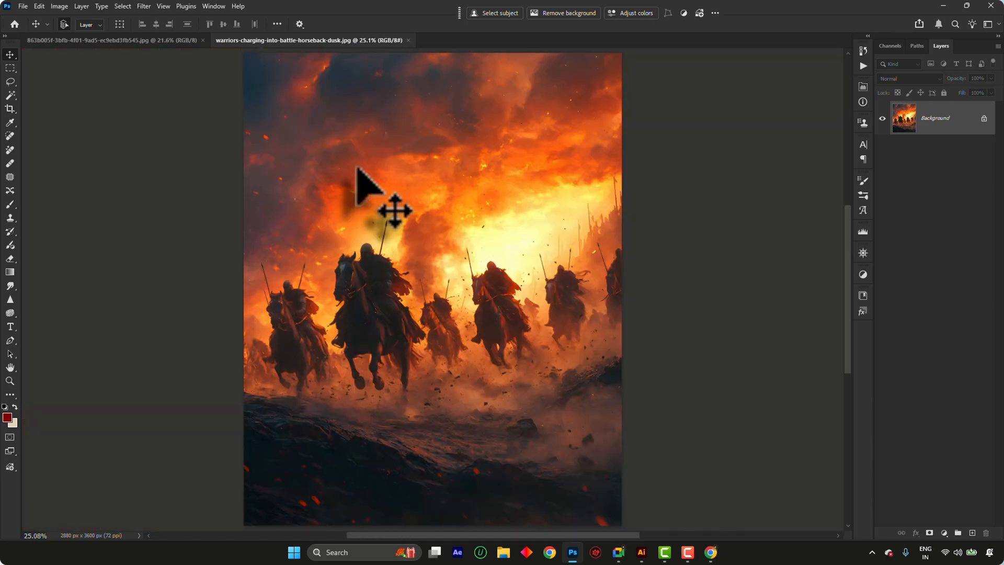
Switch to Illustrator and delete the rectangle surrounding the flag artwork, just inside the artboard edge
{"action": "mouse_move", "coordinate": [640, 552]}
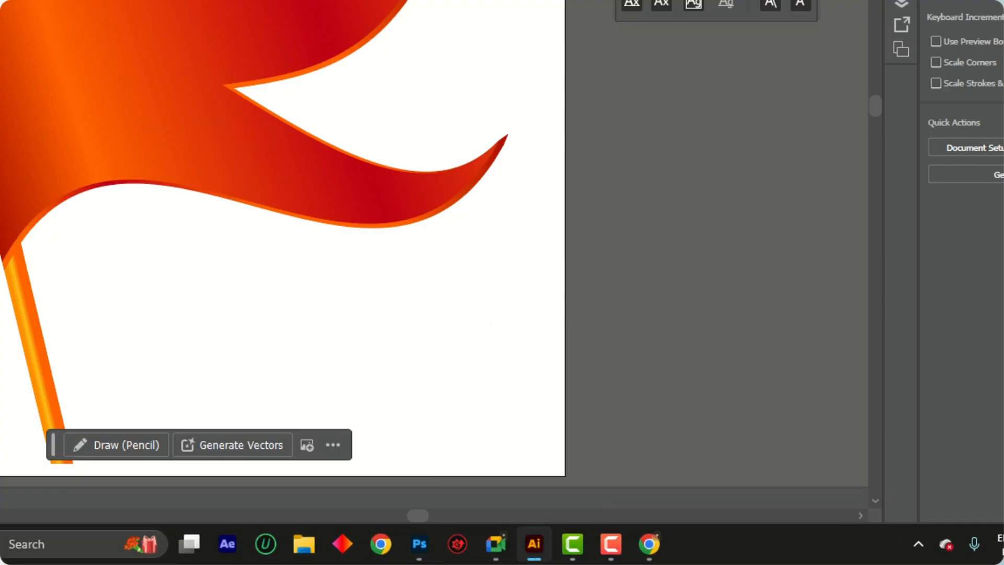
{"action": "scroll", "coordinate": [168, 19], "scroll_direction": "down", "scroll_amount": 3}
{"action": "scroll", "coordinate": [160, 16], "scroll_direction": "up", "scroll_amount": 1}
{"action": "scroll", "coordinate": [161, 19], "scroll_direction": "up", "scroll_amount": 2}
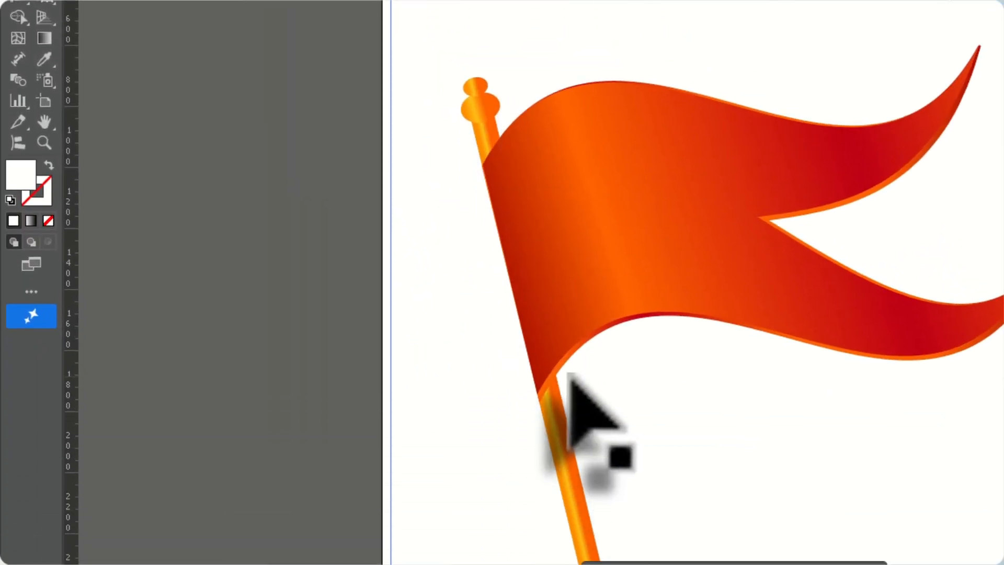
{"action": "left_click_drag", "start_coordinate": [470, 462], "coordinate": [386, 388]}
{"action": "key", "text": "Delete"}
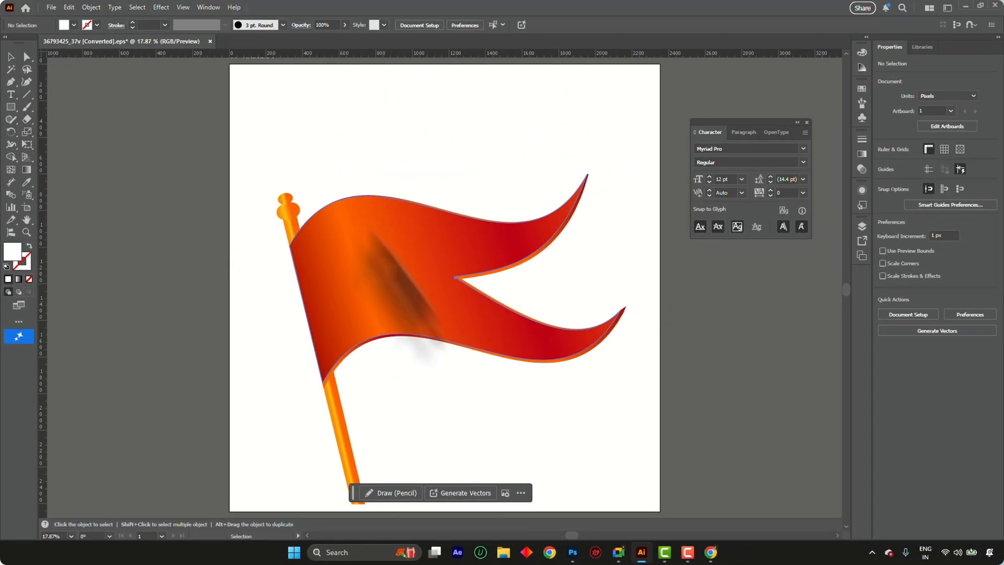
Examine the sharp notch between the flag's two tails at up to 64000% magnification
{"action": "scroll", "coordinate": [310, 238], "scroll_direction": "up", "scroll_amount": 5}
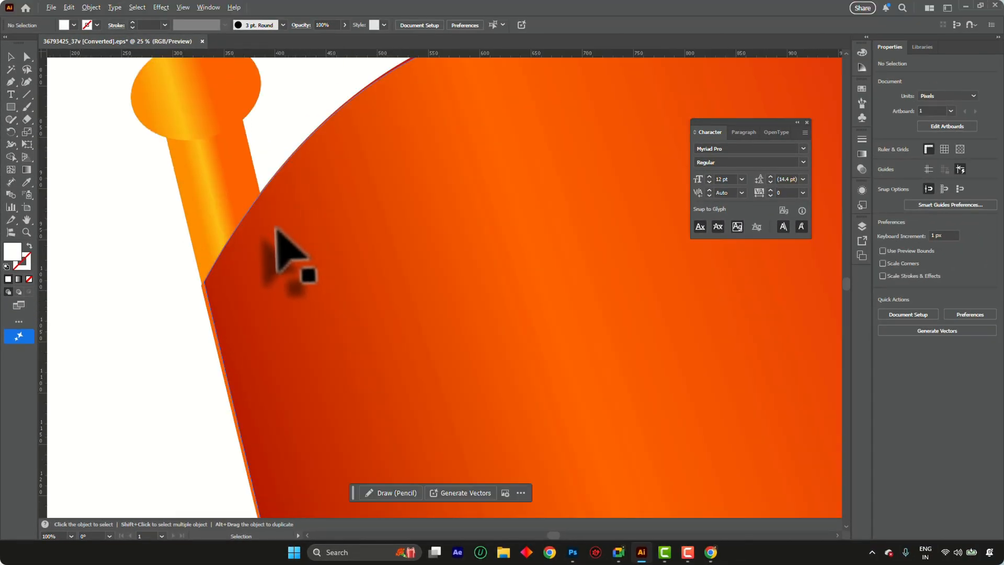
{"action": "scroll", "coordinate": [188, 233], "scroll_direction": "down", "scroll_amount": 3}
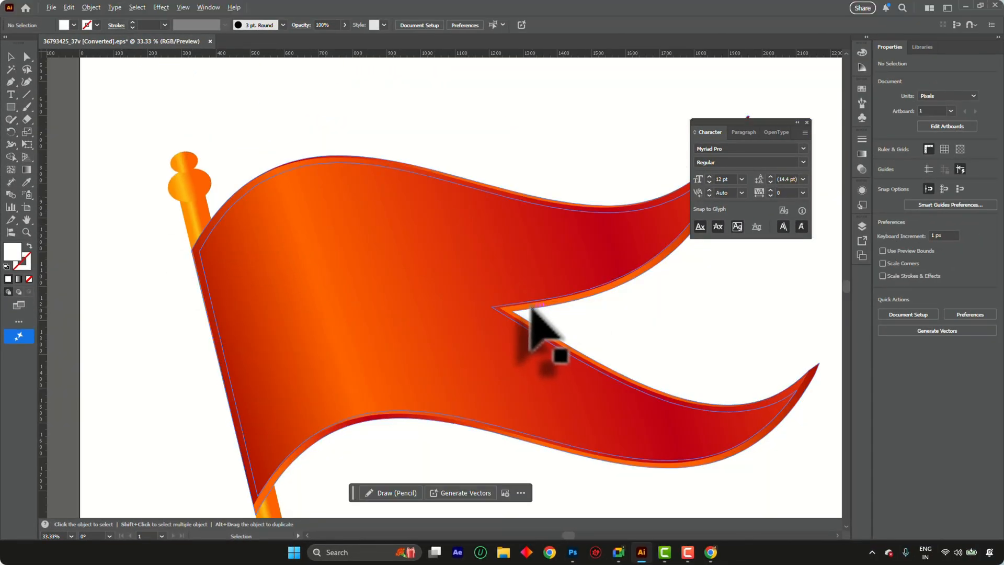
{"action": "scroll", "coordinate": [523, 316], "scroll_direction": "up", "scroll_amount": 8}
{"action": "scroll", "coordinate": [453, 355], "scroll_direction": "up", "scroll_amount": 10}
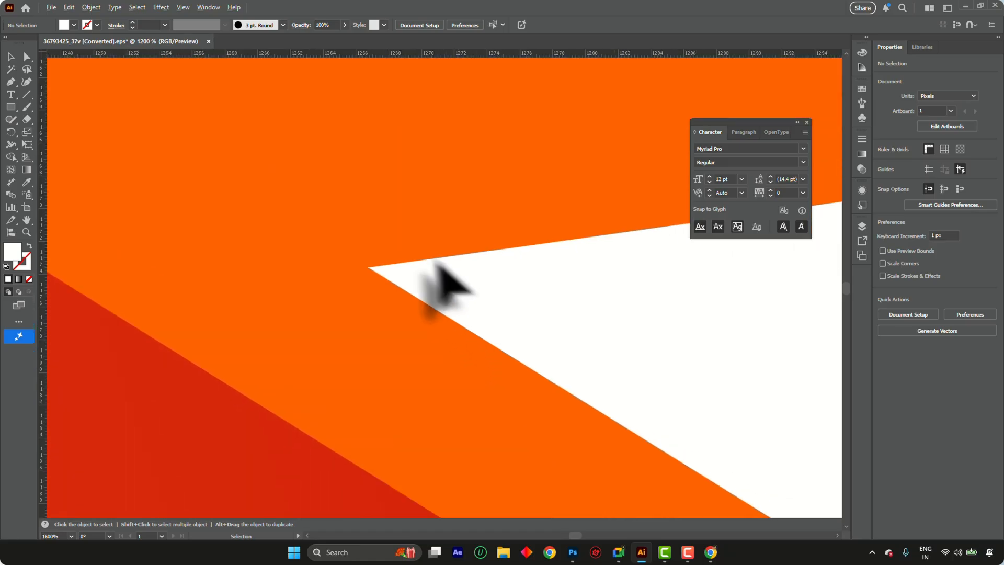
{"action": "scroll", "coordinate": [336, 256], "scroll_direction": "up", "scroll_amount": 5}
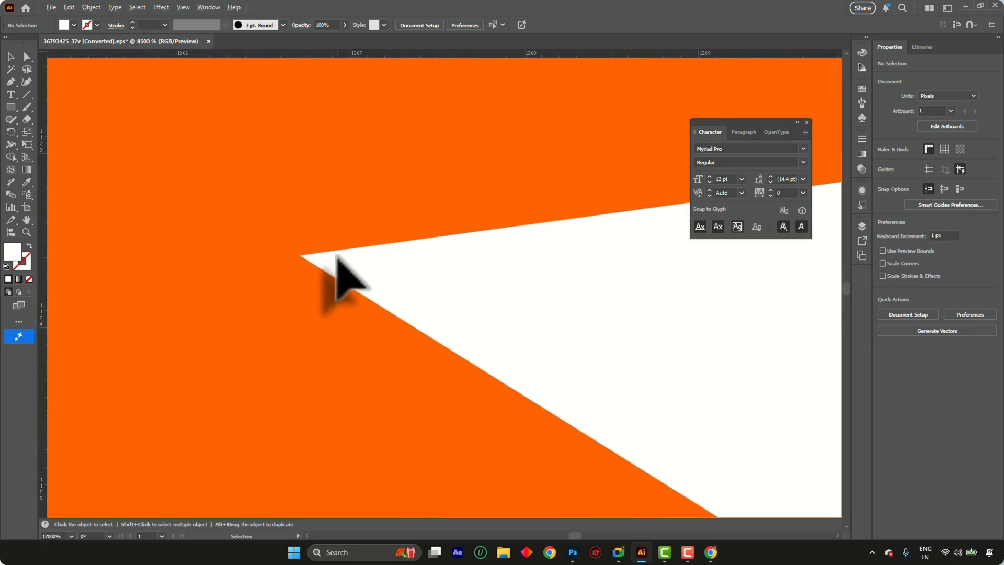
{"action": "scroll", "coordinate": [336, 252], "scroll_direction": "down", "scroll_amount": 5}
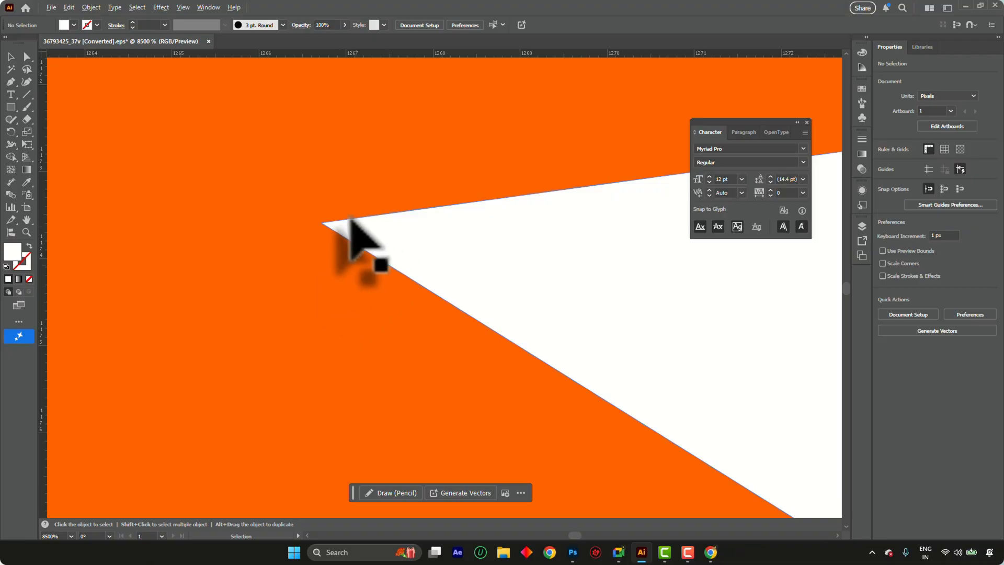
{"action": "scroll", "coordinate": [351, 215], "scroll_direction": "up", "scroll_amount": 5}
{"action": "scroll", "coordinate": [390, 129], "scroll_direction": "up", "scroll_amount": 1}
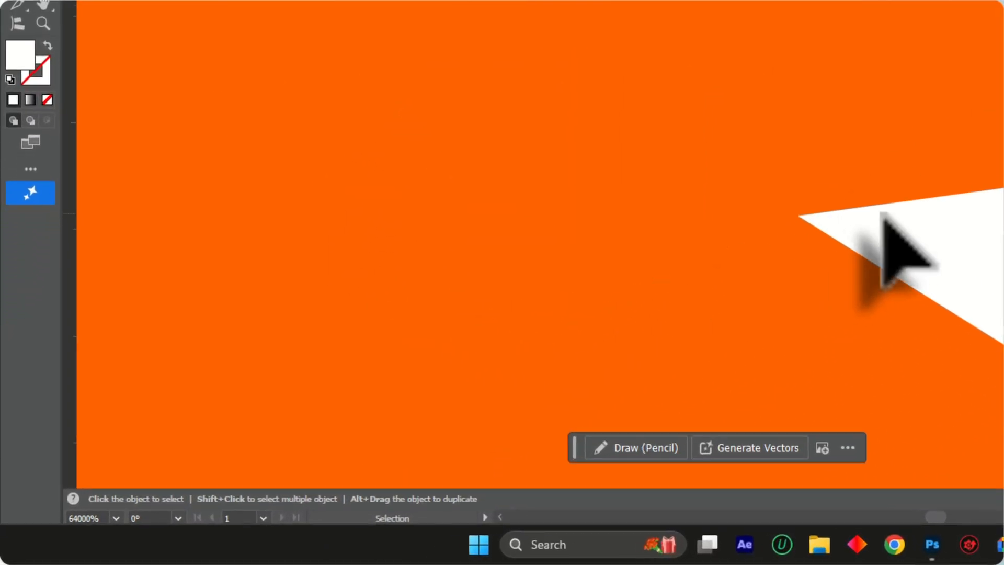
{"action": "left_click_drag", "start_coordinate": [883, 216], "coordinate": [560, 49]}
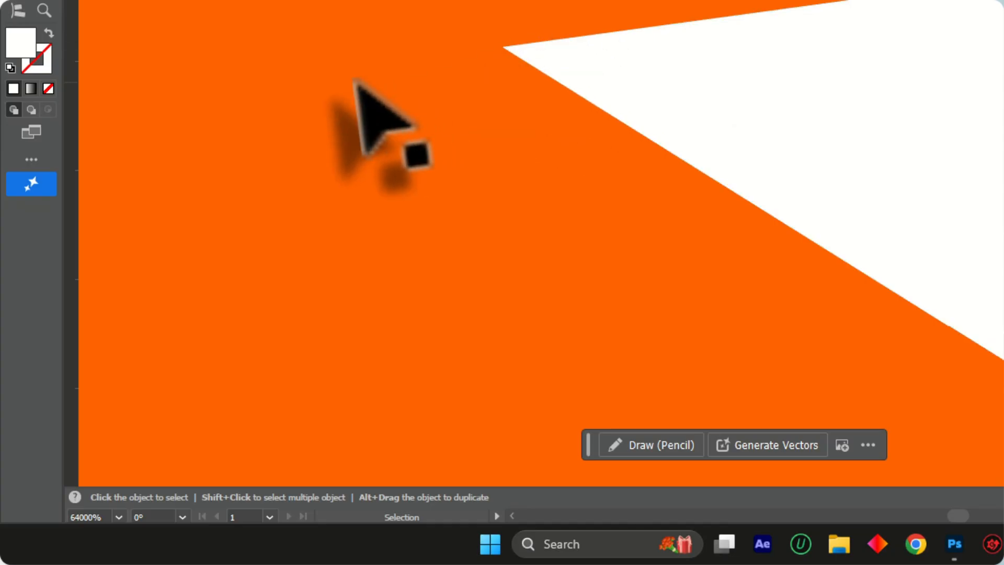
Compare the vector edges of the flag cloth and the pole's finial at low and medium magnification
{"action": "scroll", "coordinate": [596, 94], "scroll_direction": "down", "scroll_amount": 10}
{"action": "scroll", "coordinate": [679, 77], "scroll_direction": "down", "scroll_amount": 7}
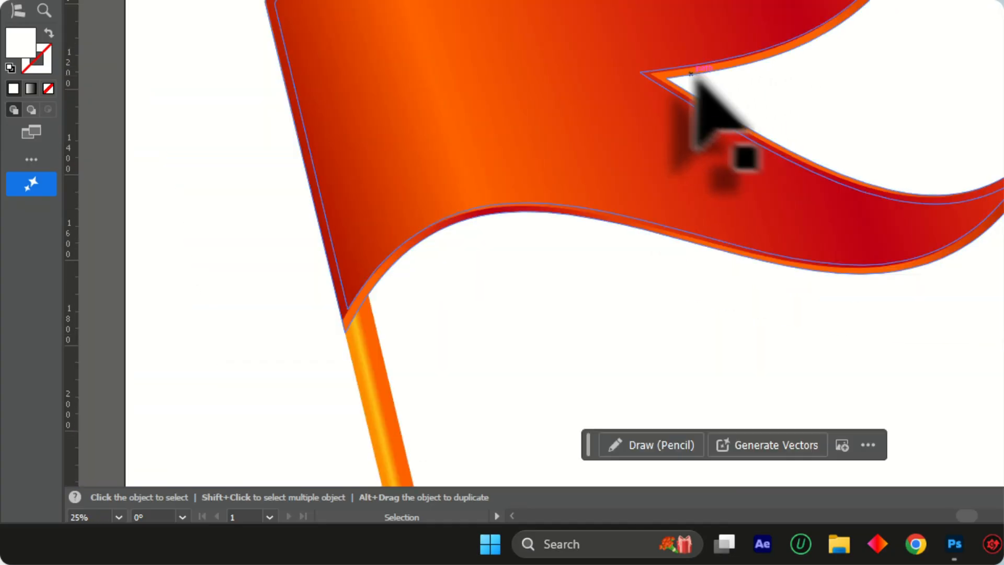
{"action": "scroll", "coordinate": [502, 144], "scroll_direction": "up", "scroll_amount": 2}
{"action": "scroll", "coordinate": [554, 42], "scroll_direction": "down", "scroll_amount": 2}
{"action": "scroll", "coordinate": [541, 135], "scroll_direction": "up", "scroll_amount": 1}
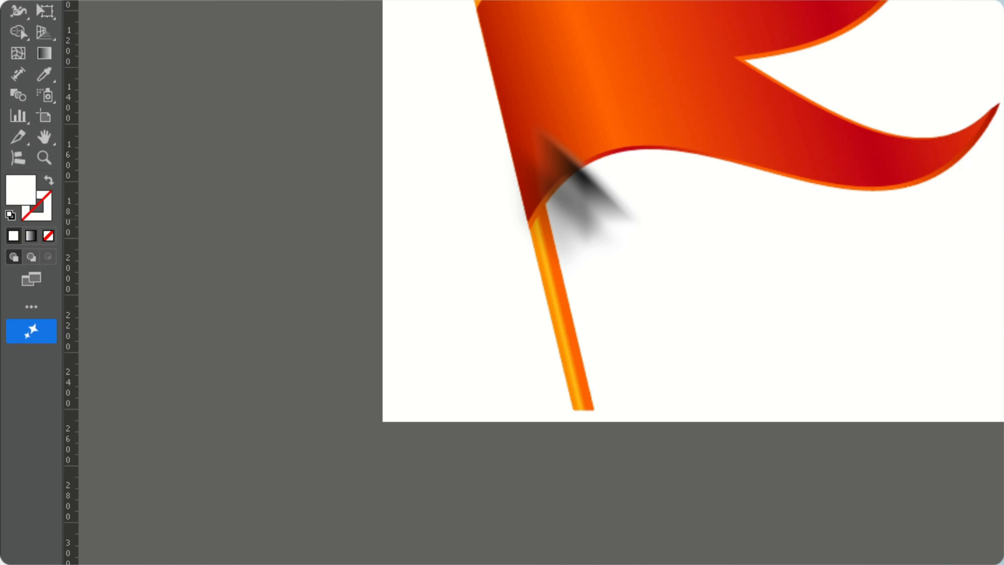
{"action": "scroll", "coordinate": [541, 125], "scroll_direction": "up", "scroll_amount": 1}
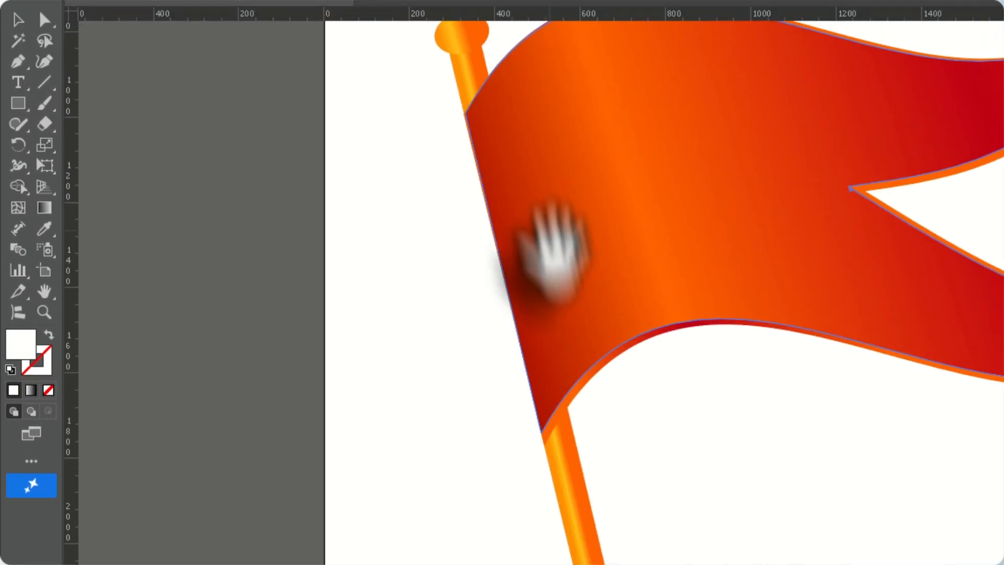
{"action": "left_click_drag", "start_coordinate": [549, 97], "coordinate": [587, 236]}
{"action": "scroll", "coordinate": [703, 97], "scroll_direction": "down", "scroll_amount": 3}
{"action": "key", "text": "ctrl+0"}
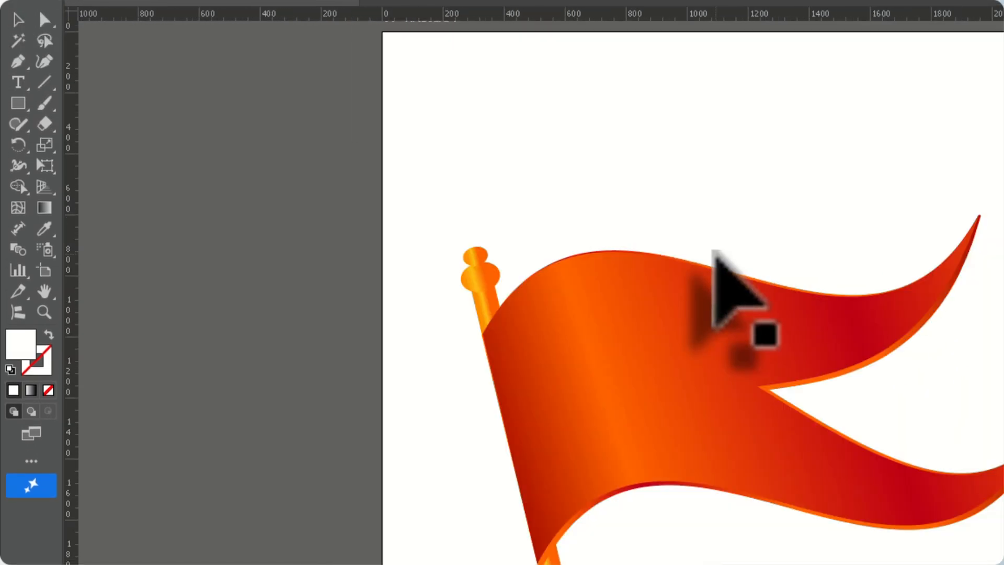
{"action": "scroll", "coordinate": [473, 306], "scroll_direction": "up", "scroll_amount": 5}
{"action": "scroll", "coordinate": [488, 138], "scroll_direction": "down", "scroll_amount": 8}
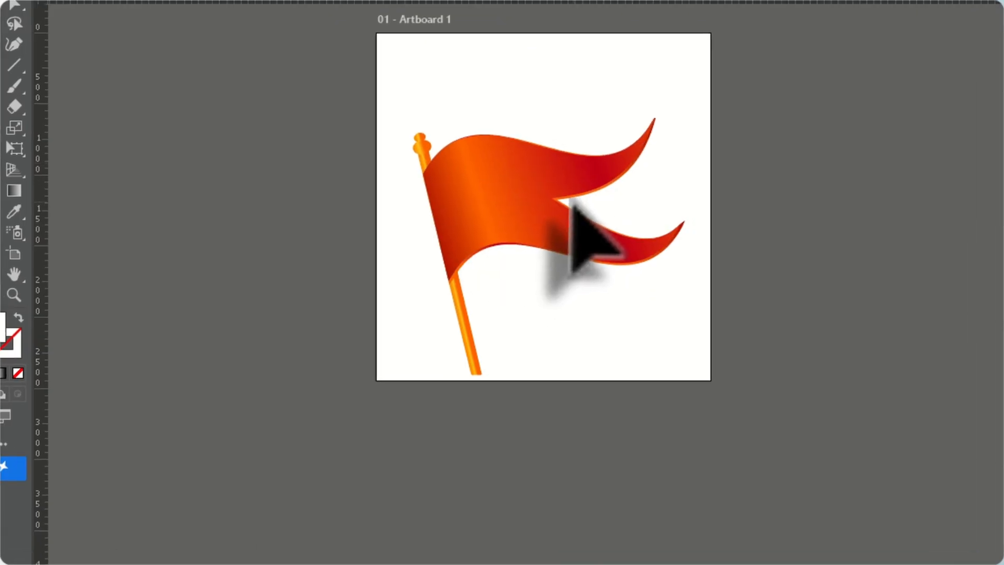
Select the whole flag with its pole and delete it from the artboard
{"action": "key", "text": "ctrl+0"}
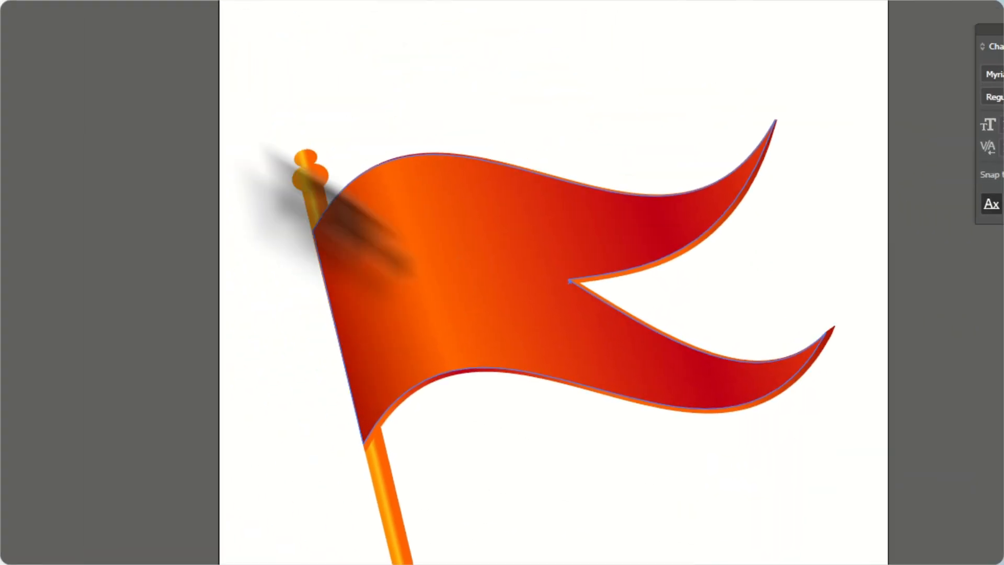
{"action": "left_click_drag", "start_coordinate": [236, 186], "coordinate": [908, 493]}
{"action": "key", "text": "Delete"}
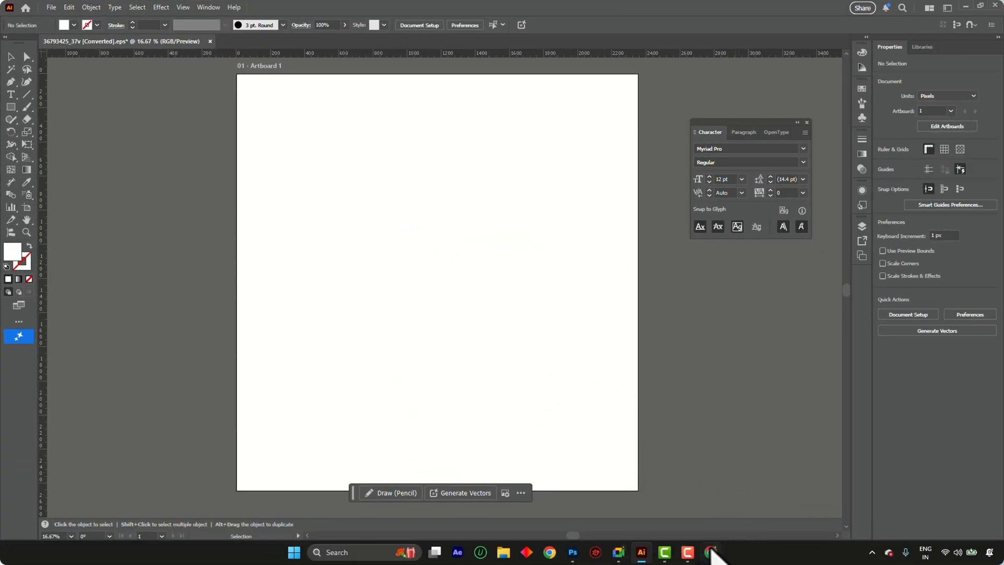
Switch to Chrome and open the Freepik website in a new tab
{"action": "mouse_move", "coordinate": [711, 550]}
{"action": "left_click", "coordinate": [691, 508]}
{"action": "left_click", "coordinate": [266, 9]}
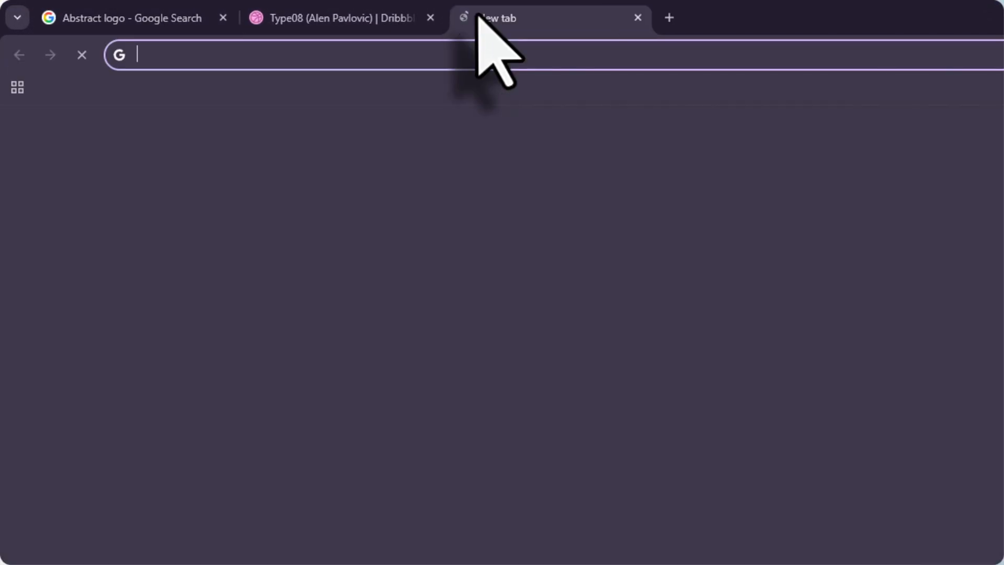
{"action": "type", "text": "fre"}
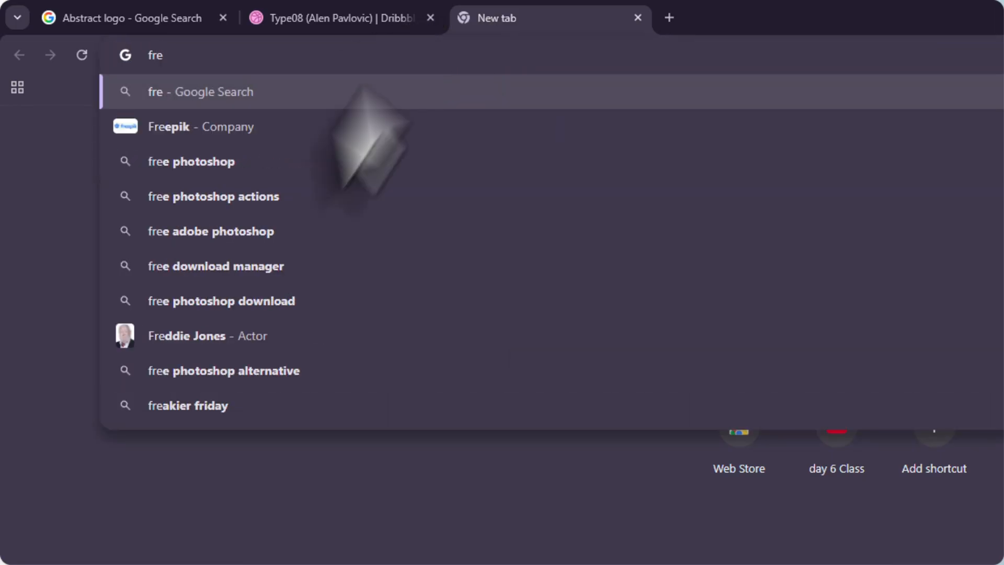
{"action": "left_click", "coordinate": [319, 127]}
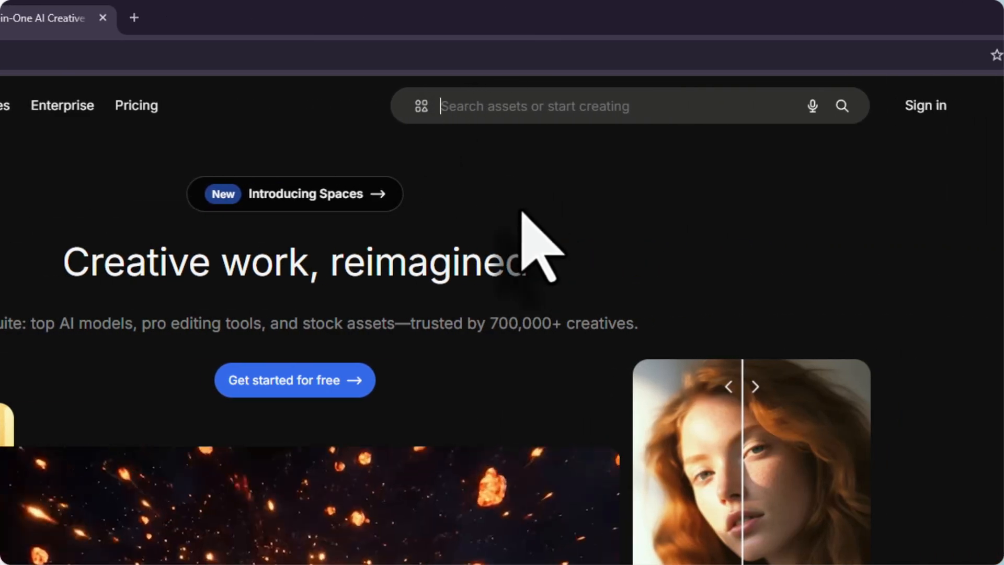
Search Freepik for "orange flag" and filter the results to the EPS file type
{"action": "type", "text": "orange f"}
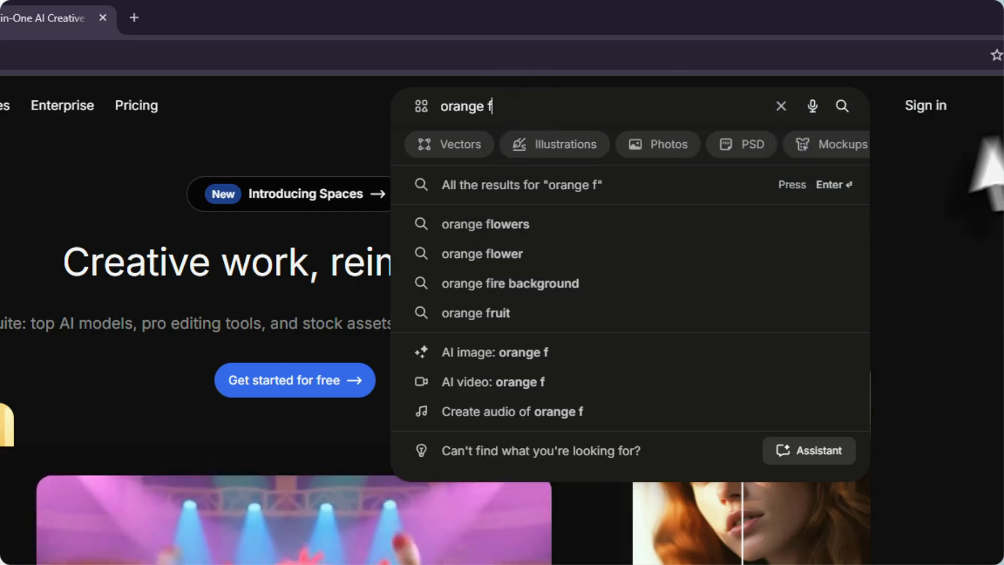
{"action": "type", "text": "lag"}
{"action": "key", "text": "Return"}
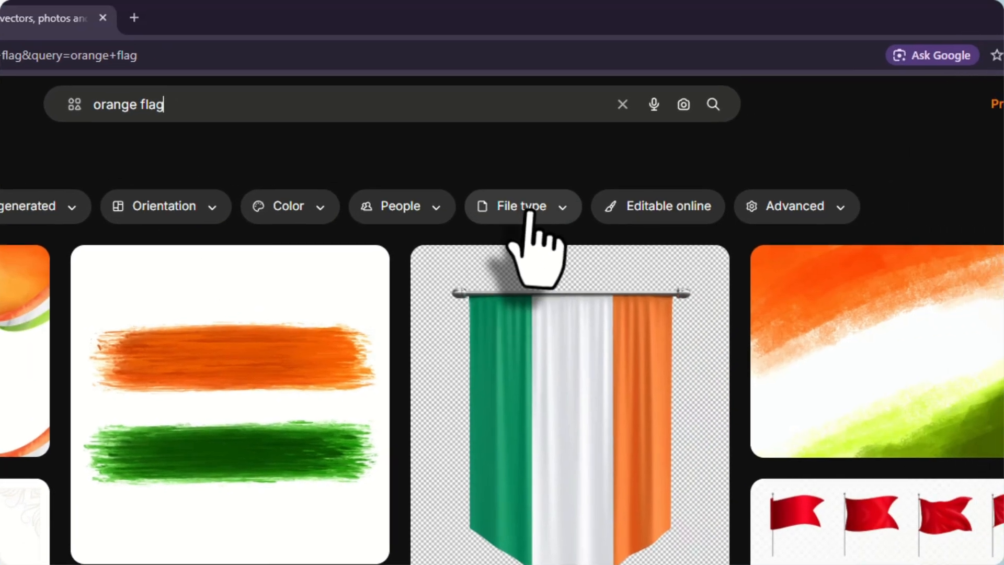
{"action": "left_click", "coordinate": [531, 206]}
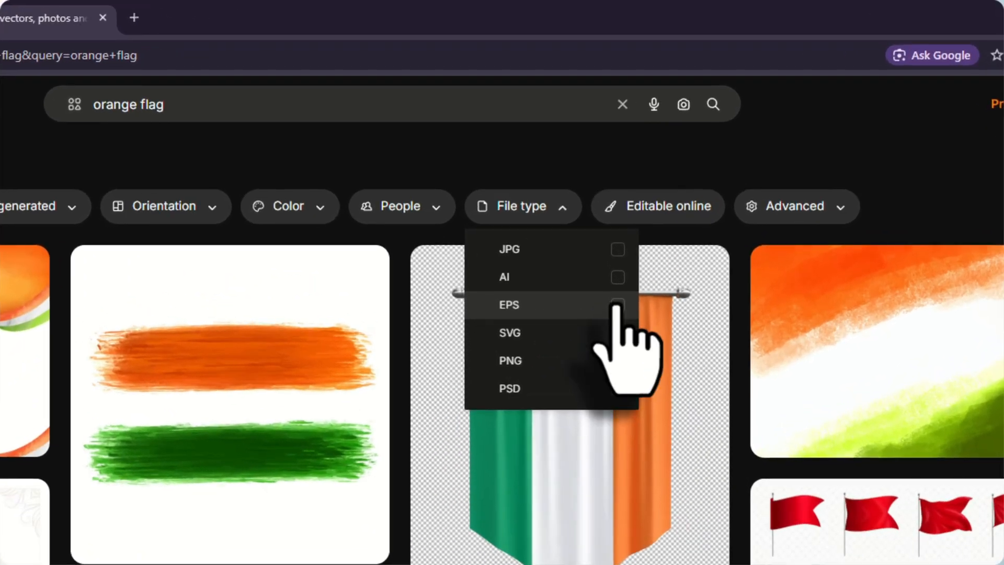
{"action": "left_click", "coordinate": [690, 183]}
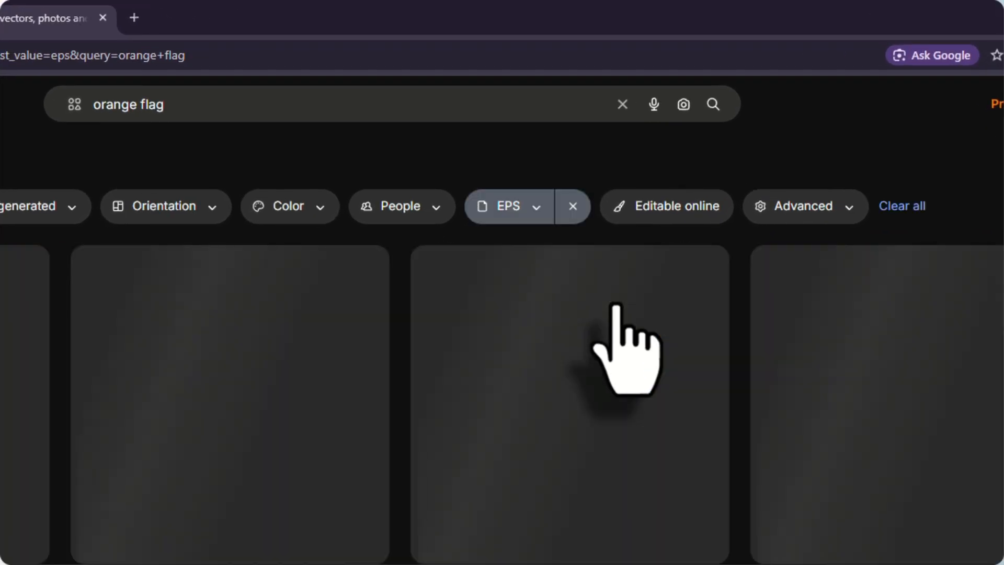
Open the "Red flags and pennants on poles mockup" result and look through its page down to the similar vectors
{"action": "scroll", "coordinate": [213, 437], "scroll_direction": "down", "scroll_amount": 10}
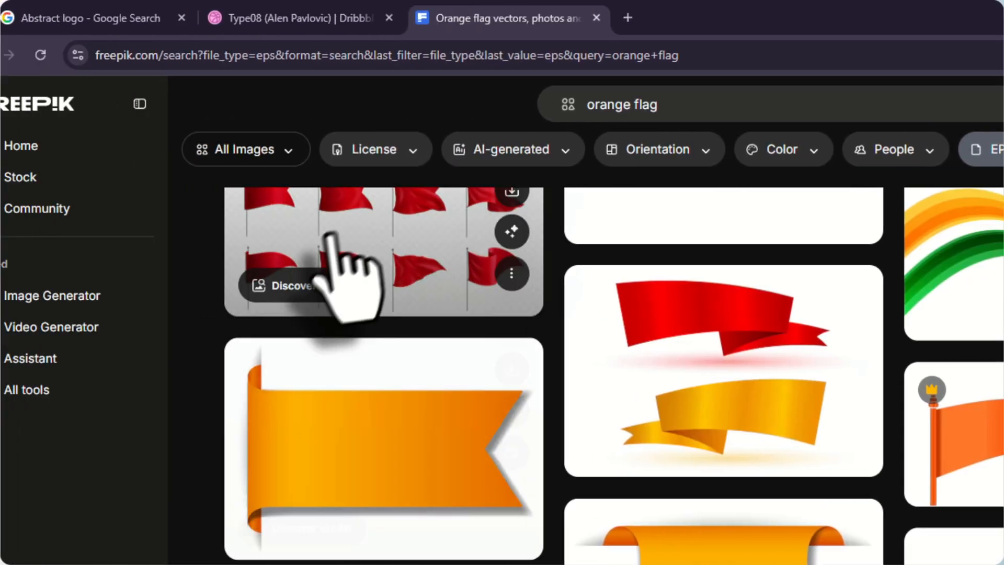
{"action": "left_click", "coordinate": [331, 234]}
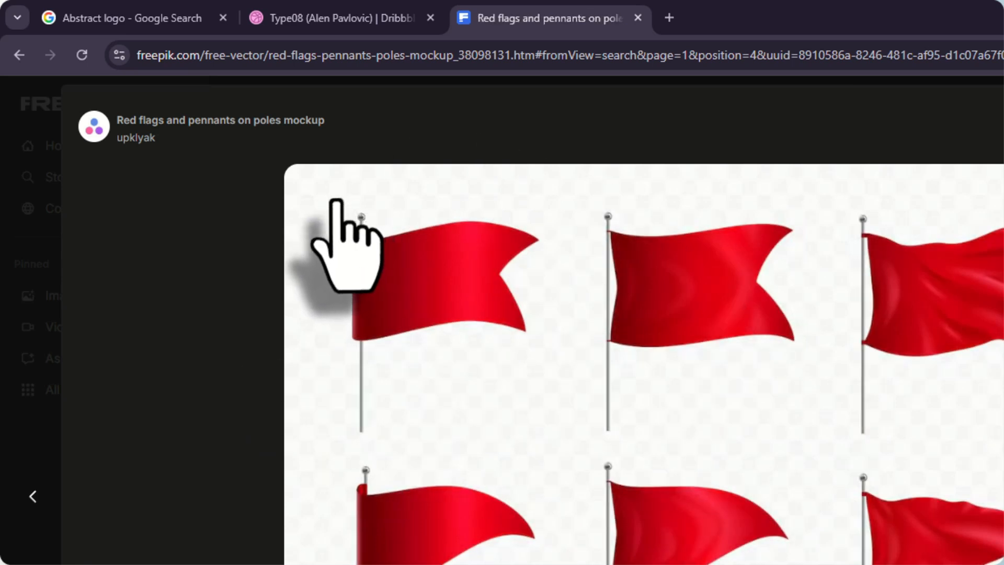
{"action": "scroll", "coordinate": [415, 326], "scroll_direction": "down", "scroll_amount": 6}
{"action": "scroll", "coordinate": [685, 408], "scroll_direction": "down", "scroll_amount": 1}
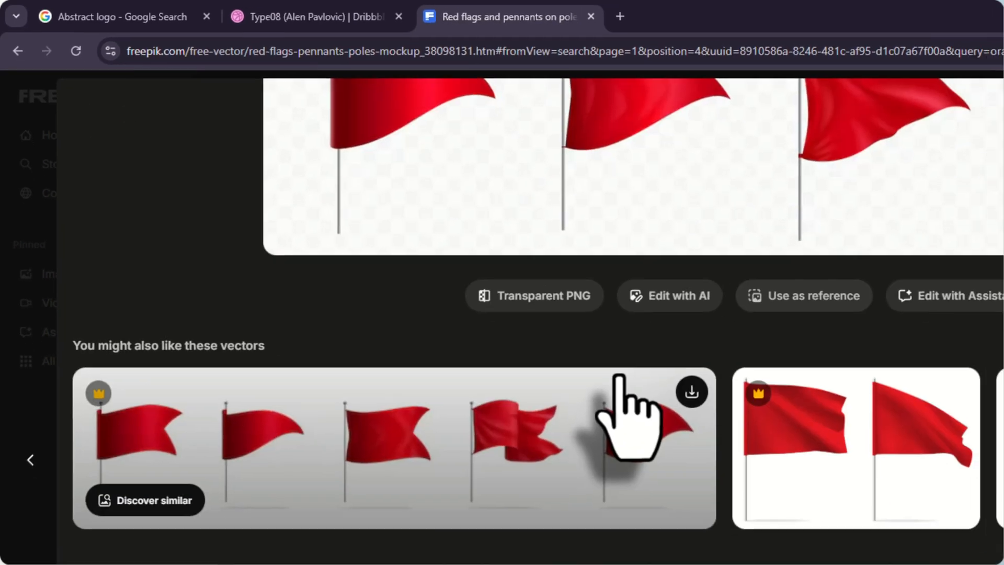
Return to the orange flag EPS results and browse the available flag vectors
{"action": "key", "text": "alt+Left"}
{"action": "scroll", "coordinate": [423, 256], "scroll_direction": "down", "scroll_amount": 3}
{"action": "scroll", "coordinate": [784, 261], "scroll_direction": "up", "scroll_amount": 3}
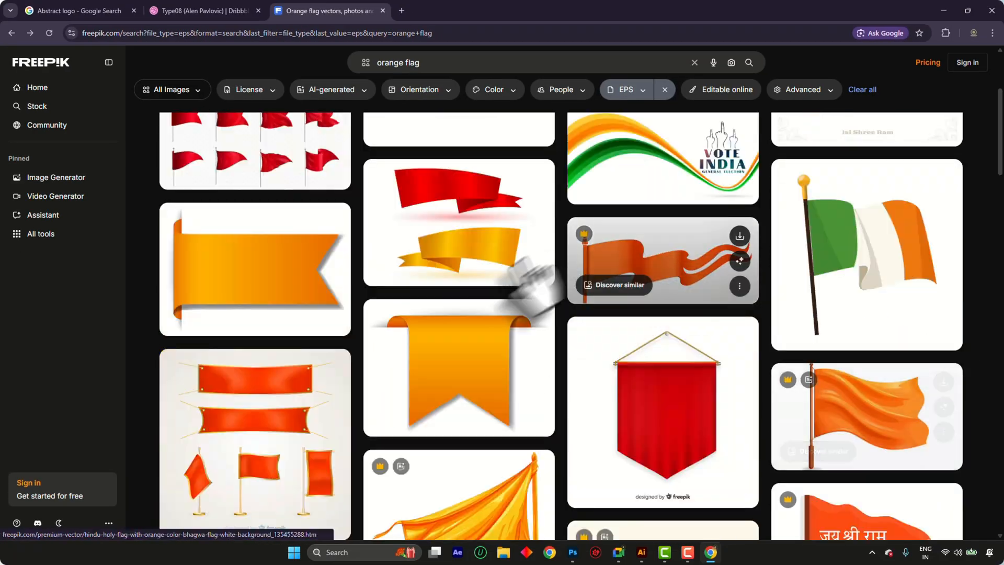
{"action": "scroll", "coordinate": [531, 282], "scroll_direction": "down", "scroll_amount": 8}
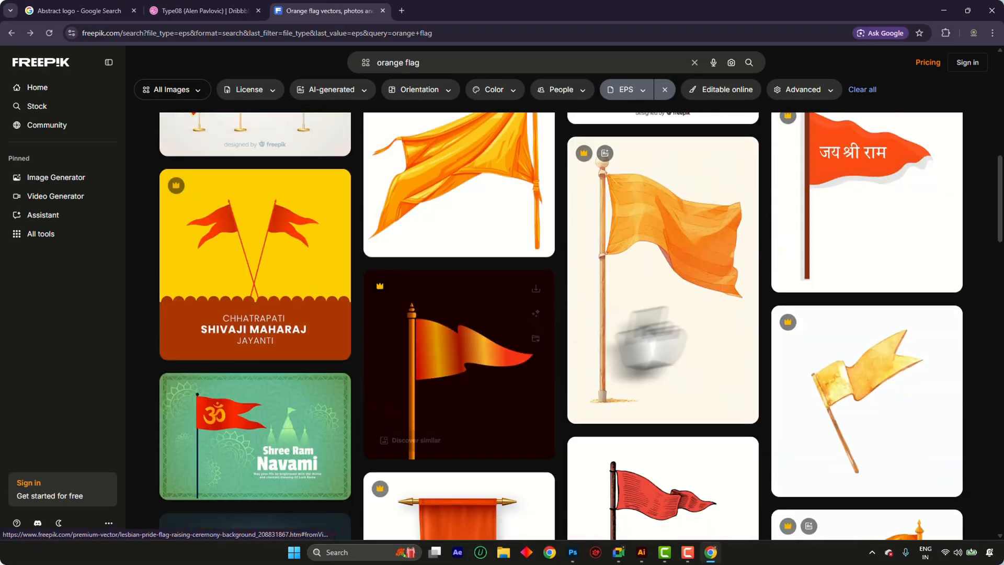
{"action": "scroll", "coordinate": [578, 269], "scroll_direction": "down", "scroll_amount": 3}
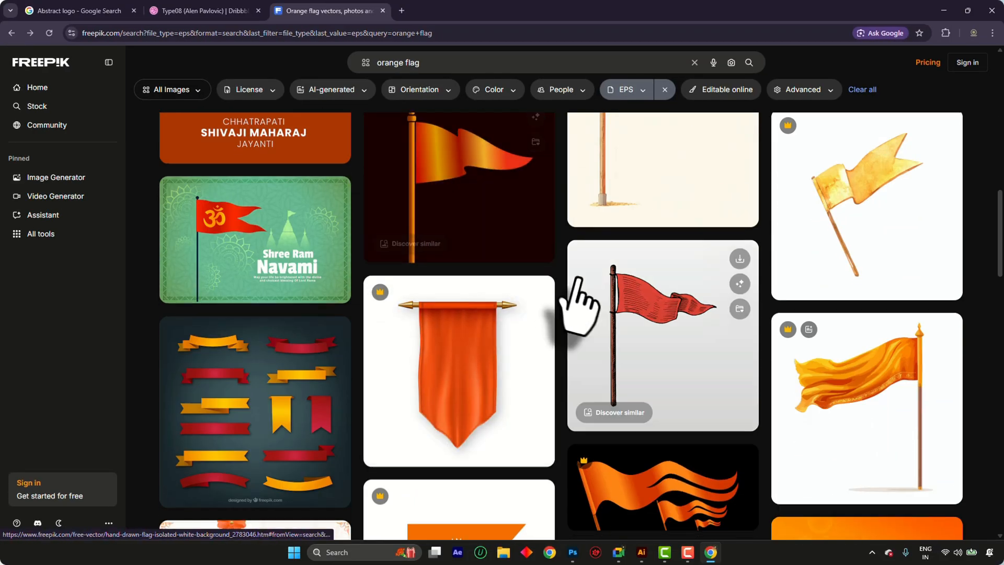
{"action": "scroll", "coordinate": [522, 325], "scroll_direction": "down", "scroll_amount": 3}
{"action": "scroll", "coordinate": [473, 345], "scroll_direction": "up", "scroll_amount": 3}
{"action": "scroll", "coordinate": [491, 341], "scroll_direction": "down", "scroll_amount": 10}
{"action": "scroll", "coordinate": [503, 330], "scroll_direction": "up", "scroll_amount": 4}
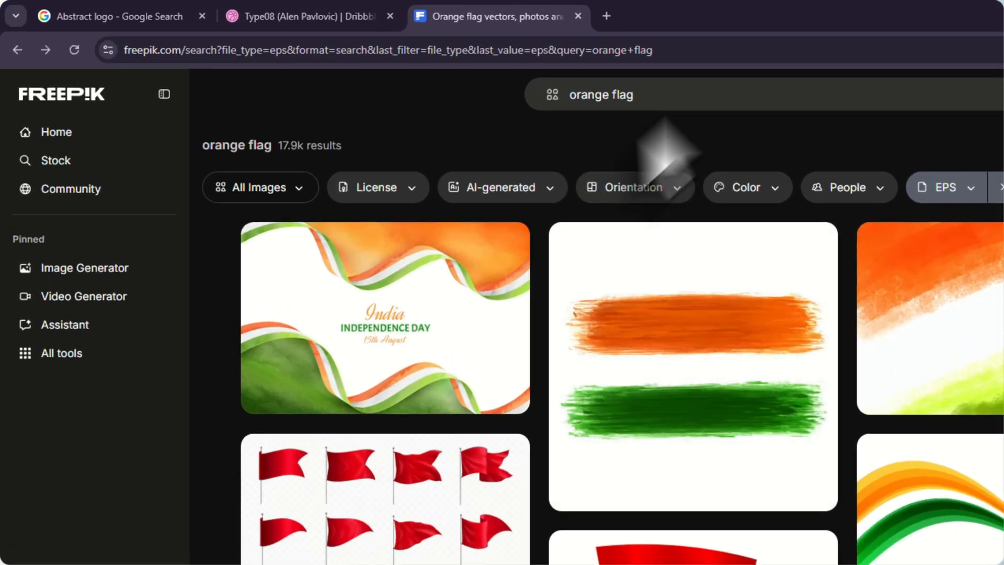
Search Freepik for "chatrapati shivaji maharaj" in place of the orange flag query, keeping the EPS filter
{"action": "left_click_drag", "start_coordinate": [454, 66], "coordinate": [87, 66]}
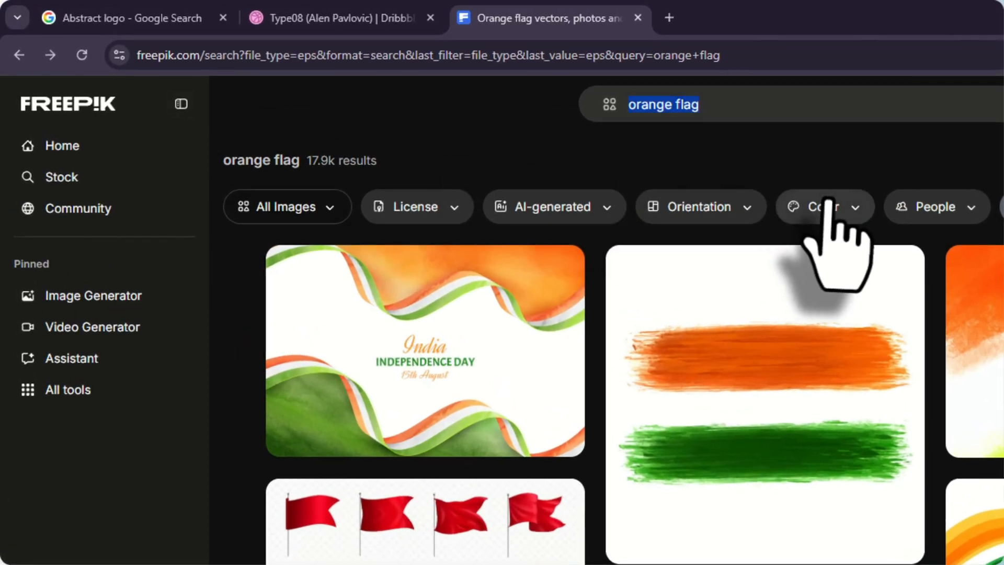
{"action": "type", "text": "m"}
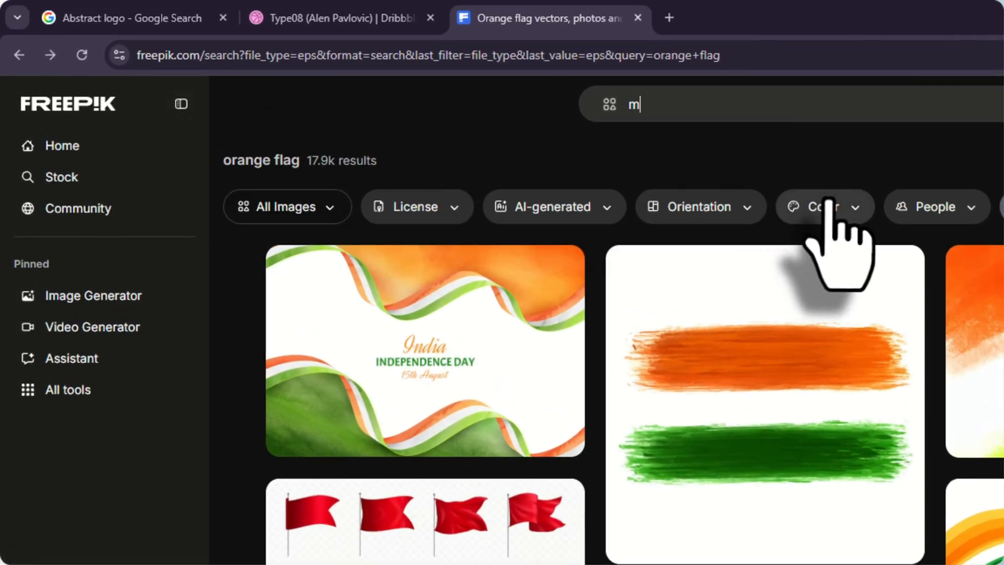
{"action": "type", "text": "ah"}
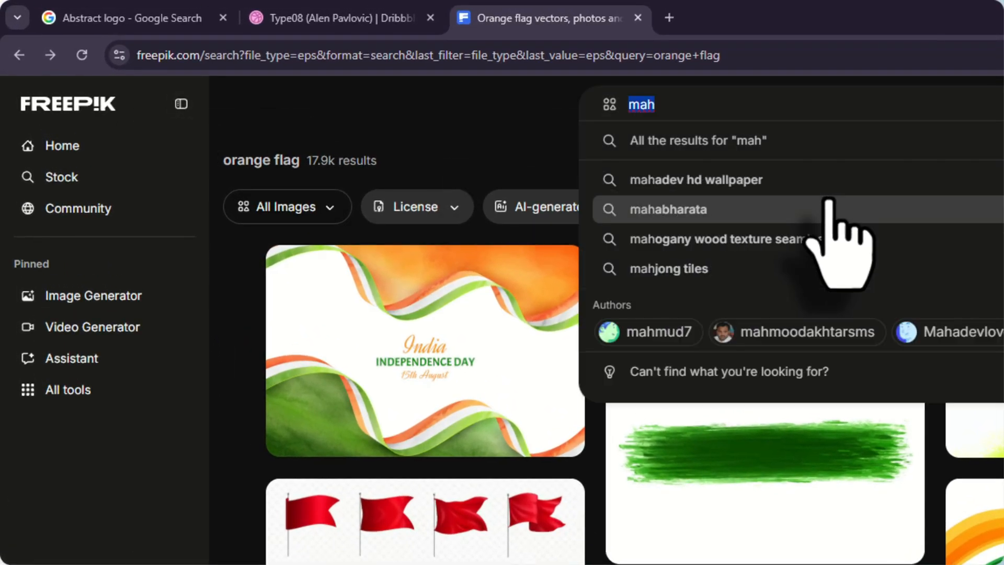
{"action": "type", "text": "chatrapati shi"}
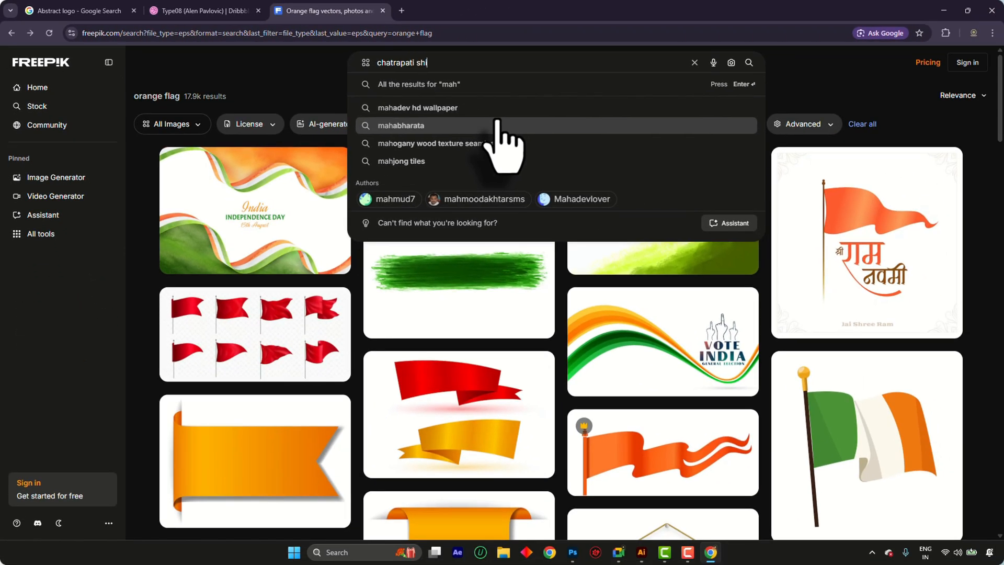
{"action": "type", "text": "vaji maharaj"}
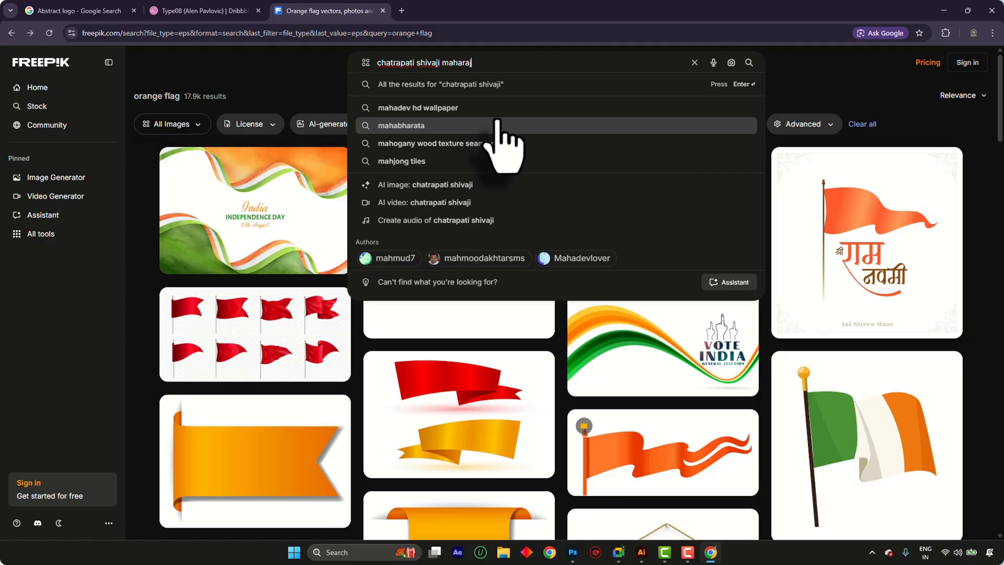
{"action": "key", "text": "Return"}
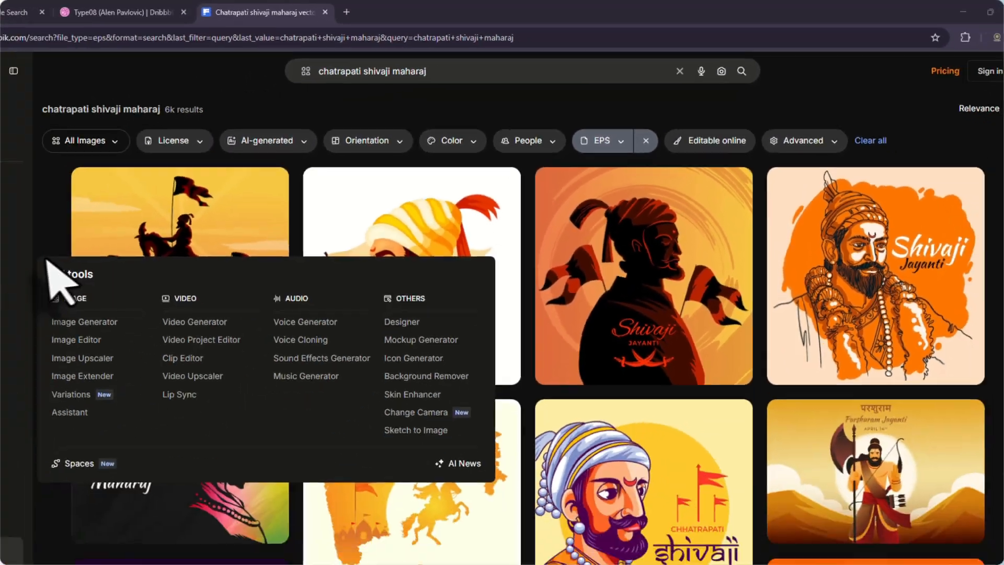
Browse the EPS results and open the dark purple Chatrapati Shivaji Maharaj vector with the red head silhouette
{"action": "scroll", "coordinate": [190, 526], "scroll_direction": "down", "scroll_amount": 4}
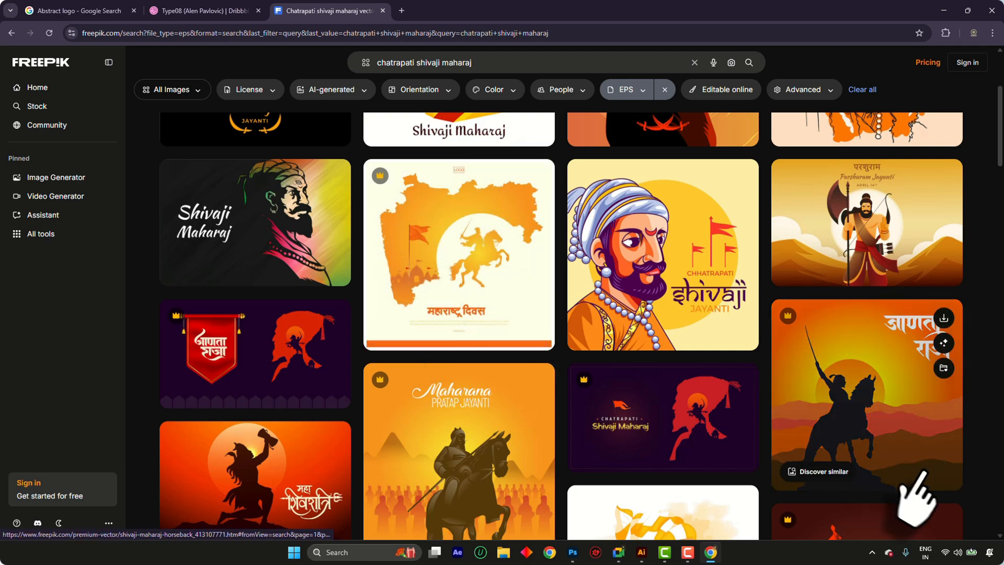
{"action": "scroll", "coordinate": [913, 522], "scroll_direction": "down", "scroll_amount": 4}
{"action": "scroll", "coordinate": [653, 387], "scroll_direction": "up", "scroll_amount": 4}
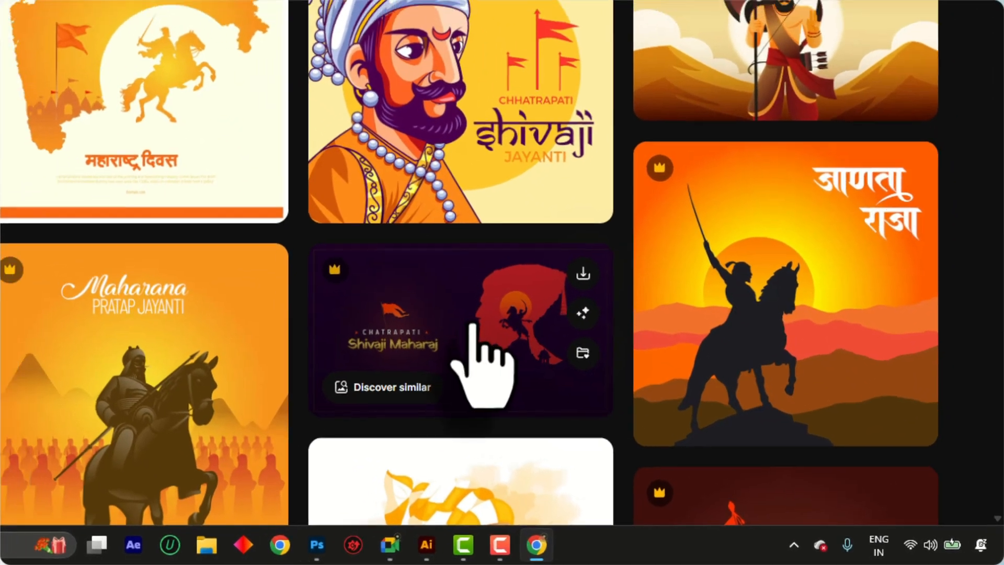
{"action": "left_click", "coordinate": [673, 436]}
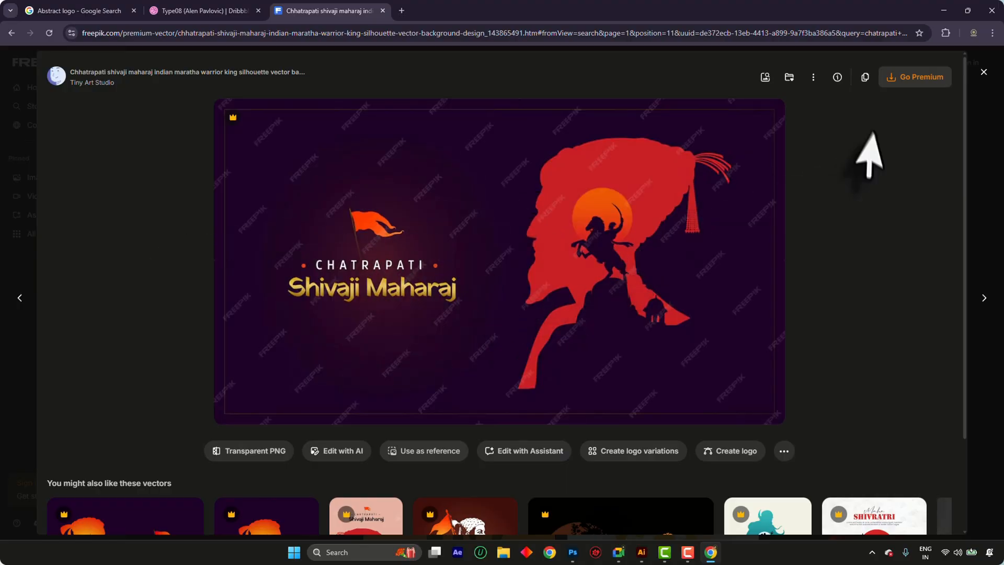
Open the Tiny Art Studio author portfolio from the vector's page and look through its artwork
{"action": "left_click", "coordinate": [92, 84]}
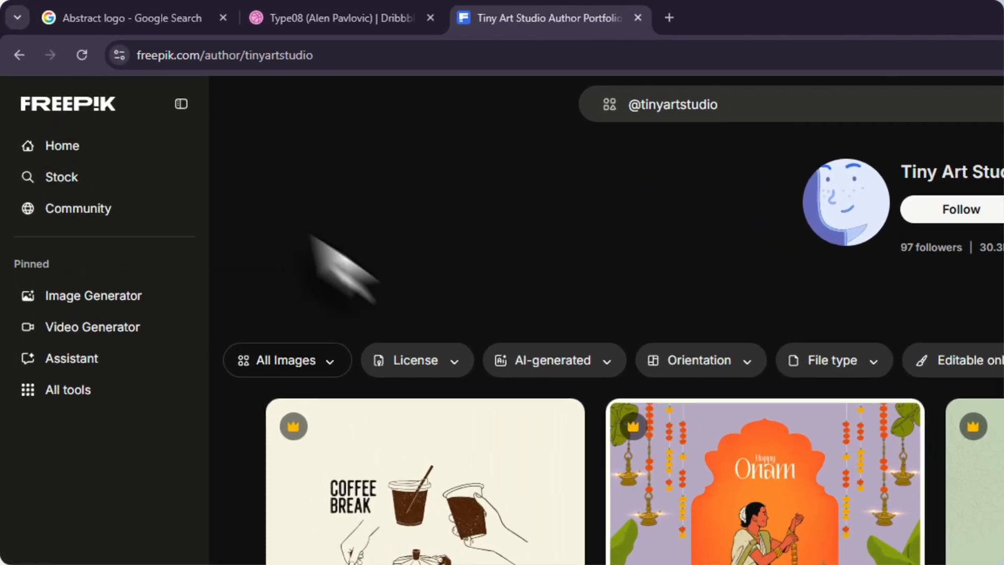
{"action": "scroll", "coordinate": [230, 173], "scroll_direction": "down", "scroll_amount": 10}
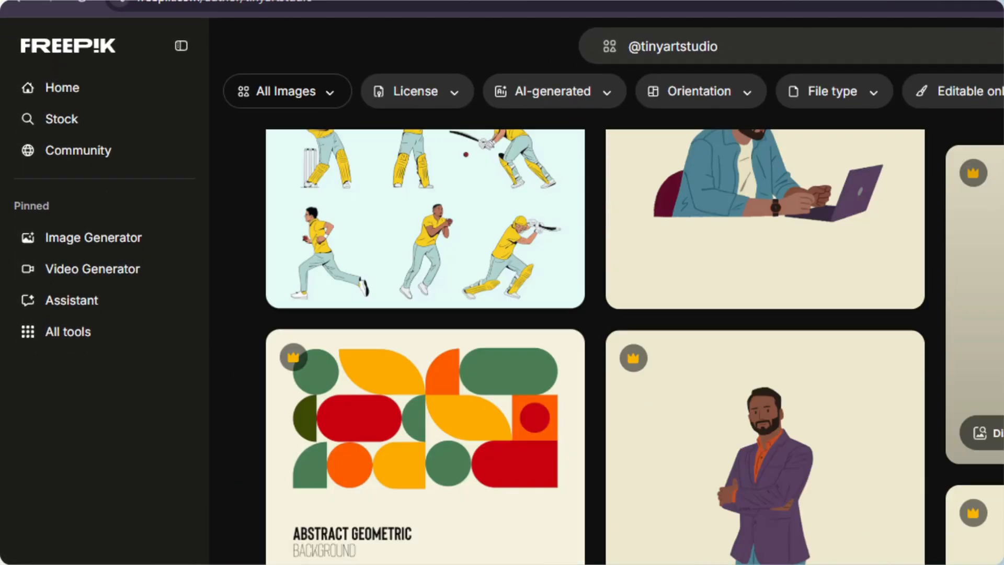
{"action": "scroll", "coordinate": [596, 340], "scroll_direction": "down", "scroll_amount": 10}
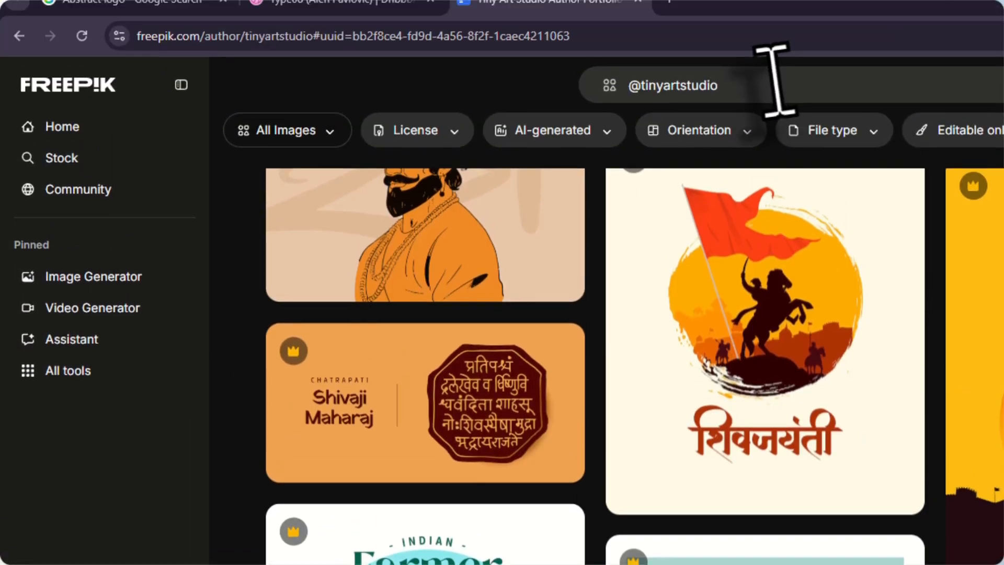
{"action": "left_click", "coordinate": [772, 79]}
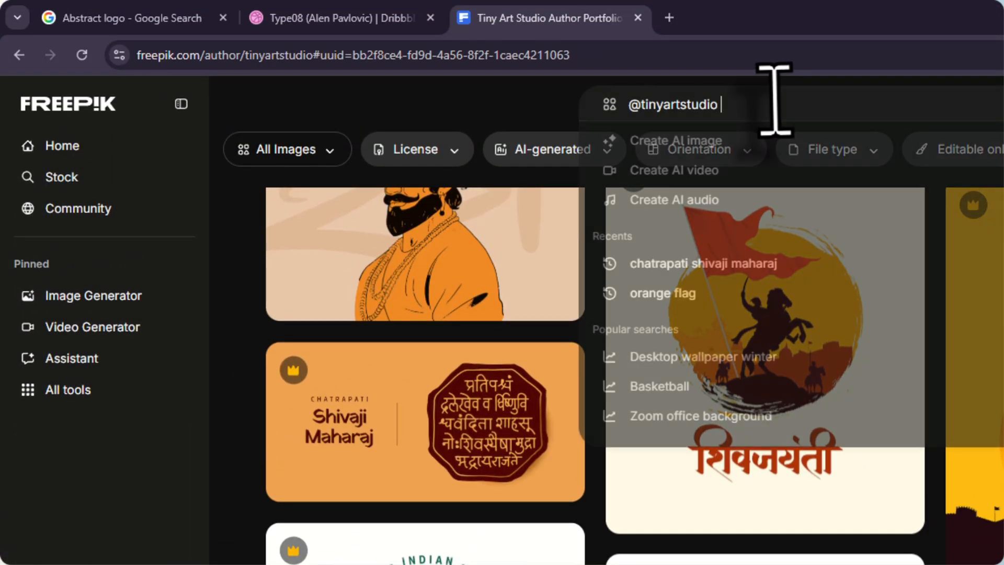
{"action": "scroll", "coordinate": [473, 283], "scroll_direction": "up", "scroll_amount": 5}
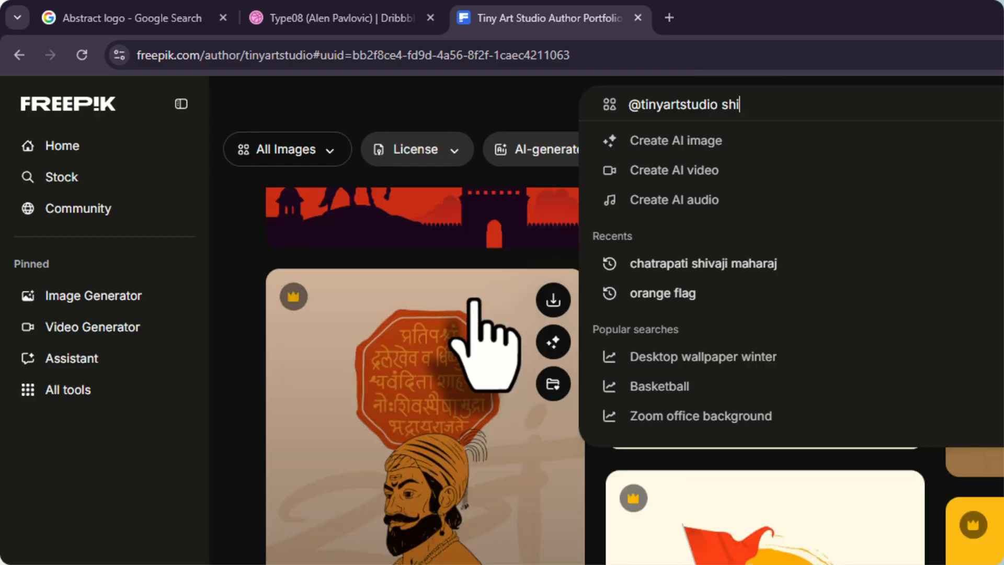
{"action": "type", "text": "shiba"}
{"action": "key", "text": "BackSpace"}
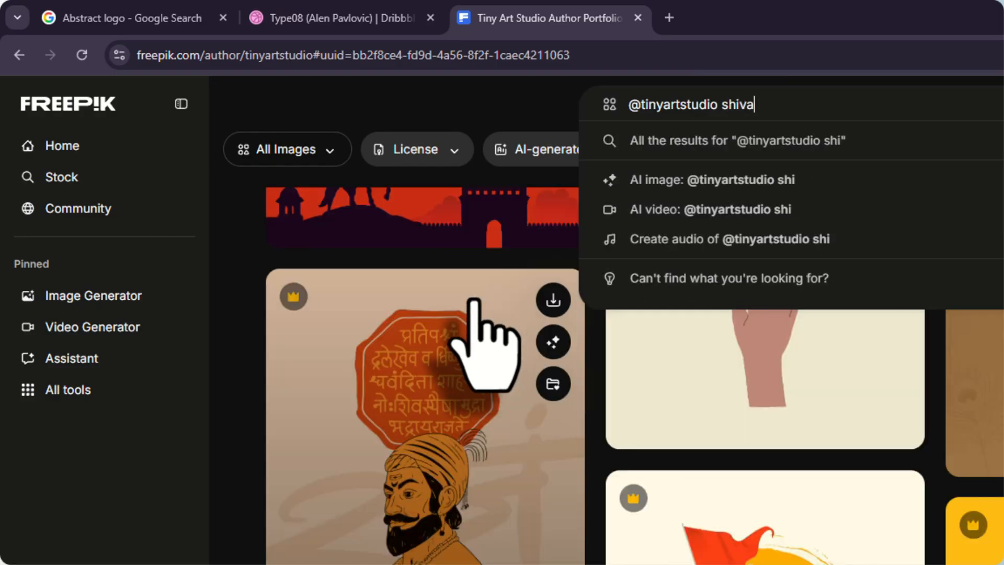
{"action": "type", "text": "maharaj"}
{"action": "key", "text": "Return"}
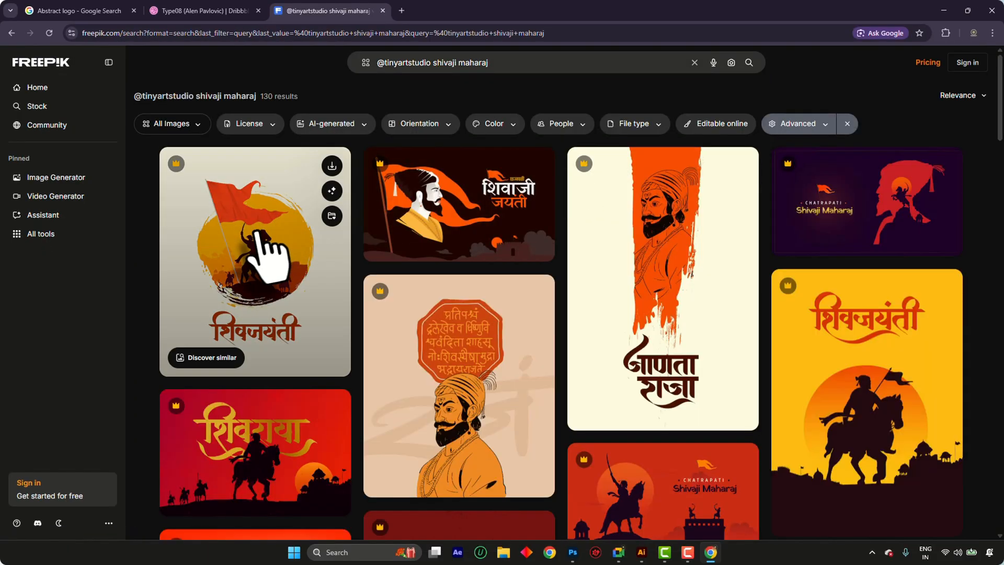
Browse the author's results, examine the red Chatrapati Shivaji Maharaj fort vector and its similar vectors, and close it
{"action": "scroll", "coordinate": [994, 230], "scroll_direction": "down", "scroll_amount": 4}
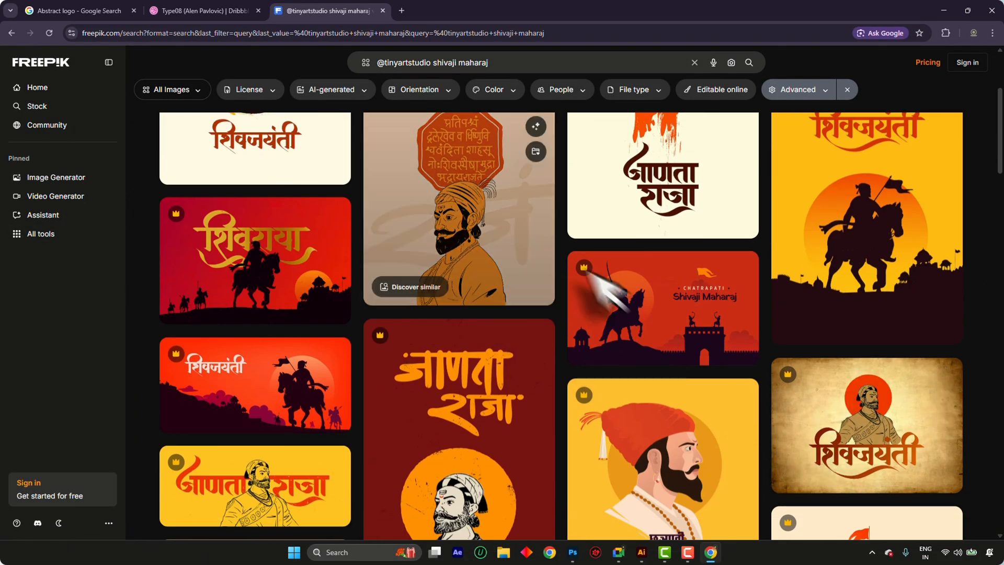
{"action": "scroll", "coordinate": [778, 319], "scroll_direction": "down", "scroll_amount": 7}
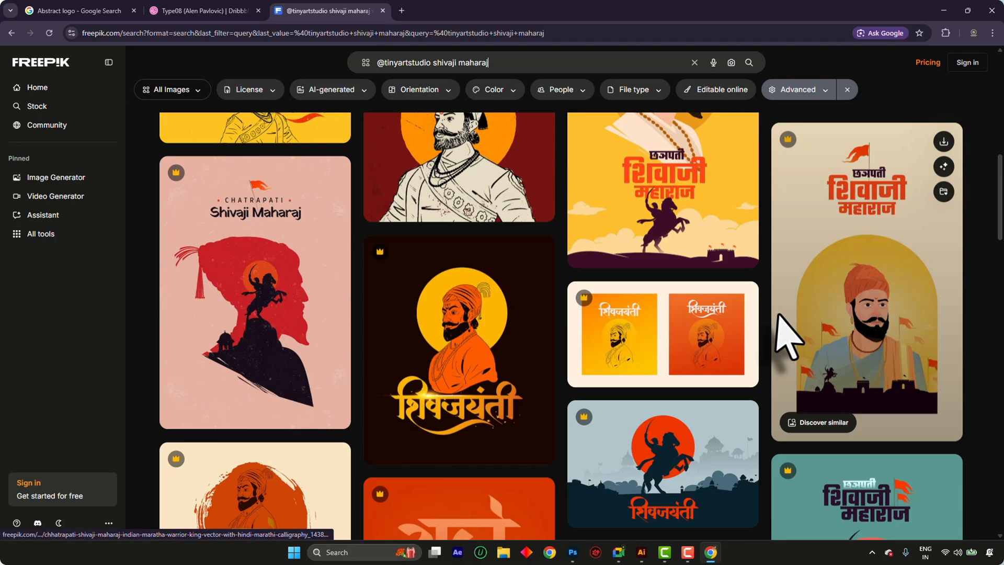
{"action": "scroll", "coordinate": [591, 283], "scroll_direction": "up", "scroll_amount": 7}
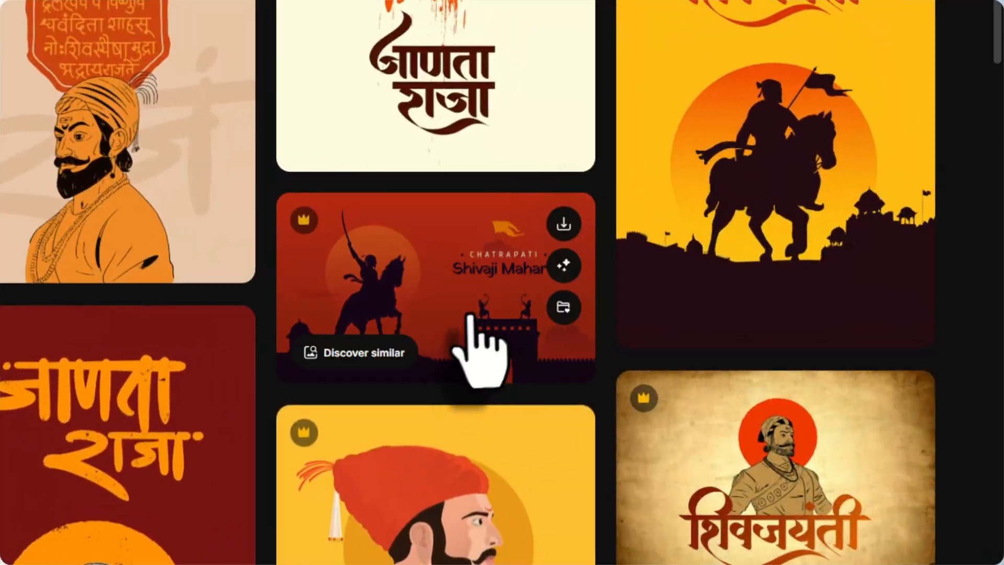
{"action": "left_click", "coordinate": [529, 360]}
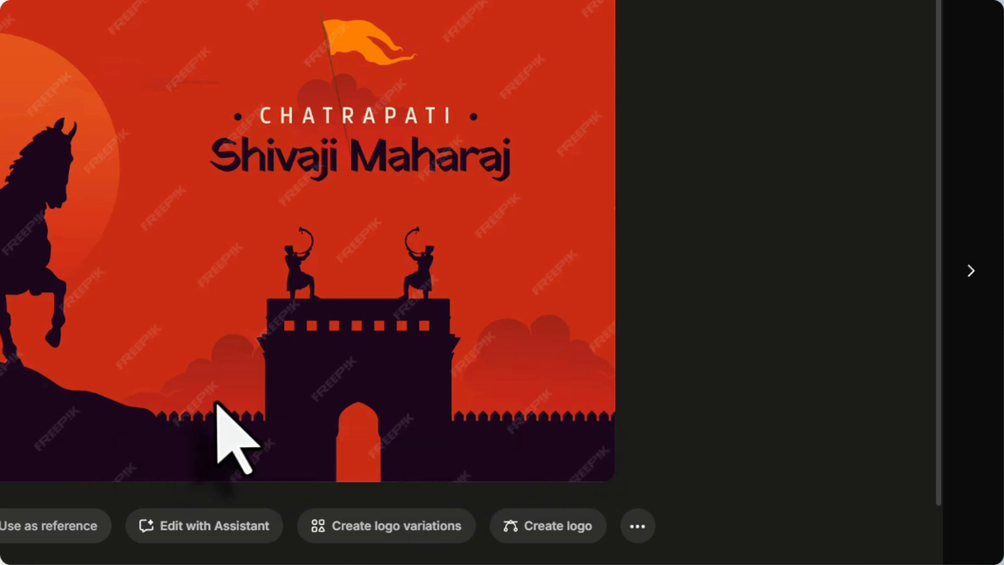
{"action": "scroll", "coordinate": [337, 399], "scroll_direction": "down", "scroll_amount": 4}
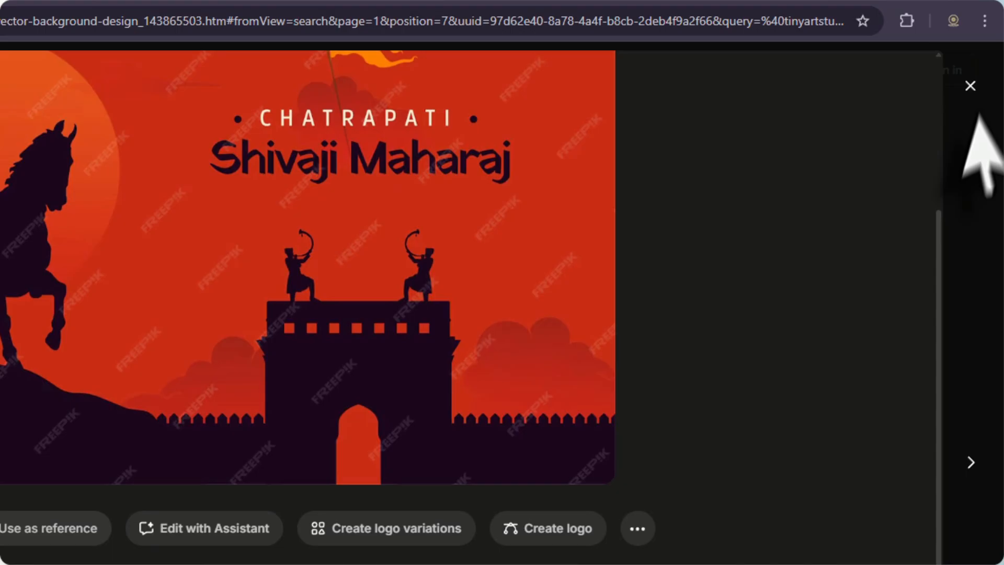
{"action": "left_click", "coordinate": [970, 86]}
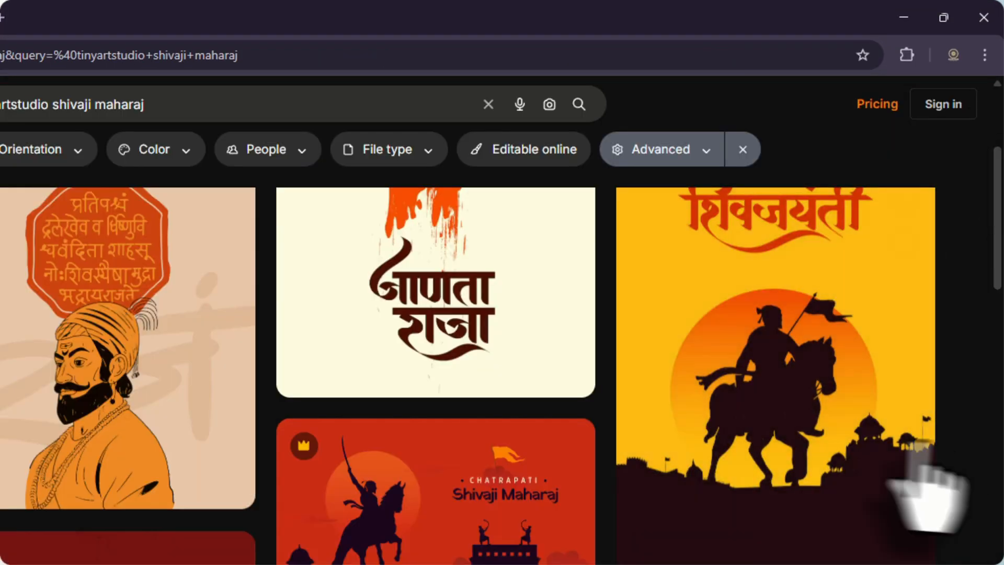
Examine the yellow horseback silhouette vector and the red horseback version among its similar vectors, and return to the results
{"action": "left_click", "coordinate": [896, 481]}
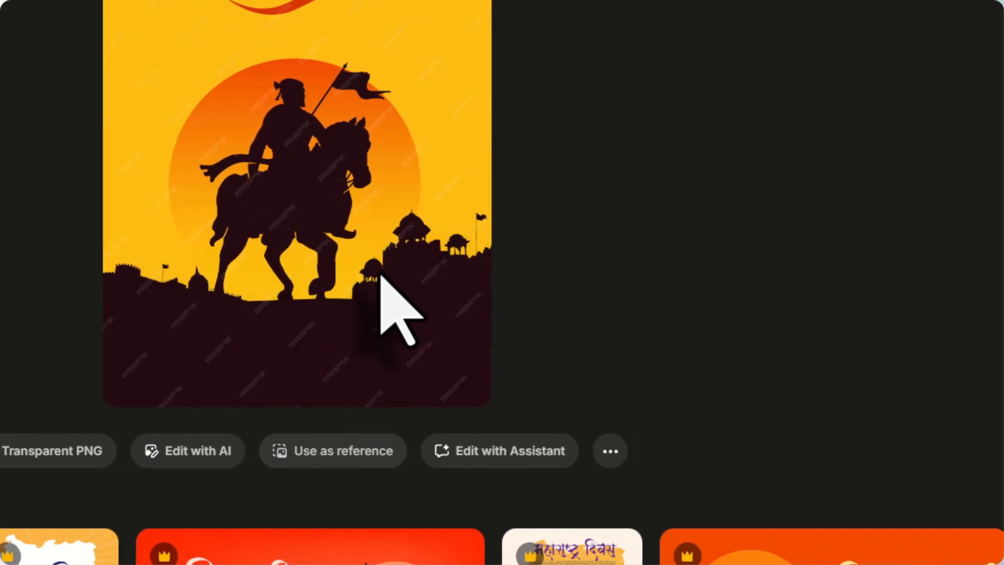
{"action": "scroll", "coordinate": [381, 274], "scroll_direction": "down", "scroll_amount": 2}
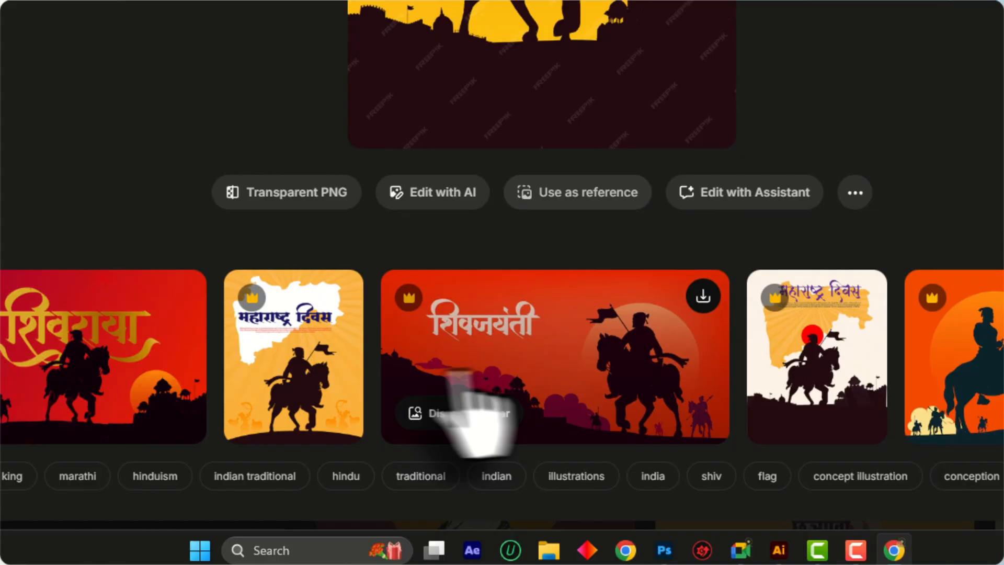
{"action": "left_click", "coordinate": [248, 448]}
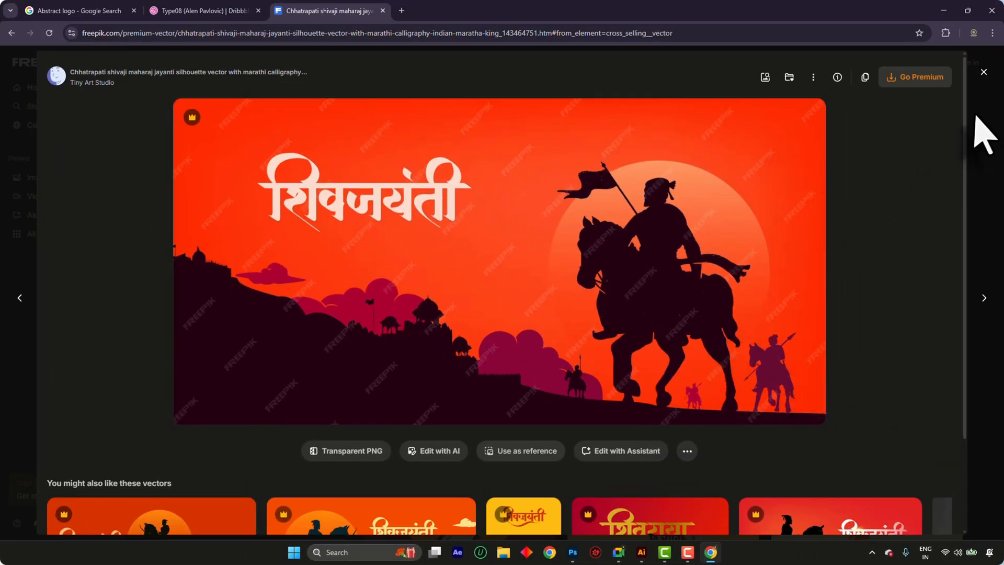
{"action": "left_click", "coordinate": [975, 118]}
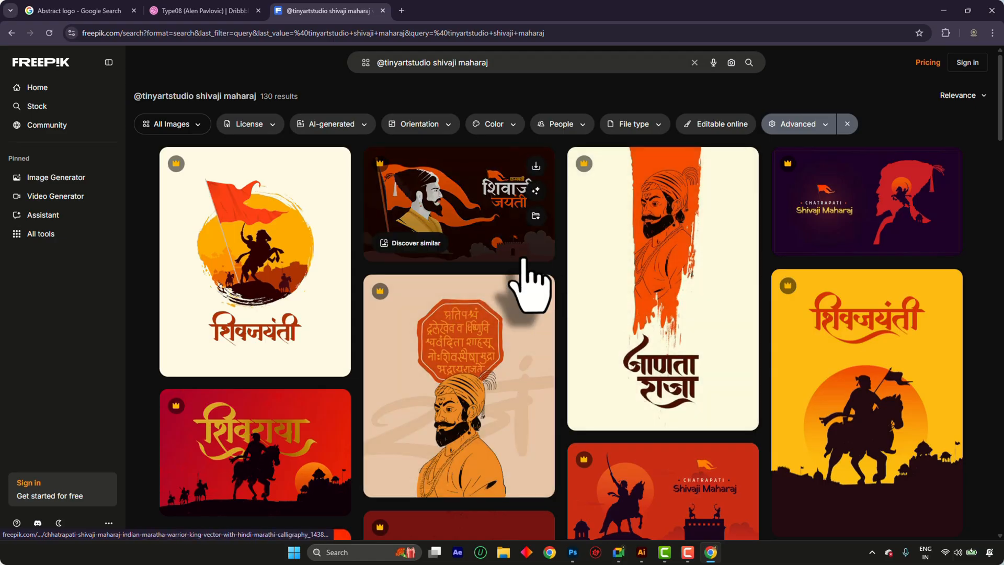
Browse further results, examine the beige portrait vector with the royal seal, and close it
{"action": "scroll", "coordinate": [528, 285], "scroll_direction": "down", "scroll_amount": 10}
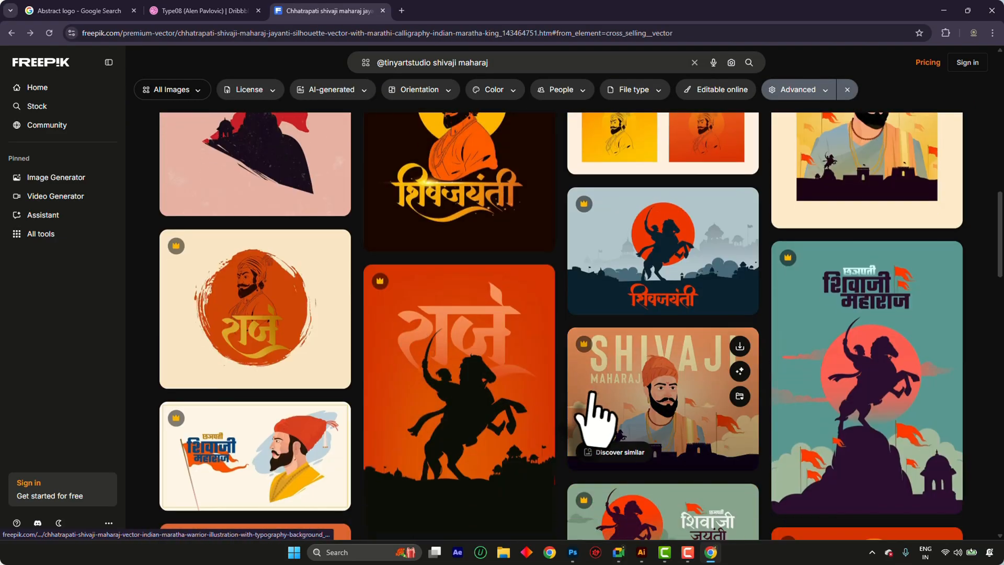
{"action": "scroll", "coordinate": [592, 413], "scroll_direction": "up", "scroll_amount": 10}
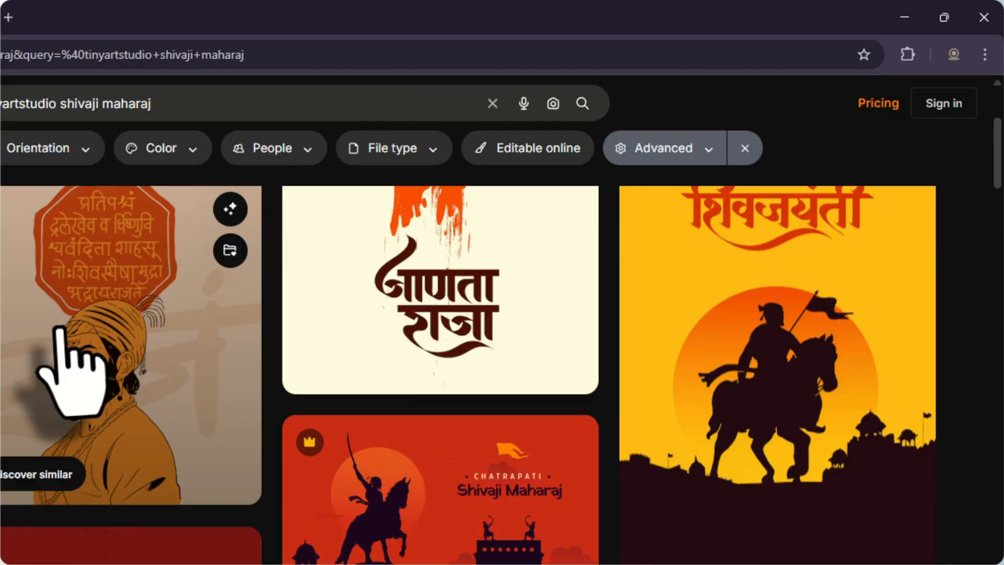
{"action": "left_click", "coordinate": [59, 328]}
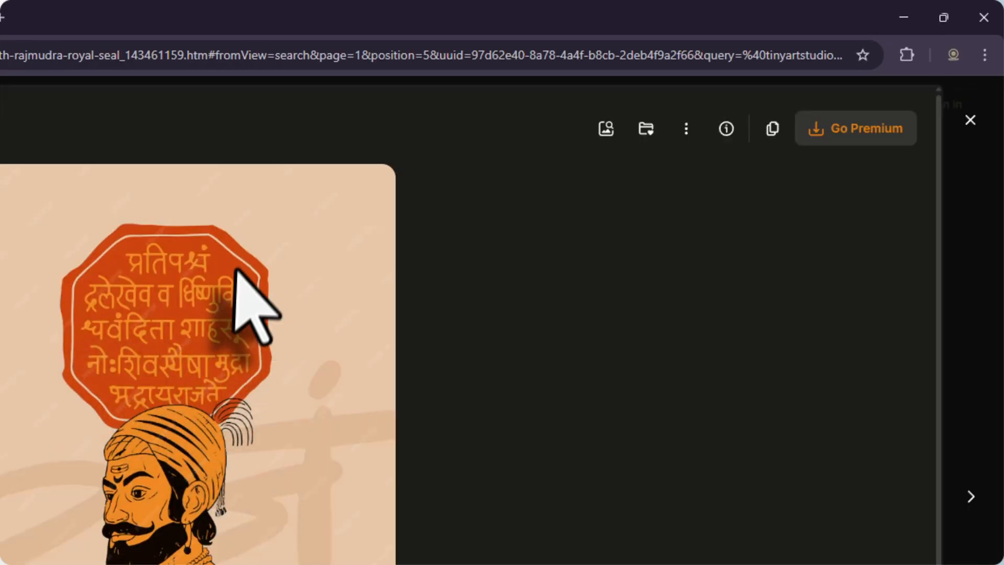
{"action": "double_click", "coordinate": [212, 312]}
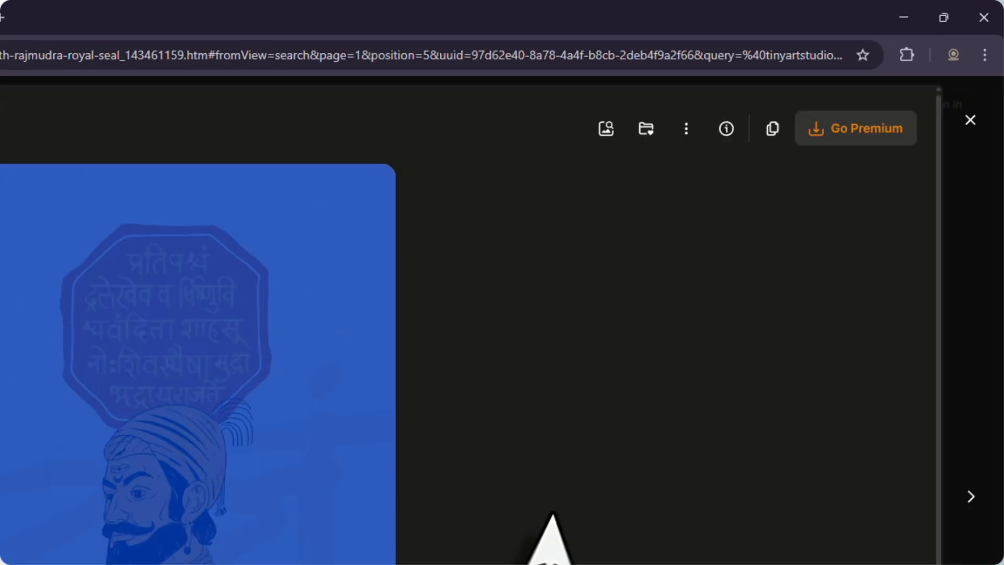
{"action": "left_click", "coordinate": [554, 514]}
{"action": "key", "text": "alt+Tab"}
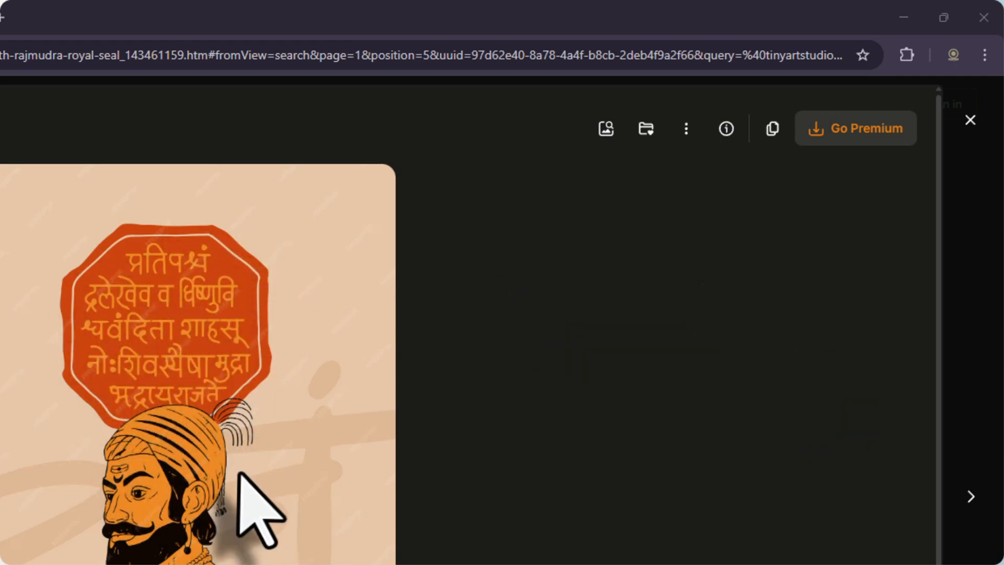
{"action": "scroll", "coordinate": [239, 472], "scroll_direction": "down", "scroll_amount": 3}
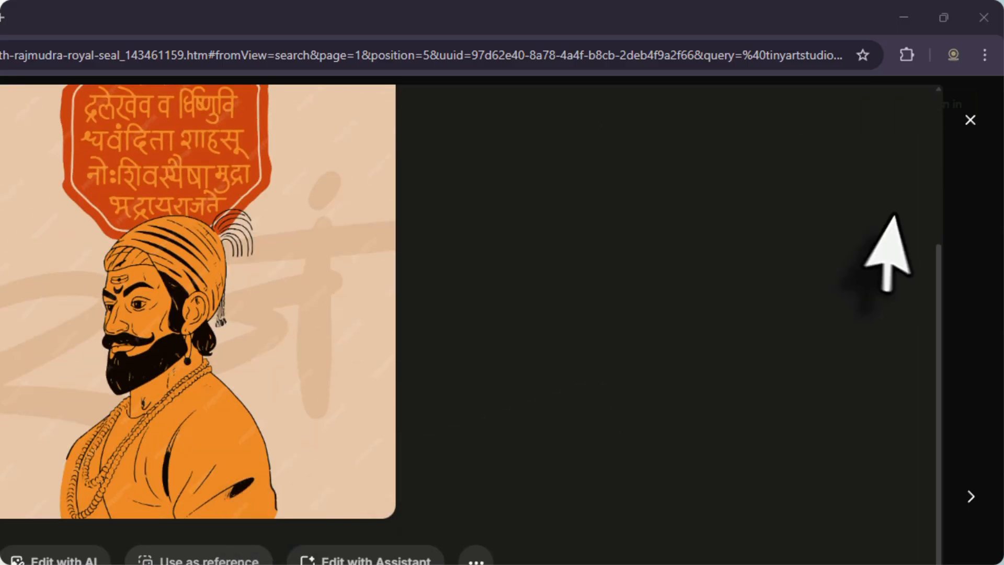
{"action": "left_click", "coordinate": [970, 119]}
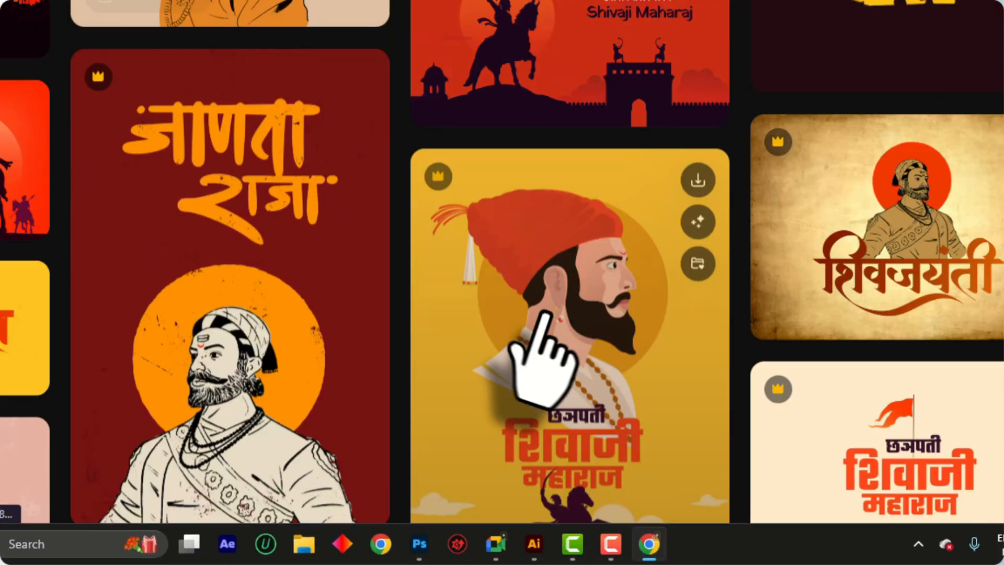
Go back to the Freepik home page and search for "vintage labels"
{"action": "scroll", "coordinate": [546, 325], "scroll_direction": "up", "scroll_amount": 10}
{"action": "scroll", "coordinate": [239, 7], "scroll_direction": "up", "scroll_amount": 10}
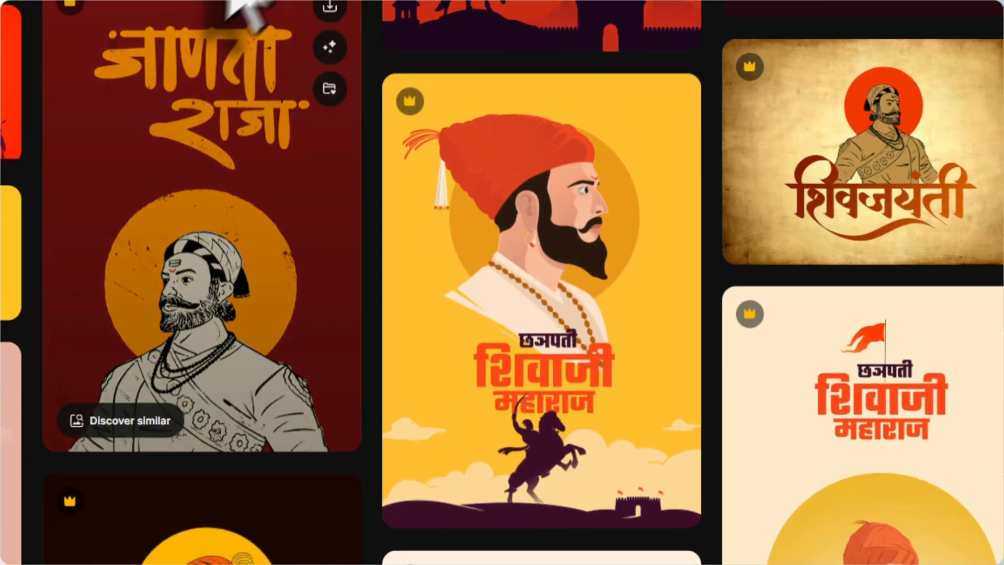
{"action": "left_click_drag", "start_coordinate": [209, 92], "coordinate": [75, 88]}
{"action": "left_click", "coordinate": [81, 104]}
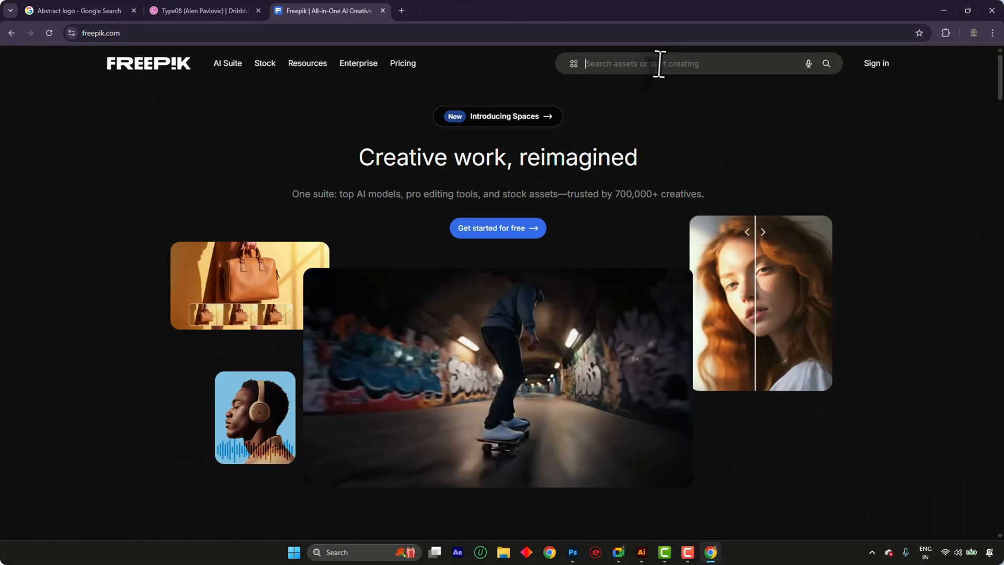
{"action": "left_click", "coordinate": [659, 61]}
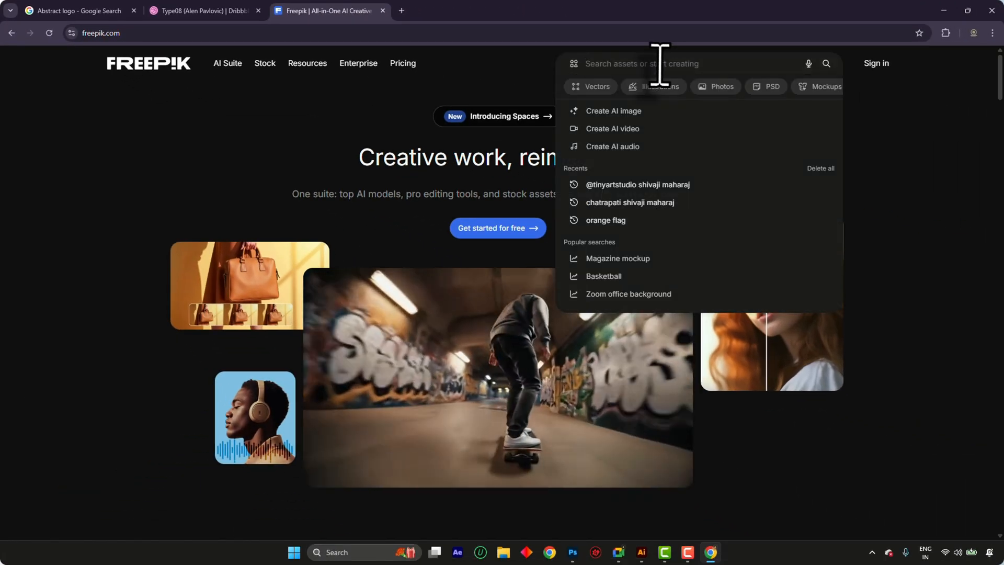
{"action": "type", "text": "vinta"}
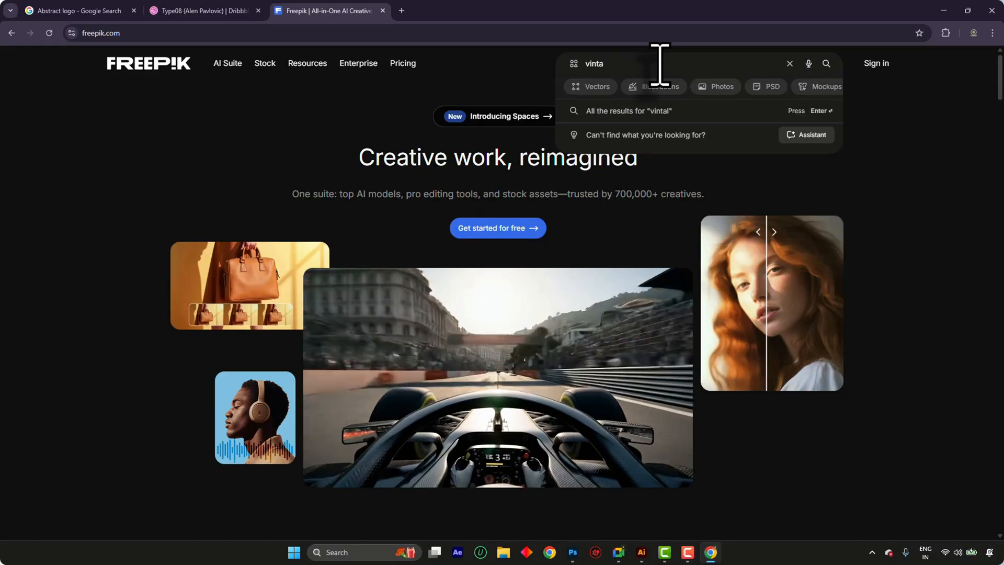
{"action": "type", "text": "ge labels"}
{"action": "key", "text": "Return"}
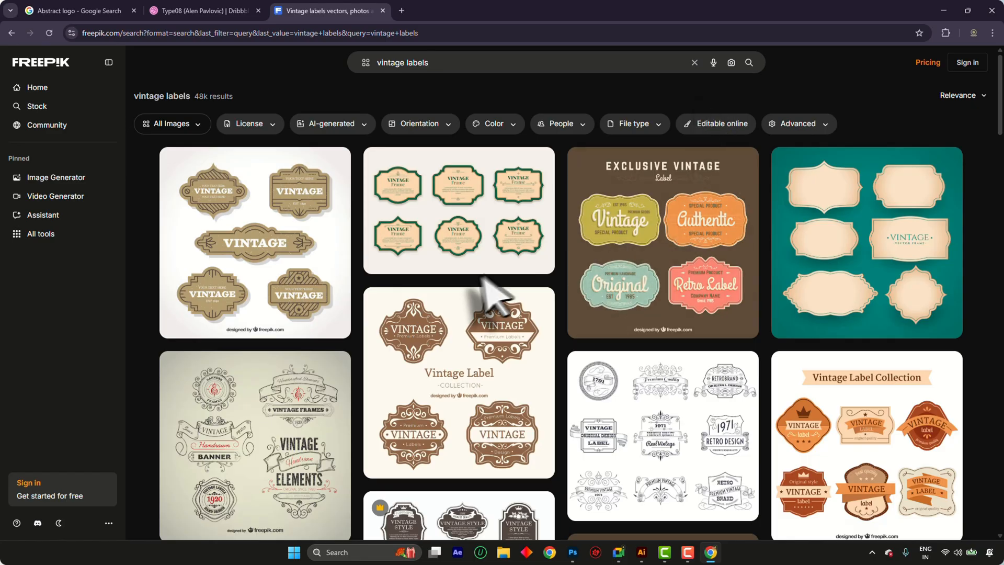
Browse the vintage label search results and examine the different frame and badge designs
{"action": "scroll", "coordinate": [908, 354], "scroll_direction": "down", "scroll_amount": 4}
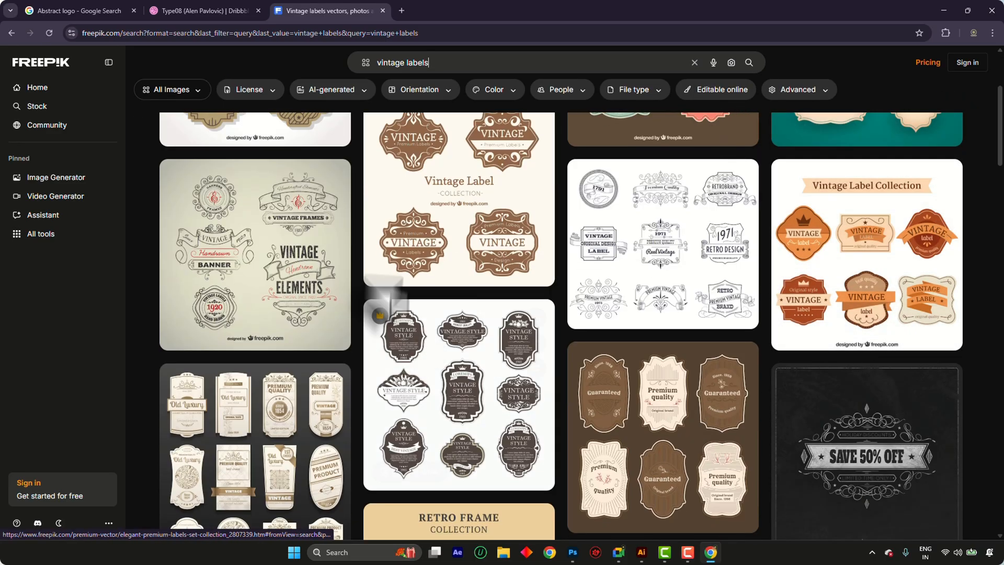
{"action": "scroll", "coordinate": [450, 410], "scroll_direction": "down", "scroll_amount": 12}
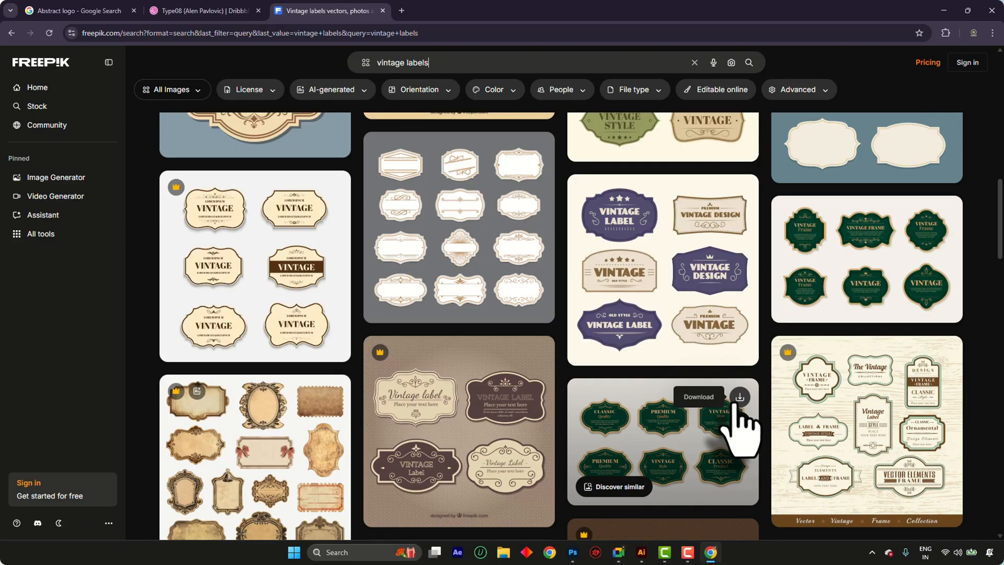
{"action": "scroll", "coordinate": [737, 411], "scroll_direction": "down", "scroll_amount": 4}
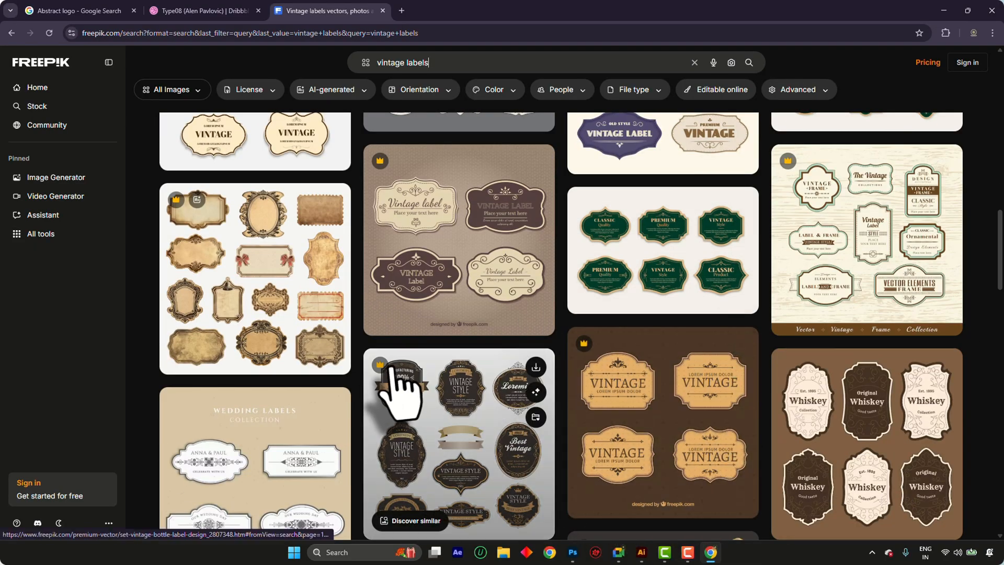
{"action": "scroll", "coordinate": [408, 392], "scroll_direction": "down", "scroll_amount": 8}
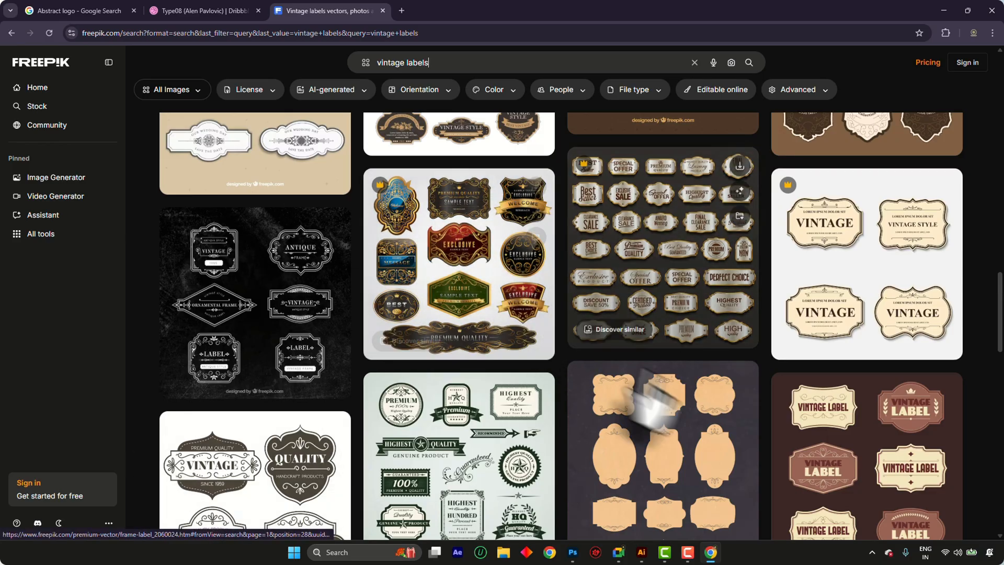
{"action": "scroll", "coordinate": [655, 398], "scroll_direction": "down", "scroll_amount": 10}
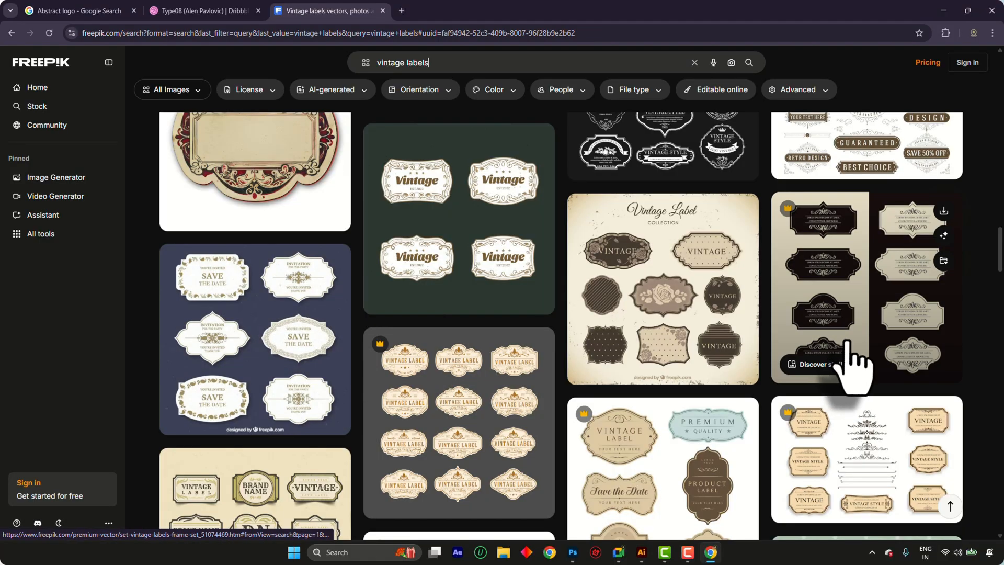
{"action": "scroll", "coordinate": [849, 361], "scroll_direction": "down", "scroll_amount": 3}
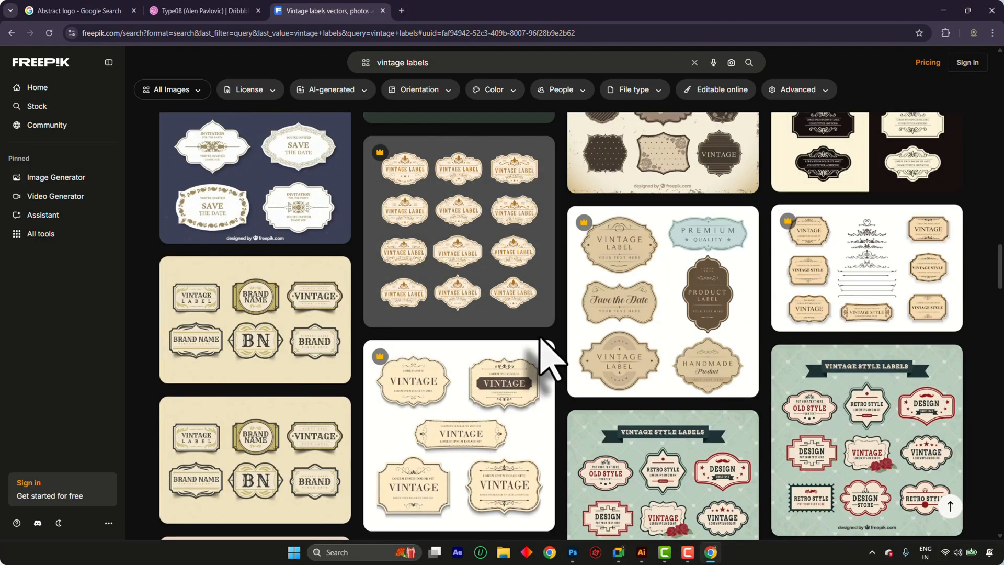
{"action": "scroll", "coordinate": [837, 408], "scroll_direction": "down", "scroll_amount": 12}
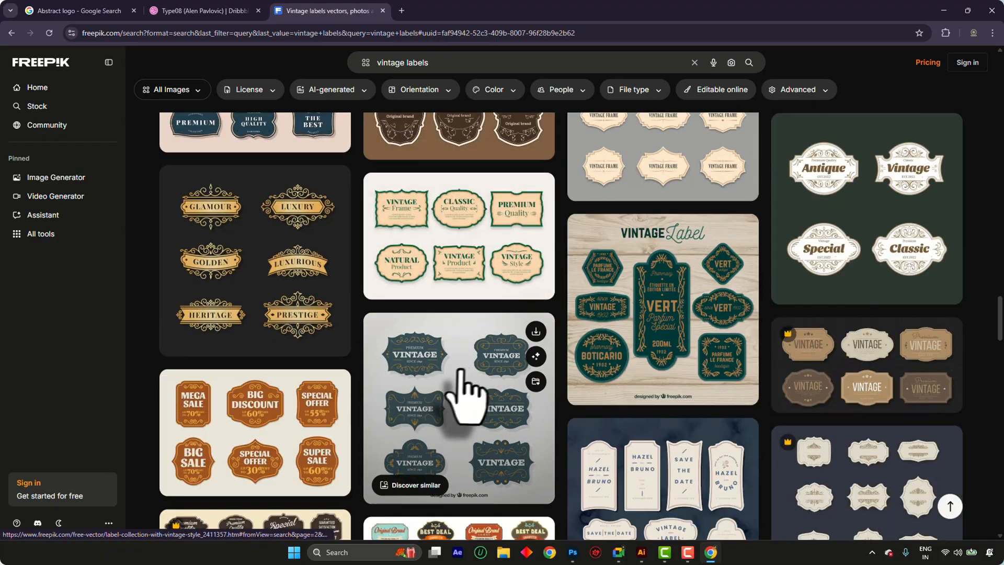
{"action": "scroll", "coordinate": [482, 365], "scroll_direction": "down", "scroll_amount": 6}
{"action": "scroll", "coordinate": [481, 365], "scroll_direction": "up", "scroll_amount": 6}
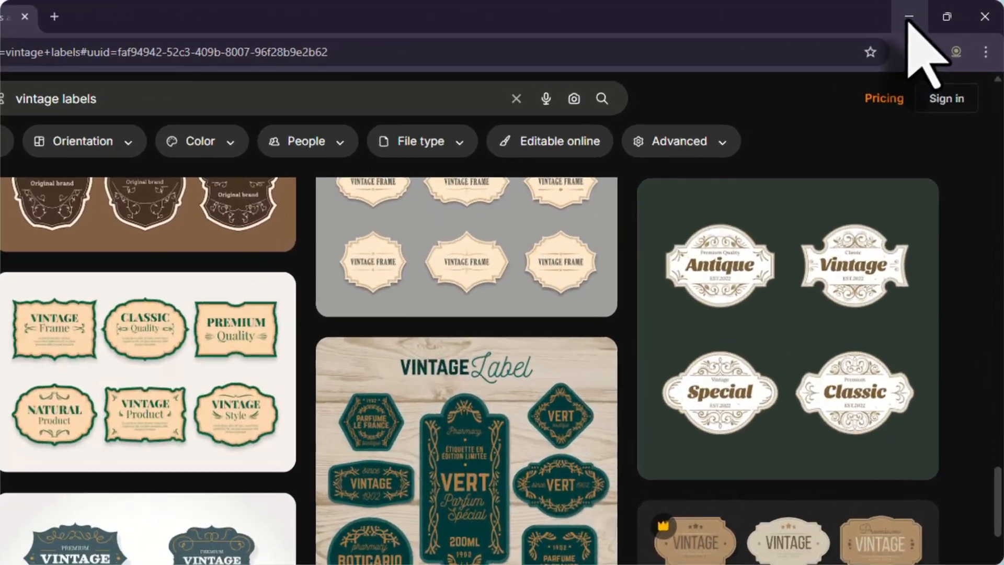
{"action": "left_click", "coordinate": [944, 11]}
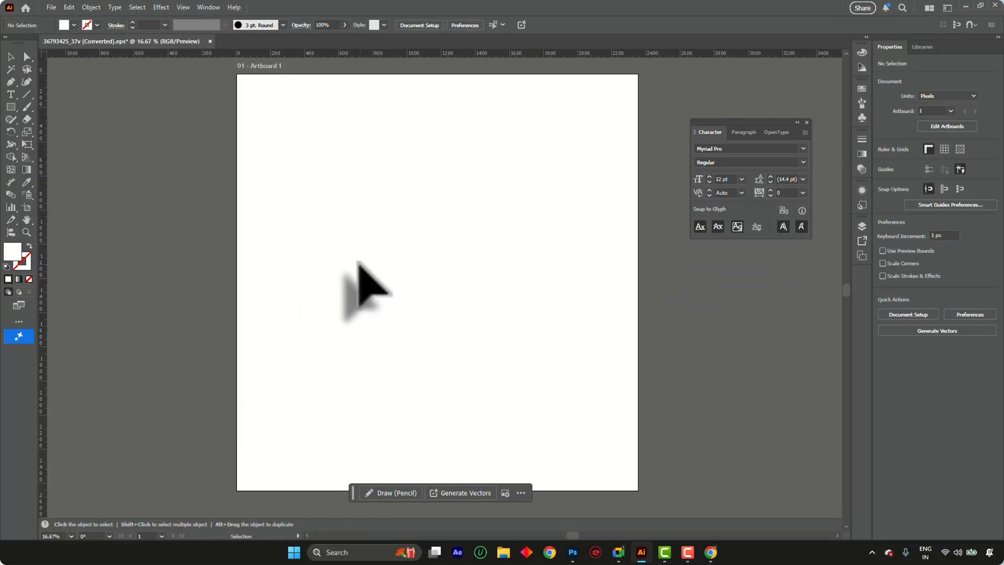
{"action": "scroll", "coordinate": [288, 291], "scroll_direction": "up", "scroll_amount": 1}
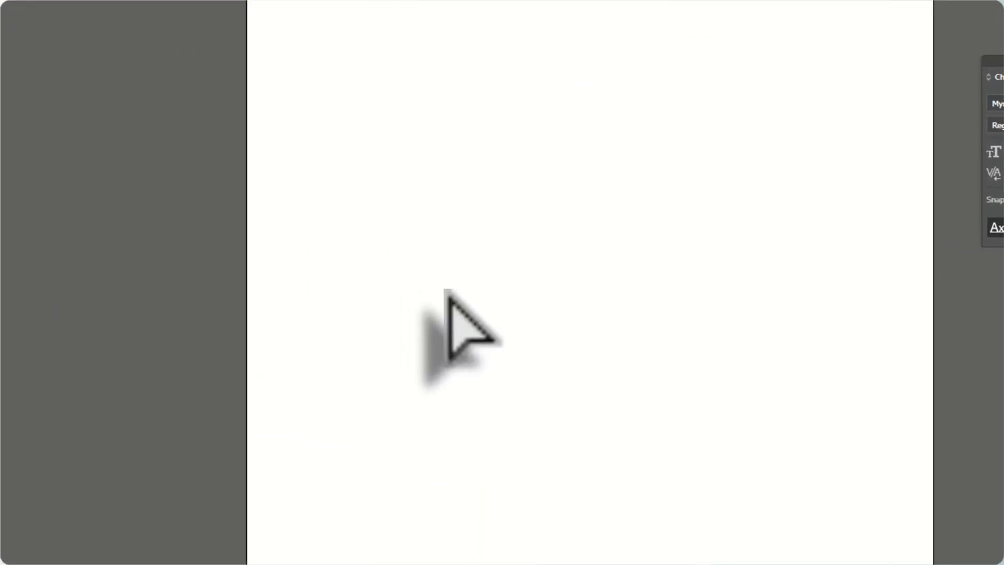
{"action": "key", "text": "ctrl+w"}
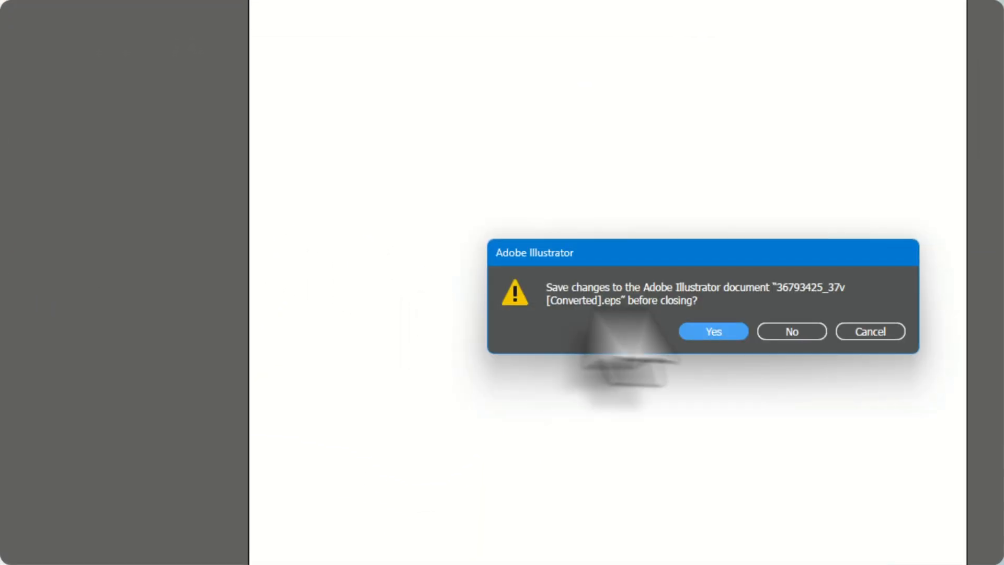
{"action": "left_click", "coordinate": [883, 330]}
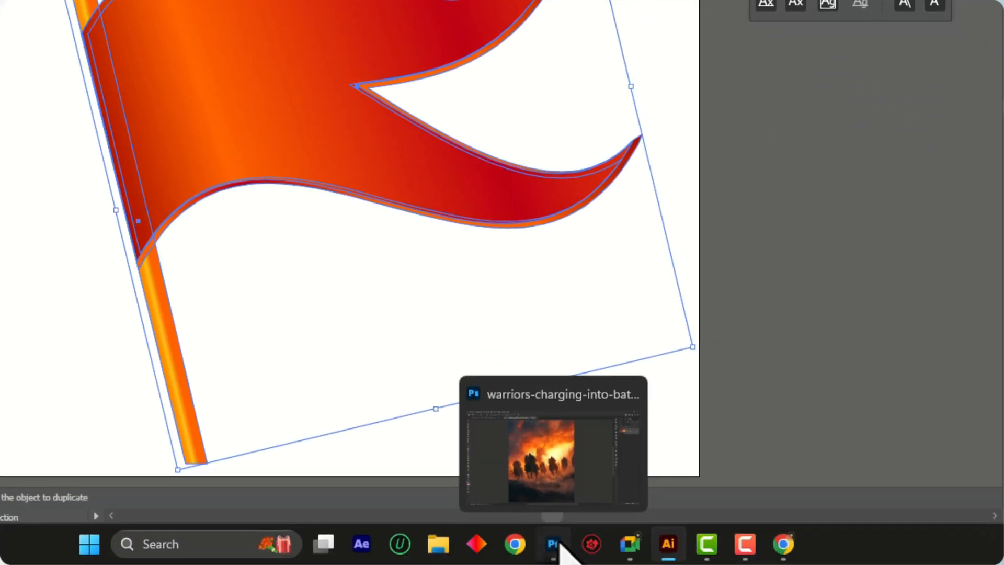
In Photoshop, close the charging warriors image and create a white 10 × 10 inch RGB document at 300 pixels/inch
{"action": "left_click", "coordinate": [553, 544]}
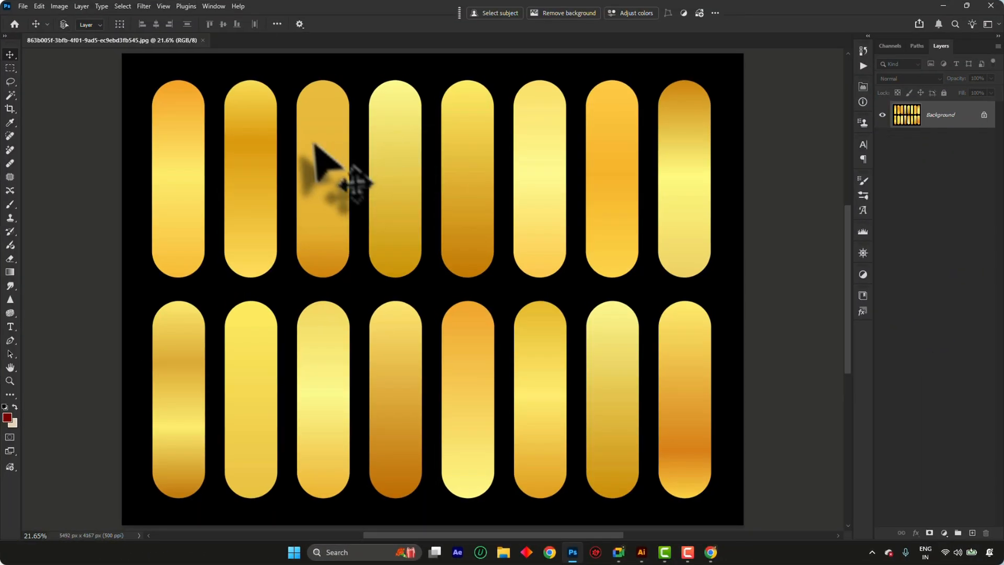
{"action": "key", "text": "ctrl+w"}
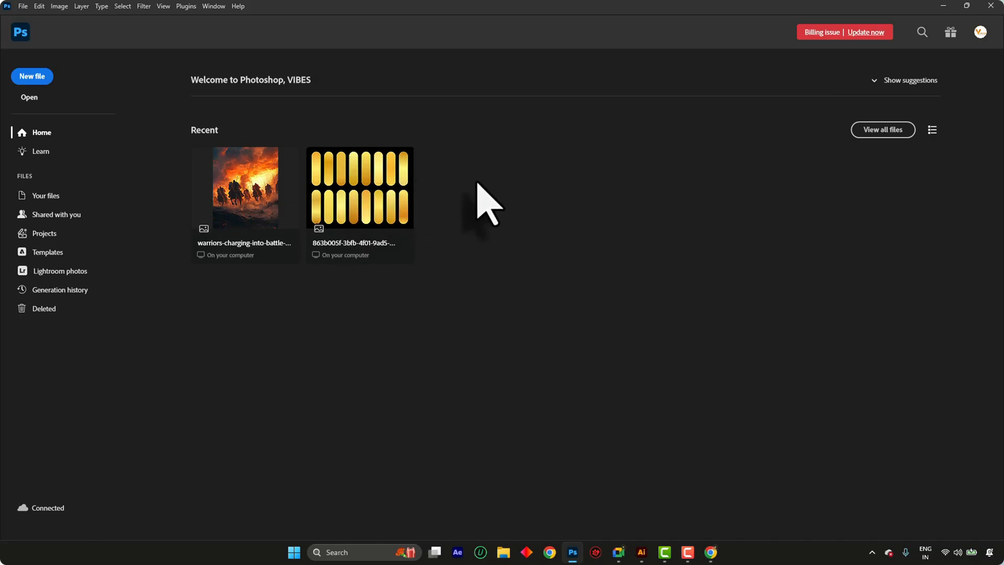
{"action": "key", "text": "ctrl+n"}
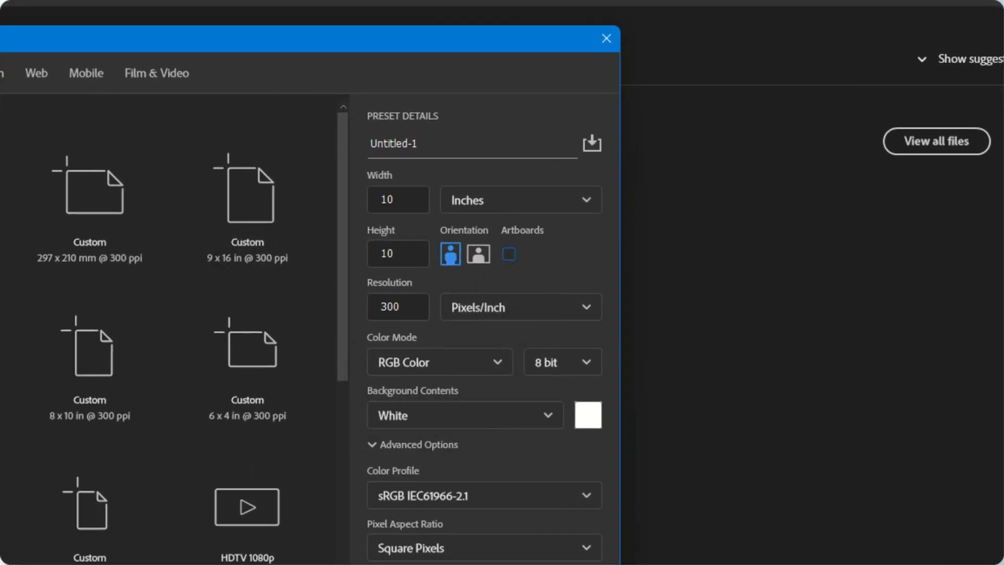
{"action": "left_click", "coordinate": [502, 564]}
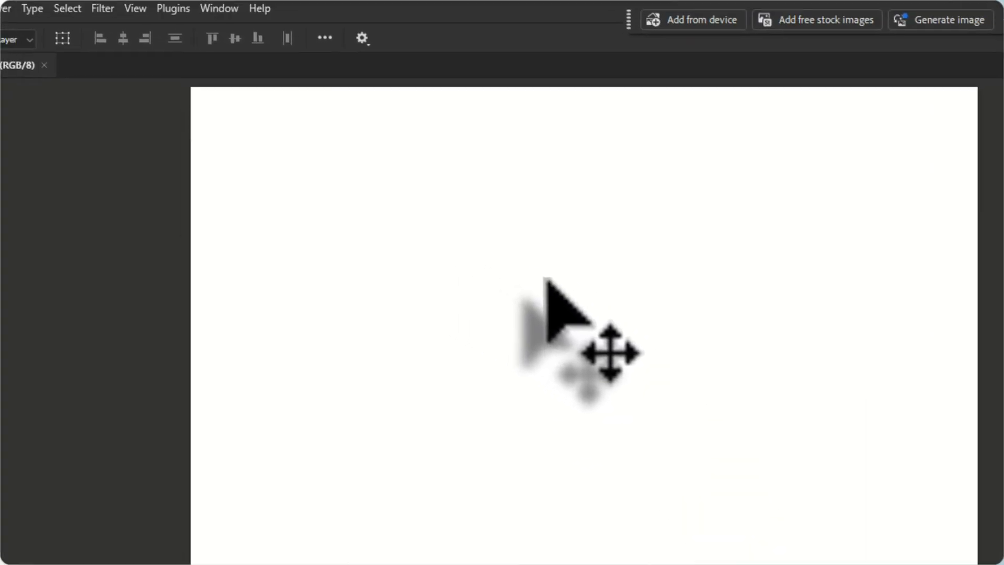
Switch to Illustrator and close the orange flag document without saving its changes
{"action": "left_click", "coordinate": [642, 552]}
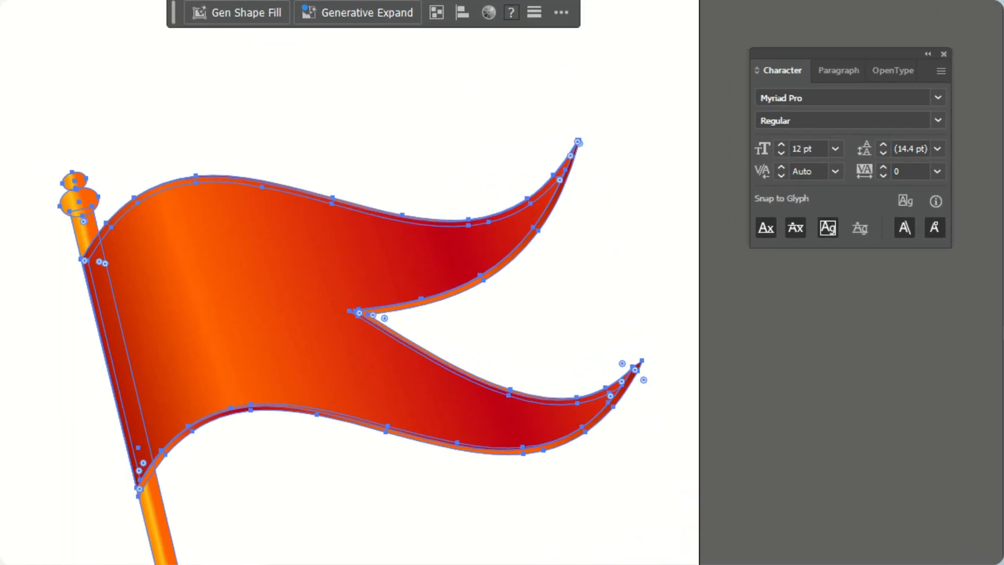
{"action": "key", "text": "ctrl+w"}
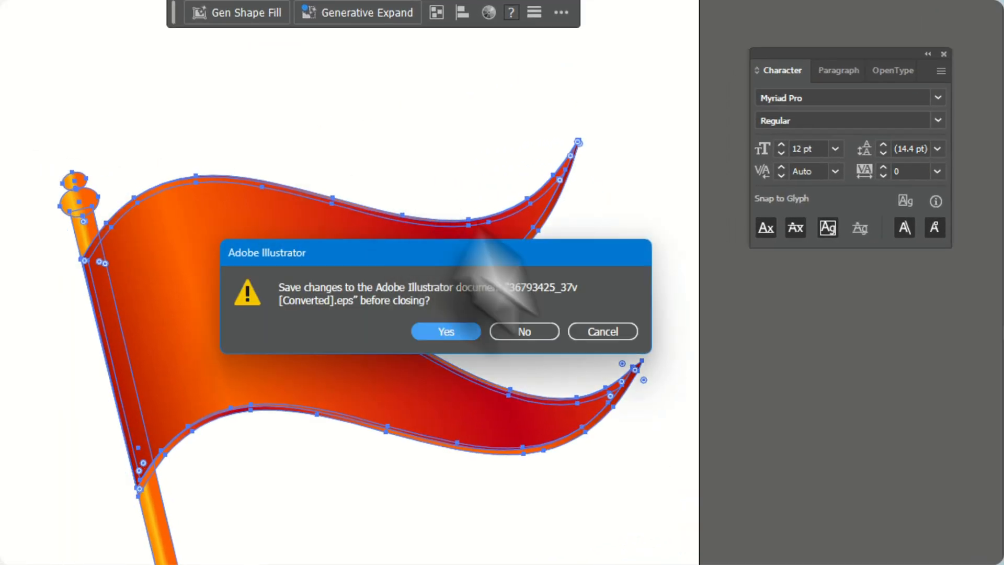
{"action": "left_click", "coordinate": [536, 331]}
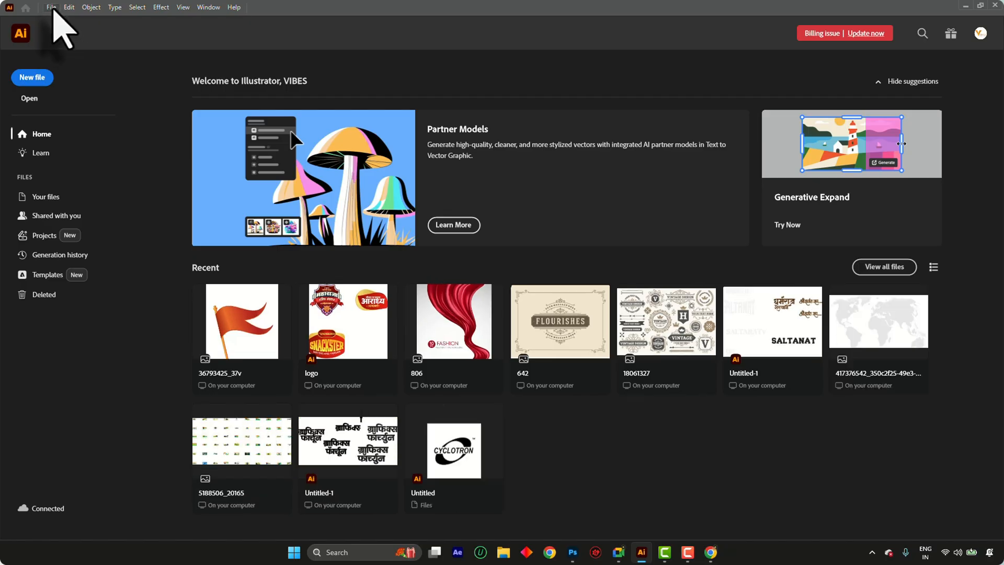
Open 326871-P9LJ62-580.eps from the "logo ai" folder and dismiss the missing fonts notice without replacing any fonts
{"action": "left_click", "coordinate": [51, 7]}
{"action": "key", "text": "Escape"}
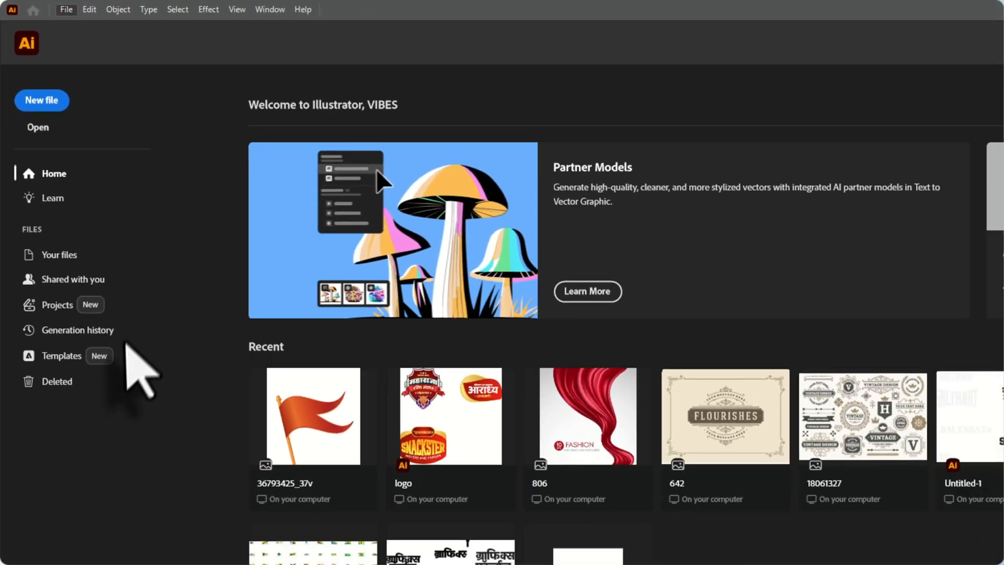
{"action": "key", "text": "ctrl+o"}
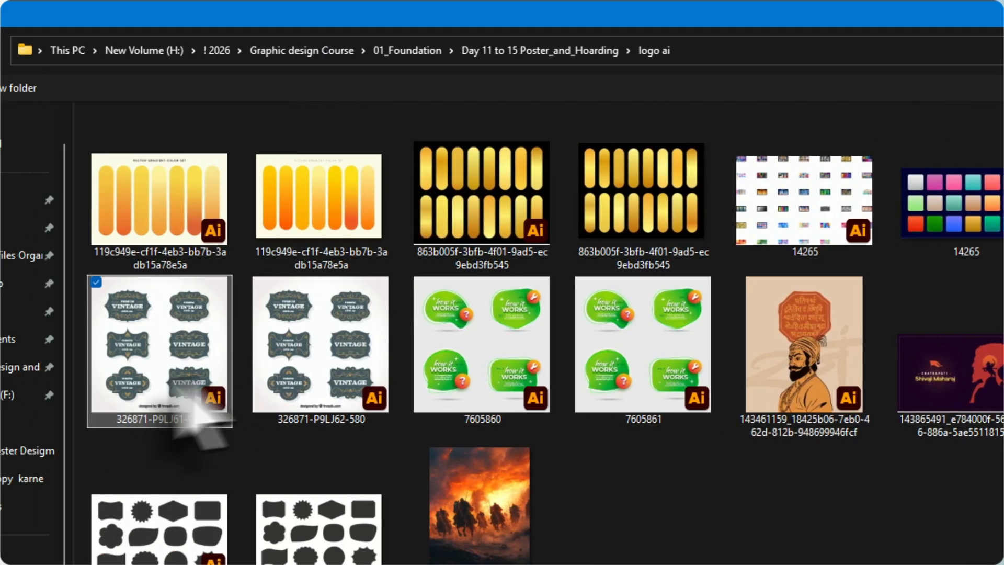
{"action": "left_click", "coordinate": [278, 210]}
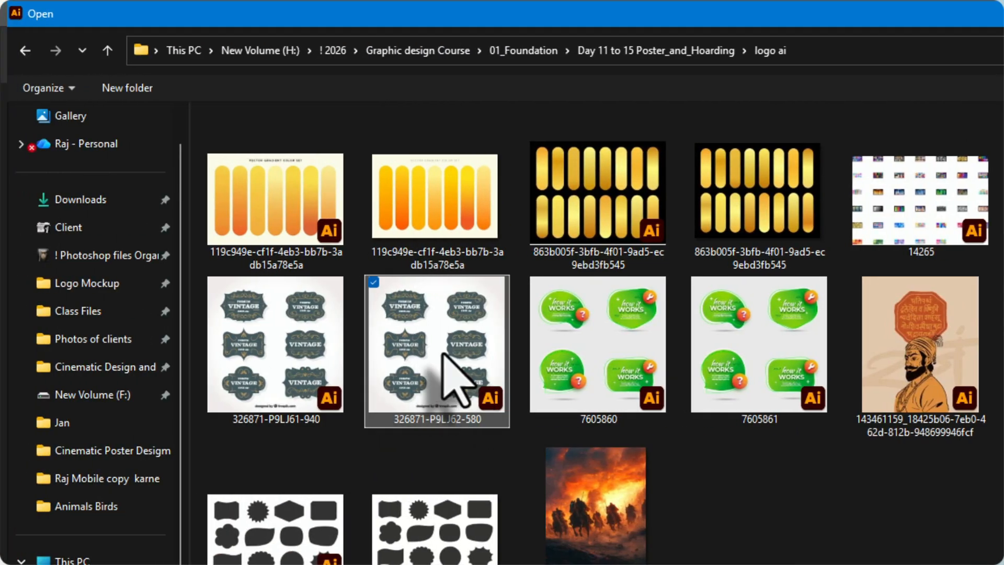
{"action": "double_click", "coordinate": [443, 354]}
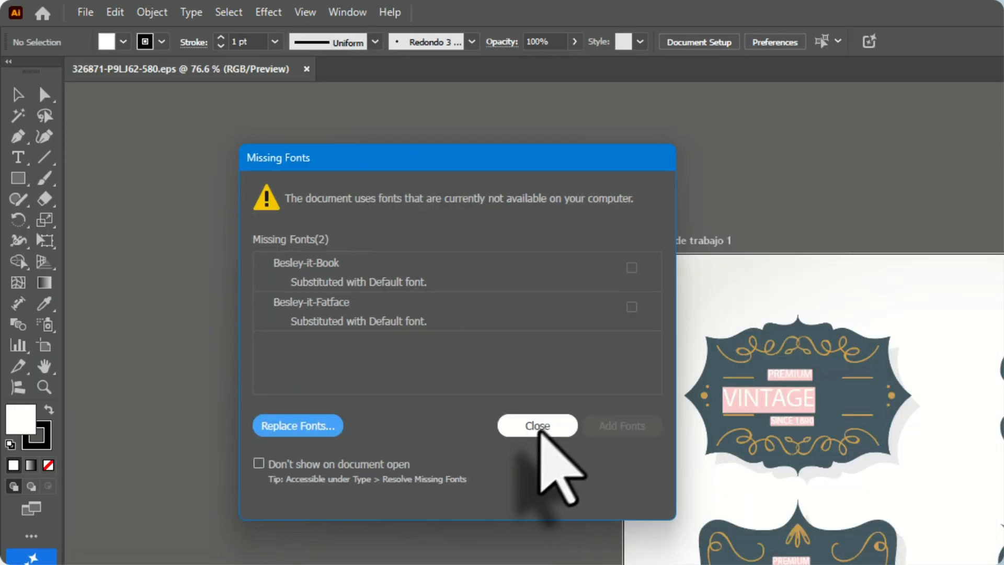
{"action": "left_click", "coordinate": [538, 427]}
{"action": "left_click", "coordinate": [906, 493]}
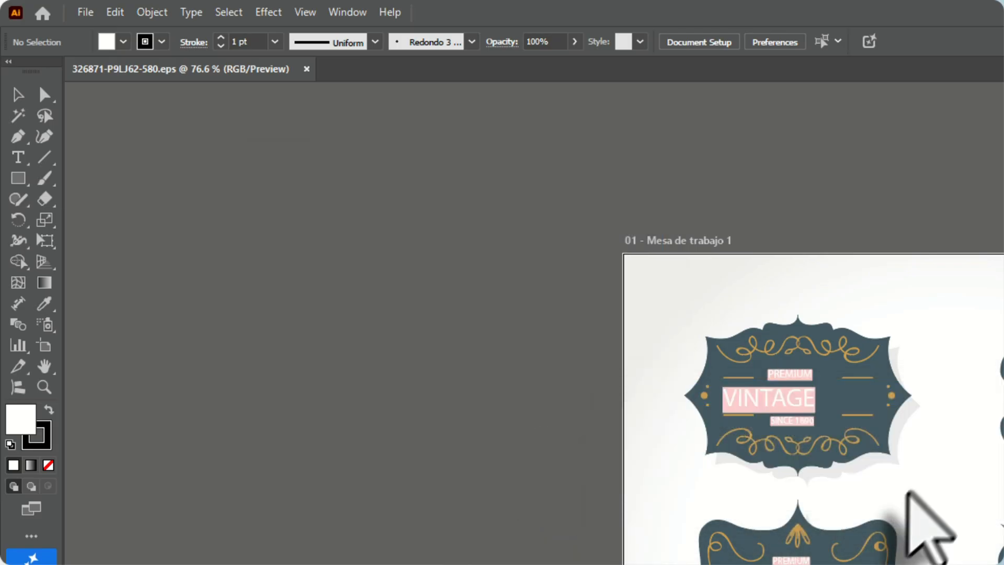
Delete the label shadows, the Freepik credit and every vintage label except the upper-left one on the artboard
{"action": "left_click_drag", "start_coordinate": [928, 436], "coordinate": [598, 306]}
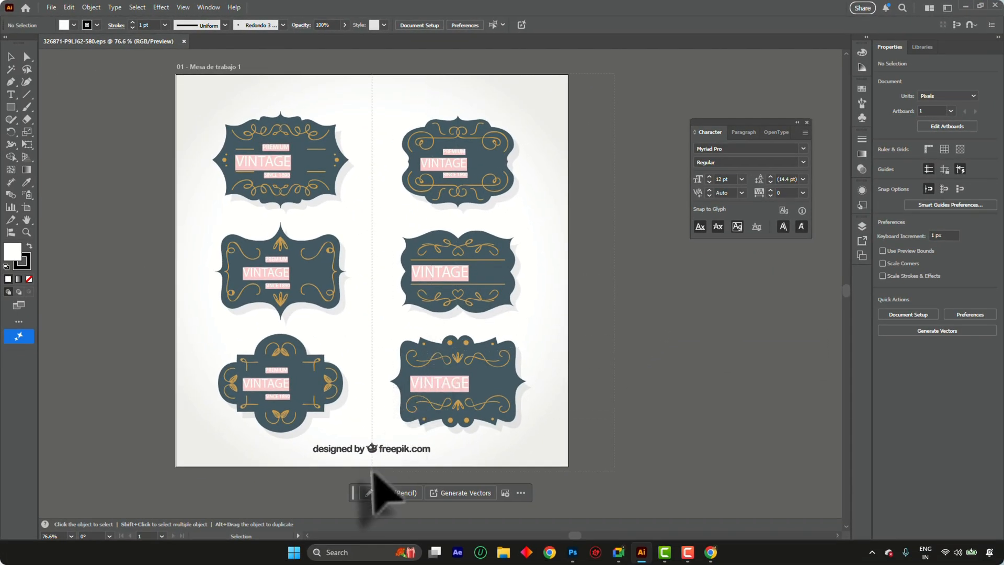
{"action": "key", "text": "ctrl+a"}
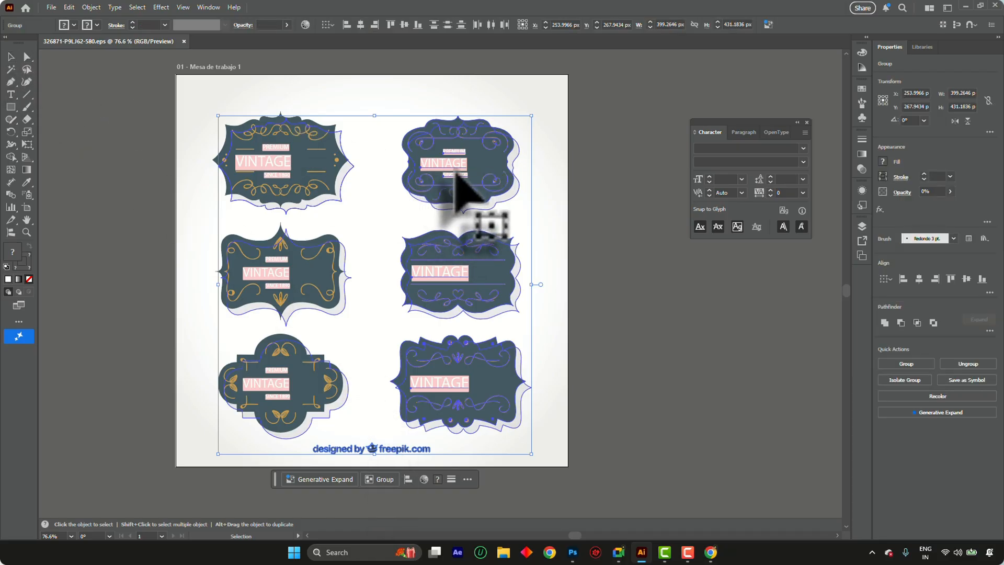
{"action": "key", "text": "Delete"}
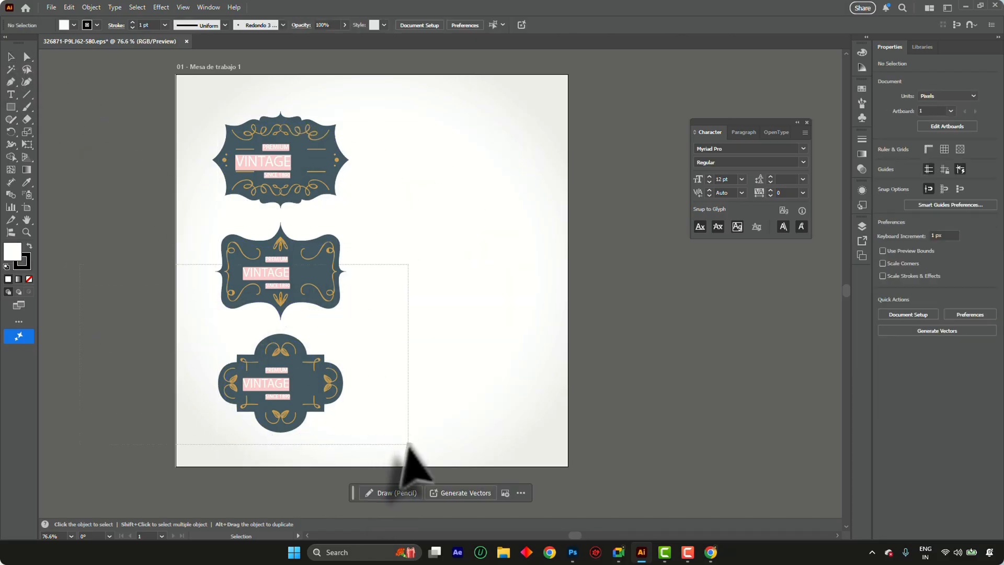
{"action": "left_click_drag", "start_coordinate": [408, 443], "coordinate": [410, 449]}
{"action": "key", "text": "Delete"}
Move the remaining vintage label group to the upper middle of the artboard, at about X 226 px and Y 152.5 px
{"action": "key", "text": "backslash"}
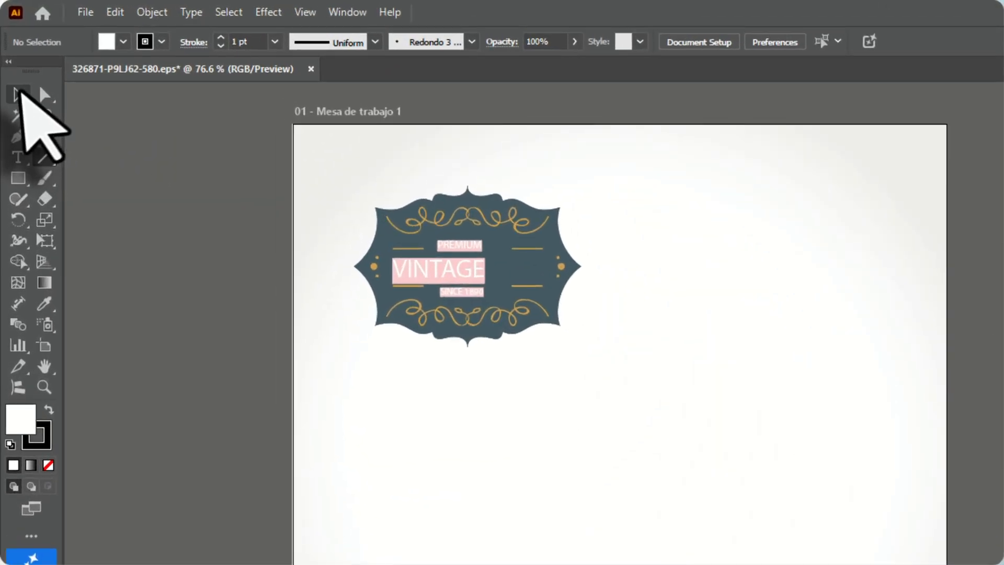
{"action": "left_click", "coordinate": [11, 57]}
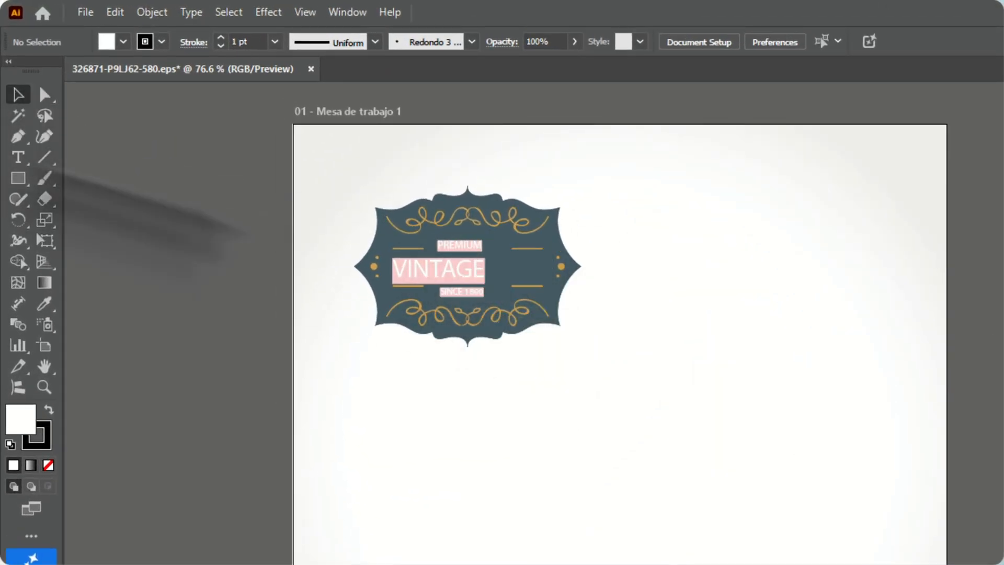
{"action": "left_click_drag", "start_coordinate": [507, 256], "coordinate": [293, 246]}
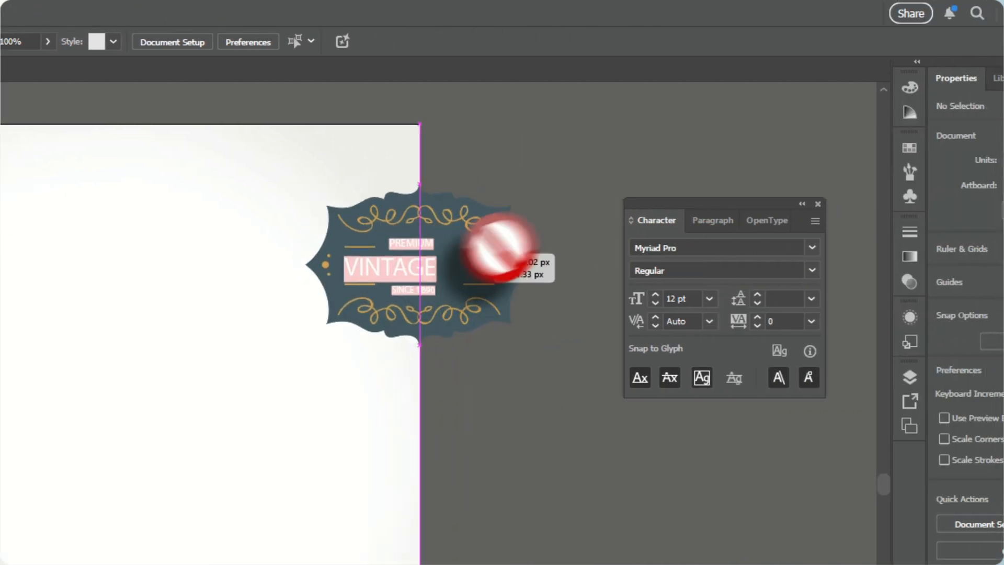
{"action": "right_click", "coordinate": [293, 246]}
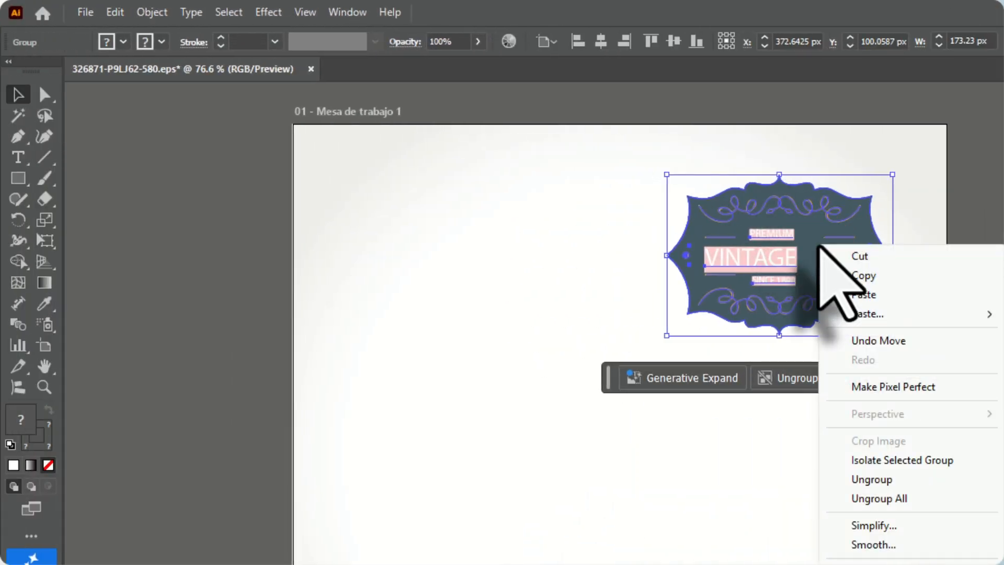
{"action": "left_click", "coordinate": [988, 230]}
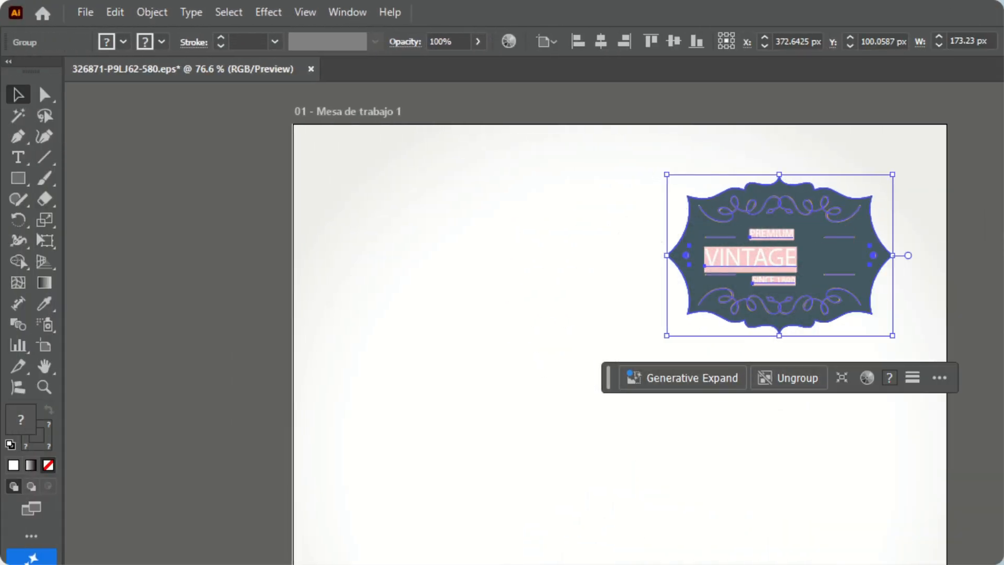
{"action": "left_click_drag", "start_coordinate": [761, 249], "coordinate": [575, 334]}
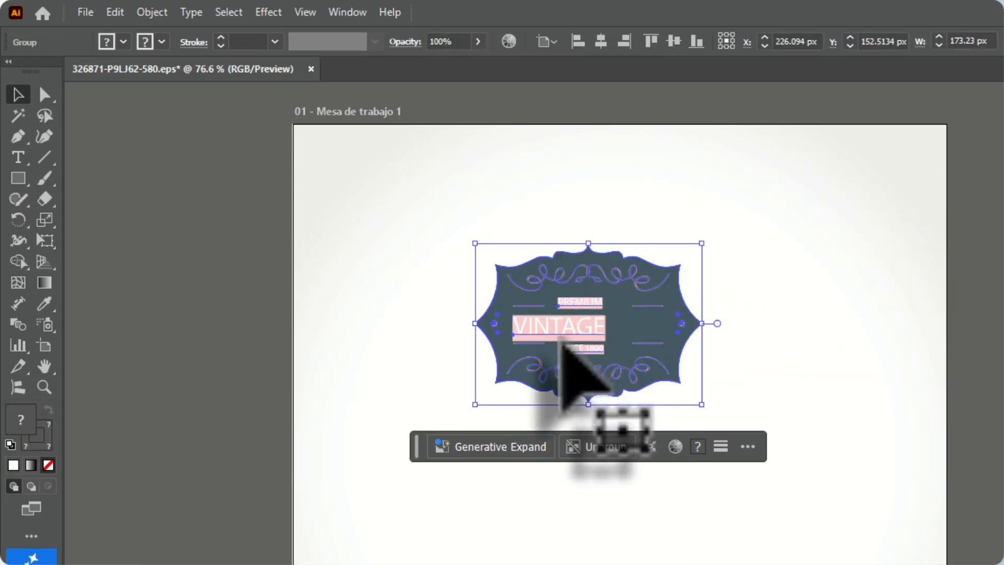
Ungroup the vintage label into its separate parts, and undo the ungrouping
{"action": "scroll", "coordinate": [575, 334], "scroll_direction": "up", "scroll_amount": 3}
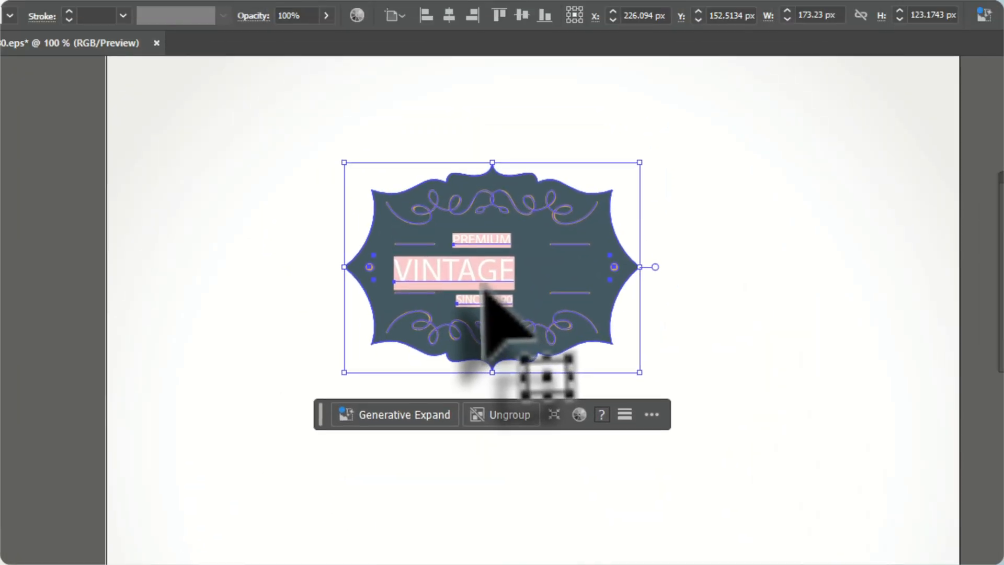
{"action": "right_click", "coordinate": [483, 288]}
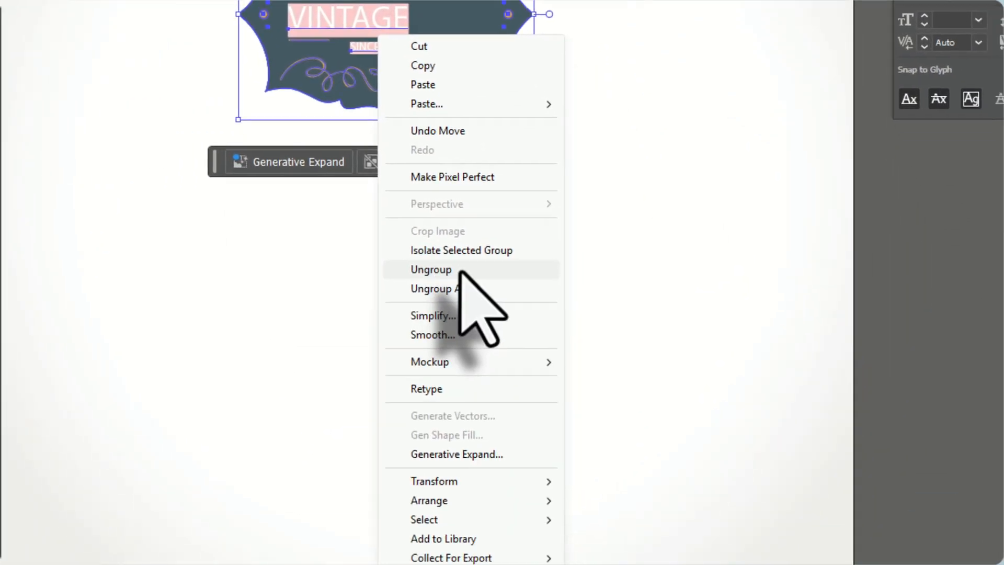
{"action": "left_click", "coordinate": [586, 549]}
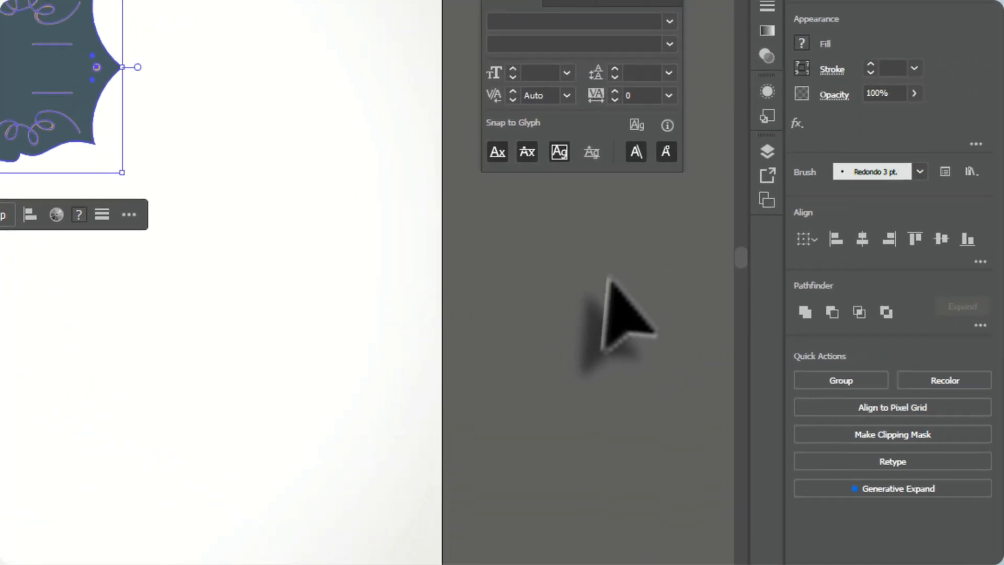
{"action": "left_click", "coordinate": [987, 203]}
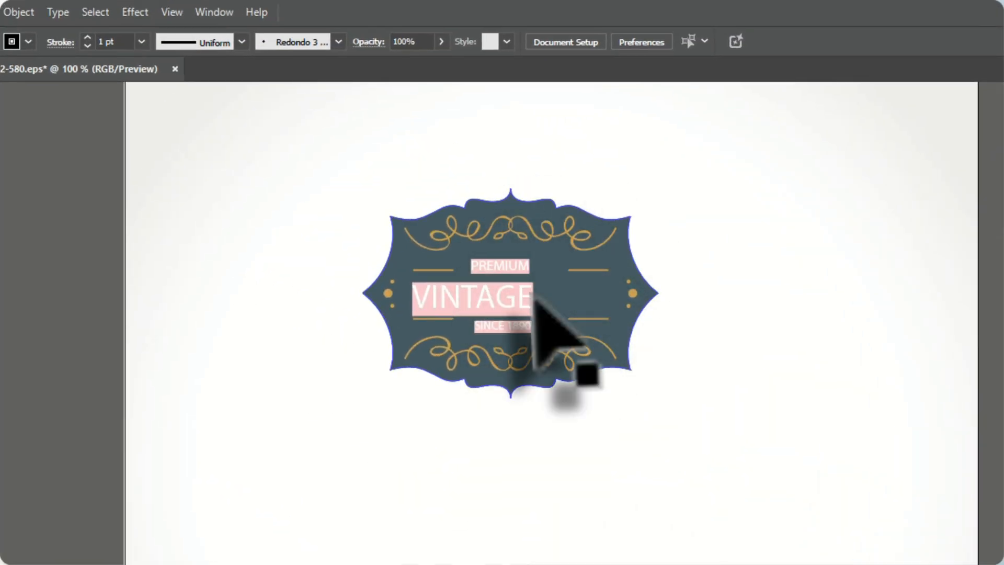
{"action": "left_click", "coordinate": [538, 295]}
{"action": "key", "text": "ctrl+z"}
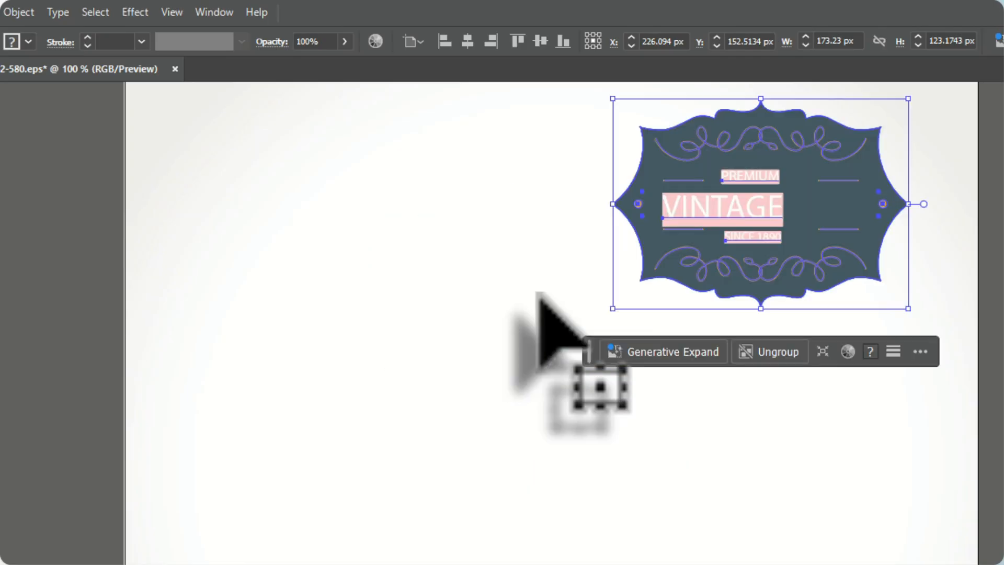
Ungroup the vintage label one level, and move the still-grouped label parts to about X 238 px and Y 120 px
{"action": "key", "text": "ctrl+shift+z"}
{"action": "right_click", "coordinate": [516, 292]}
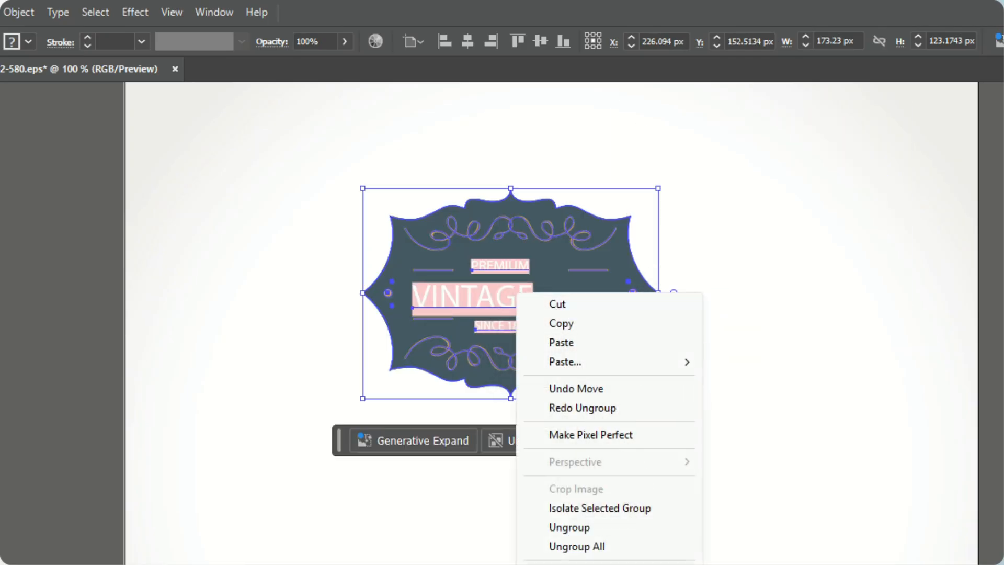
{"action": "left_click", "coordinate": [597, 528]}
{"action": "left_click", "coordinate": [814, 404]}
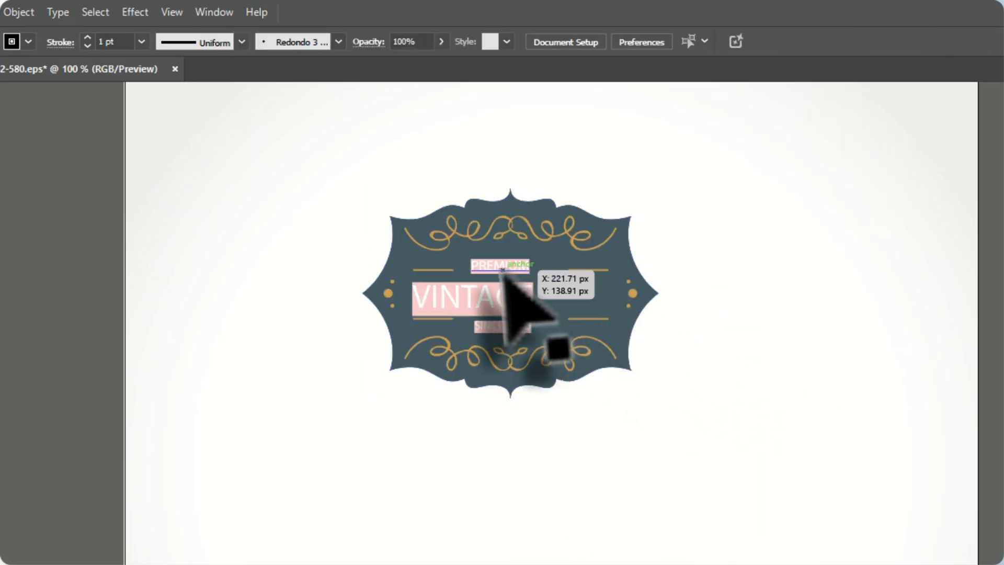
{"action": "left_click", "coordinate": [559, 292]}
{"action": "left_click_drag", "start_coordinate": [562, 285], "coordinate": [774, 352]}
{"action": "left_click_drag", "start_coordinate": [776, 350], "coordinate": [582, 229]}
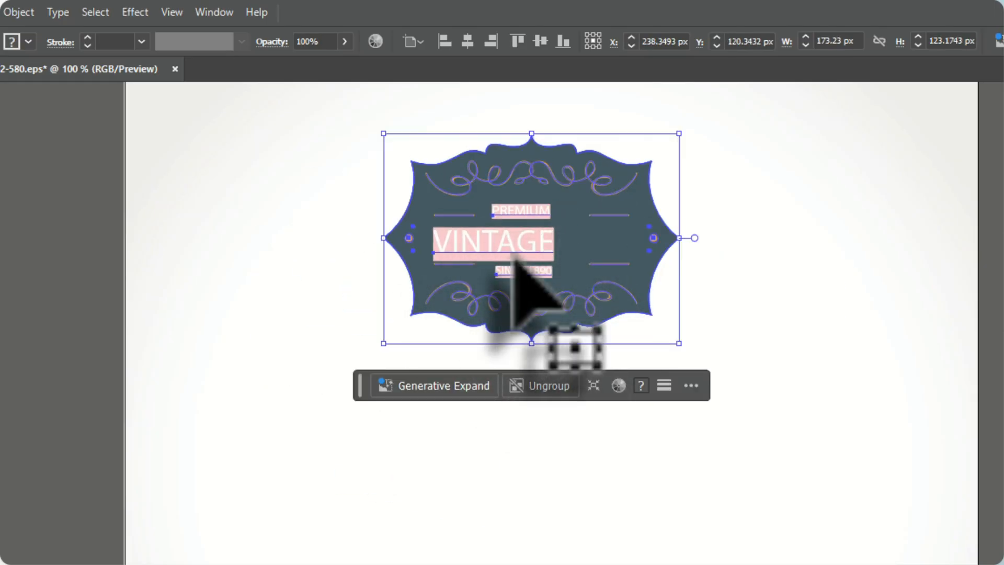
Ungroup all nested groups in the vintage label, and move its plain dark background shape down away from the ornaments and text
{"action": "right_click", "coordinate": [515, 258]}
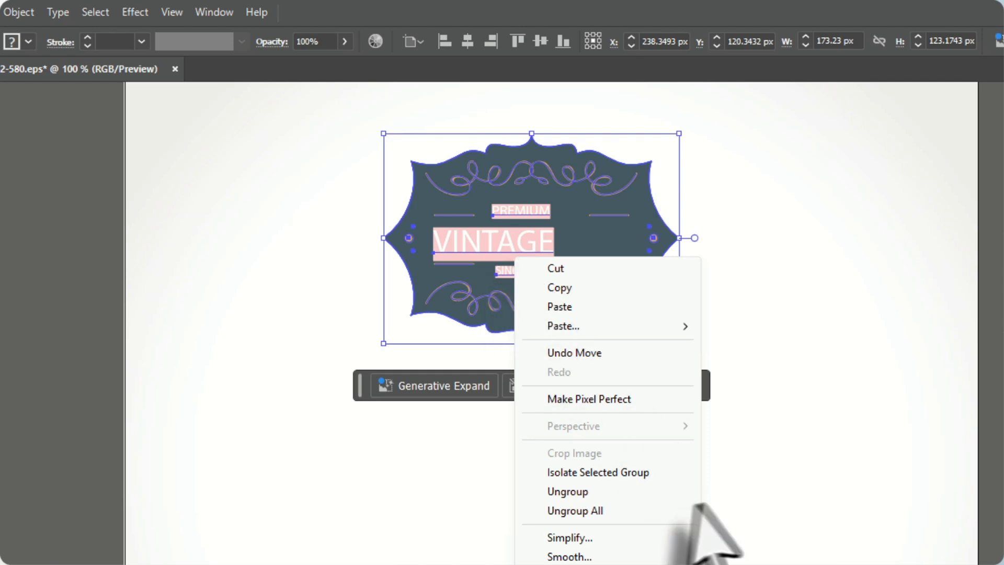
{"action": "left_click", "coordinate": [610, 510]}
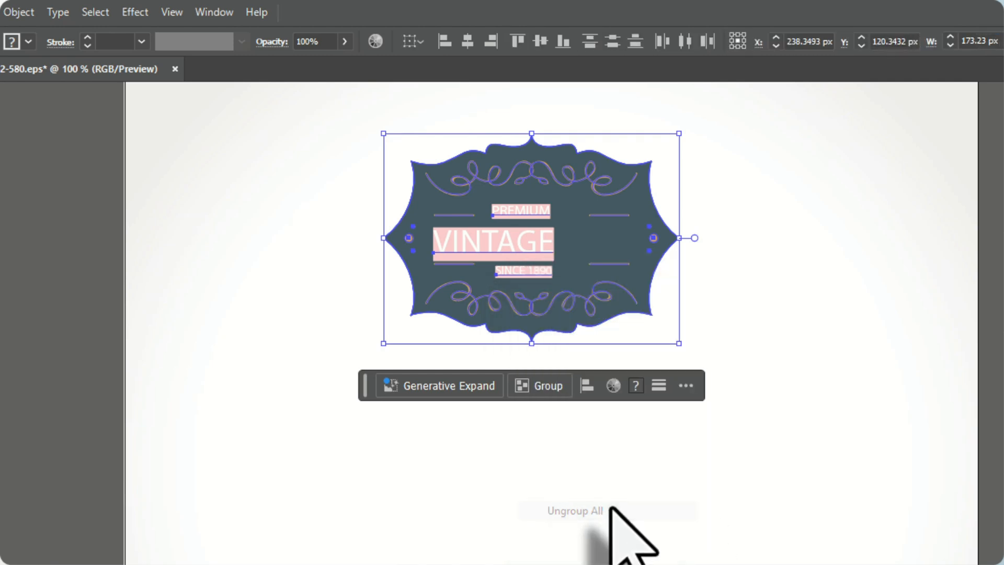
{"action": "left_click", "coordinate": [62, 250]}
{"action": "left_click_drag", "start_coordinate": [644, 197], "coordinate": [657, 508]}
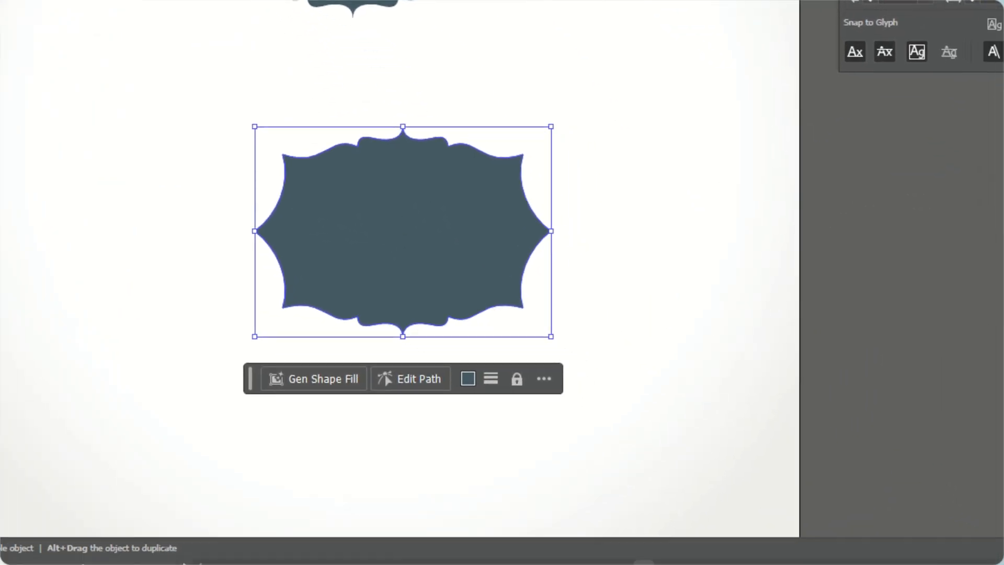
Switch to Photoshop and paste the copied label background into the Untitled-1 document as a Shape Layer
{"action": "left_click", "coordinate": [554, 553]}
{"action": "key", "text": "ctrl+v"}
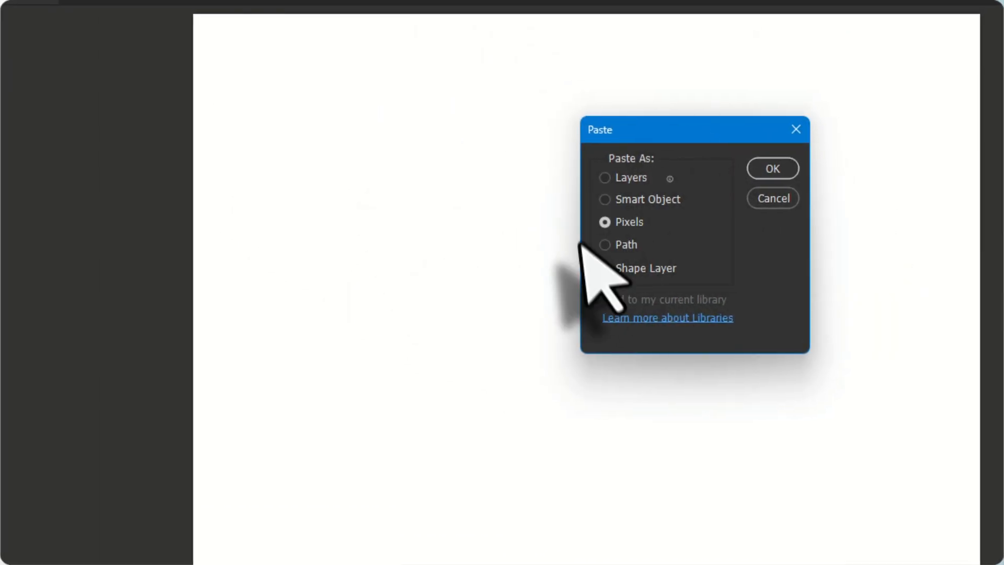
{"action": "left_click", "coordinate": [550, 269]}
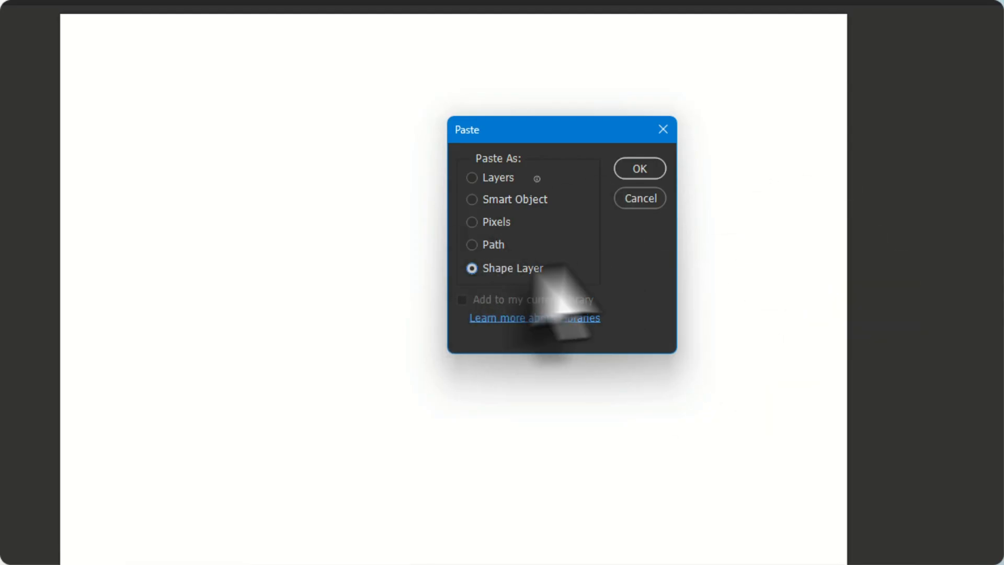
{"action": "left_click", "coordinate": [643, 168]}
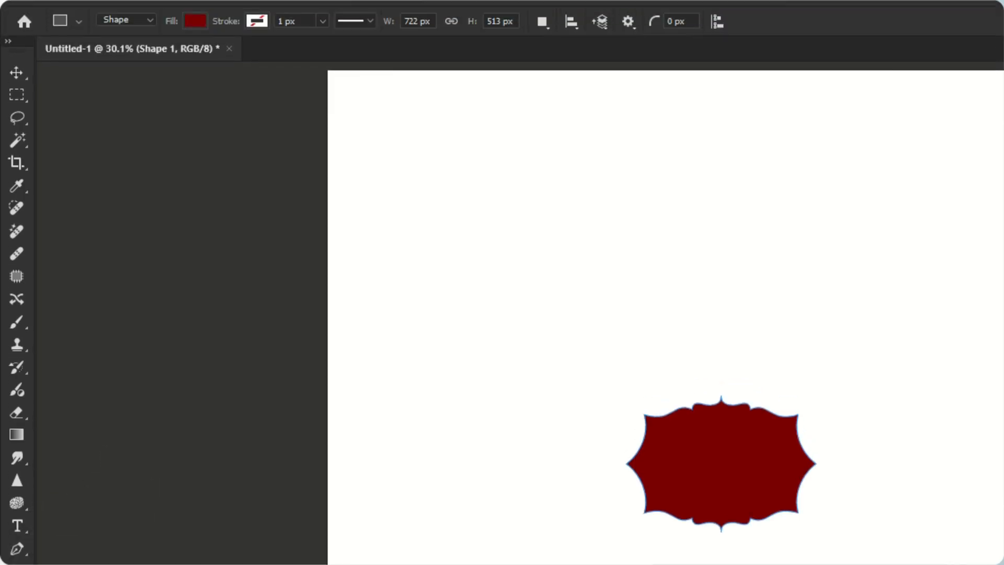
View the fill colour options available for the pasted label shape
{"action": "left_click", "coordinate": [200, 42]}
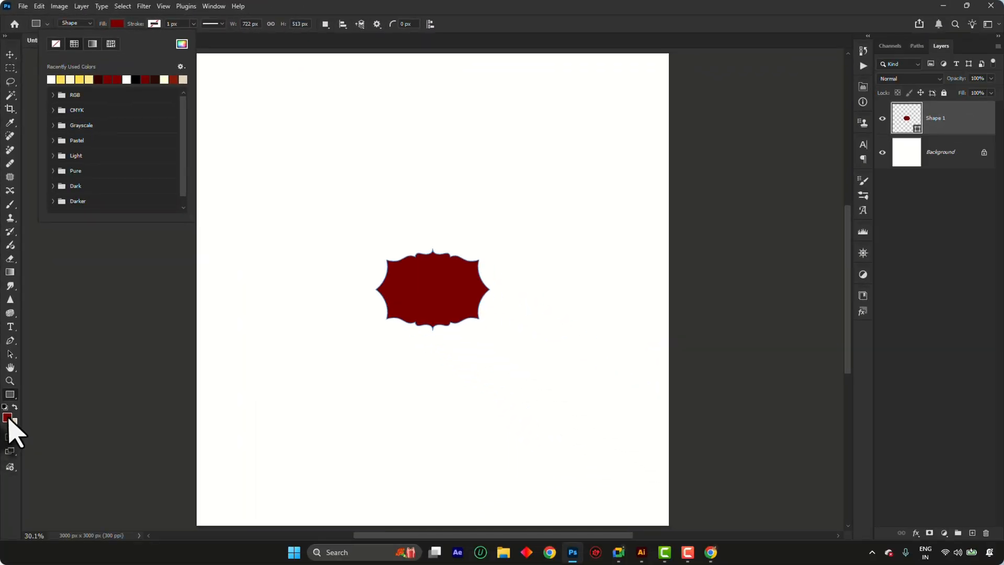
{"action": "left_click", "coordinate": [7, 418]}
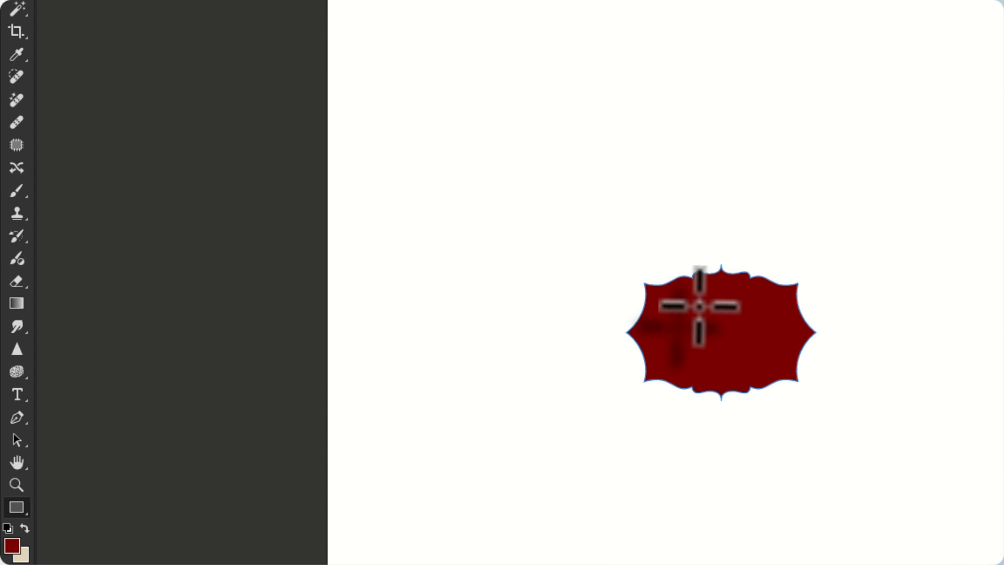
Enlarge the label shape to about 2761 by 1962 px, nearly the canvas width, and inspect its upper edge up close
{"action": "key", "text": "ctrl+t"}
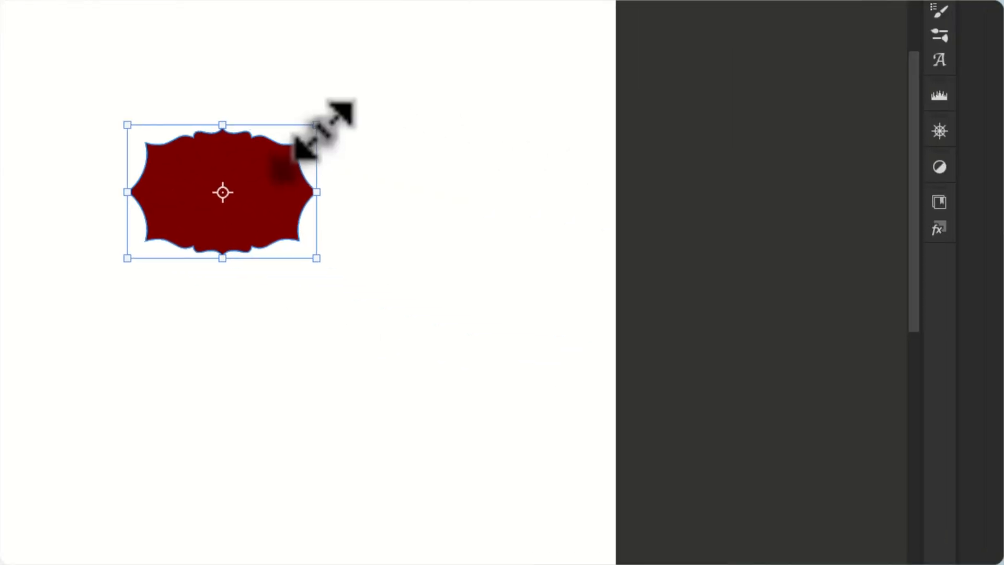
{"action": "left_click_drag", "start_coordinate": [822, 270], "coordinate": [1003, 76]}
{"action": "left_click_drag", "start_coordinate": [635, 103], "coordinate": [653, 92]}
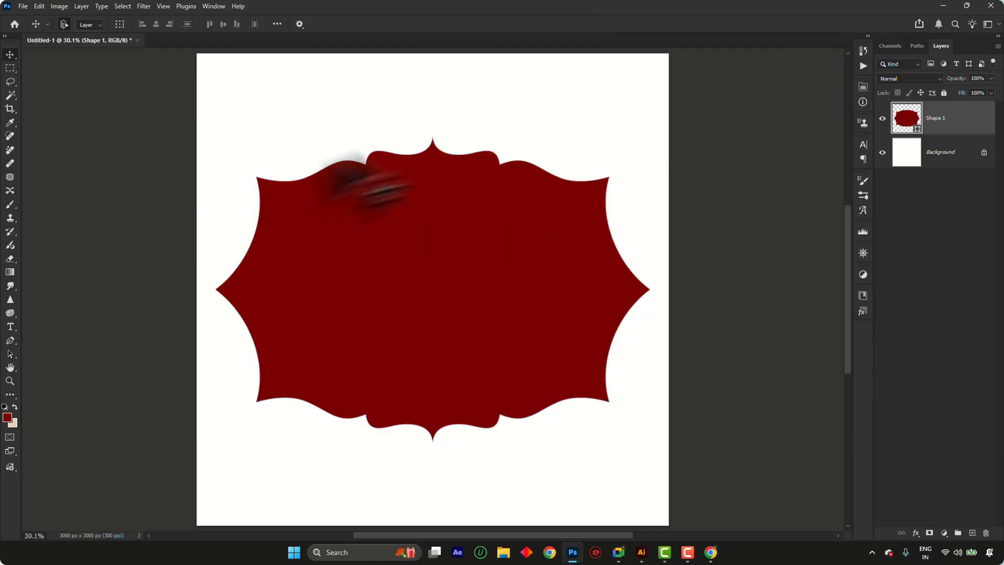
{"action": "scroll", "coordinate": [405, 150], "scroll_direction": "up", "scroll_amount": 8}
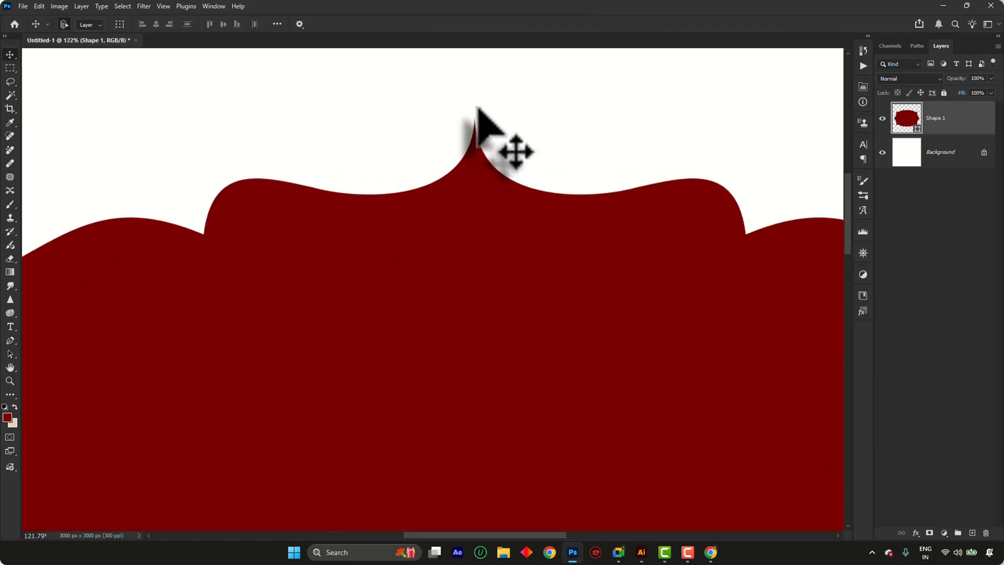
{"action": "scroll", "coordinate": [428, 192], "scroll_direction": "down", "scroll_amount": 8}
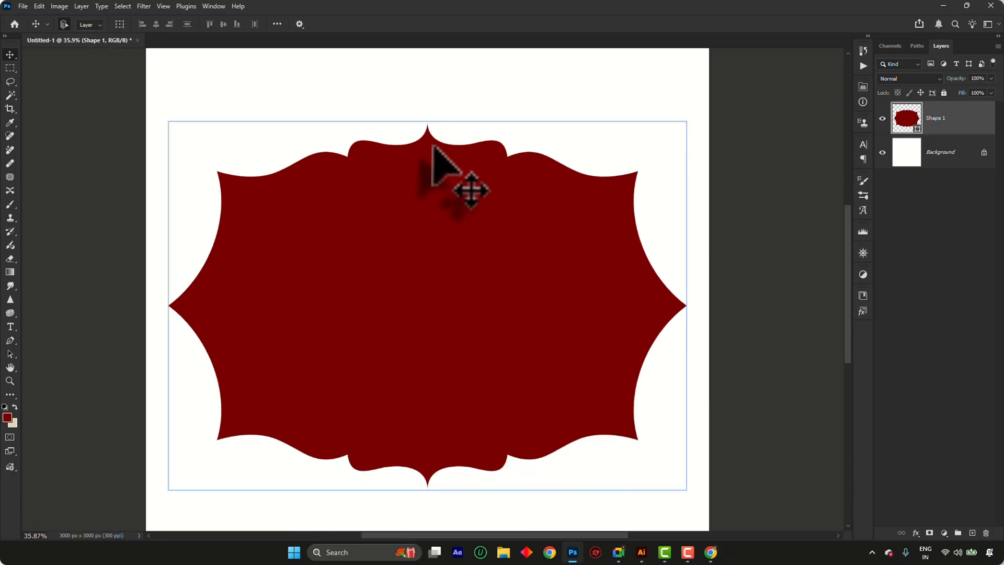
{"action": "scroll", "coordinate": [412, 203], "scroll_direction": "down", "scroll_amount": 2}
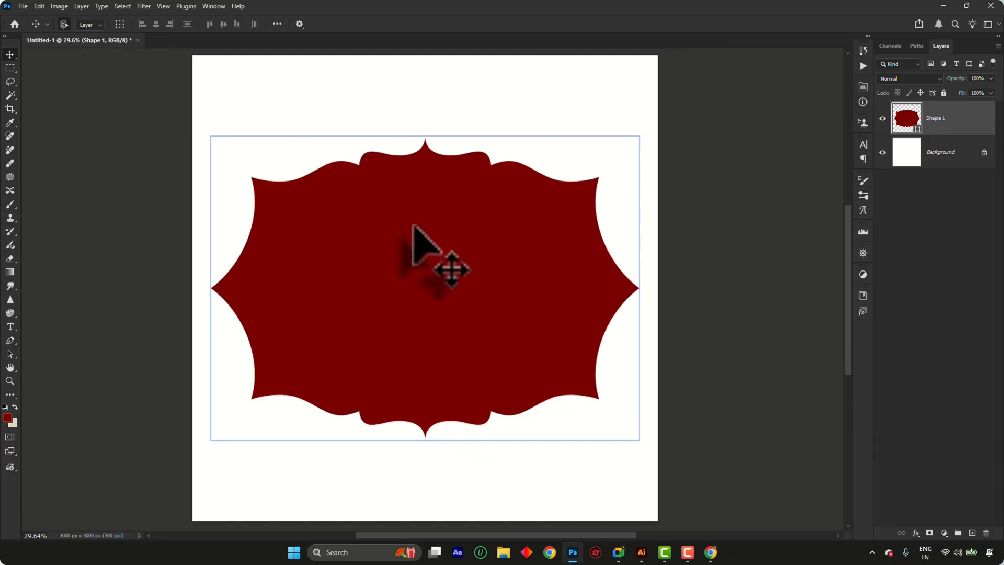
{"action": "scroll", "coordinate": [412, 224], "scroll_direction": "up", "scroll_amount": 1}
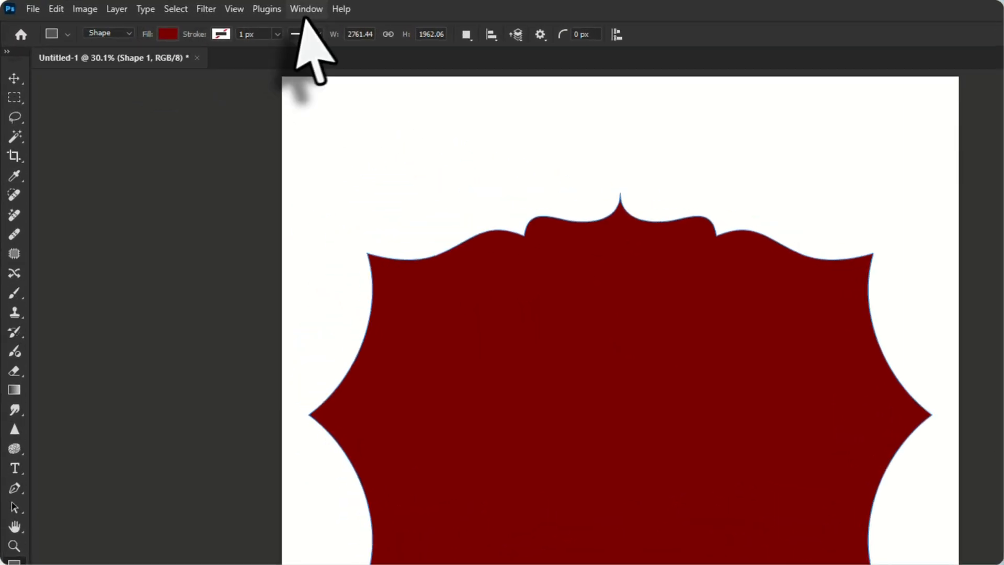
Show the properties of the Shape 1 layer and add a layer mask to it
{"action": "left_click", "coordinate": [213, 6]}
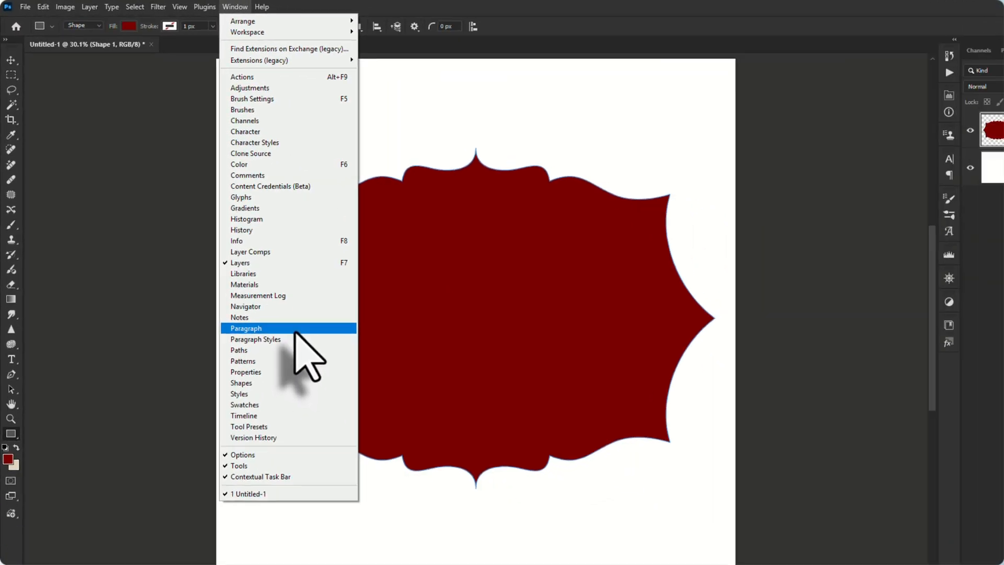
{"action": "left_click", "coordinate": [448, 497]}
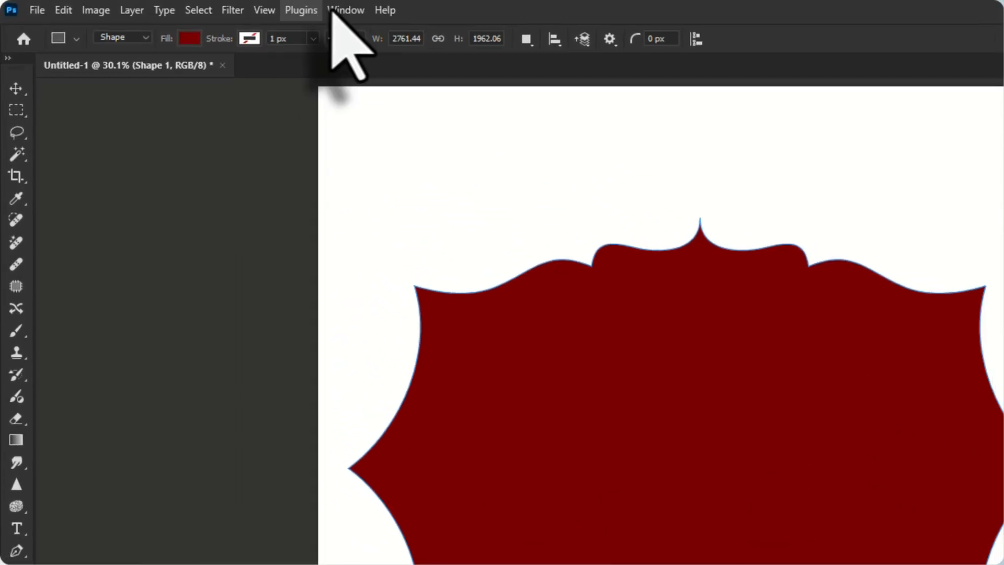
{"action": "left_click", "coordinate": [231, 6]}
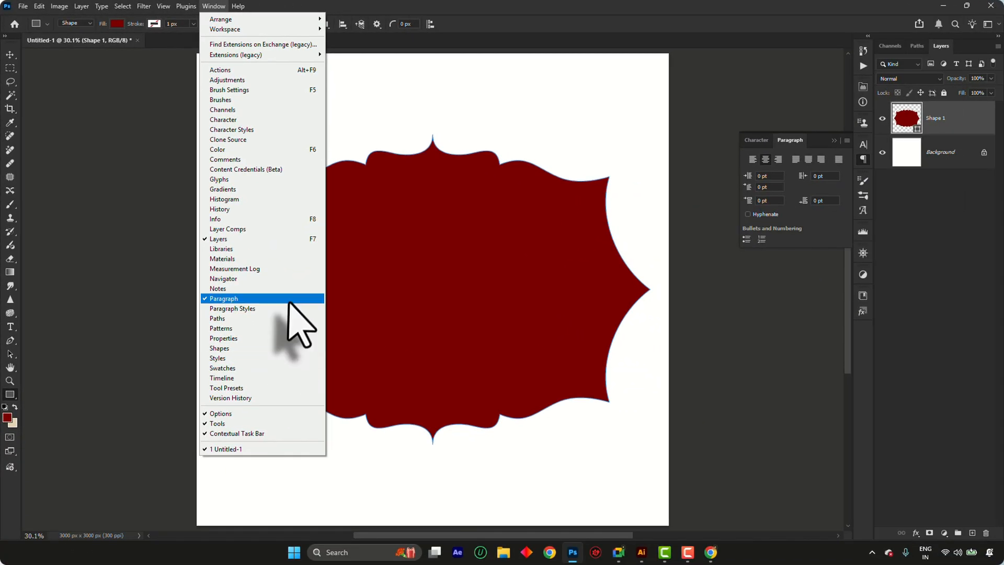
{"action": "left_click", "coordinate": [292, 339]}
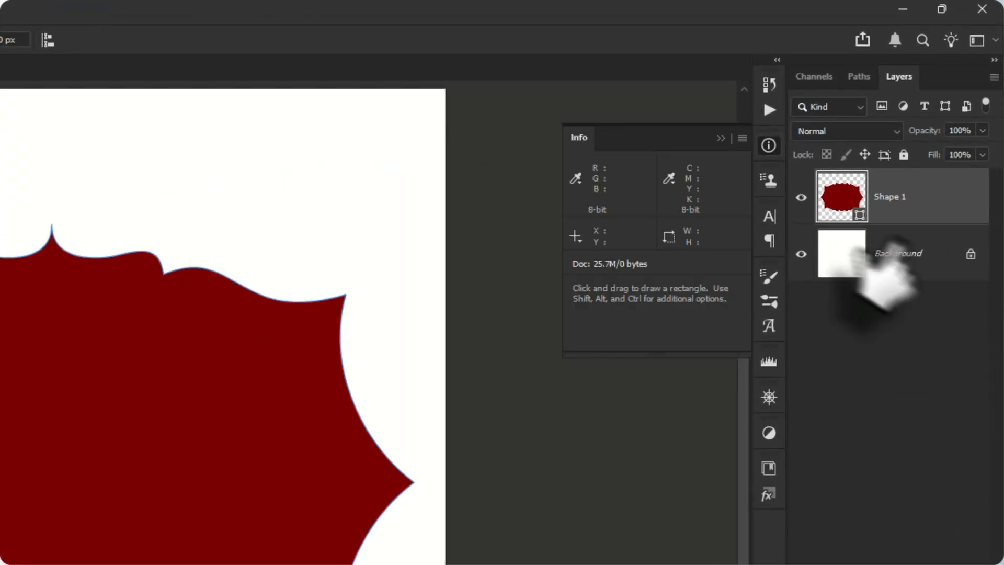
{"action": "left_click", "coordinate": [909, 209]}
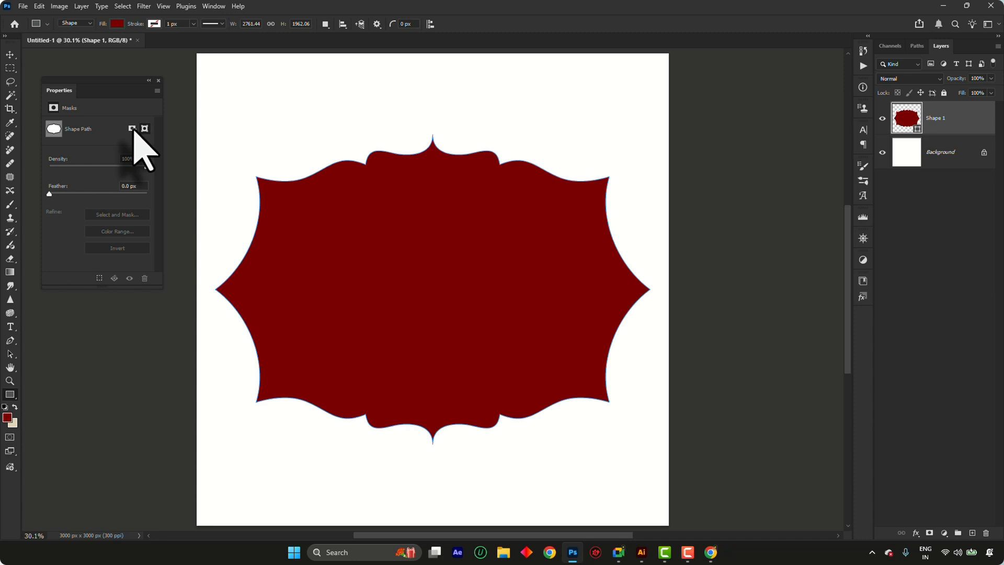
{"action": "left_click", "coordinate": [132, 128]}
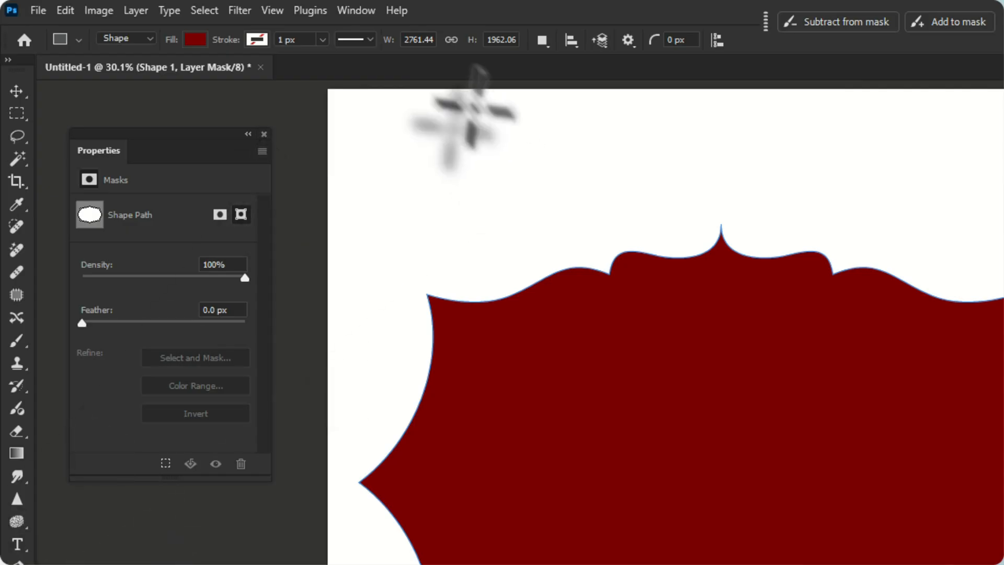
Draw a rectangle about 932 by 589 px above the label shape, add a layer mask to it, and view its shape properties
{"action": "left_click_drag", "start_coordinate": [467, 99], "coordinate": [711, 253]}
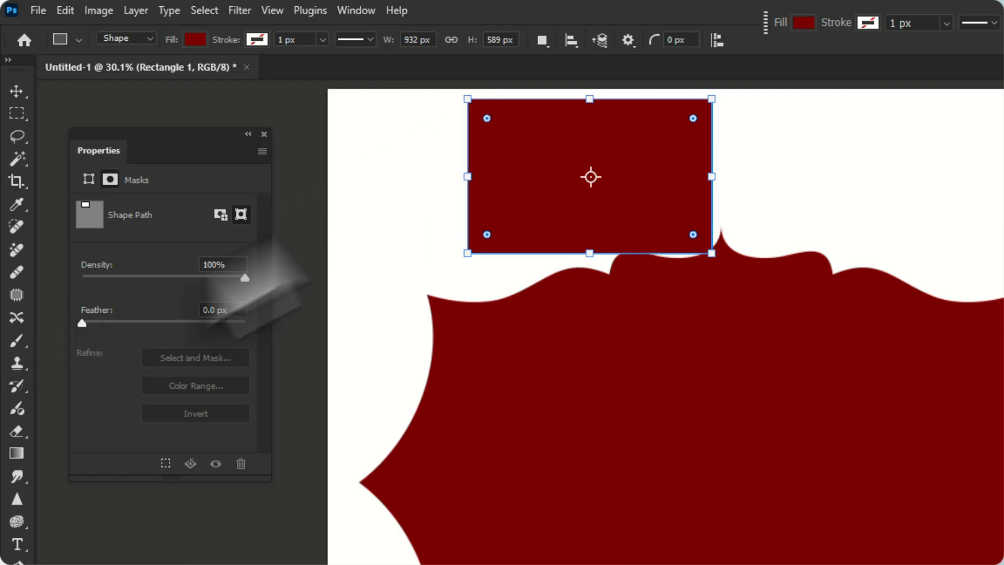
{"action": "left_click", "coordinate": [219, 214]}
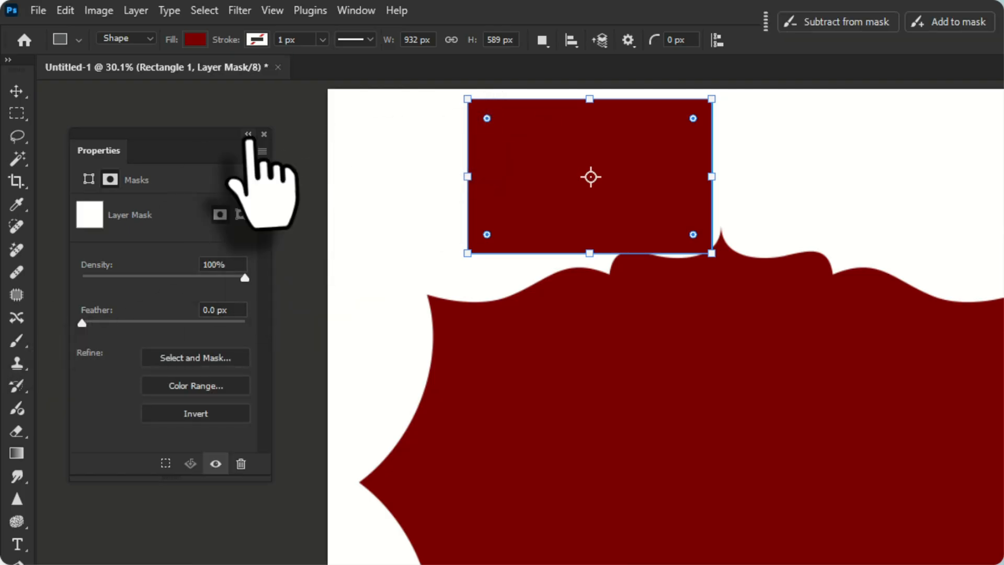
{"action": "left_click", "coordinate": [87, 180]}
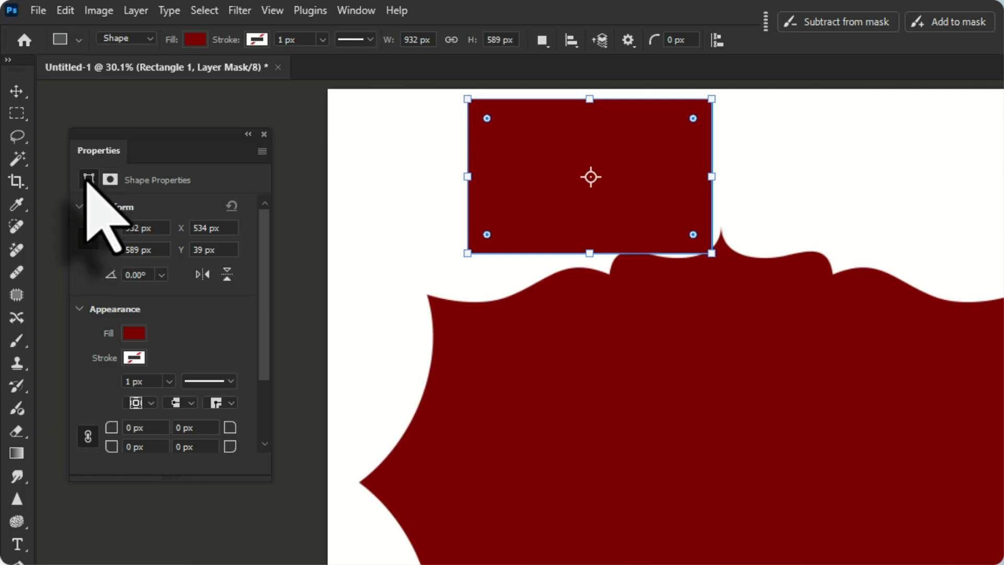
Delete the small rectangle above the label, and move the large label shape slightly down on the canvas
{"action": "key", "text": "v"}
{"action": "left_click", "coordinate": [672, 471]}
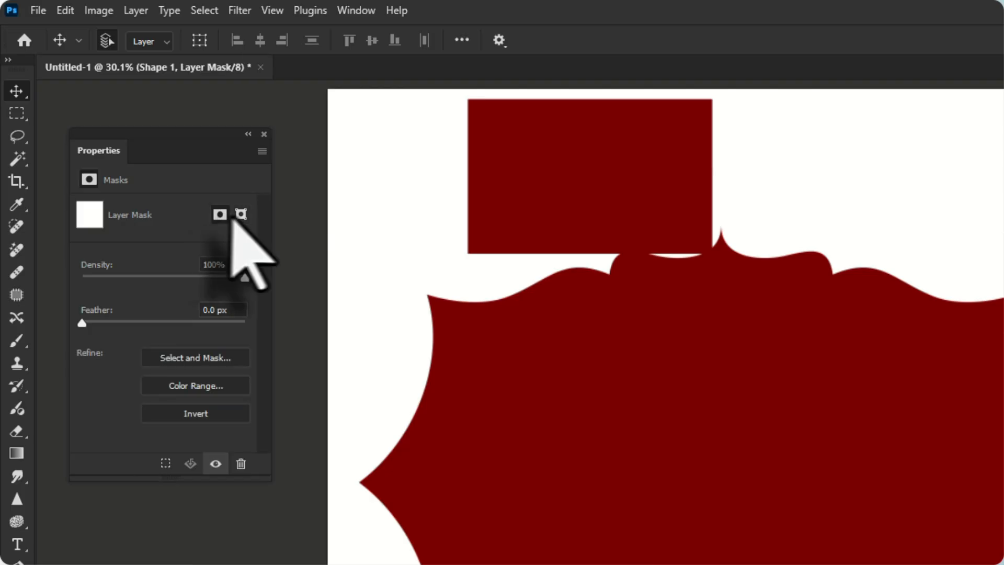
{"action": "left_click", "coordinate": [264, 134]}
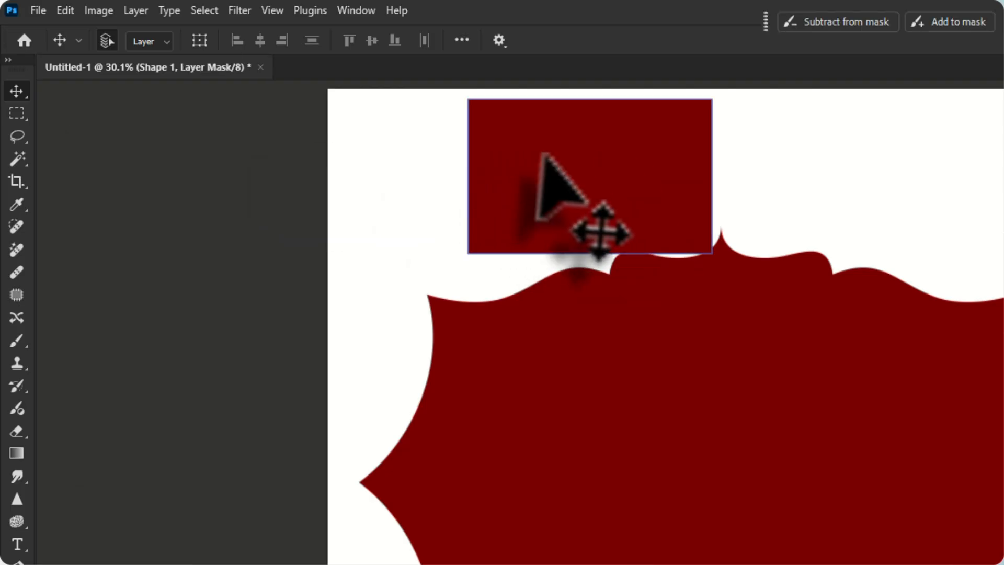
{"action": "left_click_drag", "start_coordinate": [540, 157], "coordinate": [519, 160]}
{"action": "key", "text": "Delete"}
{"action": "left_click_drag", "start_coordinate": [686, 370], "coordinate": [701, 396]}
Change the label shape's fill to a black-to-white linear gradient at 90 degrees
{"action": "key", "text": "u"}
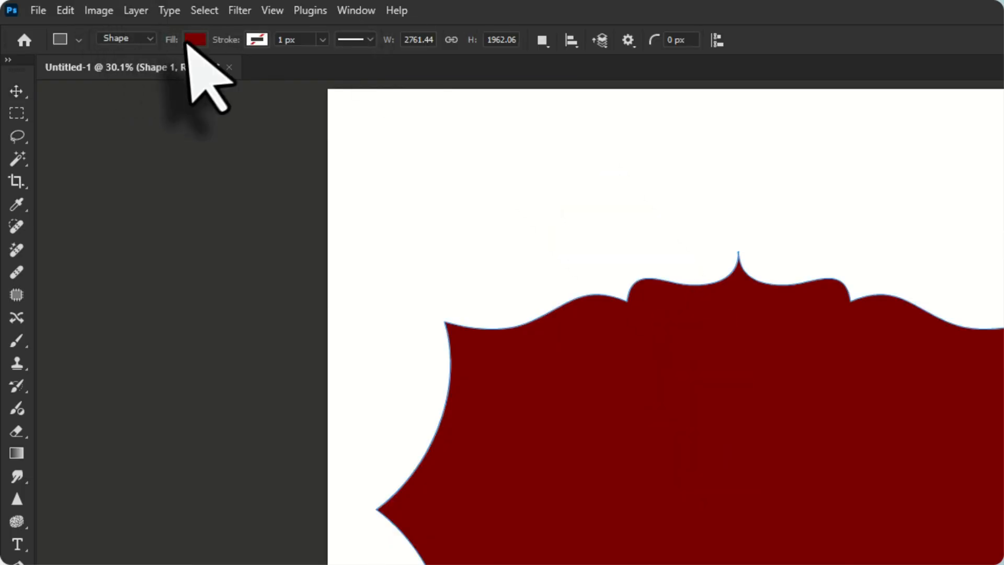
{"action": "left_click", "coordinate": [195, 39]}
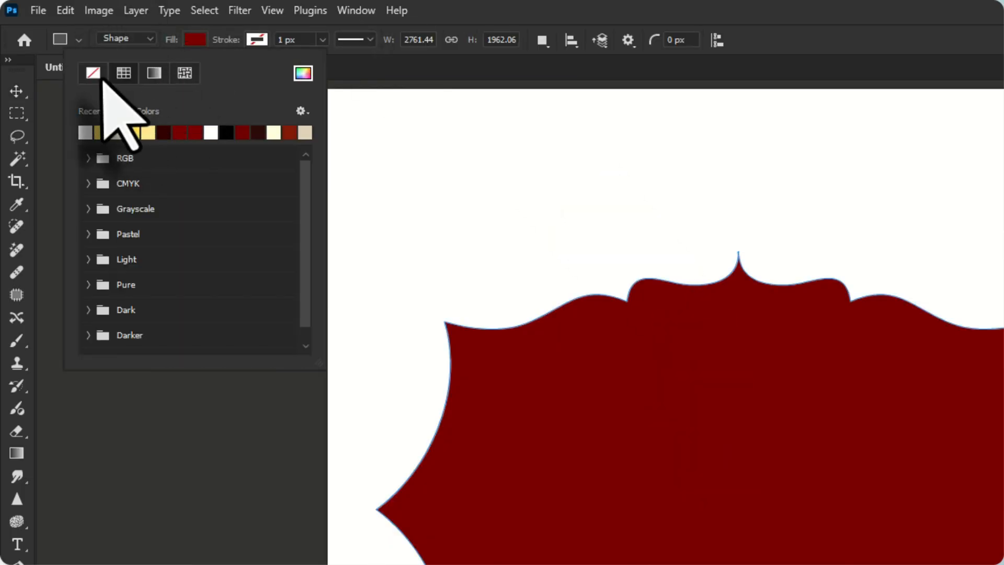
{"action": "left_click", "coordinate": [154, 73]}
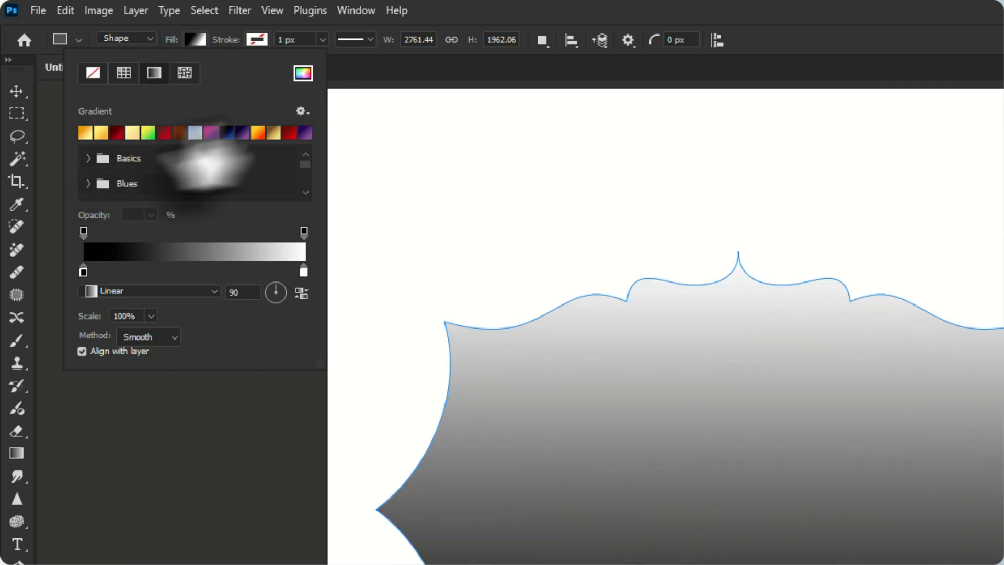
Set the black stop of the label's gradient fill to the red c00000
{"action": "mouse_move", "coordinate": [83, 271]}
{"action": "left_mouse_down"}
{"action": "mouse_move", "coordinate": [139, 272]}
{"action": "mouse_move", "coordinate": [81, 279]}
{"action": "left_mouse_up"}
{"action": "double_click", "coordinate": [83, 272]}
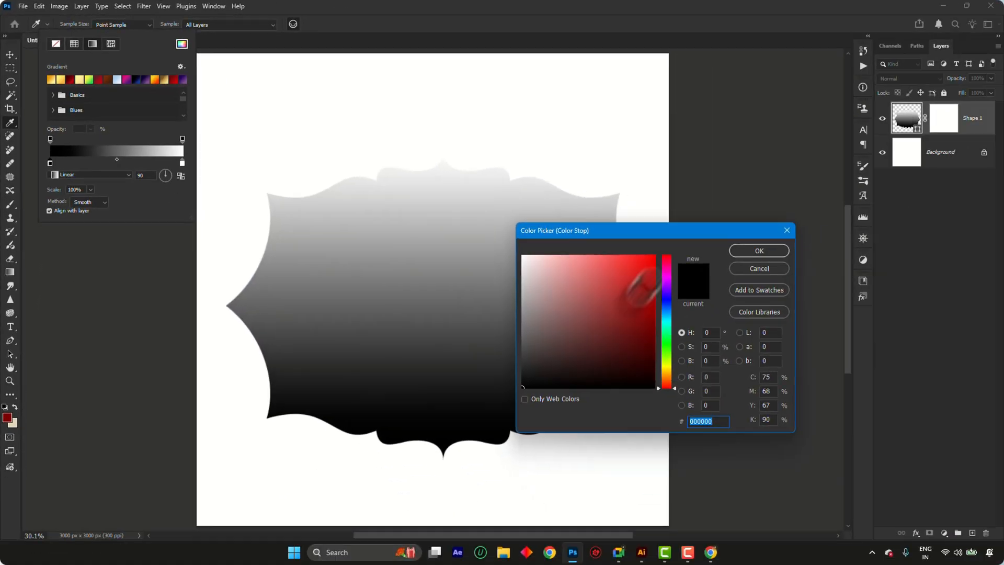
{"action": "left_click", "coordinate": [653, 257]}
{"action": "left_click", "coordinate": [606, 272]}
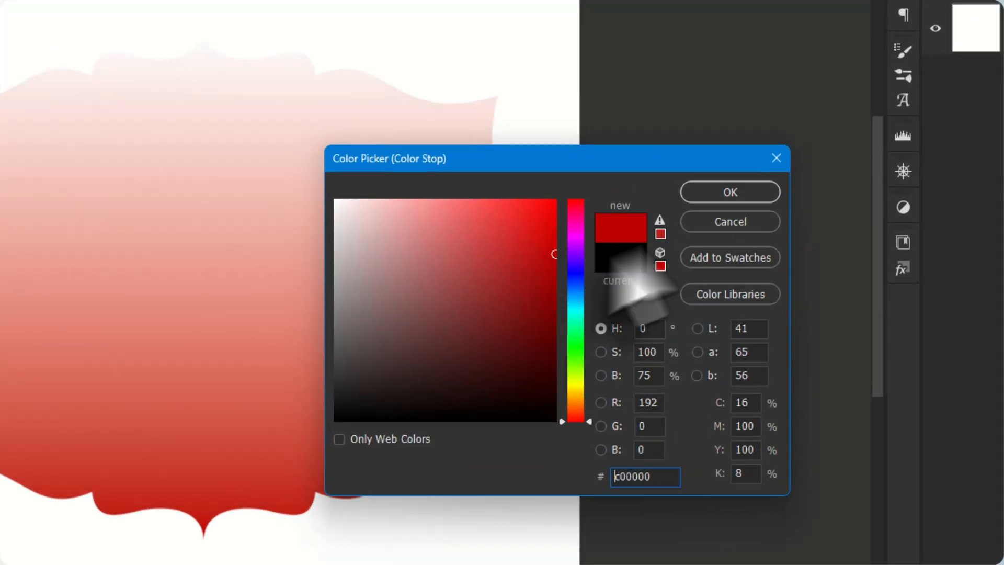
{"action": "left_click", "coordinate": [730, 192]}
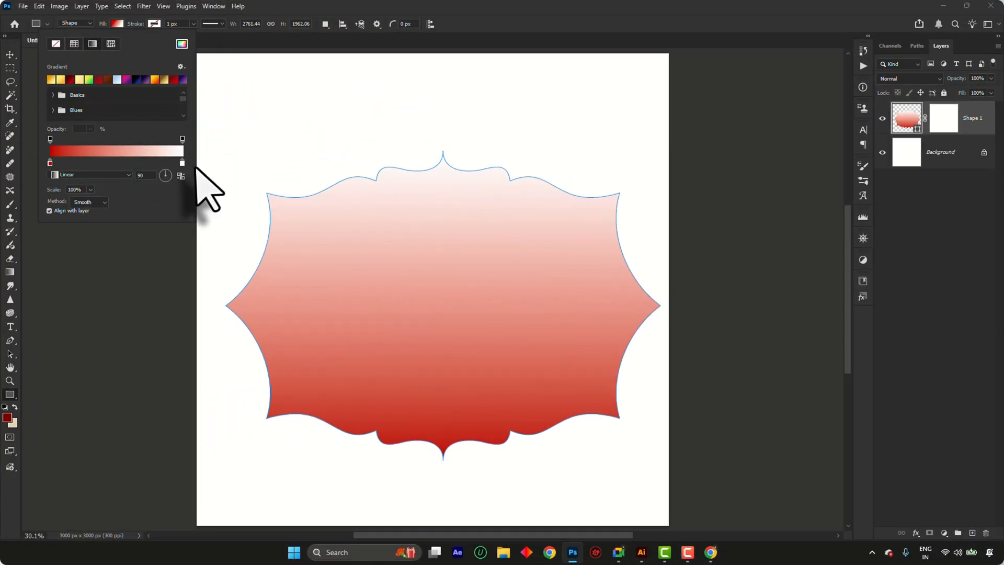
Set the stops of the label's gradient fill to dark red 450000 and brighter red b80000
{"action": "double_click", "coordinate": [182, 162]}
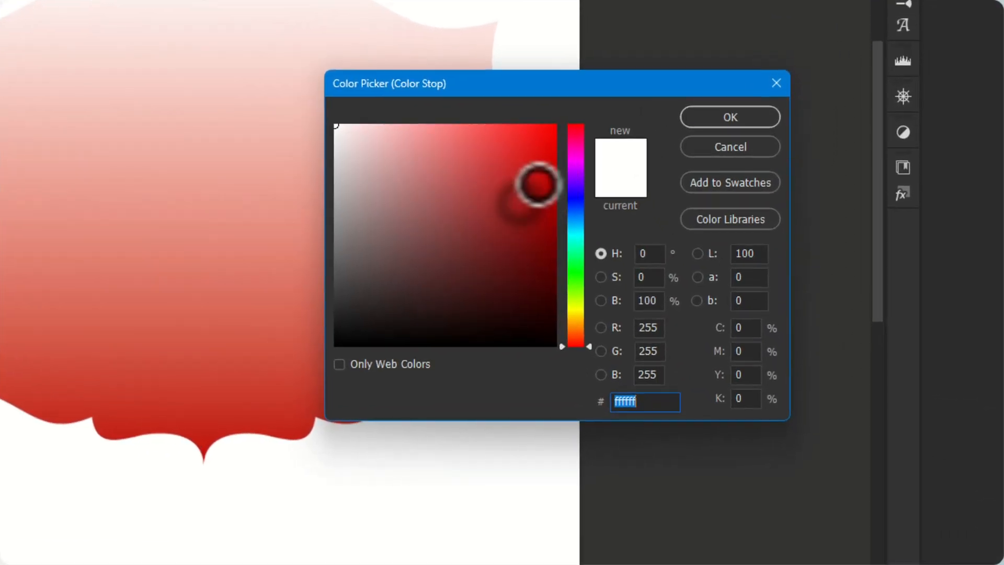
{"action": "left_click", "coordinate": [554, 178]}
{"action": "left_click", "coordinate": [730, 118]}
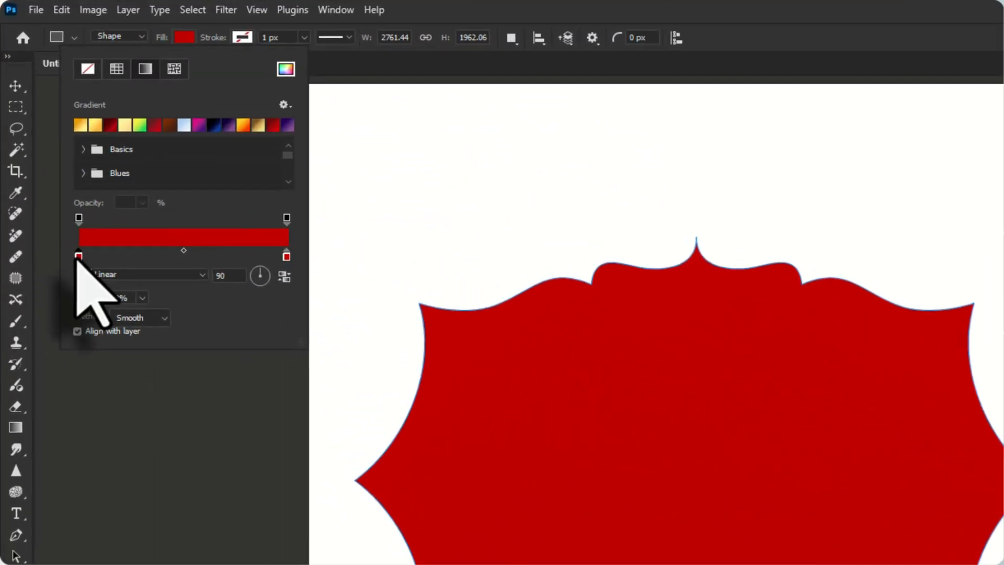
{"action": "double_click", "coordinate": [50, 163]}
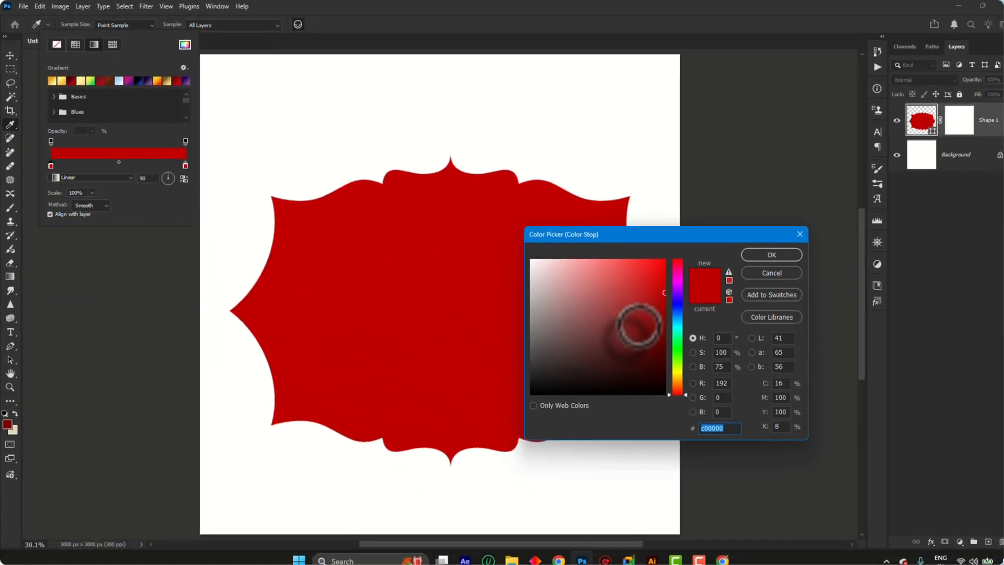
{"action": "left_click_drag", "start_coordinate": [922, 473], "coordinate": [989, 514]}
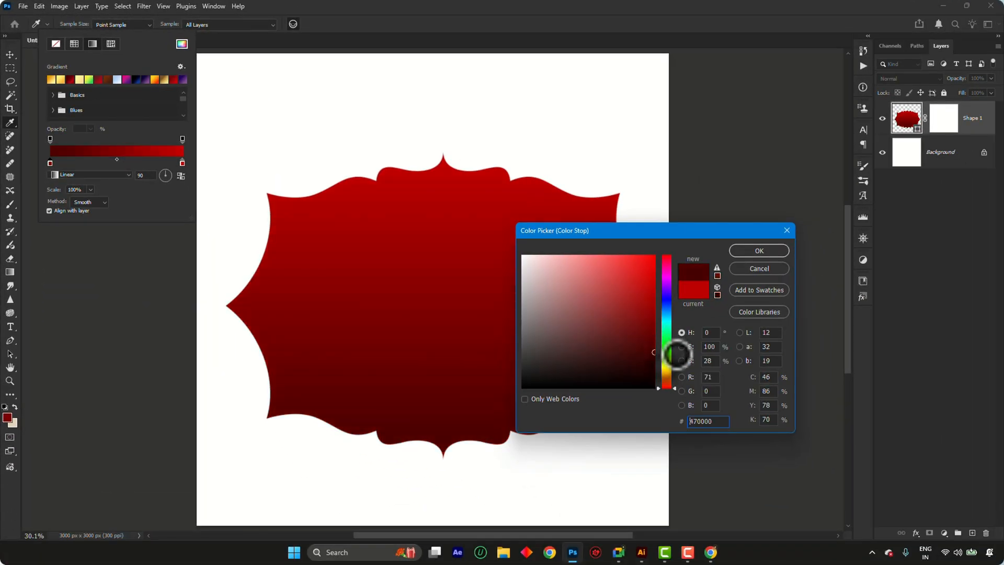
{"action": "left_click_drag", "start_coordinate": [678, 354], "coordinate": [678, 356]}
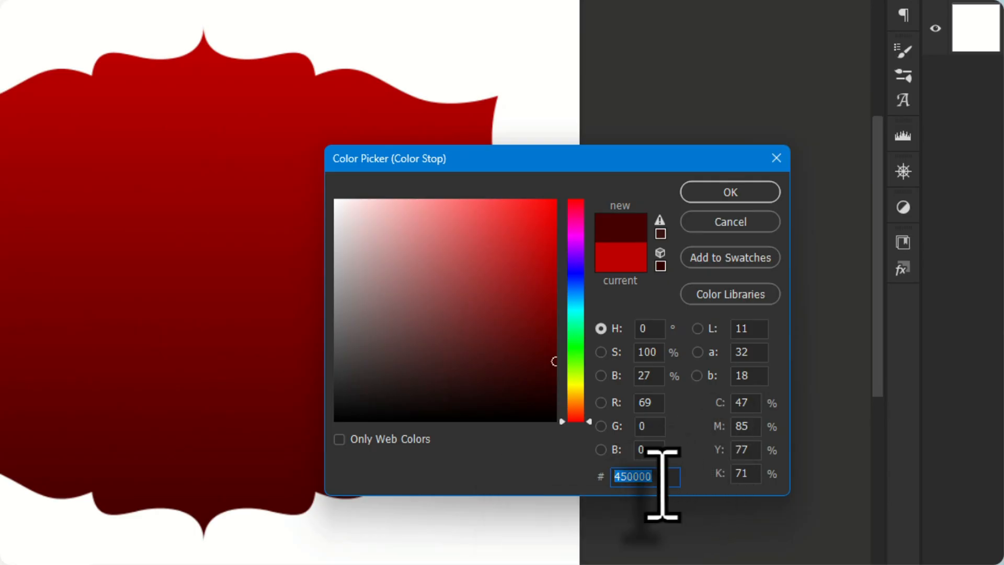
{"action": "left_click", "coordinate": [753, 193]}
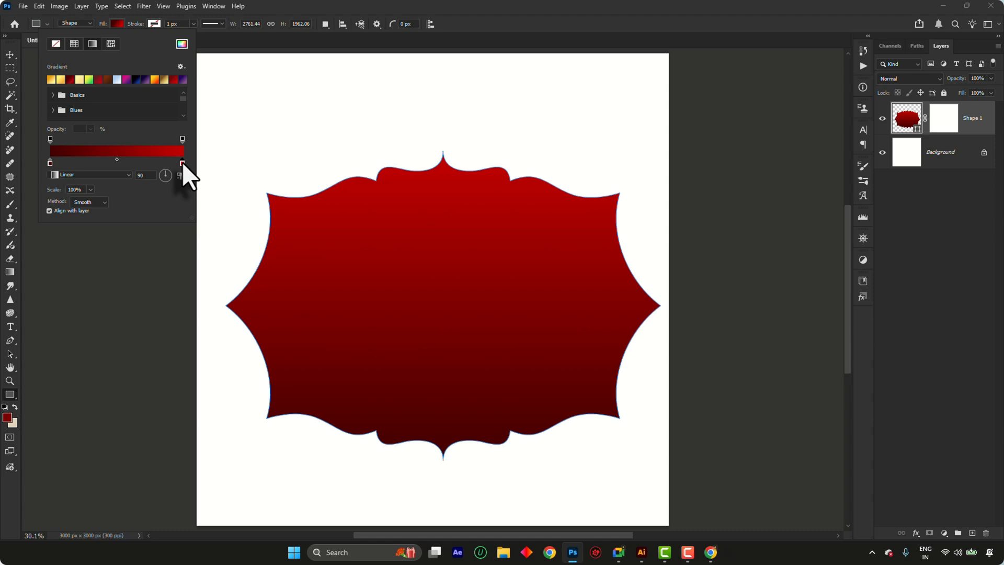
{"action": "double_click", "coordinate": [182, 163]}
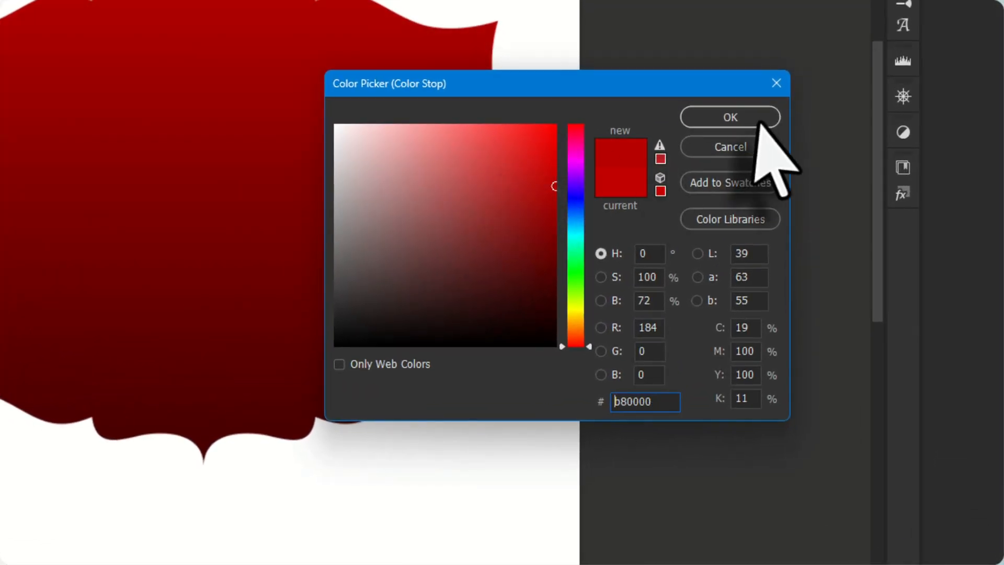
{"action": "left_click", "coordinate": [753, 123]}
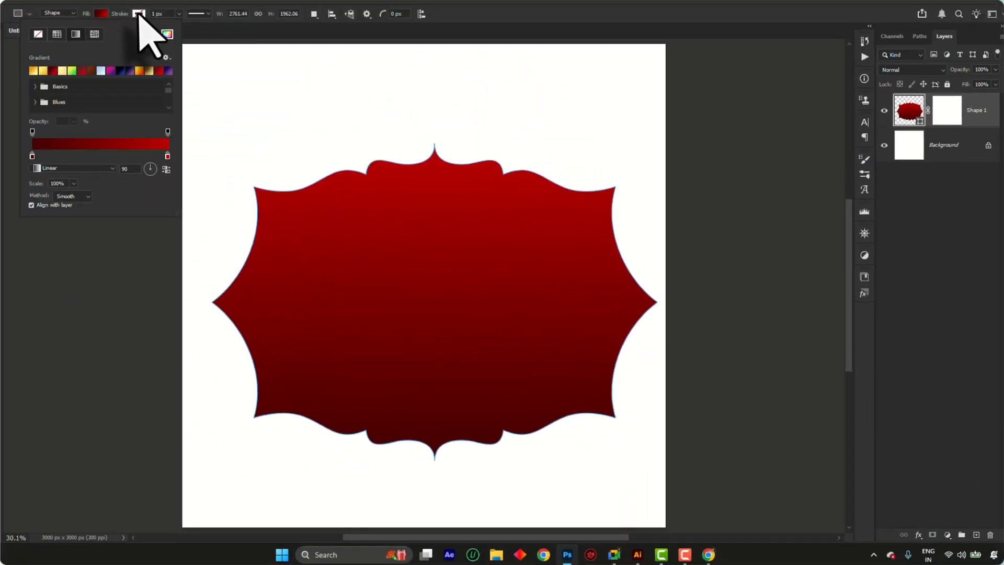
Give the label shape a linear gradient stroke using an orange-to-yellow preset
{"action": "left_click", "coordinate": [154, 22]}
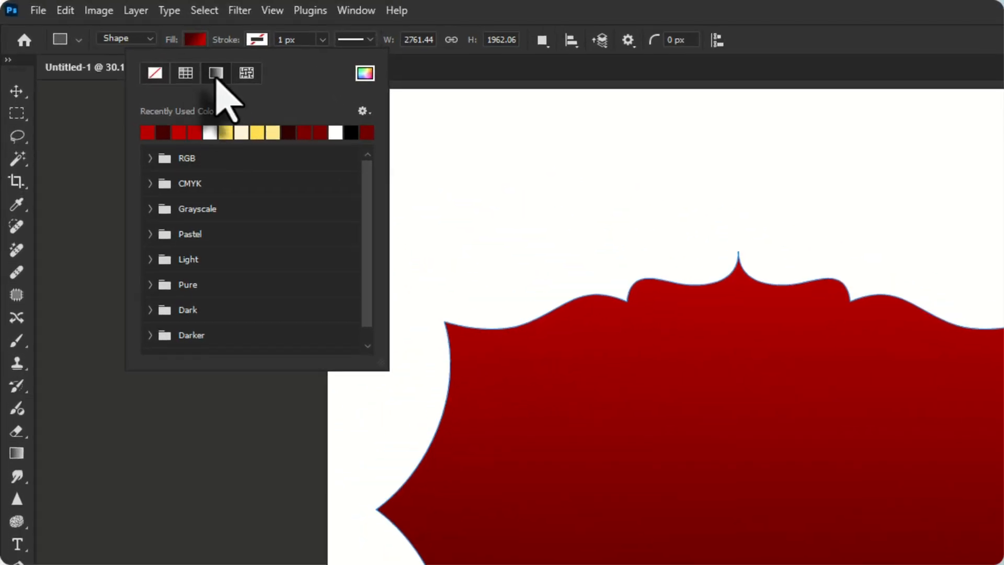
{"action": "left_click", "coordinate": [188, 64]}
{"action": "left_click", "coordinate": [131, 116]}
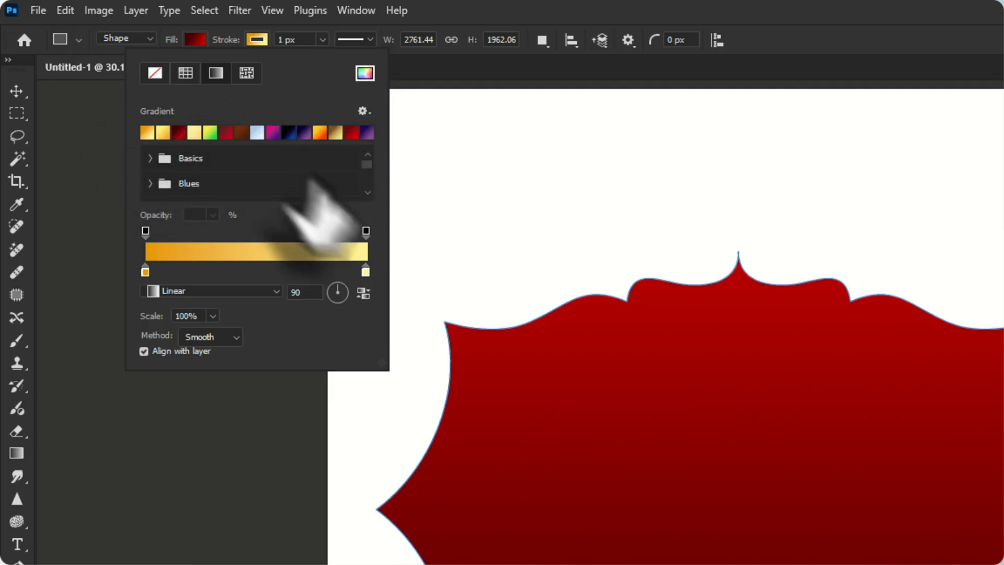
Enlarge the gradient preset list and try a yellow-to-orange preset from Resource Boy Orange Gradients0 on the label's stroke
{"action": "scroll", "coordinate": [304, 178], "scroll_direction": "down", "scroll_amount": 3}
{"action": "scroll", "coordinate": [303, 180], "scroll_direction": "down", "scroll_amount": 2}
{"action": "scroll", "coordinate": [297, 240], "scroll_direction": "down", "scroll_amount": 3}
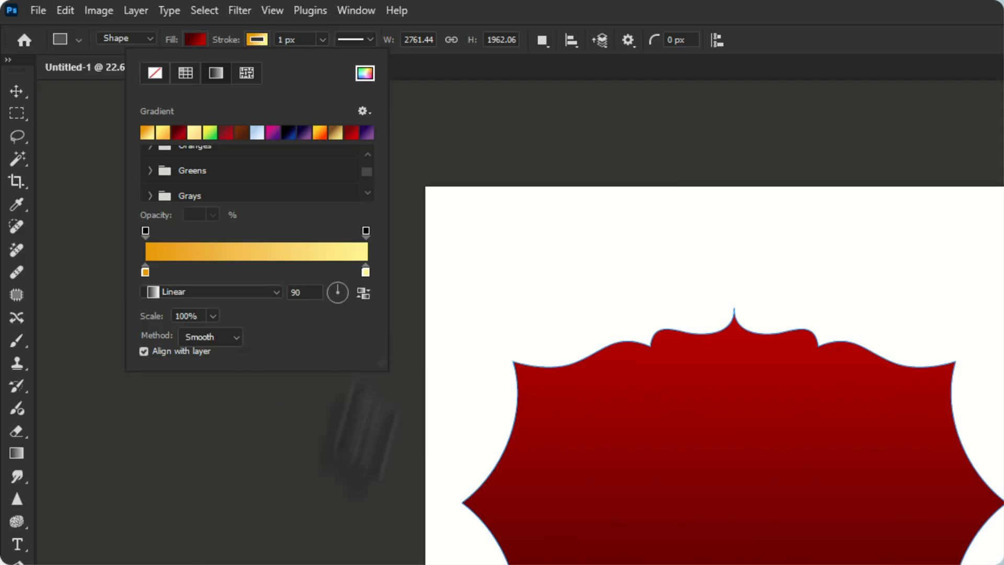
{"action": "left_click_drag", "start_coordinate": [382, 363], "coordinate": [382, 564]}
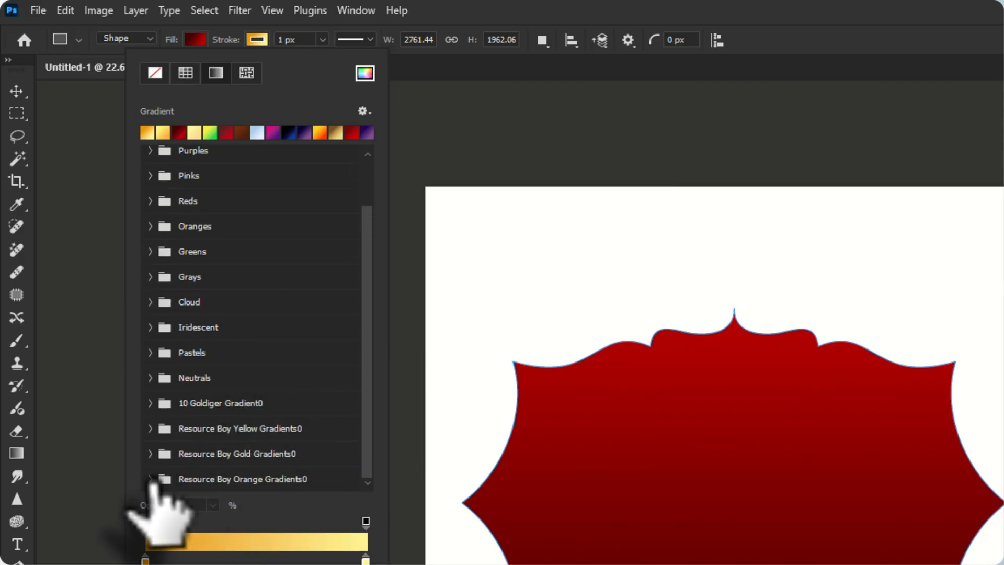
{"action": "left_click", "coordinate": [150, 479]}
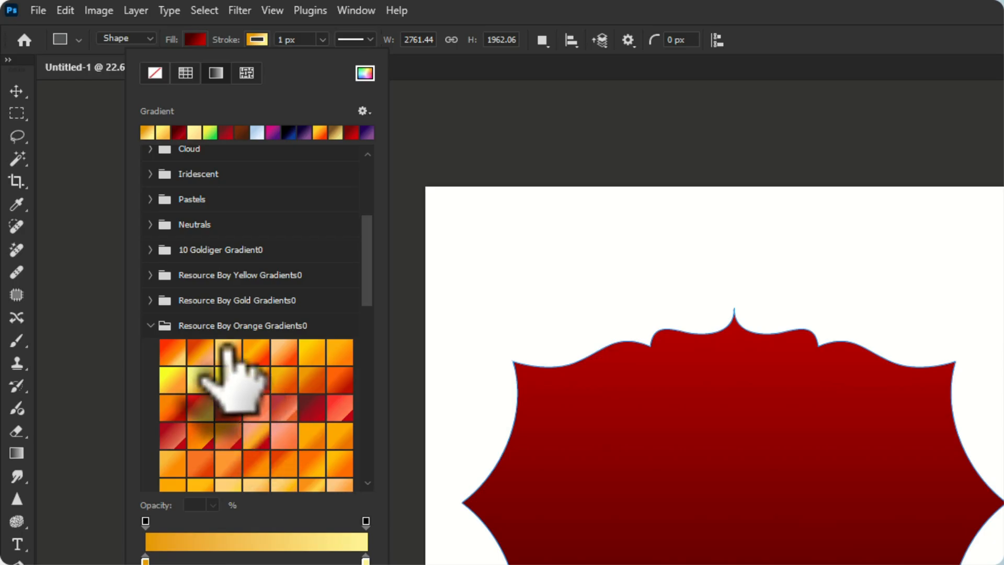
{"action": "left_click", "coordinate": [228, 354]}
{"action": "scroll", "coordinate": [225, 371], "scroll_direction": "down", "scroll_amount": 5}
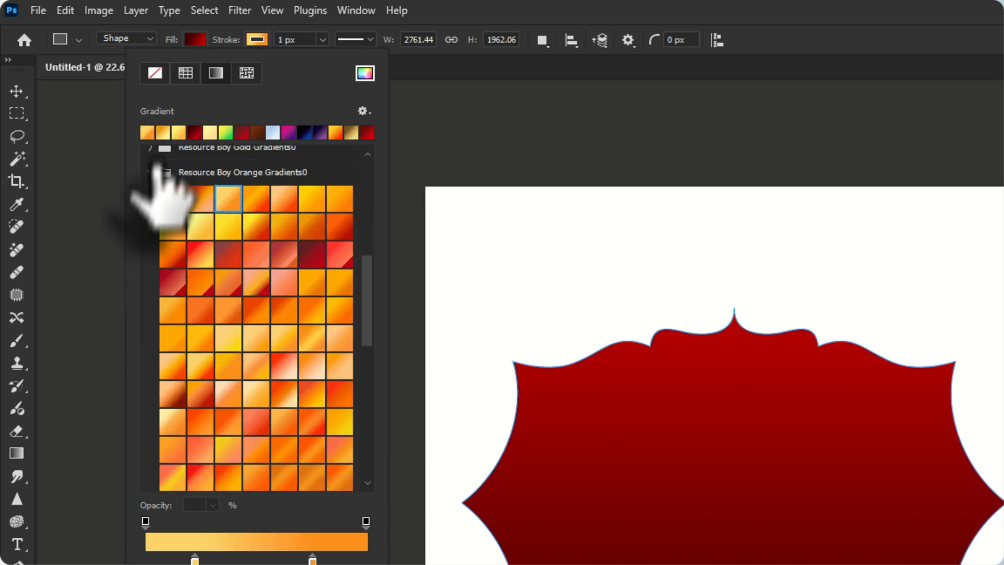
Apply a gold preset from Resource Boy Gold Gradients0 to the label's stroke and set the stroke width to 25 px
{"action": "left_click", "coordinate": [151, 172]}
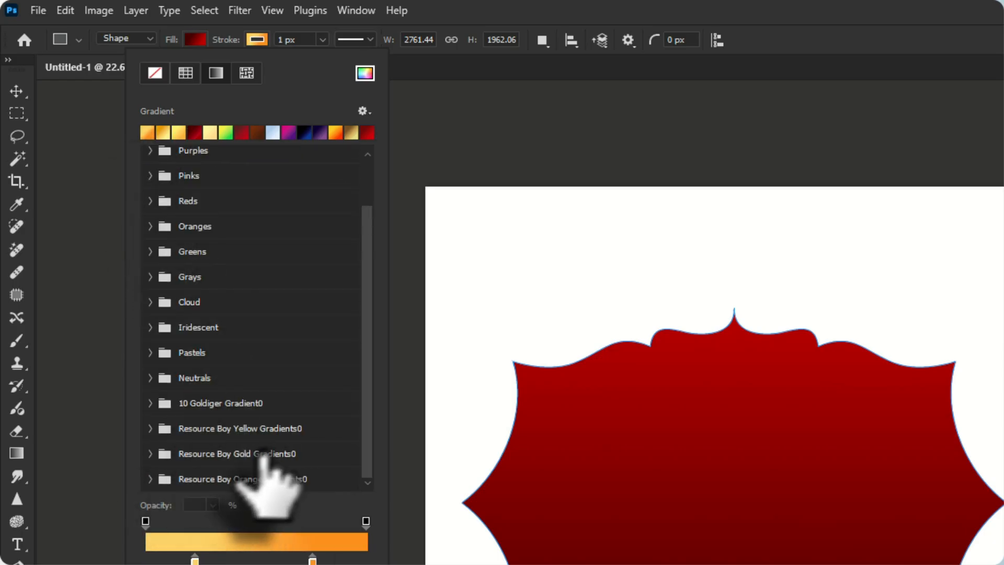
{"action": "left_click", "coordinate": [150, 452]}
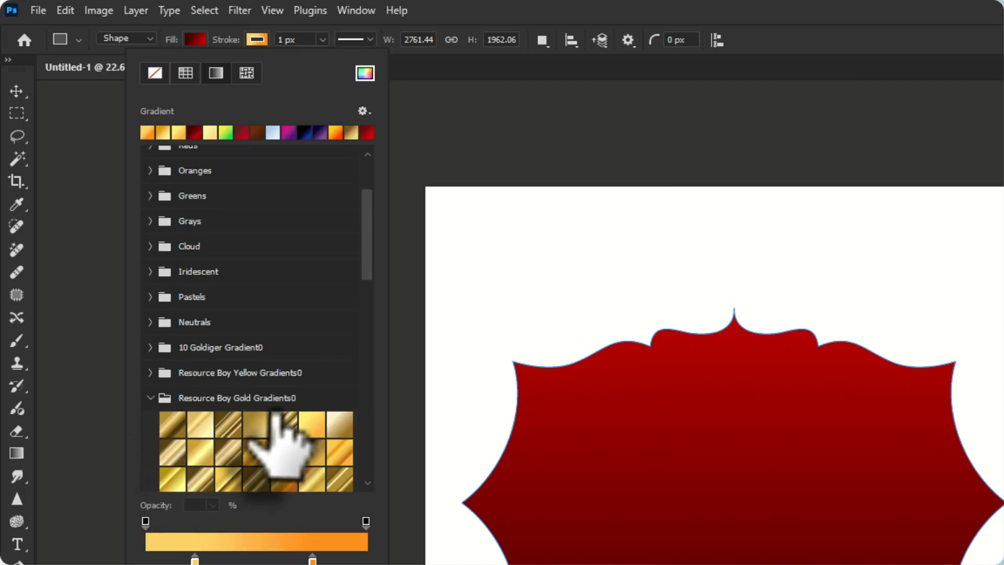
{"action": "left_click", "coordinate": [193, 386]}
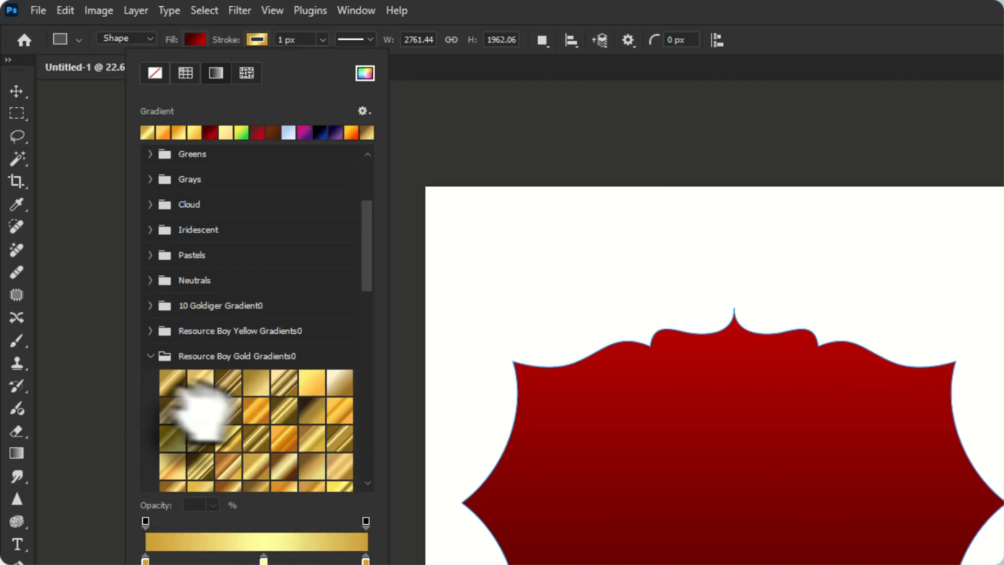
{"action": "left_click", "coordinate": [285, 41]}
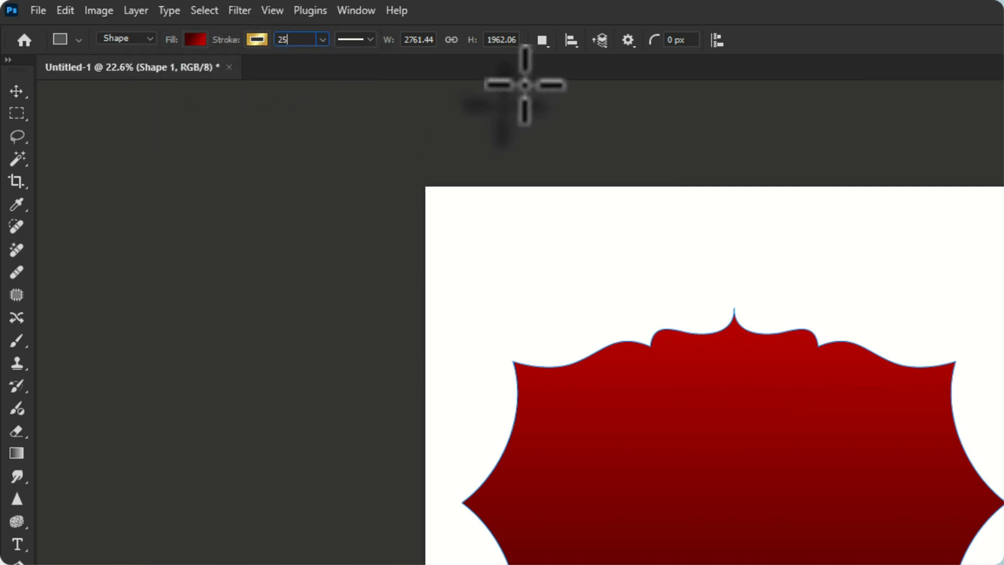
Inspect the stroke at the label's upper tip, try outside alignment, and set the stroke alignment to inside
{"action": "scroll", "coordinate": [739, 347], "scroll_direction": "up", "scroll_amount": 8}
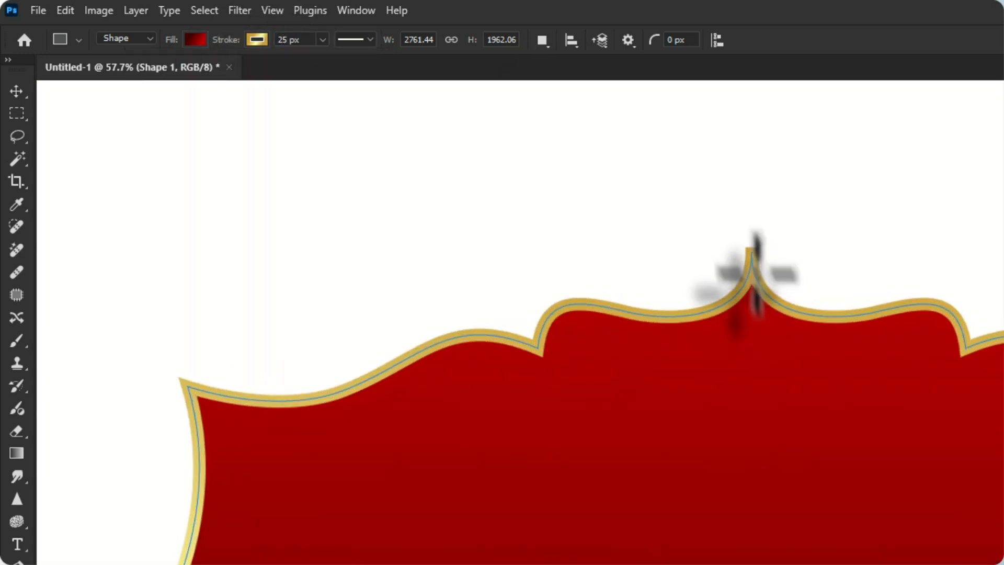
{"action": "scroll", "coordinate": [757, 242], "scroll_direction": "up", "scroll_amount": 5}
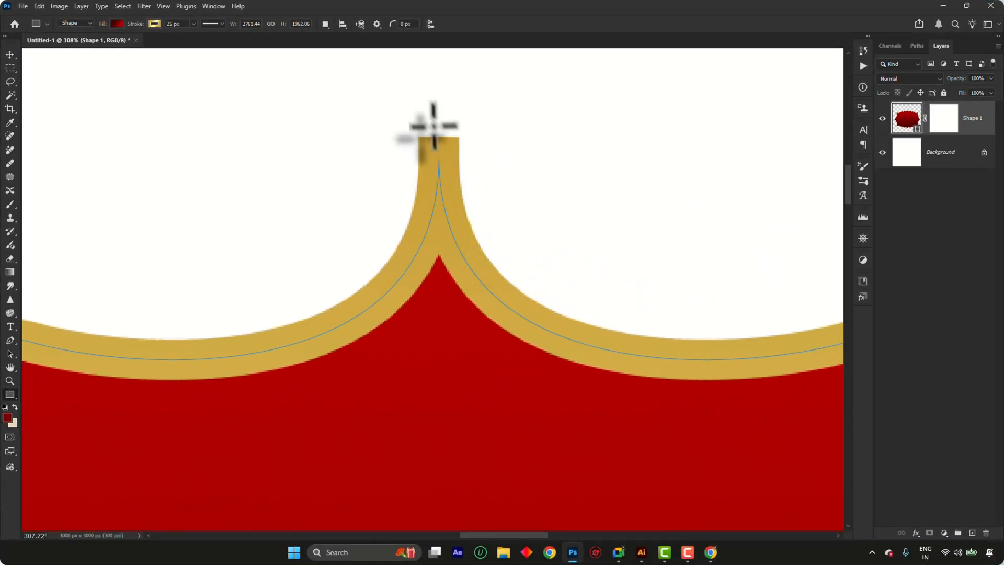
{"action": "scroll", "coordinate": [435, 168], "scroll_direction": "up", "scroll_amount": 2}
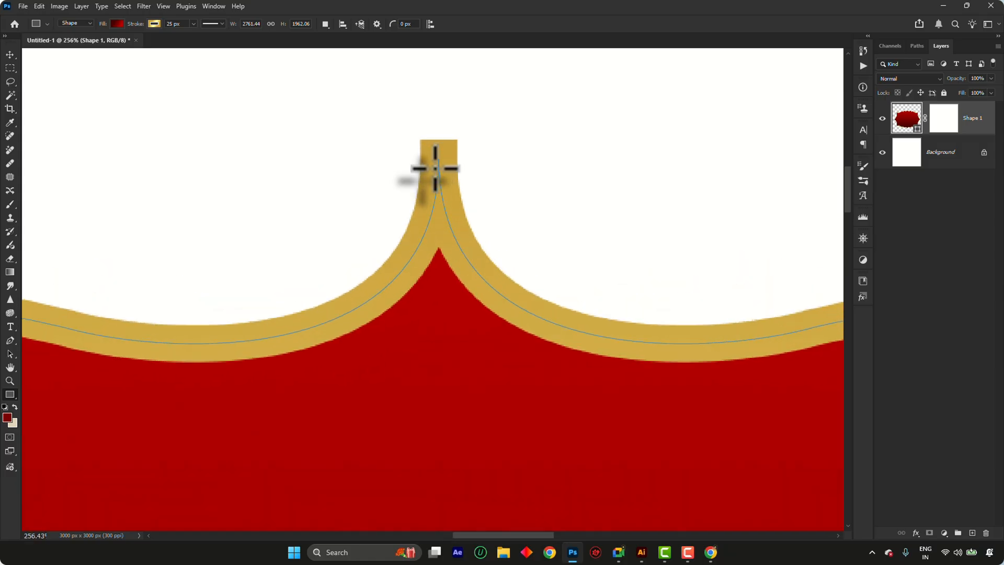
{"action": "scroll", "coordinate": [442, 141], "scroll_direction": "down", "scroll_amount": 3}
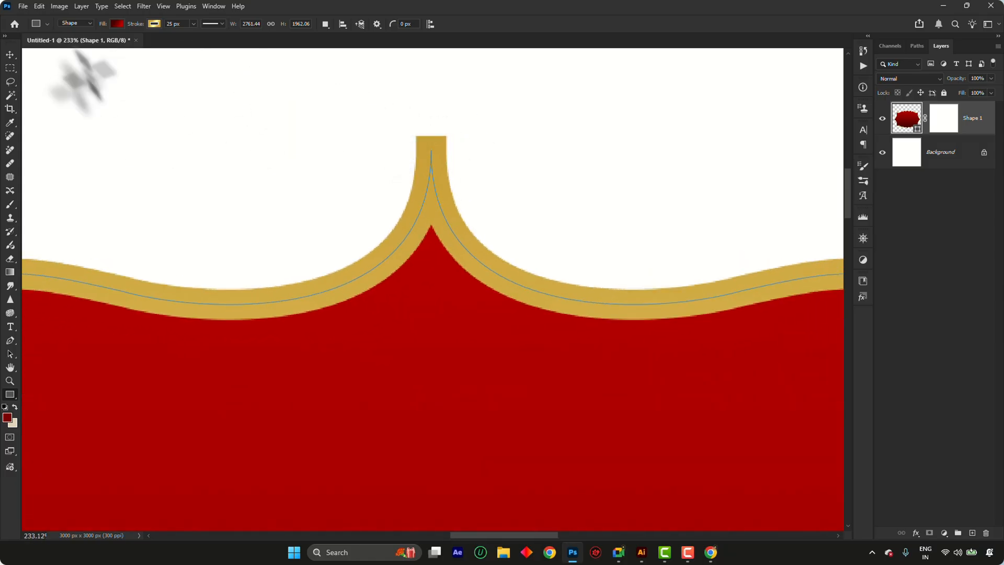
{"action": "scroll", "coordinate": [441, 190], "scroll_direction": "down", "scroll_amount": 4}
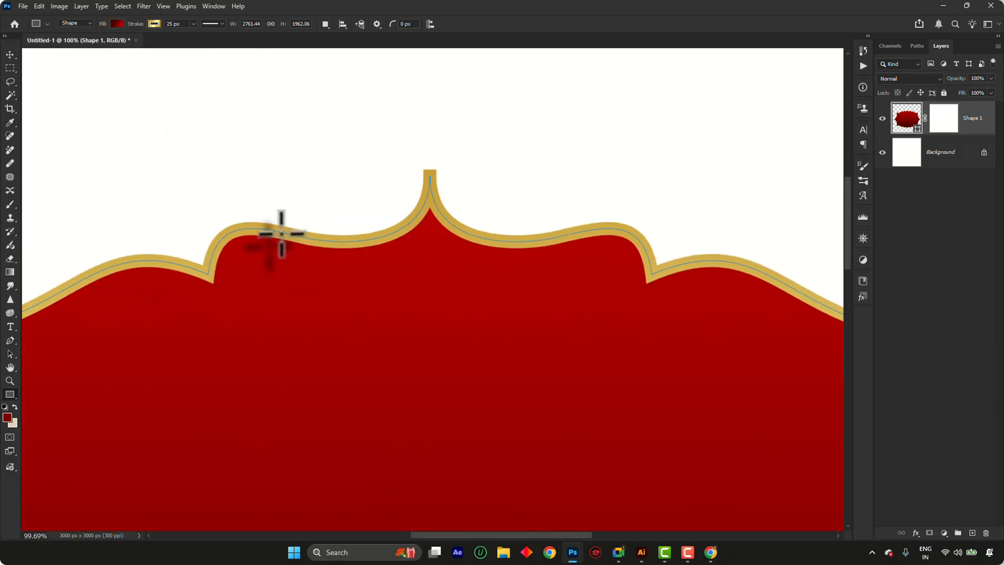
{"action": "scroll", "coordinate": [281, 234], "scroll_direction": "down", "scroll_amount": 2}
{"action": "scroll", "coordinate": [391, 205], "scroll_direction": "up", "scroll_amount": 3}
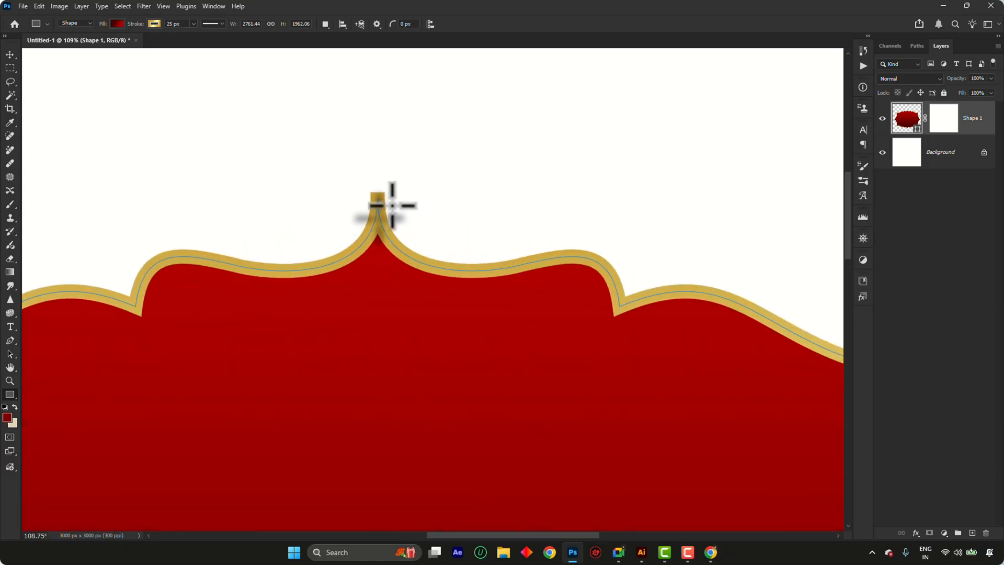
{"action": "left_click", "coordinate": [214, 24]}
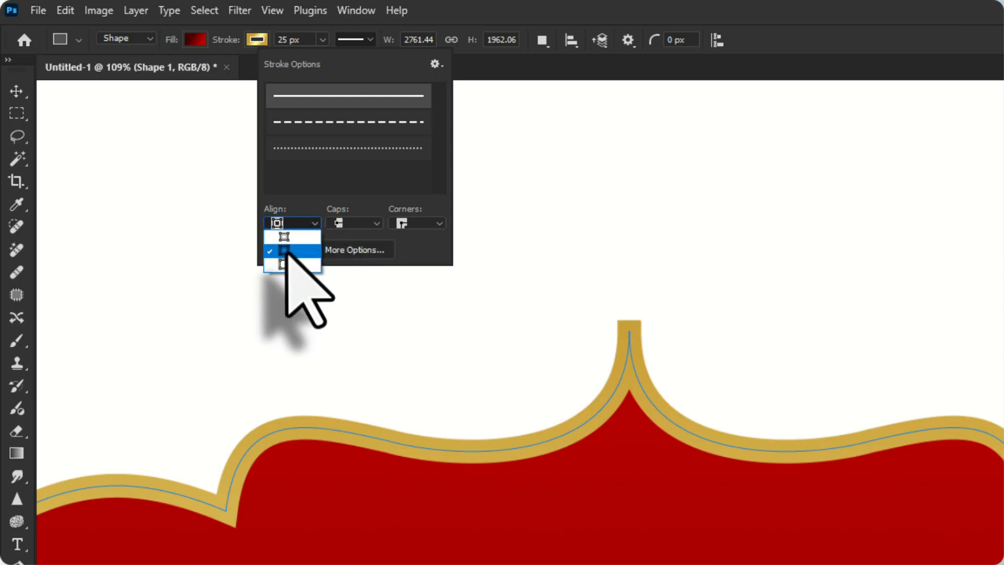
{"action": "left_click", "coordinate": [292, 236]}
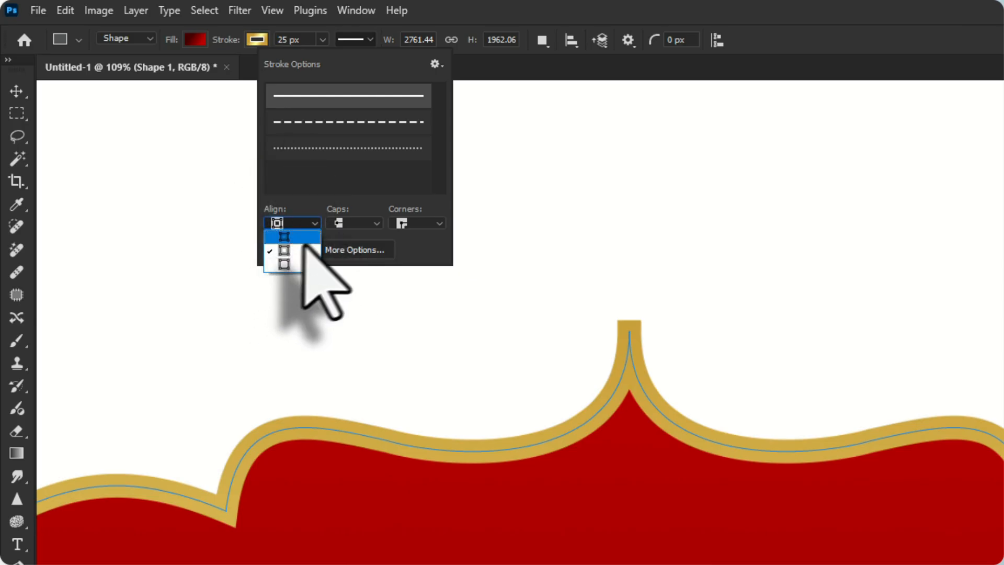
{"action": "left_click", "coordinate": [291, 265]}
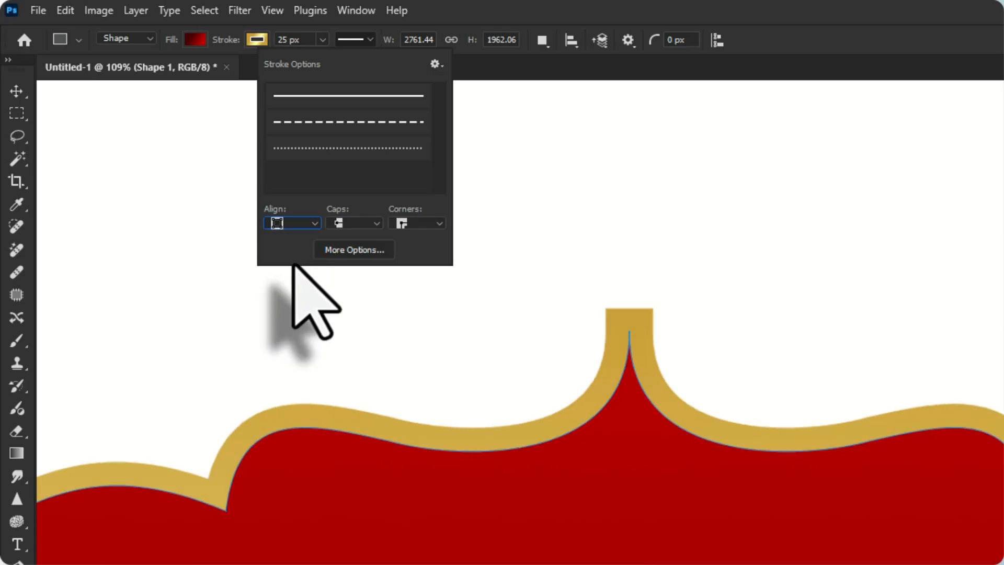
{"action": "left_click", "coordinate": [291, 236]}
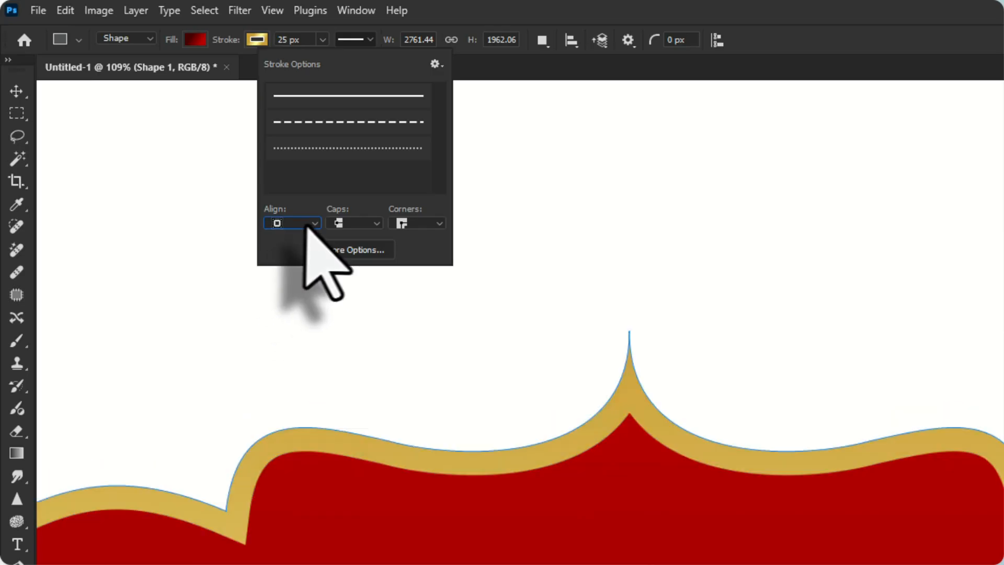
Duplicate the label shape layer and set the copy's fill to none, leaving only its gold stroke
{"action": "left_click", "coordinate": [18, 92]}
{"action": "scroll", "coordinate": [711, 337], "scroll_direction": "down", "scroll_amount": 10, "text": "alt"}
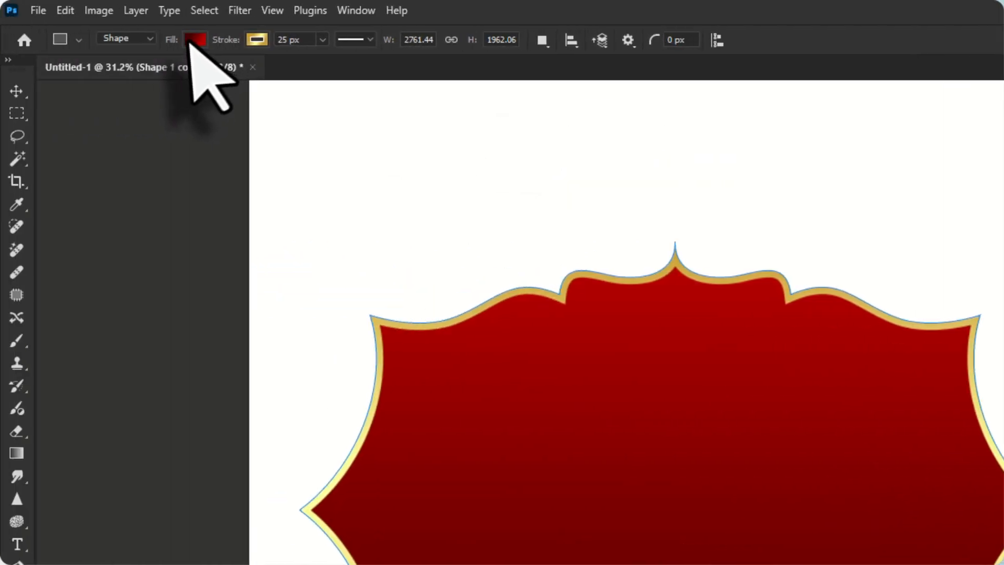
{"action": "left_click", "coordinate": [192, 41]}
{"action": "left_click", "coordinate": [93, 74]}
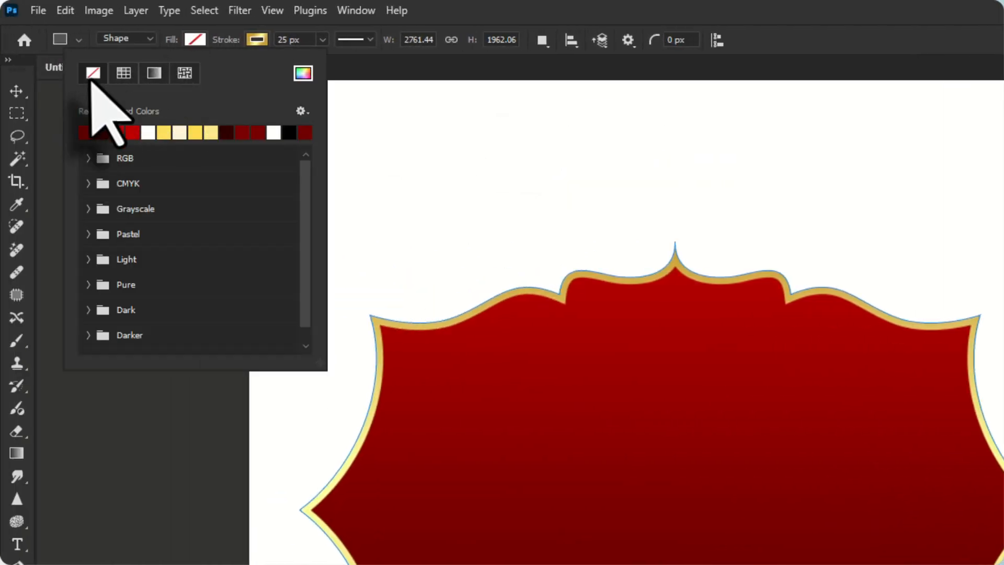
{"action": "left_click", "coordinate": [17, 91]}
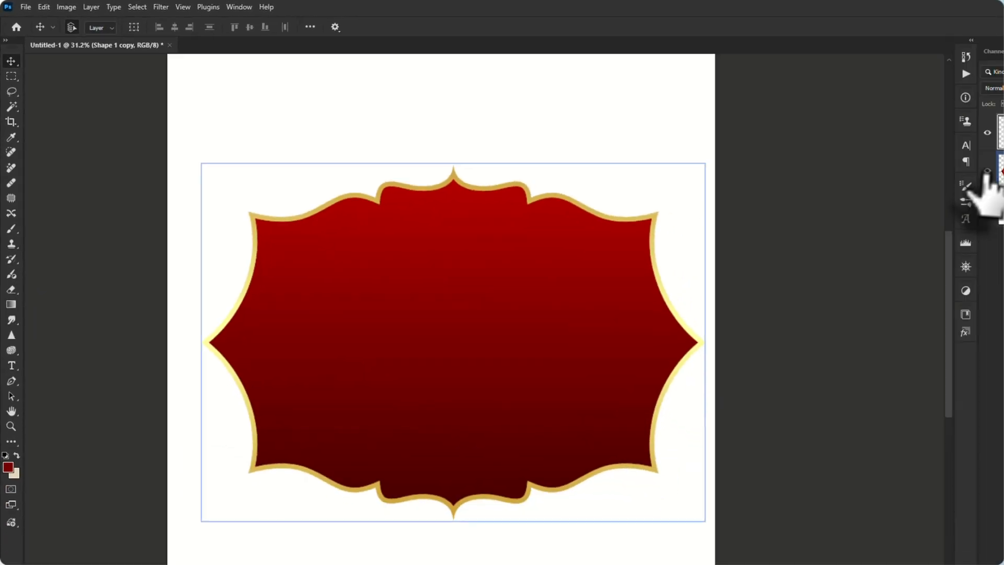
Hide the original Shape 1 layer to view the gold outline copy alone, and show the layer again
{"action": "left_click", "coordinate": [883, 152]}
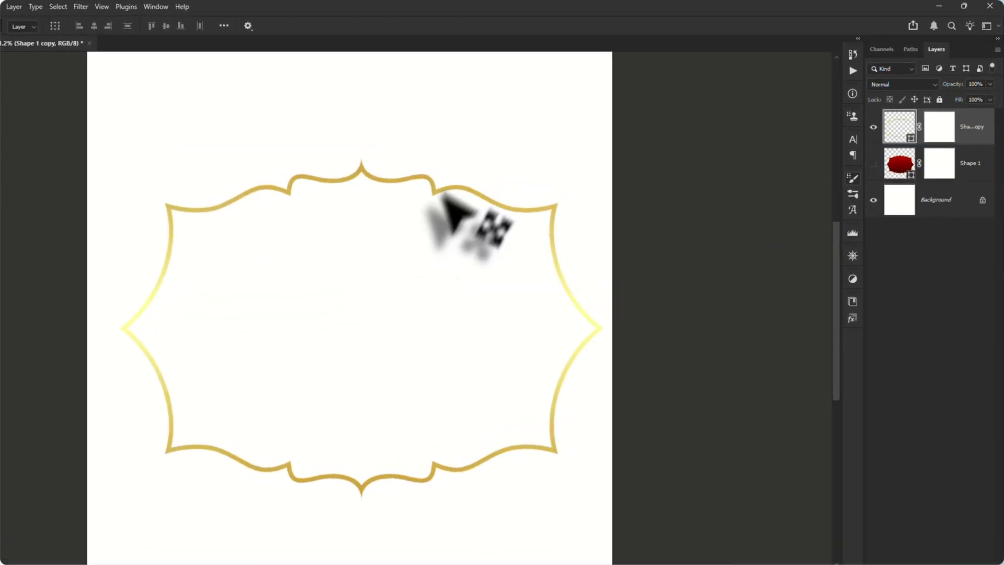
{"action": "mouse_move", "coordinate": [471, 174]}
{"action": "left_mouse_down"}
{"action": "mouse_move", "coordinate": [520, 200]}
{"action": "mouse_move", "coordinate": [478, 186]}
{"action": "left_mouse_up"}
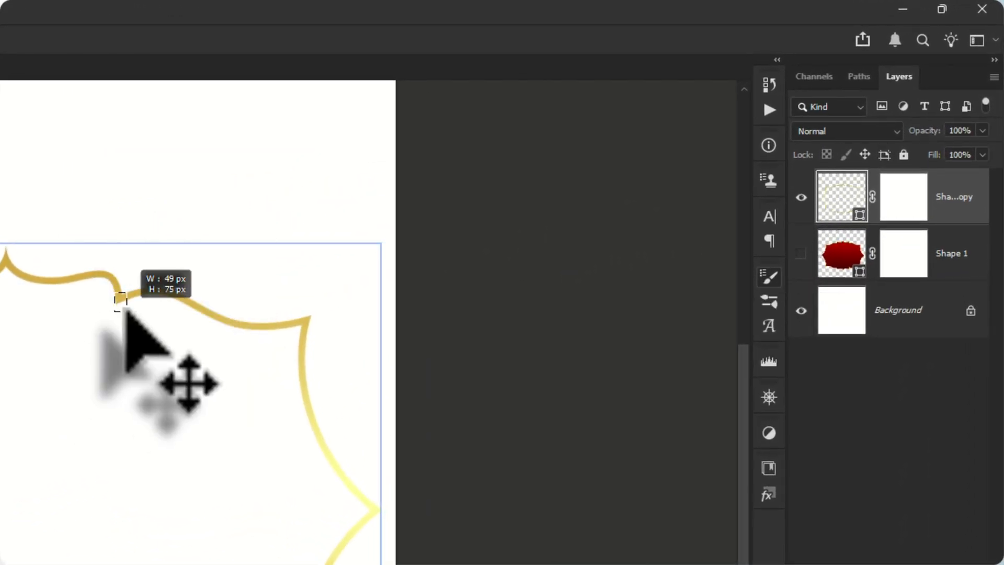
{"action": "left_click_drag", "start_coordinate": [126, 310], "coordinate": [127, 311]}
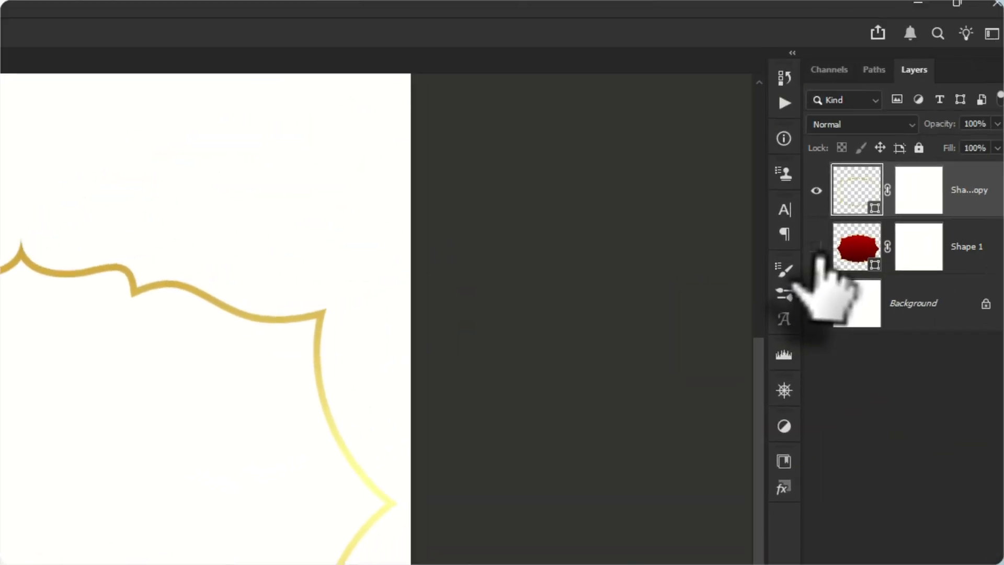
{"action": "left_click", "coordinate": [815, 242]}
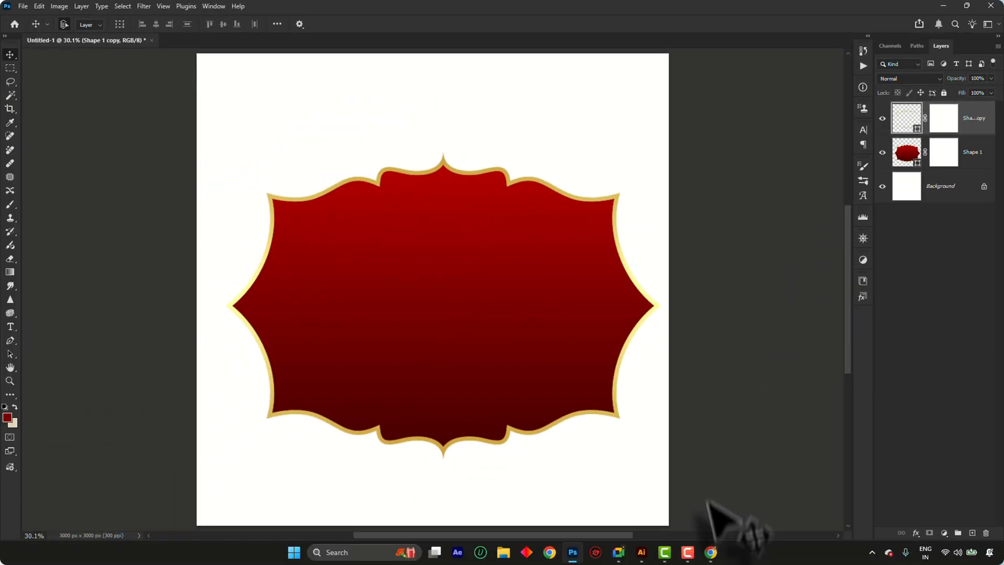
Switch to Illustrator and delete the plain label shape copy from the lower part of the artboard
{"action": "left_click", "coordinate": [641, 552]}
{"action": "scroll", "coordinate": [456, 222], "scroll_direction": "down", "scroll_amount": 2}
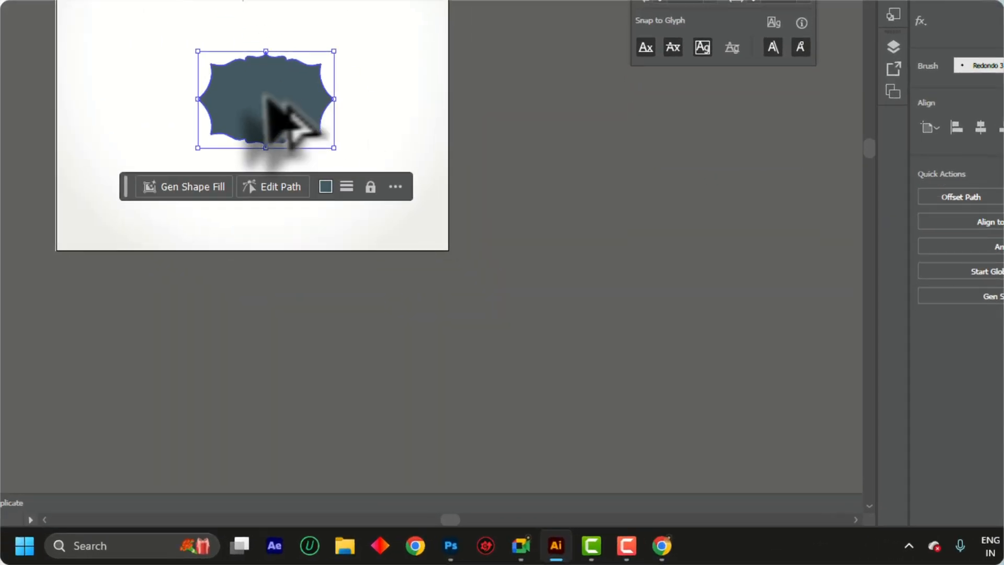
{"action": "left_click_drag", "start_coordinate": [439, 240], "coordinate": [217, 142]}
{"action": "key", "text": "Delete"}
Place a point text object in the blank area below the vintage label and set its font to DGCally-19
{"action": "scroll", "coordinate": [621, 306], "scroll_direction": "up", "scroll_amount": 2}
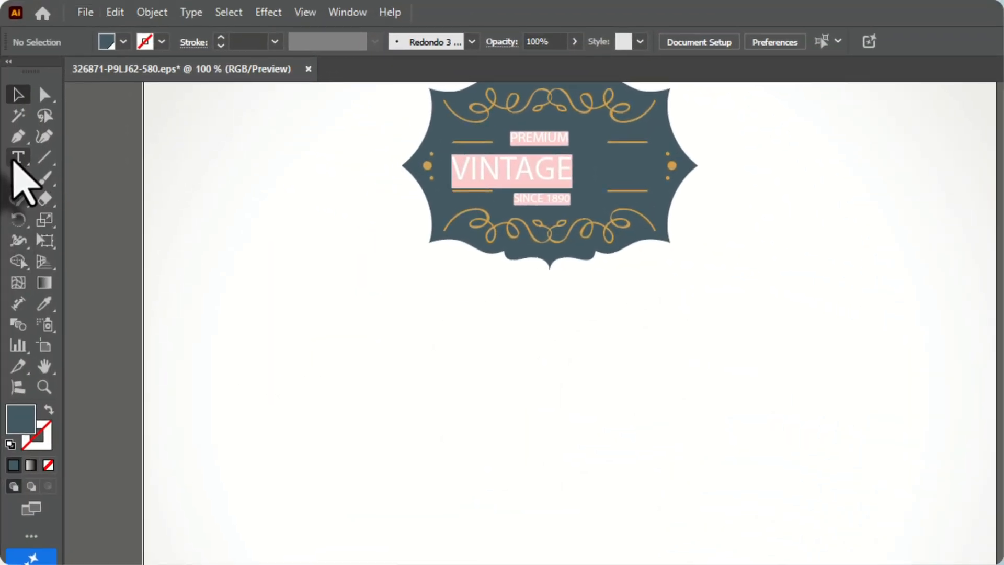
{"action": "left_click", "coordinate": [17, 157]}
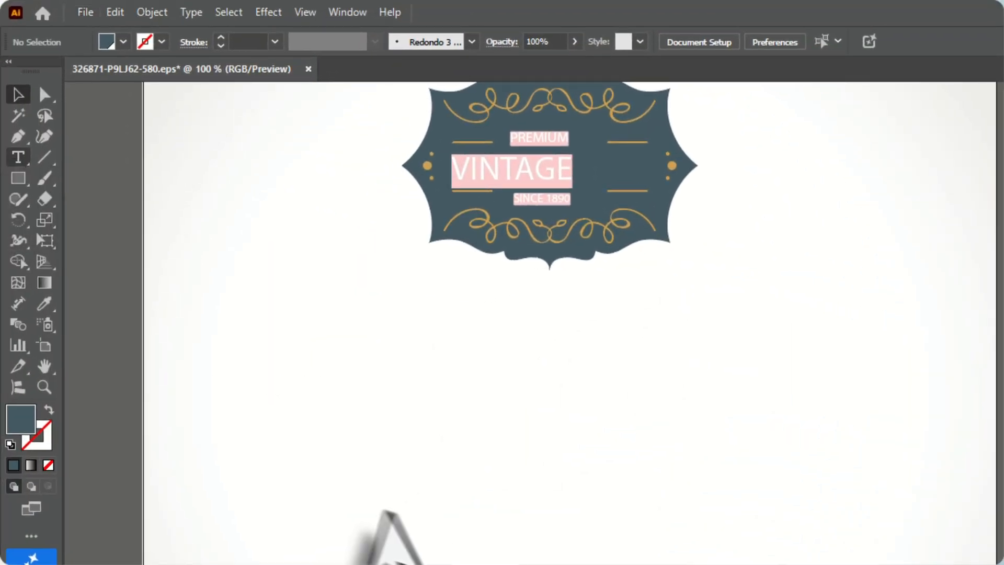
{"action": "left_click", "coordinate": [393, 513]}
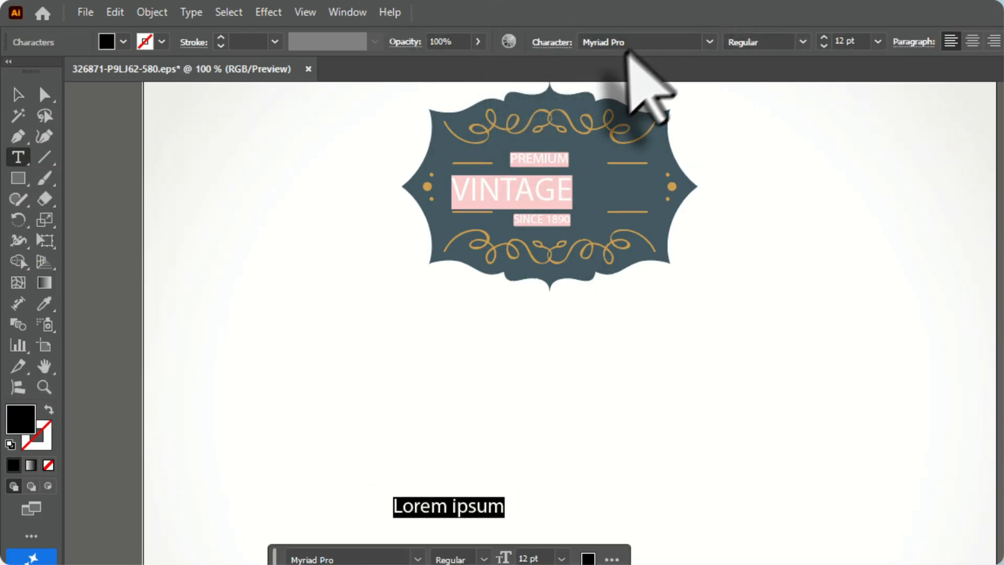
{"action": "left_click", "coordinate": [708, 42]}
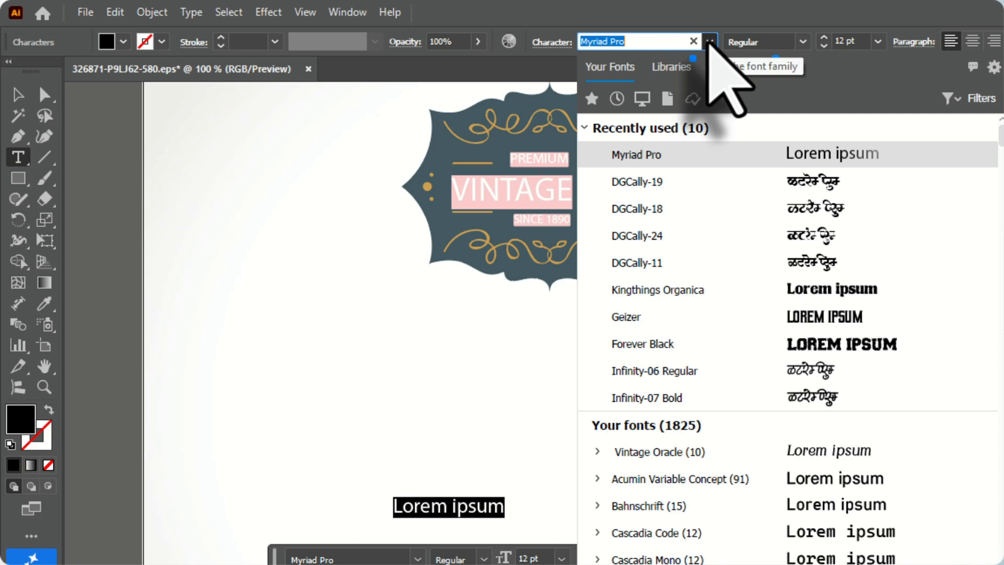
{"action": "left_click", "coordinate": [749, 182]}
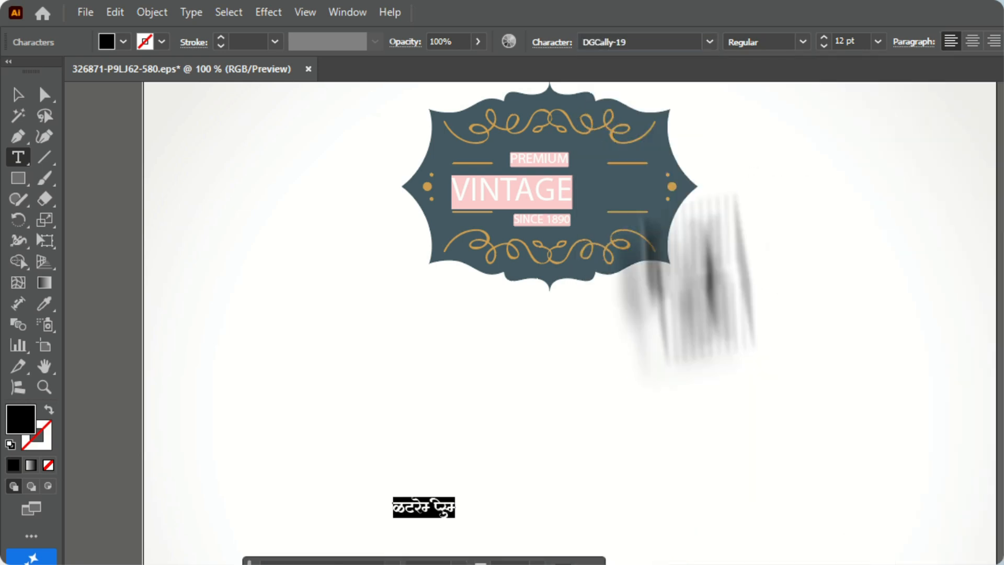
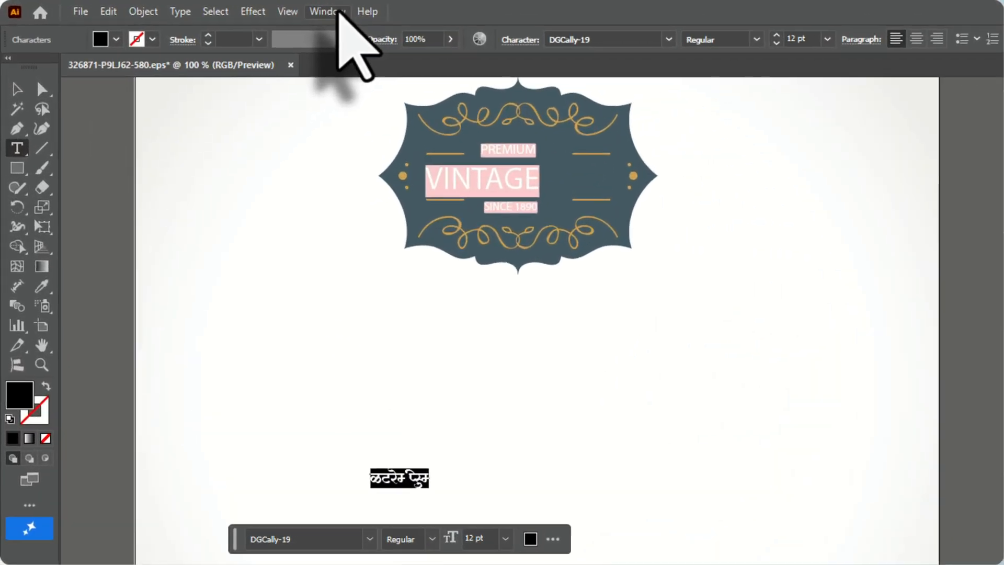
Choose the Essentials Classic workspace
{"action": "left_click", "coordinate": [208, 8]}
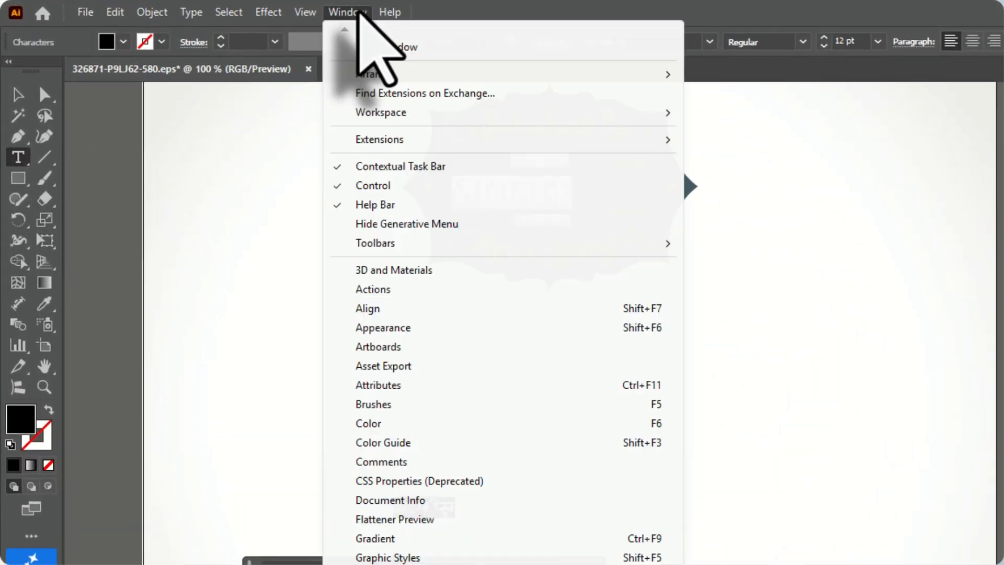
{"action": "mouse_move", "coordinate": [432, 111]}
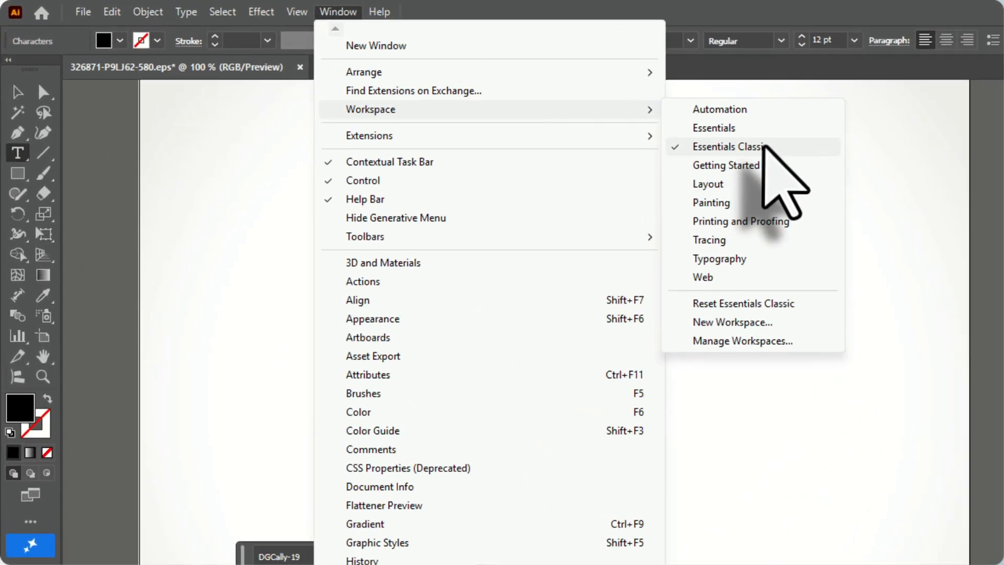
{"action": "left_click", "coordinate": [462, 91]}
Increase the font size of the placeholder text below the label to 59 pt
{"action": "scroll", "coordinate": [627, 334], "scroll_direction": "down", "scroll_amount": 2}
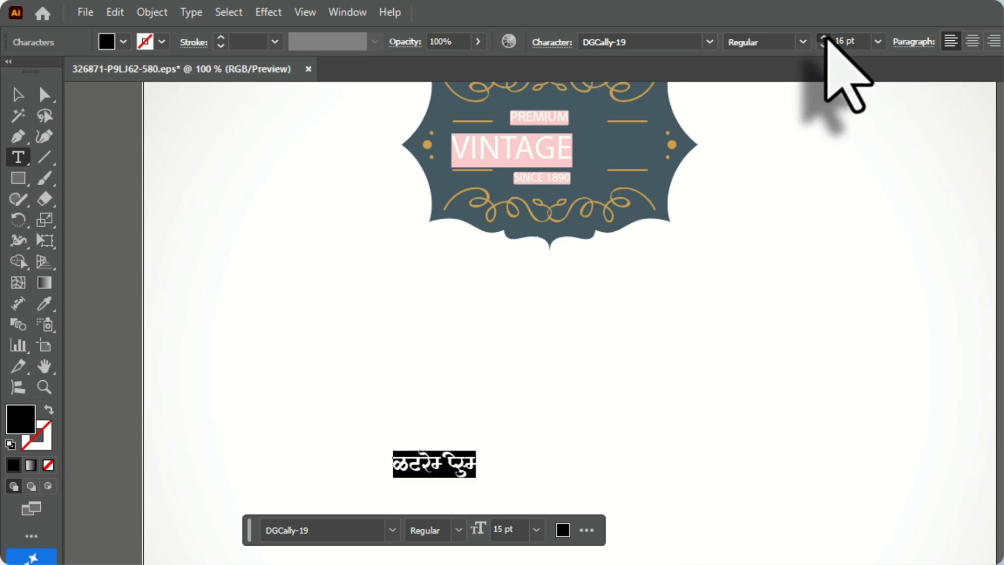
{"action": "left_click", "coordinate": [823, 38]}
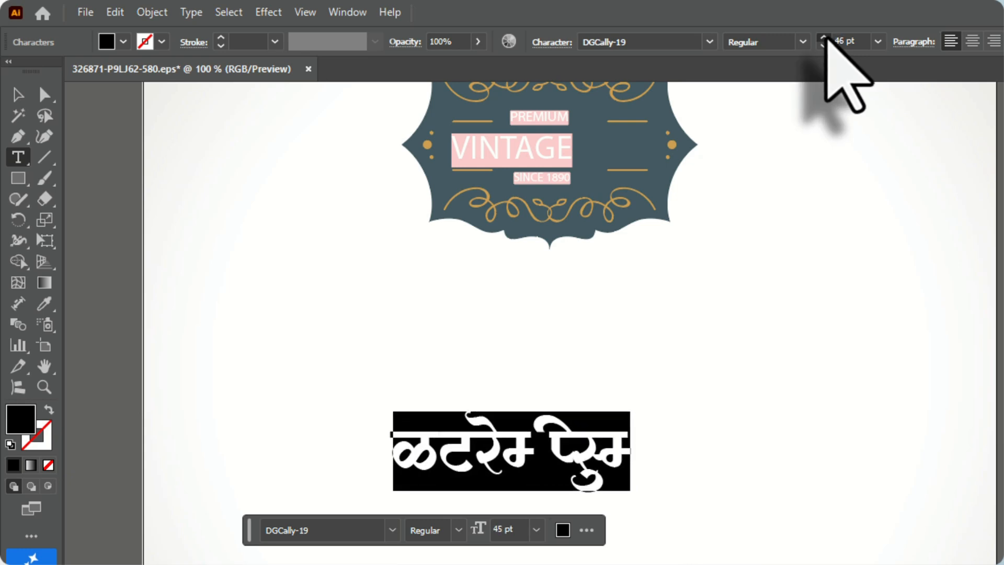
{"action": "left_click", "coordinate": [824, 38]}
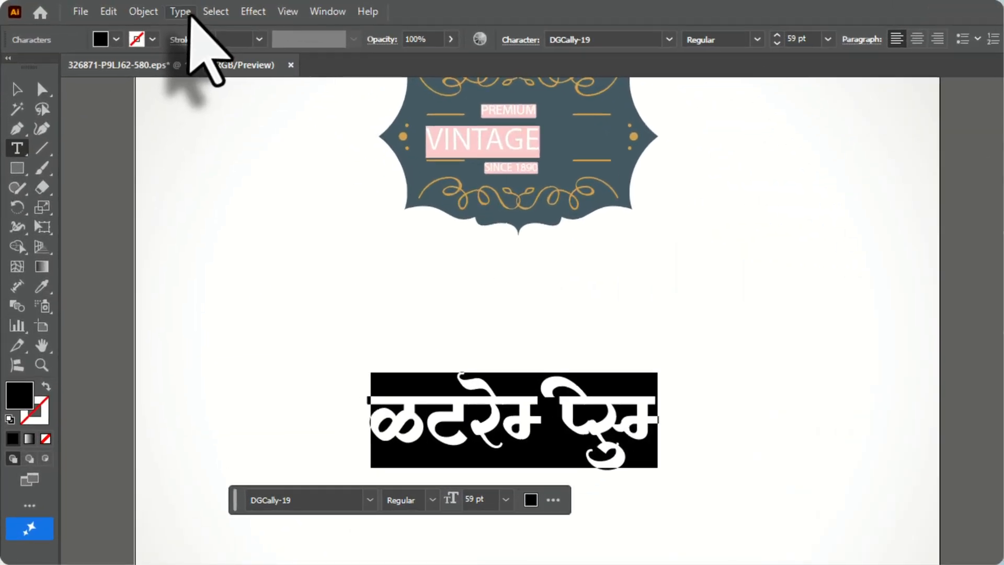
Open the Glyphs list for DGCally-19 and place it in the grey area beside the artboard
{"action": "left_click", "coordinate": [114, 8]}
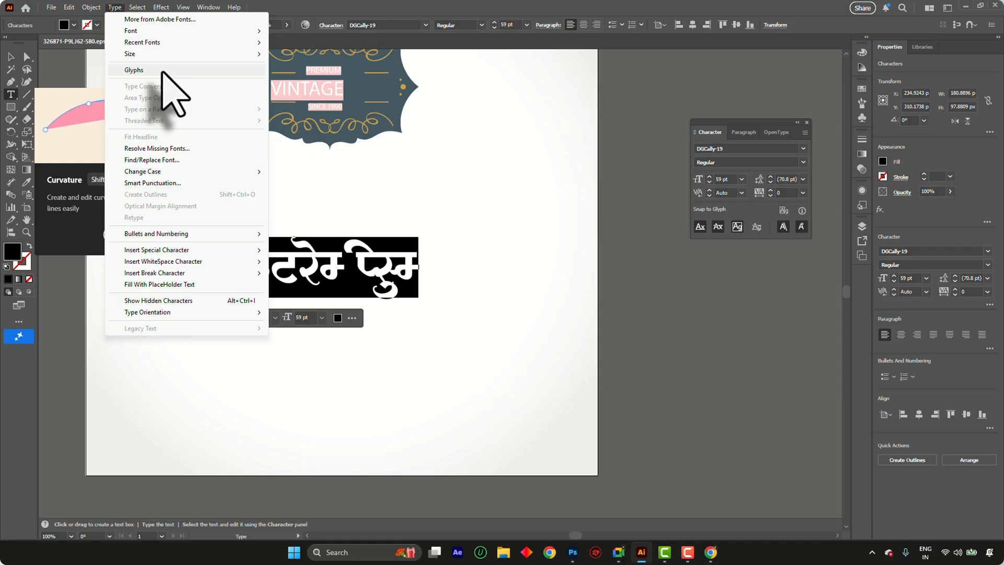
{"action": "left_click", "coordinate": [208, 7]}
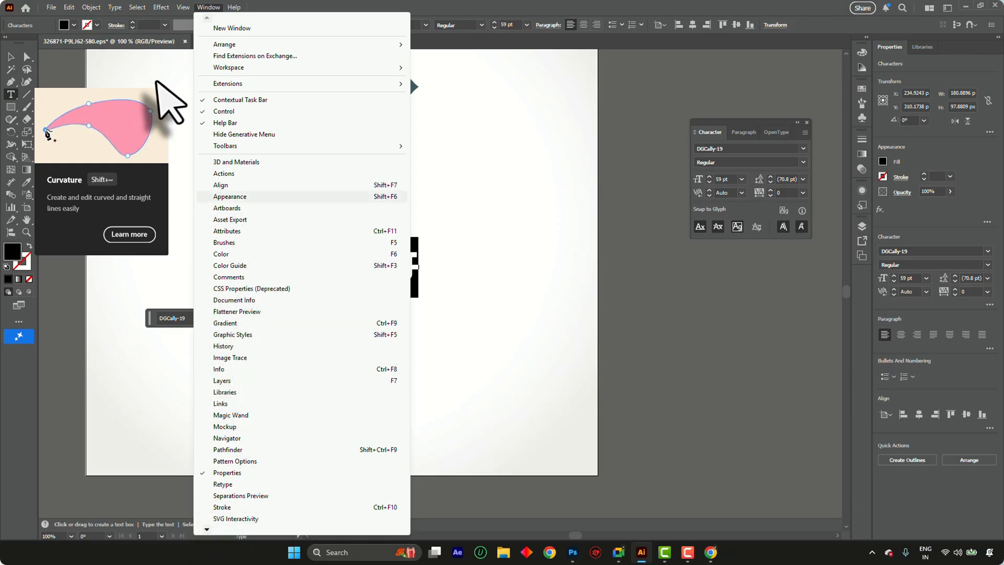
{"action": "left_click", "coordinate": [156, 82]}
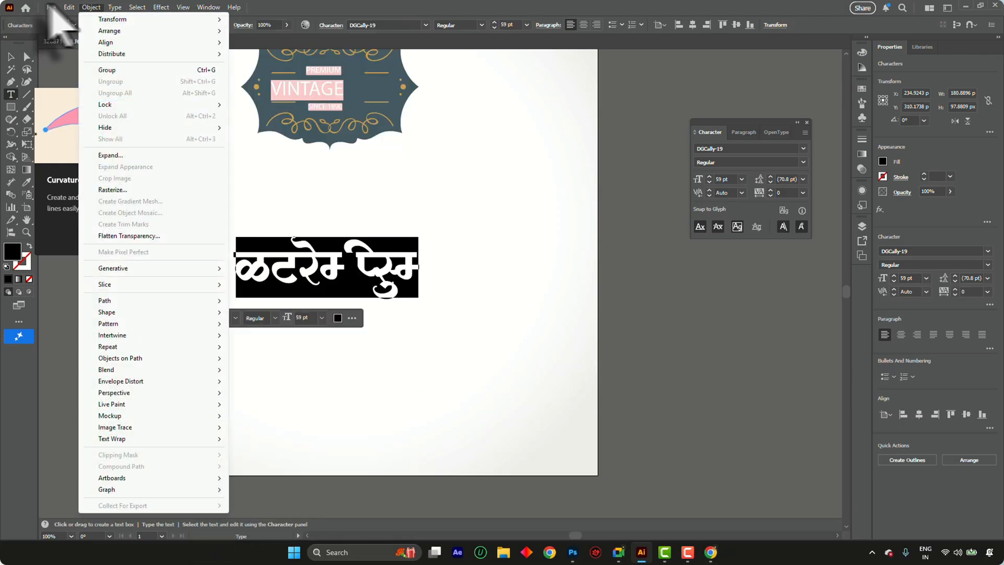
{"action": "mouse_move", "coordinate": [110, 7]}
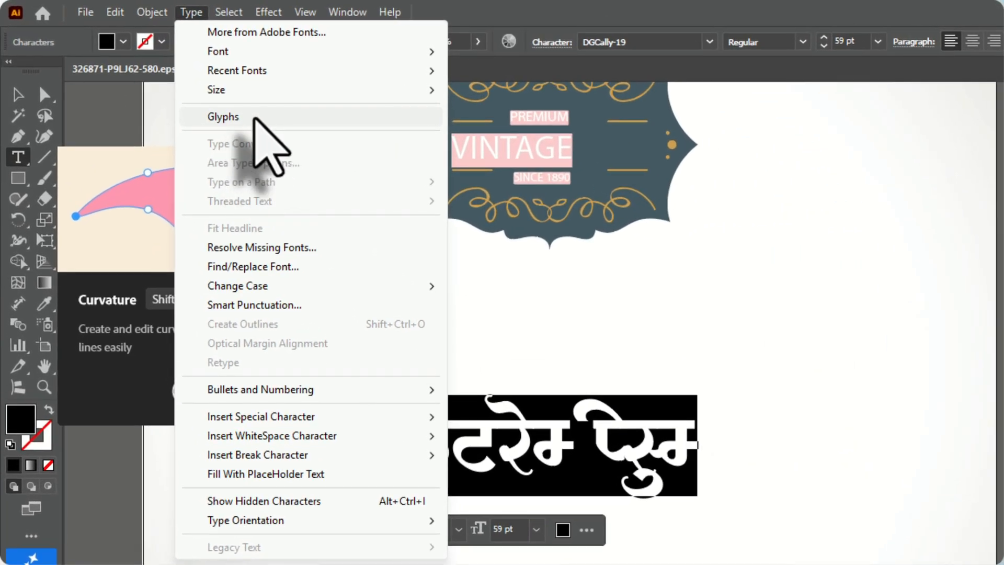
{"action": "left_click", "coordinate": [152, 70]}
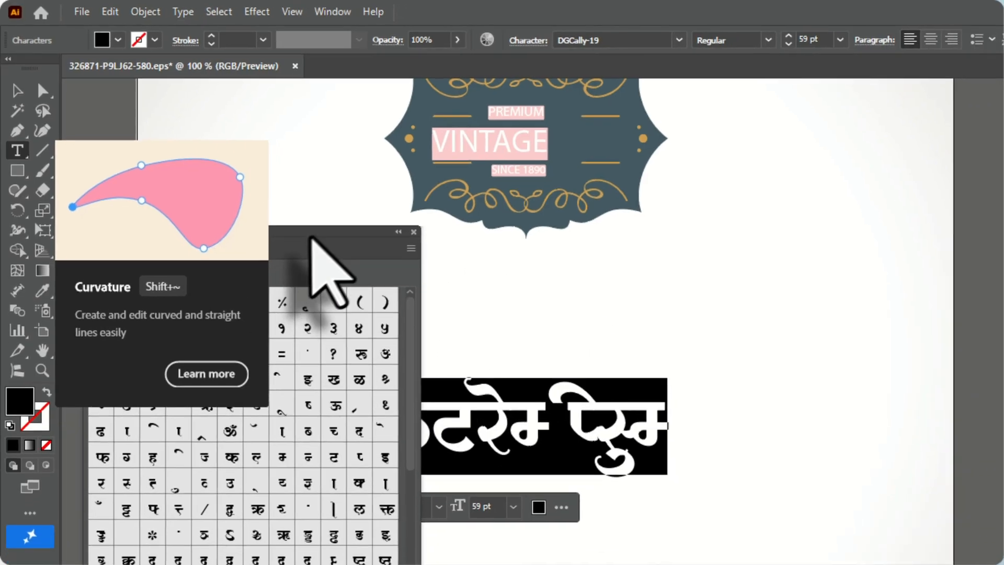
{"action": "left_click_drag", "start_coordinate": [309, 233], "coordinate": [706, 75]}
Enlarge the glyph previews of the DGCally-19 font to four per row
{"action": "left_click", "coordinate": [764, 123]}
{"action": "left_click", "coordinate": [807, 123]}
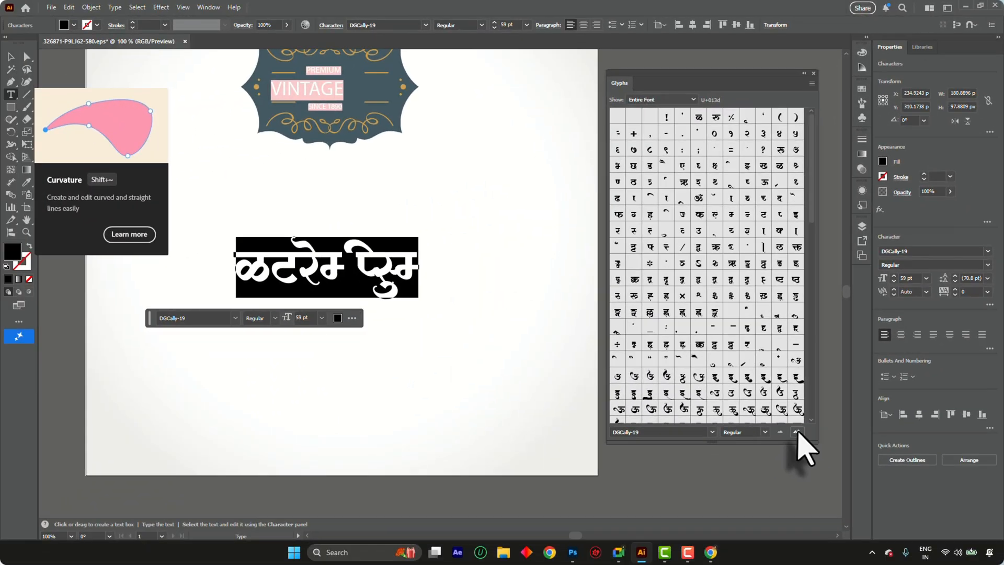
{"action": "left_click", "coordinate": [796, 432]}
{"action": "scroll", "coordinate": [691, 215], "scroll_direction": "down", "scroll_amount": 10}
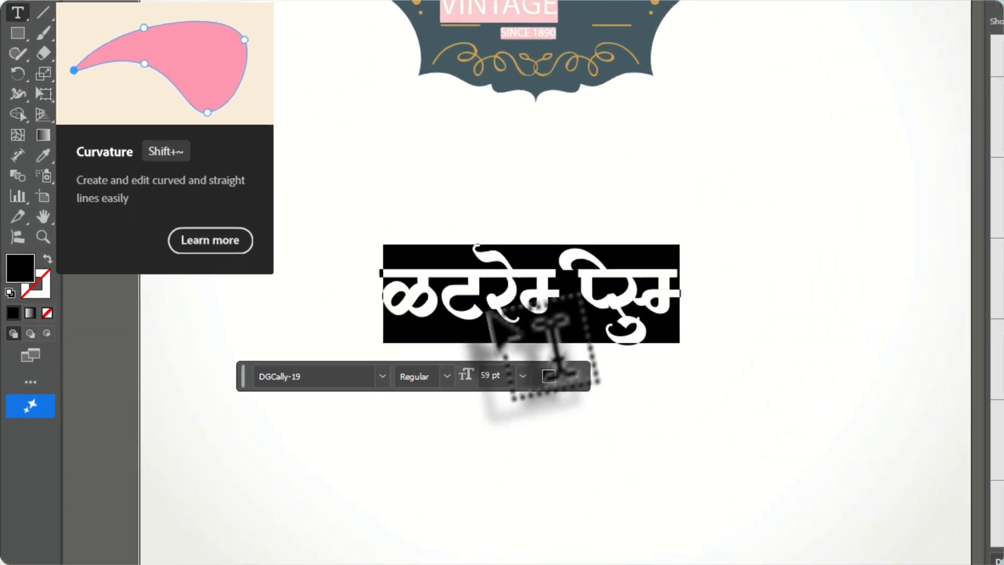
Replace the whole placeholder text with the letter द
{"action": "left_click", "coordinate": [301, 279]}
{"action": "key", "text": "ctrl+a"}
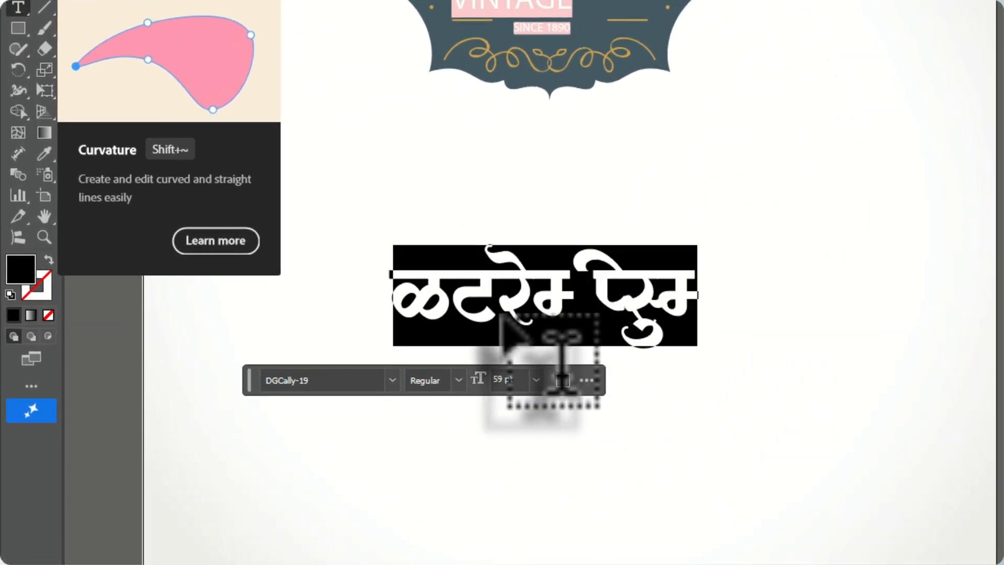
{"action": "type", "text": "द"}
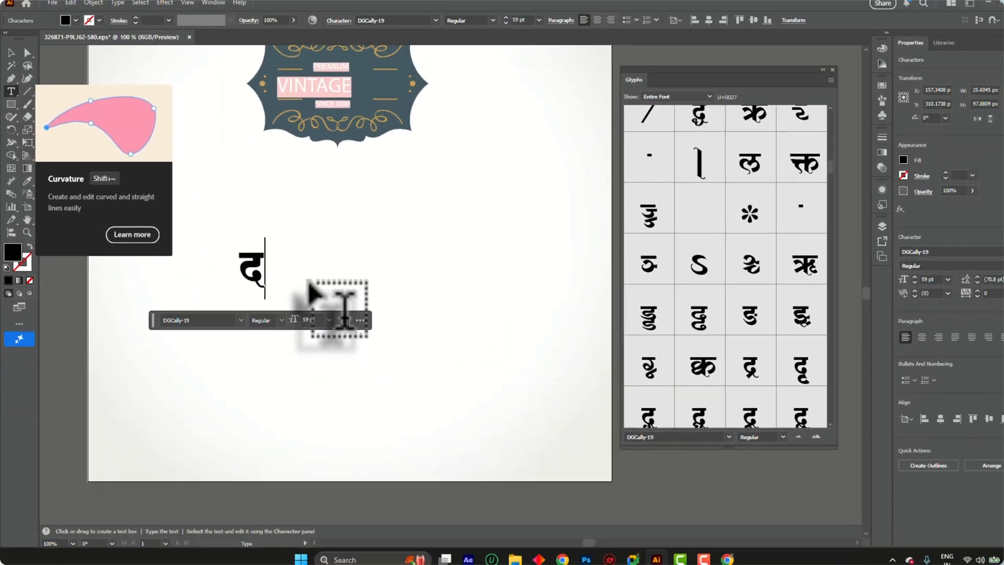
Swap the letter द for its alternate DGCally-19 glyph with a thick curl beneath it
{"action": "key", "text": "ctrl+a"}
{"action": "scroll", "coordinate": [698, 262], "scroll_direction": "down", "scroll_amount": 5}
{"action": "scroll", "coordinate": [699, 261], "scroll_direction": "down", "scroll_amount": 10}
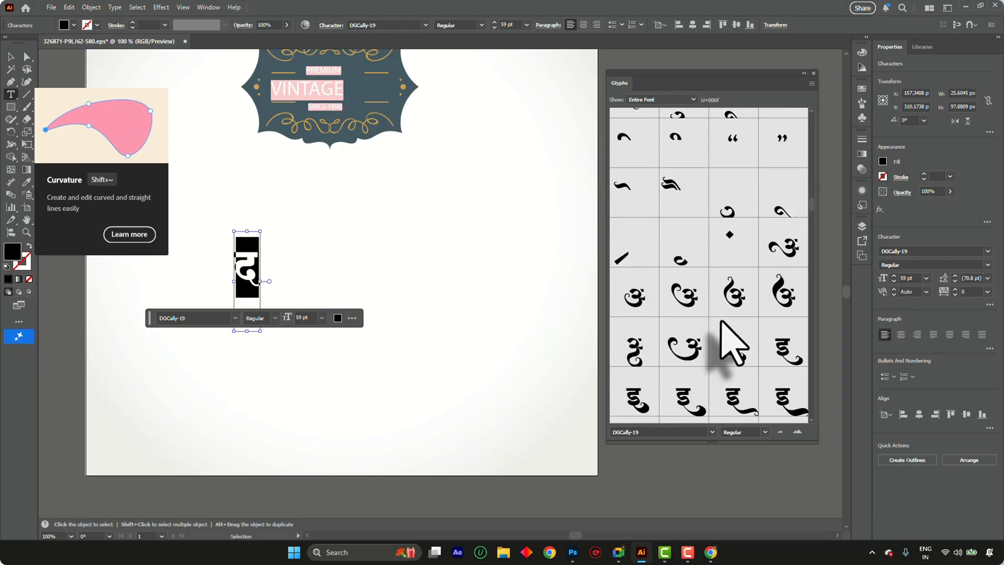
{"action": "scroll", "coordinate": [721, 320], "scroll_direction": "up", "scroll_amount": 2}
{"action": "scroll", "coordinate": [716, 272], "scroll_direction": "down", "scroll_amount": 10}
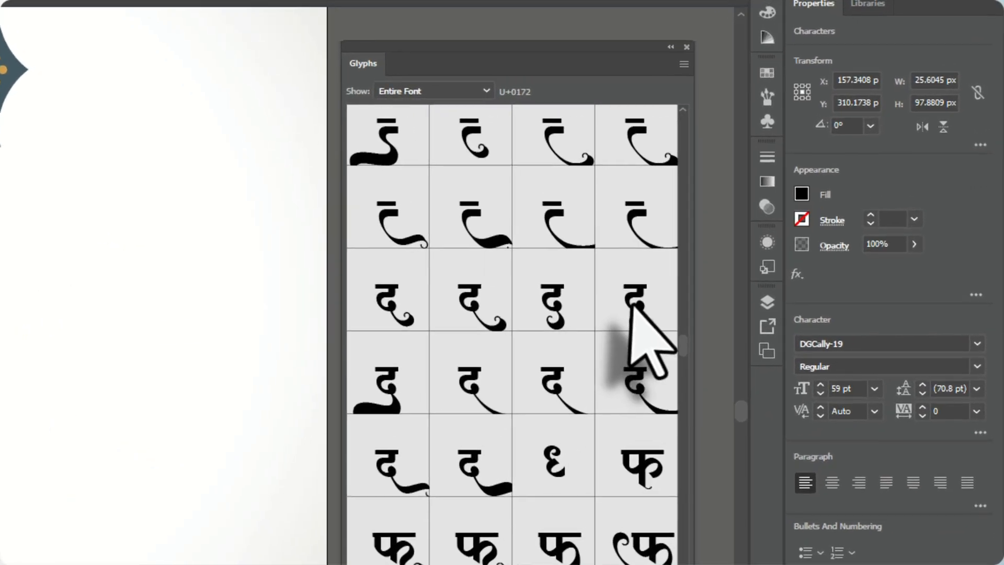
{"action": "double_click", "coordinate": [778, 222]}
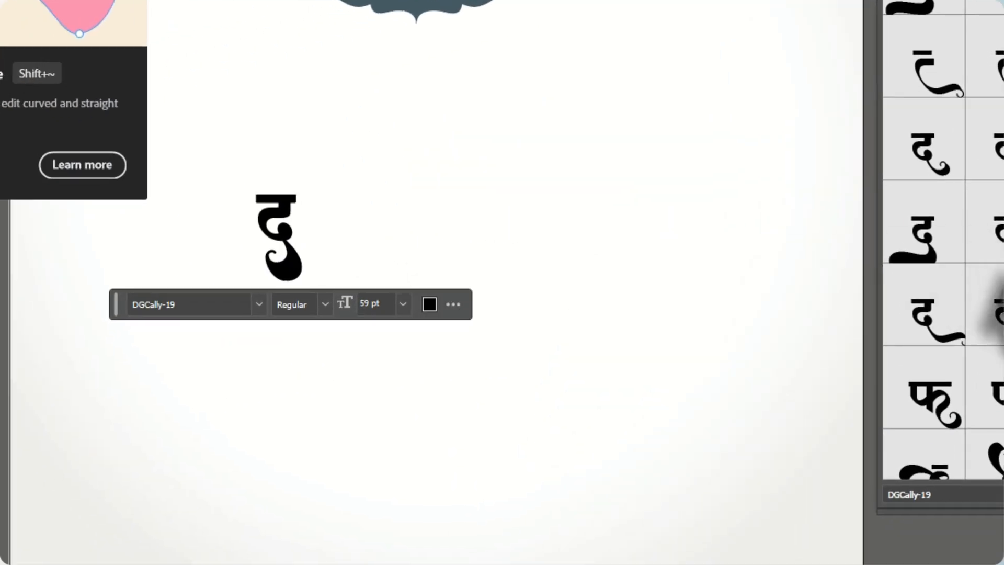
Try two swash-tailed क्ष glyphs after द, undoing each one
{"action": "scroll", "coordinate": [941, 241], "scroll_direction": "down", "scroll_amount": 15}
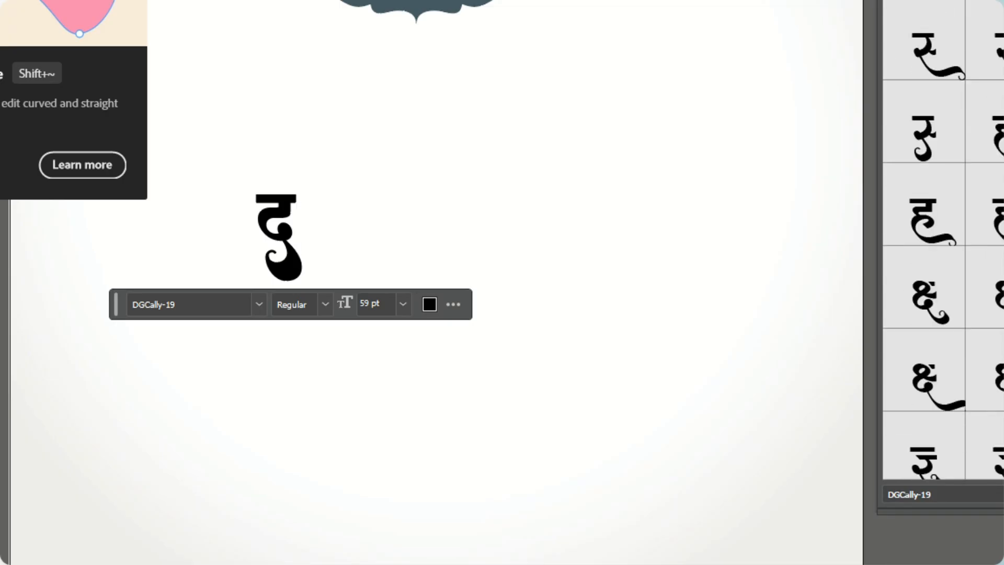
{"action": "scroll", "coordinate": [941, 241], "scroll_direction": "down", "scroll_amount": 3}
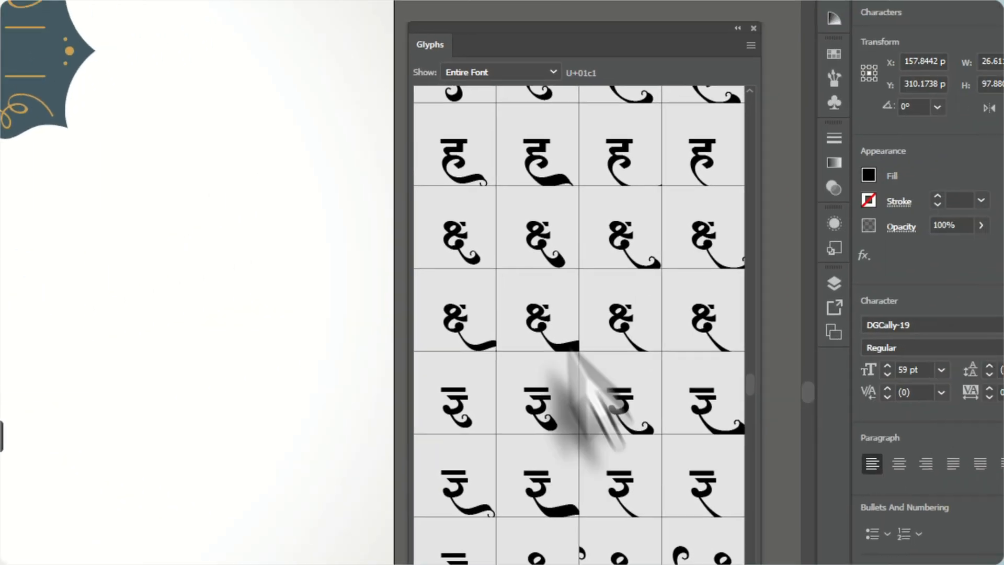
{"action": "double_click", "coordinate": [995, 180]}
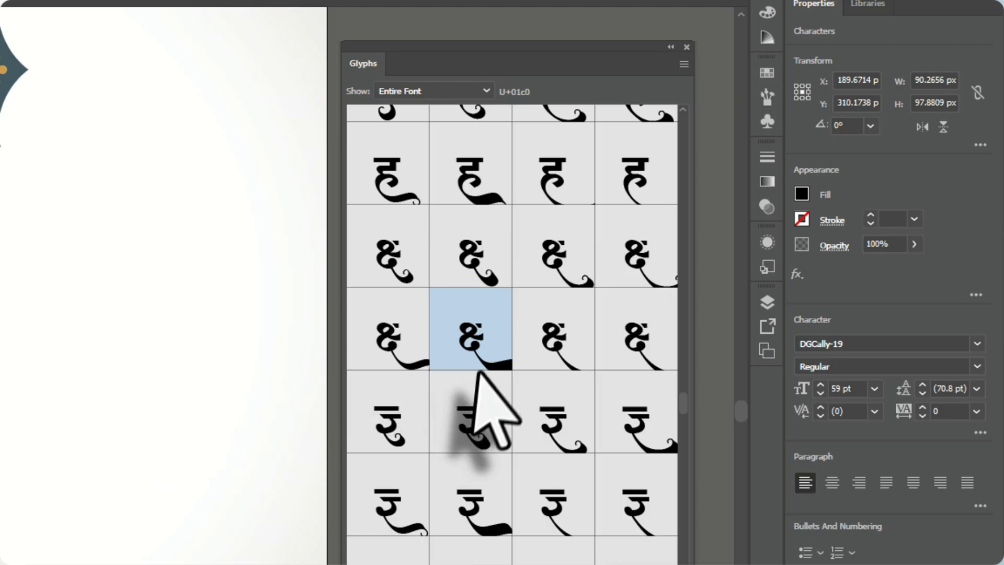
{"action": "key", "text": "ctrl+z"}
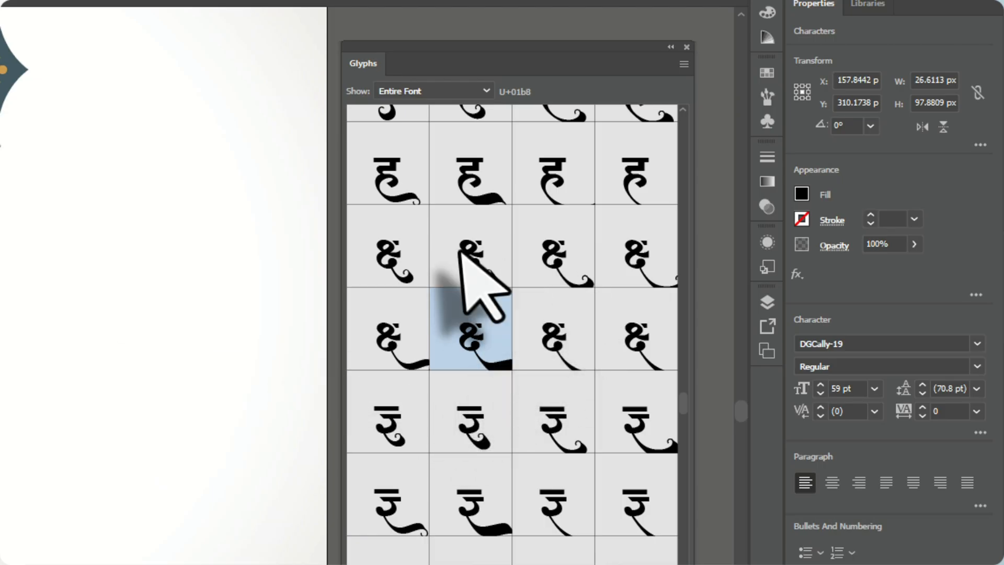
{"action": "double_click", "coordinate": [559, 343]}
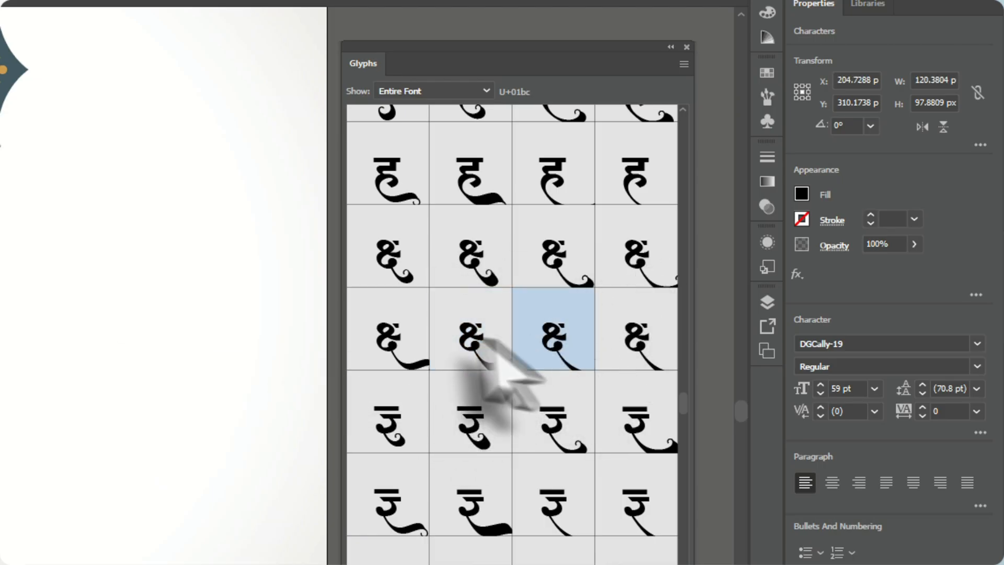
{"action": "key", "text": "ctrl+z"}
Add a क्ष glyph with a long curling tail after द, followed by a glyph with a thick upward swash
{"action": "double_click", "coordinate": [398, 323]}
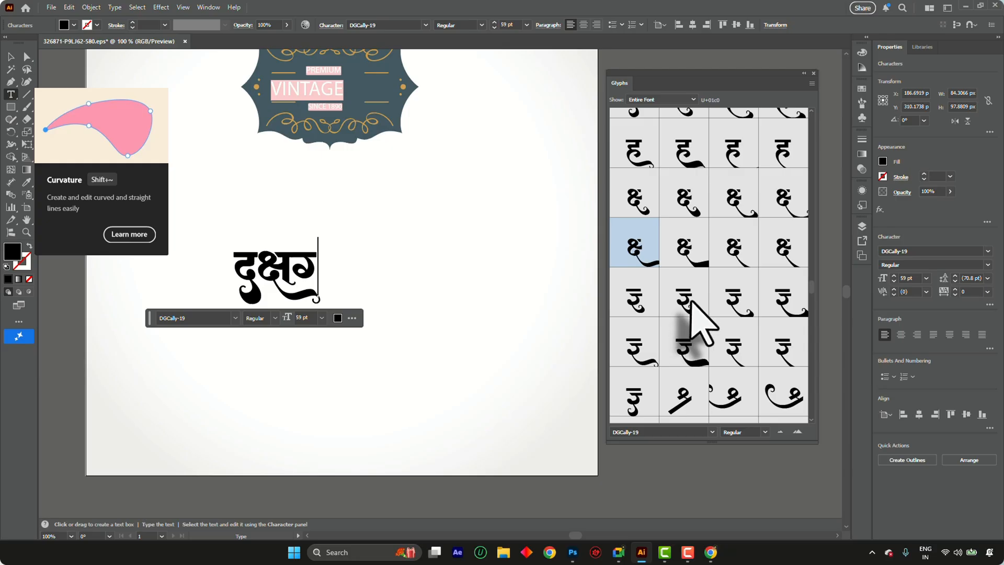
{"action": "scroll", "coordinate": [691, 302], "scroll_direction": "down", "scroll_amount": 10}
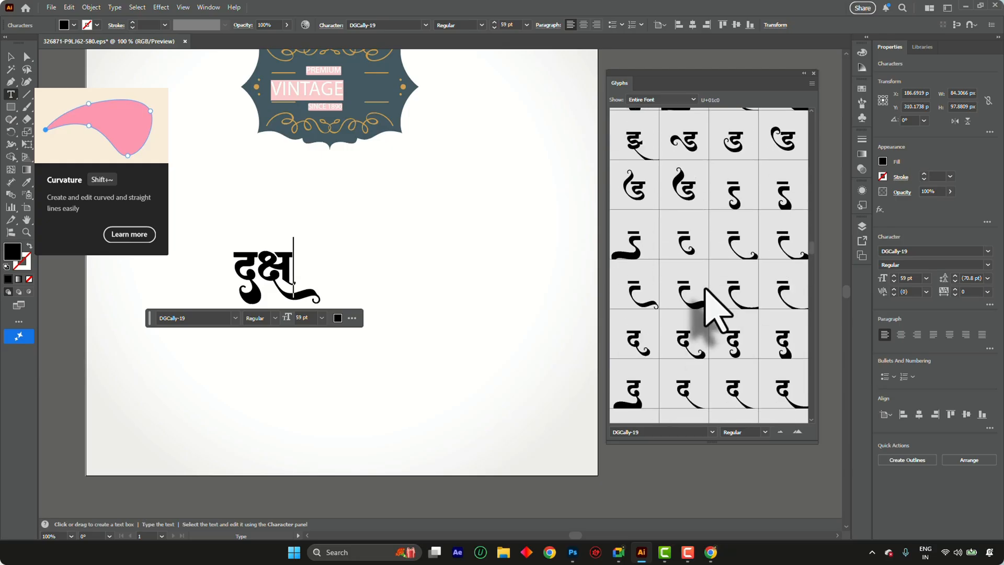
{"action": "scroll", "coordinate": [737, 324], "scroll_direction": "up", "scroll_amount": 5}
{"action": "double_click", "coordinate": [779, 201]}
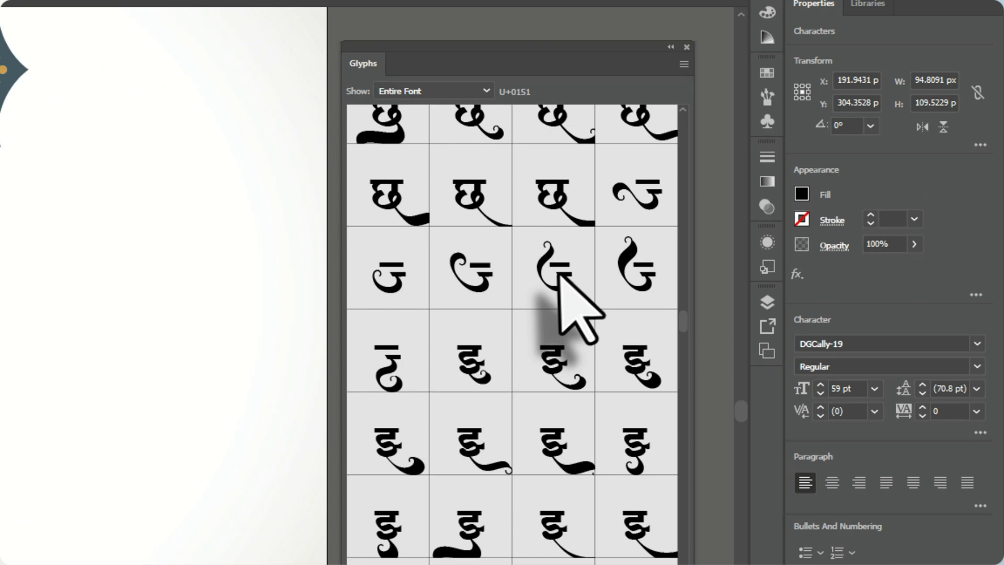
Complete the lettering with a left-curled ज glyph and the letters ना, and finish editing the text
{"action": "left_click", "coordinate": [559, 274]}
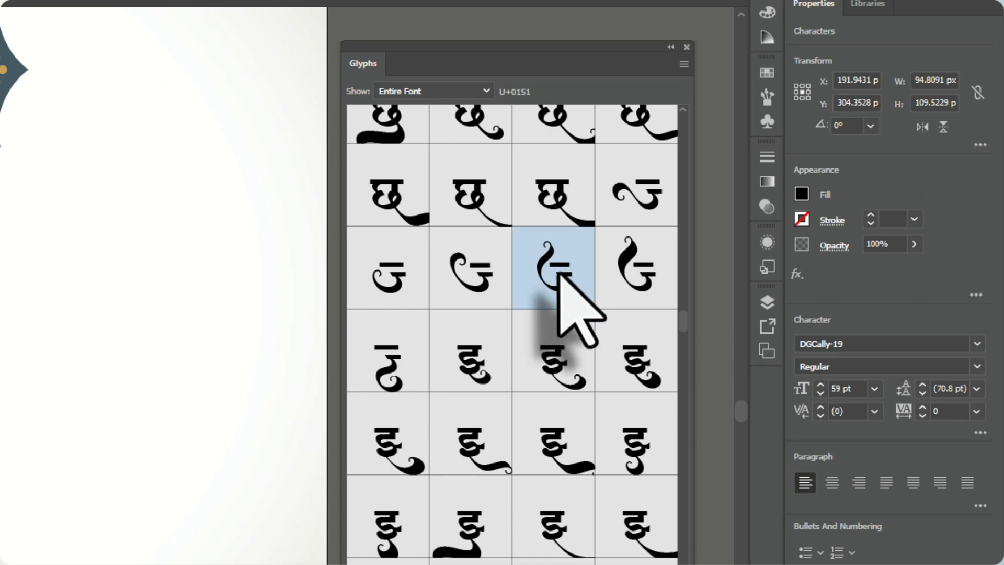
{"action": "double_click", "coordinate": [559, 274]}
{"action": "left_click_drag", "start_coordinate": [379, 284], "coordinate": [285, 337]}
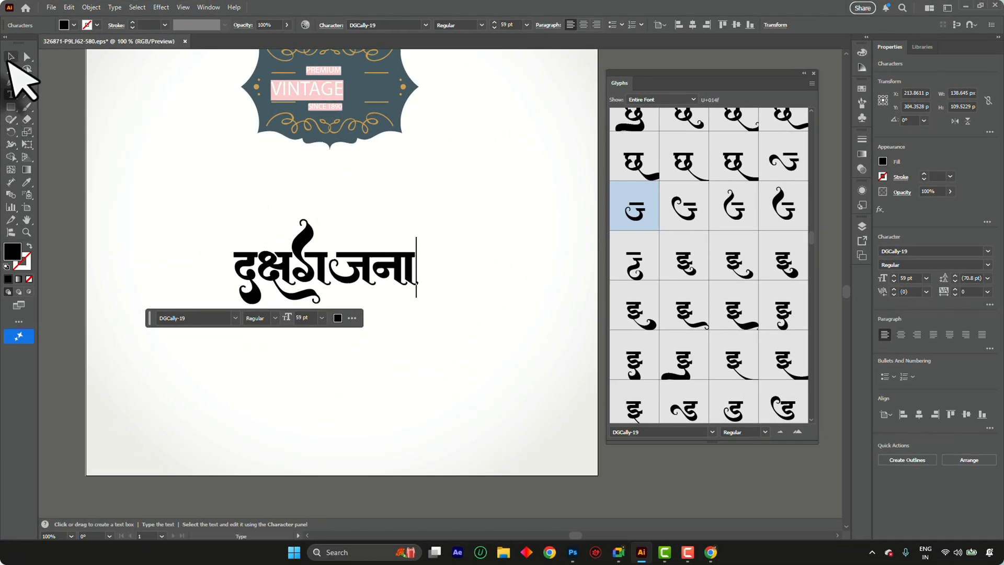
{"action": "left_click", "coordinate": [11, 56]}
Insert the short headline glyph with the slanted left end before द at the start of the lettering
{"action": "key", "text": "t"}
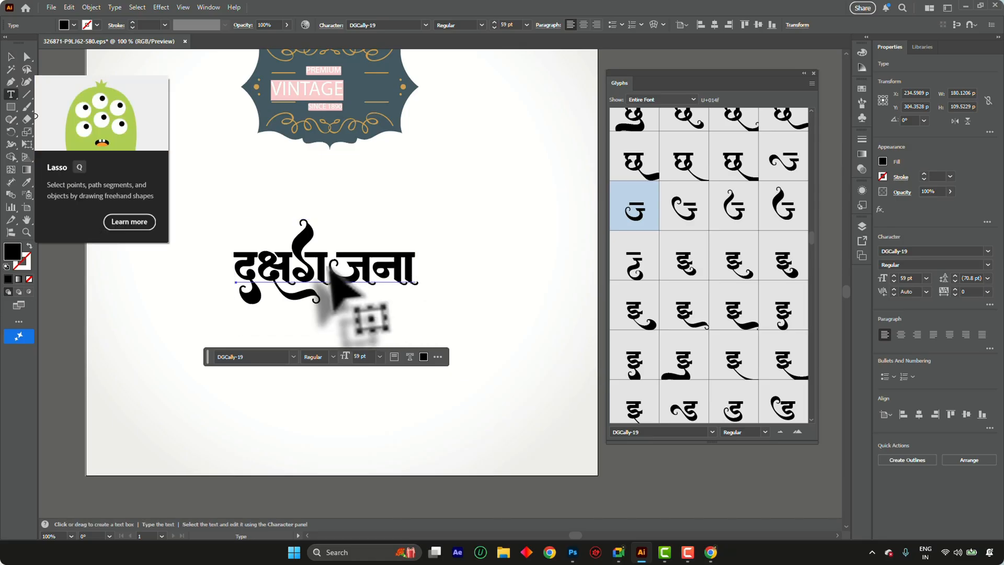
{"action": "scroll", "coordinate": [405, 256], "scroll_direction": "up", "scroll_amount": 5}
{"action": "scroll", "coordinate": [488, 291], "scroll_direction": "down", "scroll_amount": 5}
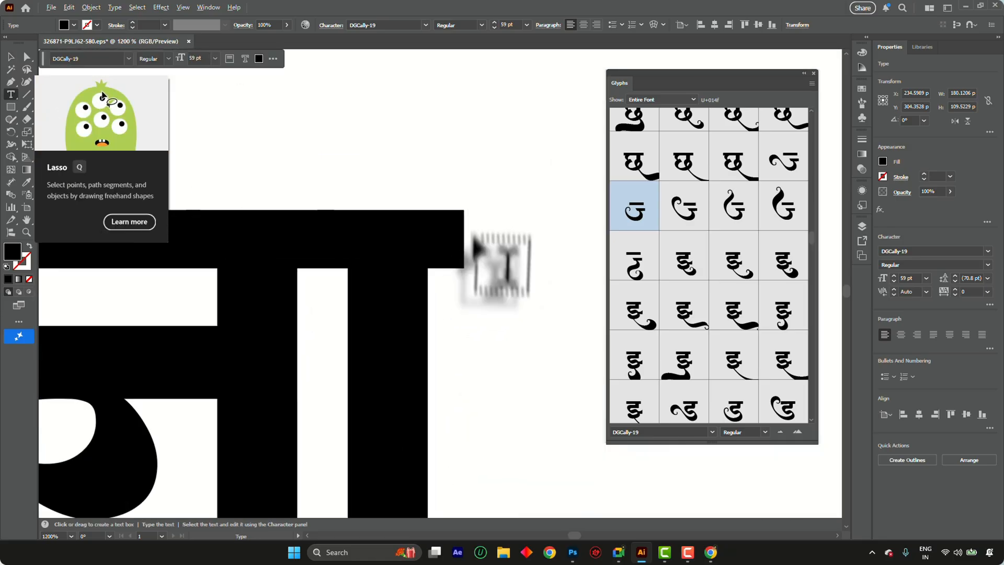
{"action": "scroll", "coordinate": [327, 232], "scroll_direction": "up", "scroll_amount": 4}
{"action": "scroll", "coordinate": [279, 280], "scroll_direction": "down", "scroll_amount": 5}
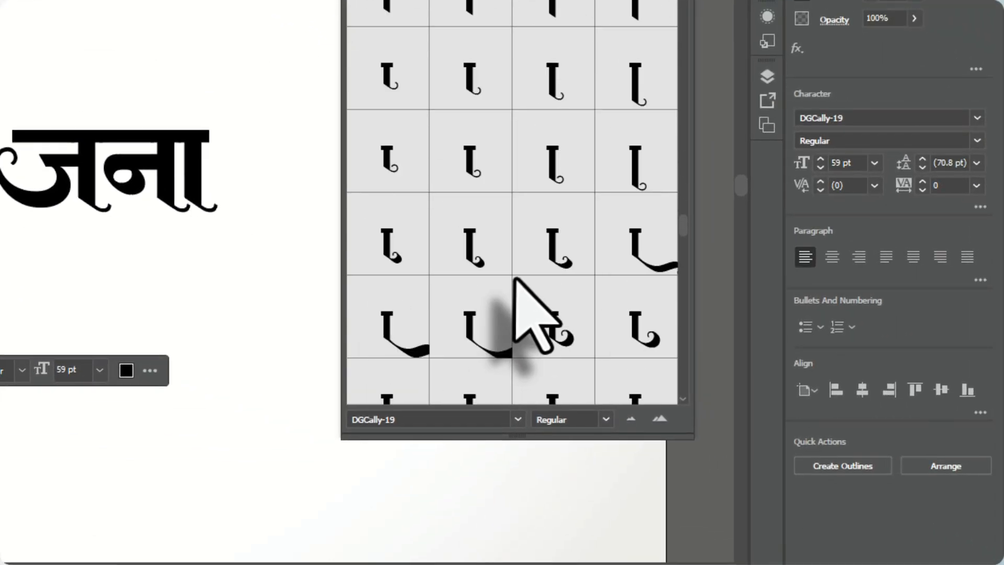
{"action": "scroll", "coordinate": [515, 280], "scroll_direction": "down", "scroll_amount": 10}
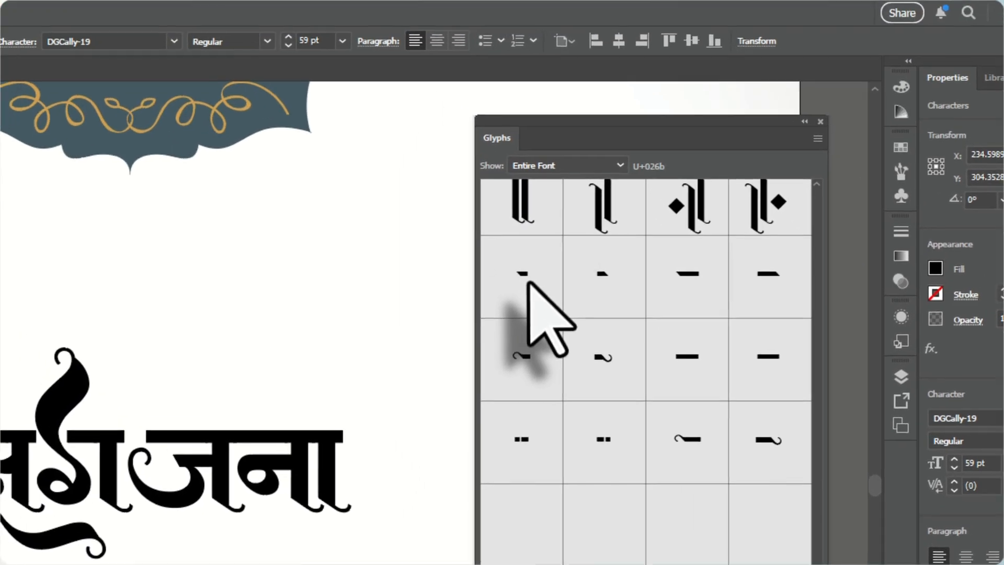
{"action": "double_click", "coordinate": [391, 128]}
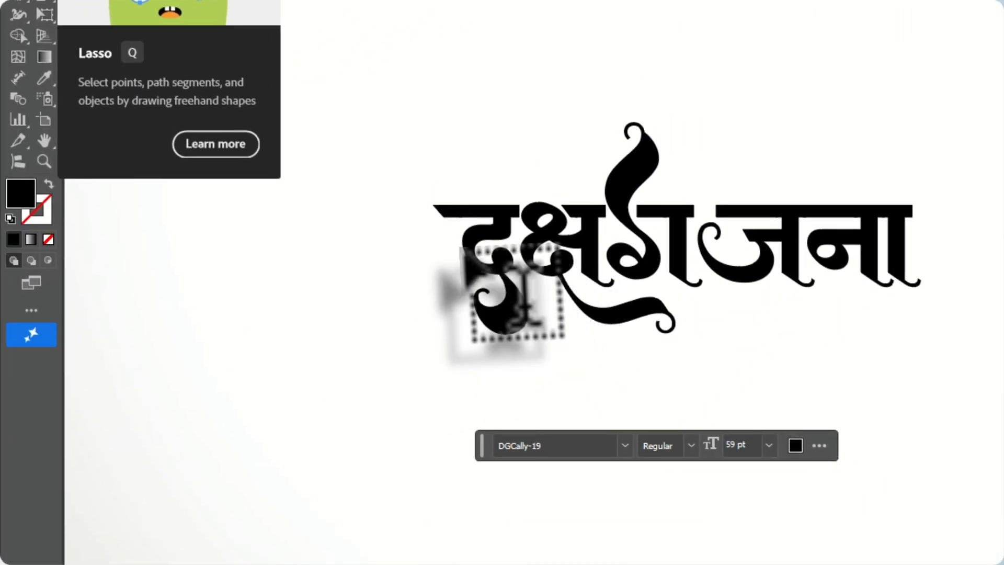
Tighten the kerning between the slanted headline glyph and the letter द
{"action": "scroll", "coordinate": [465, 248], "scroll_direction": "up", "scroll_amount": 4}
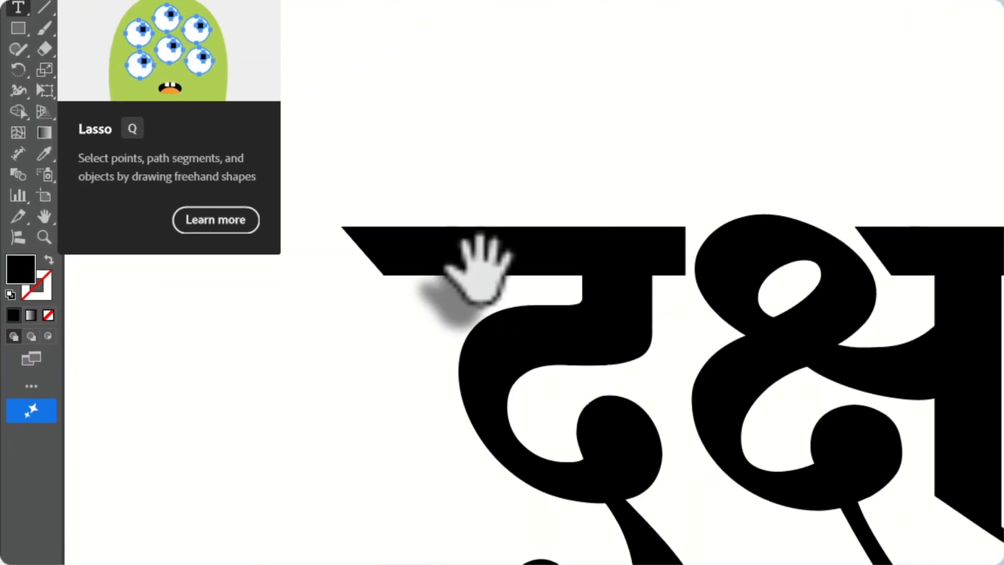
{"action": "key", "text": "alt+Left"}
{"action": "key", "text": "alt+Left"}
{"action": "key", "text": "alt+Left"}
{"action": "key", "text": "alt+Left"}
{"action": "key", "text": "alt+Left"}
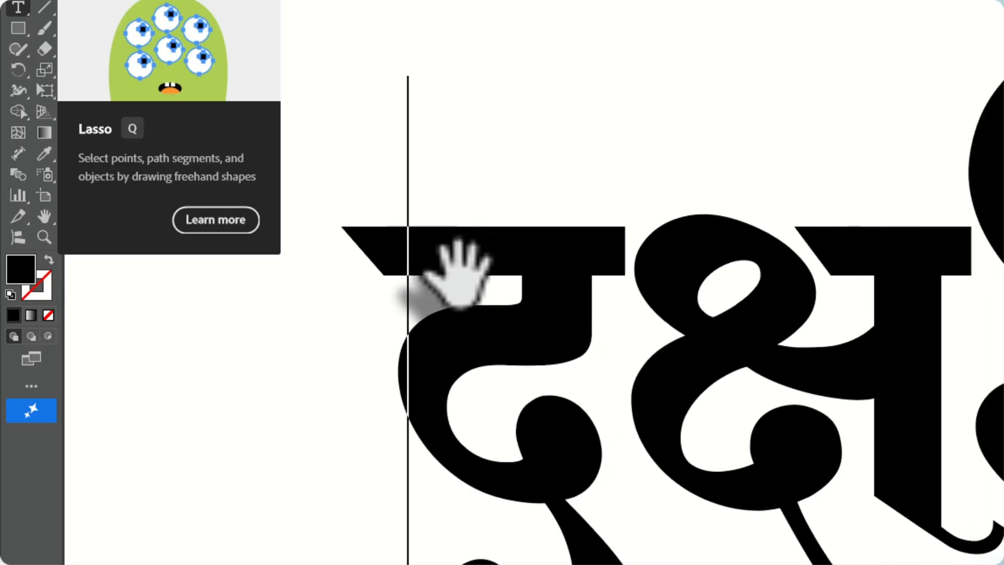
{"action": "scroll", "coordinate": [457, 274], "scroll_direction": "down", "scroll_amount": 5}
{"action": "scroll", "coordinate": [716, 283], "scroll_direction": "up", "scroll_amount": 3}
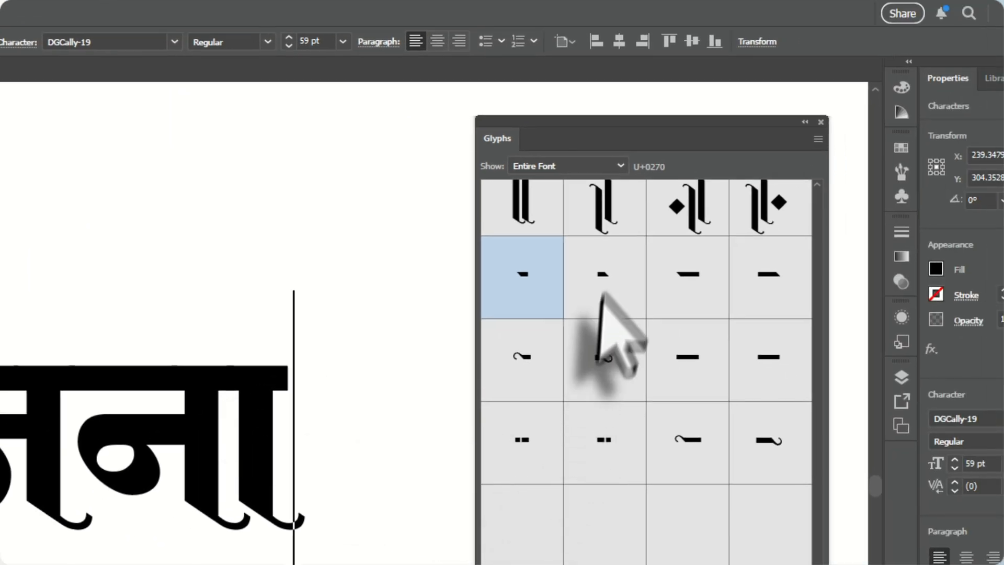
Add the short headline glyph with the slanted right end after ना and tighten its kerning to close the lettering
{"action": "double_click", "coordinate": [614, 306]}
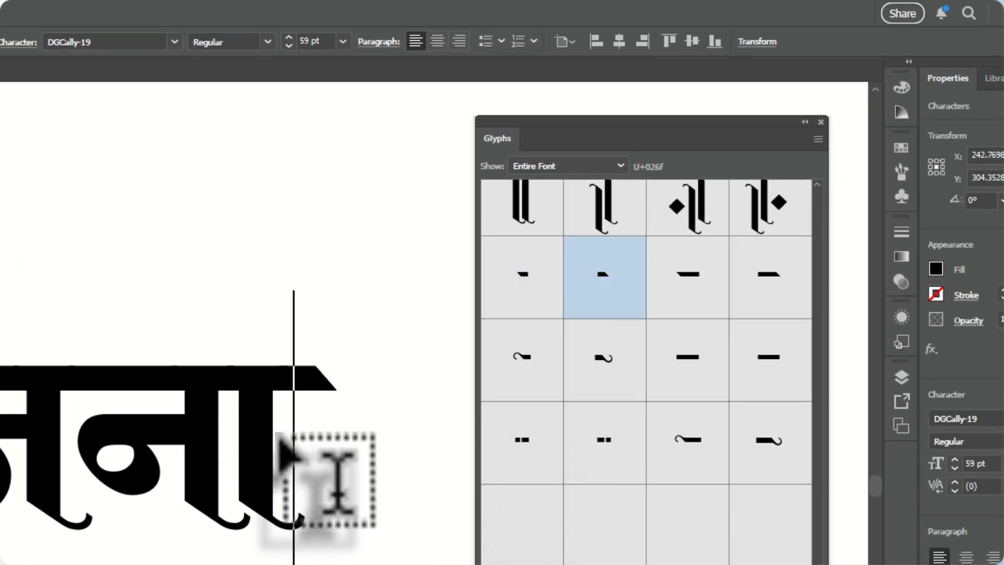
{"action": "scroll", "coordinate": [328, 433], "scroll_direction": "down", "scroll_amount": 2}
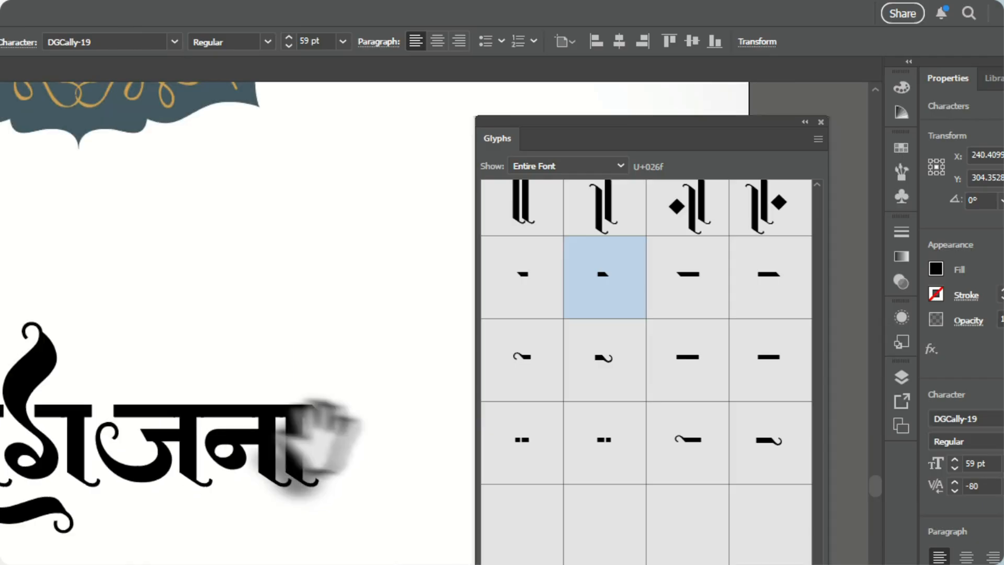
{"action": "scroll", "coordinate": [166, 392], "scroll_direction": "down", "scroll_amount": 1}
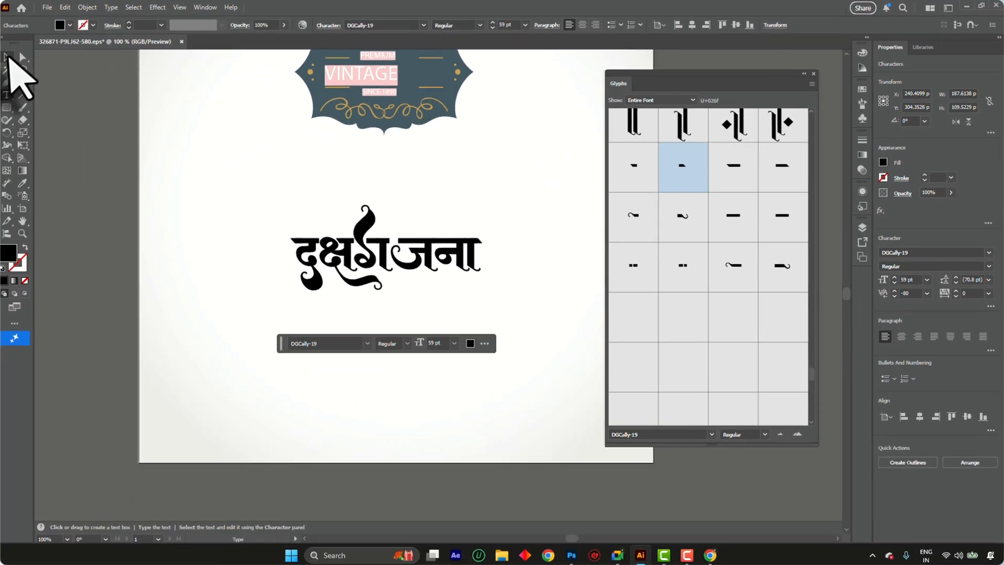
{"action": "left_click", "coordinate": [7, 56]}
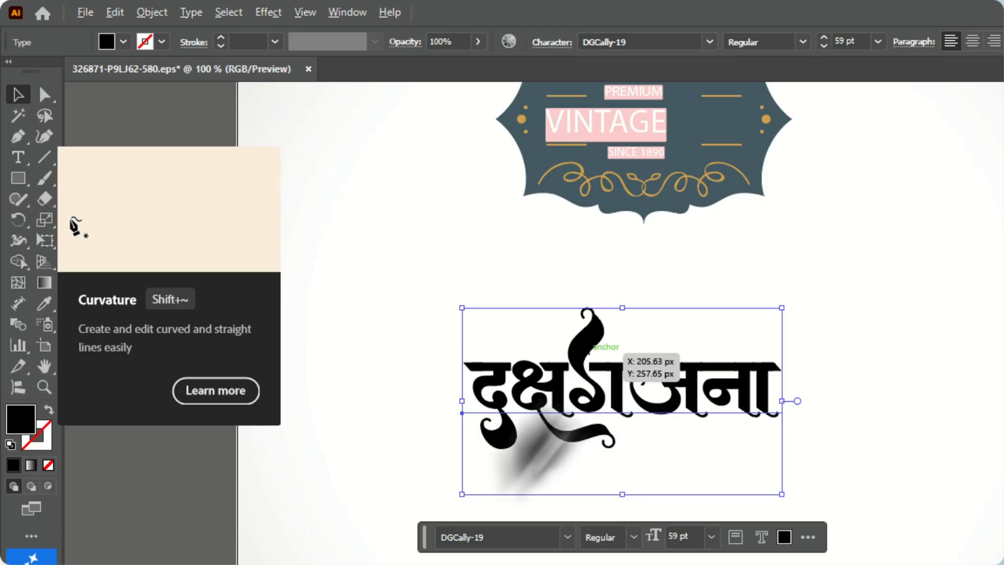
Keep a spare copy of the lettering lower on the artboard and reposition the main one beneath the blue vintage label
{"action": "left_click_drag", "start_coordinate": [601, 391], "coordinate": [675, 413]}
{"action": "scroll", "coordinate": [684, 402], "scroll_direction": "up", "scroll_amount": 1}
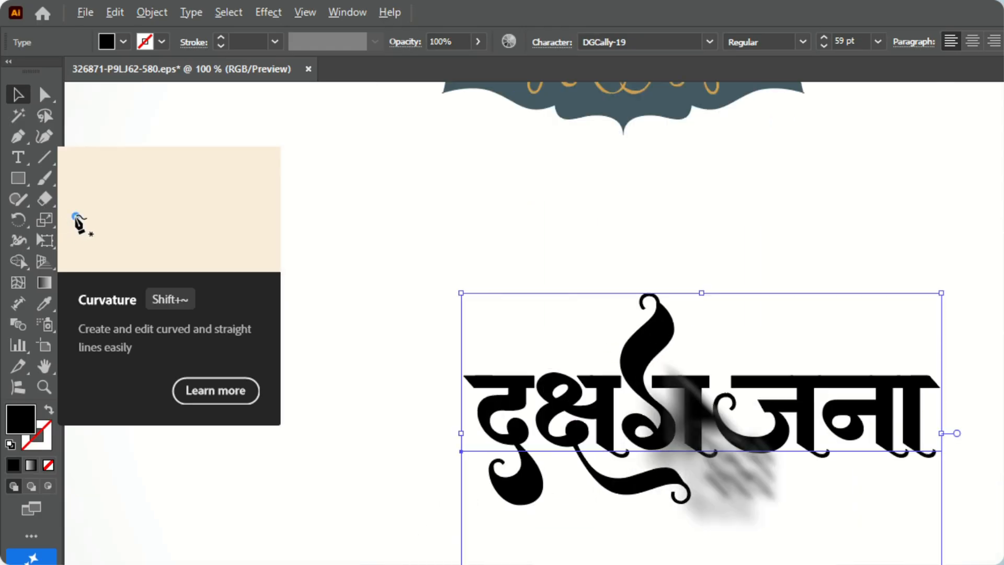
{"action": "scroll", "coordinate": [638, 404], "scroll_direction": "down", "scroll_amount": 1}
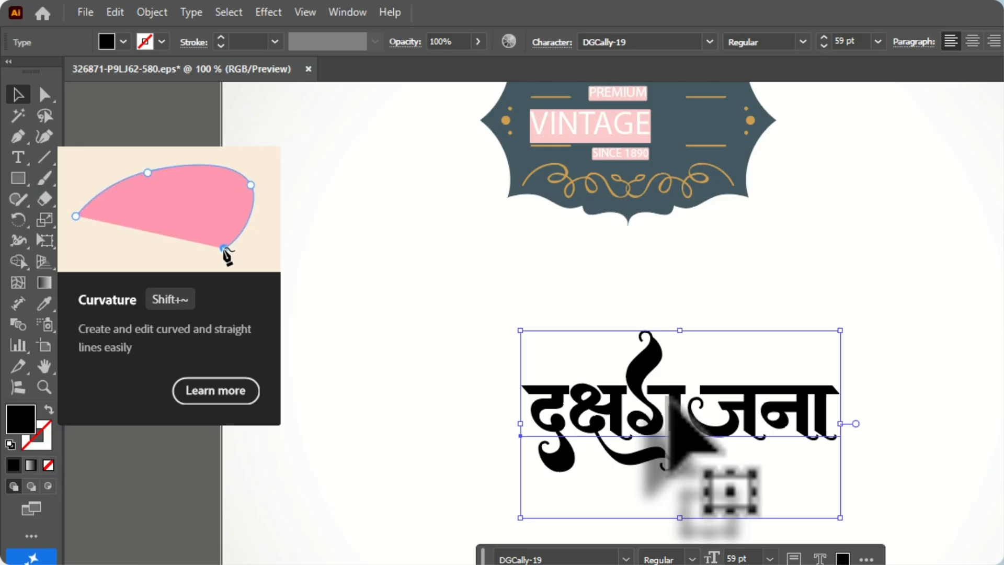
{"action": "left_click_drag", "start_coordinate": [695, 377], "coordinate": [748, 409]}
{"action": "left_click_drag", "start_coordinate": [677, 370], "coordinate": [677, 371]}
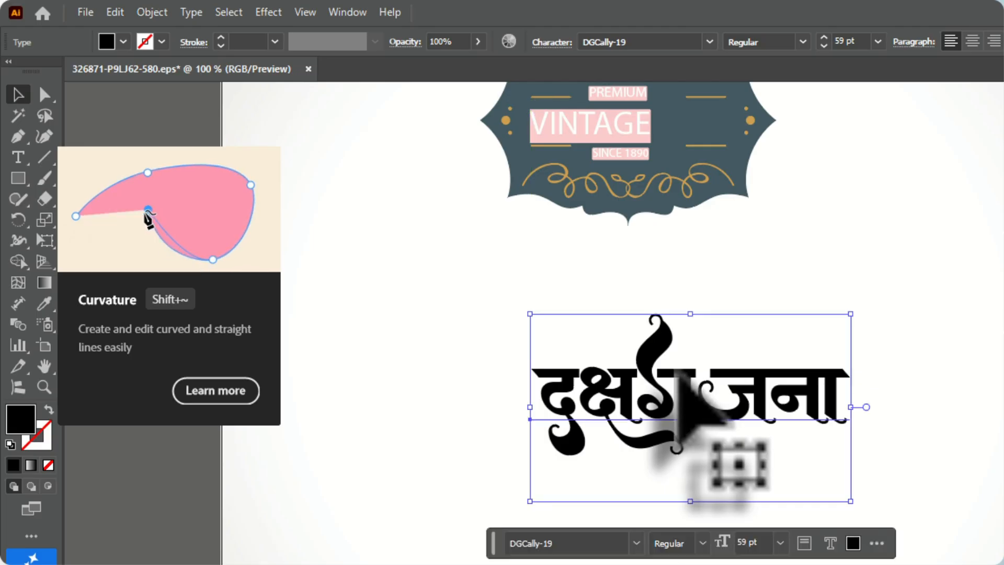
Expand the lettering with Object and Fill enabled, and undo the expansion
{"action": "right_click", "coordinate": [678, 372]}
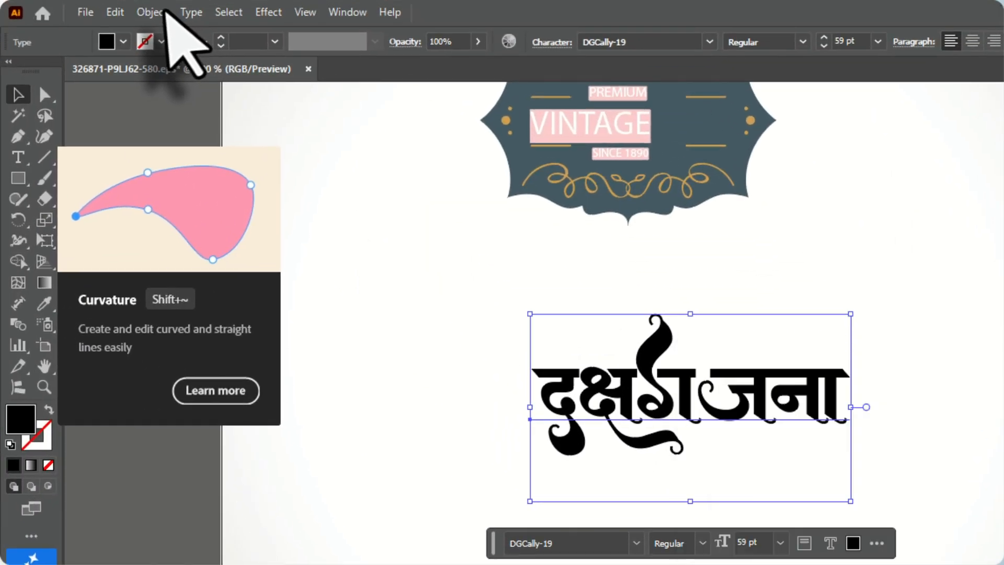
{"action": "left_click", "coordinate": [164, 11]}
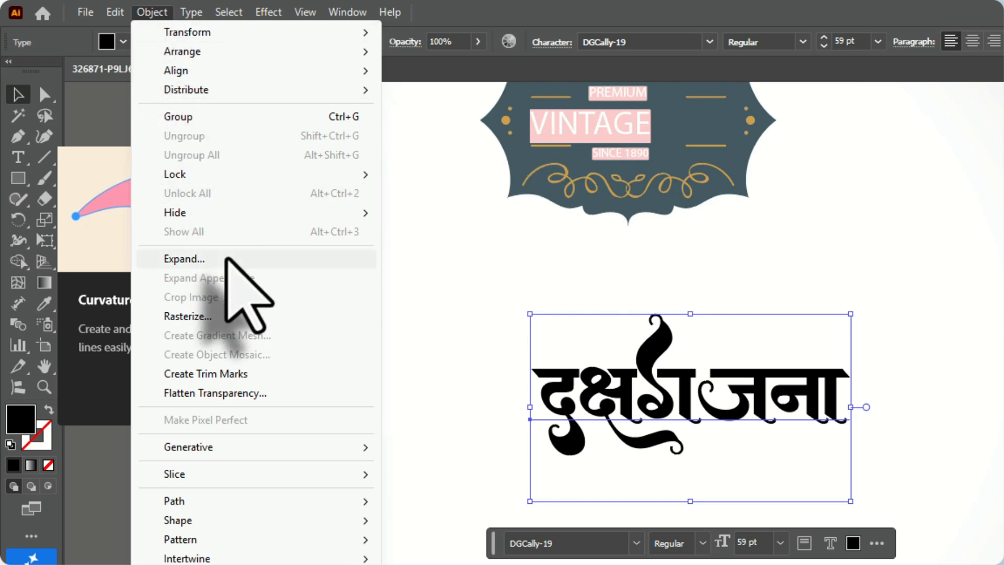
{"action": "left_click", "coordinate": [226, 258]}
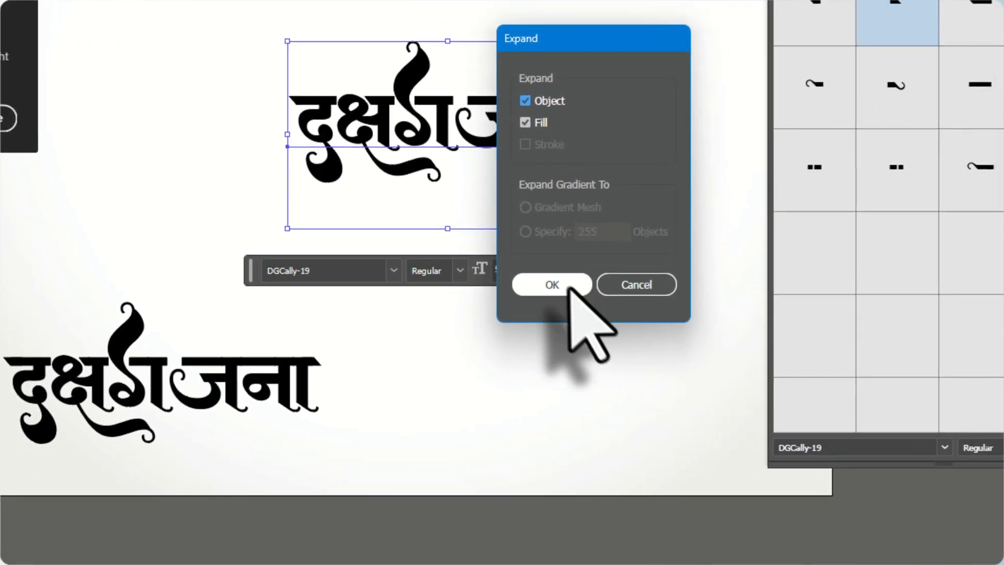
{"action": "left_click", "coordinate": [794, 557]}
{"action": "scroll", "coordinate": [469, 119], "scroll_direction": "up", "scroll_amount": 2}
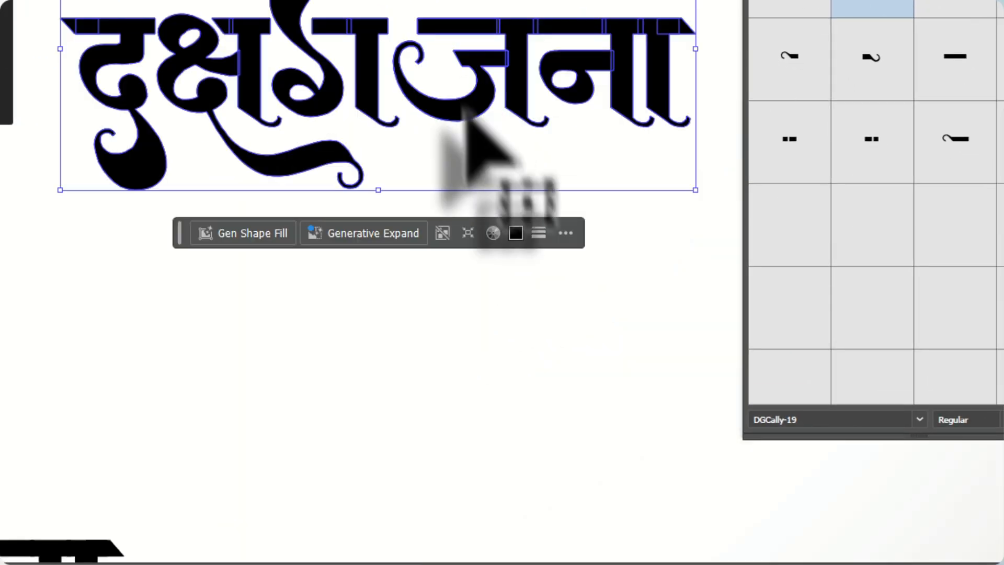
{"action": "scroll", "coordinate": [560, 89], "scroll_direction": "down", "scroll_amount": 1}
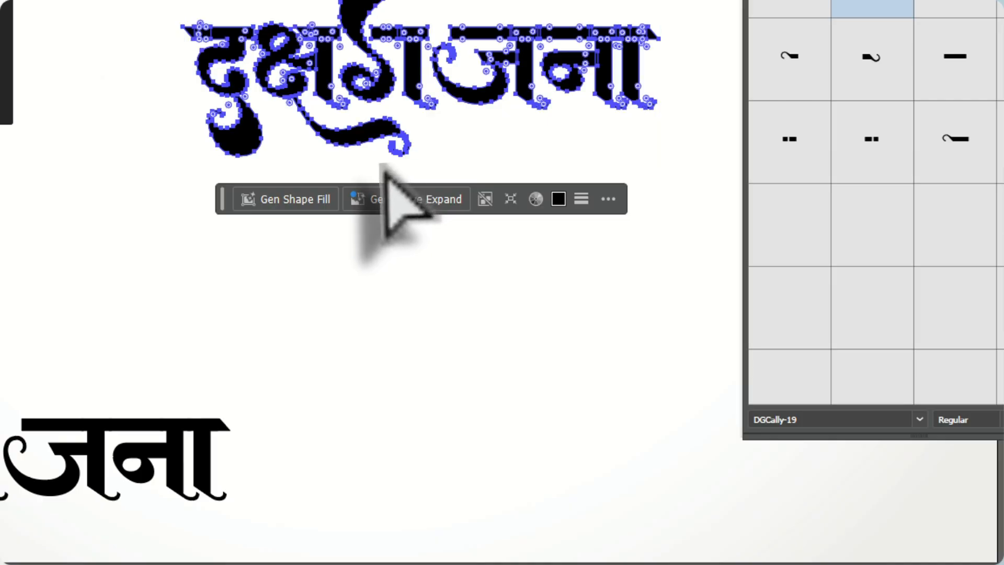
{"action": "key", "text": "ctrl+z"}
Convert the main lettering to outlines and deselect it
{"action": "scroll", "coordinate": [413, 63], "scroll_direction": "down", "scroll_amount": 2}
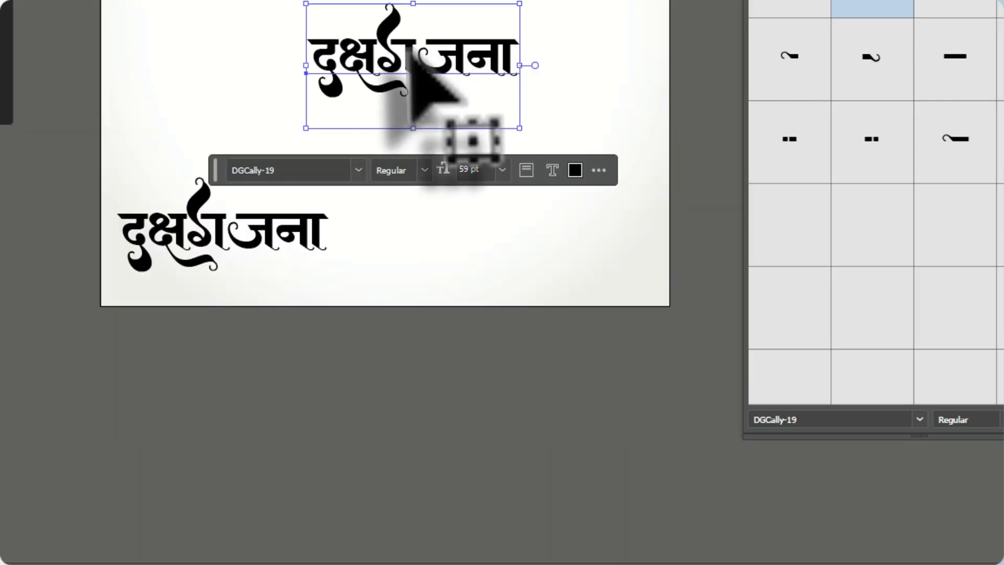
{"action": "scroll", "coordinate": [409, 52], "scroll_direction": "up", "scroll_amount": 2}
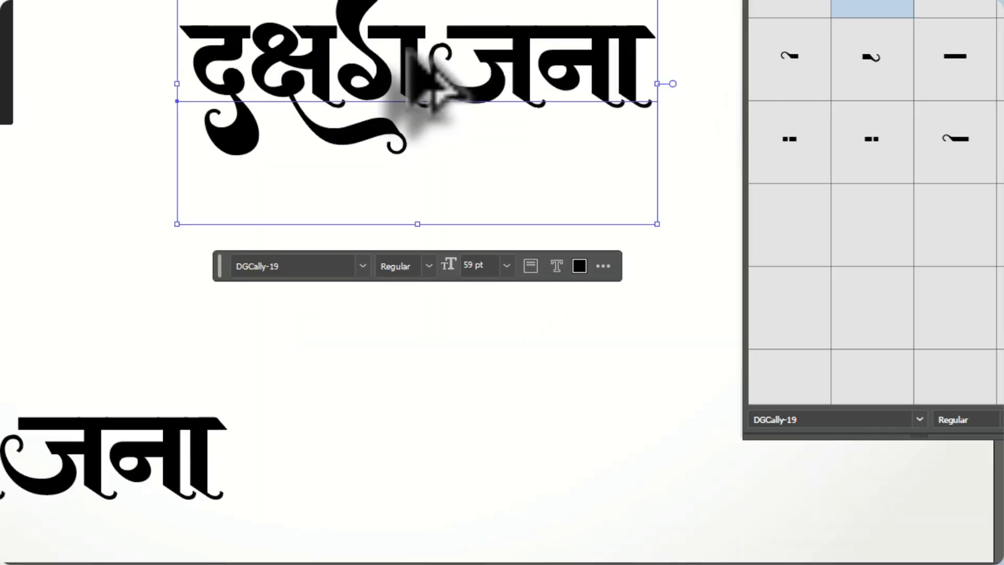
{"action": "right_click", "coordinate": [409, 36]}
{"action": "left_click", "coordinate": [525, 270]}
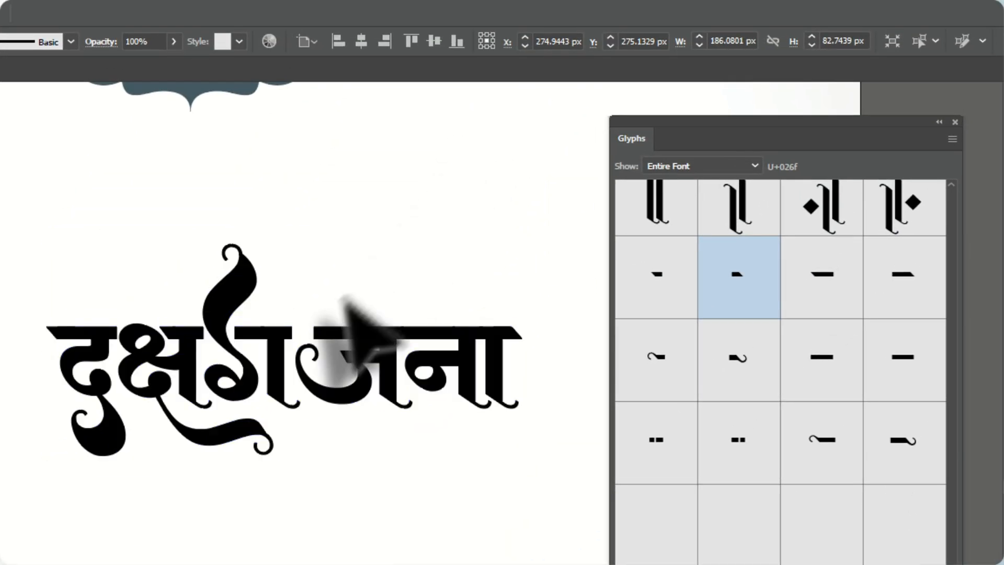
{"action": "left_click", "coordinate": [342, 298]}
Extend the left end of the ज headline bar with Direct Selection across the gap onto the neighbouring headline
{"action": "scroll", "coordinate": [310, 334], "scroll_direction": "up", "scroll_amount": 5}
{"action": "scroll", "coordinate": [366, 384], "scroll_direction": "up", "scroll_amount": 2}
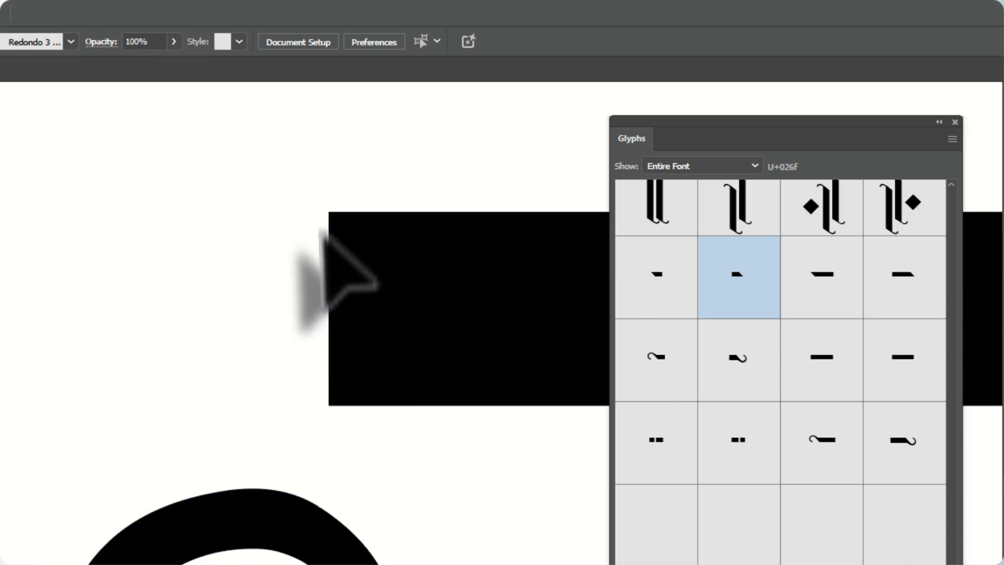
{"action": "scroll", "coordinate": [324, 224], "scroll_direction": "down", "scroll_amount": 6}
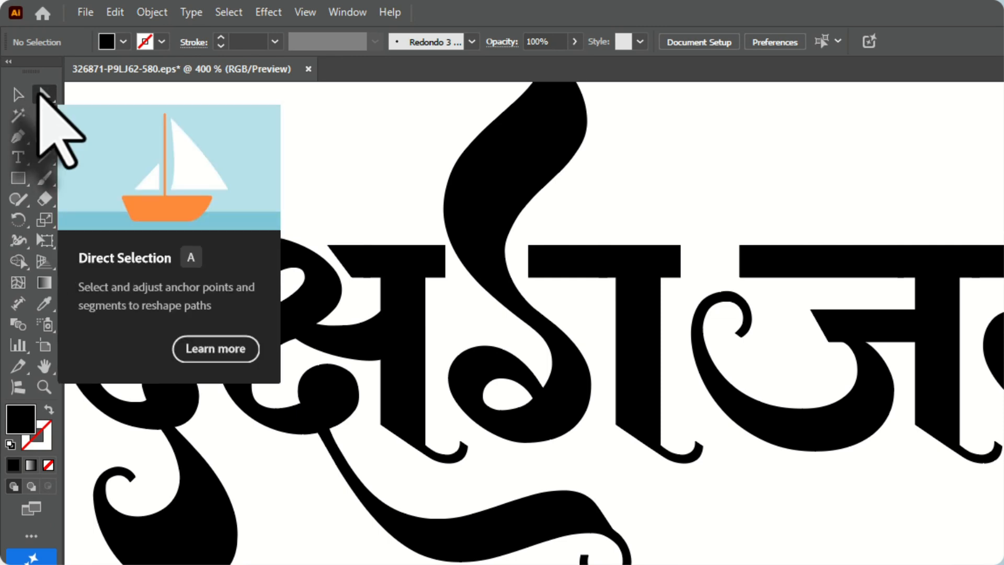
{"action": "left_click", "coordinate": [44, 94]}
{"action": "scroll", "coordinate": [739, 291], "scroll_direction": "up", "scroll_amount": 4}
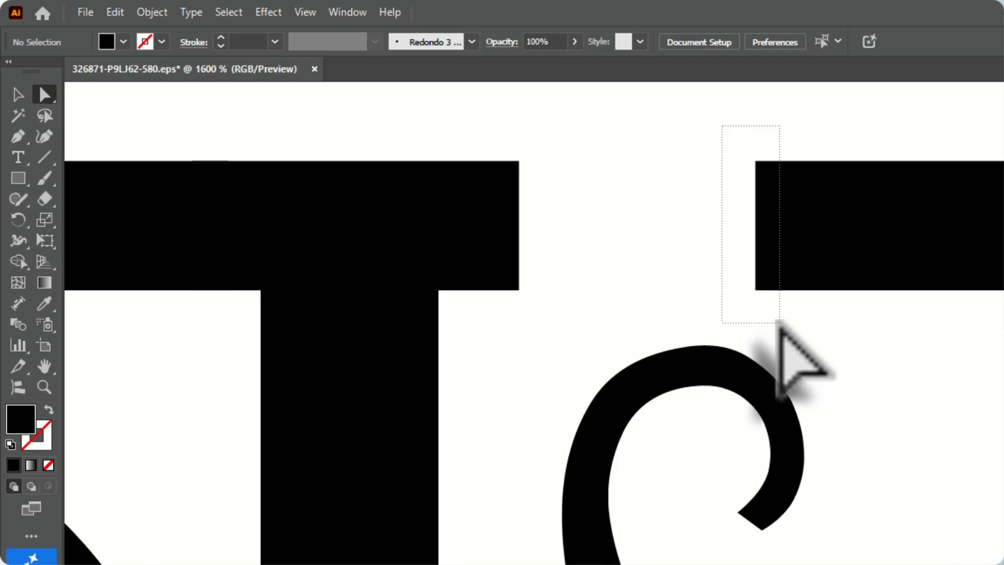
{"action": "left_click_drag", "start_coordinate": [774, 313], "coordinate": [245, 292]}
{"action": "scroll", "coordinate": [522, 312], "scroll_direction": "down", "scroll_amount": 5}
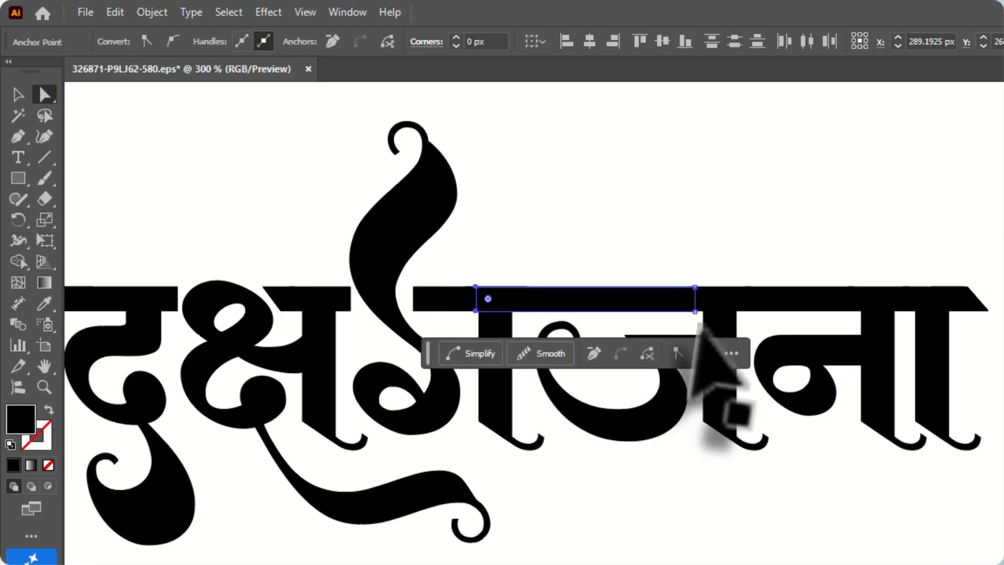
Pull the ज headline's left end back, stretch it leftward across the swash glyph until it meets क्ष, and deselect
{"action": "left_click_drag", "start_coordinate": [476, 309], "coordinate": [573, 310]}
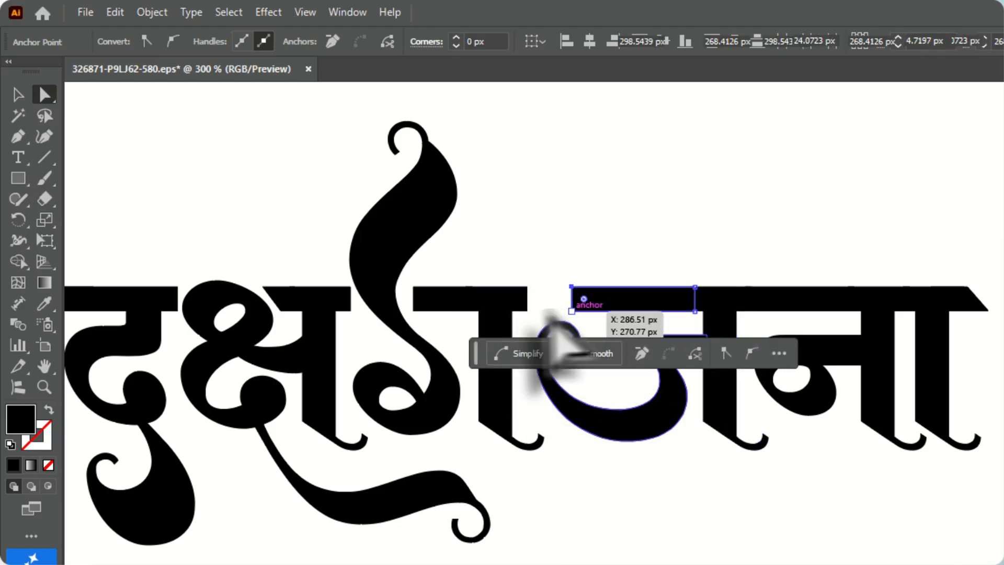
{"action": "left_click", "coordinate": [557, 265]}
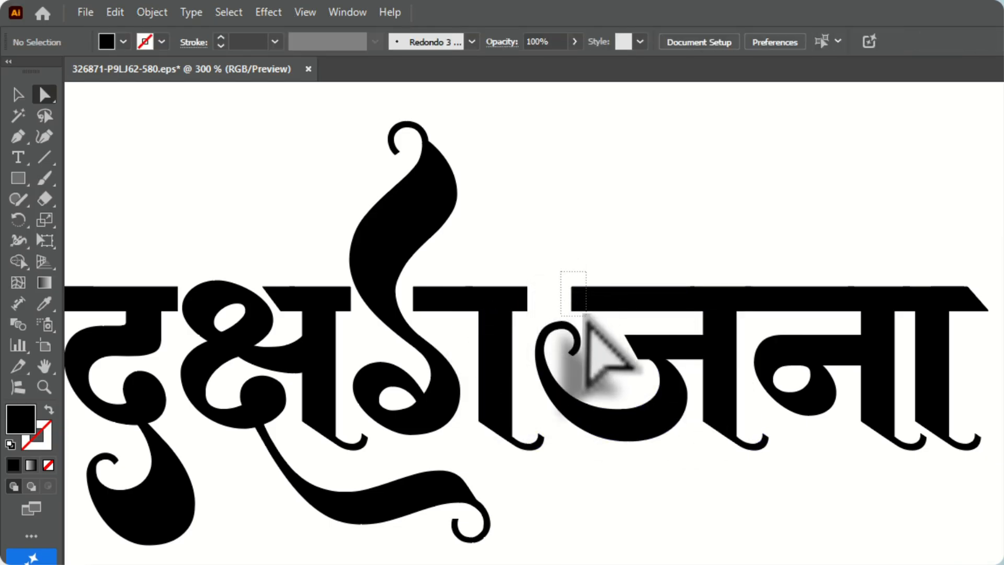
{"action": "left_click_drag", "start_coordinate": [578, 318], "coordinate": [531, 316]}
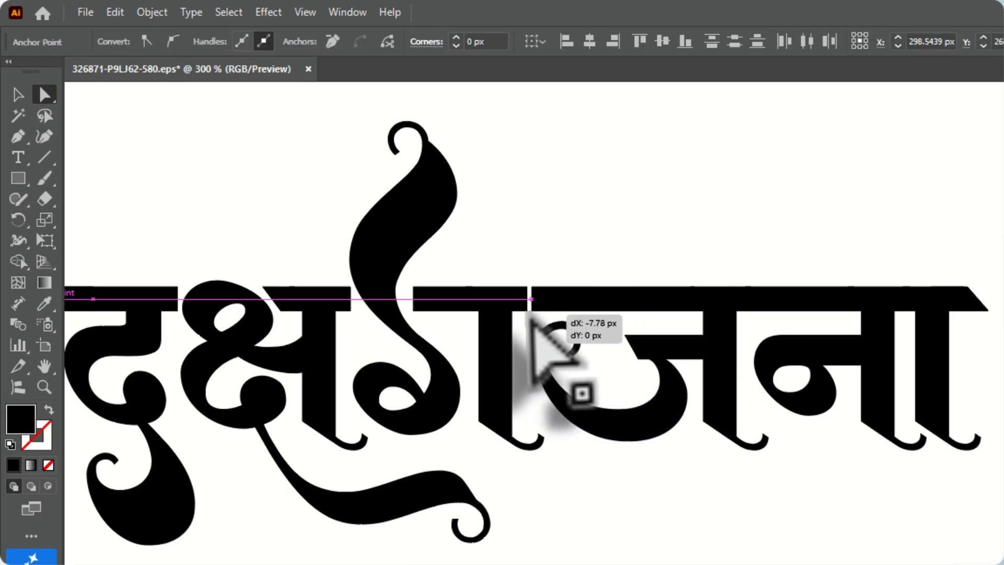
{"action": "left_click_drag", "start_coordinate": [447, 327], "coordinate": [308, 342]}
{"action": "scroll", "coordinate": [529, 340], "scroll_direction": "down", "scroll_amount": 2}
{"action": "scroll", "coordinate": [760, 405], "scroll_direction": "down", "scroll_amount": 1}
{"action": "scroll", "coordinate": [577, 343], "scroll_direction": "up", "scroll_amount": 3}
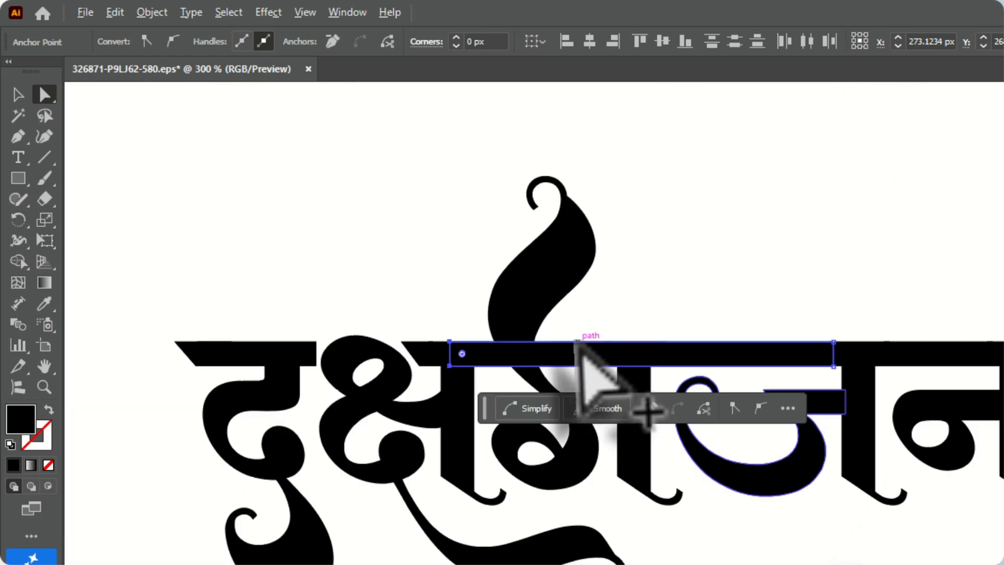
{"action": "key", "text": "v"}
{"action": "scroll", "coordinate": [736, 363], "scroll_direction": "down", "scroll_amount": 1}
{"action": "left_click", "coordinate": [300, 325]}
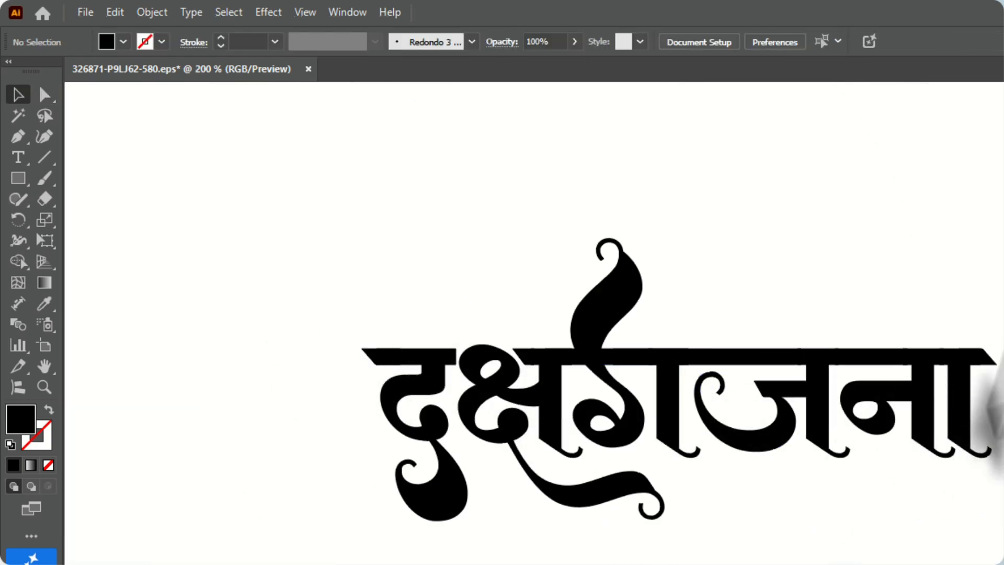
Select the outlined lettering and use Shape Builder to merge the pieces where the upward swash crosses the headline
{"action": "scroll", "coordinate": [679, 366], "scroll_direction": "up", "scroll_amount": 1}
{"action": "scroll", "coordinate": [591, 366], "scroll_direction": "up", "scroll_amount": 1}
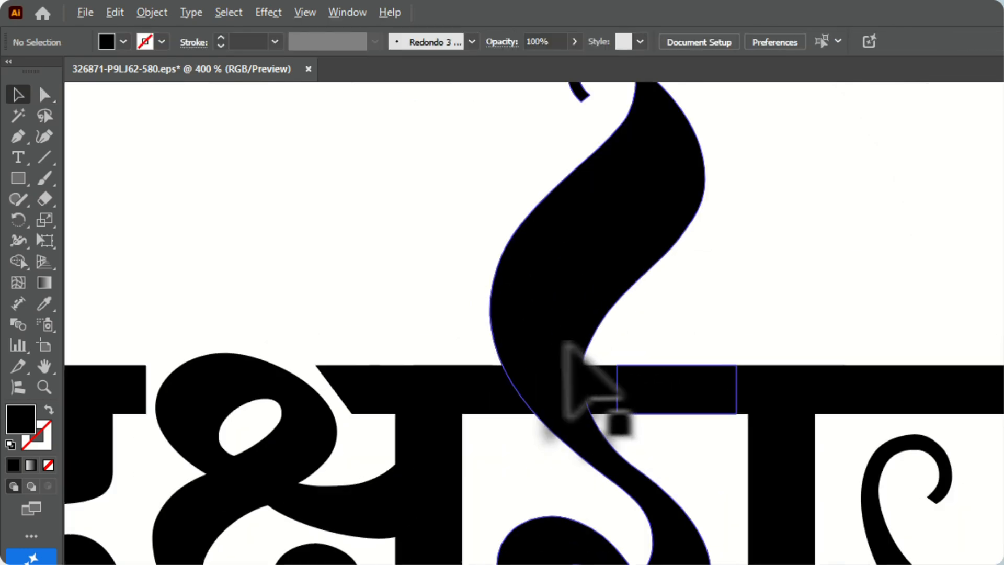
{"action": "scroll", "coordinate": [627, 366], "scroll_direction": "down", "scroll_amount": 1}
{"action": "scroll", "coordinate": [779, 403], "scroll_direction": "up", "scroll_amount": 1}
{"action": "scroll", "coordinate": [659, 402], "scroll_direction": "down", "scroll_amount": 1}
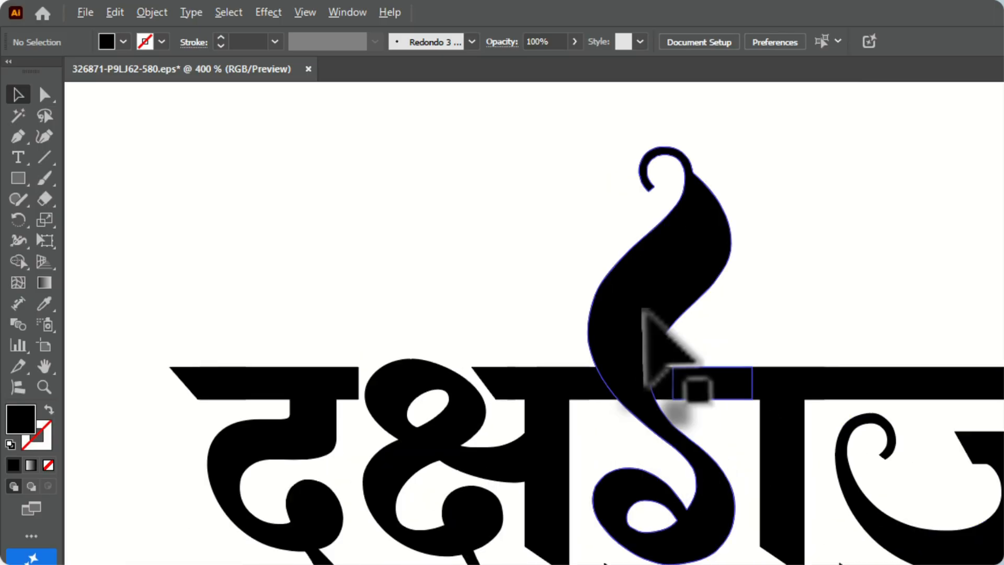
{"action": "scroll", "coordinate": [642, 310], "scroll_direction": "up", "scroll_amount": 1}
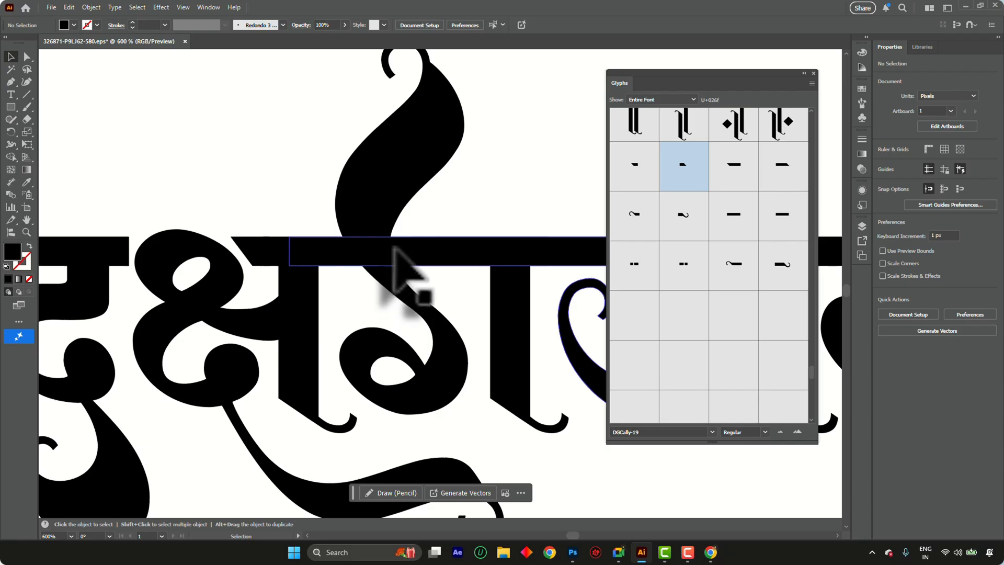
{"action": "scroll", "coordinate": [345, 214], "scroll_direction": "down", "scroll_amount": 2}
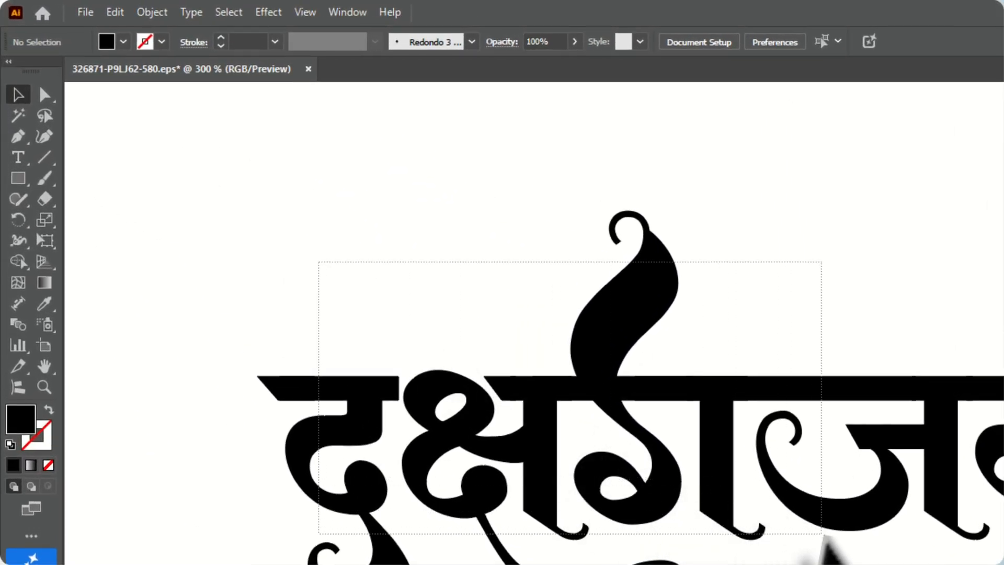
{"action": "left_click_drag", "start_coordinate": [822, 535], "coordinate": [832, 550]}
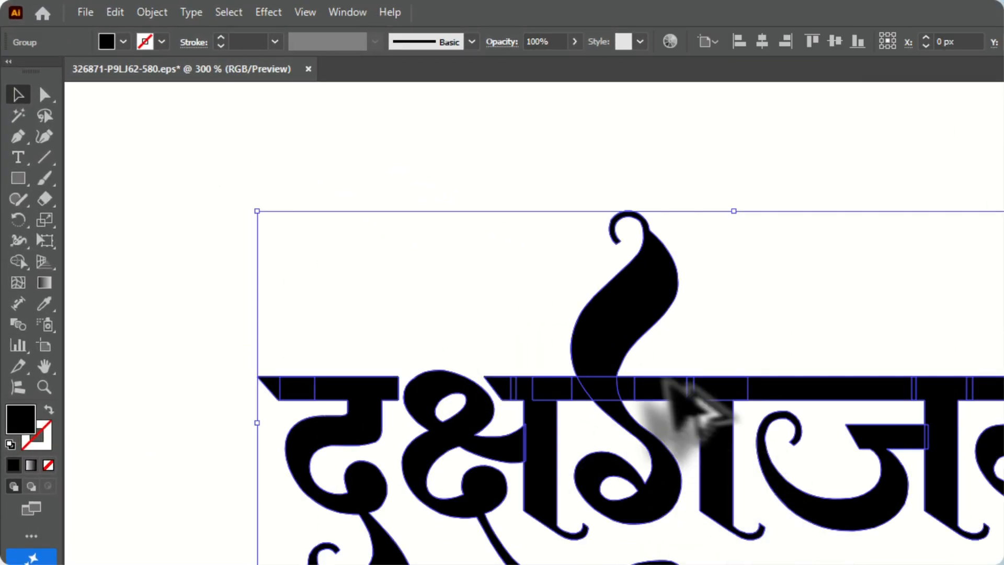
{"action": "scroll", "coordinate": [674, 403], "scroll_direction": "up", "scroll_amount": 4}
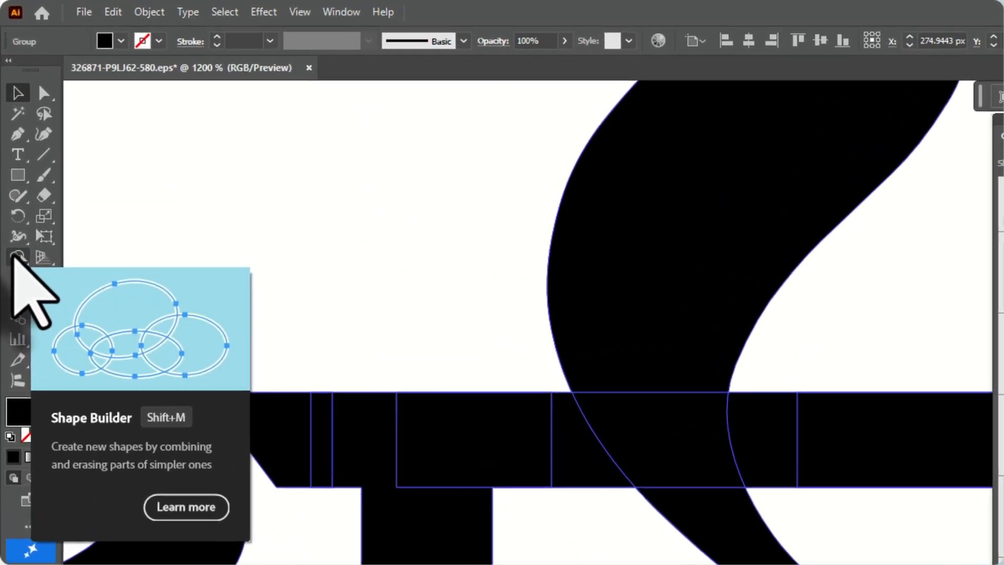
{"action": "left_click", "coordinate": [11, 157]}
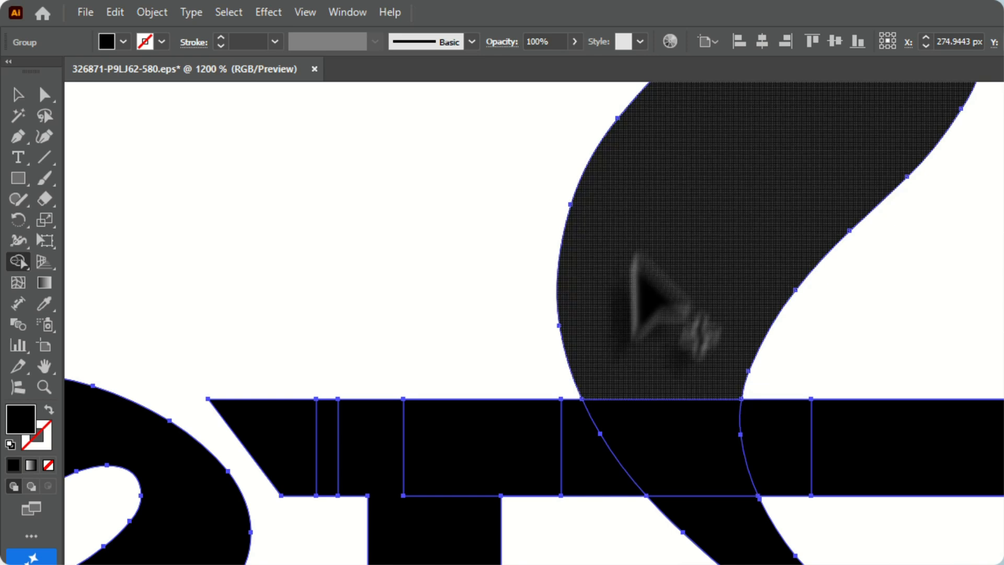
{"action": "scroll", "coordinate": [602, 361], "scroll_direction": "down", "scroll_amount": 3}
{"action": "key", "text": "v"}
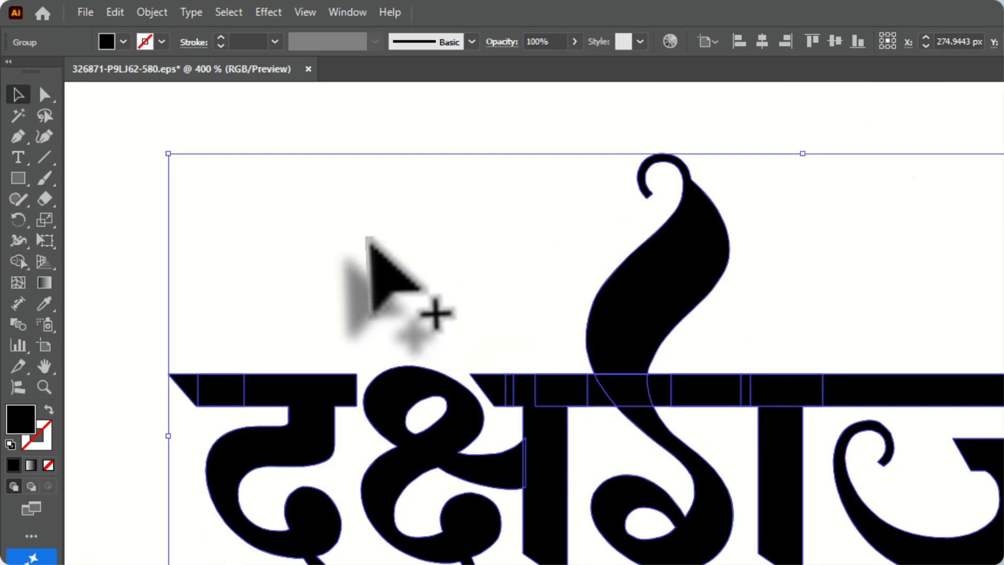
Try to move the swash glyph leftward out of the lettering and undo the move
{"action": "left_click", "coordinate": [268, 135]}
{"action": "left_click_drag", "start_coordinate": [663, 277], "coordinate": [564, 262]}
{"action": "key", "text": "ctrl+z"}
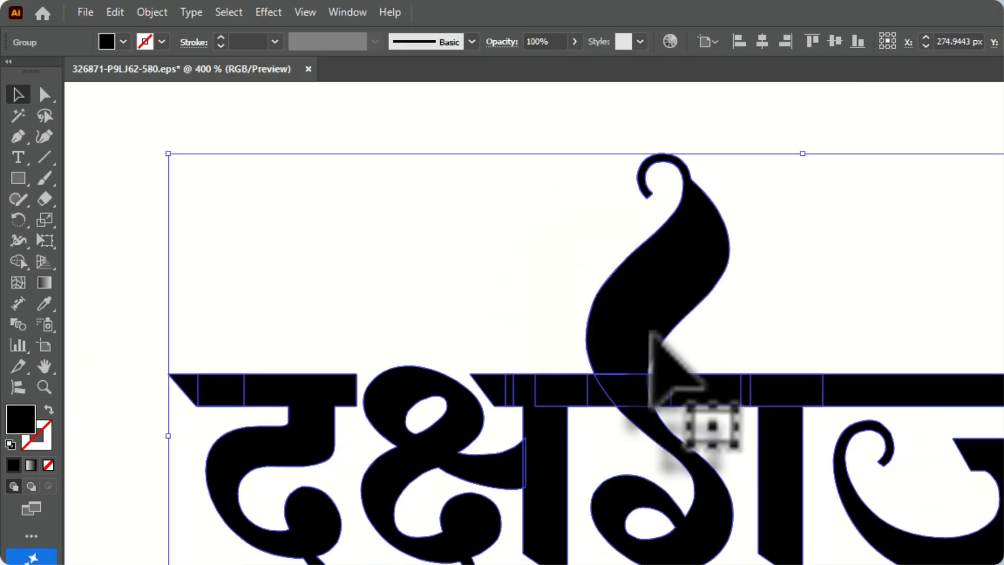
Ungroup the outlined lettering and deselect everything
{"action": "scroll", "coordinate": [544, 379], "scroll_direction": "down", "scroll_amount": 2}
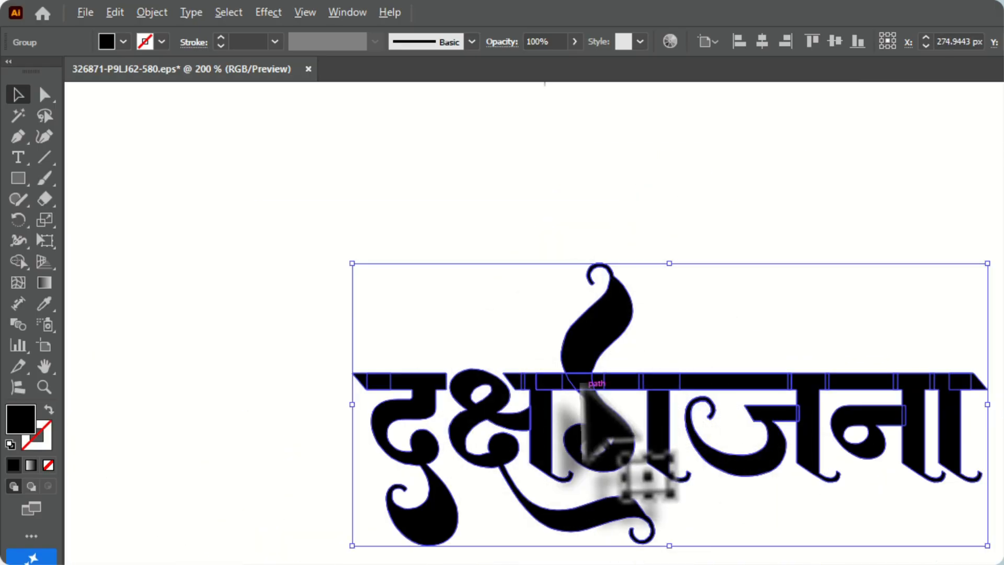
{"action": "scroll", "coordinate": [585, 387], "scroll_direction": "up", "scroll_amount": 1}
{"action": "right_click", "coordinate": [587, 325]}
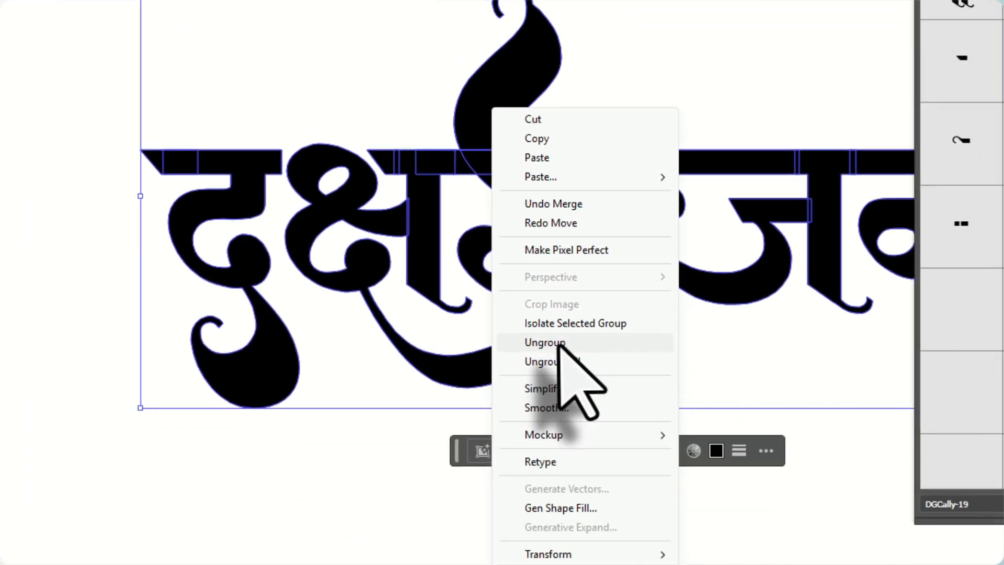
{"action": "left_click", "coordinate": [652, 549]}
{"action": "left_click", "coordinate": [220, 444]}
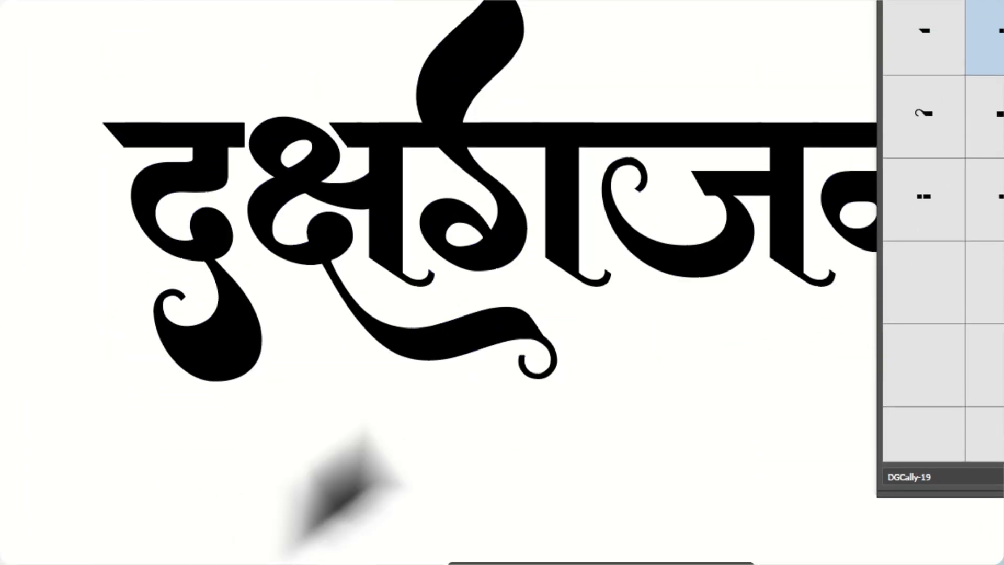
Pull the upward swash piece away from the headline and delete it from the outlined lettering
{"action": "left_click_drag", "start_coordinate": [470, 274], "coordinate": [544, 293]}
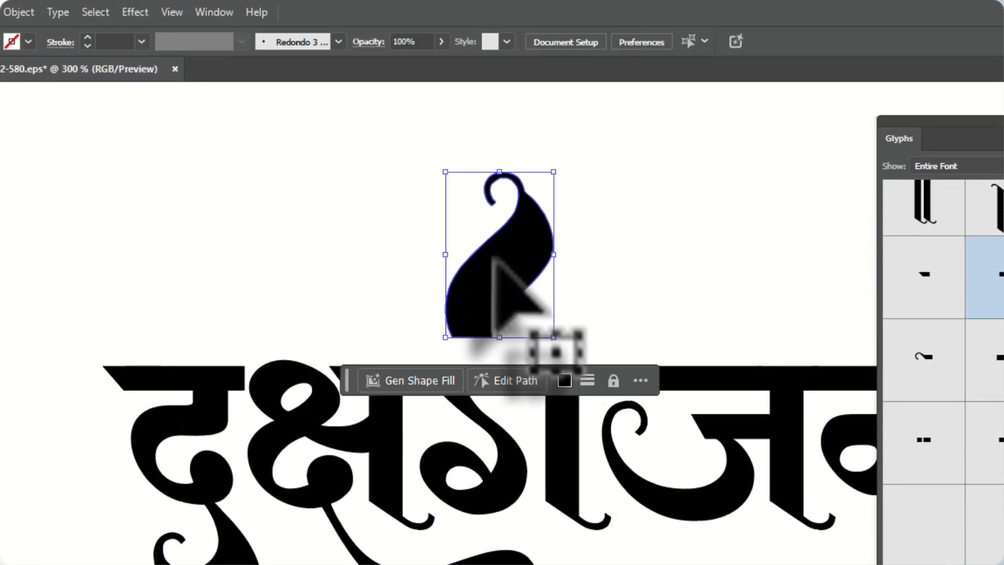
{"action": "key", "text": "Delete"}
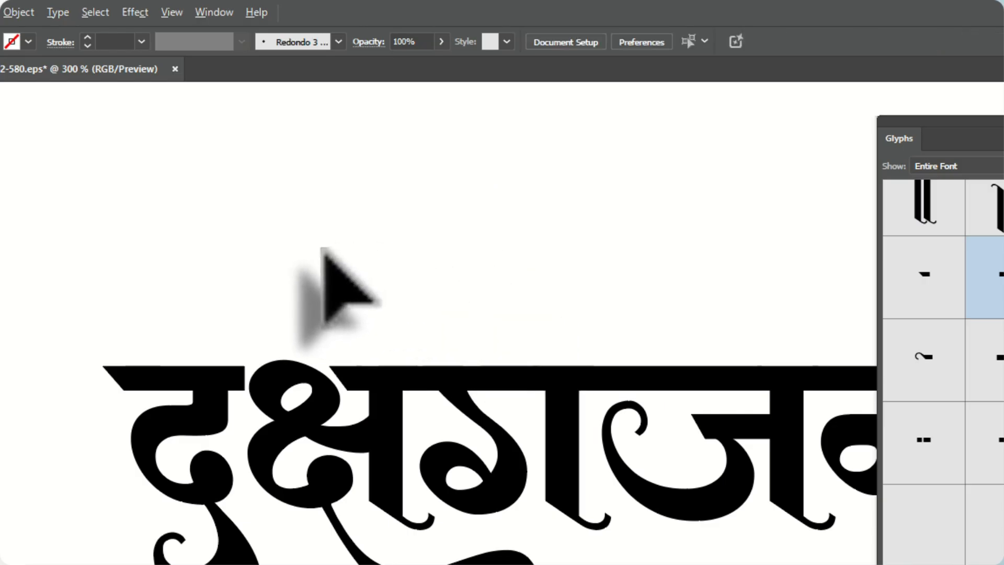
Duplicate the live-text lettering above the original and replace the copy's text with the DGCally-19 diamond-and-double-bar glyph
{"action": "scroll", "coordinate": [322, 251], "scroll_direction": "down", "scroll_amount": 2}
{"action": "scroll", "coordinate": [681, 458], "scroll_direction": "down", "scroll_amount": 2}
{"action": "scroll", "coordinate": [381, 544], "scroll_direction": "up", "scroll_amount": 2}
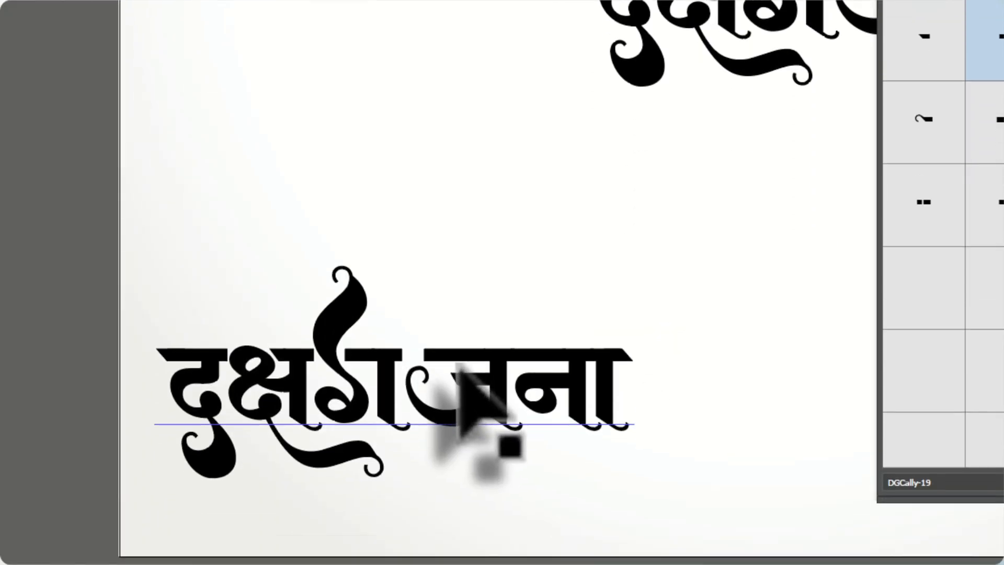
{"action": "left_click_drag", "start_coordinate": [459, 366], "coordinate": [368, 95]}
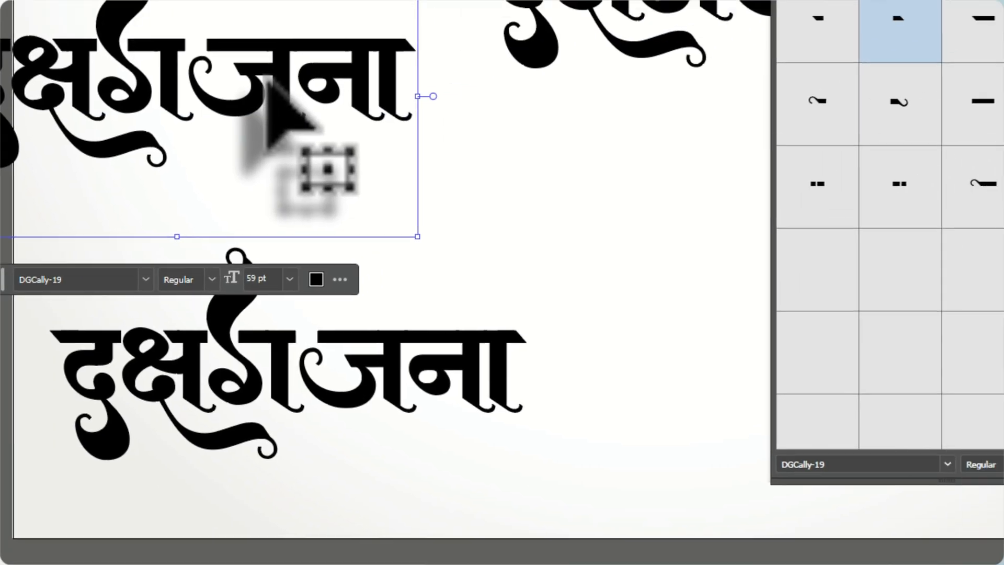
{"action": "double_click", "coordinate": [377, 33]}
{"action": "key", "text": "ctrl+a"}
{"action": "scroll", "coordinate": [428, 98], "scroll_direction": "up", "scroll_amount": 3}
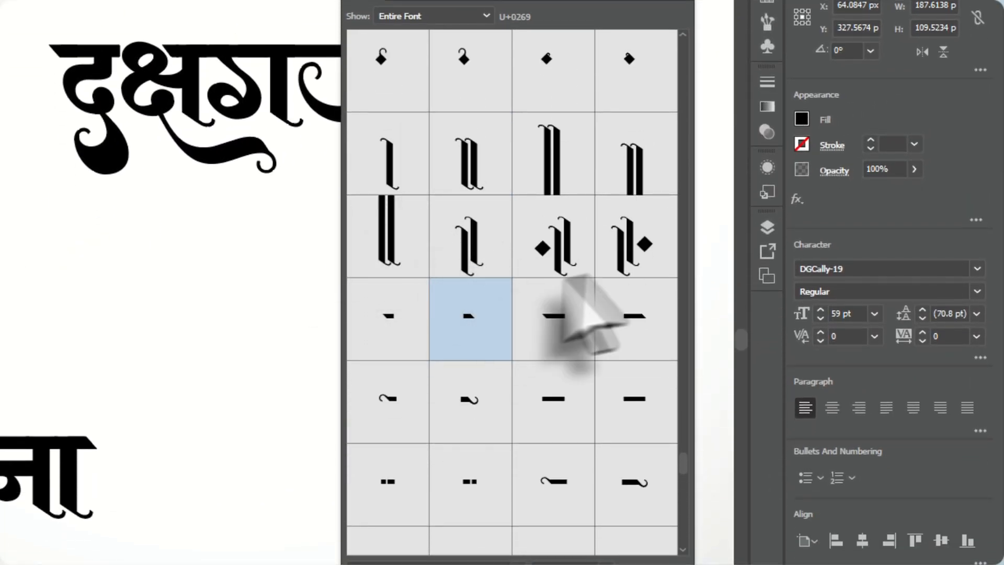
{"action": "left_click", "coordinate": [553, 241]}
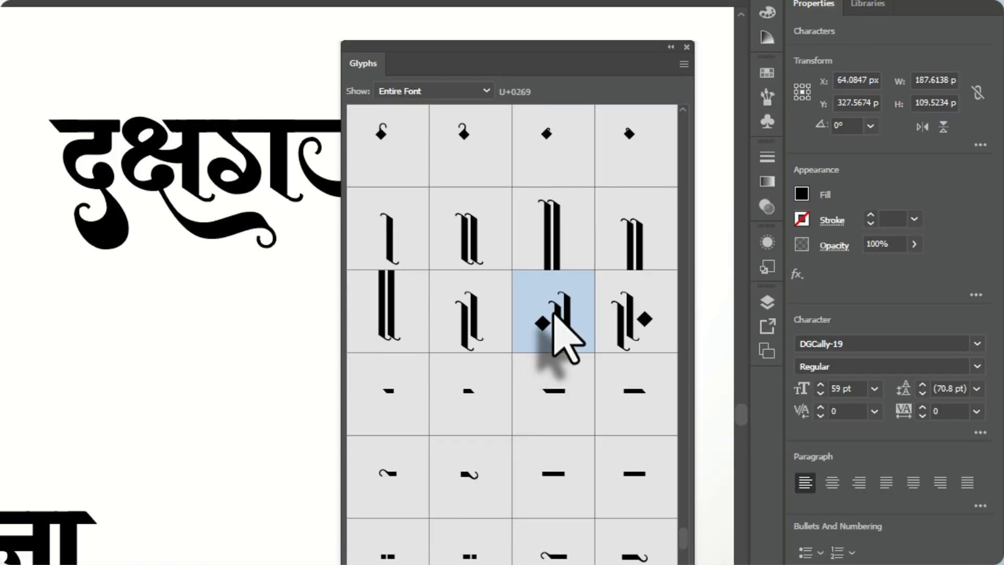
{"action": "double_click", "coordinate": [553, 313]}
{"action": "left_click", "coordinate": [12, 56]}
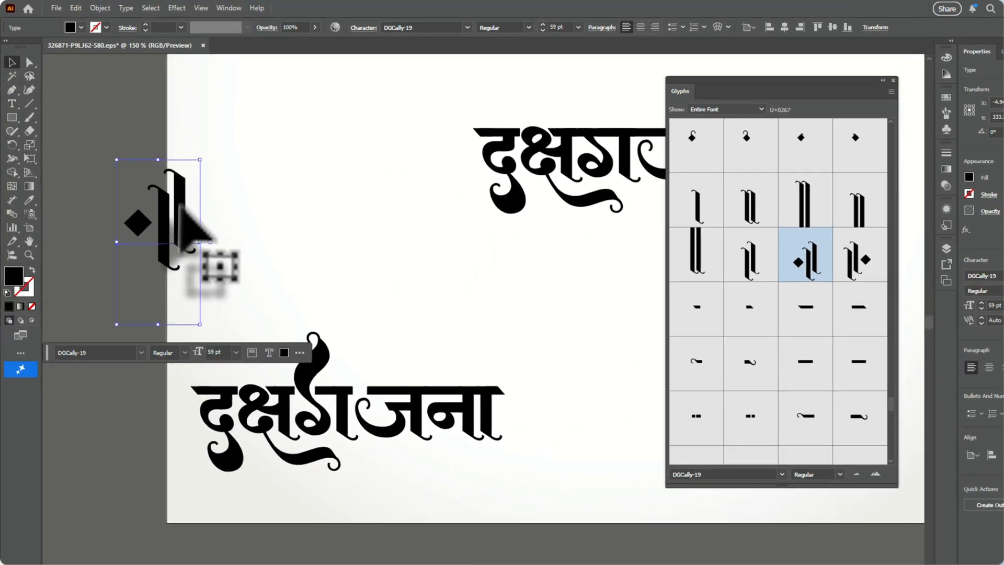
Move the diamond-and-double-bar glyph onto the artboard, convert it to outlines and ungroup it
{"action": "left_click_drag", "start_coordinate": [179, 205], "coordinate": [291, 194]}
{"action": "right_click", "coordinate": [293, 193]}
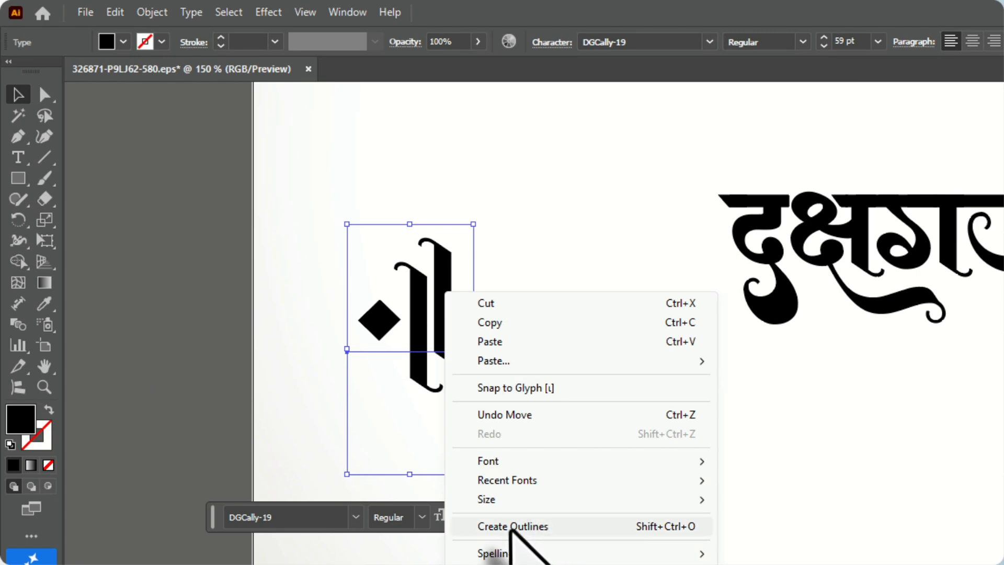
{"action": "left_click", "coordinate": [569, 527]}
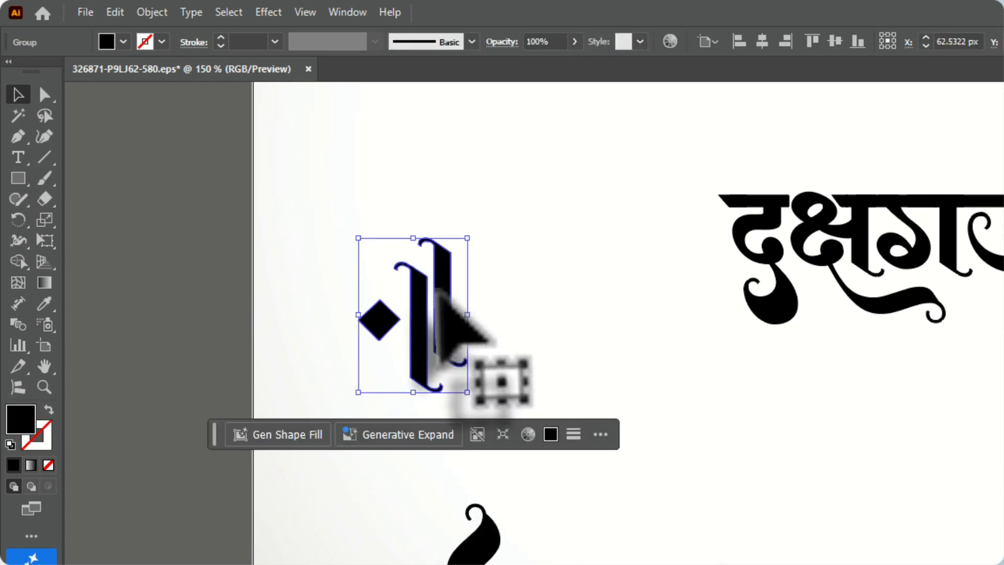
{"action": "right_click", "coordinate": [439, 290]}
{"action": "left_click", "coordinate": [514, 526]}
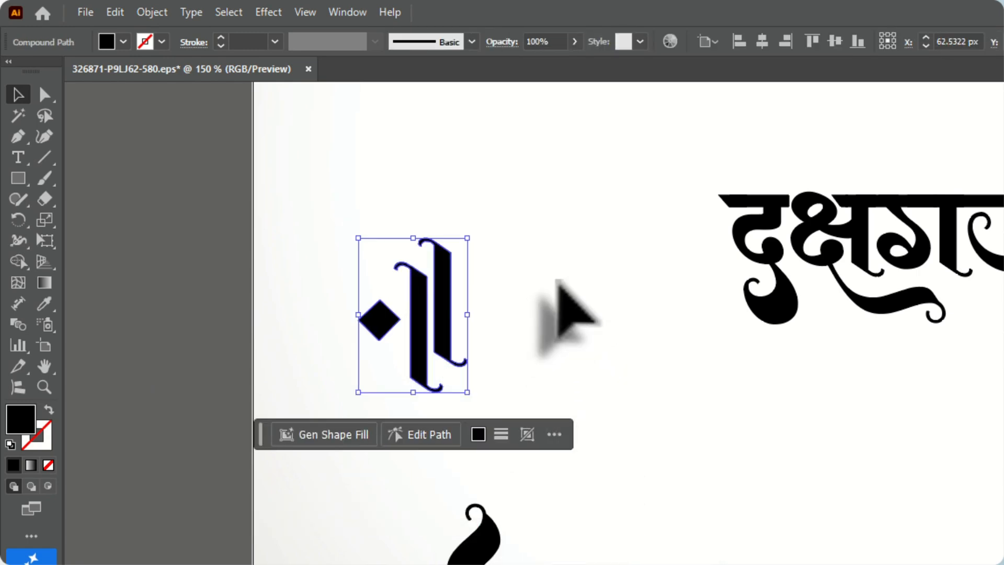
Release the glyph's compound path and move the diamond off to the left of the bars
{"action": "left_click", "coordinate": [557, 282]}
{"action": "left_click", "coordinate": [387, 317]}
{"action": "right_click", "coordinate": [388, 317]}
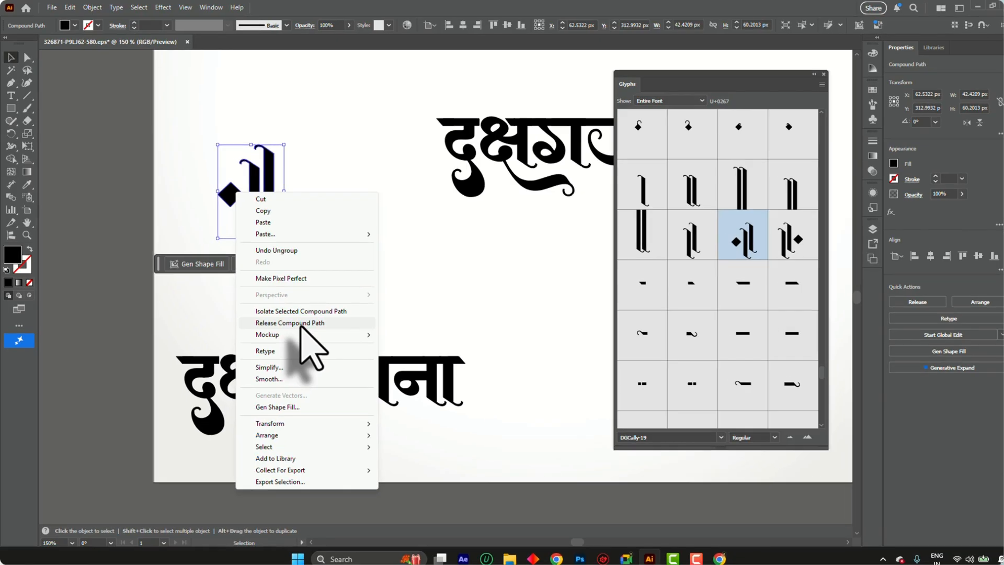
{"action": "left_click", "coordinate": [297, 318]}
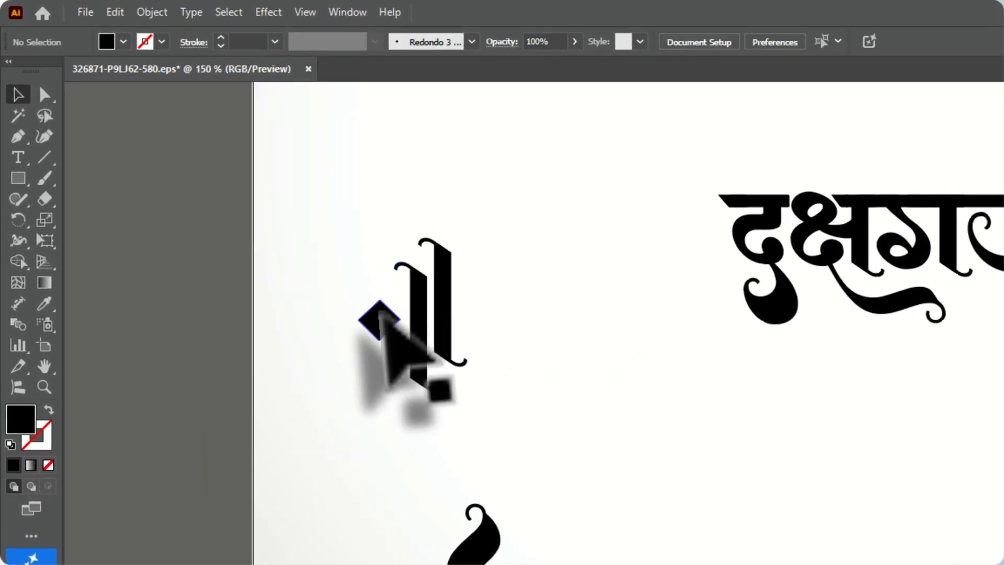
{"action": "left_click_drag", "start_coordinate": [382, 314], "coordinate": [268, 311]}
Select the two curled vertical bars and move them up and to the right, closer to the outlined lettering
{"action": "left_click", "coordinate": [397, 416]}
{"action": "left_click_drag", "start_coordinate": [392, 412], "coordinate": [377, 421]}
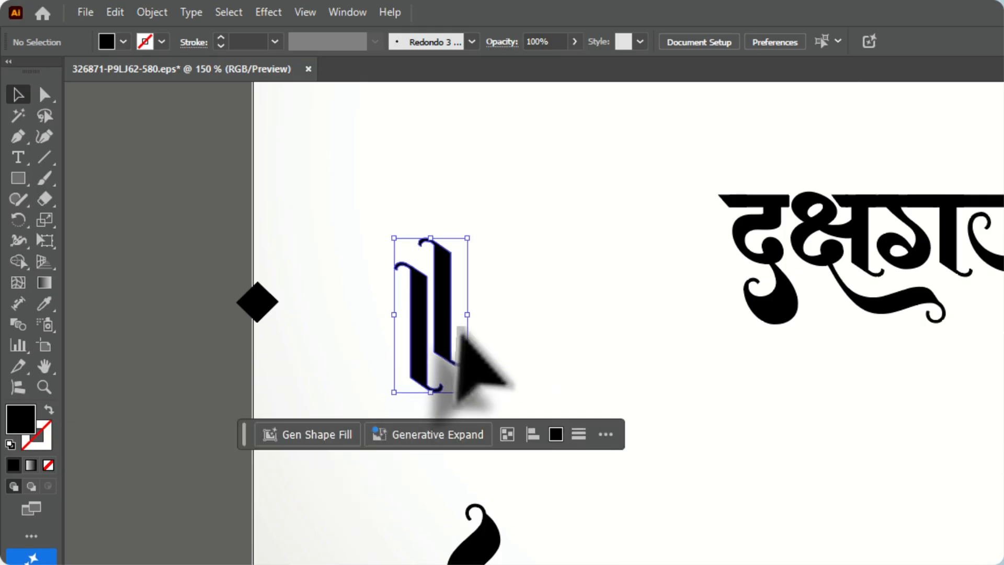
{"action": "left_click_drag", "start_coordinate": [492, 349], "coordinate": [453, 424]}
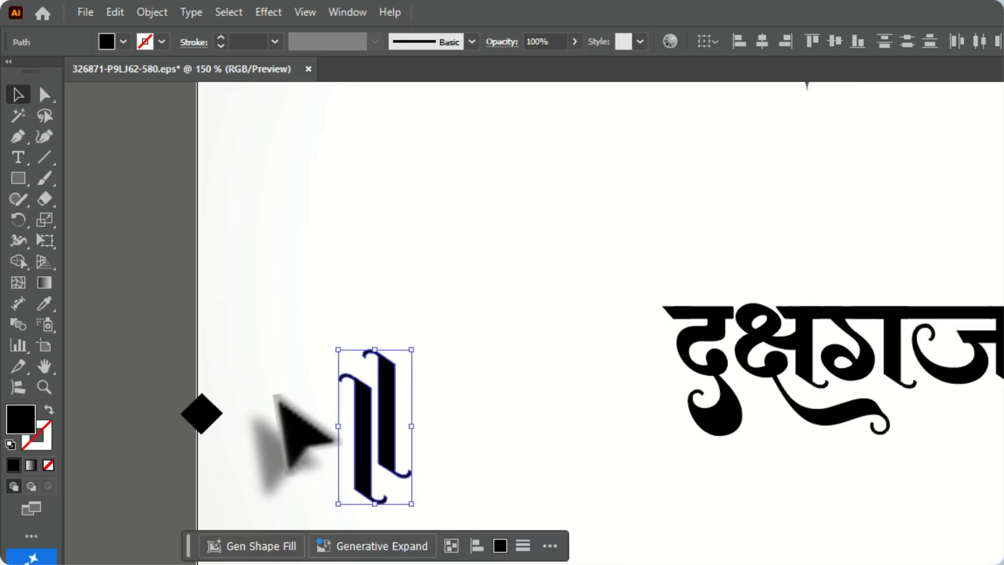
{"action": "key", "text": "ctrl+minus"}
{"action": "key", "text": "ctrl+plus"}
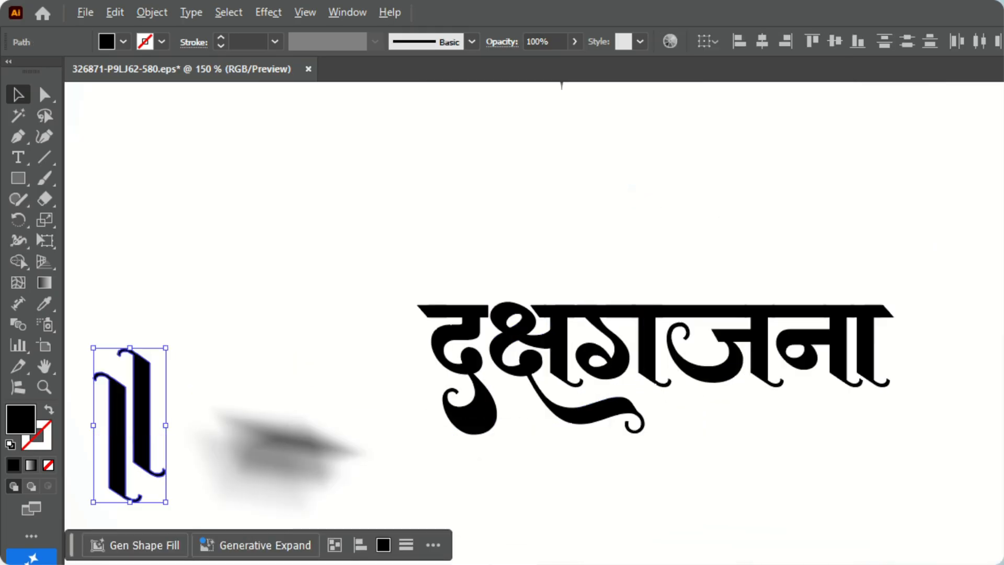
{"action": "left_click_drag", "start_coordinate": [146, 415], "coordinate": [211, 366]}
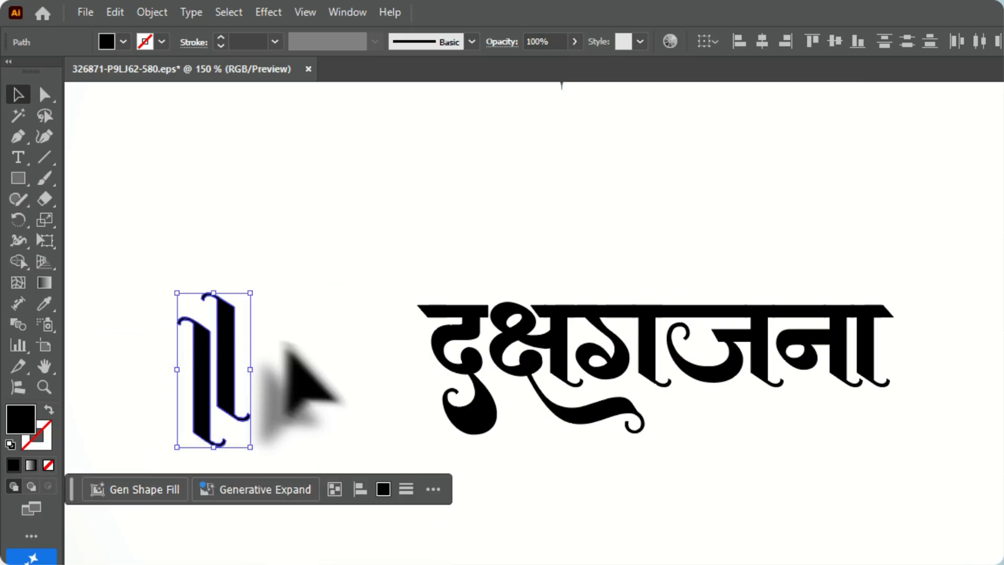
Release the compound path that joins the ज bowl to the long headline segment, and deselect
{"action": "scroll", "coordinate": [878, 340], "scroll_direction": "up", "scroll_amount": 4}
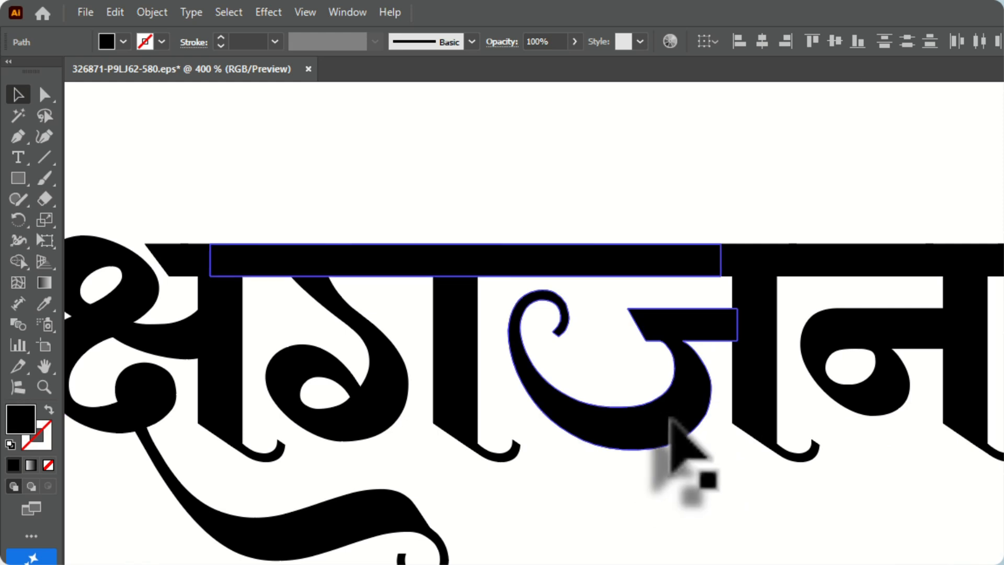
{"action": "left_click", "coordinate": [663, 397]}
{"action": "right_click", "coordinate": [666, 401]}
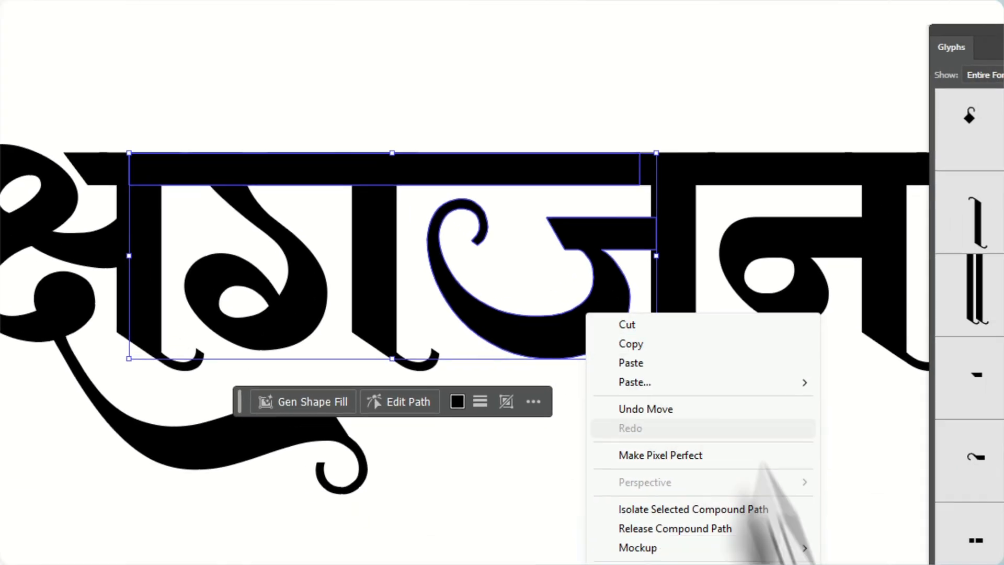
{"action": "left_click", "coordinate": [484, 325]}
{"action": "left_click", "coordinate": [477, 320]}
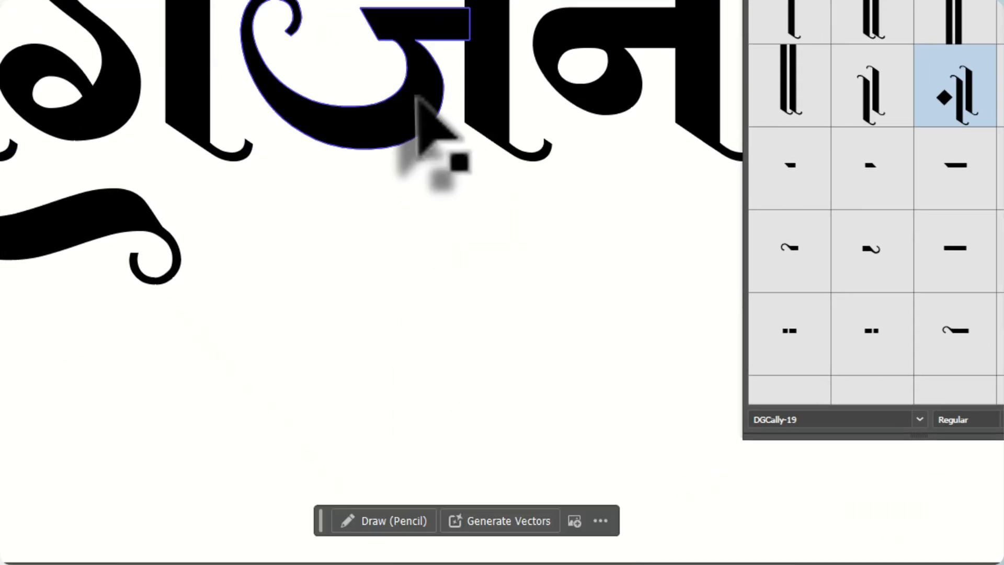
{"action": "left_click", "coordinate": [424, 123]}
{"action": "left_click", "coordinate": [468, 316]}
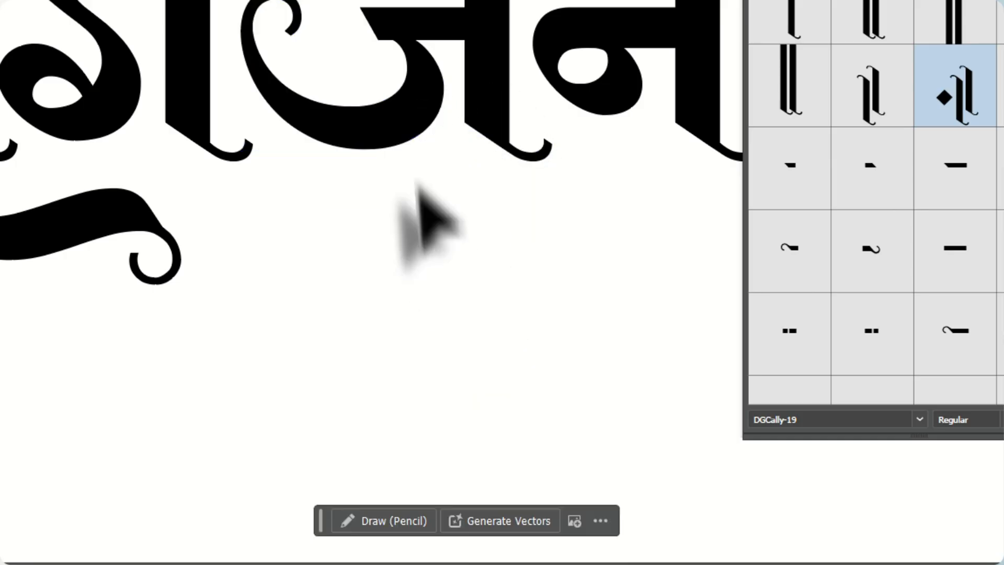
Select the ज bowl together with its stem and headline and shift them left, closer to ग
{"action": "left_click", "coordinate": [388, 131]}
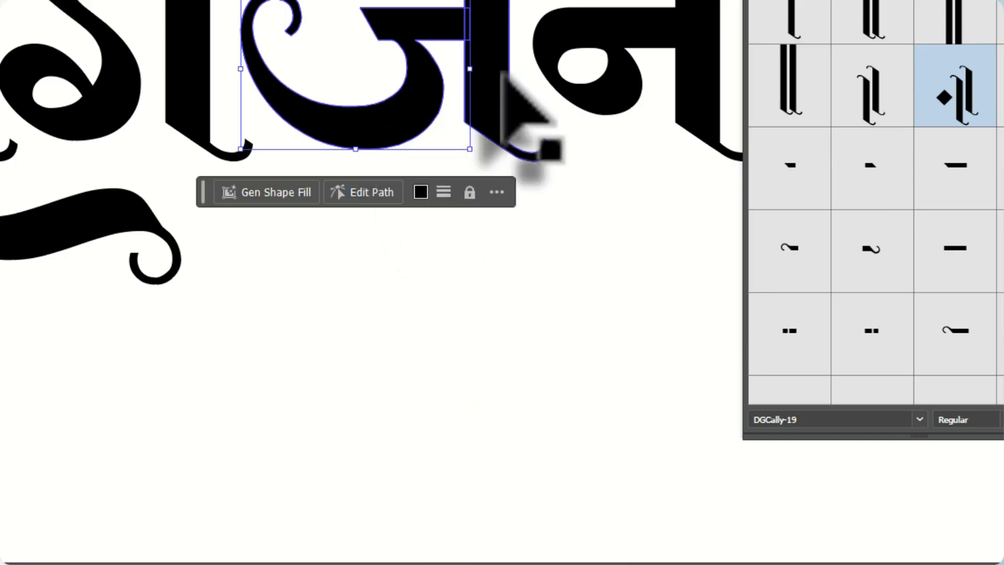
{"action": "left_click_drag", "start_coordinate": [385, 128], "coordinate": [364, 119]}
{"action": "left_click_drag", "start_coordinate": [574, 126], "coordinate": [425, 200]}
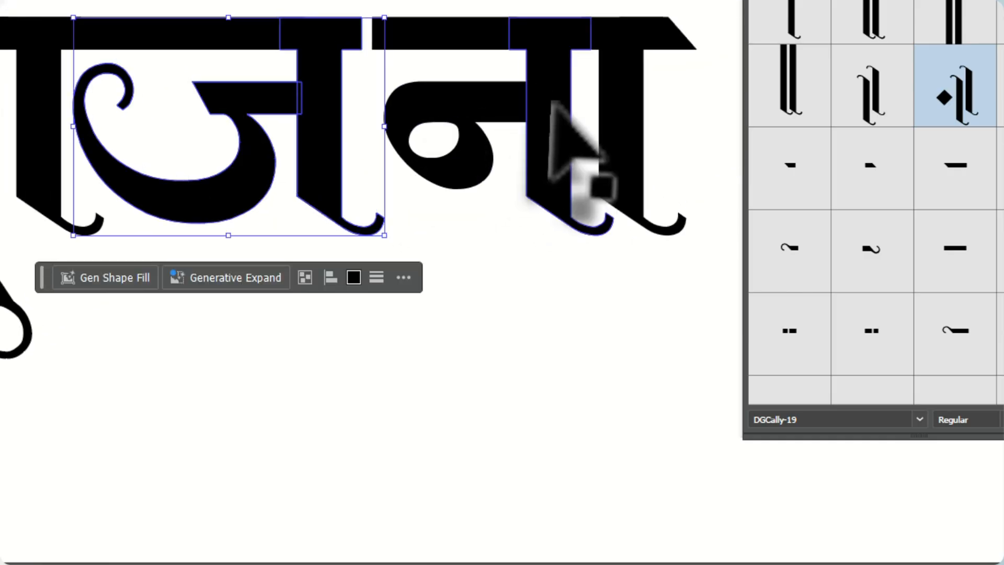
Select the न and ा pieces with their headline and slide them left to meet the ज headline
{"action": "left_click", "coordinate": [438, 103]}
{"action": "left_click", "coordinate": [547, 146], "text": "shift"}
{"action": "left_click", "coordinate": [614, 143], "text": "shift"}
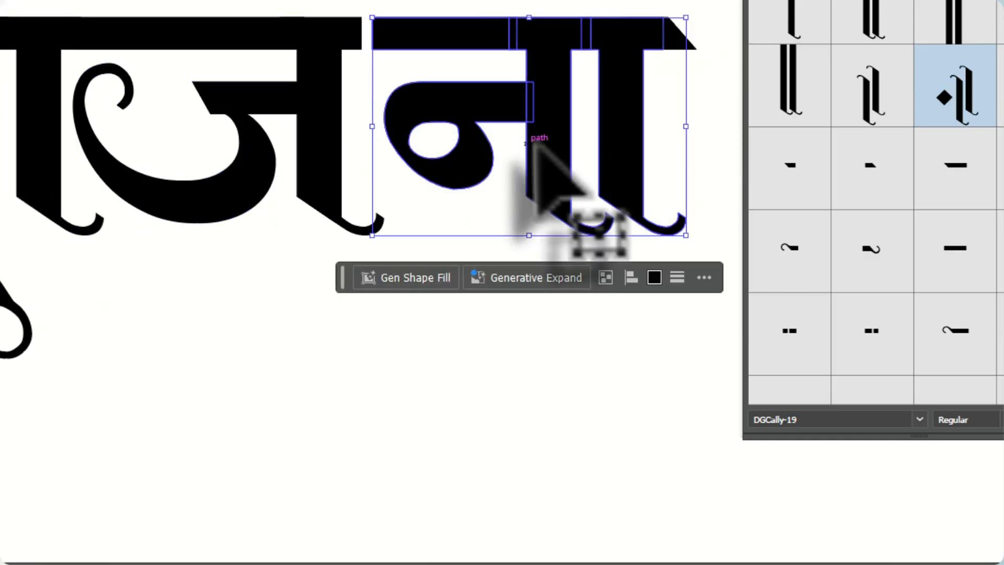
{"action": "left_click_drag", "start_coordinate": [547, 141], "coordinate": [519, 144]}
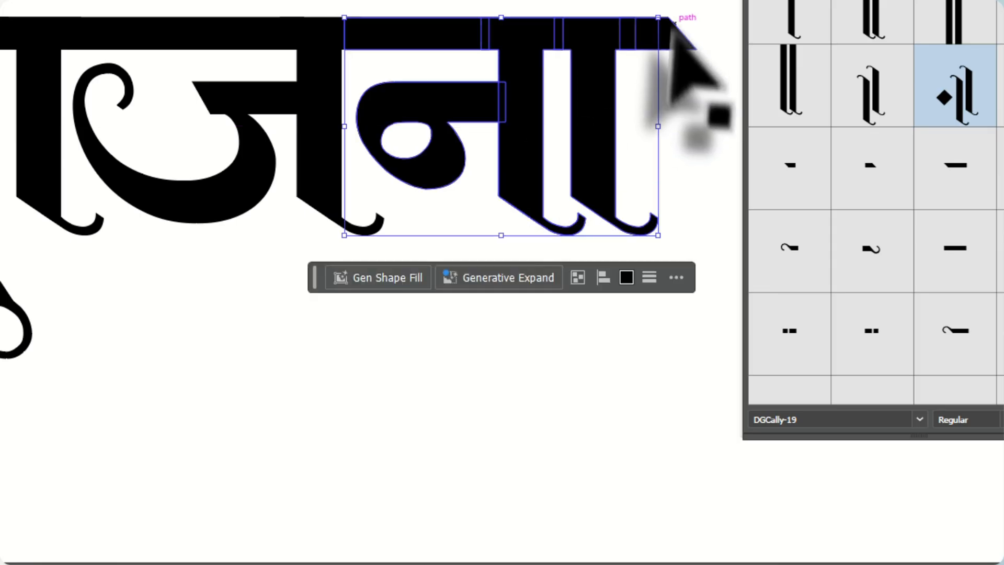
Move the slanted right end of the headline left against the ा, and deselect
{"action": "left_click", "coordinate": [674, 39]}
{"action": "left_click_drag", "start_coordinate": [667, 38], "coordinate": [638, 43]}
{"action": "scroll", "coordinate": [604, 136], "scroll_direction": "down", "scroll_amount": 3}
{"action": "scroll", "coordinate": [361, 163], "scroll_direction": "up", "scroll_amount": 2}
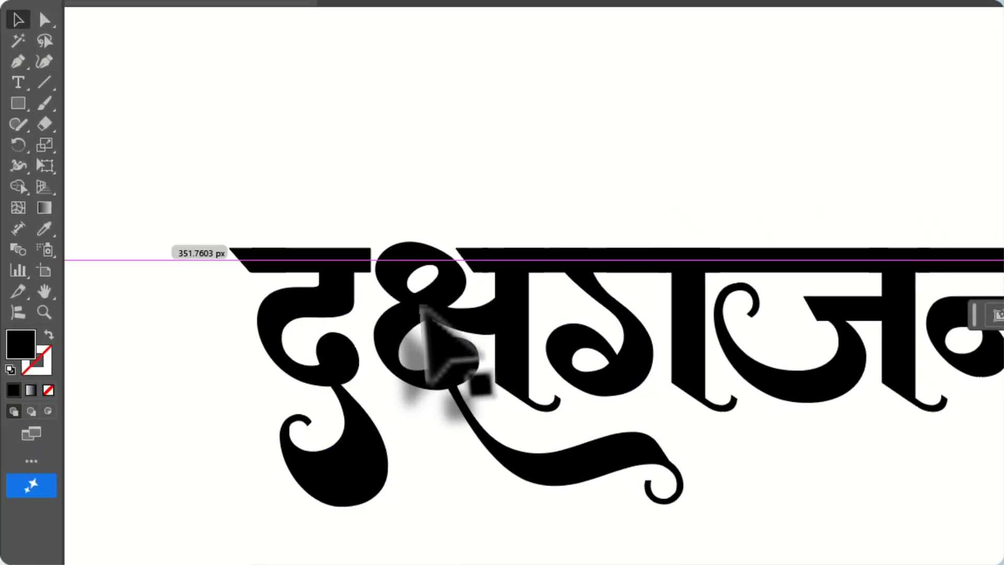
{"action": "scroll", "coordinate": [170, 87], "scroll_direction": "down", "scroll_amount": 1}
{"action": "scroll", "coordinate": [816, 405], "scroll_direction": "down", "scroll_amount": 2}
{"action": "left_click", "coordinate": [634, 430]}
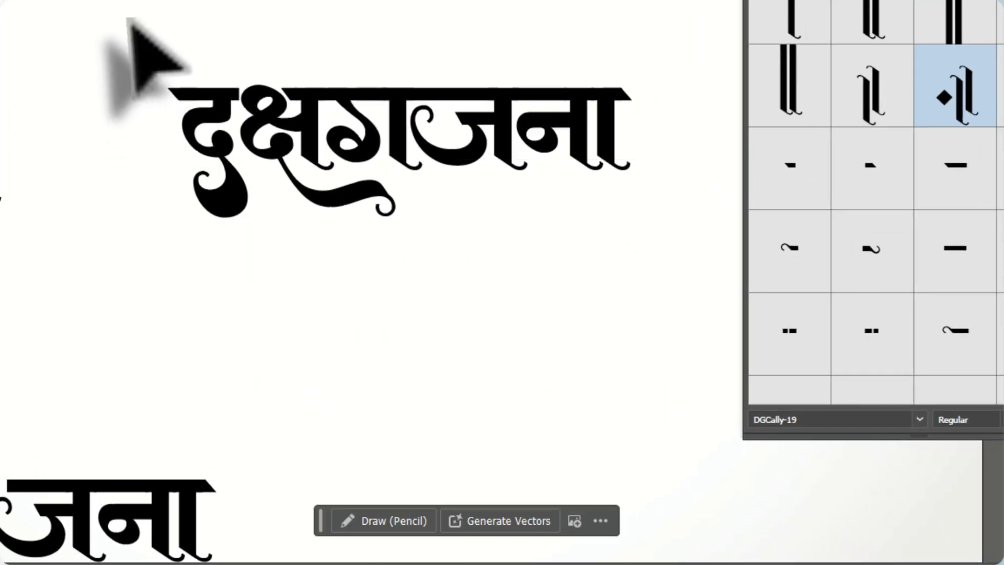
Select the whole outlined lettering, switch to Photoshop and paste it over the red label as a shape layer
{"action": "left_click_drag", "start_coordinate": [379, 227], "coordinate": [873, 462]}
{"action": "left_click_drag", "start_coordinate": [648, 281], "coordinate": [648, 281]}
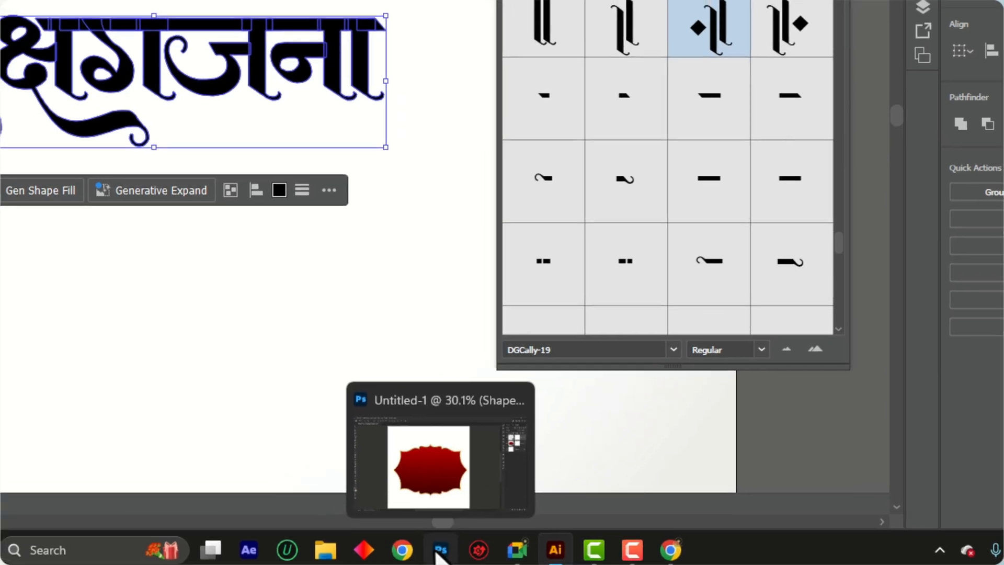
{"action": "left_click", "coordinate": [416, 546]}
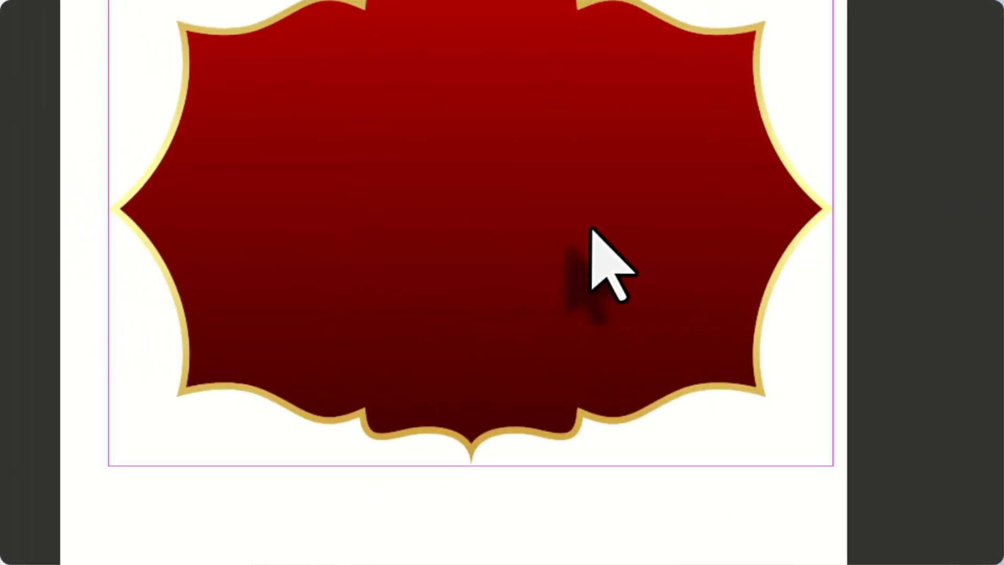
{"action": "key", "text": "ctrl+v"}
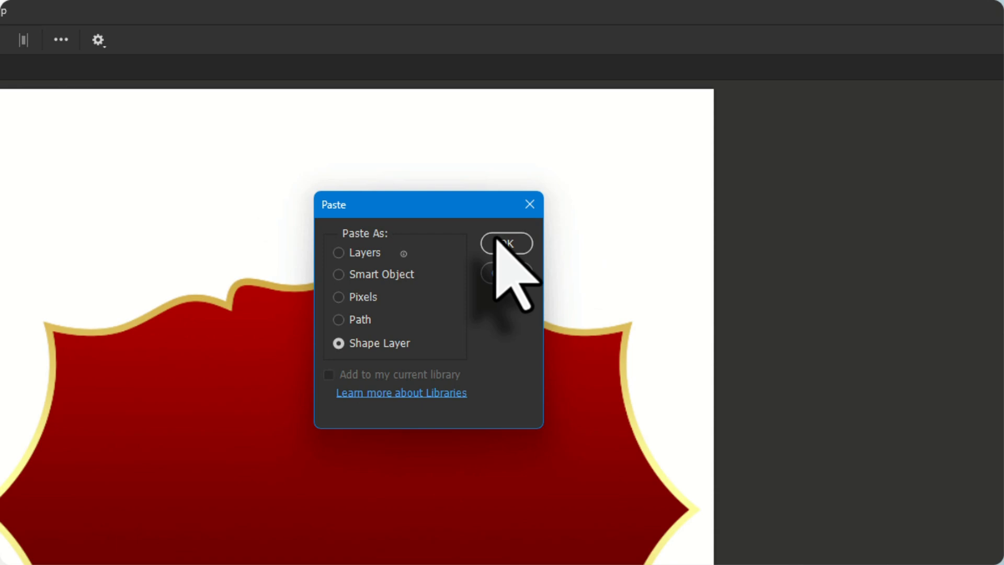
{"action": "left_click", "coordinate": [502, 243]}
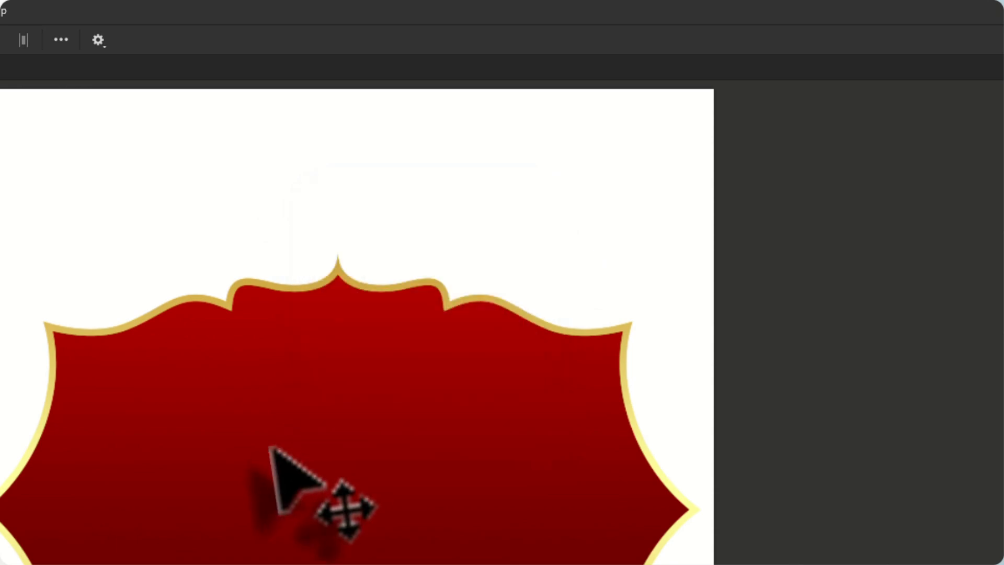
Enlarge the pasted lettering across the middle of the red label and fill it with a gold gradient preset
{"action": "key", "text": "ctrl+t"}
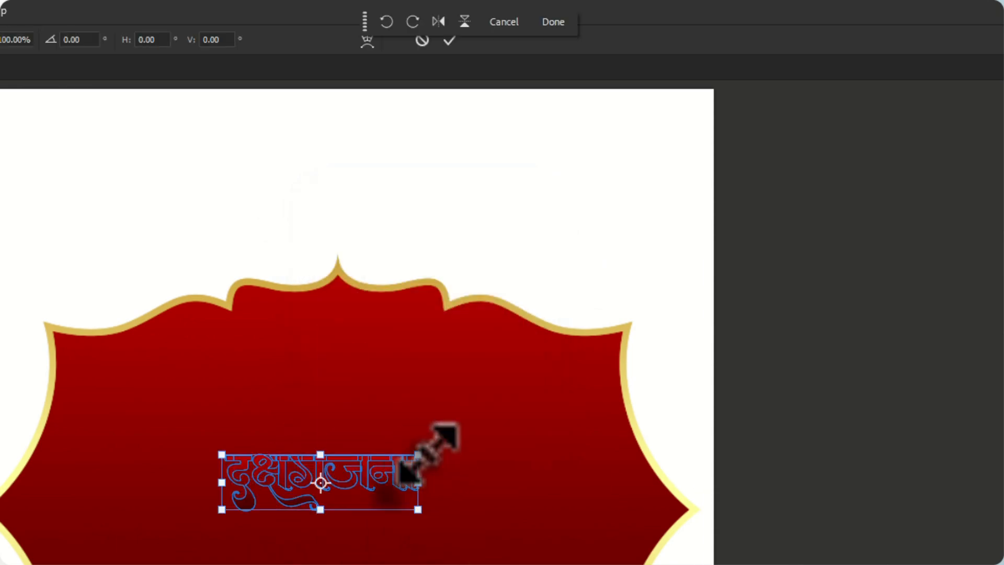
{"action": "left_click_drag", "start_coordinate": [426, 446], "coordinate": [552, 402]}
{"action": "left_click_drag", "start_coordinate": [492, 440], "coordinate": [518, 487]}
{"action": "key", "text": "Return"}
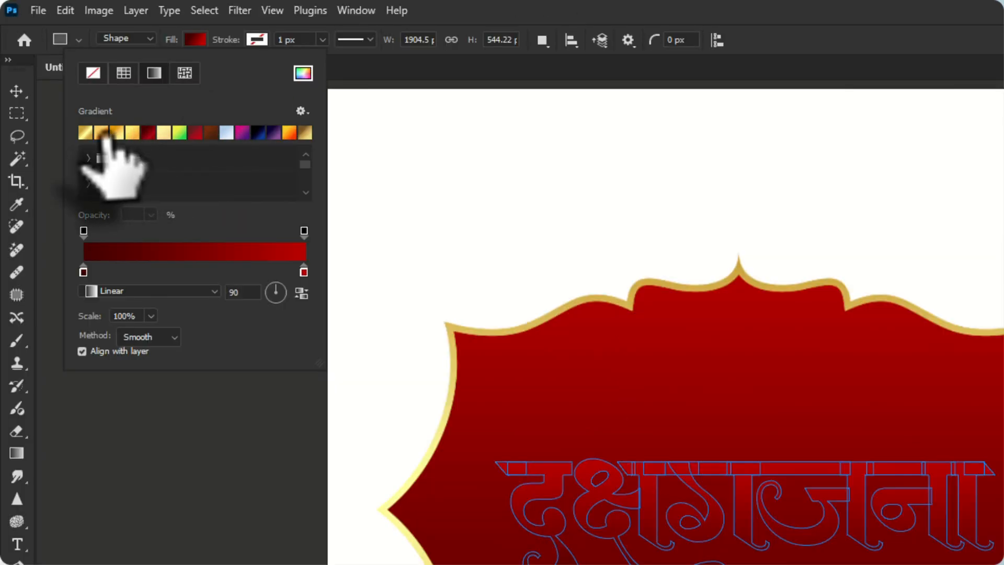
{"action": "left_click", "coordinate": [90, 134]}
{"action": "left_click", "coordinate": [17, 91]}
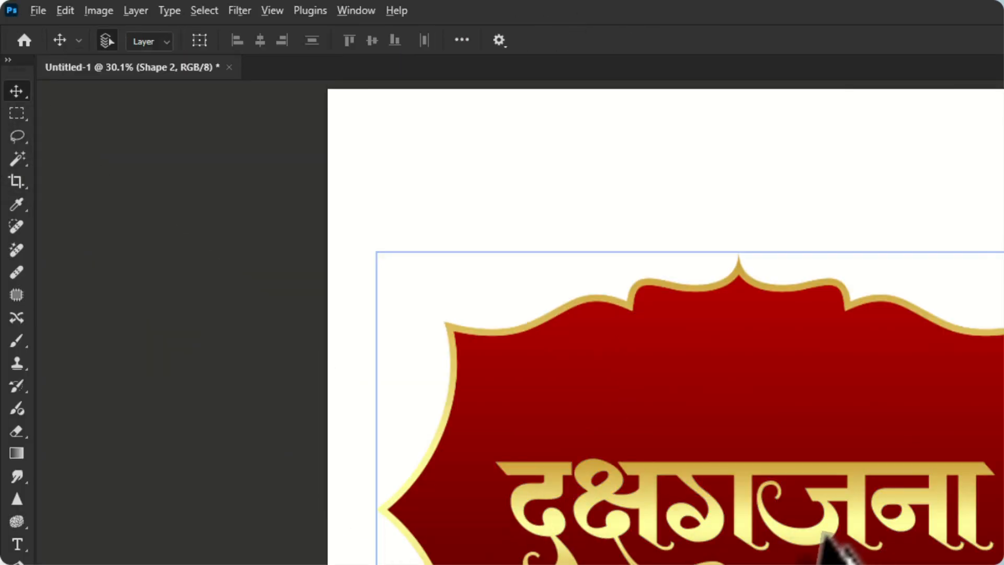
Try to move the red label shape slightly upward and undo the move
{"action": "scroll", "coordinate": [819, 531], "scroll_direction": "up", "scroll_amount": 1}
{"action": "left_click_drag", "start_coordinate": [819, 531], "coordinate": [816, 513]}
{"action": "key", "text": "ctrl+z"}
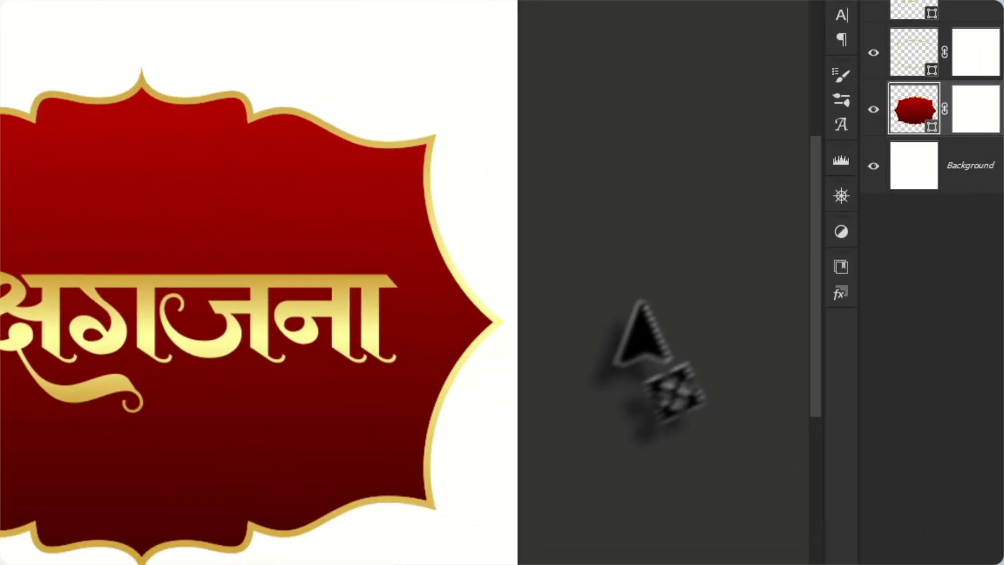
Switch to Illustrator and insert the decorative reph flourish glyph after the ज in the live headline text
{"action": "scroll", "coordinate": [634, 304], "scroll_direction": "up", "scroll_amount": 2}
{"action": "left_click", "coordinate": [668, 545]}
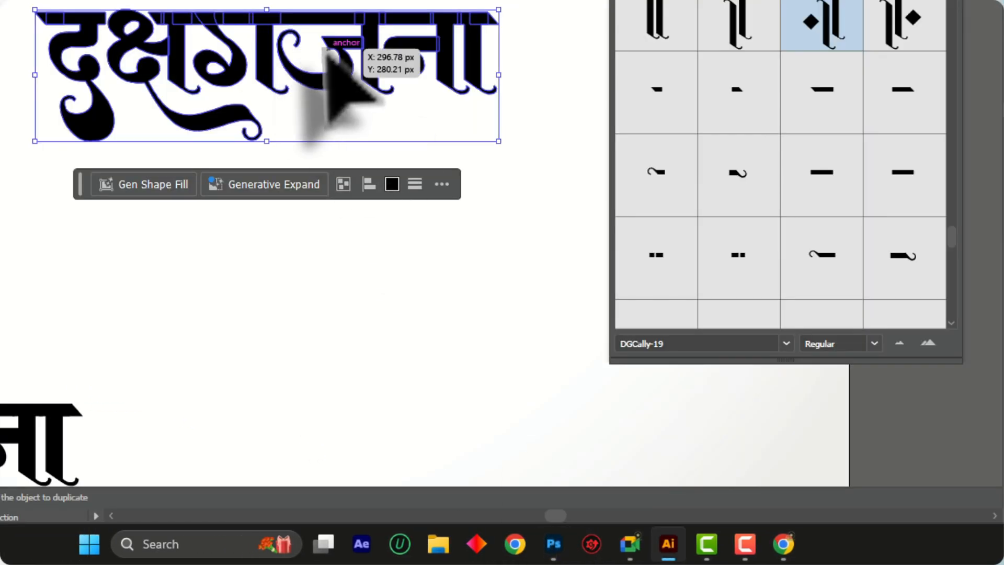
{"action": "scroll", "coordinate": [328, 50], "scroll_direction": "down", "scroll_amount": 5}
{"action": "scroll", "coordinate": [242, 193], "scroll_direction": "up", "scroll_amount": 5}
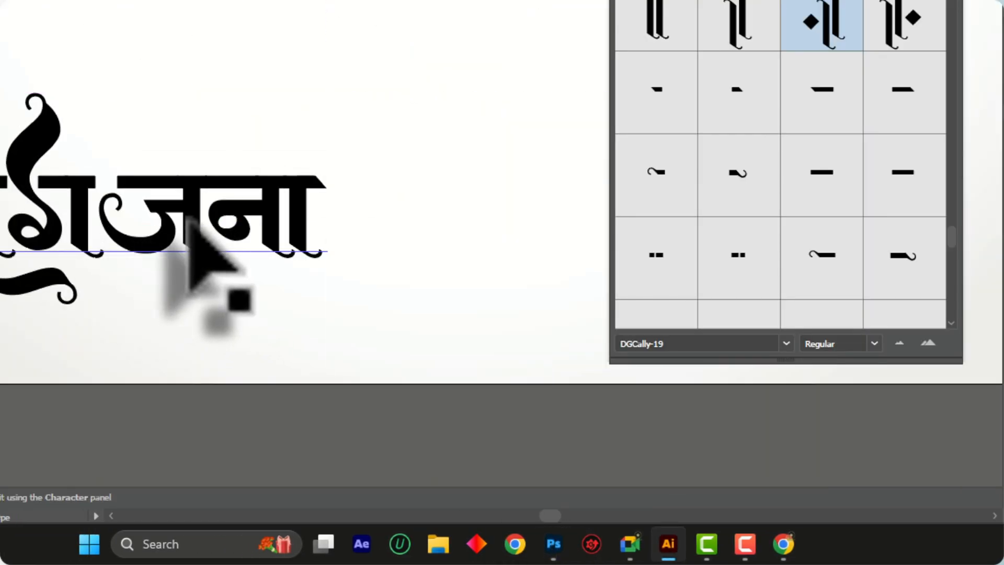
{"action": "left_click", "coordinate": [210, 219]}
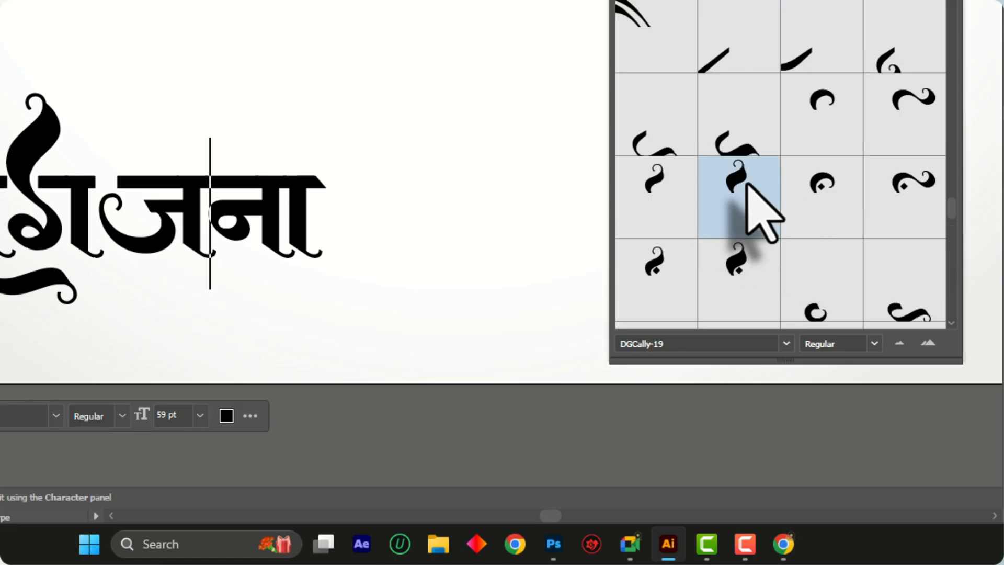
{"action": "double_click", "coordinate": [746, 184]}
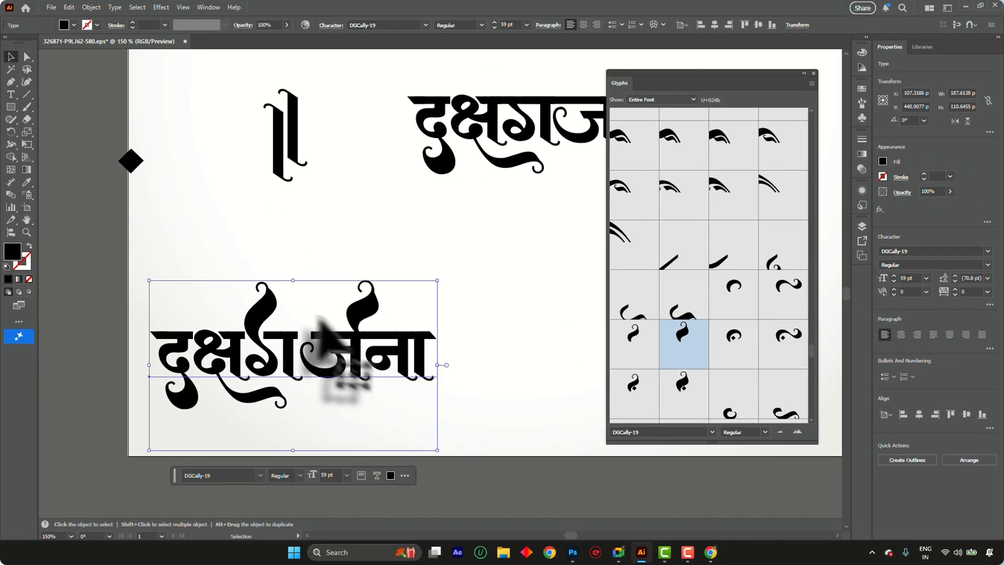
Duplicate the headline to the right, outline and ungroup the copy, and move the flourish above ज clear of the letters
{"action": "scroll", "coordinate": [320, 317], "scroll_direction": "down", "scroll_amount": 2}
{"action": "scroll", "coordinate": [261, 311], "scroll_direction": "up", "scroll_amount": 1}
{"action": "left_click_drag", "start_coordinate": [222, 298], "coordinate": [469, 307]}
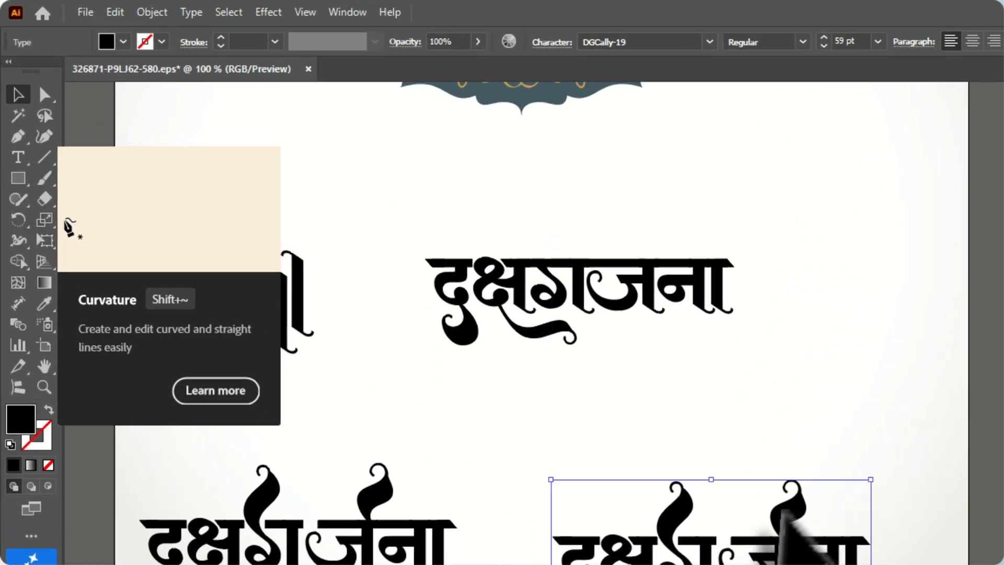
{"action": "right_click", "coordinate": [784, 512]}
{"action": "left_click", "coordinate": [881, 564]}
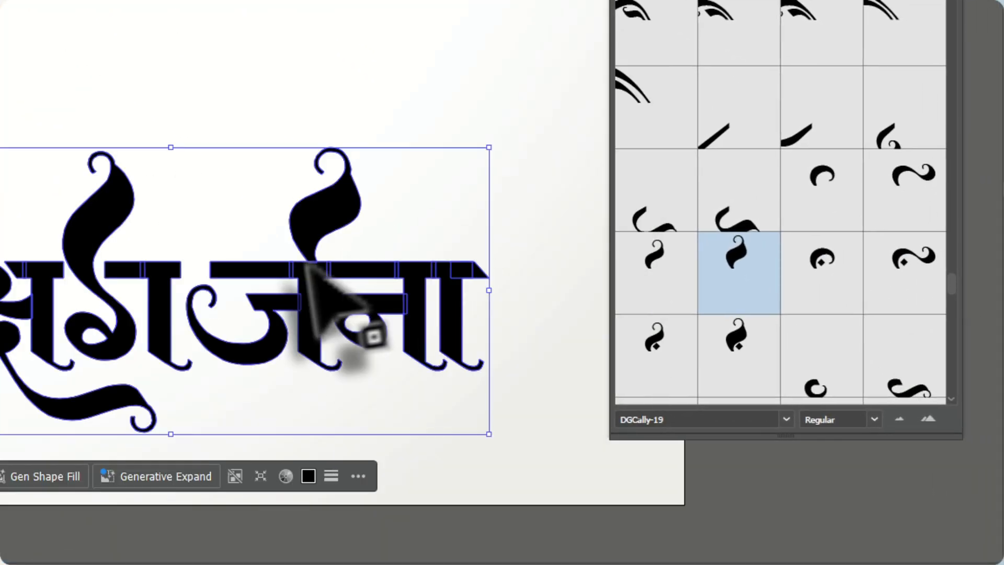
{"action": "left_click", "coordinate": [388, 301]}
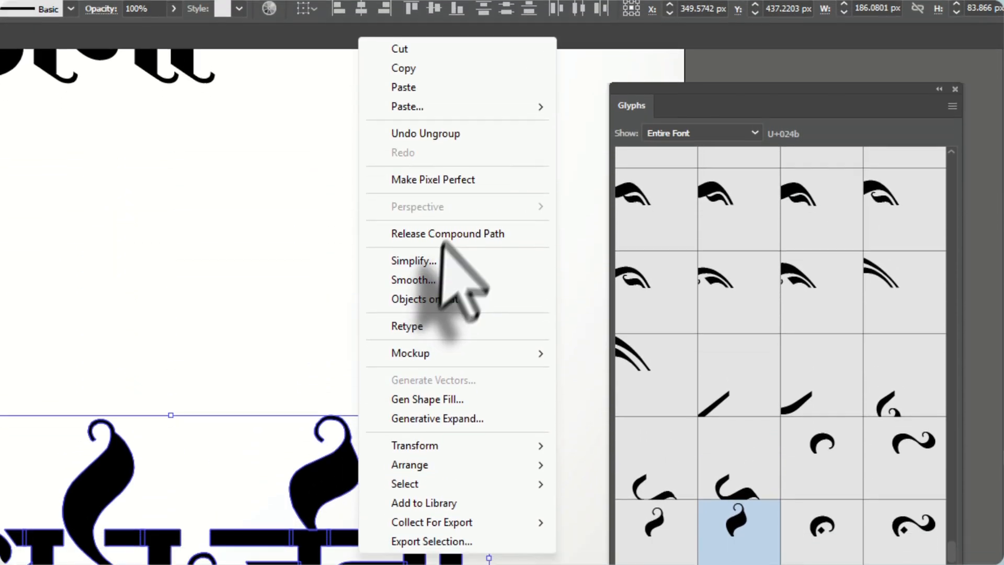
{"action": "left_click", "coordinate": [448, 0]}
{"action": "left_click", "coordinate": [460, 219]}
{"action": "left_click_drag", "start_coordinate": [336, 276], "coordinate": [381, 172]}
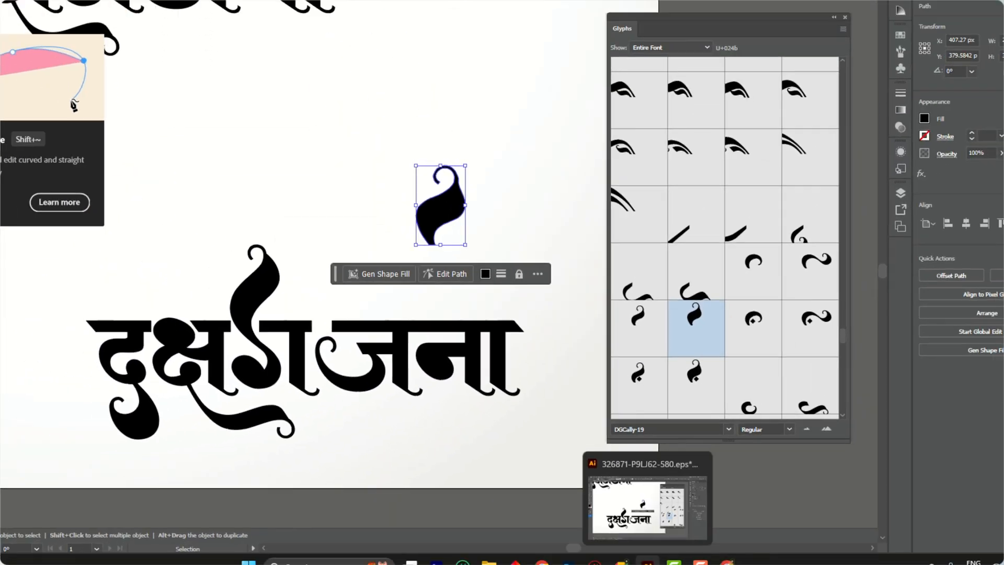
Switch to Photoshop, paste the flourish as a shape layer, and scale and seat it on the headline above ज
{"action": "left_click", "coordinate": [648, 555]}
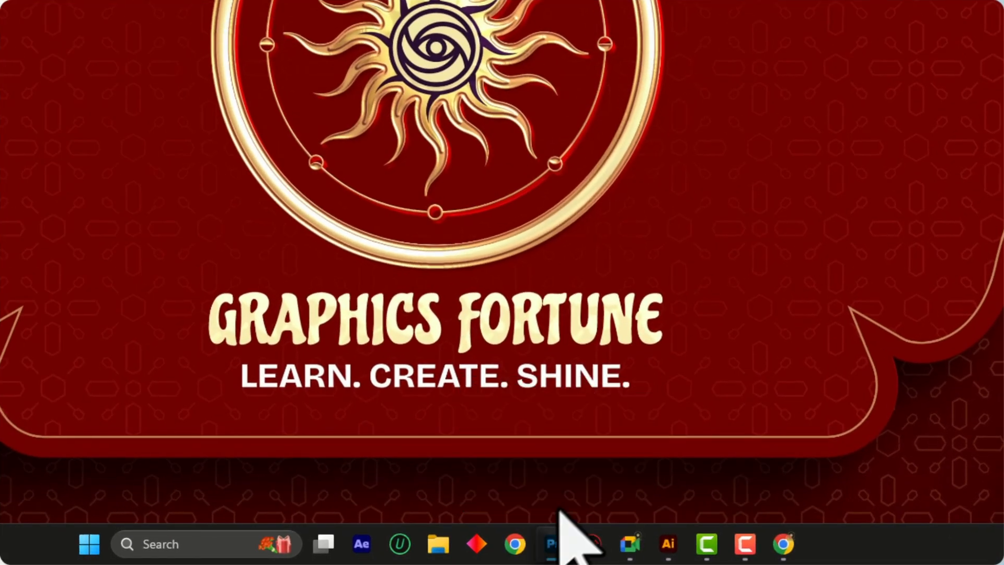
{"action": "left_click", "coordinate": [562, 547]}
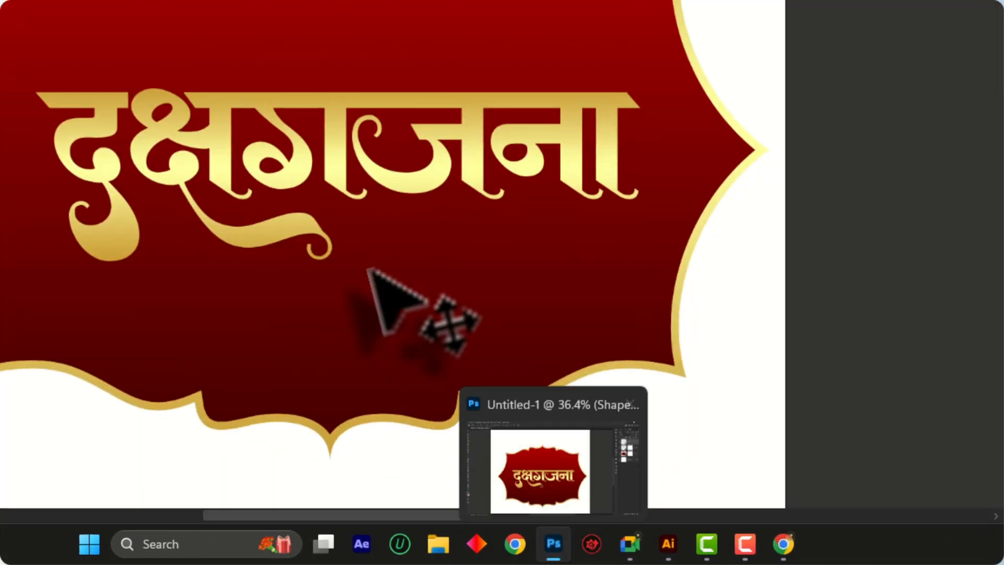
{"action": "key", "text": "ctrl+v"}
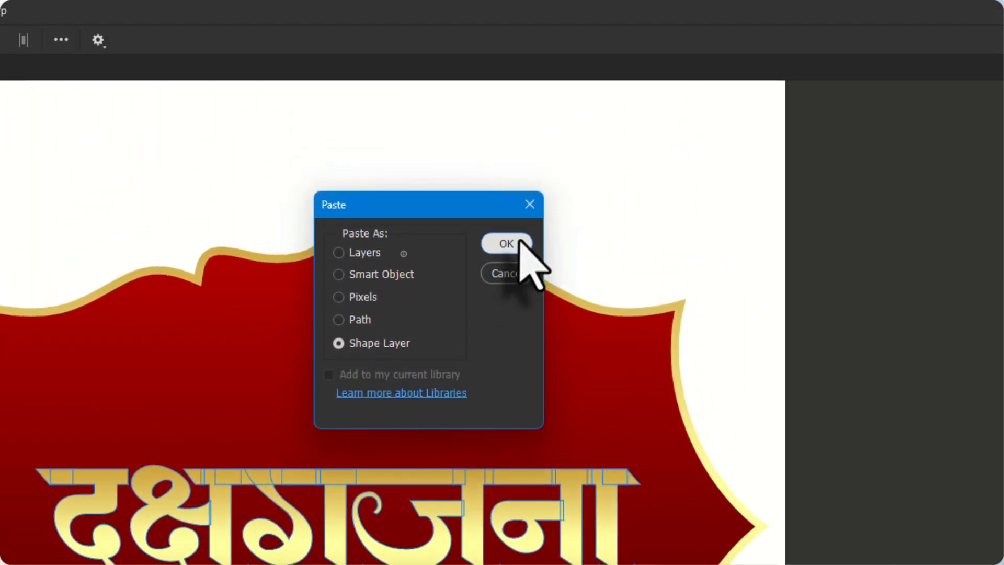
{"action": "scroll", "coordinate": [511, 482], "scroll_direction": "up", "scroll_amount": 3}
{"action": "key", "text": "ctrl+t"}
{"action": "left_click_drag", "start_coordinate": [324, 498], "coordinate": [361, 462]}
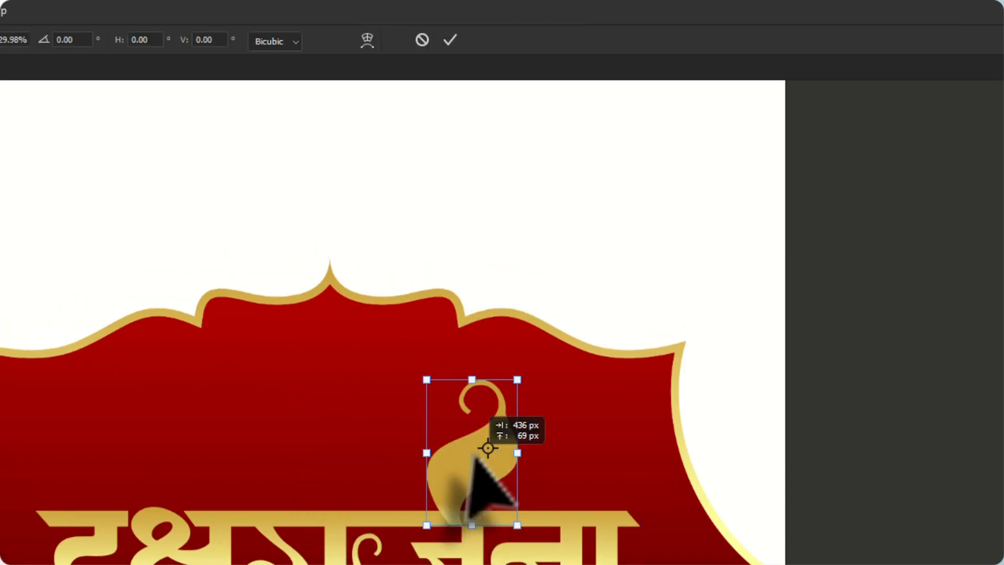
{"action": "left_click_drag", "start_coordinate": [474, 456], "coordinate": [494, 450]}
{"action": "left_click", "coordinate": [450, 40]}
{"action": "scroll", "coordinate": [505, 484], "scroll_direction": "up", "scroll_amount": 5}
{"action": "left_click_drag", "start_coordinate": [477, 407], "coordinate": [477, 433]}
Merge the flourish layer with the lettering layer and move the combined lettering slightly down
{"action": "scroll", "coordinate": [478, 433], "scroll_direction": "down", "scroll_amount": 2}
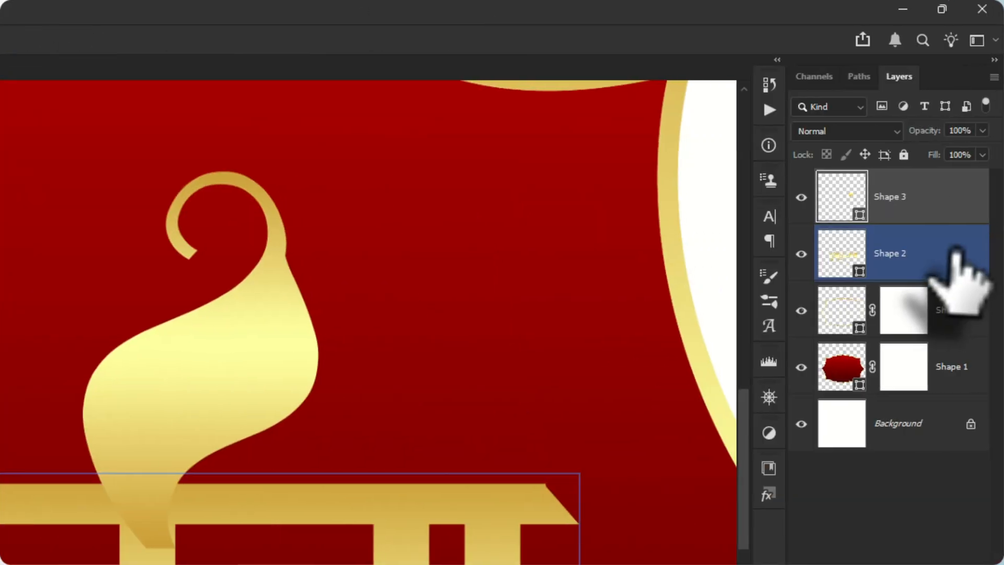
{"action": "key", "text": "ctrl+e"}
{"action": "scroll", "coordinate": [421, 526], "scroll_direction": "down", "scroll_amount": 6}
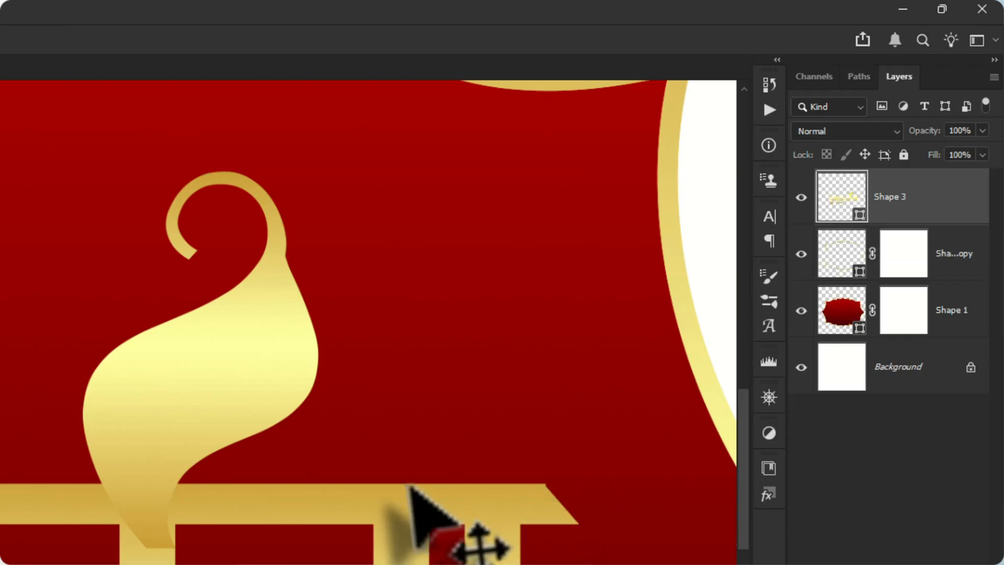
{"action": "scroll", "coordinate": [400, 514], "scroll_direction": "down", "scroll_amount": 3}
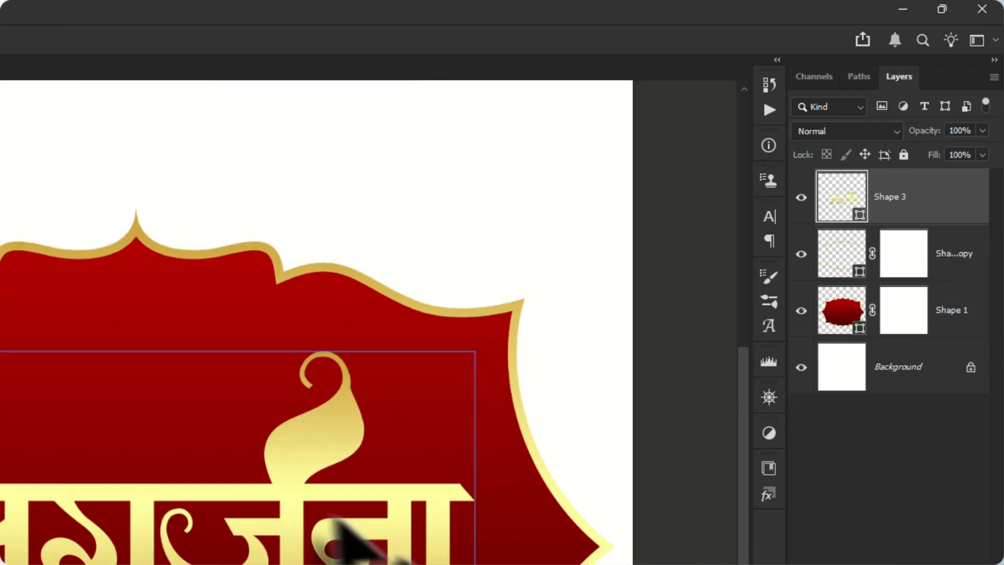
{"action": "scroll", "coordinate": [325, 531], "scroll_direction": "up", "scroll_amount": 2}
{"action": "left_click_drag", "start_coordinate": [320, 428], "coordinate": [321, 446]}
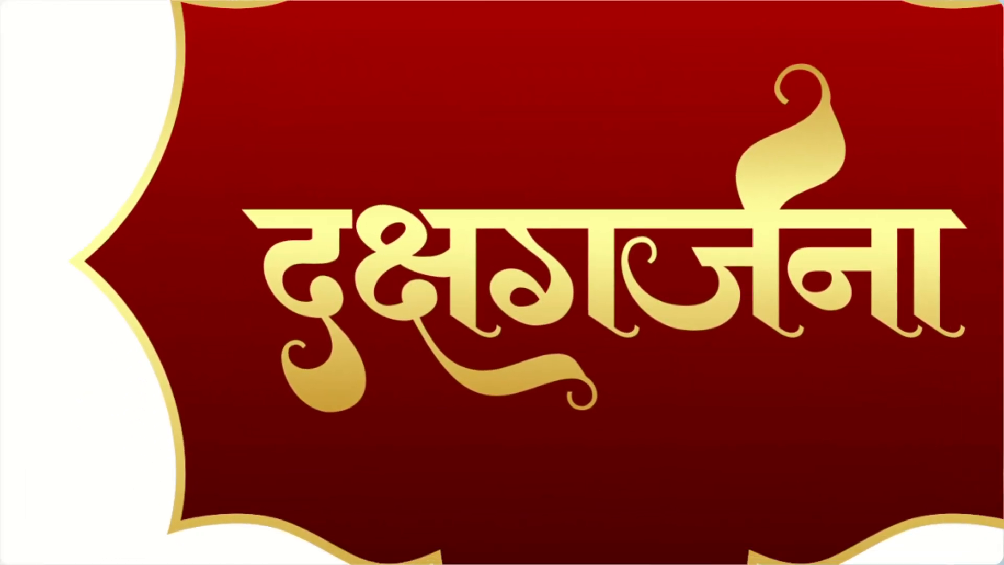
Copy the decorative ॥ ornament from Illustrator and paste it into the Photoshop document as a shape layer
{"action": "mouse_move", "coordinate": [571, 549]}
{"action": "left_click", "coordinate": [567, 486]}
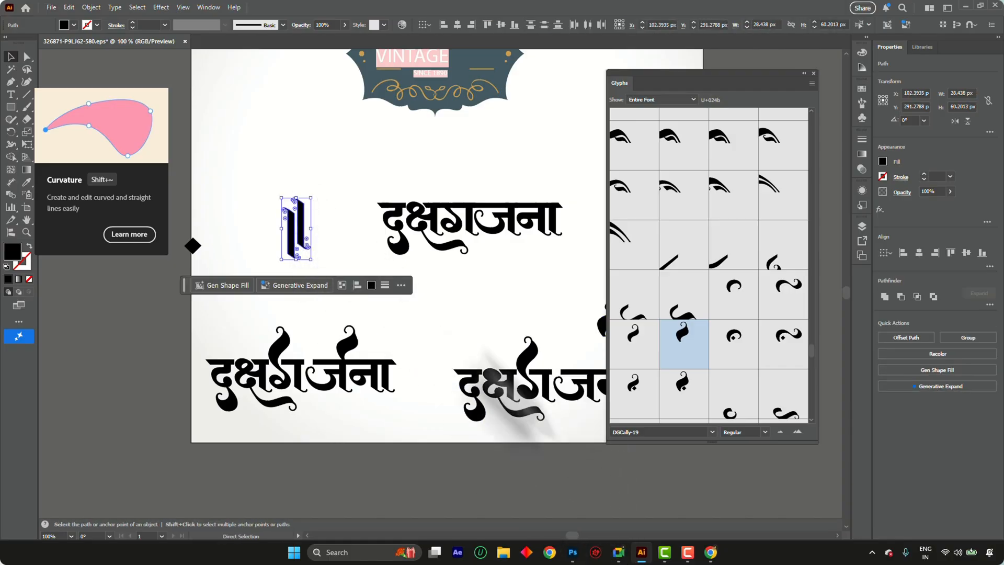
{"action": "mouse_move", "coordinate": [571, 559]}
{"action": "left_click", "coordinate": [573, 496]}
{"action": "key", "text": "ctrl+v"}
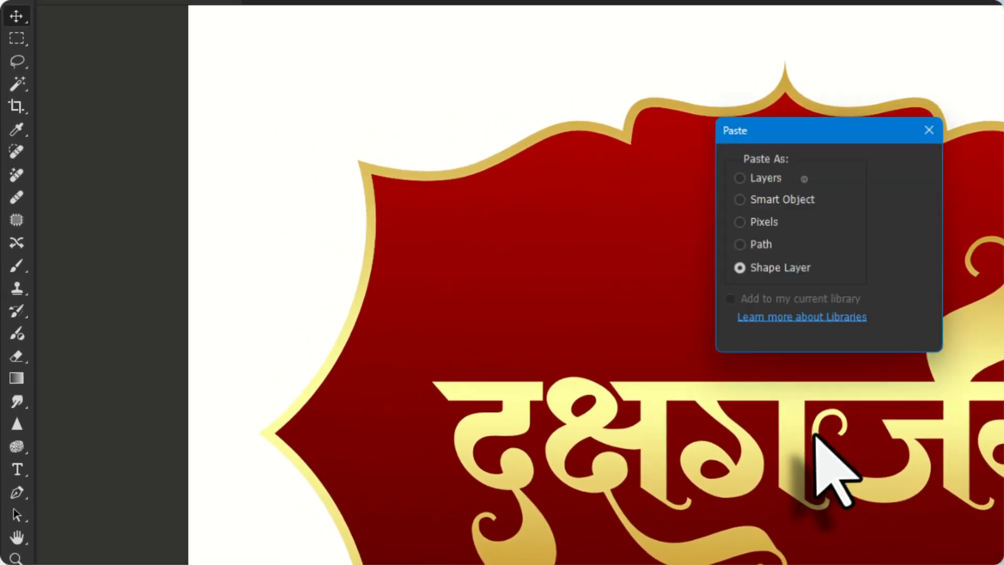
{"action": "left_click", "coordinate": [907, 178]}
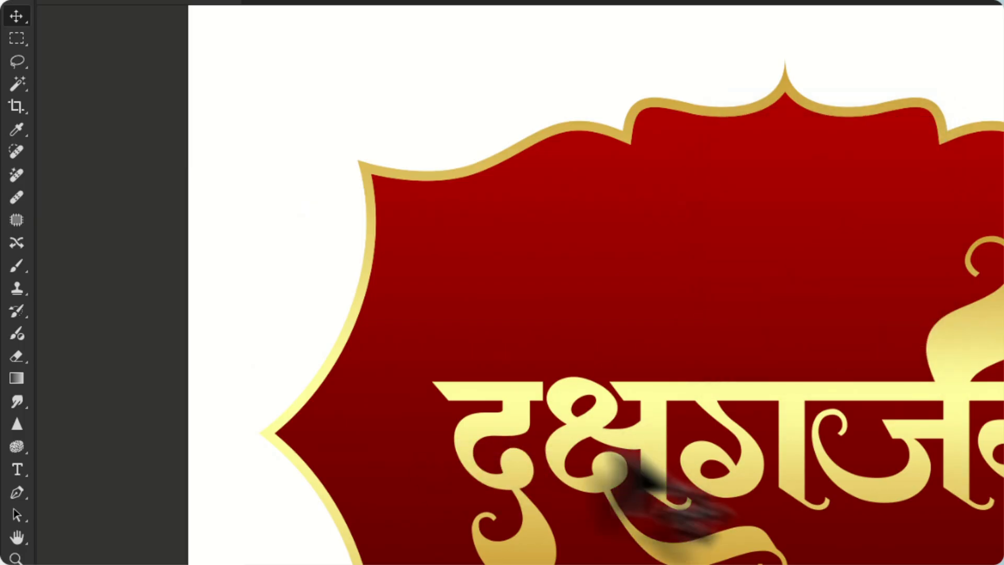
Scale the pasted ॥ down beside the start of the lettering and place a duplicate at the lettering's end
{"action": "left_click_drag", "start_coordinate": [614, 466], "coordinate": [404, 460]}
{"action": "key", "text": "ctrl+t"}
{"action": "left_click_drag", "start_coordinate": [462, 342], "coordinate": [454, 360]}
{"action": "key", "text": "Return"}
{"action": "left_click_drag", "start_coordinate": [401, 471], "coordinate": [527, 247]}
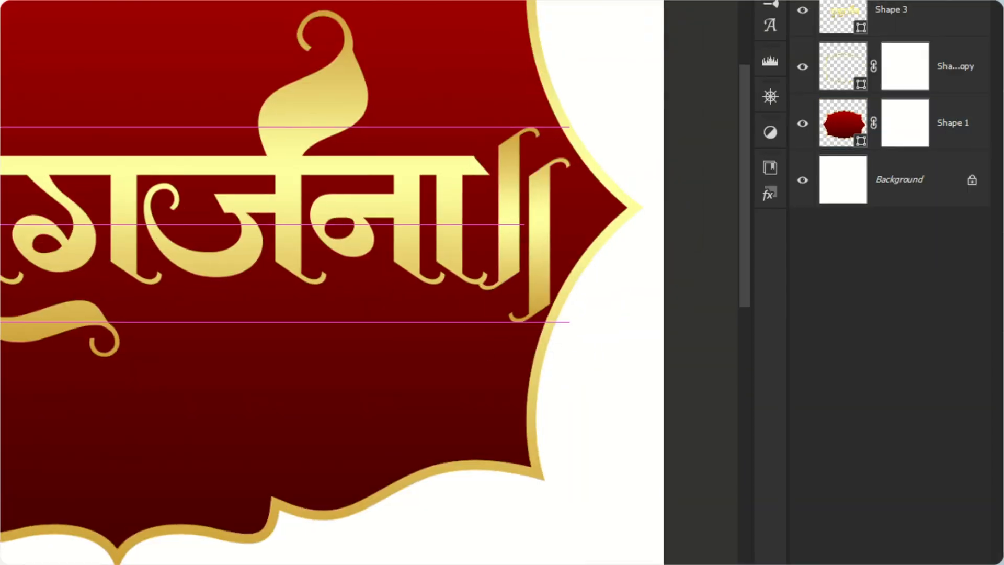
Scale the gold lettering down to about 1763 × 846 px between the two ॥ ornaments
{"action": "key", "text": "ctrl+t"}
{"action": "left_click_drag", "start_coordinate": [490, 10], "coordinate": [459, 25]}
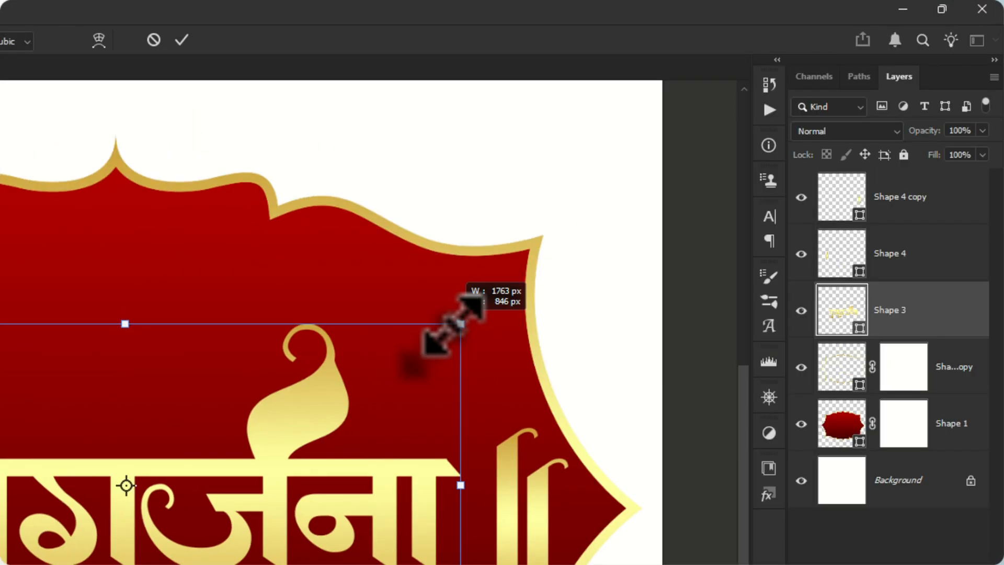
{"action": "key", "text": "Return"}
Make the ॥ ornament at the end of the lettering slightly smaller
{"action": "left_click_drag", "start_coordinate": [565, 233], "coordinate": [521, 213]}
{"action": "key", "text": "ctrl+z"}
{"action": "key", "text": "ctrl+t"}
{"action": "left_click_drag", "start_coordinate": [552, 110], "coordinate": [547, 124]}
{"action": "left_click", "coordinate": [405, 517]}
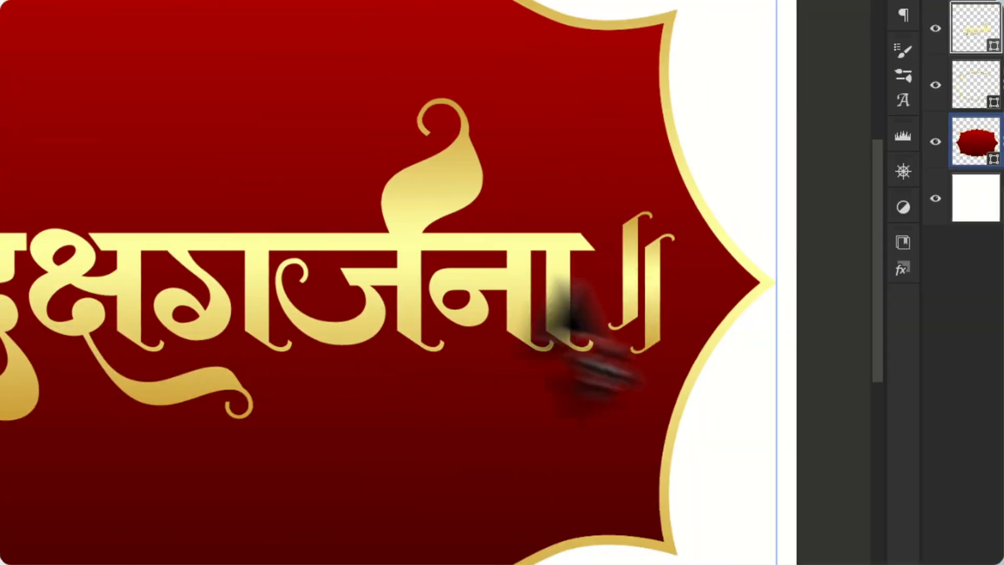
Replace the ॥ before the द with a horizontally flipped copy of the one after the lettering, and adjust the spacing
{"action": "left_click", "coordinate": [424, 515]}
{"action": "left_click", "coordinate": [511, 507]}
{"action": "left_click_drag", "start_coordinate": [10, 300], "coordinate": [207, 300]}
{"action": "key", "text": "ctrl+t"}
{"action": "right_click", "coordinate": [436, 301]}
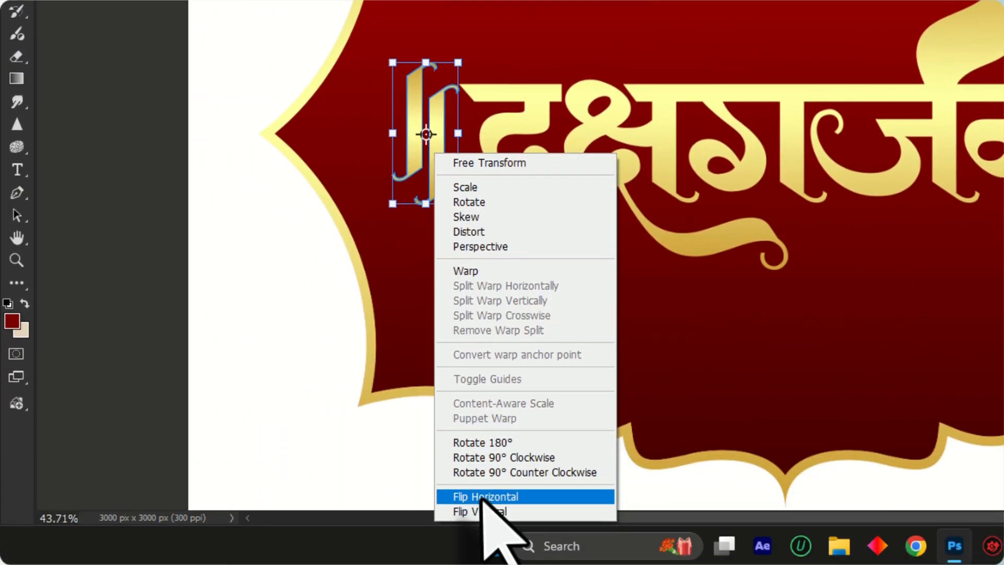
{"action": "left_click", "coordinate": [484, 564]}
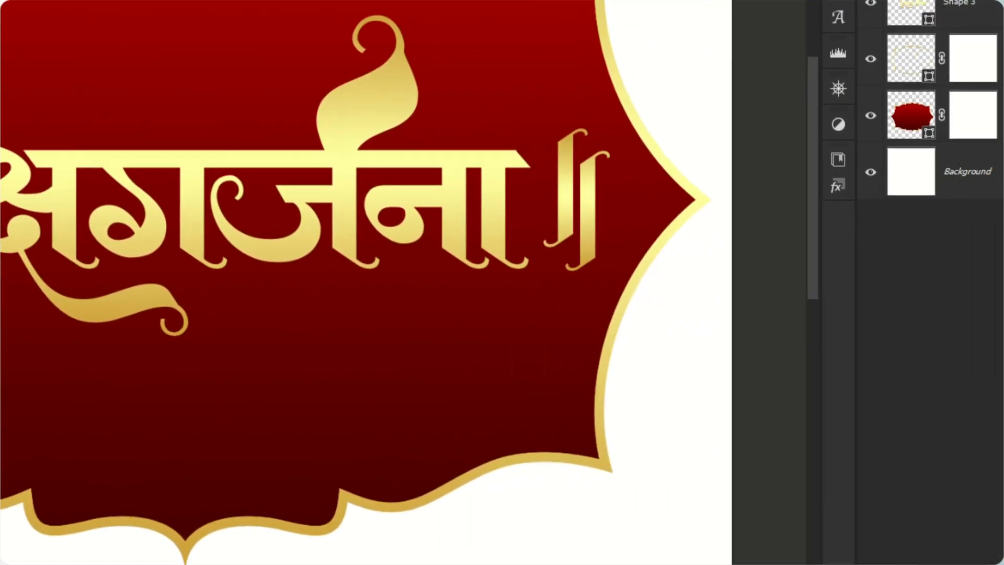
{"action": "left_click", "coordinate": [570, 316]}
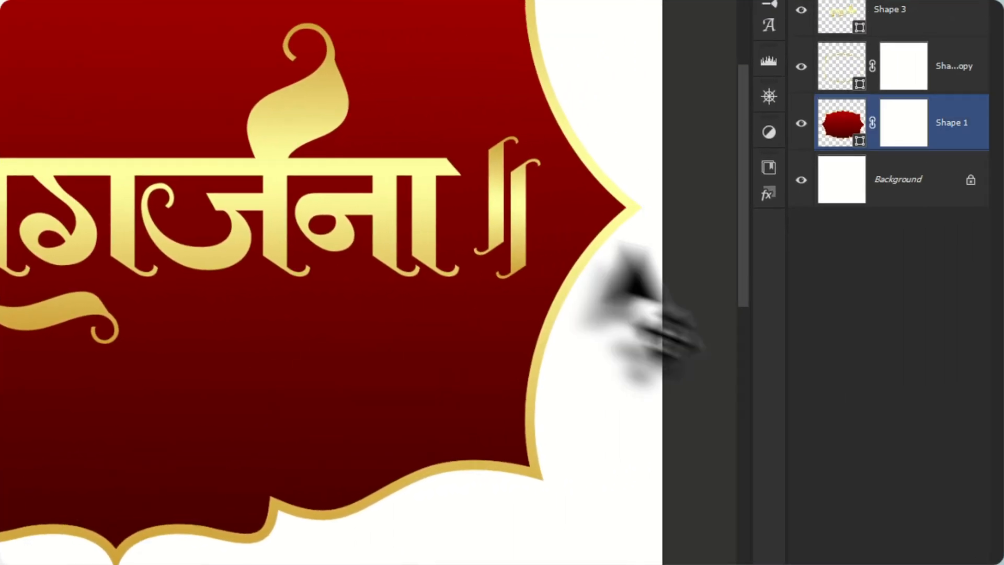
{"action": "left_click", "coordinate": [452, 214]}
{"action": "scroll", "coordinate": [444, 212], "scroll_direction": "down", "scroll_amount": 4}
{"action": "left_click_drag", "start_coordinate": [303, 78], "coordinate": [314, 82]}
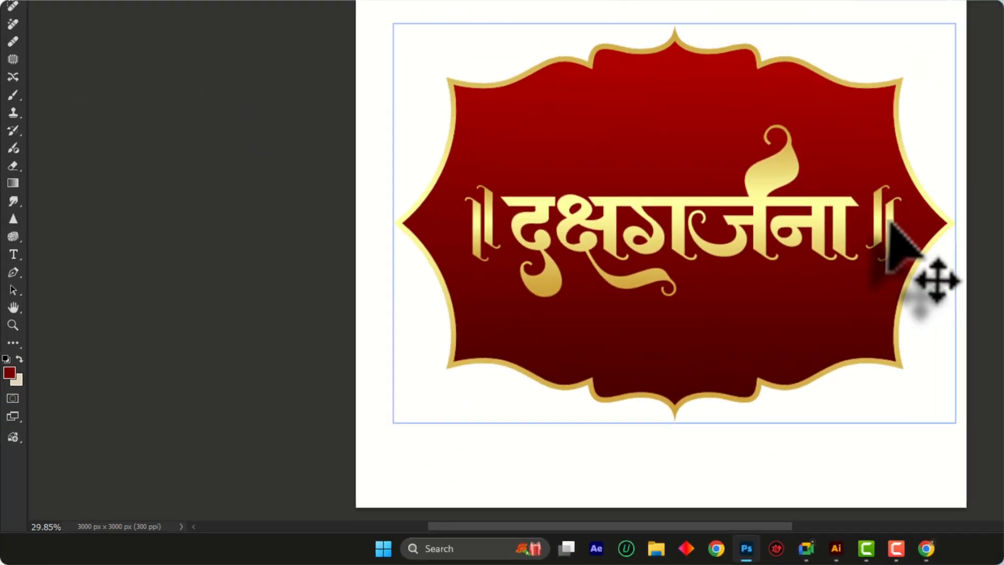
Select the two ॥ ornament layers, Shape 4 copy and Shape 4 copy 2, and group them
{"action": "left_click", "coordinate": [681, 302]}
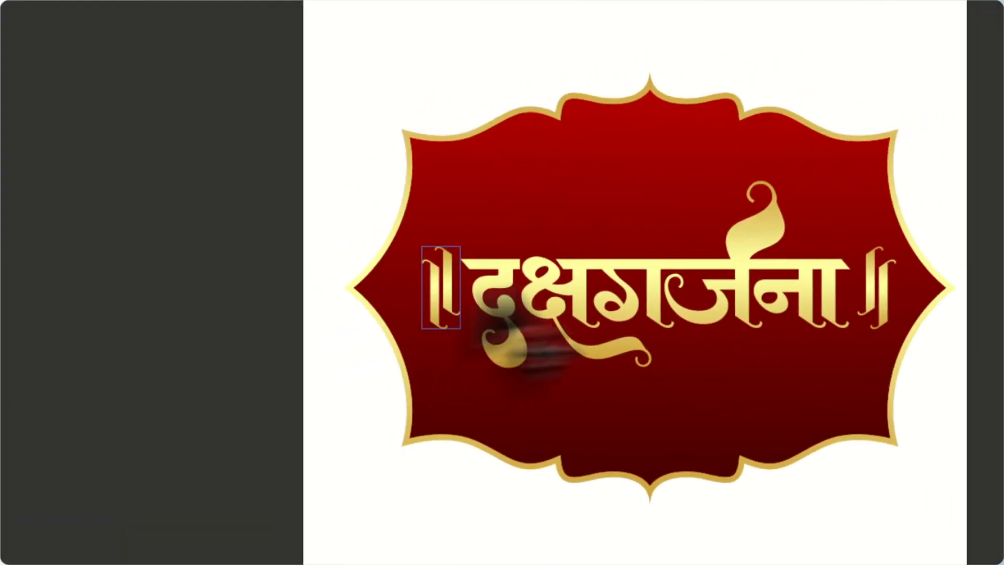
{"action": "left_click", "coordinate": [936, 186]}
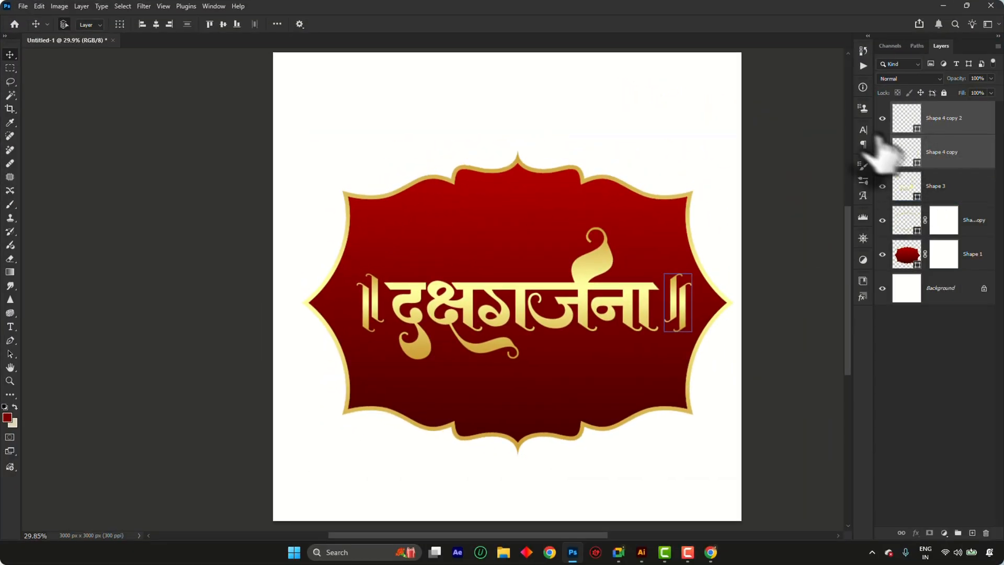
{"action": "right_click", "coordinate": [947, 119]}
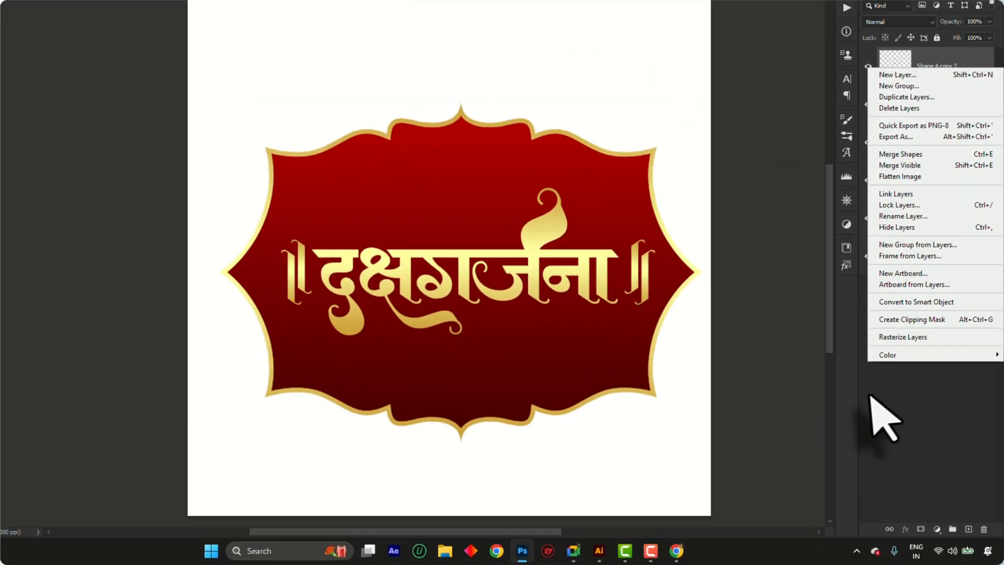
{"action": "mouse_move", "coordinate": [889, 379]}
{"action": "left_click", "coordinate": [860, 390]}
{"action": "key", "text": "ctrl+g"}
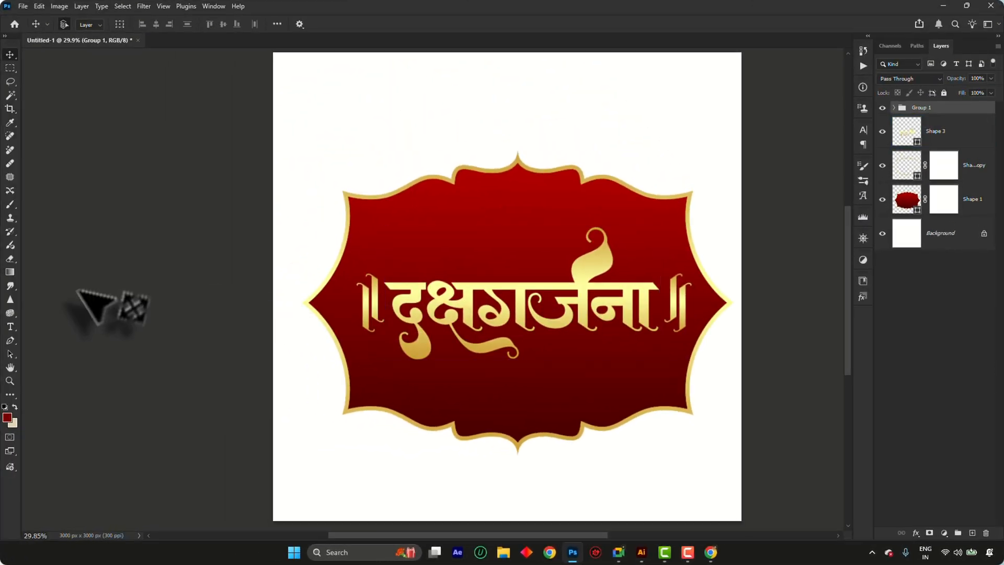
Move the grouped ॥ ornaments down so they sit lower alongside the lettering
{"action": "key", "text": "ctrl+0"}
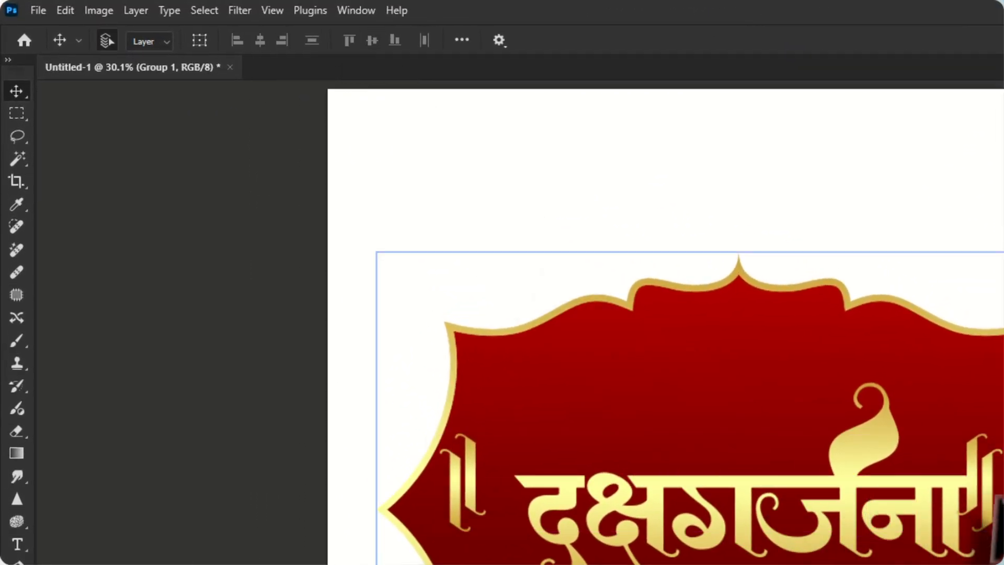
{"action": "scroll", "coordinate": [998, 494], "scroll_direction": "up", "scroll_amount": 3}
{"action": "key", "text": "ctrl+t"}
{"action": "left_click_drag", "start_coordinate": [966, 443], "coordinate": [966, 505]}
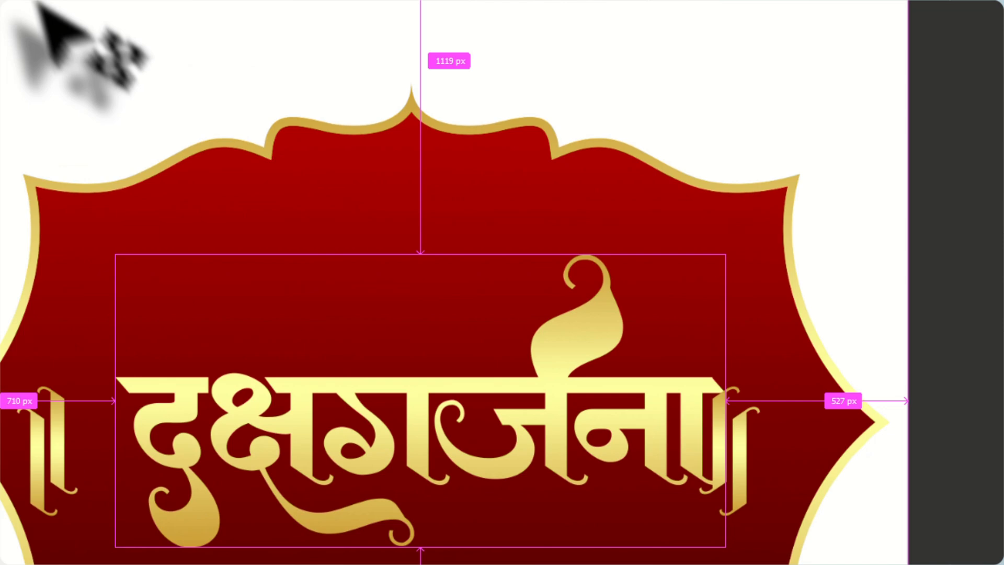
Centre the lettering horizontally on the canvas and move it slightly down between the ॥ ornaments
{"action": "key", "text": "ctrl+a"}
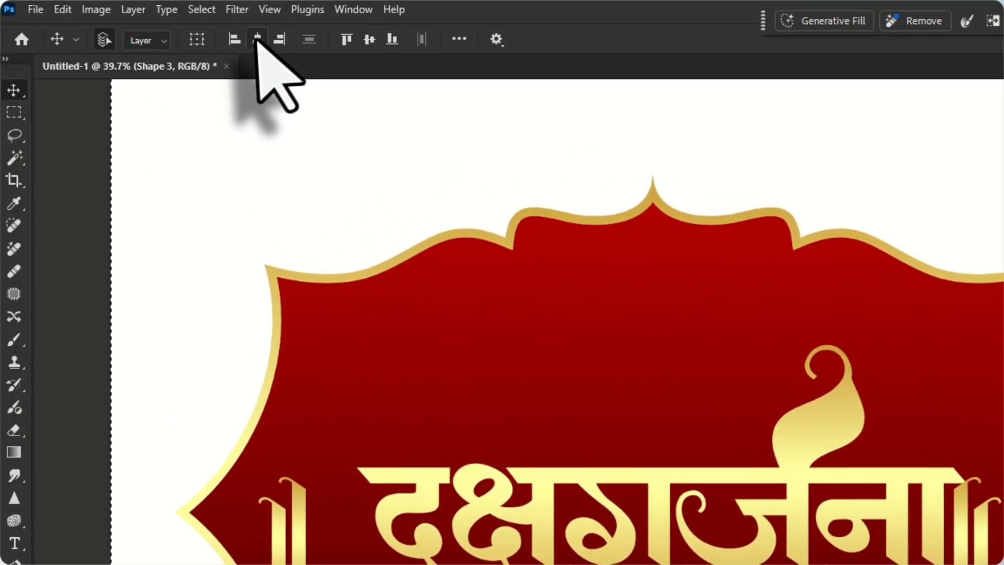
{"action": "left_click", "coordinate": [259, 40]}
{"action": "key", "text": "ctrl+d"}
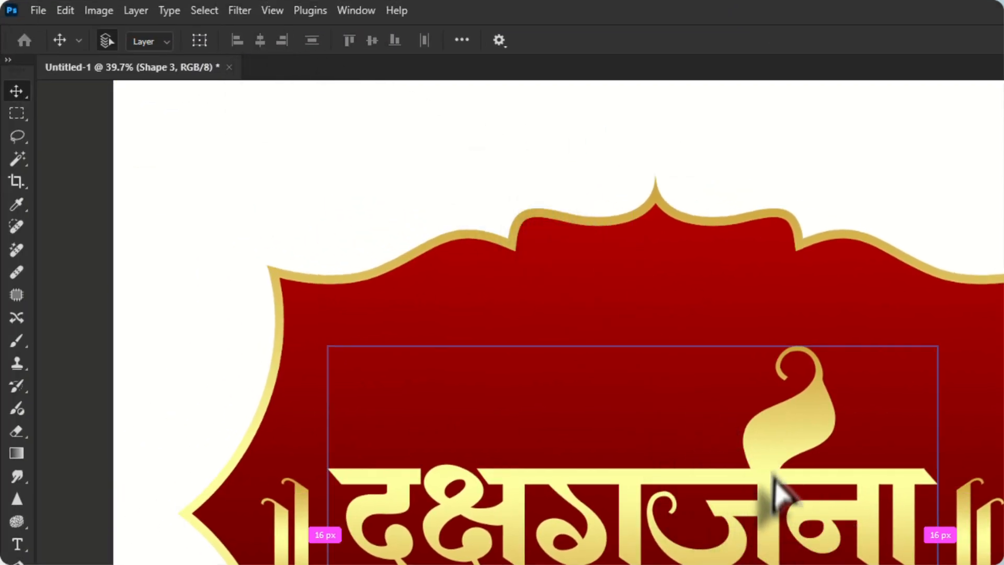
{"action": "left_click_drag", "start_coordinate": [774, 475], "coordinate": [776, 491]}
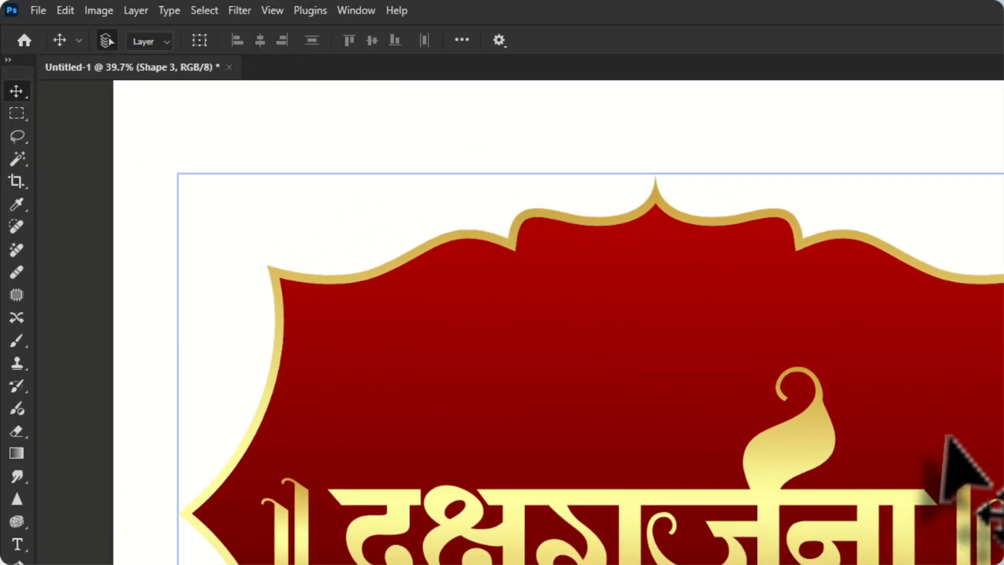
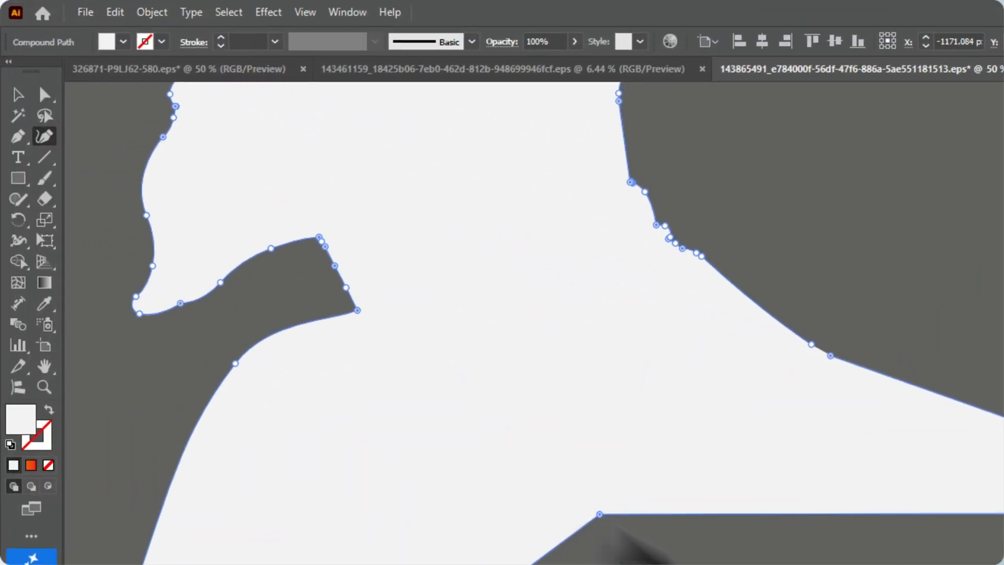
Reshape the bust silhouette's bottom edge with the Curvature tool, curving it and pulling the back corner lower
{"action": "left_click_drag", "start_coordinate": [416, 452], "coordinate": [637, 564]}
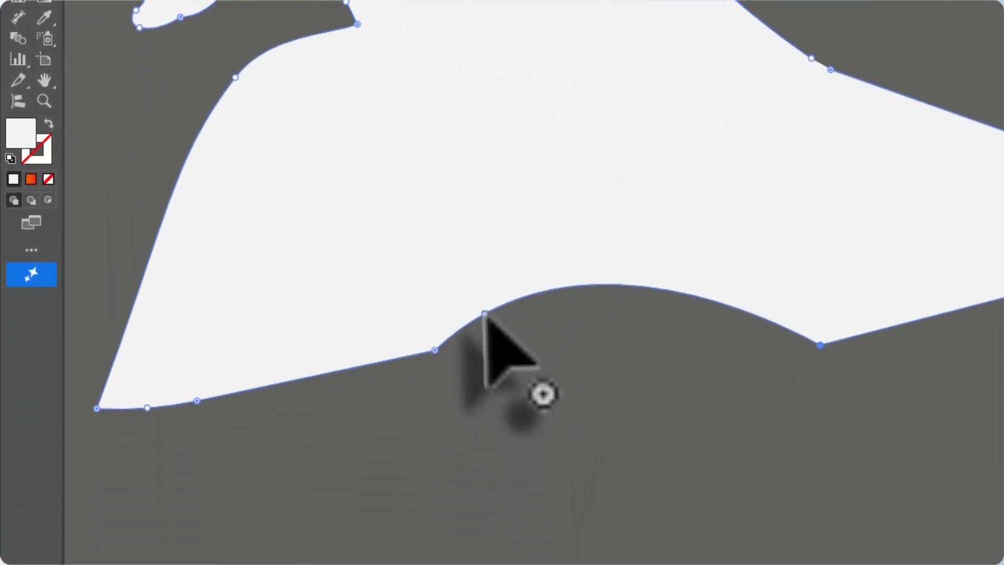
{"action": "left_click_drag", "start_coordinate": [484, 314], "coordinate": [559, 369]}
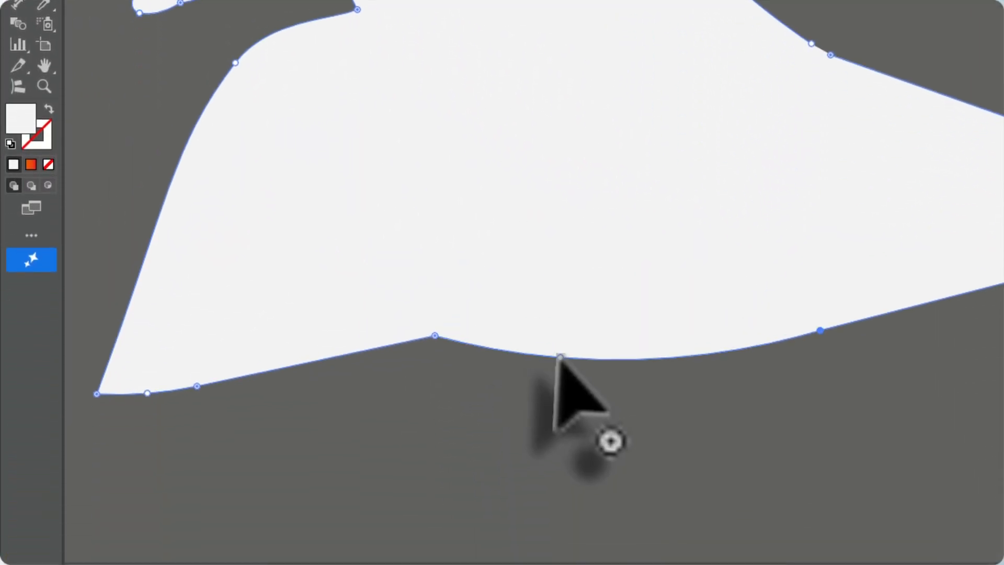
{"action": "left_click_drag", "start_coordinate": [431, 337], "coordinate": [412, 435]}
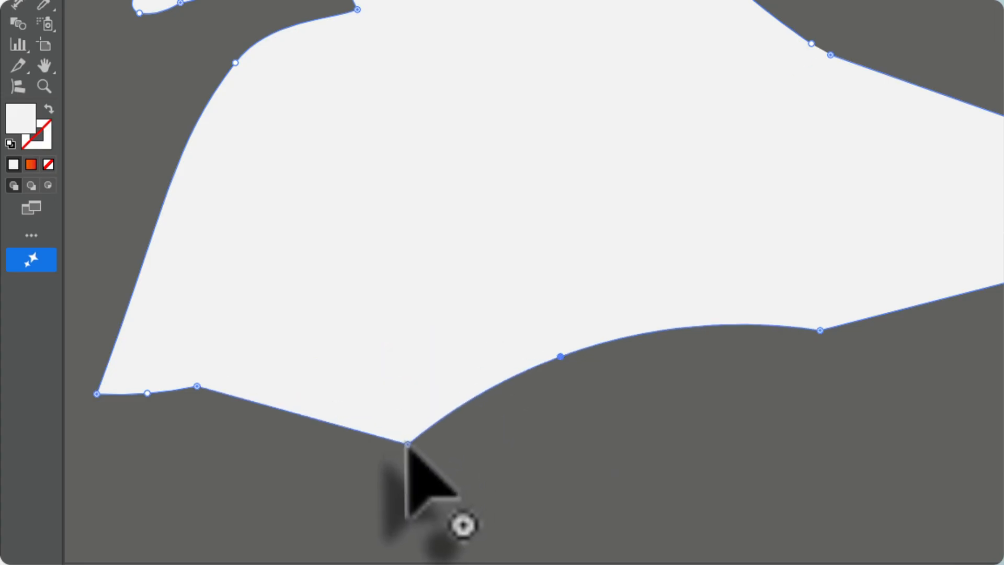
{"action": "left_click", "coordinate": [406, 445]}
{"action": "left_click_drag", "start_coordinate": [560, 356], "coordinate": [598, 412]}
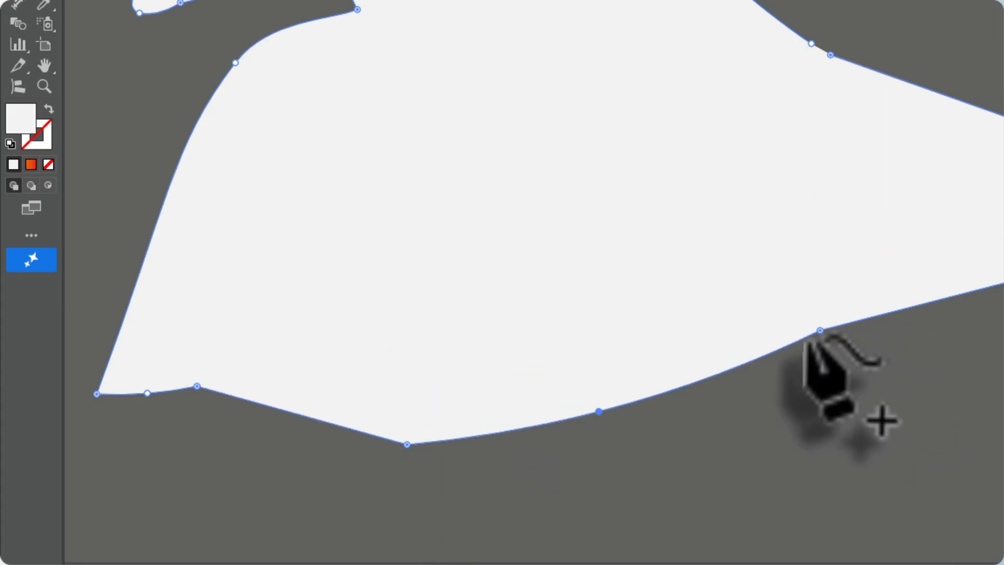
{"action": "left_click_drag", "start_coordinate": [819, 331], "coordinate": [793, 497]}
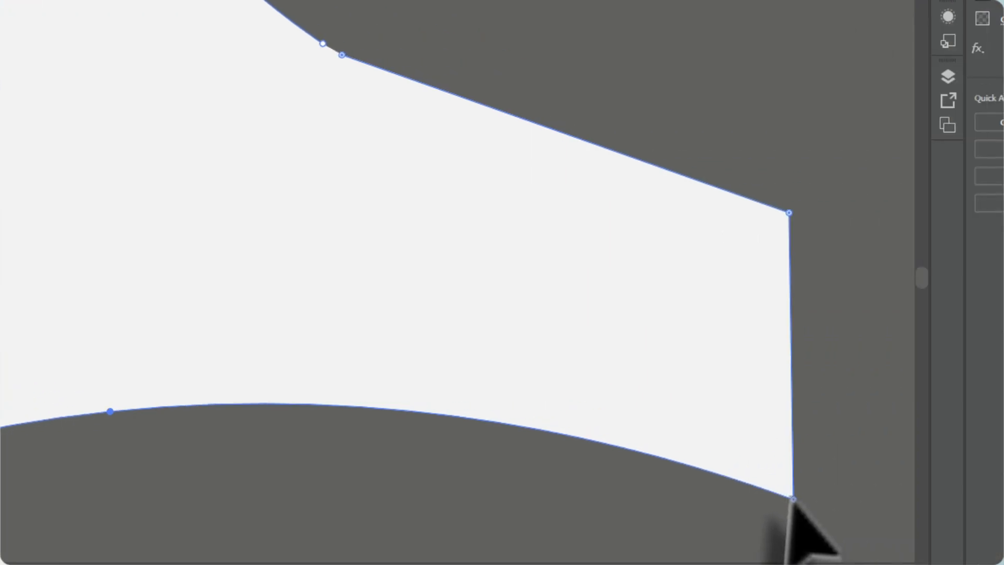
Smooth the silhouette's shoulder slope behind the neck by repositioning its anchor points
{"action": "left_click_drag", "start_coordinate": [386, 55], "coordinate": [536, 87]}
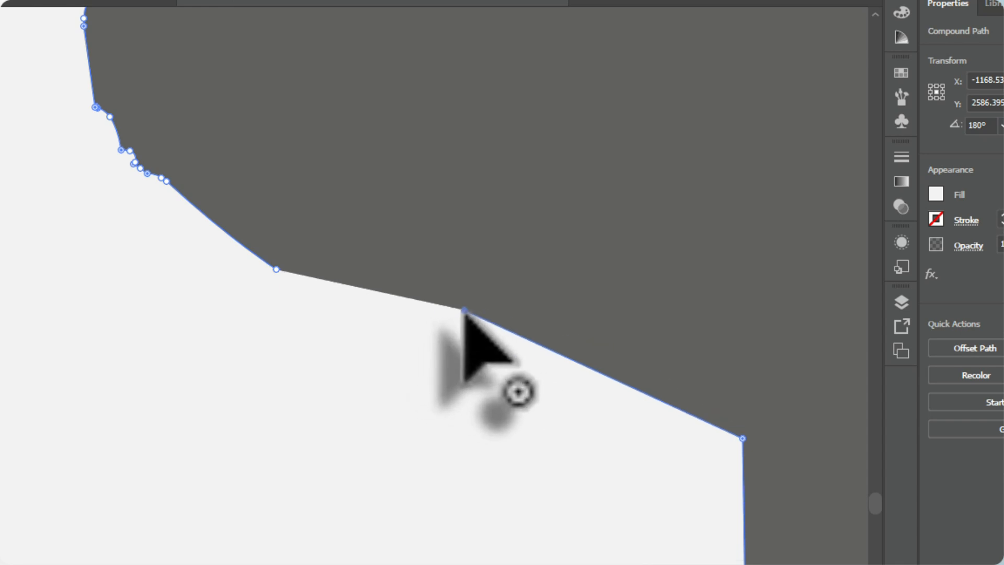
{"action": "left_click_drag", "start_coordinate": [464, 310], "coordinate": [290, 298]}
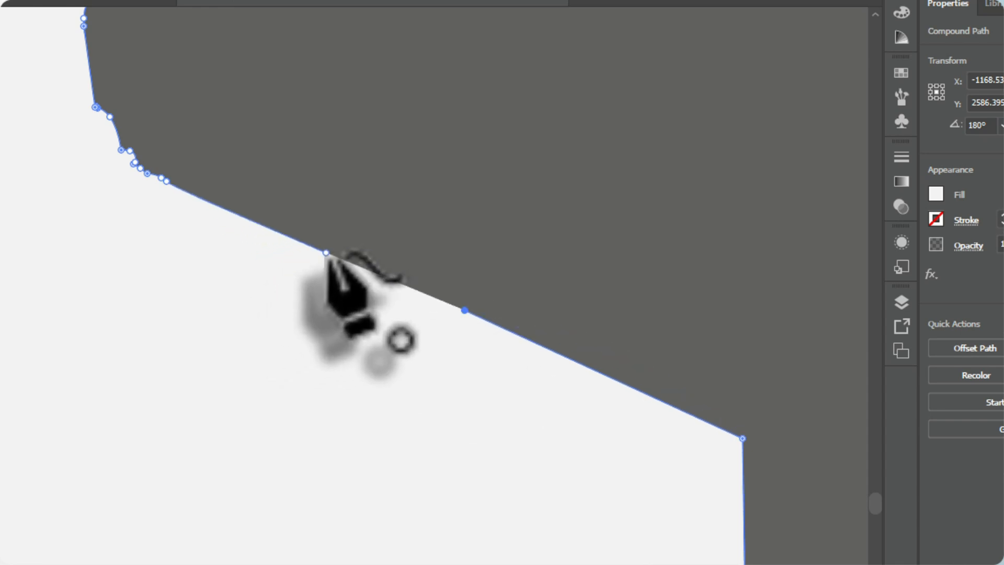
{"action": "left_click", "coordinate": [333, 244]}
{"action": "scroll", "coordinate": [377, 272], "scroll_direction": "down", "scroll_amount": 5}
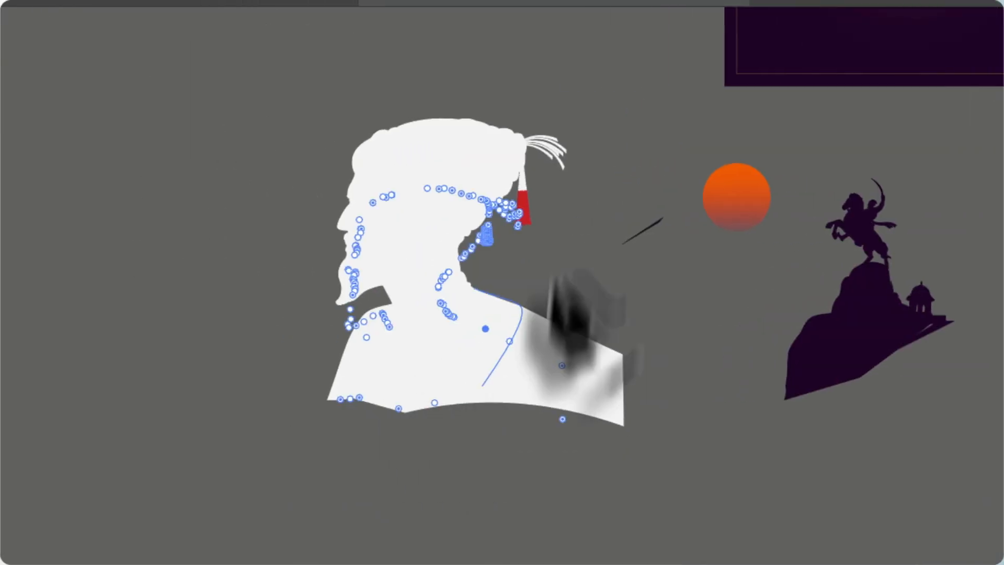
{"action": "scroll", "coordinate": [374, 272], "scroll_direction": "up", "scroll_amount": 2}
{"action": "left_click", "coordinate": [10, 20]}
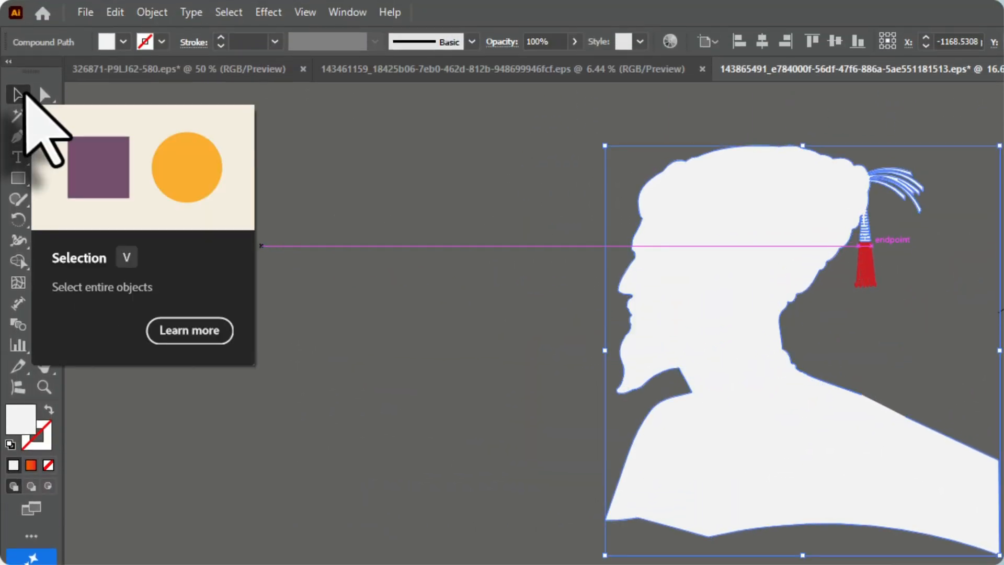
{"action": "left_click_drag", "start_coordinate": [784, 445], "coordinate": [669, 472]}
{"action": "left_click_drag", "start_coordinate": [579, 370], "coordinate": [635, 421]}
{"action": "key", "text": "ctrl+z"}
{"action": "key", "text": "ctrl+z"}
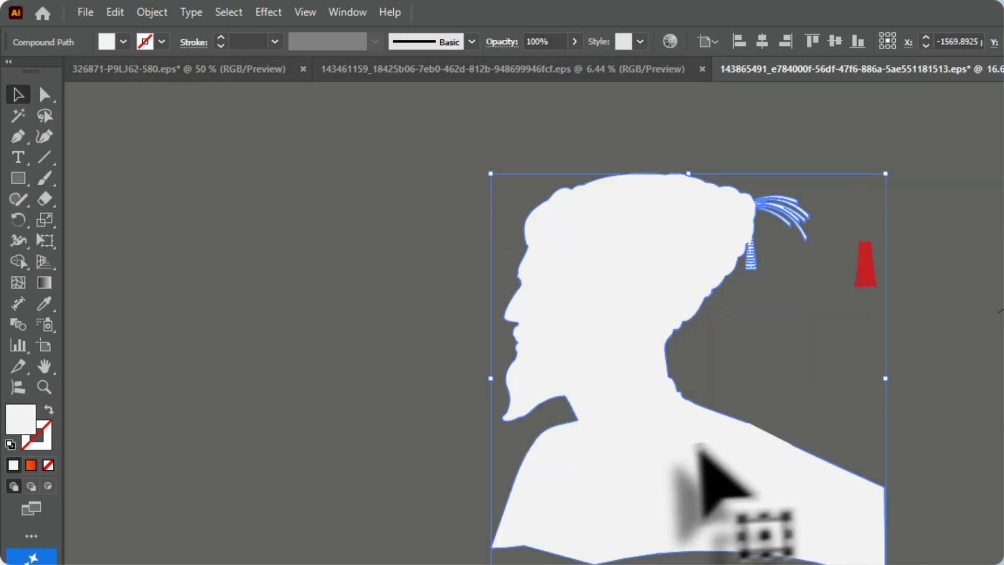
{"action": "left_click", "coordinate": [458, 413]}
Recolour the red lower part of the turban's hanging tassel to match the silhouette's off-white fill
{"action": "scroll", "coordinate": [886, 216], "scroll_direction": "up", "scroll_amount": 5}
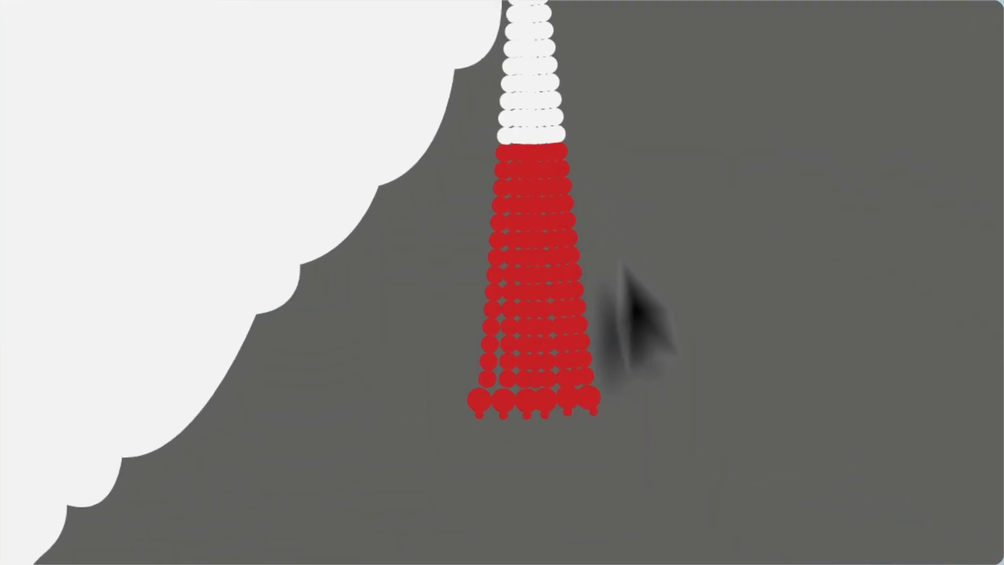
{"action": "left_click_drag", "start_coordinate": [299, 44], "coordinate": [300, 38]}
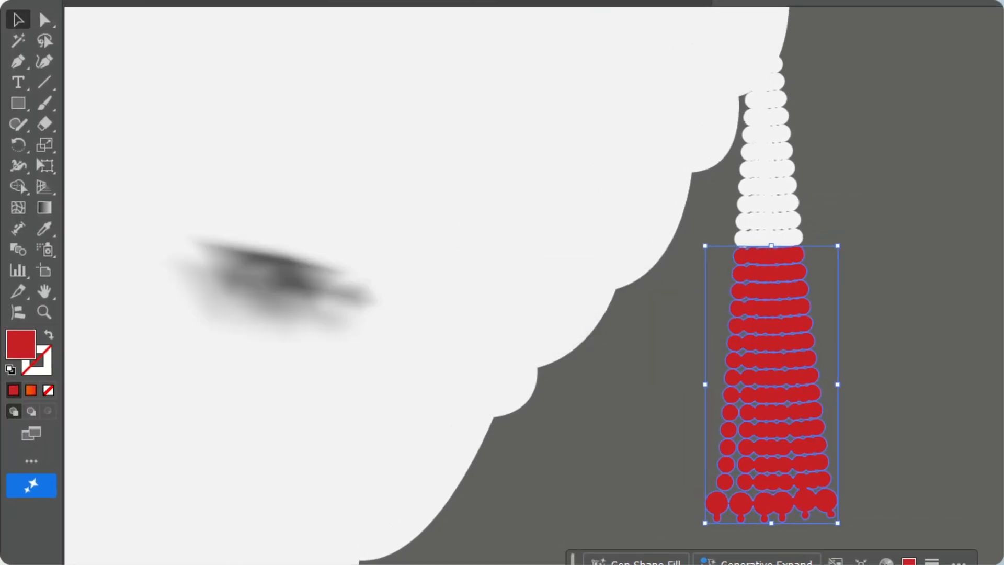
{"action": "left_click", "coordinate": [43, 229]}
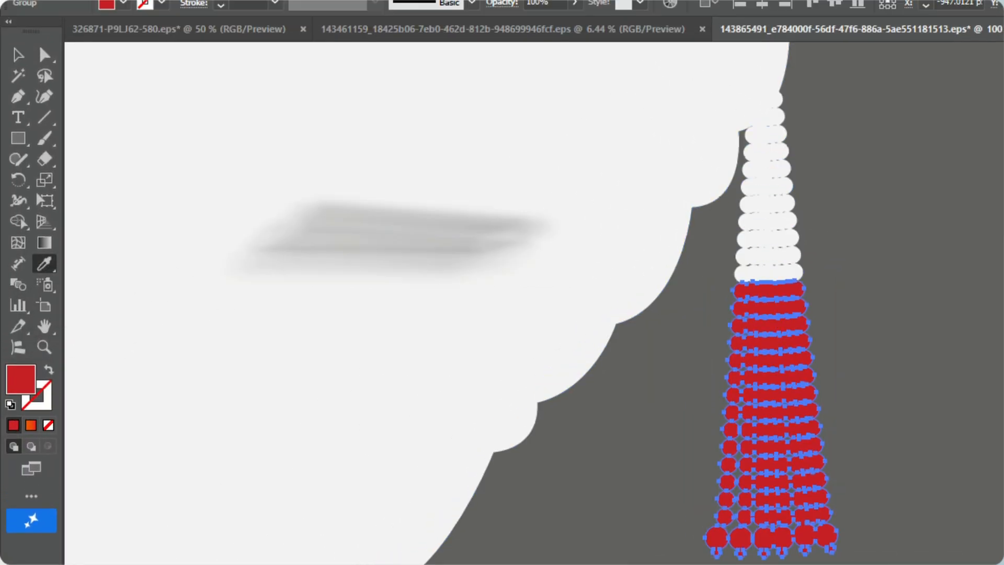
{"action": "left_click", "coordinate": [472, 242]}
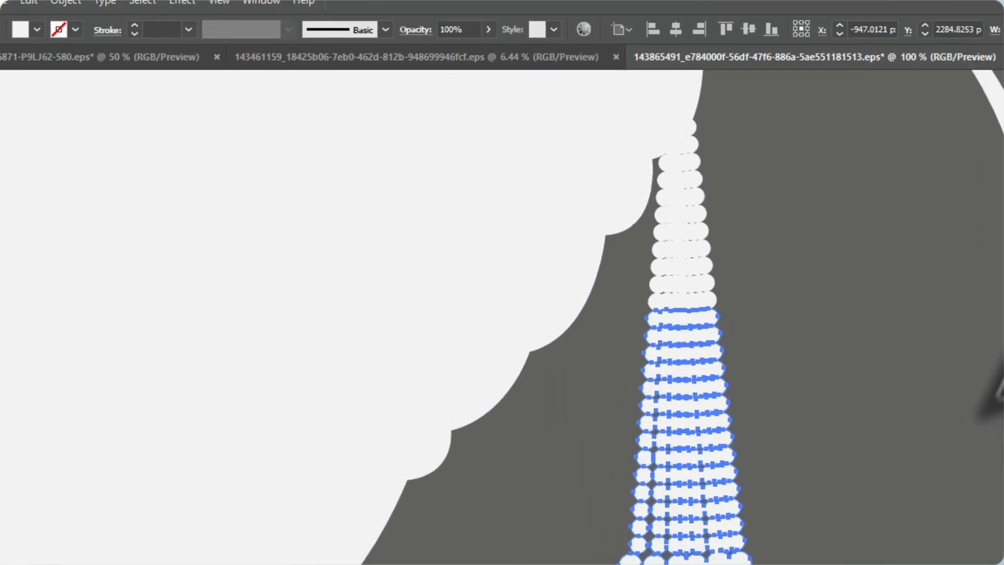
{"action": "left_click", "coordinate": [969, 379], "text": "ctrl"}
Select the whole silhouette with its tassels and paste it into the Photoshop label document as a shape layer
{"action": "scroll", "coordinate": [943, 390], "scroll_direction": "down", "scroll_amount": 4}
{"action": "key", "text": "v"}
{"action": "scroll", "coordinate": [248, 220], "scroll_direction": "down", "scroll_amount": 1}
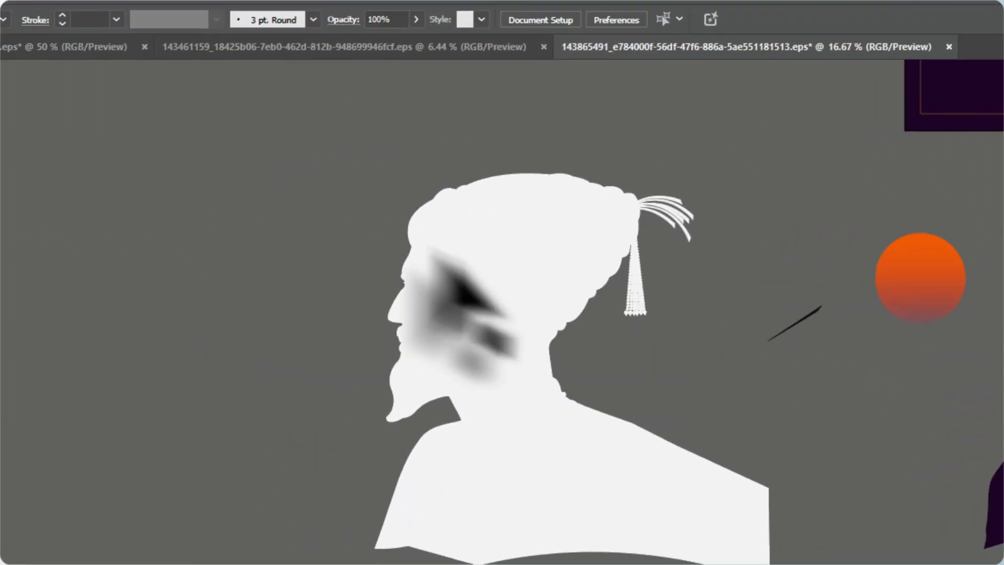
{"action": "left_click_drag", "start_coordinate": [387, 170], "coordinate": [678, 434]}
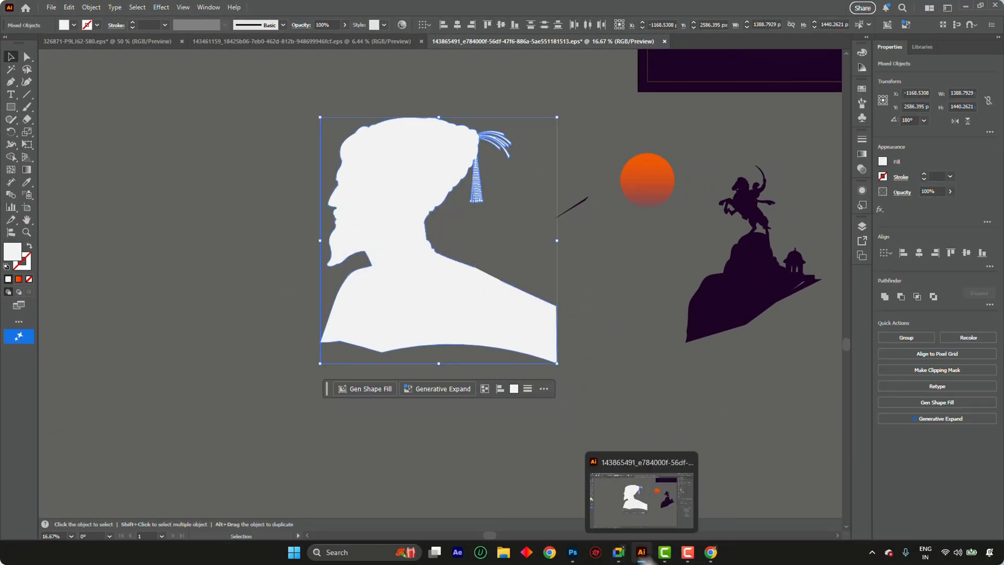
{"action": "left_click", "coordinate": [573, 552]}
{"action": "key", "text": "ctrl+v"}
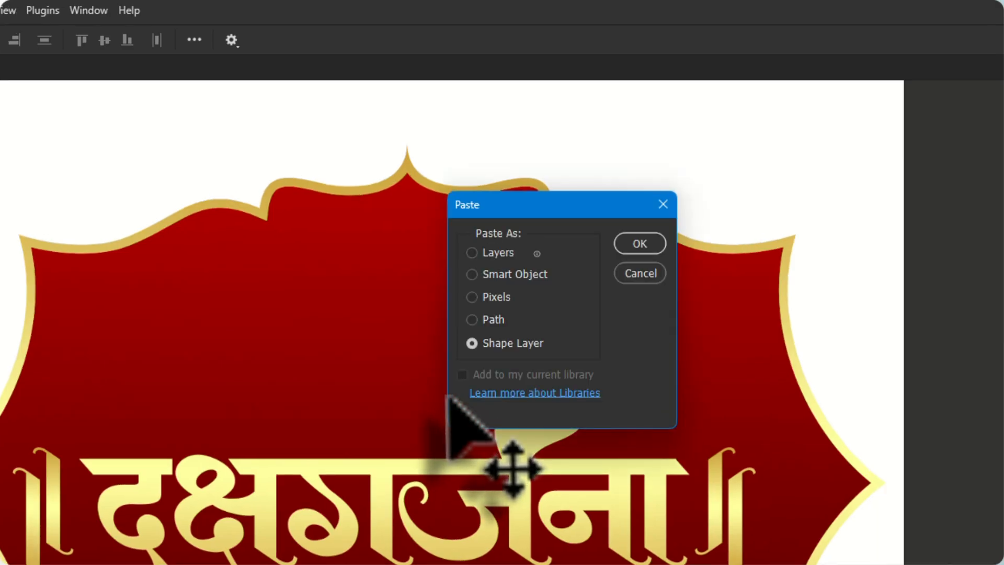
{"action": "left_click", "coordinate": [642, 244]}
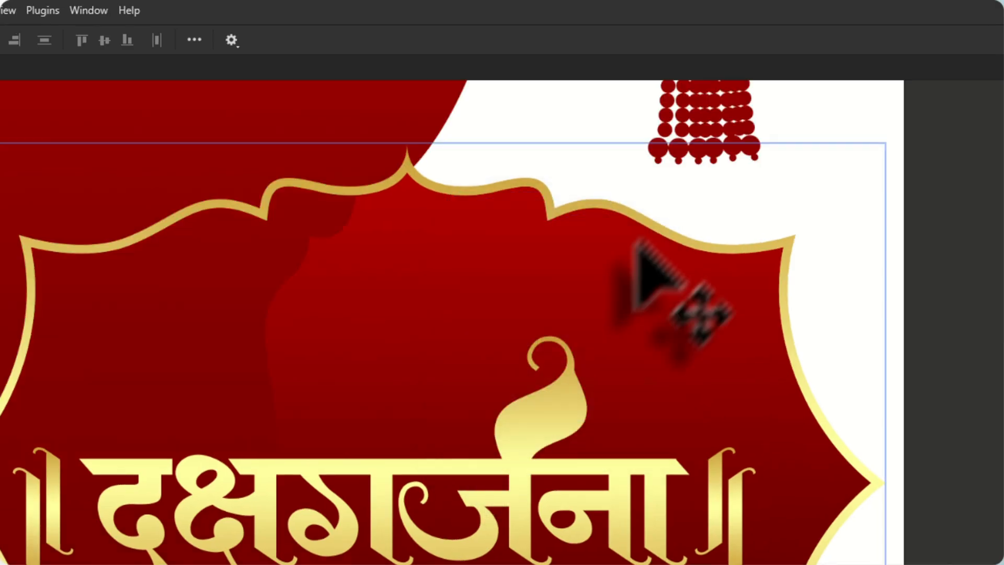
Scale the pasted silhouette down to about 1340 × 1390 px so it fits within the red label
{"action": "scroll", "coordinate": [503, 470], "scroll_direction": "down", "scroll_amount": 3}
{"action": "scroll", "coordinate": [515, 460], "scroll_direction": "down", "scroll_amount": 2}
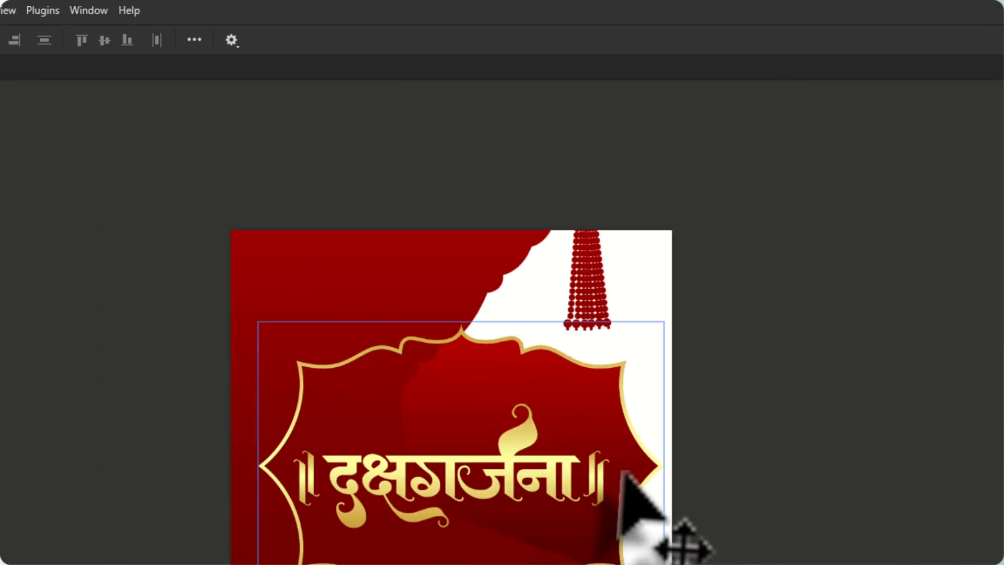
{"action": "key", "text": "ctrl+t"}
{"action": "left_click_drag", "start_coordinate": [884, 486], "coordinate": [575, 509]}
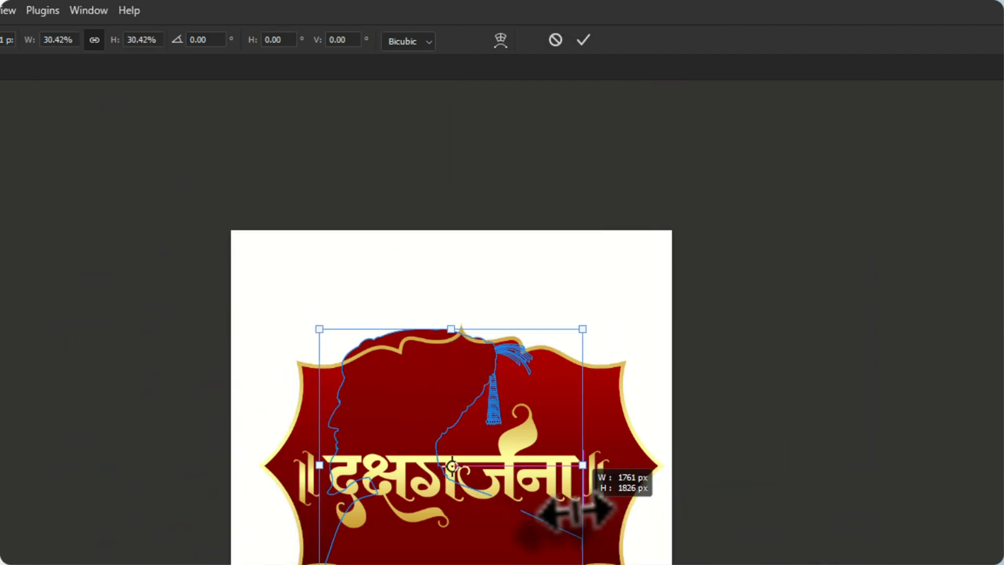
{"action": "scroll", "coordinate": [366, 390], "scroll_direction": "up", "scroll_amount": 3}
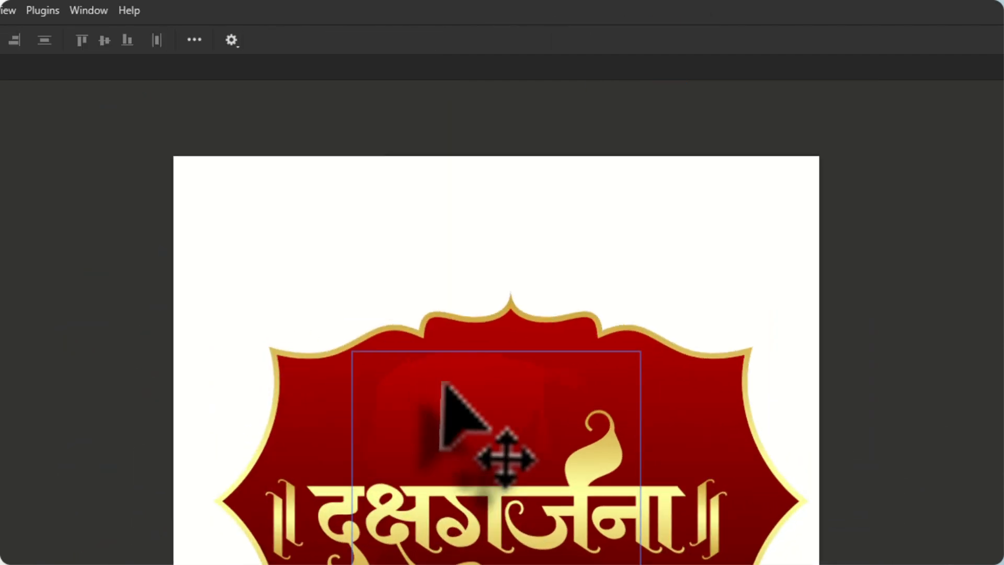
Fill the silhouette shape with the linear gold gradient preset at 90°
{"action": "key", "text": "u"}
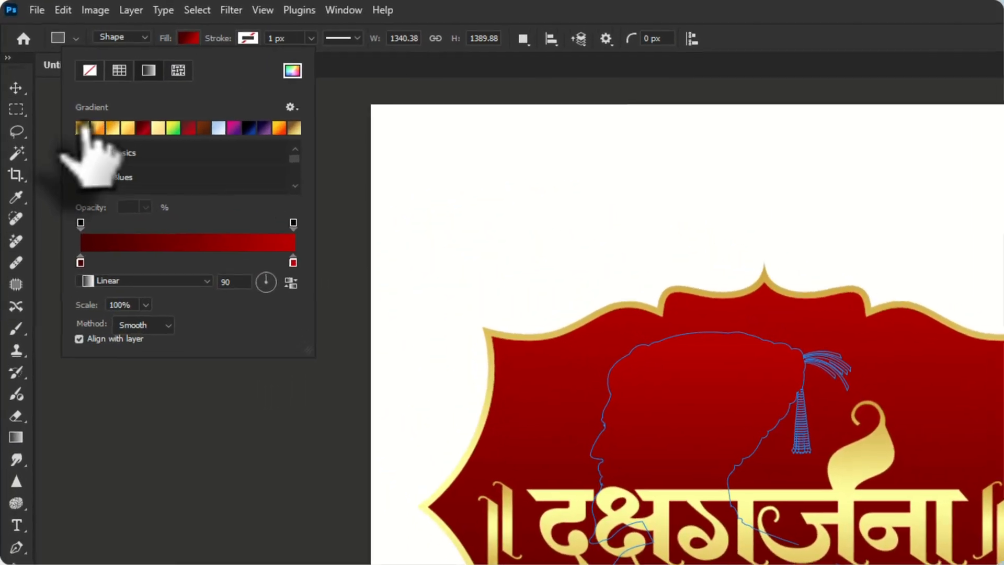
{"action": "left_click", "coordinate": [51, 78]}
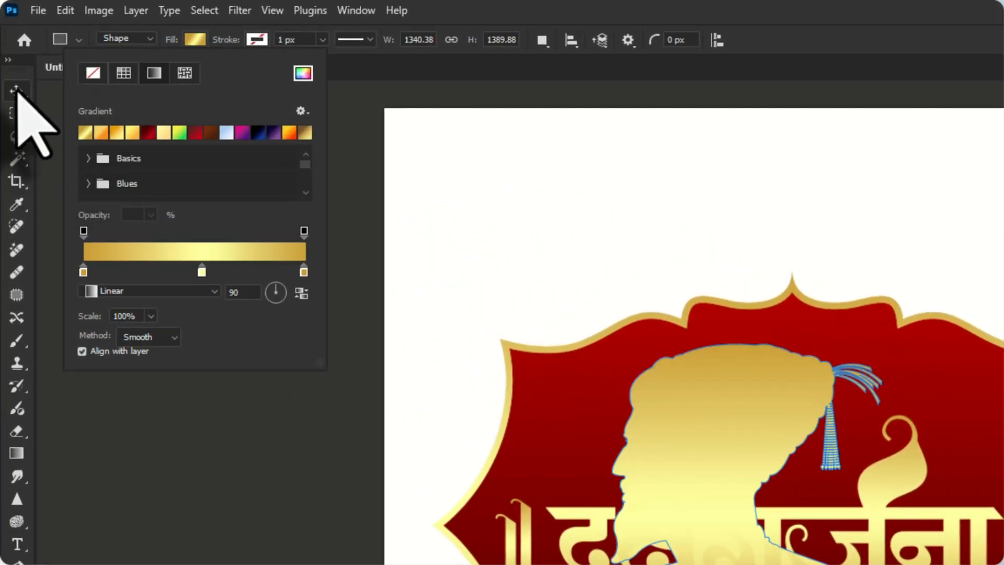
{"action": "left_click", "coordinate": [17, 91]}
Shrink the gold silhouette and move it up so the head and shoulders rise centrally from behind the lettering
{"action": "scroll", "coordinate": [722, 451], "scroll_direction": "up", "scroll_amount": 2}
{"action": "key", "text": "ctrl+t"}
{"action": "left_click_drag", "start_coordinate": [465, 371], "coordinate": [460, 210]}
{"action": "left_click_drag", "start_coordinate": [418, 123], "coordinate": [380, 123]}
{"action": "left_click_drag", "start_coordinate": [422, 203], "coordinate": [437, 234]}
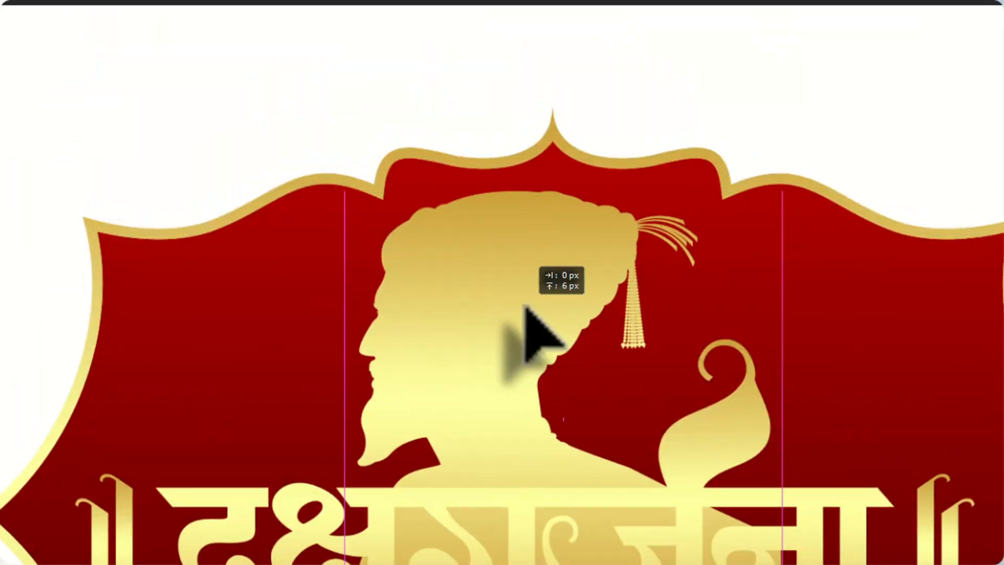
{"action": "left_click_drag", "start_coordinate": [524, 306], "coordinate": [534, 295]}
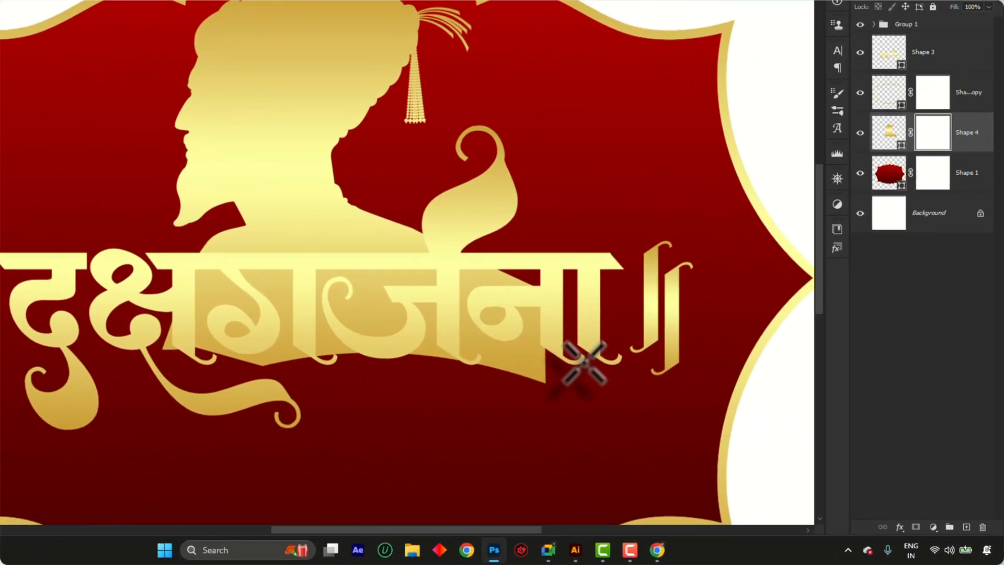
{"action": "left_click_drag", "start_coordinate": [686, 450], "coordinate": [151, 257]}
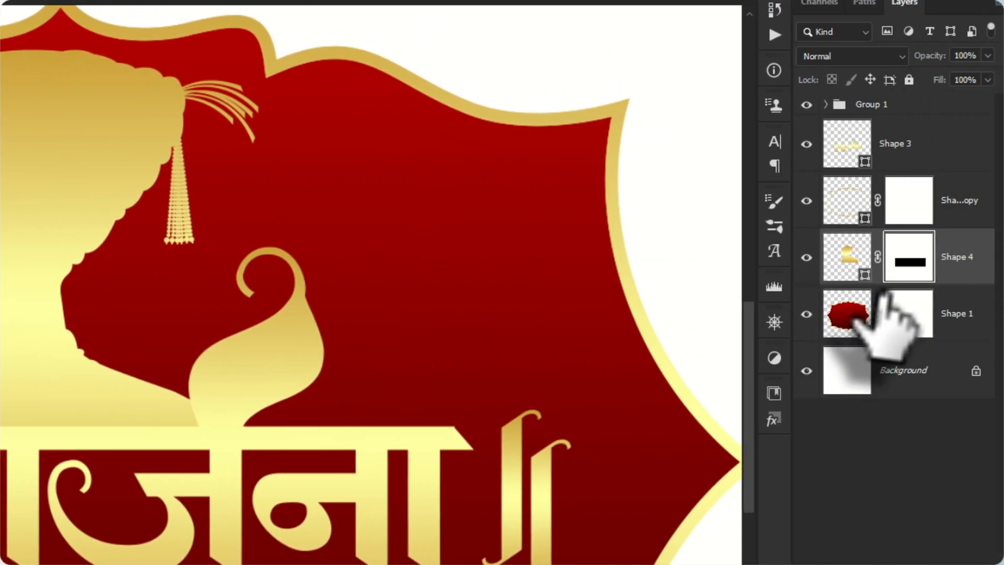
{"action": "right_click", "coordinate": [909, 257]}
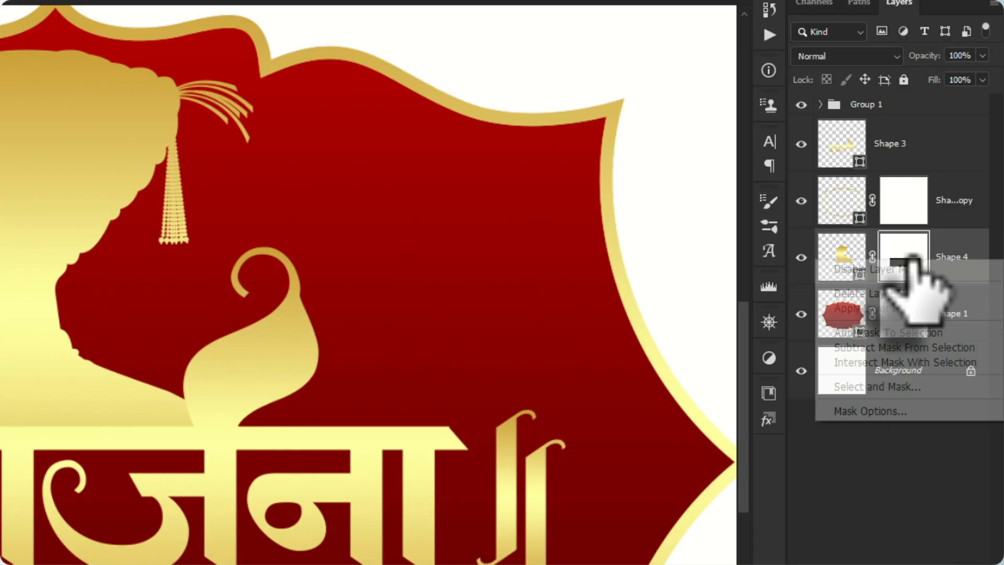
{"action": "left_click", "coordinate": [919, 290]}
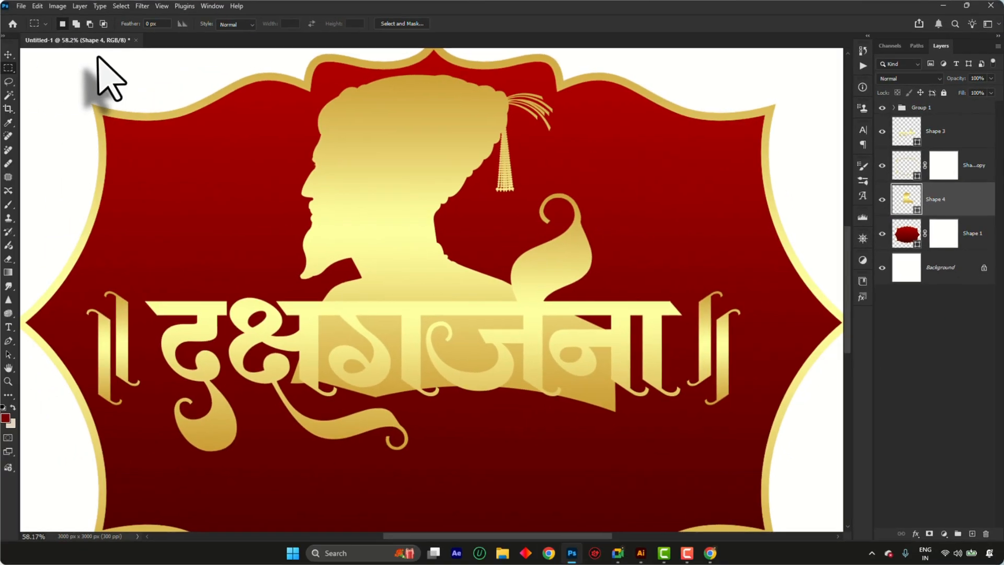
Mask the silhouette layer with a rectangular selection ending at the lettering's headline, hiding the bust behind the letters
{"action": "left_click_drag", "start_coordinate": [99, 55], "coordinate": [570, 251]}
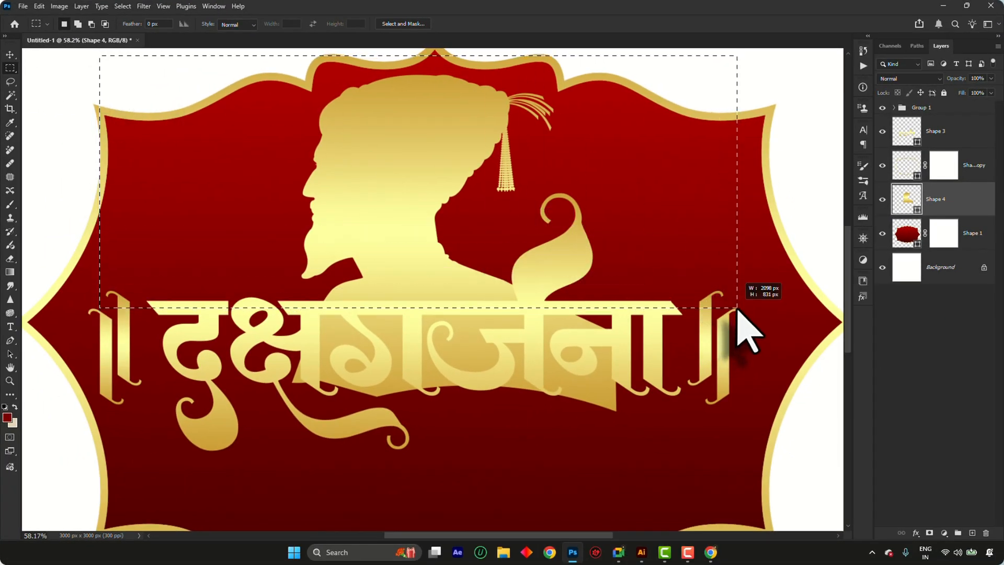
{"action": "left_click_drag", "start_coordinate": [738, 305], "coordinate": [738, 305]}
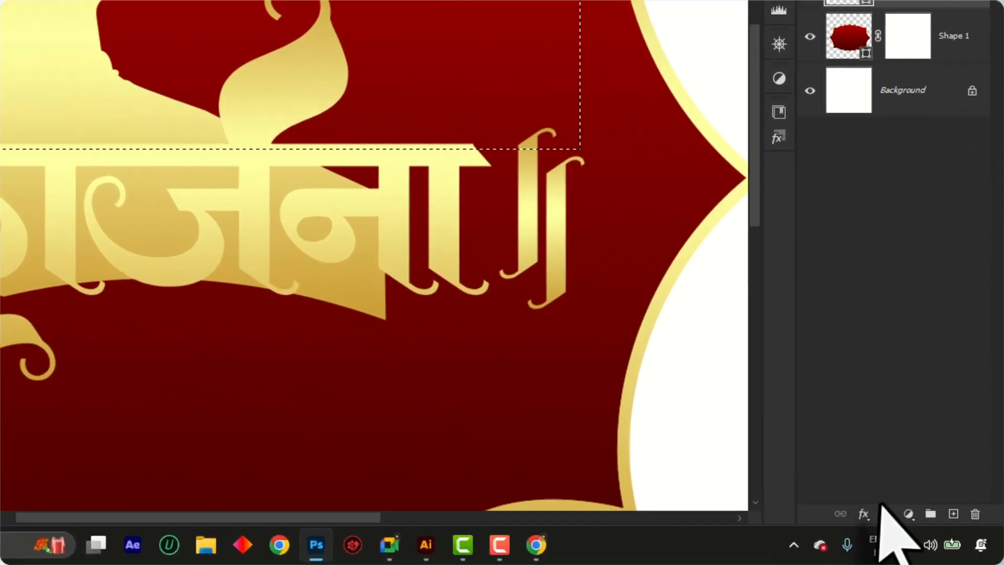
{"action": "left_click", "coordinate": [929, 532]}
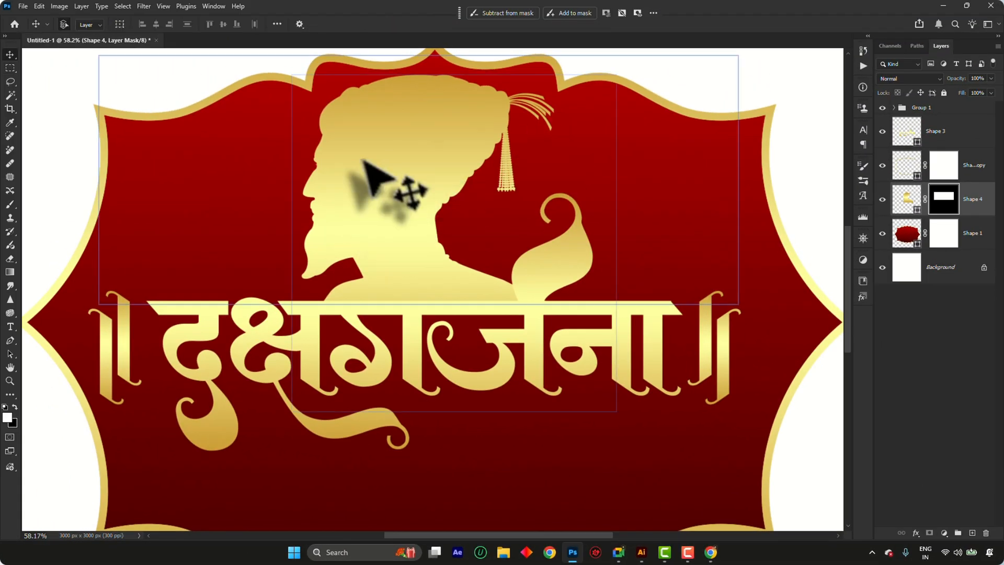
{"action": "scroll", "coordinate": [418, 142], "scroll_direction": "down", "scroll_amount": 3}
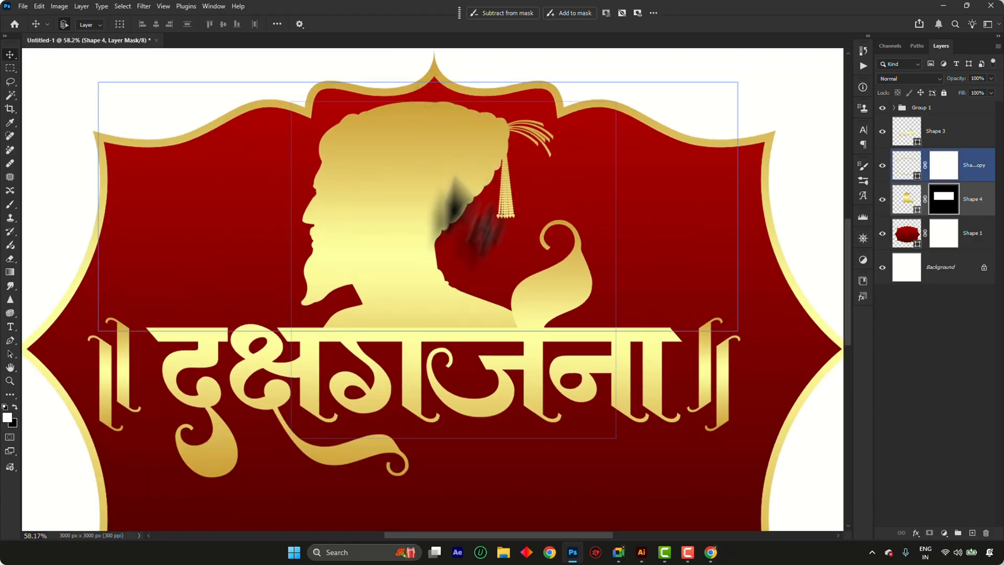
{"action": "scroll", "coordinate": [422, 179], "scroll_direction": "up", "scroll_amount": 2}
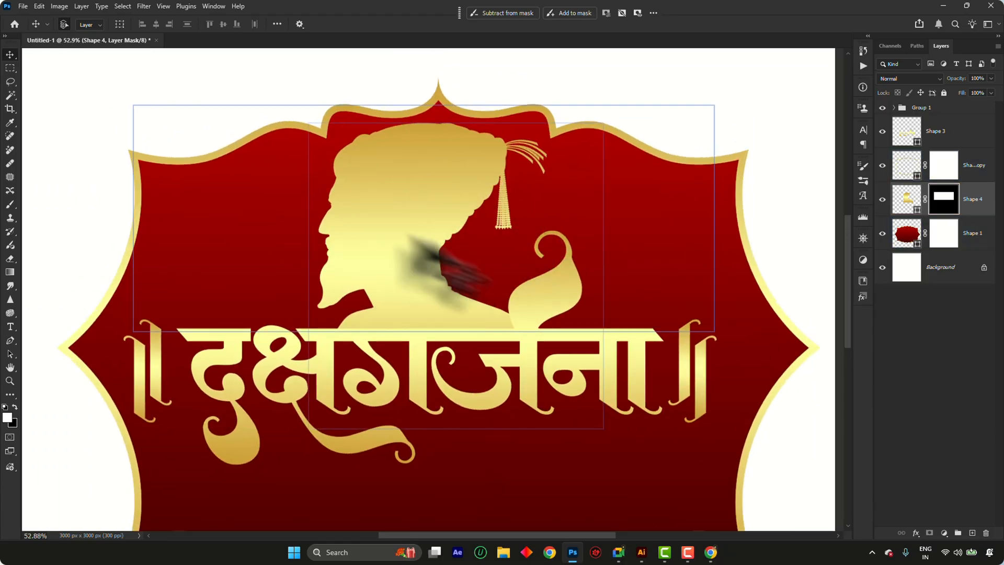
{"action": "scroll", "coordinate": [408, 212], "scroll_direction": "down", "scroll_amount": 3}
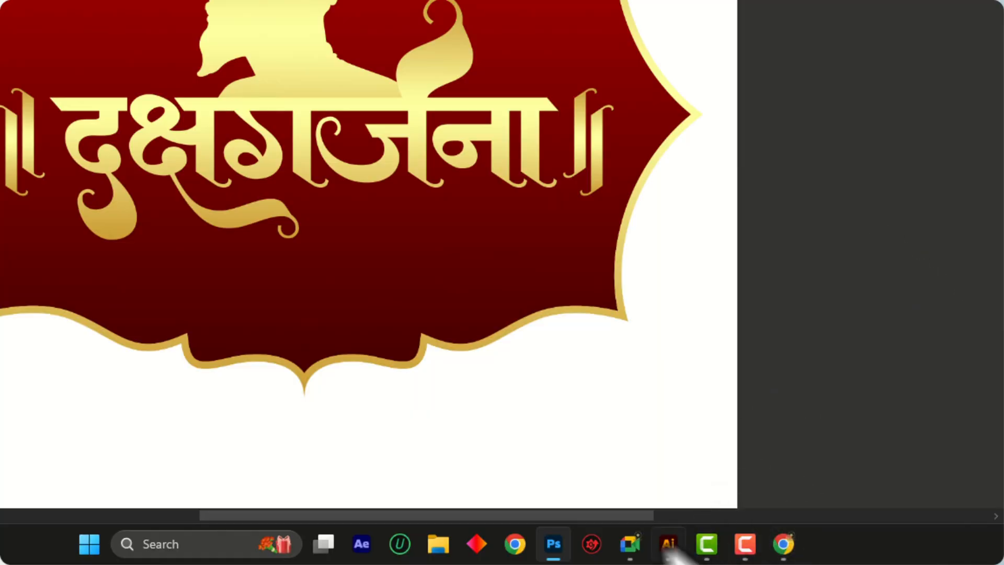
Switch to Illustrator and bring up the already open document 143461159_18425b06-7eb0-462d-812b-948699946fcf.eps
{"action": "mouse_move", "coordinate": [644, 547]}
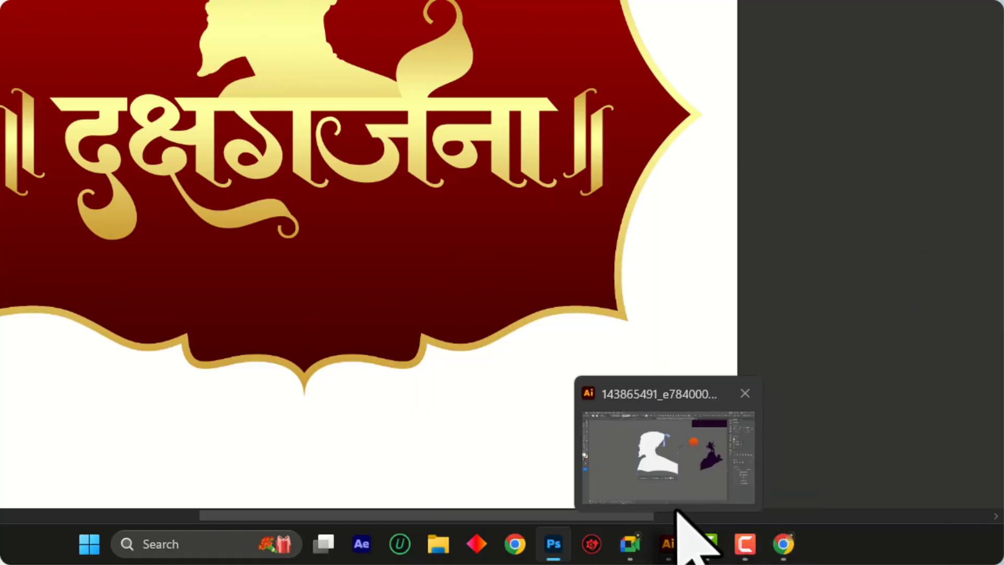
{"action": "left_click", "coordinate": [672, 468]}
{"action": "scroll", "coordinate": [268, 3], "scroll_direction": "down", "scroll_amount": 3}
{"action": "scroll", "coordinate": [287, 92], "scroll_direction": "up", "scroll_amount": 3}
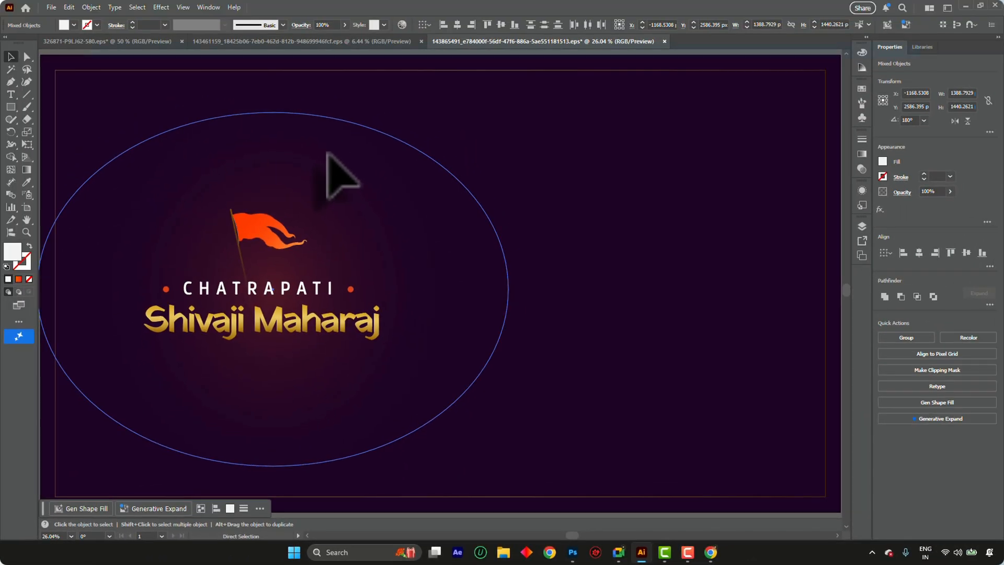
{"action": "key", "text": "ctrl+o"}
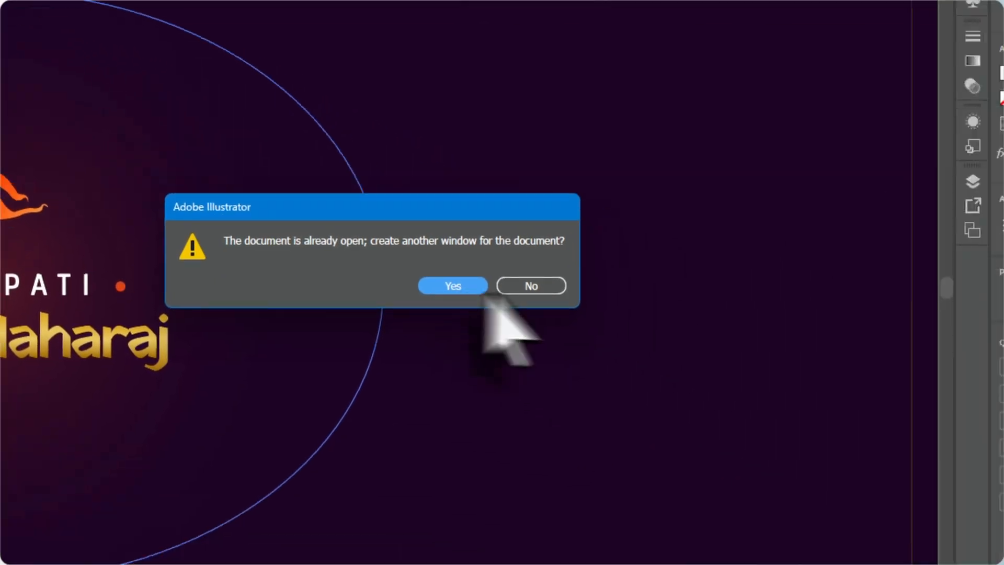
{"action": "left_click", "coordinate": [997, 483]}
{"action": "scroll", "coordinate": [463, 159], "scroll_direction": "down", "scroll_amount": 5}
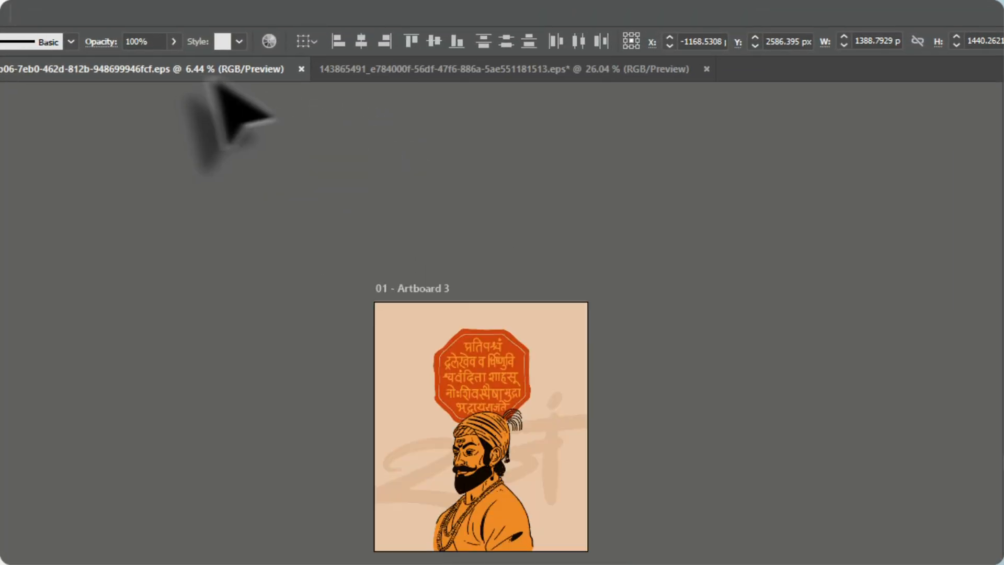
Close the document 143865491_e784000f-56df-47f6-886a-5ae551181513.eps, leaving the portrait and octagonal seal artwork open
{"action": "left_click", "coordinate": [518, 72]}
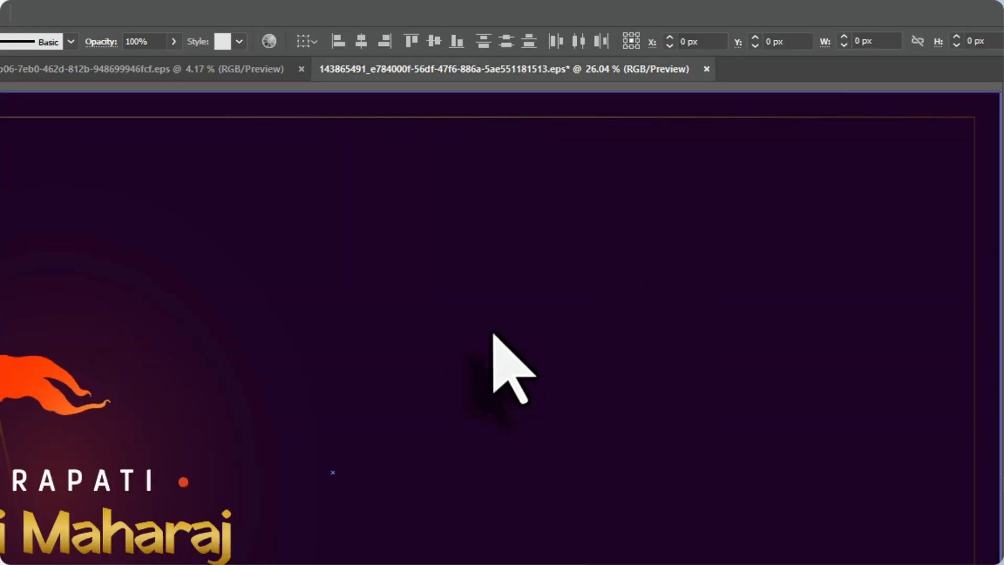
{"action": "key", "text": "ctrl+w"}
{"action": "left_click", "coordinate": [524, 481]}
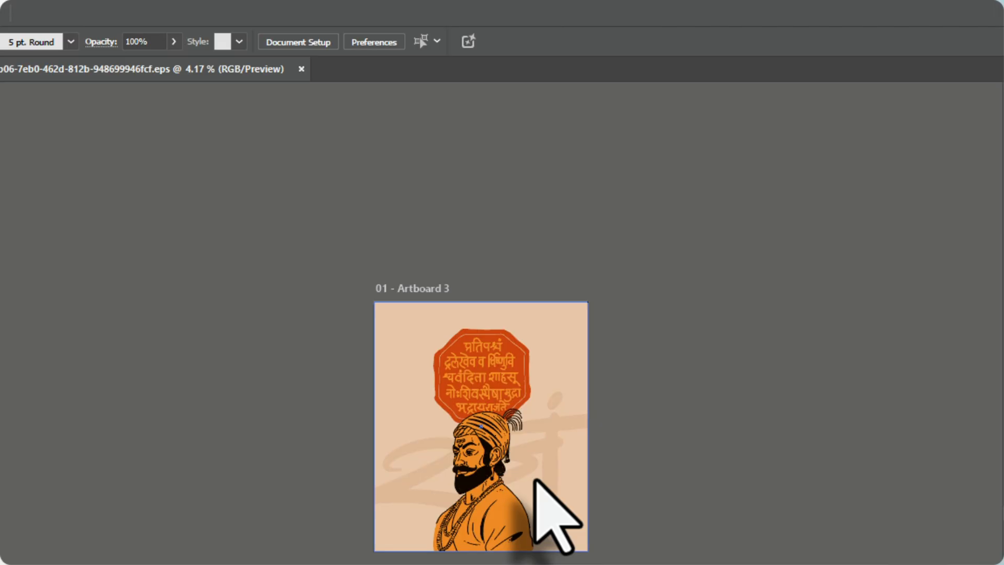
Release the clipping mask from the artwork containing the orange octagonal seal and clear the selection
{"action": "scroll", "coordinate": [520, 347], "scroll_direction": "up", "scroll_amount": 3}
{"action": "scroll", "coordinate": [515, 352], "scroll_direction": "down", "scroll_amount": 1}
{"action": "scroll", "coordinate": [406, 409], "scroll_direction": "up", "scroll_amount": 1}
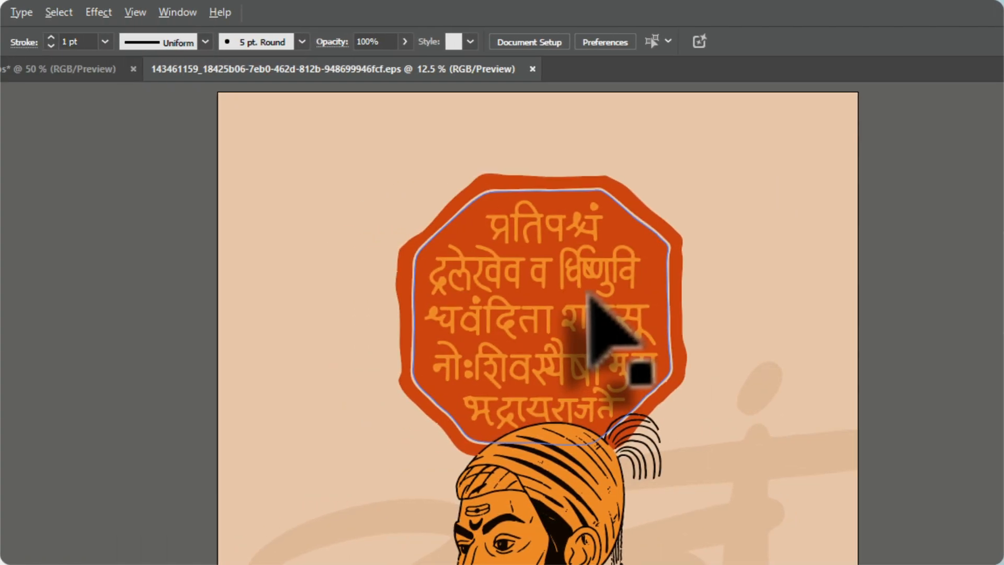
{"action": "scroll", "coordinate": [784, 393], "scroll_direction": "up", "scroll_amount": 1}
{"action": "left_click_drag", "start_coordinate": [786, 411], "coordinate": [504, 546]}
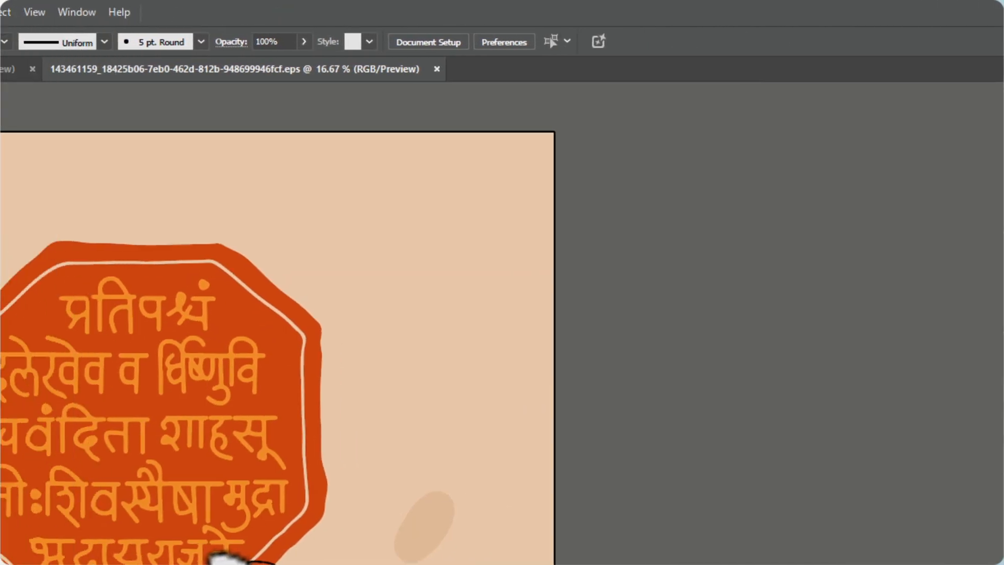
{"action": "left_click", "coordinate": [411, 297]}
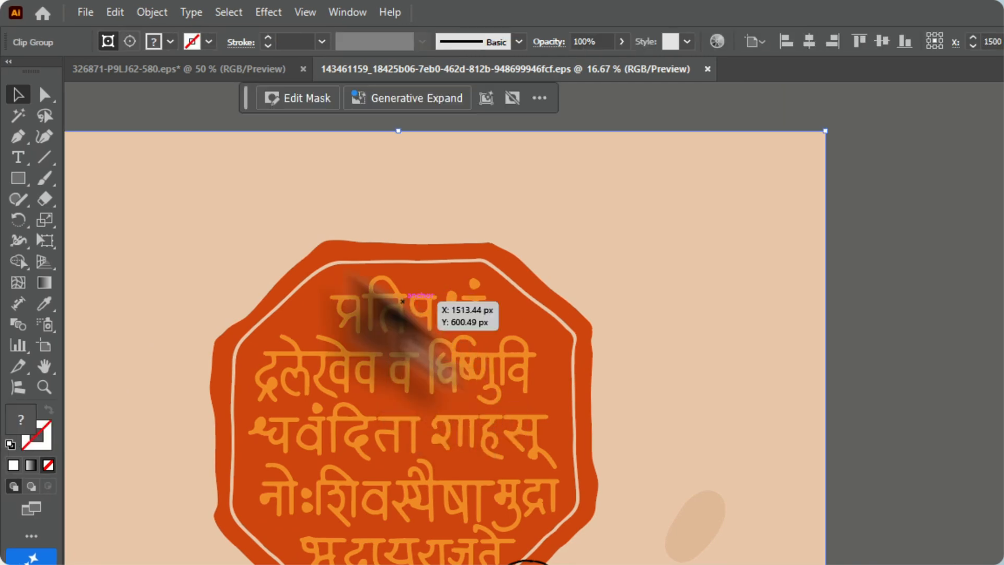
{"action": "right_click", "coordinate": [432, 209]}
{"action": "left_click", "coordinate": [512, 449]}
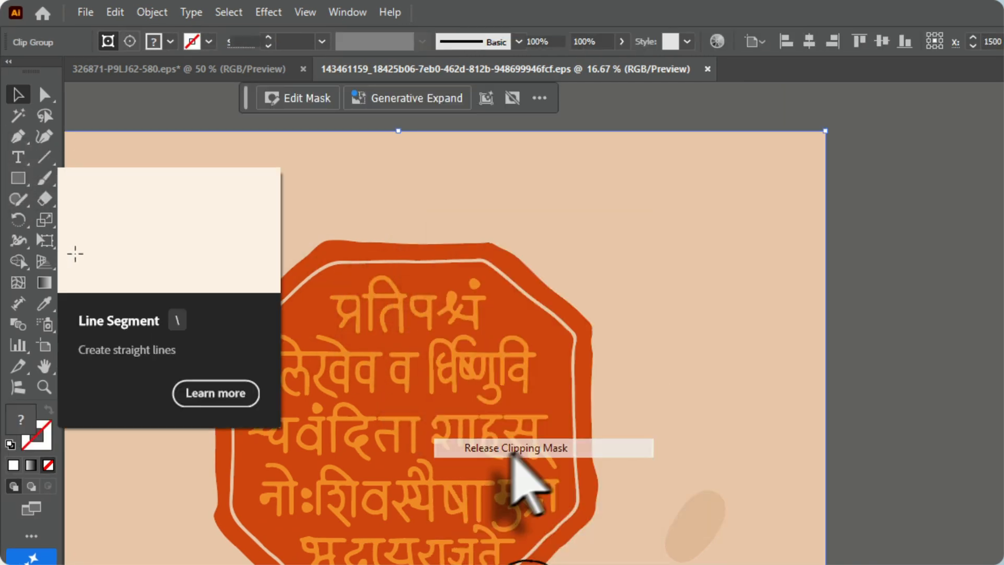
{"action": "key", "text": "ctrl+shift+a"}
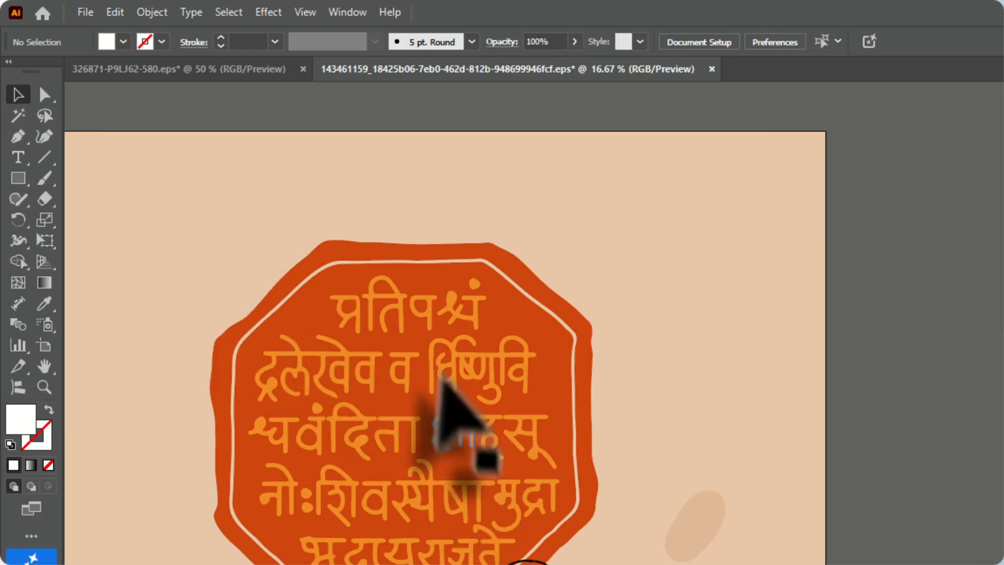
Ungroup the unmasked portrait and seal artwork so its parts can be moved separately
{"action": "left_click", "coordinate": [445, 373]}
{"action": "right_click", "coordinate": [445, 366]}
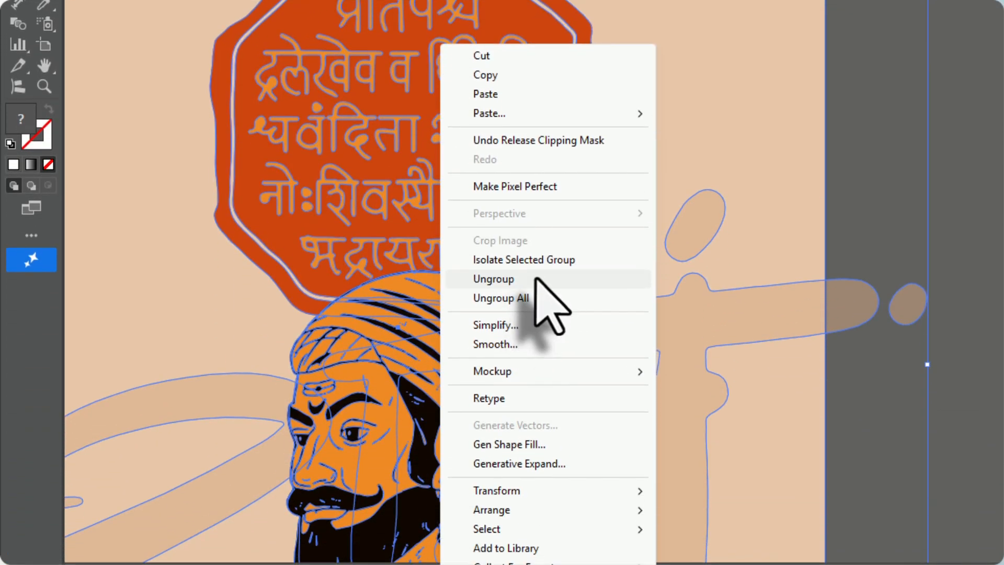
{"action": "left_click", "coordinate": [536, 278]}
{"action": "key", "text": "ctrl+shift+a"}
Move the octagonal seal off the artboard and ungroup it, separating the octagon from its Devanagari text
{"action": "left_click_drag", "start_coordinate": [436, 50], "coordinate": [60, 298]}
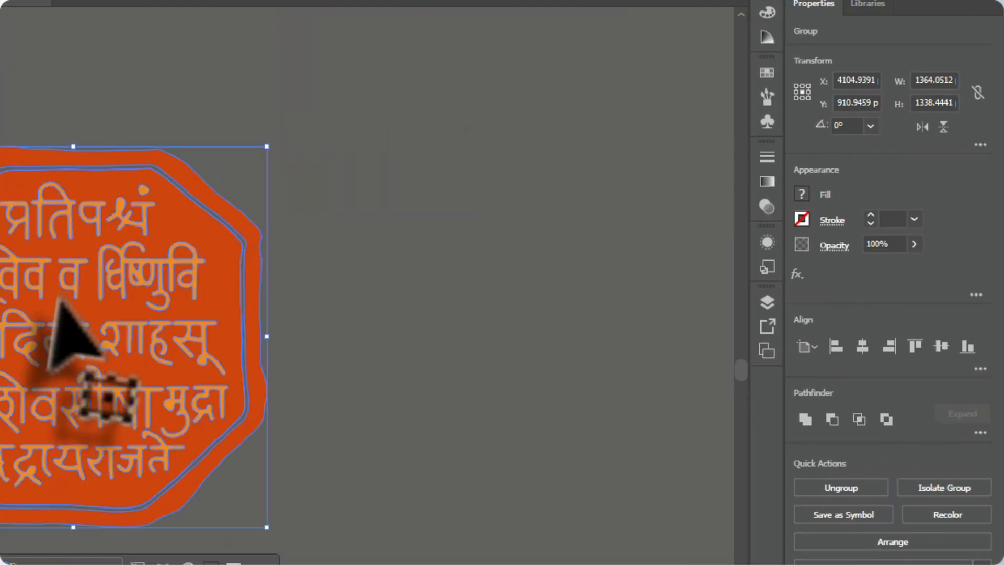
{"action": "right_click", "coordinate": [57, 302]}
{"action": "left_click", "coordinate": [123, 505]}
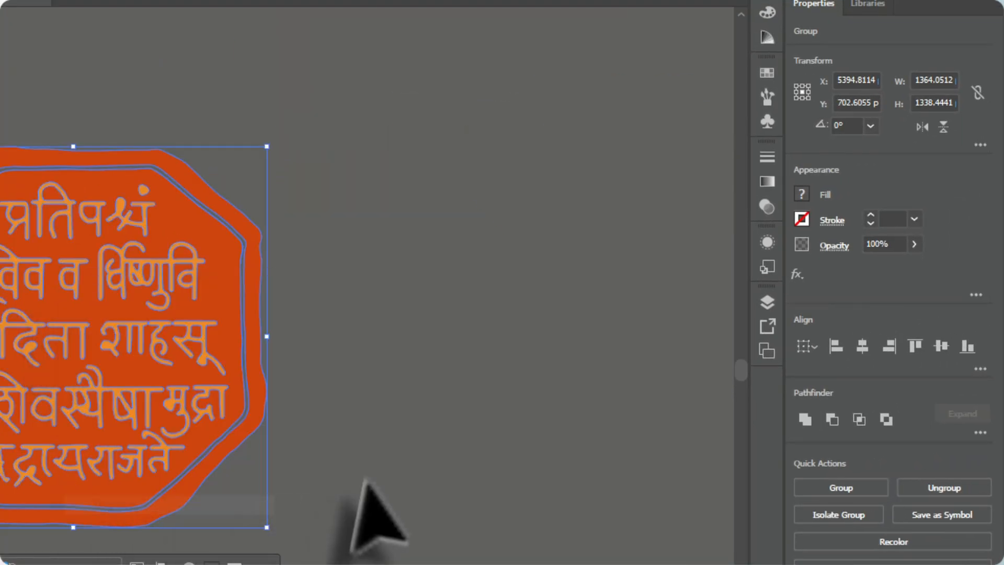
{"action": "left_click", "coordinate": [347, 481]}
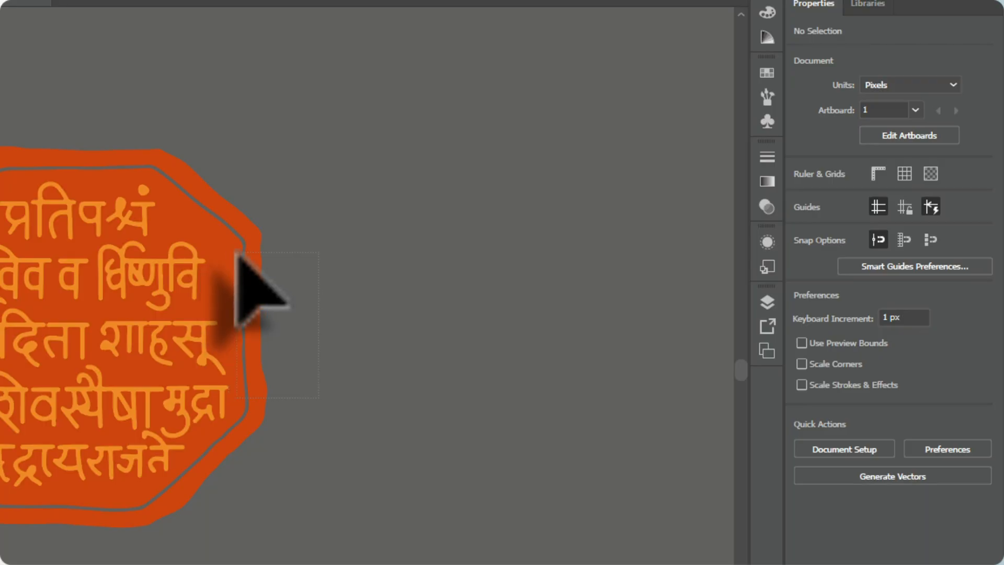
{"action": "left_click_drag", "start_coordinate": [232, 281], "coordinate": [340, 228]}
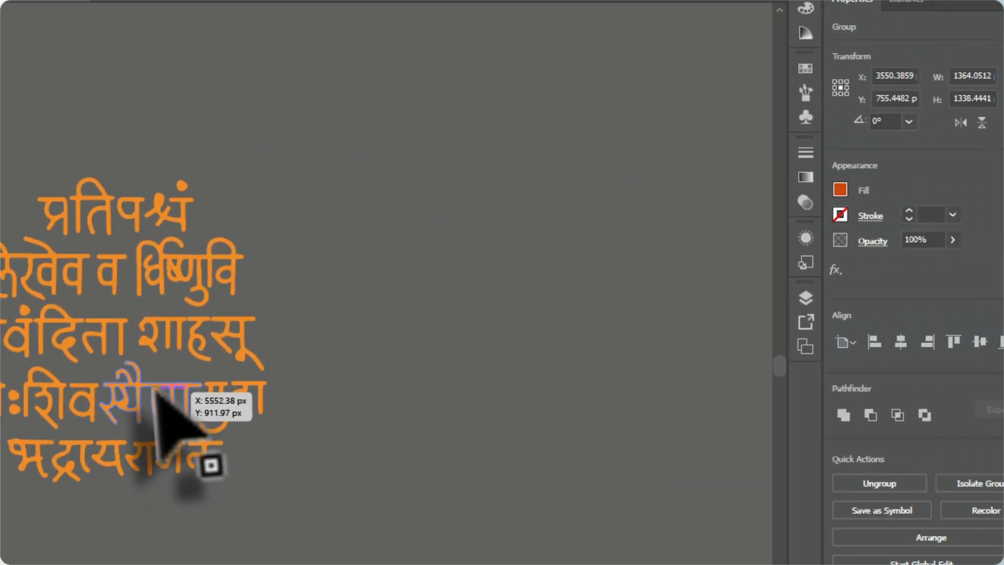
Copy the seal's Devanagari text into the Photoshop label as a smart object directly above the Shape 1 layer
{"action": "left_click", "coordinate": [649, 334]}
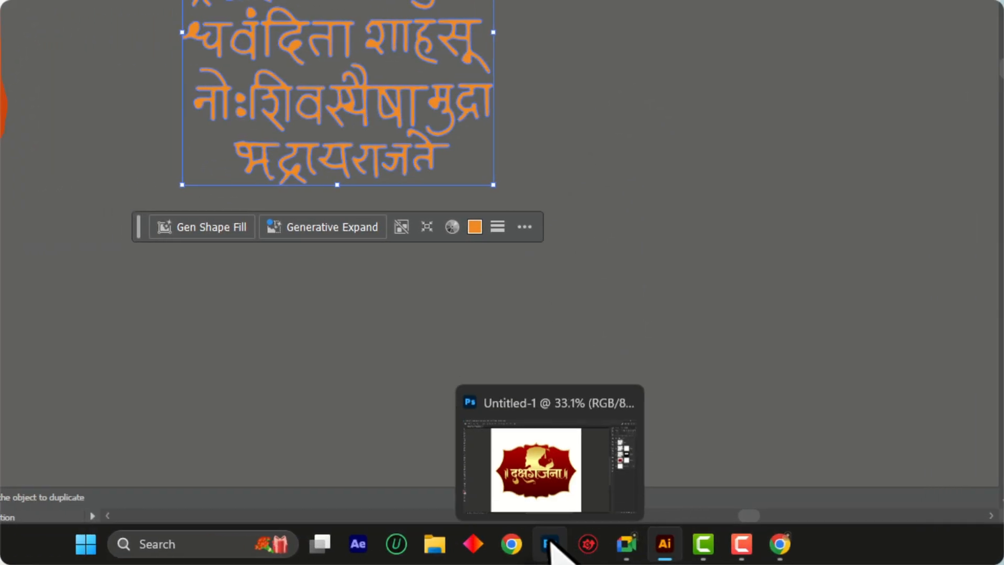
{"action": "left_click", "coordinate": [569, 465]}
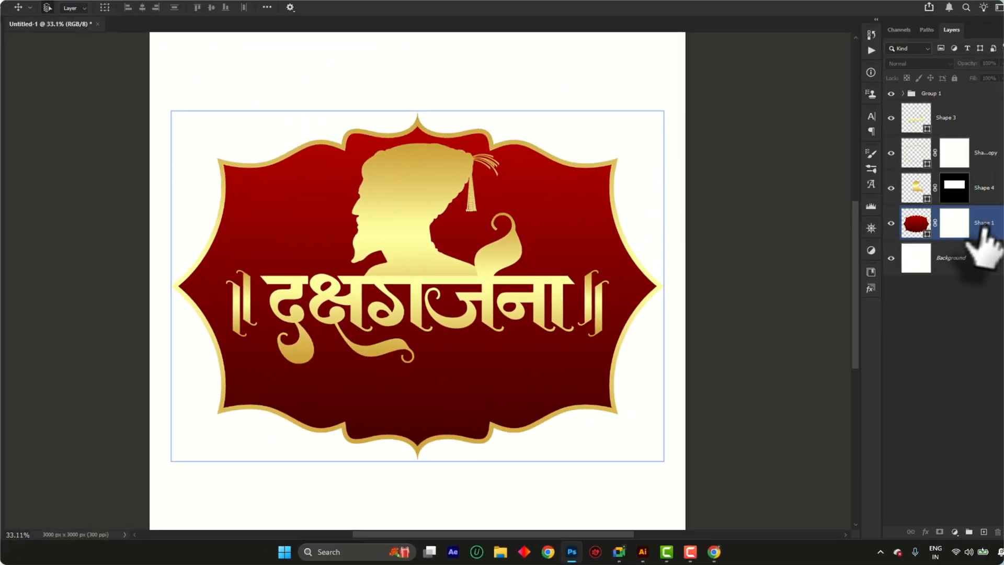
{"action": "left_click", "coordinate": [975, 228]}
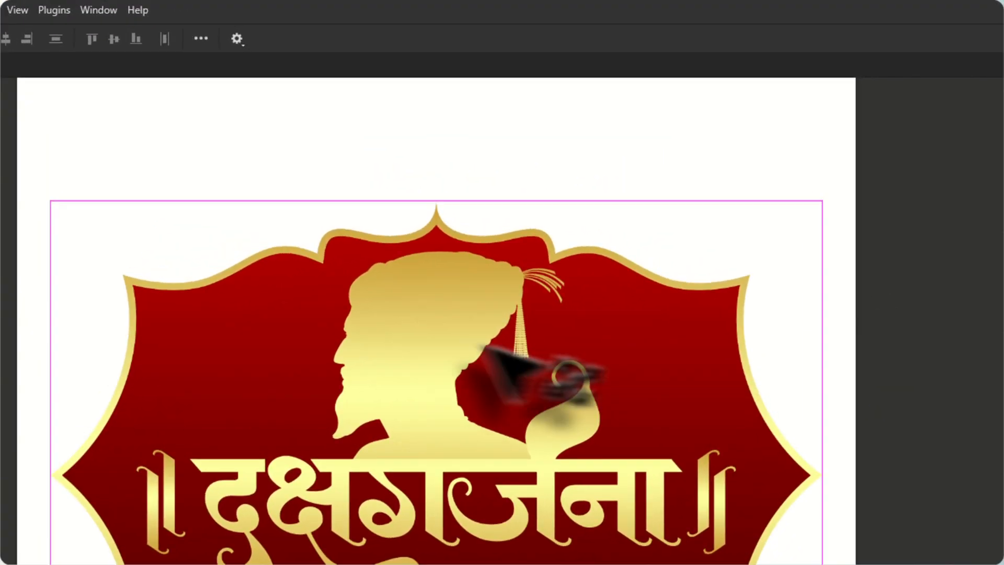
{"action": "key", "text": "ctrl+v"}
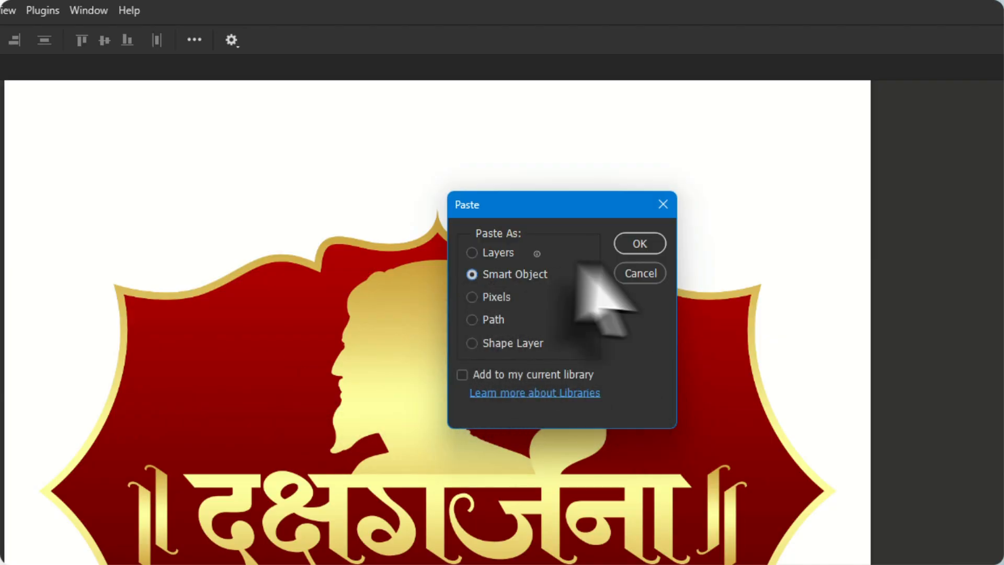
{"action": "left_click", "coordinate": [639, 243]}
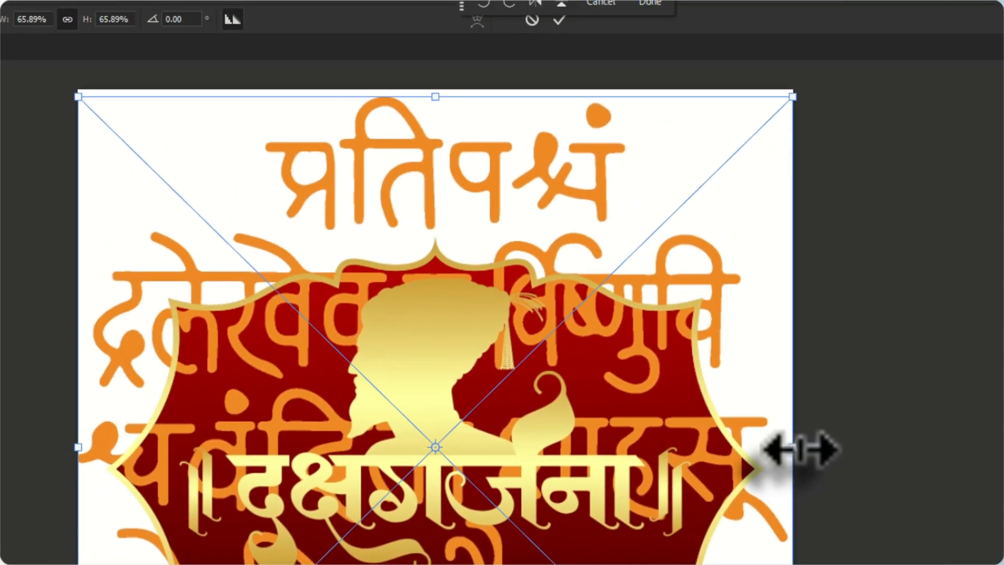
Shrink the pasted seal text to about 893 by 875 px and place it on the label's left half behind the silhouette
{"action": "left_click_drag", "start_coordinate": [493, 279], "coordinate": [303, 261]}
{"action": "scroll", "coordinate": [369, 413], "scroll_direction": "up", "scroll_amount": 1}
{"action": "left_click_drag", "start_coordinate": [365, 414], "coordinate": [235, 397]}
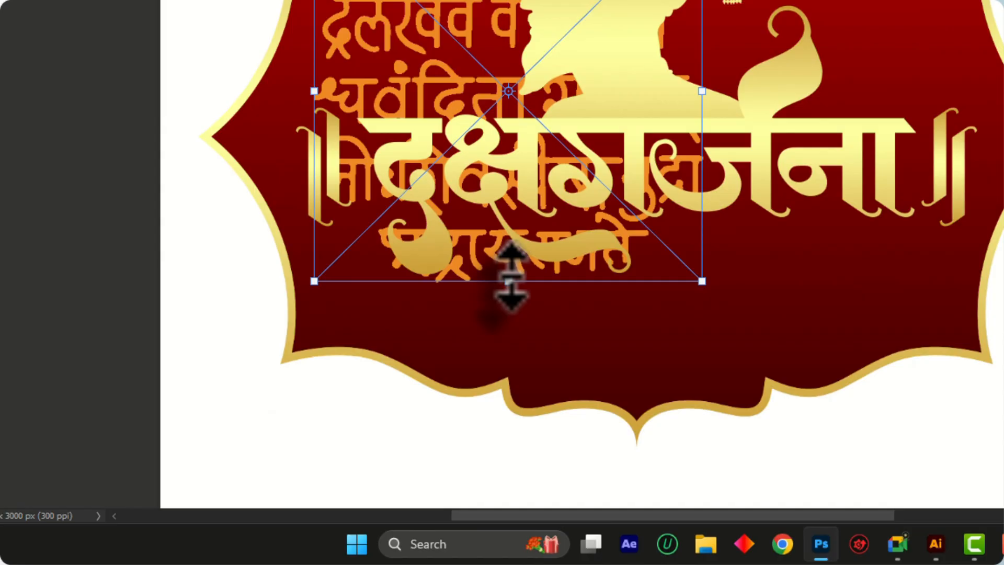
{"action": "left_click_drag", "start_coordinate": [448, 451], "coordinate": [445, 342]}
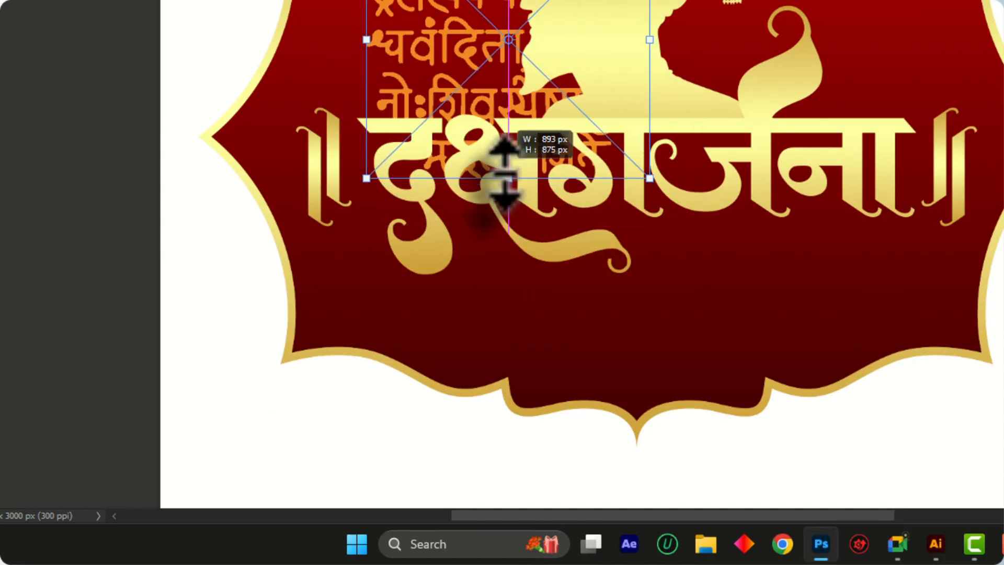
{"action": "left_click_drag", "start_coordinate": [440, 59], "coordinate": [378, 62]}
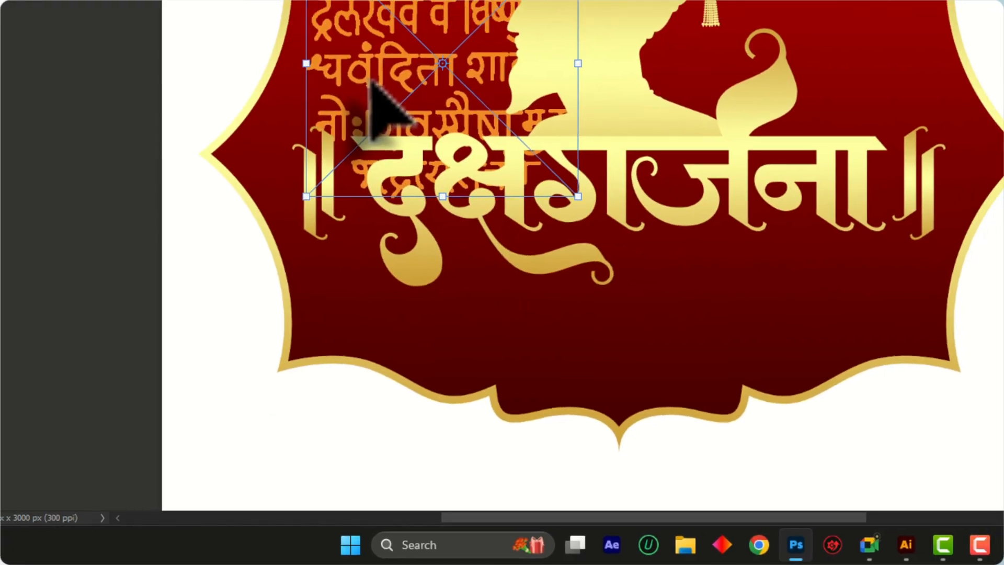
{"action": "key", "text": "Return"}
Set the seal text layer to Overlay blending and place a duplicate of it on the right side of the silhouette
{"action": "scroll", "coordinate": [337, 157], "scroll_direction": "up", "scroll_amount": 2}
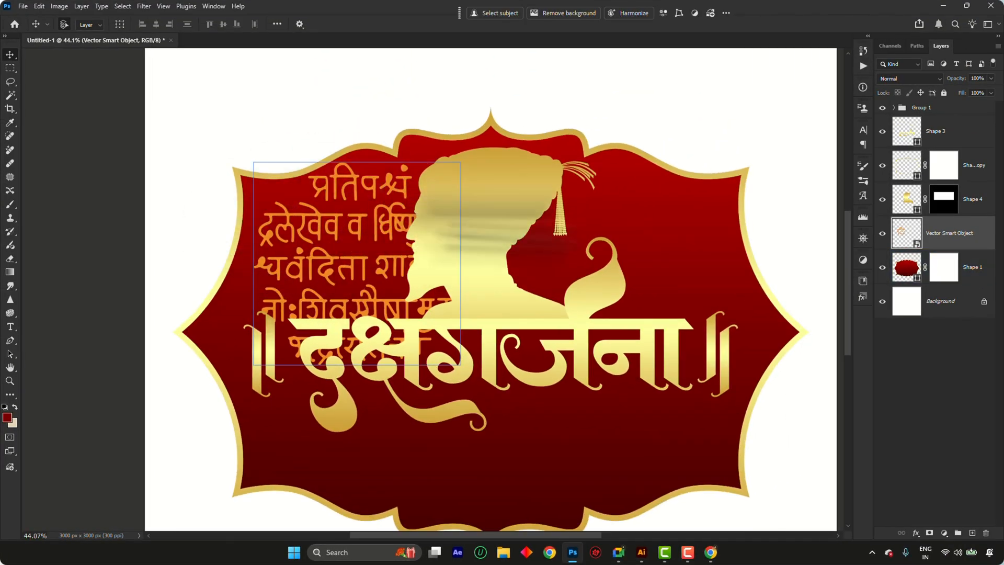
{"action": "left_click", "coordinate": [894, 81]}
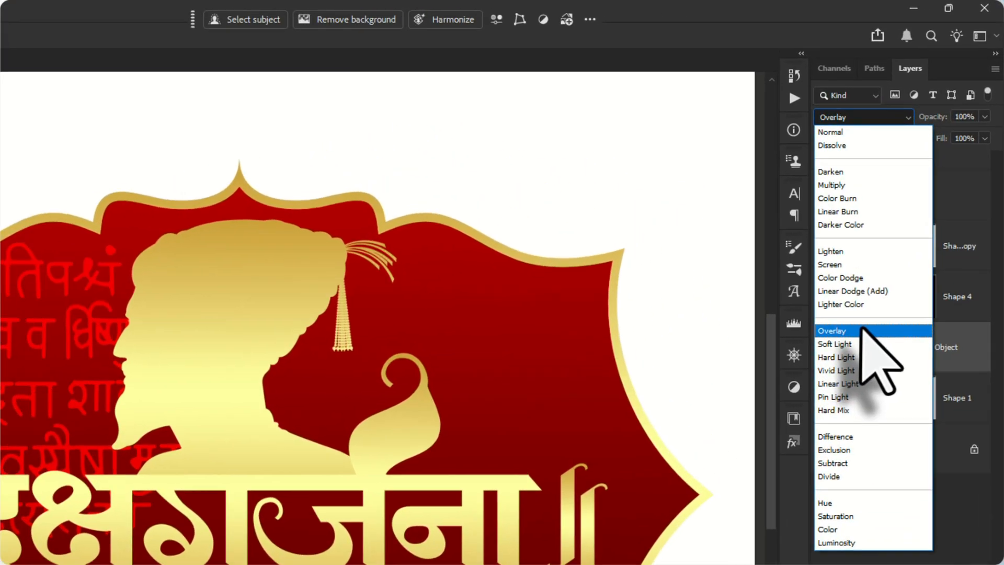
{"action": "left_click", "coordinate": [907, 223]}
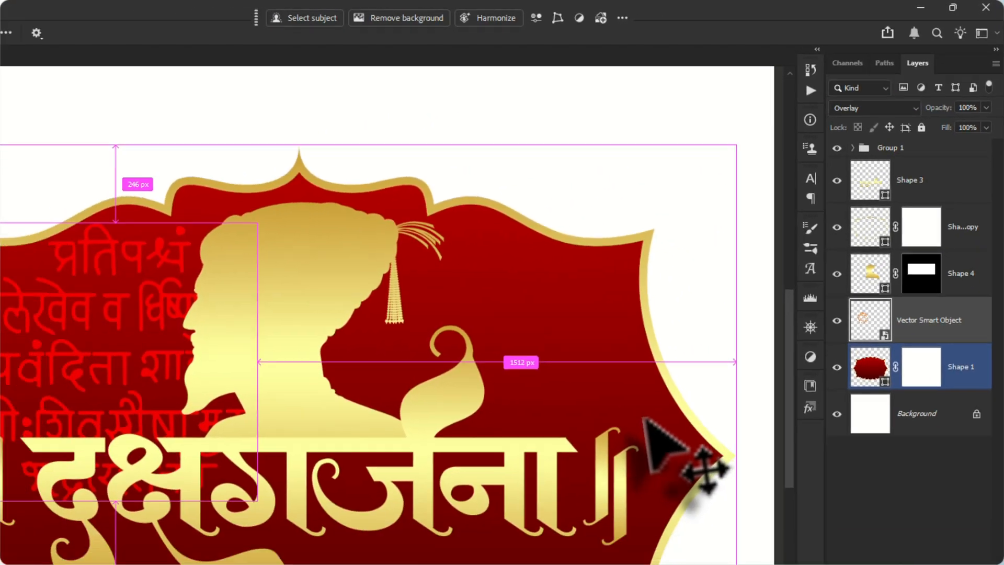
{"action": "key", "text": "ctrl+j"}
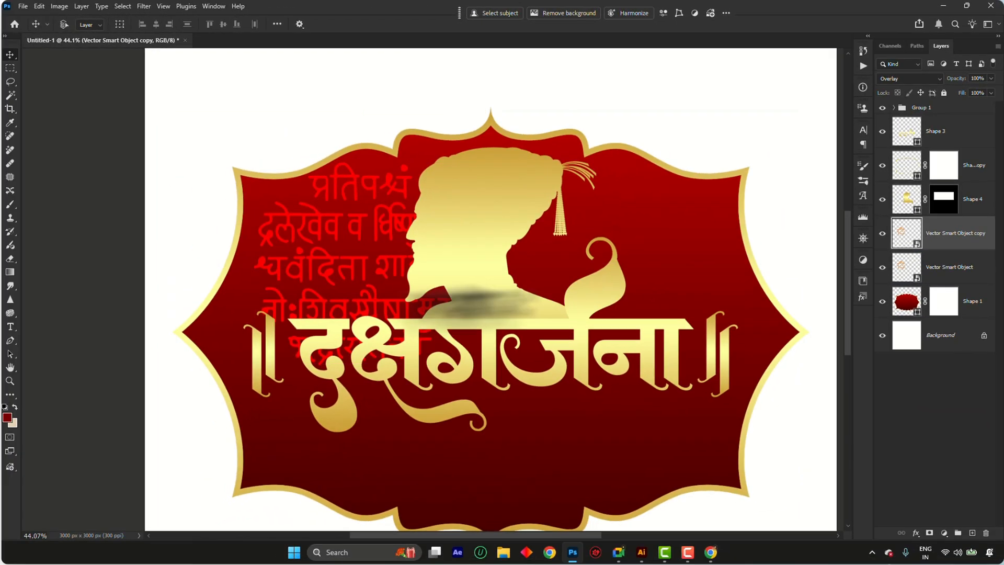
{"action": "left_click_drag", "start_coordinate": [336, 271], "coordinate": [610, 280]}
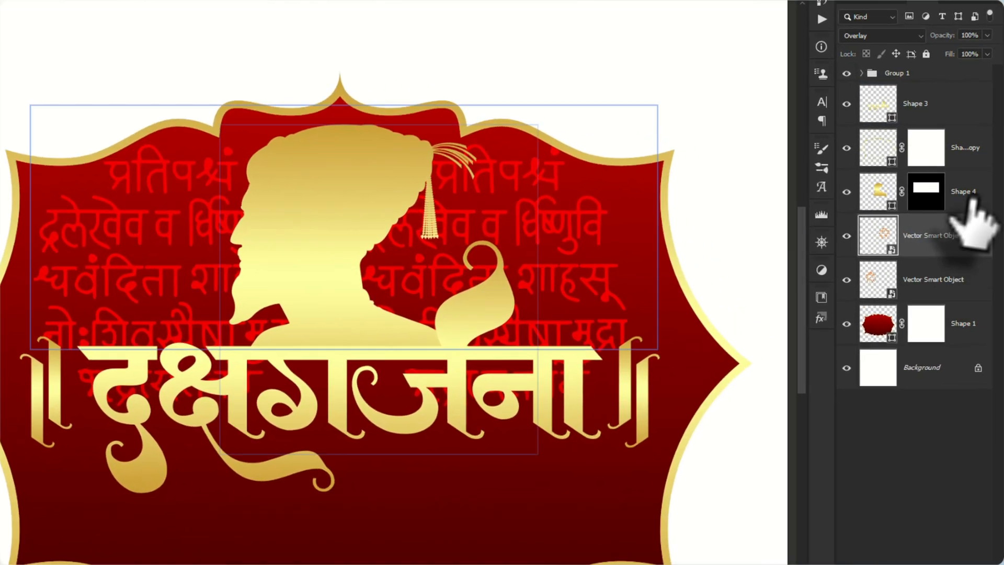
Lower and widen both seal text layers together across the label and put them in a new group
{"action": "left_click", "coordinate": [958, 270]}
{"action": "key", "text": "ctrl+t"}
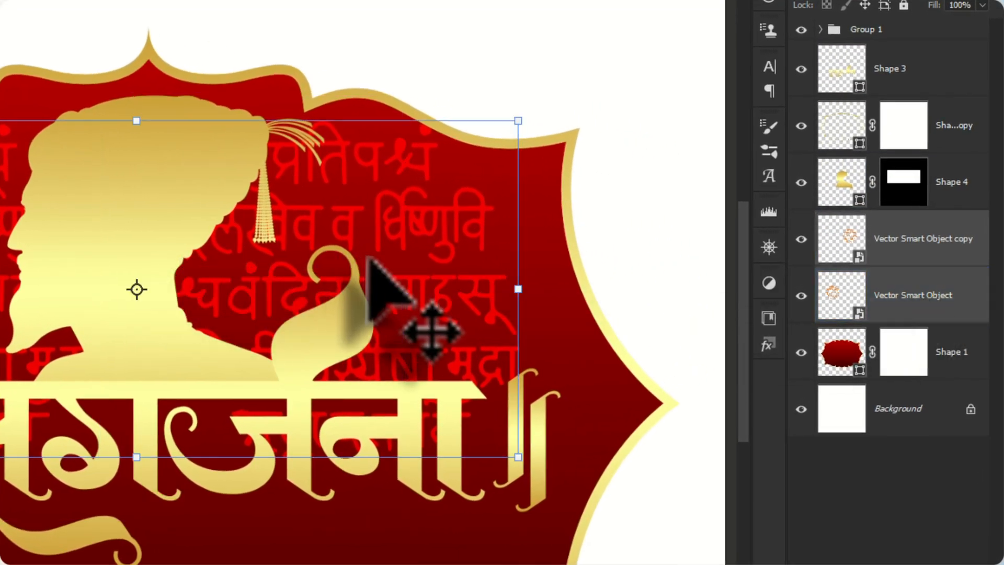
{"action": "left_click_drag", "start_coordinate": [398, 267], "coordinate": [399, 291]}
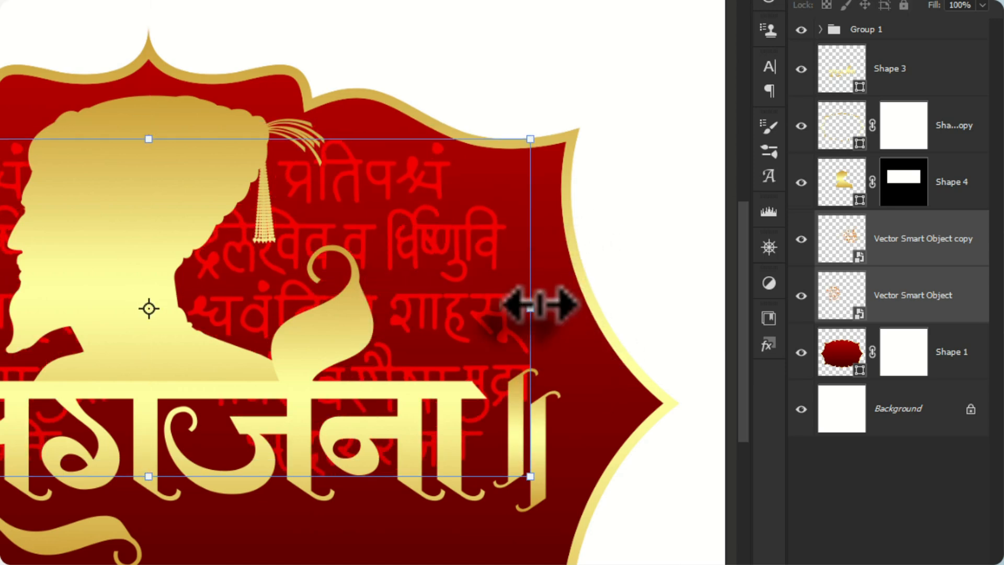
{"action": "left_click_drag", "start_coordinate": [530, 309], "coordinate": [560, 312]}
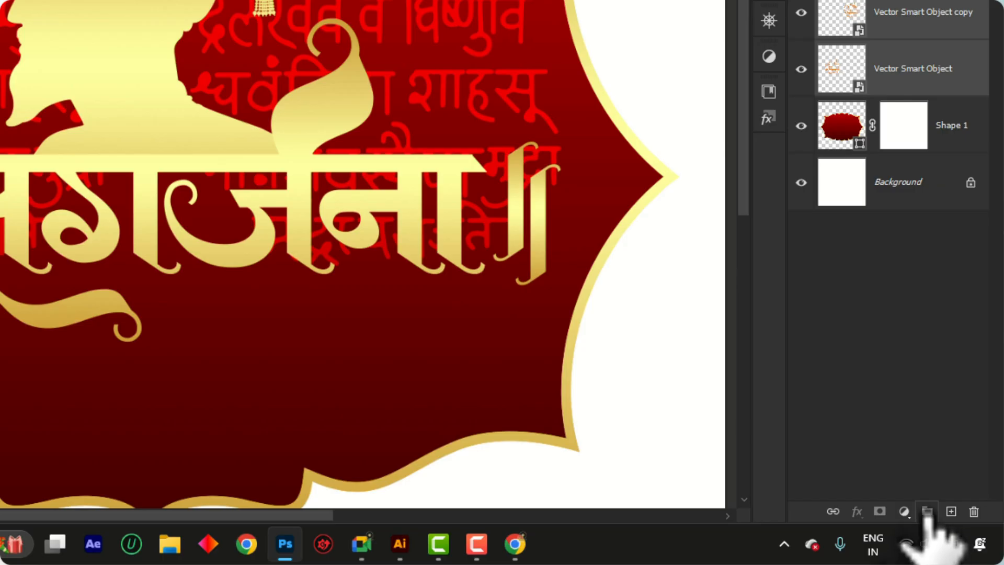
{"action": "left_click", "coordinate": [926, 511]}
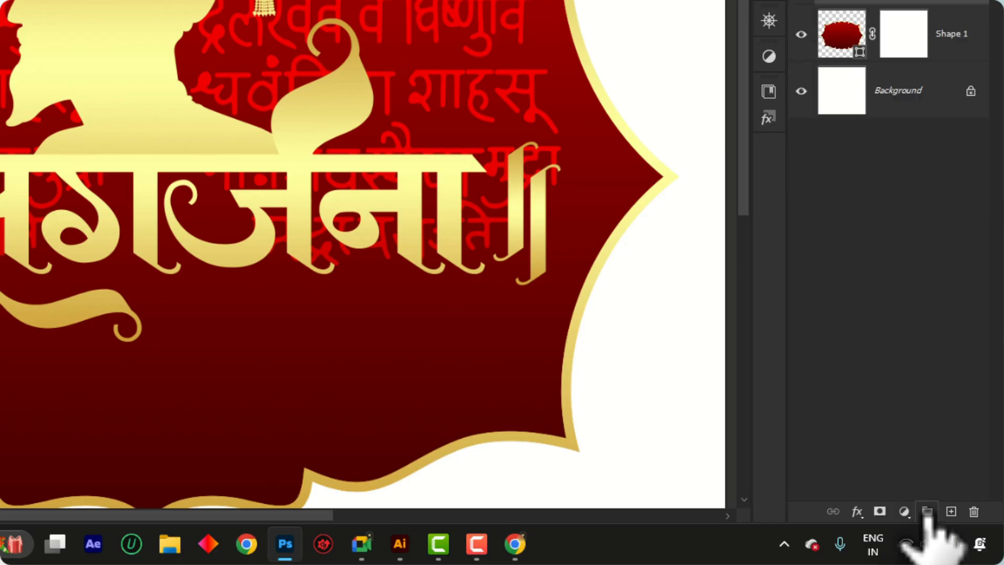
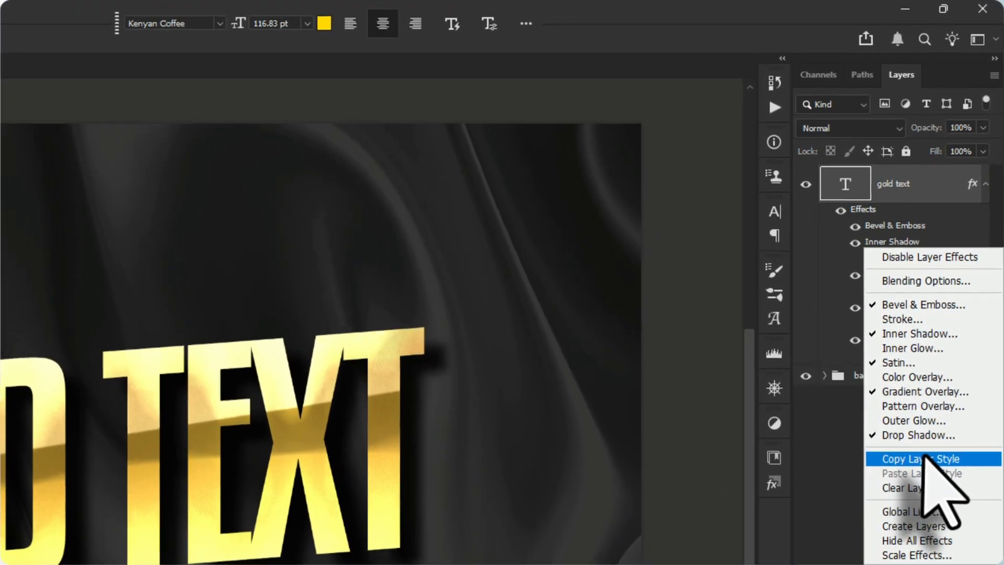
Copy the layer style of the gold text layer in gold18.psd and paste it onto the label's Shape 3 lettering layer
{"action": "left_click", "coordinate": [952, 281]}
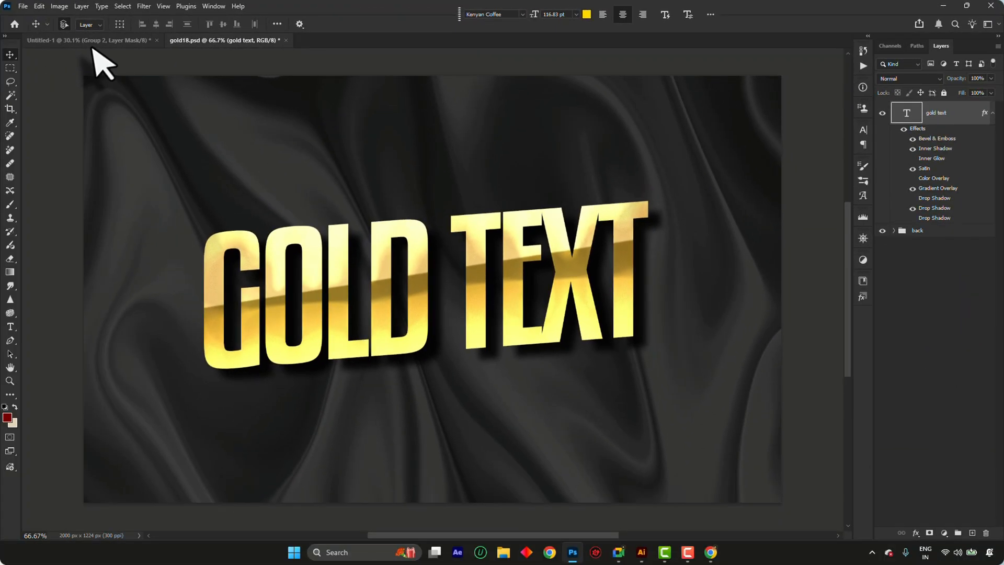
{"action": "left_click", "coordinate": [89, 40]}
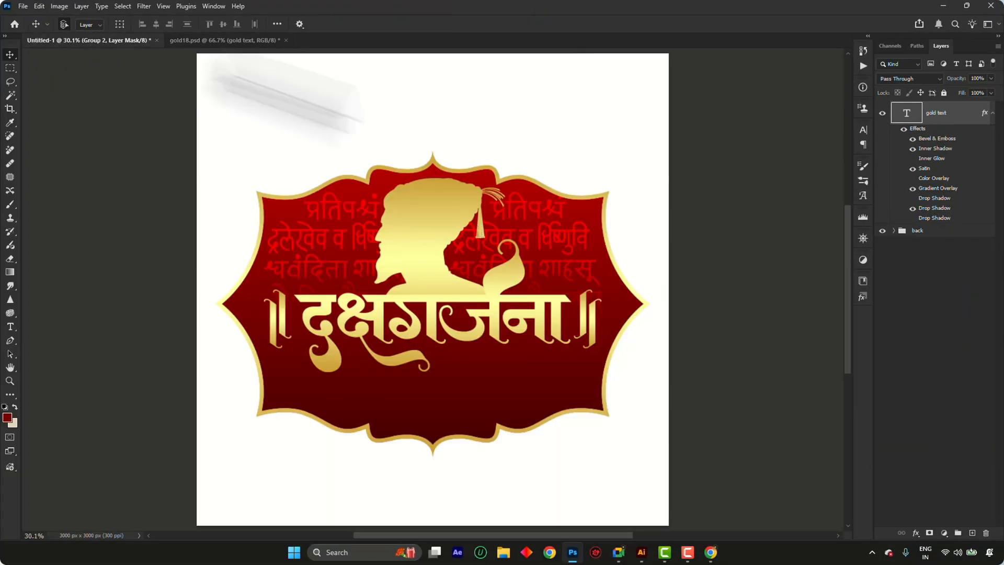
{"action": "scroll", "coordinate": [462, 301], "scroll_direction": "up", "scroll_amount": 3}
{"action": "left_click", "coordinate": [412, 187]}
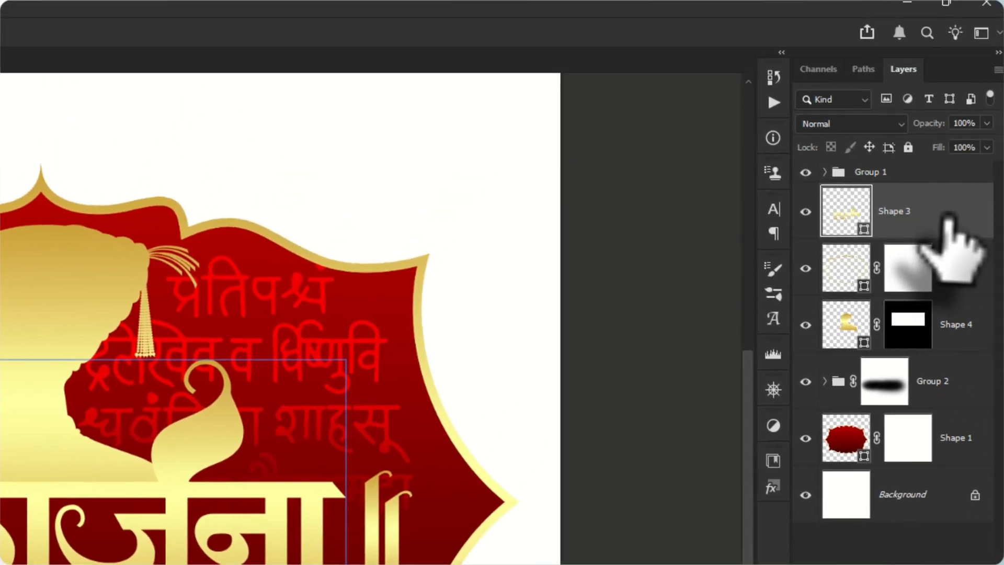
{"action": "right_click", "coordinate": [991, 63]}
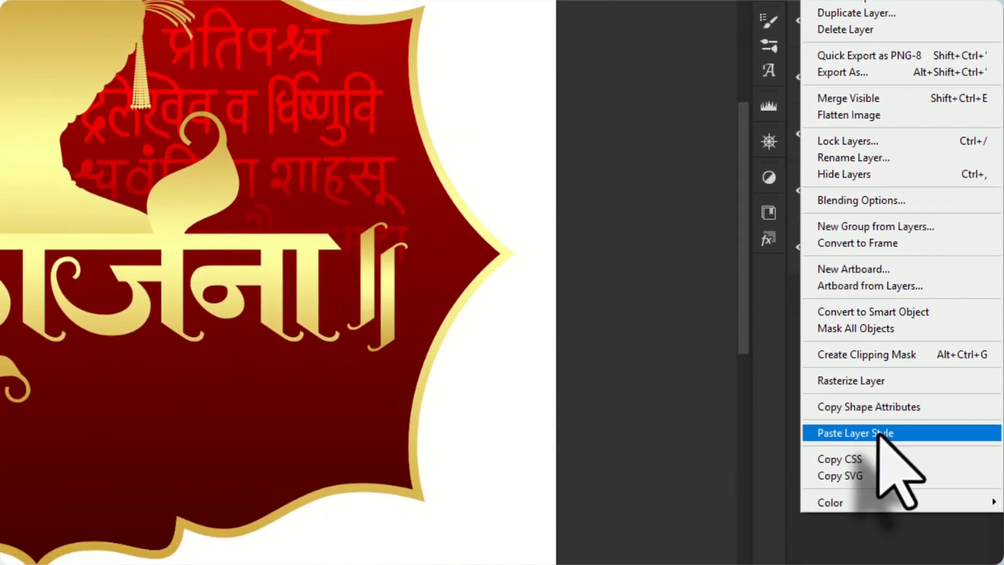
{"action": "left_click", "coordinate": [878, 434]}
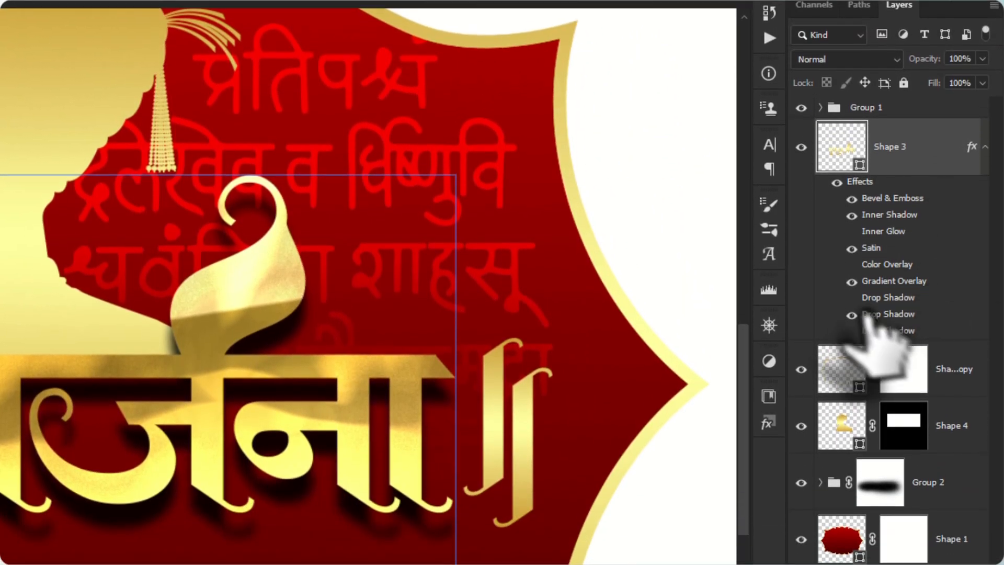
Remove the dark brown middle color stop from the gradient of the Shape 3 lettering's Gradient Overlay
{"action": "double_click", "coordinate": [895, 278]}
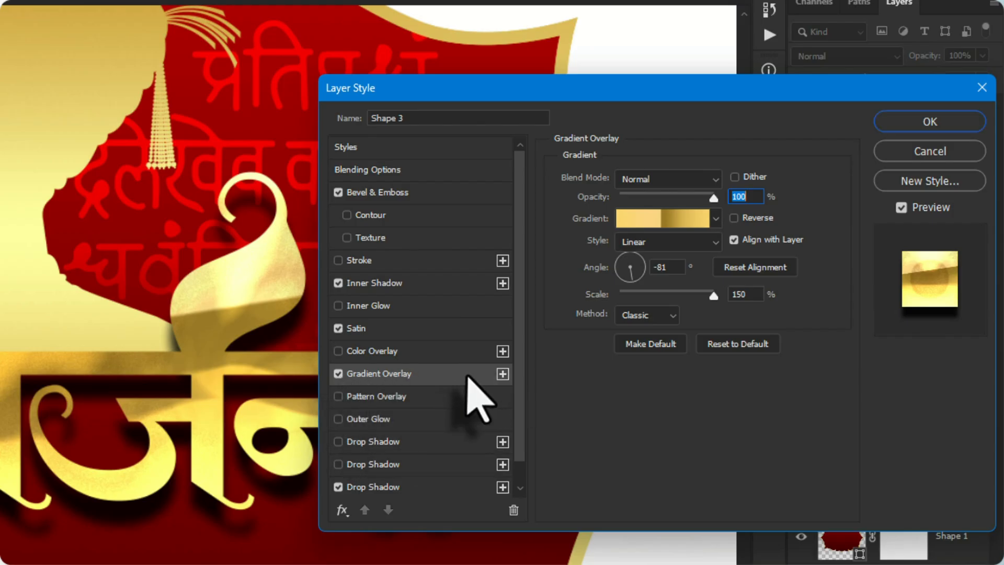
{"action": "left_click", "coordinate": [682, 223]}
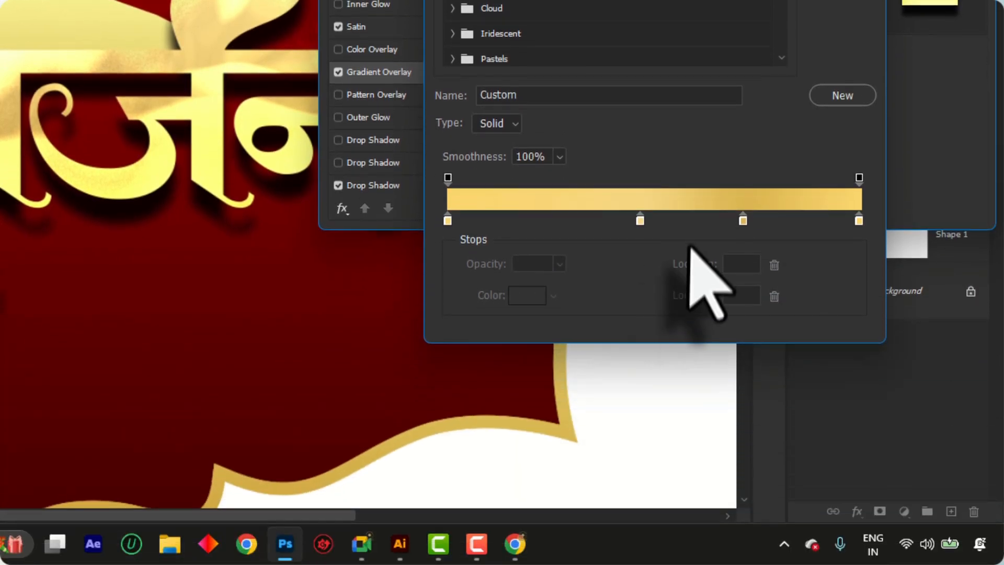
{"action": "key", "text": "ctrl+z"}
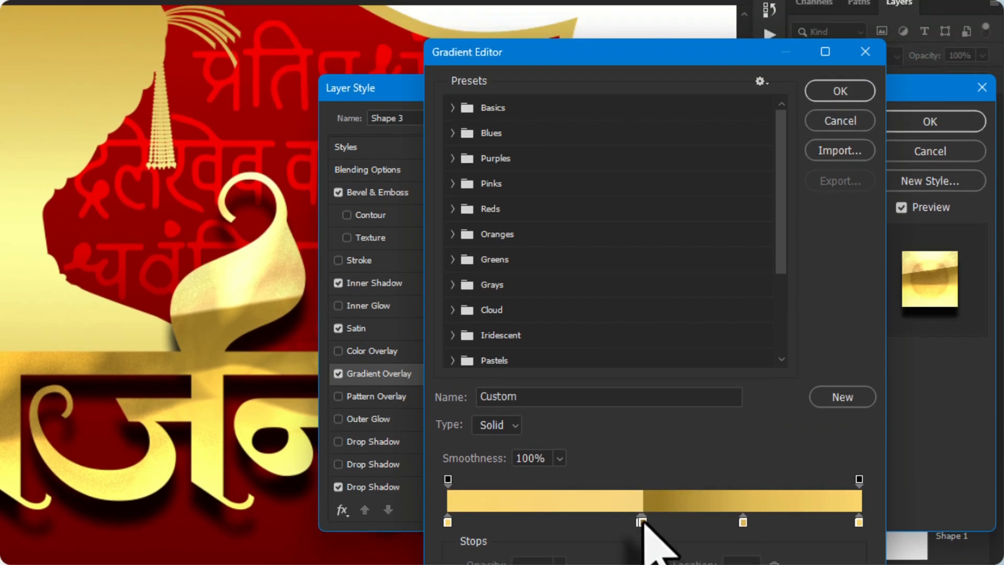
{"action": "left_click_drag", "start_coordinate": [643, 224], "coordinate": [638, 320]}
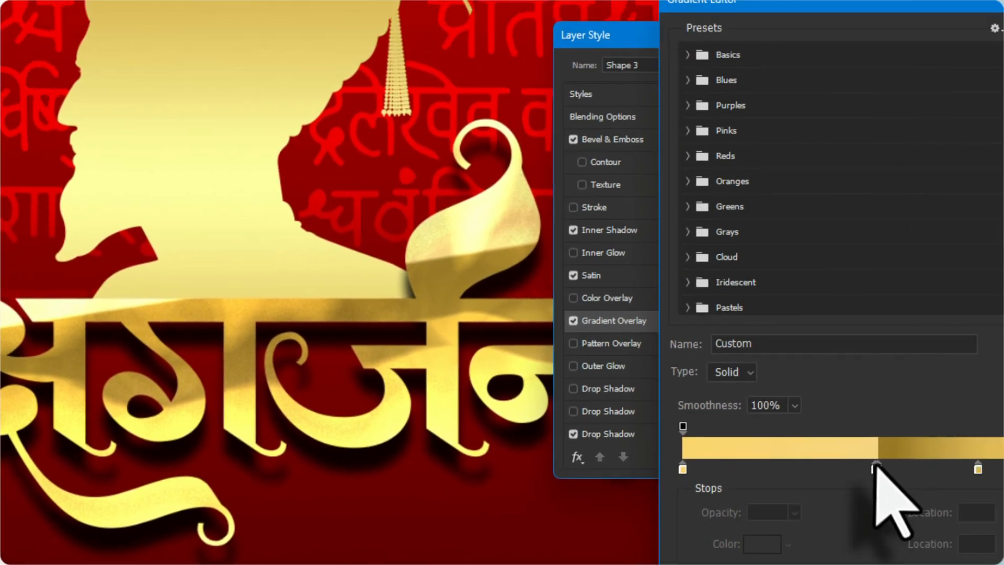
{"action": "left_click_drag", "start_coordinate": [878, 468], "coordinate": [880, 528]}
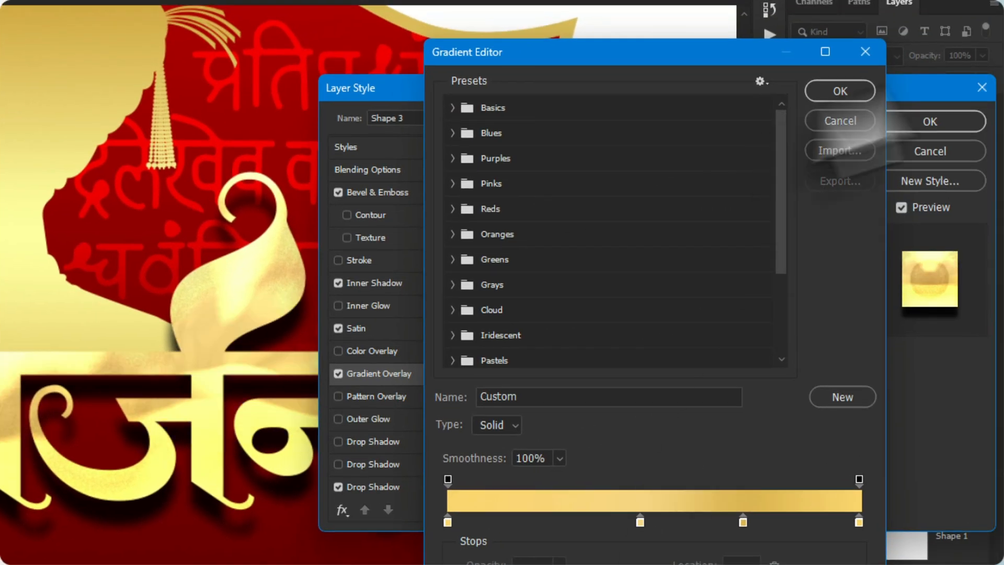
{"action": "left_click", "coordinate": [854, 99]}
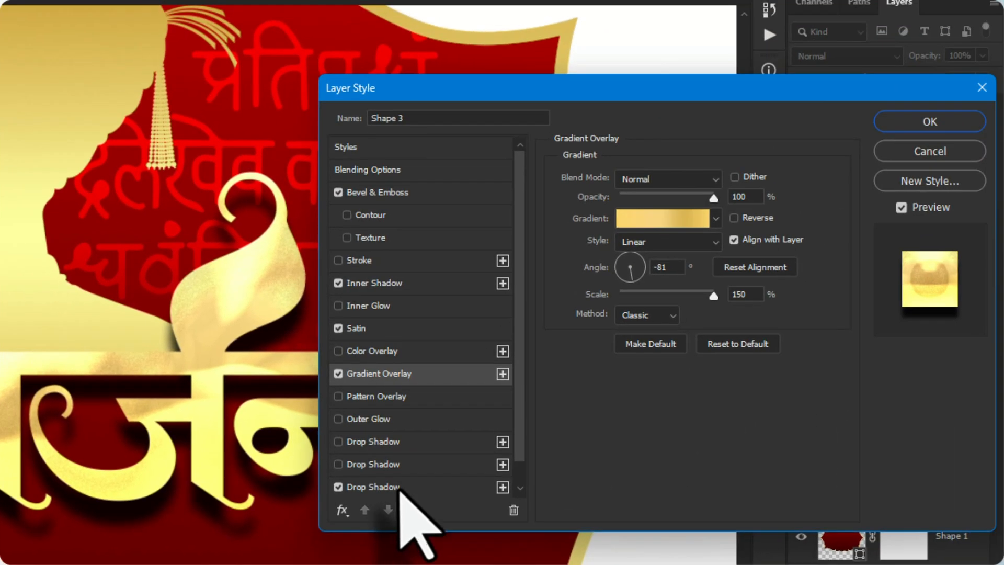
Set the lettering's drop shadow to 27 px distance and 16 px size, and its Bevel & Emboss size to 73 px
{"action": "left_click", "coordinate": [912, 260]}
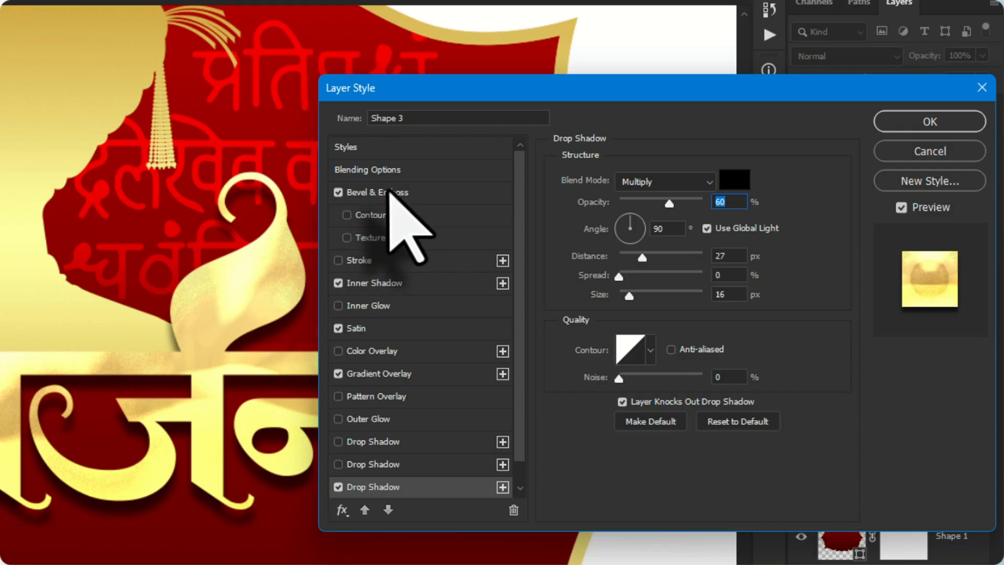
{"action": "left_click", "coordinate": [390, 192]}
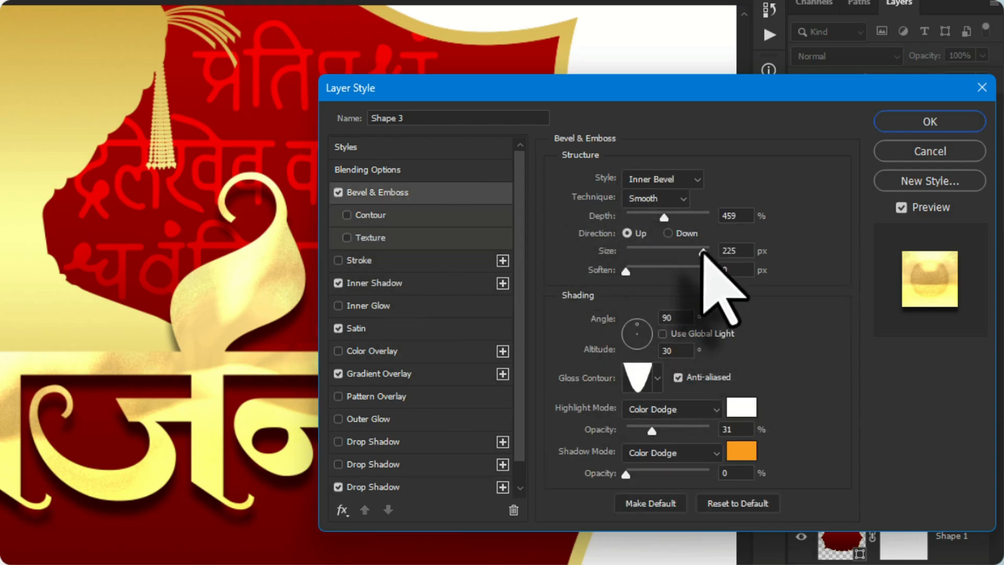
{"action": "left_click_drag", "start_coordinate": [688, 251], "coordinate": [642, 259]}
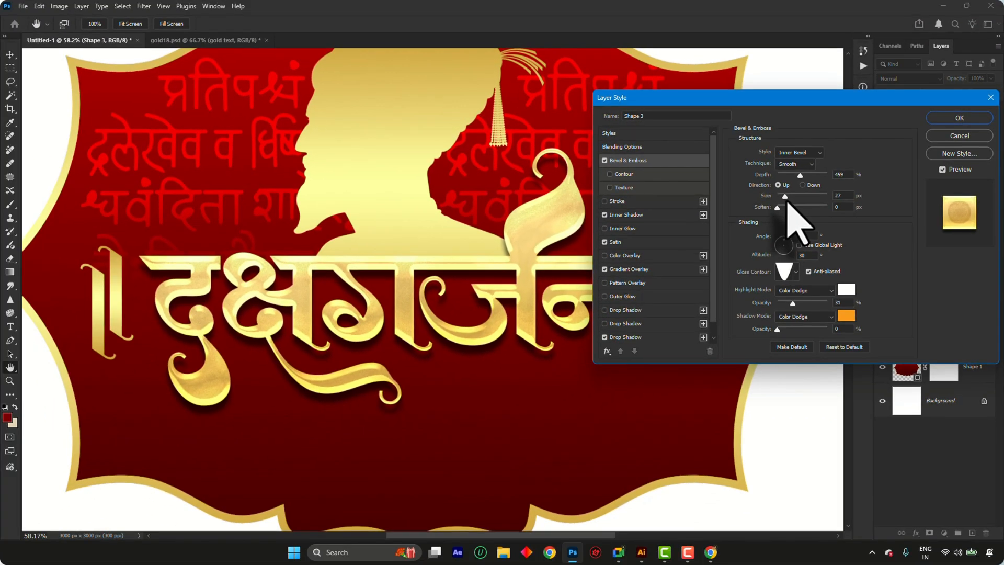
{"action": "left_click_drag", "start_coordinate": [787, 201], "coordinate": [789, 212]}
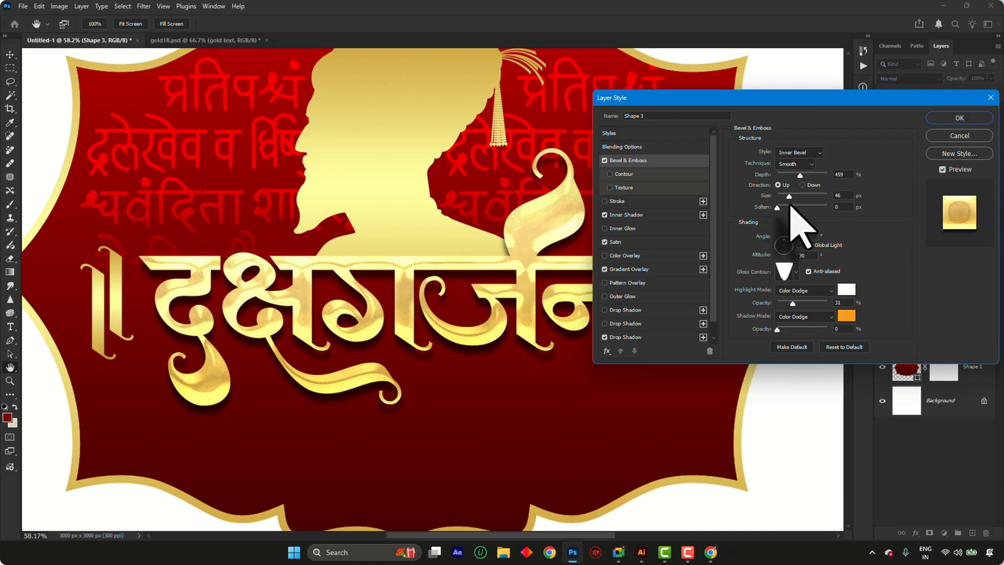
{"action": "mouse_move", "coordinate": [784, 205]}
{"action": "left_mouse_down"}
{"action": "mouse_move", "coordinate": [802, 209]}
{"action": "mouse_move", "coordinate": [796, 217]}
{"action": "left_mouse_up"}
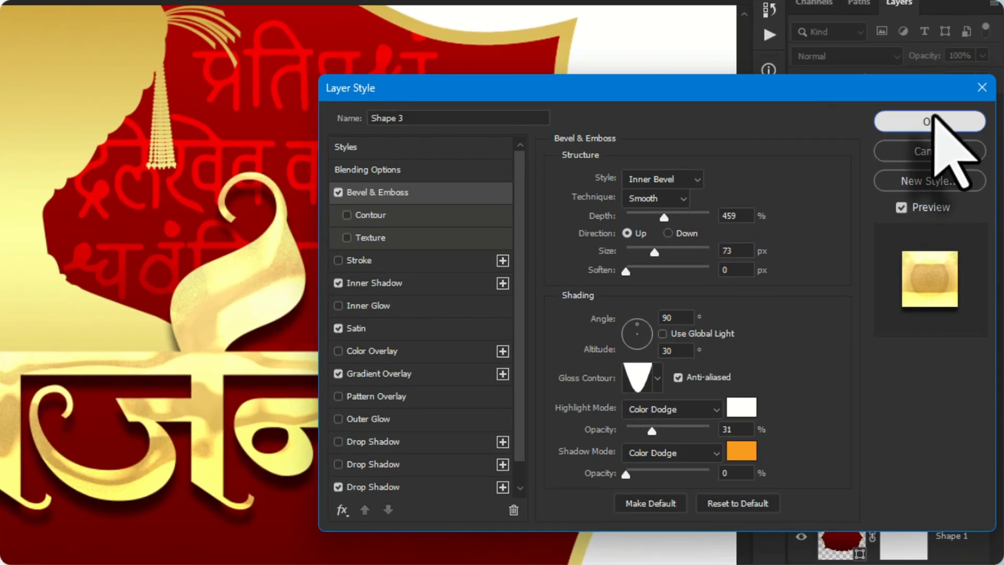
{"action": "left_click", "coordinate": [959, 117]}
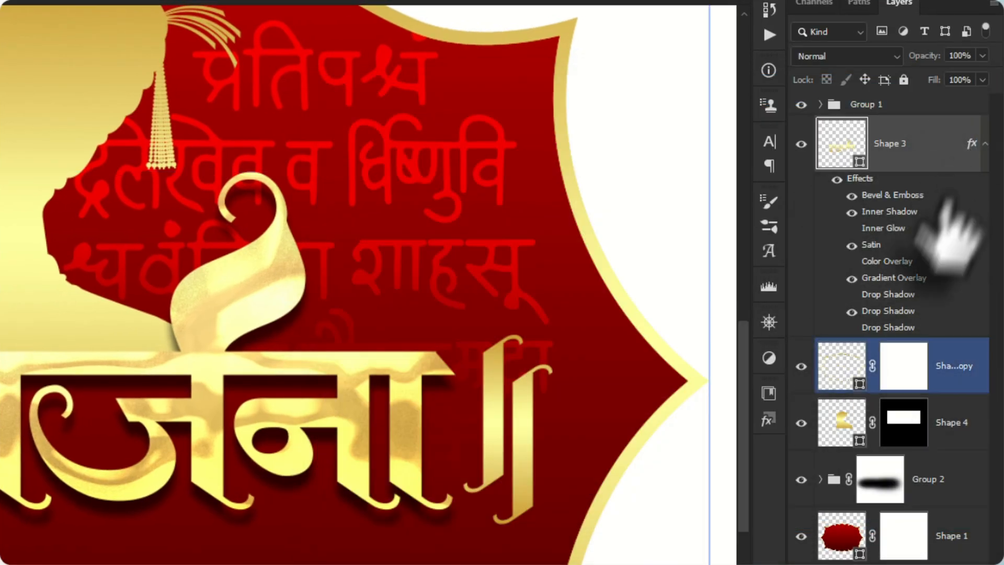
Copy the Shape 3 lettering's adjusted layer style onto the Shape 4 silhouette layer
{"action": "right_click", "coordinate": [913, 235]}
{"action": "left_click", "coordinate": [916, 451]}
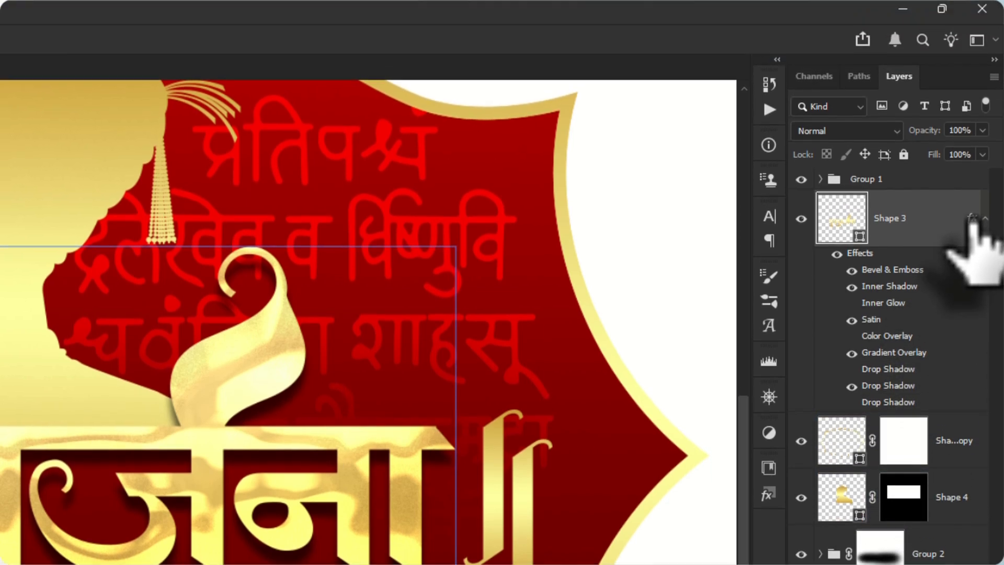
{"action": "left_click_drag", "start_coordinate": [971, 143], "coordinate": [934, 427]}
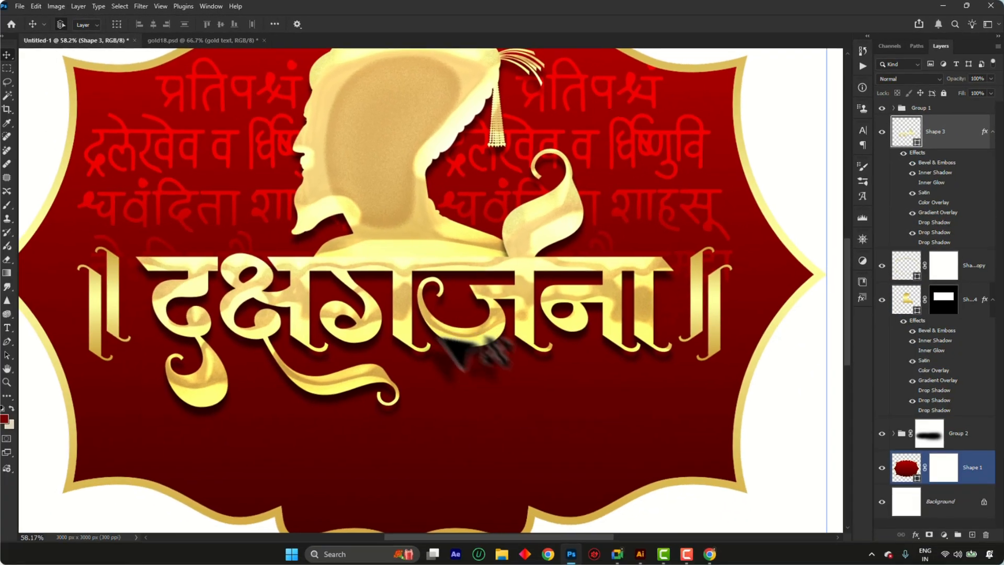
{"action": "scroll", "coordinate": [449, 329], "scroll_direction": "down", "scroll_amount": 4}
{"action": "scroll", "coordinate": [415, 250], "scroll_direction": "up", "scroll_amount": 3}
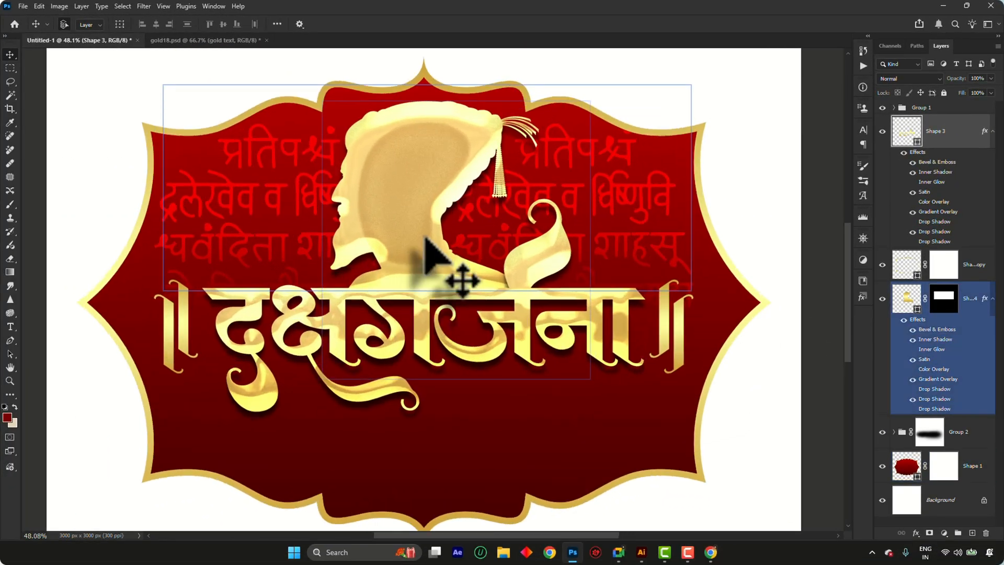
Reduce the Bevel & Emboss size on the Shape 4 silhouette to get a narrower beveled edge
{"action": "left_click", "coordinate": [433, 136]}
{"action": "scroll", "coordinate": [418, 162], "scroll_direction": "up", "scroll_amount": 3}
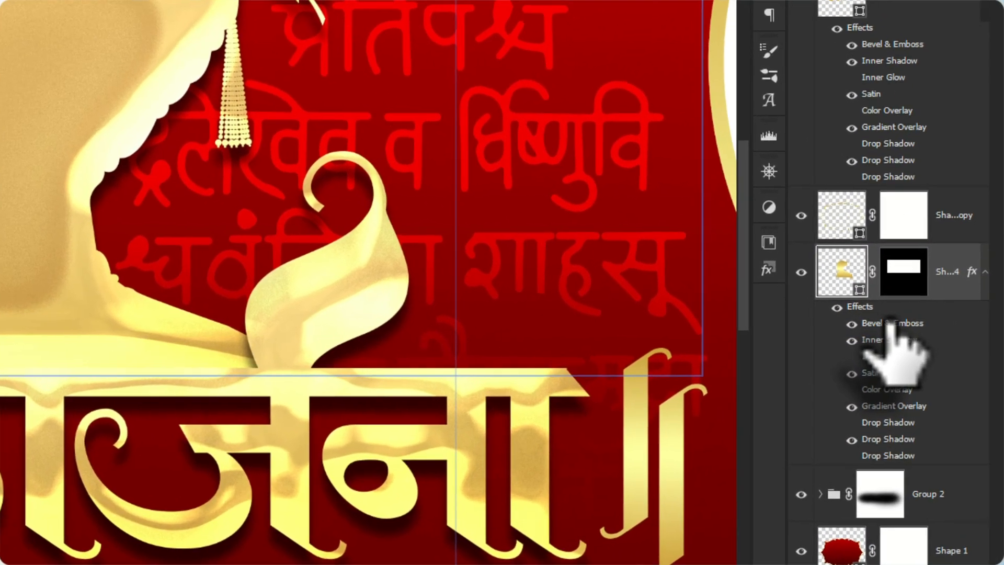
{"action": "double_click", "coordinate": [889, 324]}
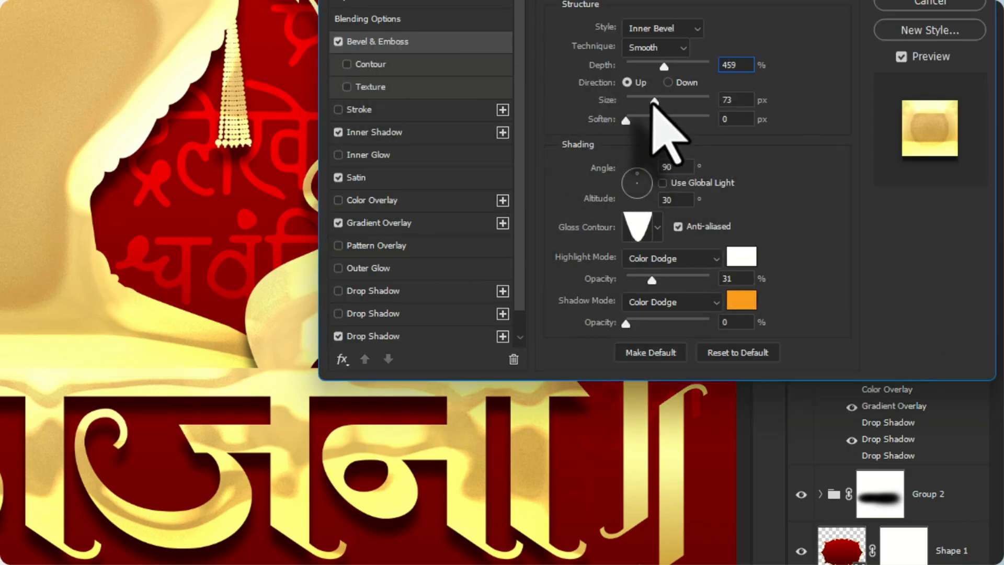
{"action": "left_click", "coordinate": [680, 101]}
{"action": "left_click_drag", "start_coordinate": [695, 100], "coordinate": [637, 106]}
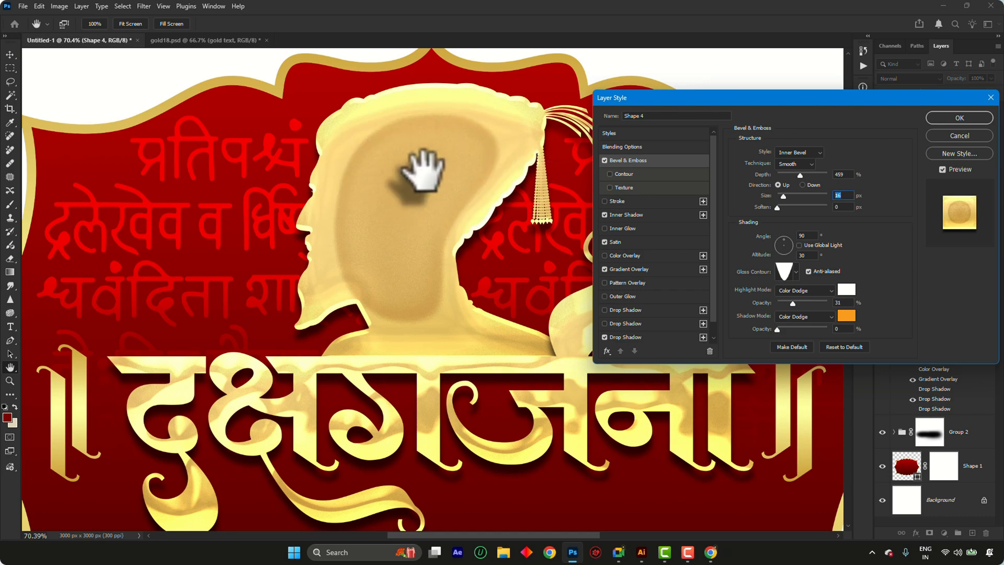
Lower the silhouette's Inner Shadow opacity to 9% and change its color to pale gold with H 45, S 53, B 100
{"action": "left_click", "coordinate": [630, 269]}
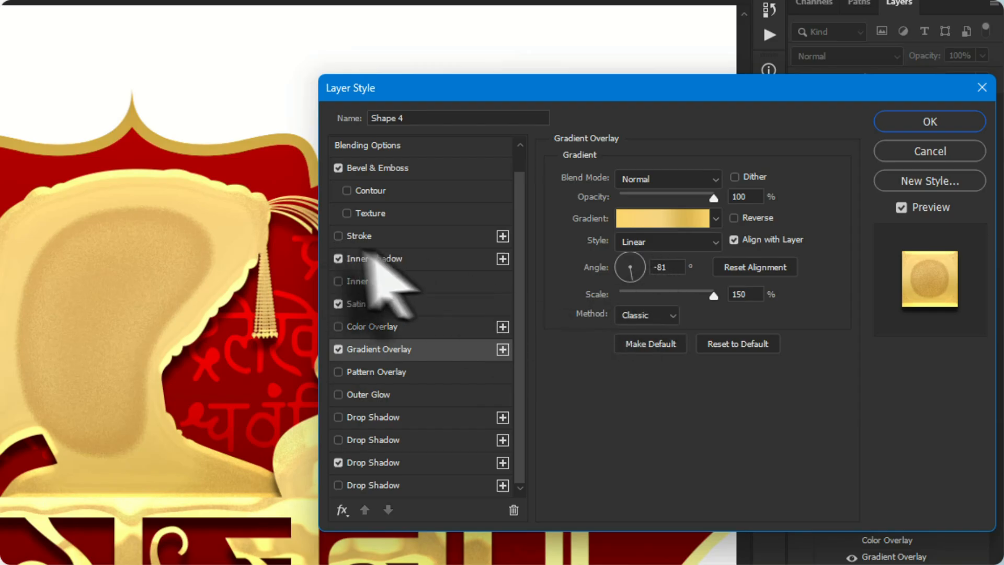
{"action": "left_click", "coordinate": [339, 259]}
{"action": "left_click", "coordinate": [339, 259]}
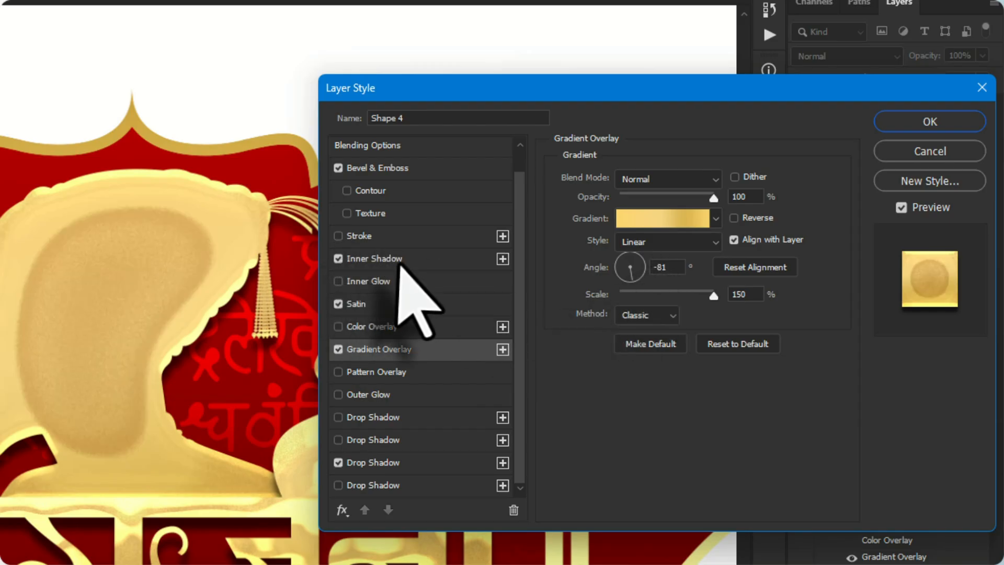
{"action": "left_click", "coordinate": [401, 259]}
{"action": "mouse_move", "coordinate": [648, 207]}
{"action": "left_mouse_down"}
{"action": "mouse_move", "coordinate": [621, 209]}
{"action": "mouse_move", "coordinate": [632, 214]}
{"action": "left_mouse_up"}
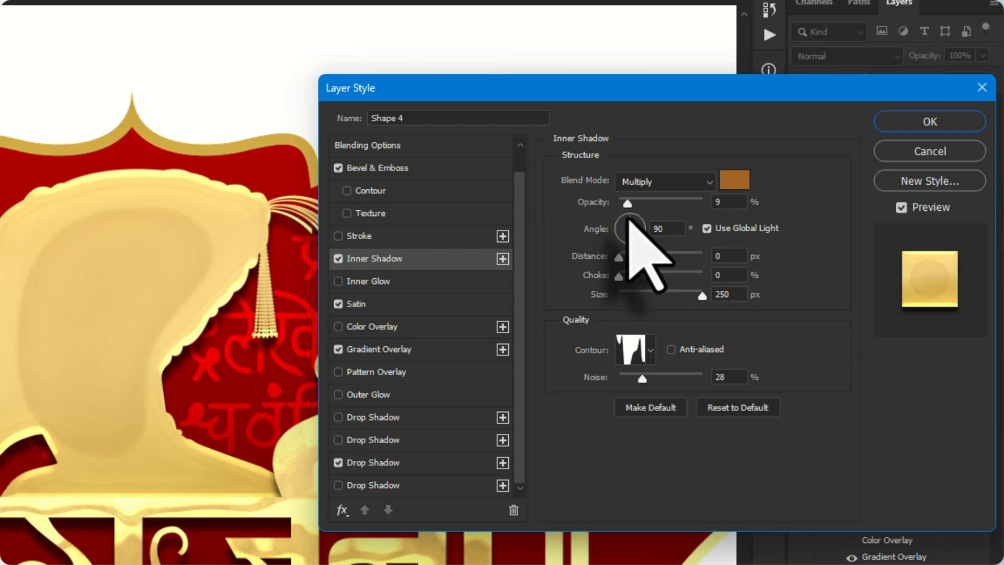
{"action": "left_click", "coordinate": [734, 179]}
{"action": "left_click_drag", "start_coordinate": [441, 549], "coordinate": [440, 544]}
{"action": "left_click", "coordinate": [317, 349]}
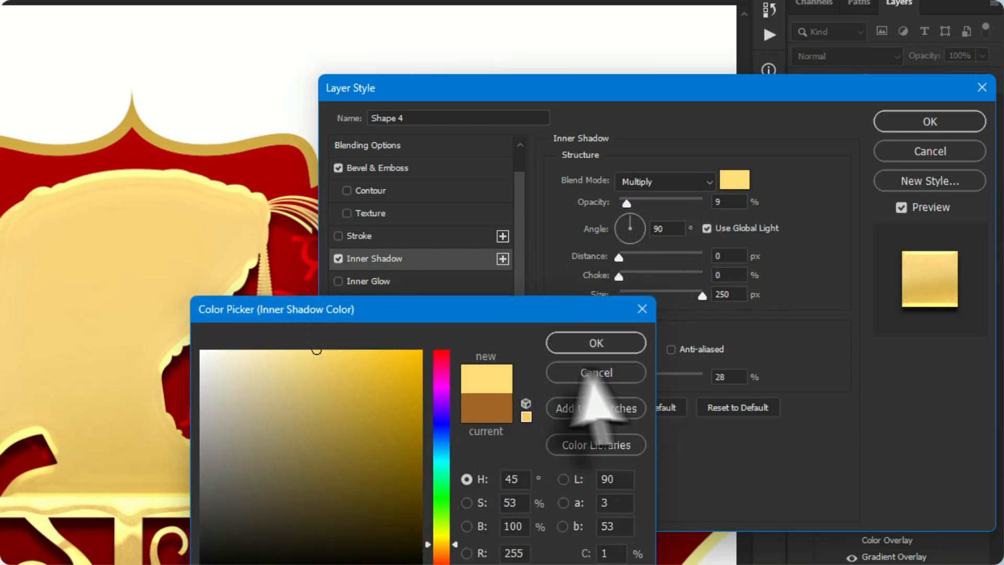
{"action": "left_click", "coordinate": [596, 342]}
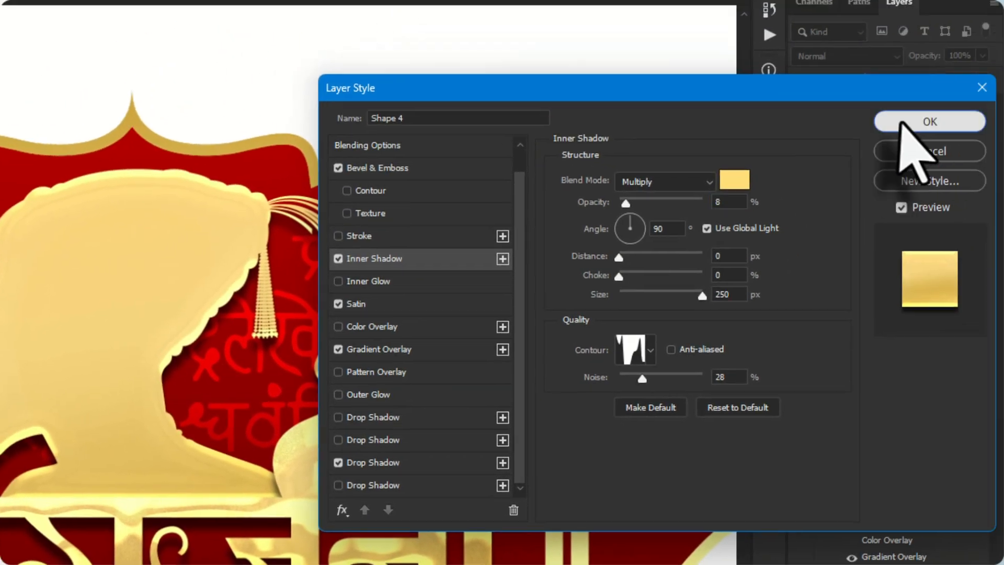
{"action": "left_click", "coordinate": [901, 123]}
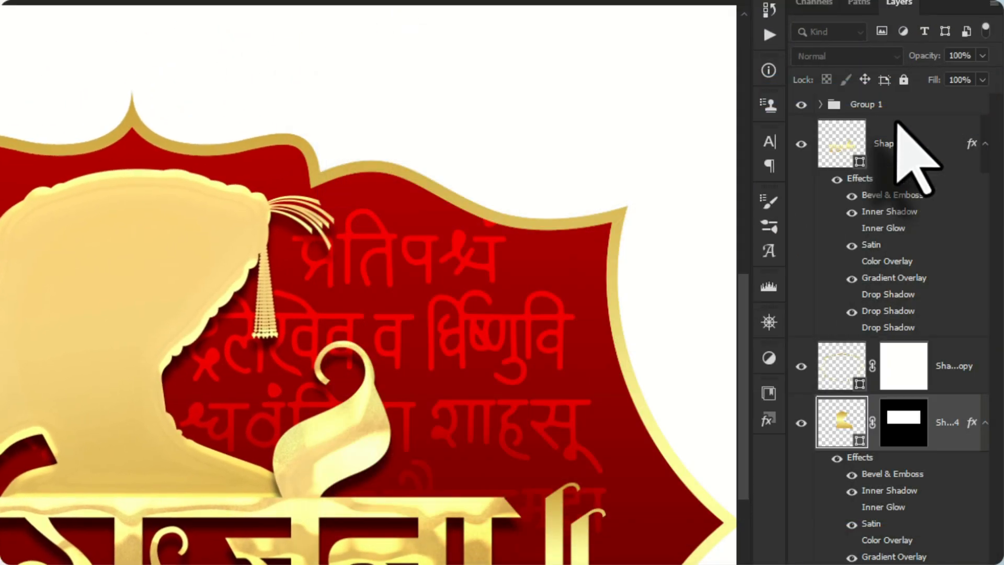
Compare the label with and without the Group 2 seal text, and lower that group's opacity to 36%
{"action": "scroll", "coordinate": [264, 207], "scroll_direction": "down", "scroll_amount": 5}
{"action": "scroll", "coordinate": [318, 260], "scroll_direction": "up", "scroll_amount": 2}
{"action": "scroll", "coordinate": [319, 260], "scroll_direction": "up", "scroll_amount": 2}
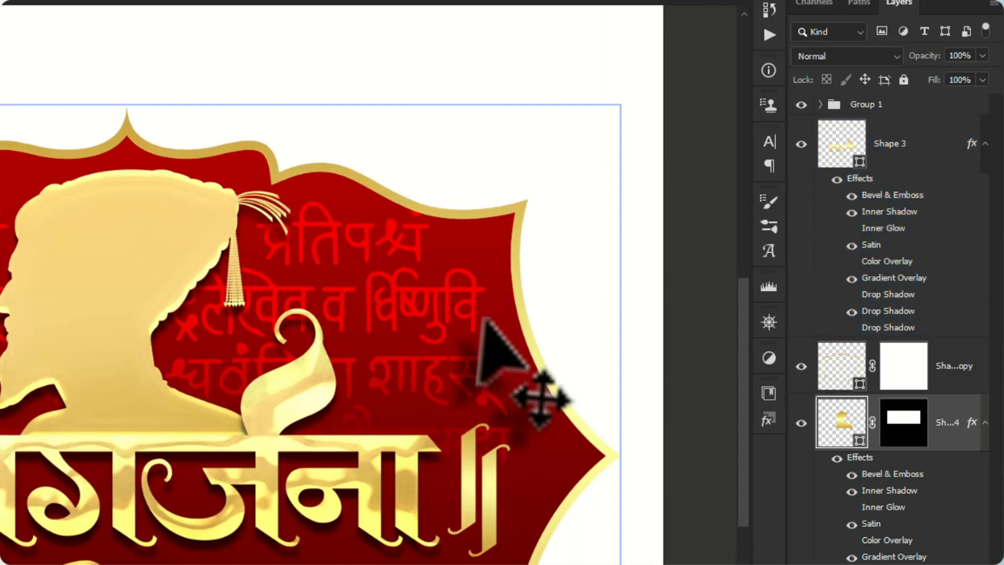
{"action": "left_click", "coordinate": [407, 290]}
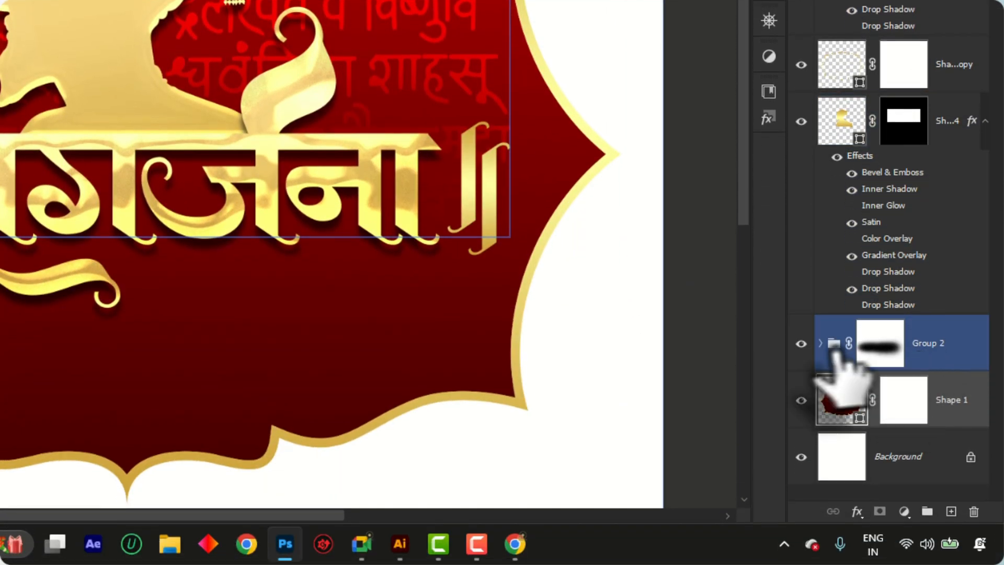
{"action": "left_click", "coordinate": [840, 347]}
{"action": "scroll", "coordinate": [551, 286], "scroll_direction": "up", "scroll_amount": 4}
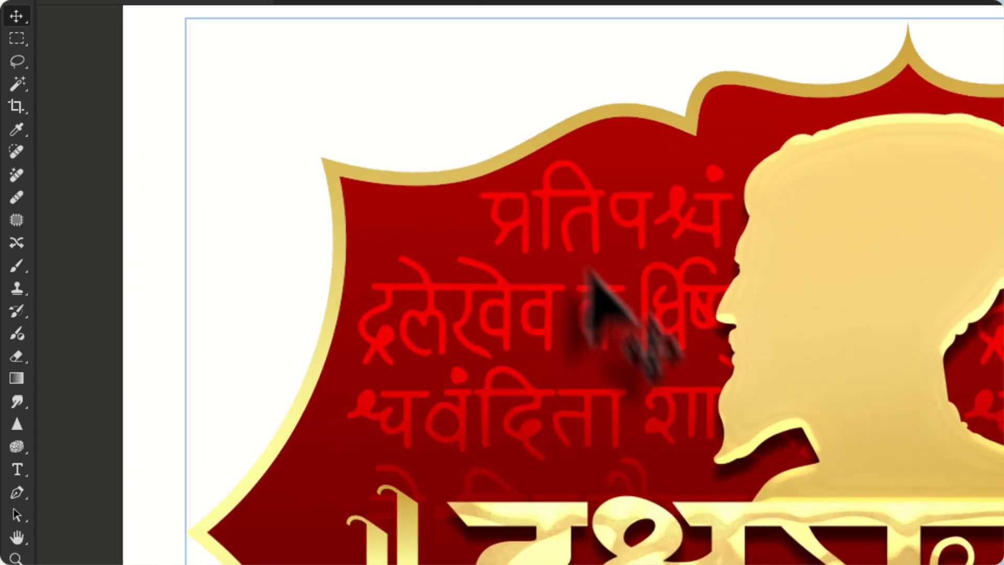
{"action": "scroll", "coordinate": [497, 243], "scroll_direction": "down", "scroll_amount": 2}
{"action": "scroll", "coordinate": [775, 518], "scroll_direction": "up", "scroll_amount": 2}
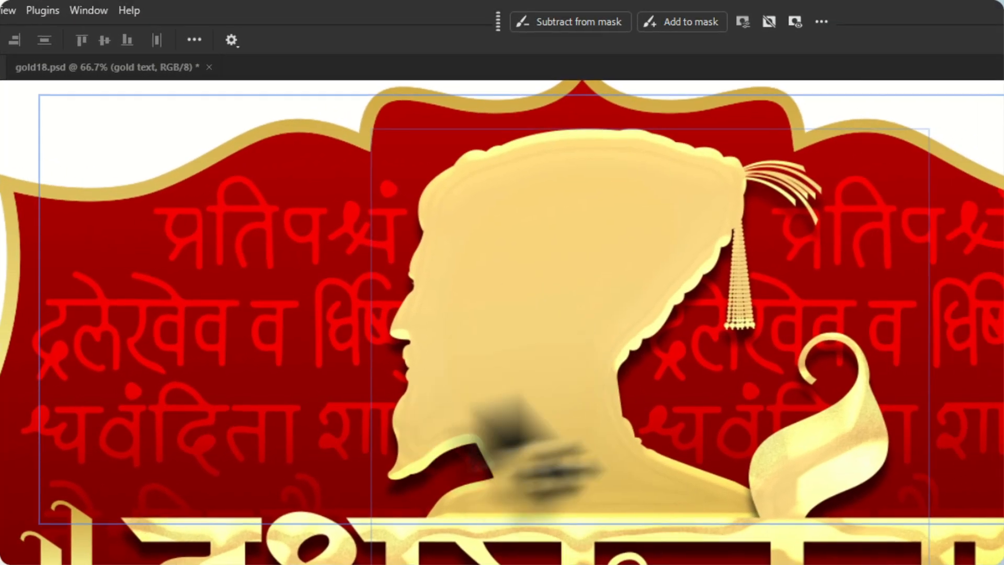
{"action": "scroll", "coordinate": [471, 282], "scroll_direction": "down", "scroll_amount": 2}
{"action": "scroll", "coordinate": [493, 408], "scroll_direction": "up", "scroll_amount": 2}
{"action": "scroll", "coordinate": [418, 280], "scroll_direction": "down", "scroll_amount": 2}
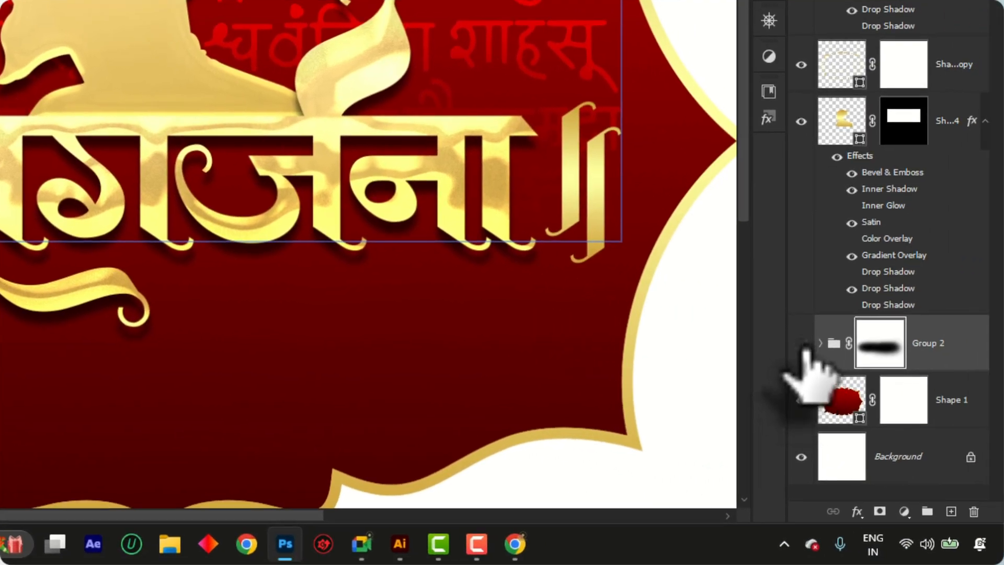
{"action": "left_click", "coordinate": [801, 342]}
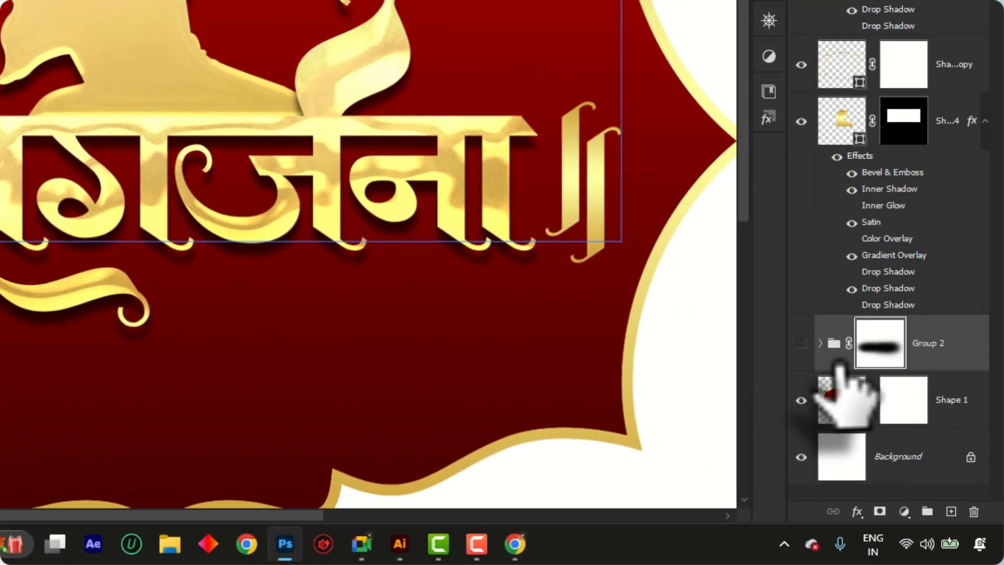
{"action": "left_click", "coordinate": [801, 343]}
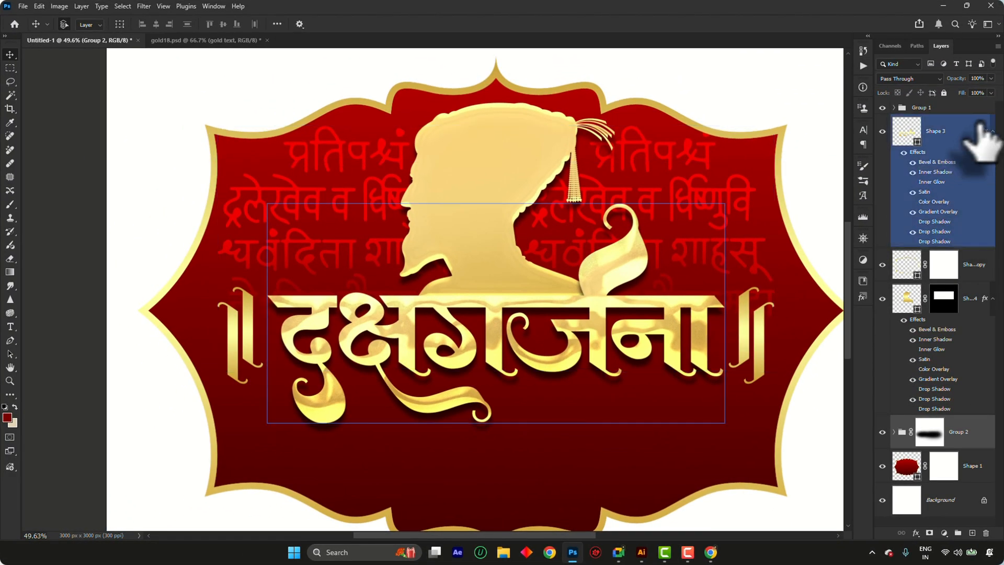
{"action": "mouse_move", "coordinate": [963, 89]}
{"action": "left_mouse_down"}
{"action": "mouse_move", "coordinate": [951, 90]}
{"action": "mouse_move", "coordinate": [962, 90]}
{"action": "left_mouse_up"}
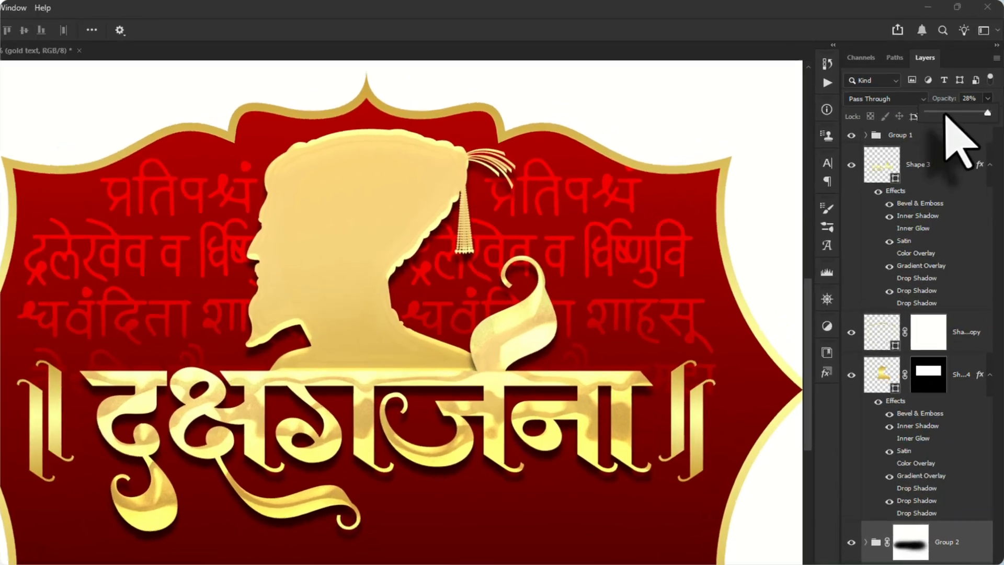
{"action": "left_click_drag", "start_coordinate": [934, 147], "coordinate": [932, 147]}
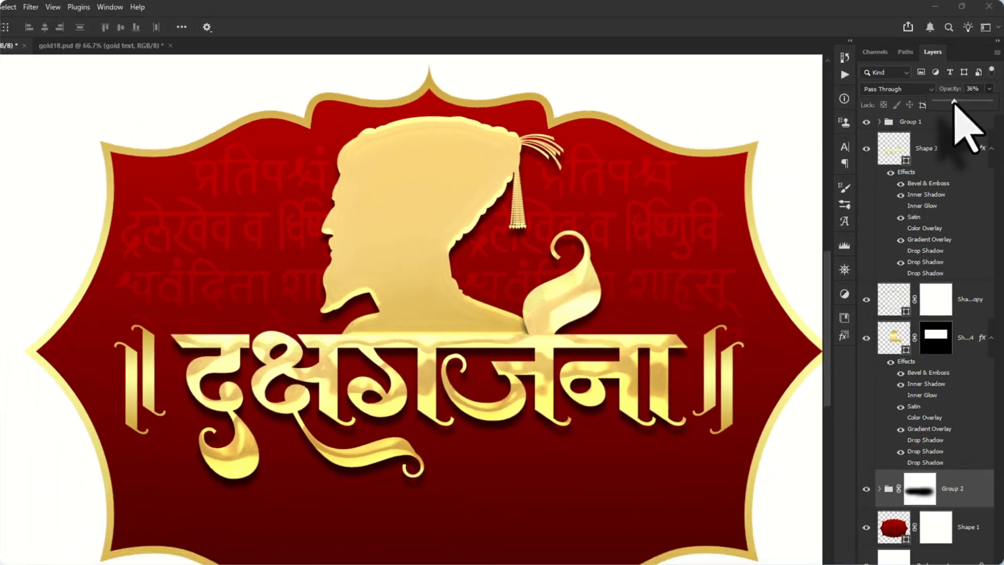
Switch to Illustrator, ungroup the FLOURISHES emblem artwork and select its dark plaque frame
{"action": "scroll", "coordinate": [482, 314], "scroll_direction": "down", "scroll_amount": 3}
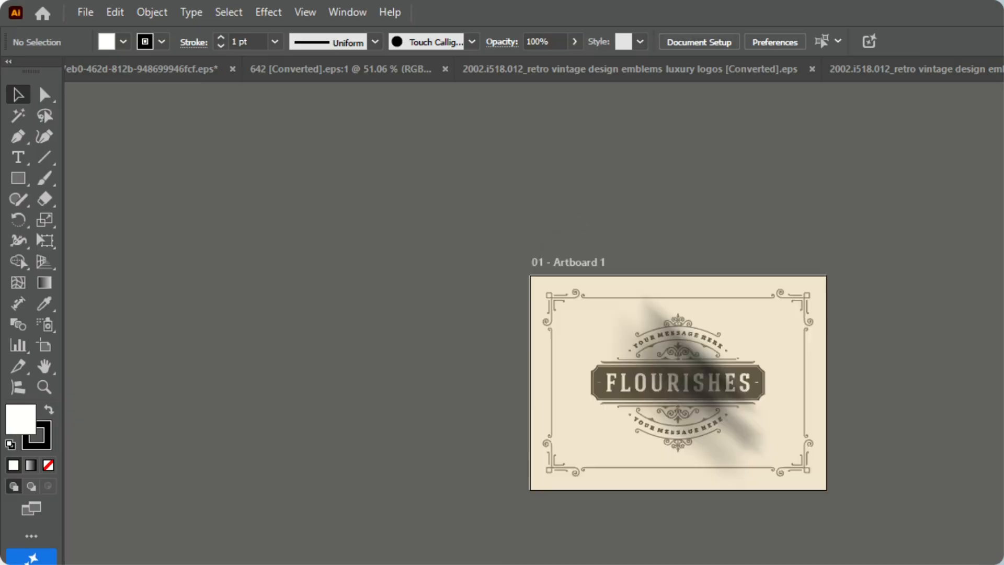
{"action": "key", "text": "ctrl+0"}
{"action": "left_click", "coordinate": [664, 333]}
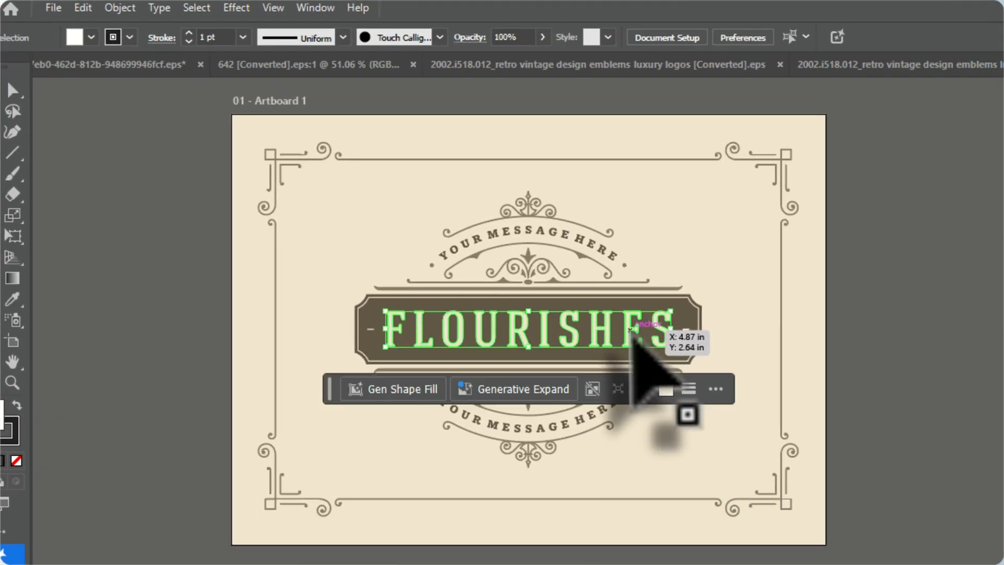
{"action": "right_click", "coordinate": [632, 332]}
{"action": "left_click", "coordinate": [296, 516]}
{"action": "left_click", "coordinate": [993, 351]}
{"action": "left_click_drag", "start_coordinate": [692, 319], "coordinate": [167, 256]}
{"action": "scroll", "coordinate": [11, 309], "scroll_direction": "up", "scroll_amount": 3}
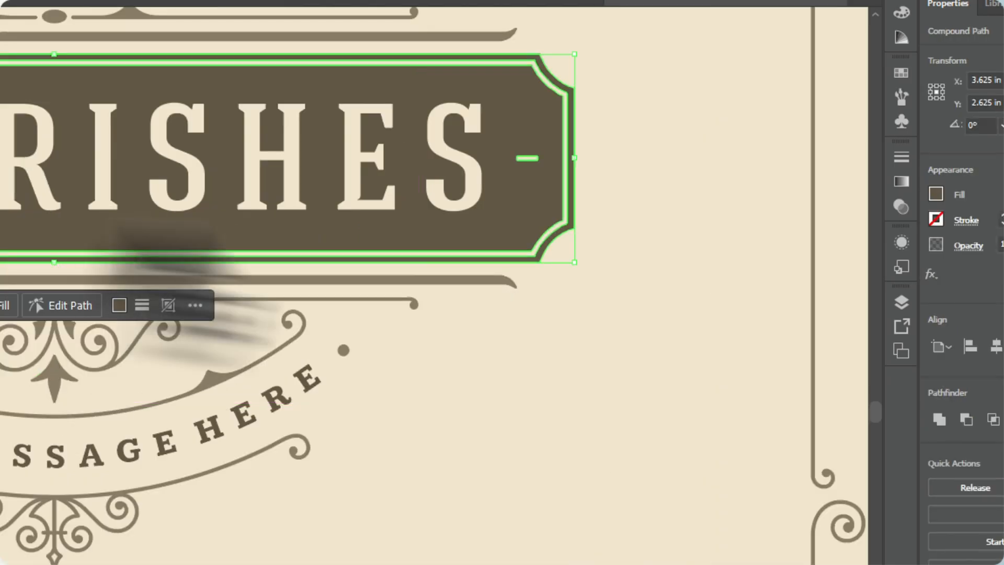
{"action": "left_click", "coordinate": [475, 279], "text": "shift"}
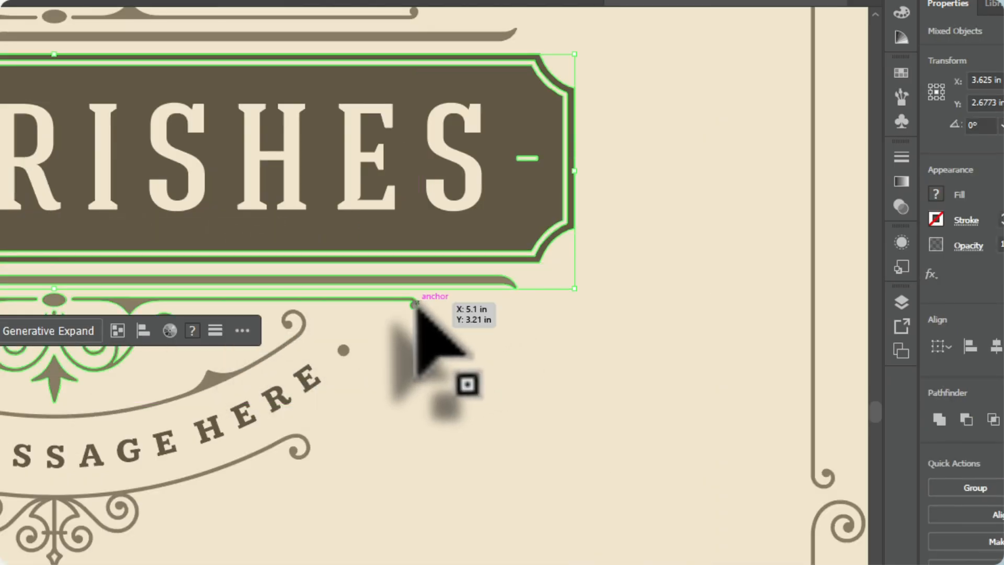
{"action": "left_click", "coordinate": [415, 303], "text": "shift"}
{"action": "scroll", "coordinate": [426, 266], "scroll_direction": "up", "scroll_amount": 2}
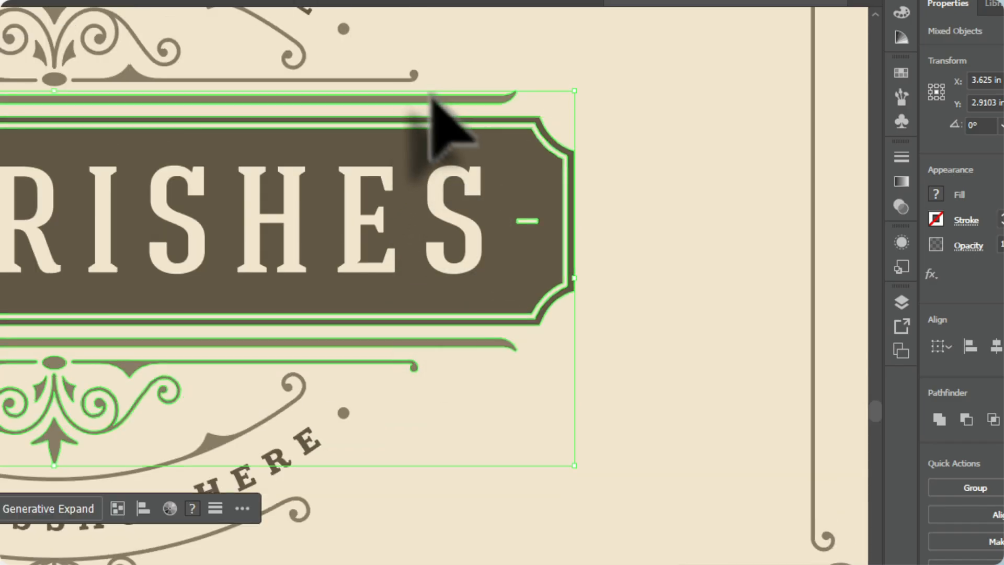
{"action": "left_click", "coordinate": [414, 74], "text": "shift"}
{"action": "scroll", "coordinate": [418, 77], "scroll_direction": "down", "scroll_amount": 4}
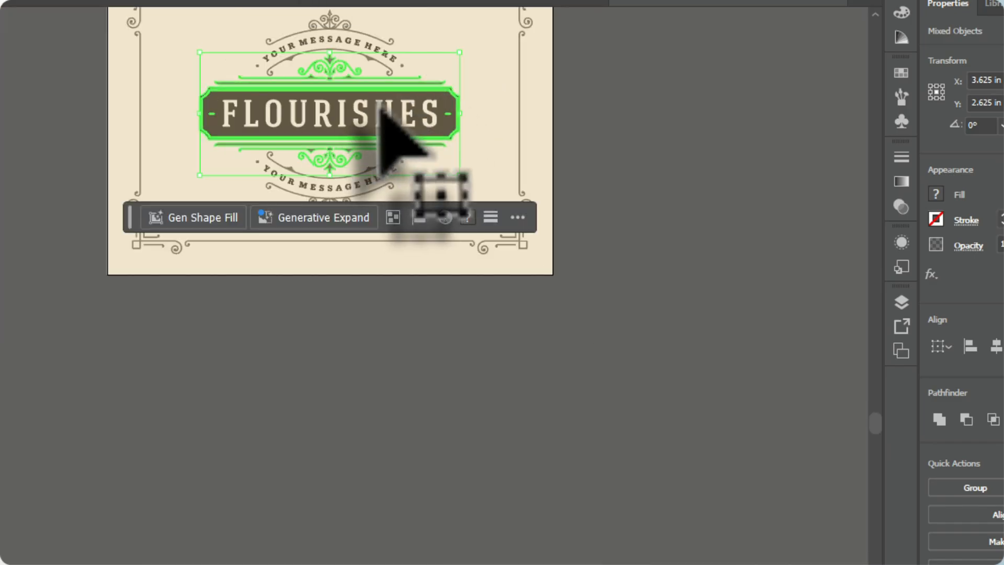
Move the FLOURISHES lettering off the artboard, pull the rest of the emblem clear of the background, and select its plaque frame
{"action": "left_click_drag", "start_coordinate": [377, 103], "coordinate": [275, 485]}
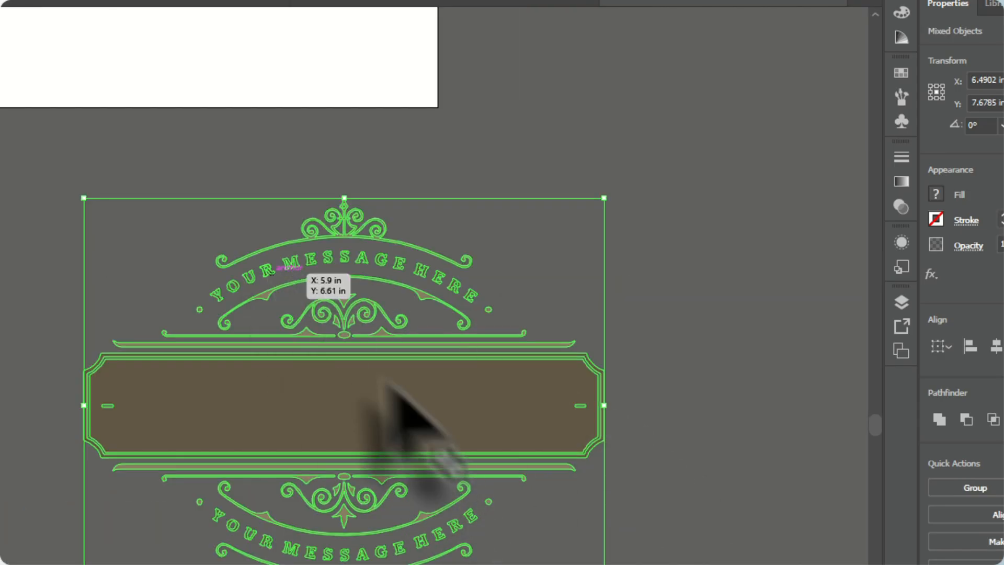
{"action": "right_click", "coordinate": [355, 327]}
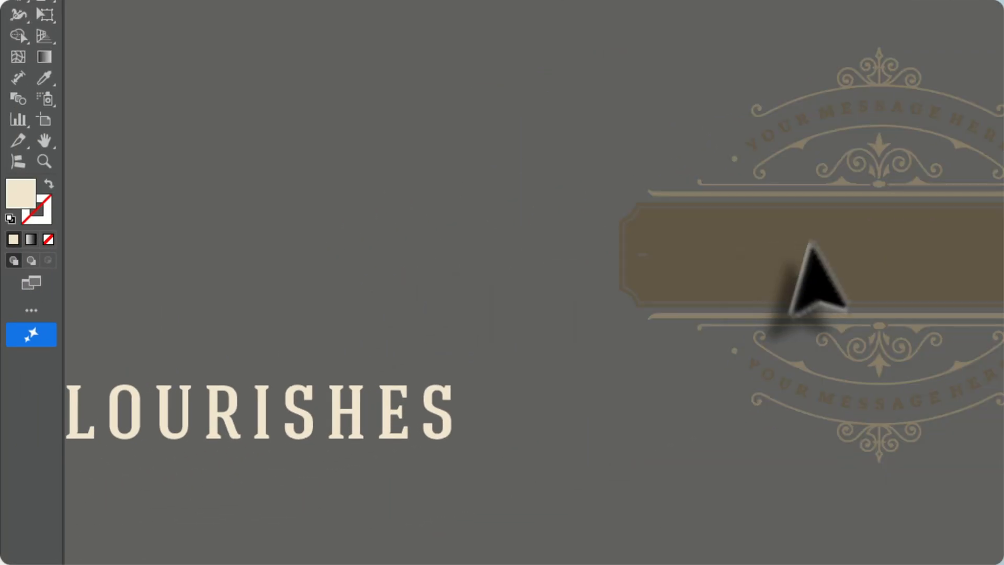
{"action": "left_click", "coordinate": [810, 245]}
{"action": "scroll", "coordinate": [808, 246], "scroll_direction": "up", "scroll_amount": 3}
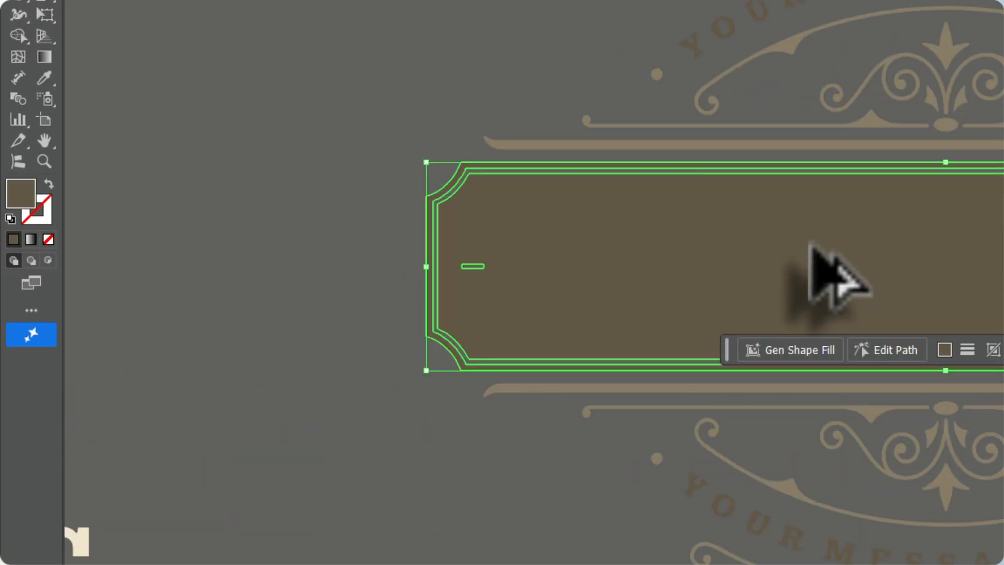
{"action": "scroll", "coordinate": [733, 248], "scroll_direction": "up", "scroll_amount": 3}
{"action": "scroll", "coordinate": [682, 167], "scroll_direction": "down", "scroll_amount": 2}
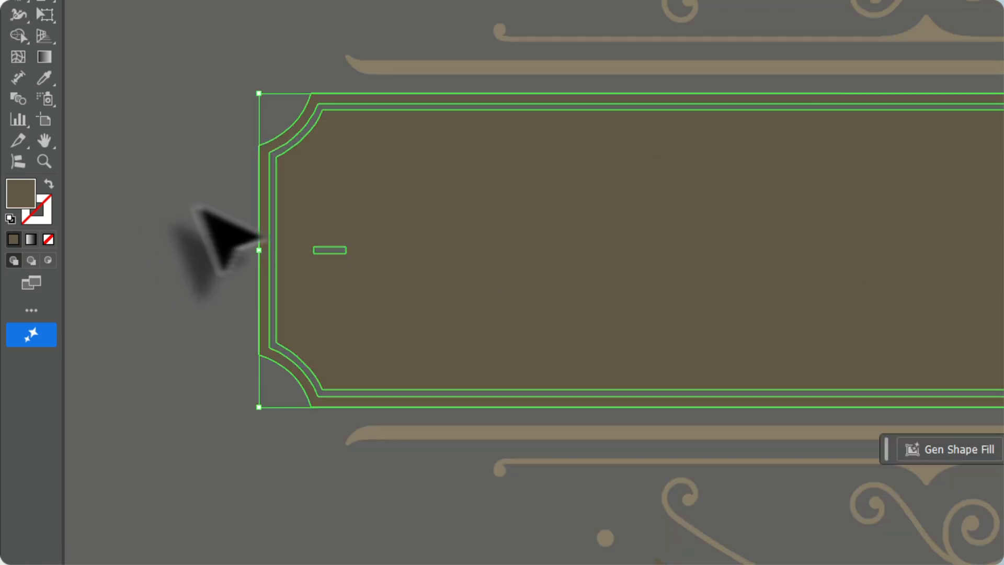
{"action": "left_click", "coordinate": [187, 203]}
{"action": "scroll", "coordinate": [367, 230], "scroll_direction": "up", "scroll_amount": 1}
{"action": "left_click", "coordinate": [385, 182]}
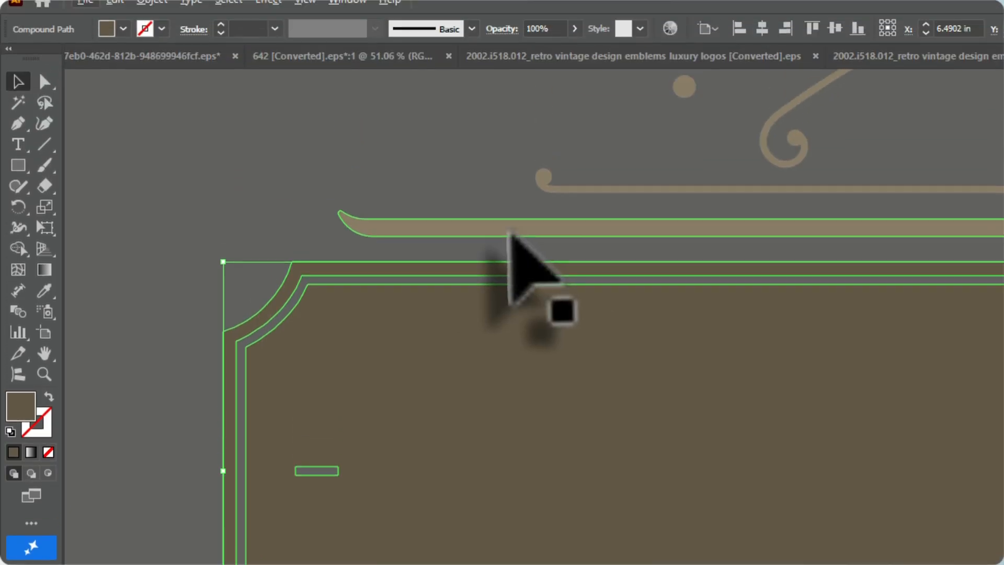
{"action": "left_click", "coordinate": [515, 66], "text": "shift"}
{"action": "left_click", "coordinate": [542, 193], "text": "shift"}
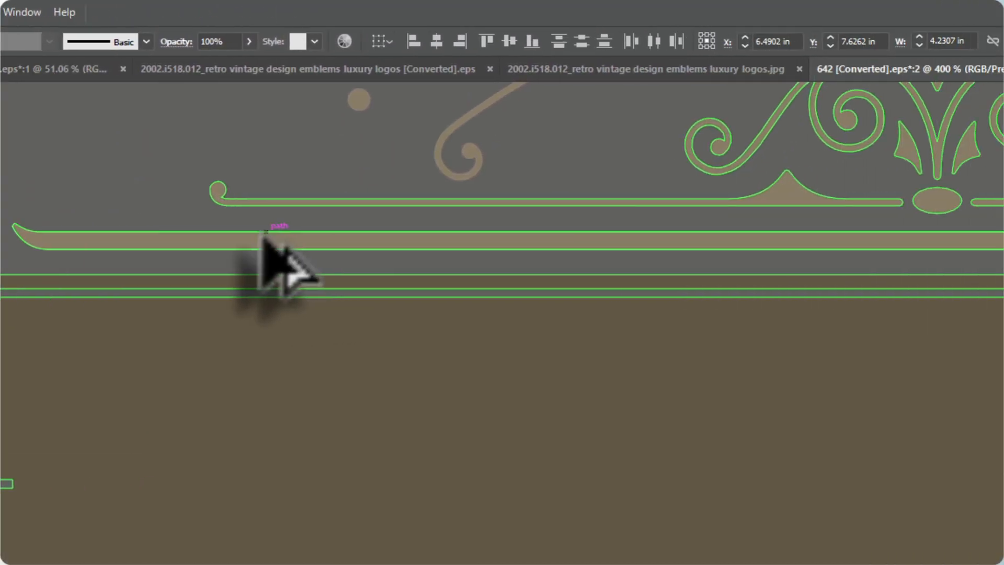
{"action": "scroll", "coordinate": [583, 235], "scroll_direction": "down", "scroll_amount": 2}
{"action": "scroll", "coordinate": [934, 195], "scroll_direction": "up", "scroll_amount": 1}
{"action": "scroll", "coordinate": [933, 192], "scroll_direction": "up", "scroll_amount": 1}
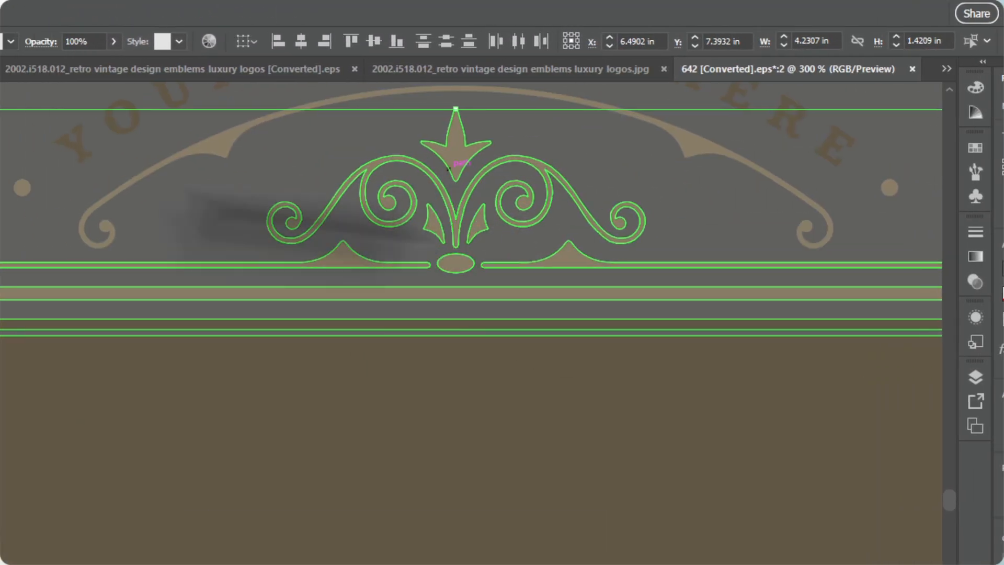
Ungroup the scroll ornament above the plaque and copy the plaque with only the thick bar and thin oval-centred line above it
{"action": "left_click", "coordinate": [73, 162]}
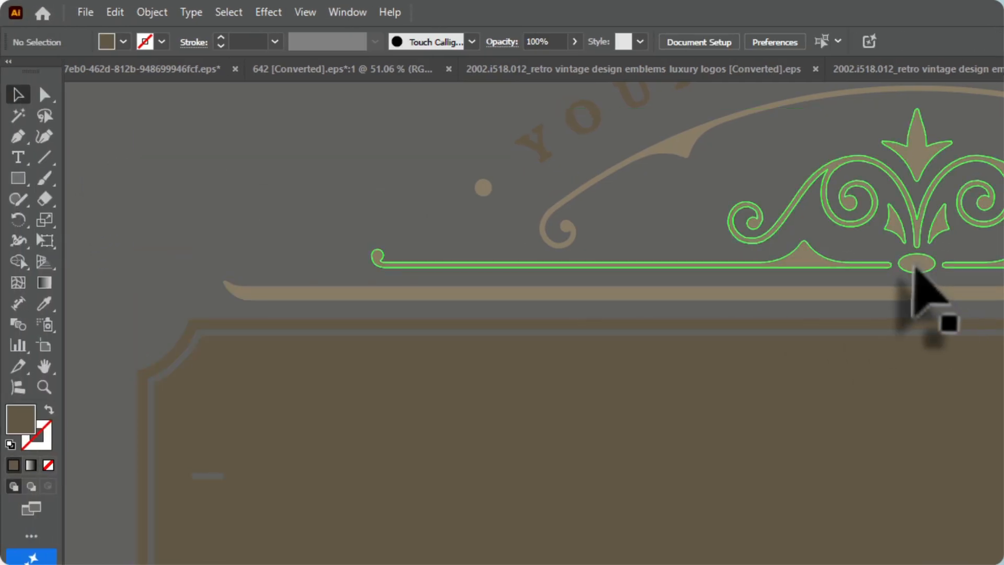
{"action": "left_click", "coordinate": [919, 265]}
{"action": "right_click", "coordinate": [917, 264]}
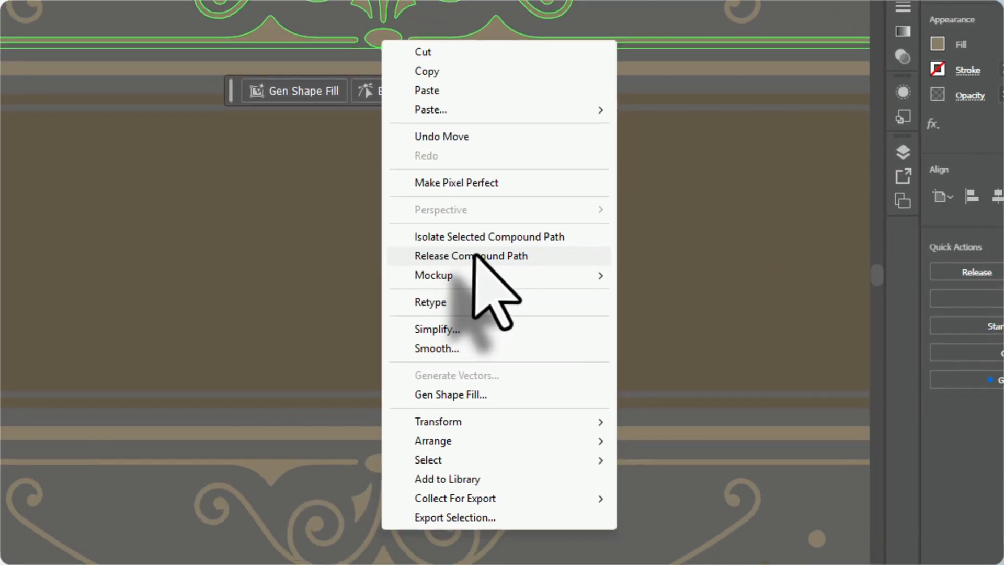
{"action": "left_click", "coordinate": [474, 256]}
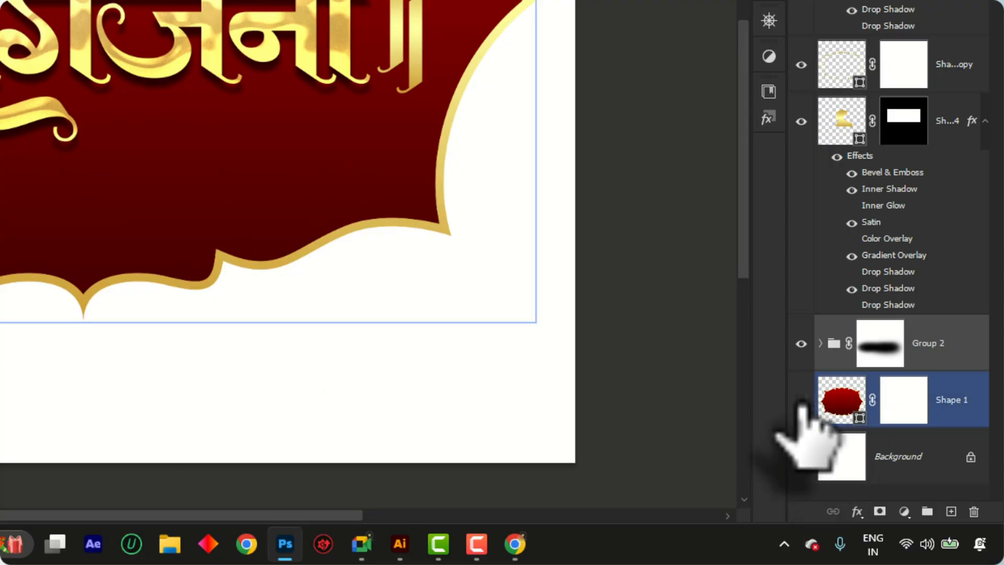
Switch to Photoshop and paste the copied frame as a shape layer above the red Shape 1 layer
{"action": "left_click", "coordinate": [800, 400]}
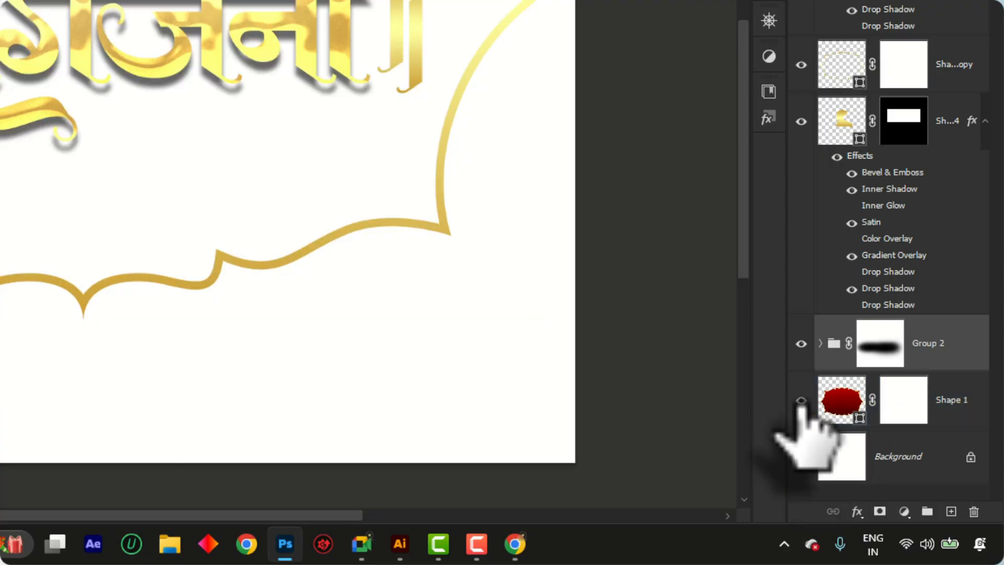
{"action": "left_click", "coordinate": [801, 400]}
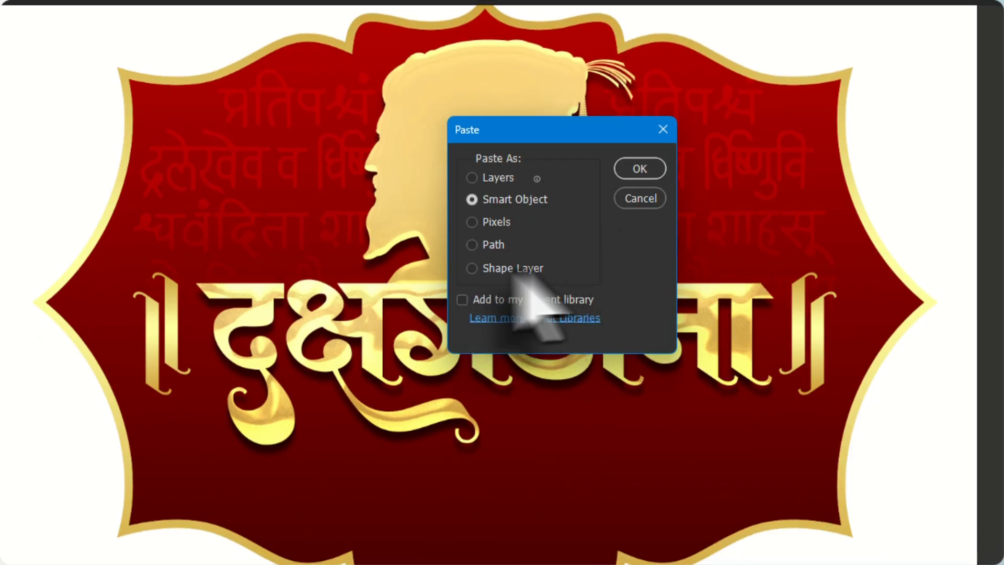
{"action": "left_click", "coordinate": [638, 169]}
{"action": "scroll", "coordinate": [538, 494], "scroll_direction": "up", "scroll_amount": 3}
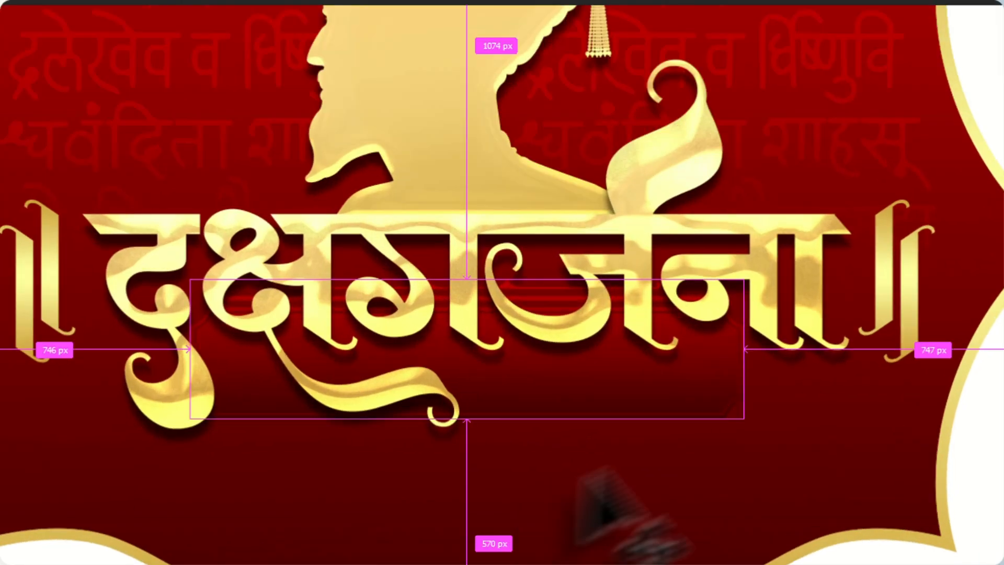
Enlarge the pasted frame to about 1795 by 451 px and place it below the Devanagari lettering
{"action": "key", "text": "ctrl+t"}
{"action": "scroll", "coordinate": [747, 390], "scroll_direction": "up", "scroll_amount": 3}
{"action": "left_click_drag", "start_coordinate": [738, 338], "coordinate": [889, 334]}
{"action": "left_click_drag", "start_coordinate": [832, 467], "coordinate": [845, 564]}
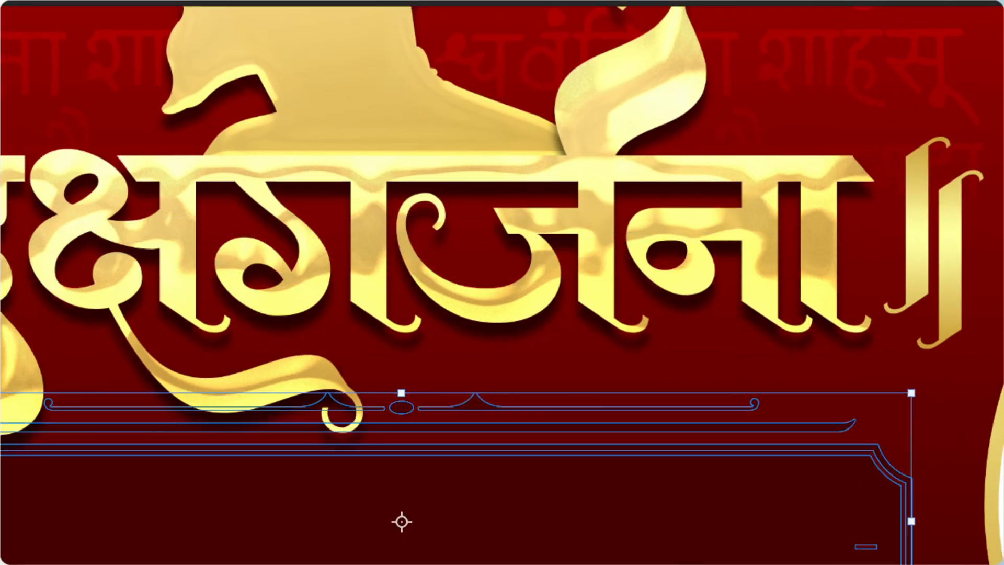
{"action": "key", "text": "Return"}
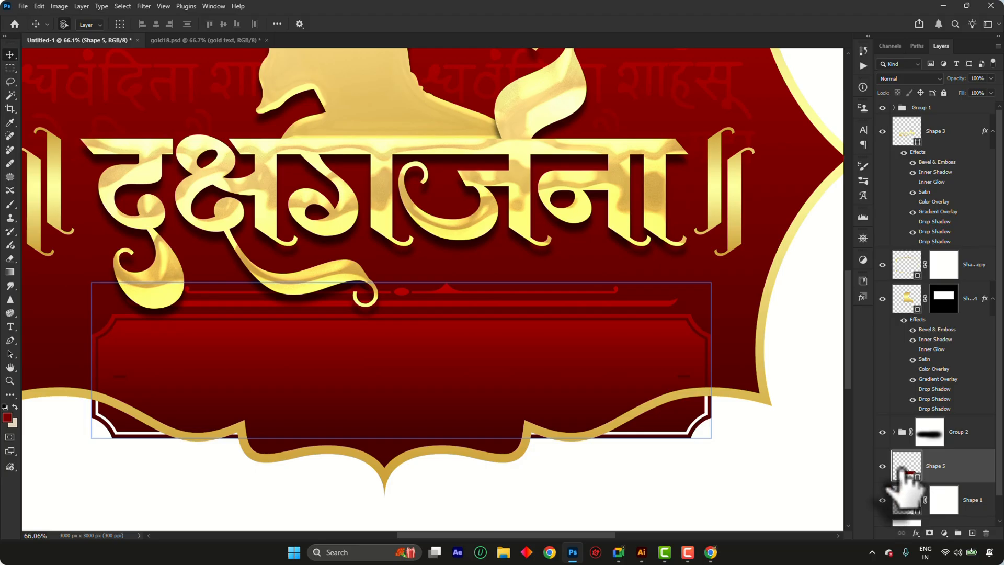
Fill the Shape 5 frame with the gold linear gradient preset at 90 degrees
{"action": "left_click", "coordinate": [903, 470]}
{"action": "left_click", "coordinate": [116, 24]}
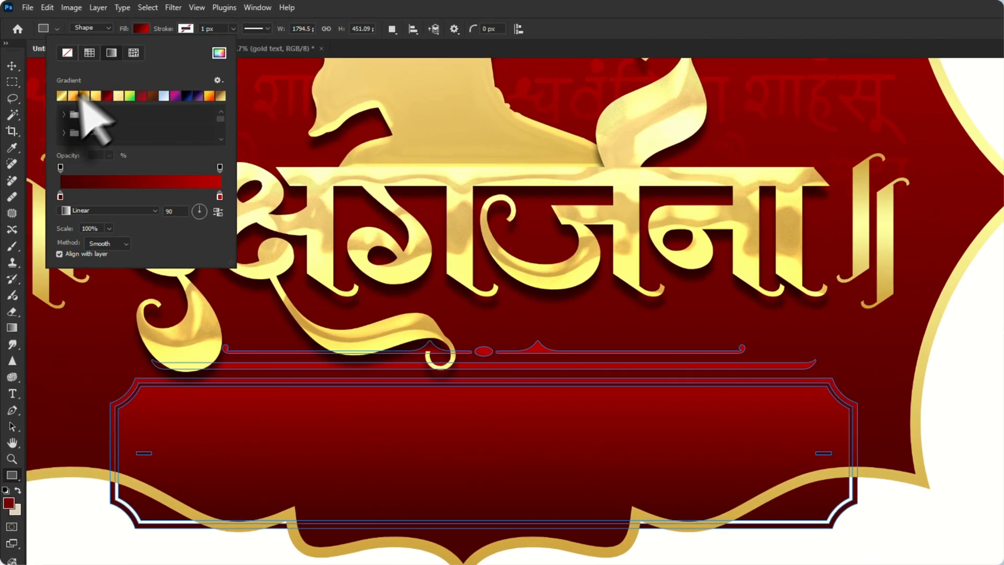
{"action": "left_click", "coordinate": [59, 80]}
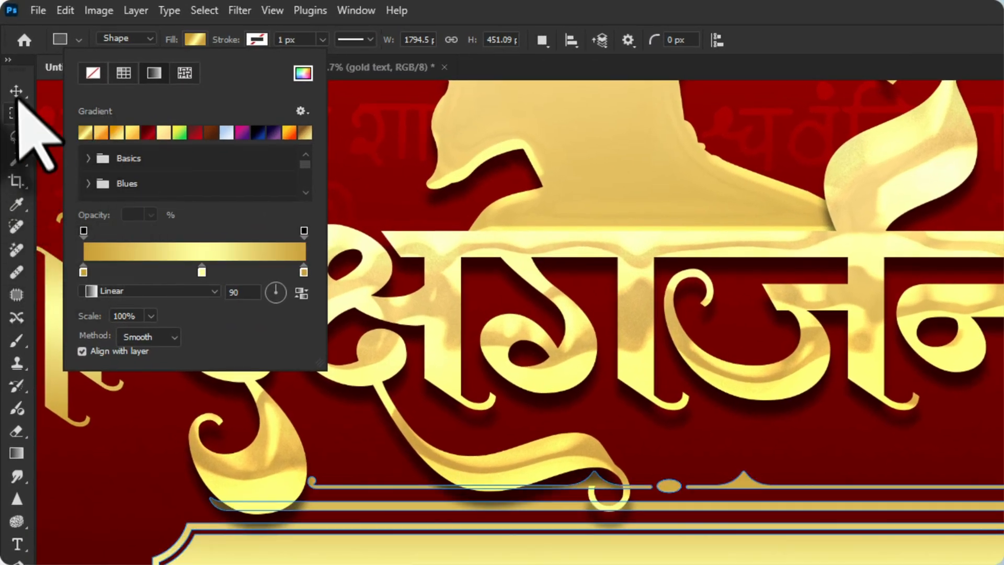
{"action": "left_click", "coordinate": [17, 98]}
Position the gold frame centred over the label's lower edge and clip Shape 5 to the red Shape 1 layer
{"action": "scroll", "coordinate": [816, 496], "scroll_direction": "down", "scroll_amount": 4}
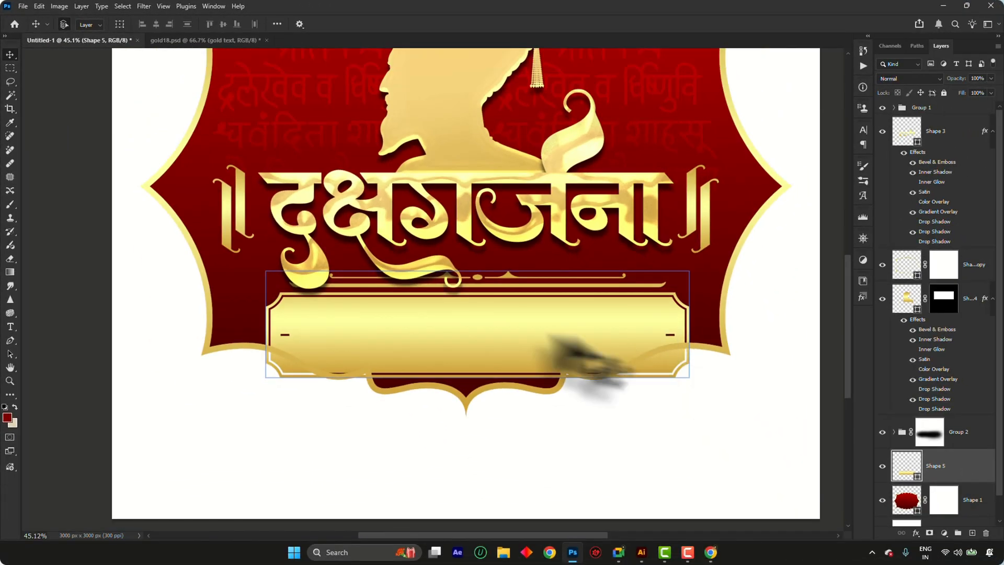
{"action": "scroll", "coordinate": [577, 360], "scroll_direction": "up", "scroll_amount": 1}
{"action": "left_click_drag", "start_coordinate": [520, 358], "coordinate": [514, 374]}
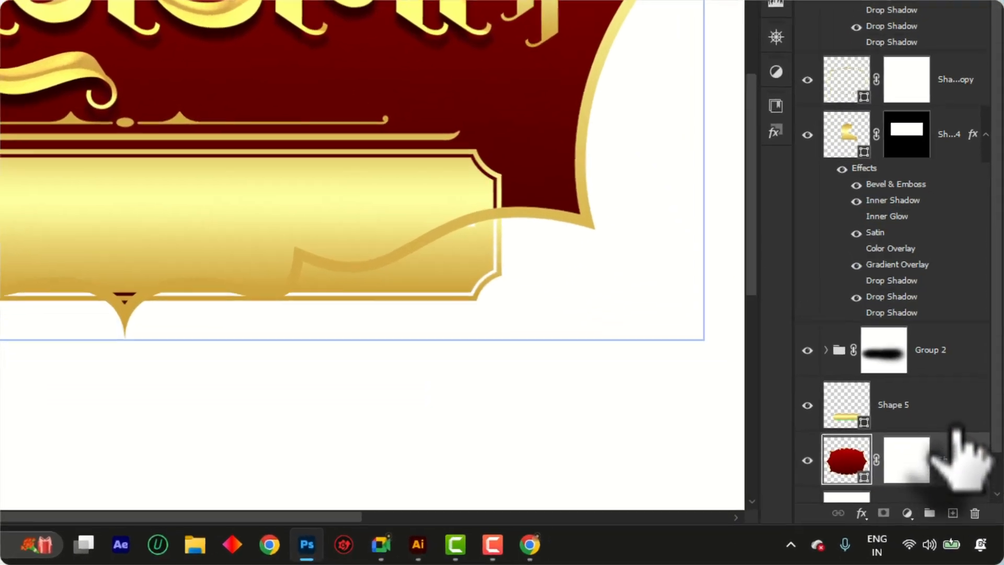
{"action": "left_click", "coordinate": [971, 472]}
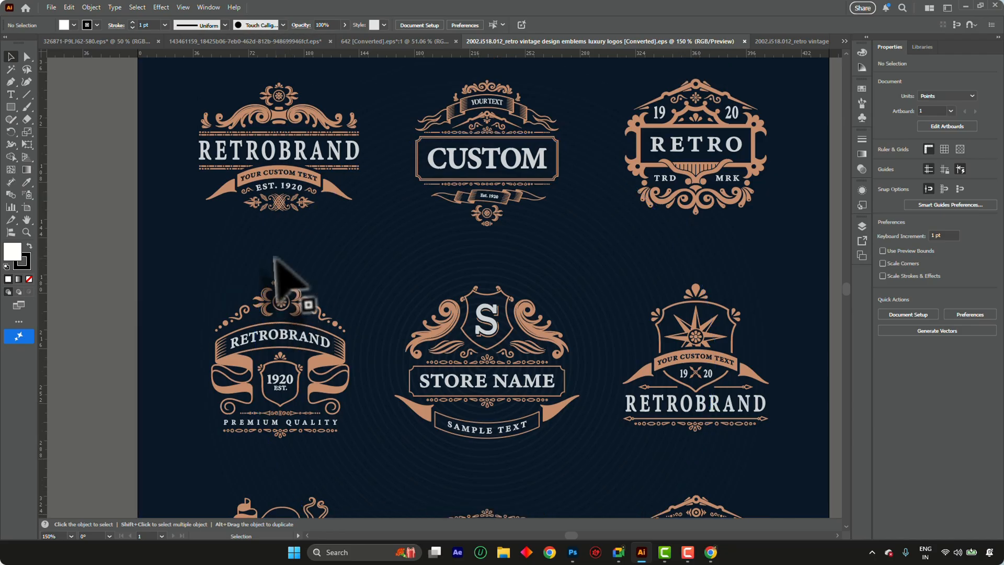
In Illustrator's retro vintage emblems file, ungroup the artwork to free the RETROBRAND ribbon emblem dated 1920
{"action": "scroll", "coordinate": [280, 314], "scroll_direction": "up", "scroll_amount": 10}
{"action": "scroll", "coordinate": [348, 279], "scroll_direction": "down", "scroll_amount": 5}
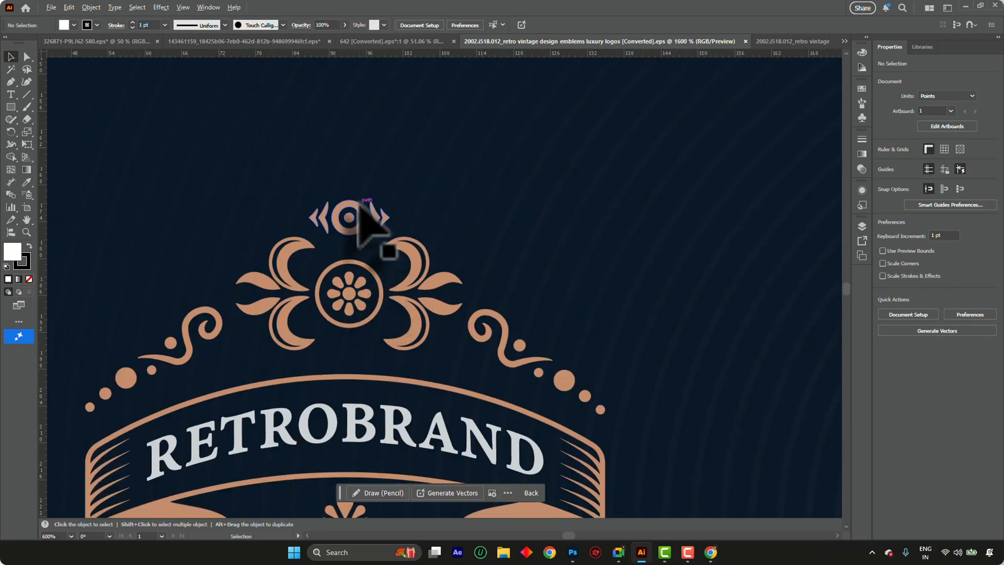
{"action": "scroll", "coordinate": [372, 212], "scroll_direction": "down", "scroll_amount": 3}
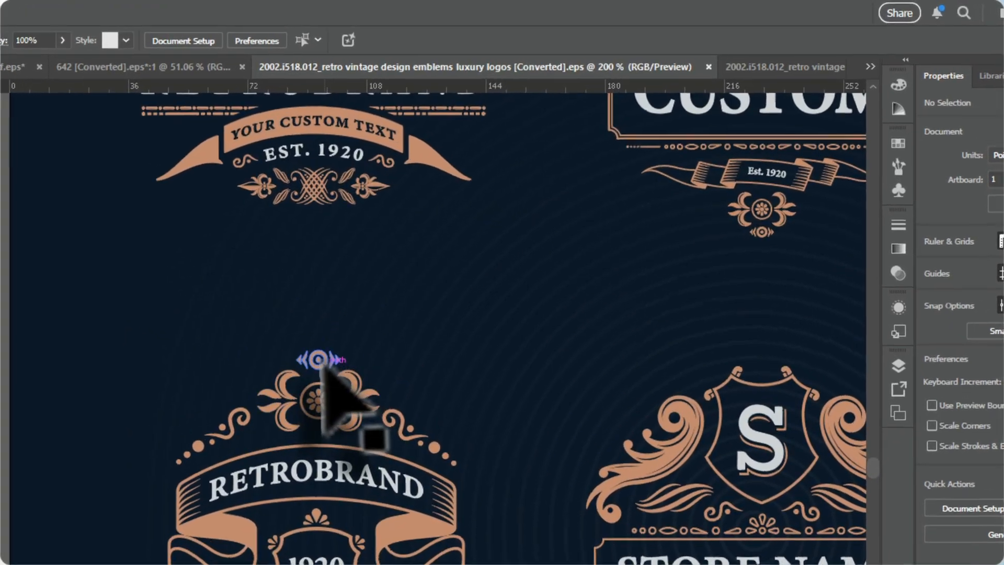
{"action": "left_click", "coordinate": [504, 225]}
{"action": "right_click", "coordinate": [504, 226]}
{"action": "left_click", "coordinate": [376, 545]}
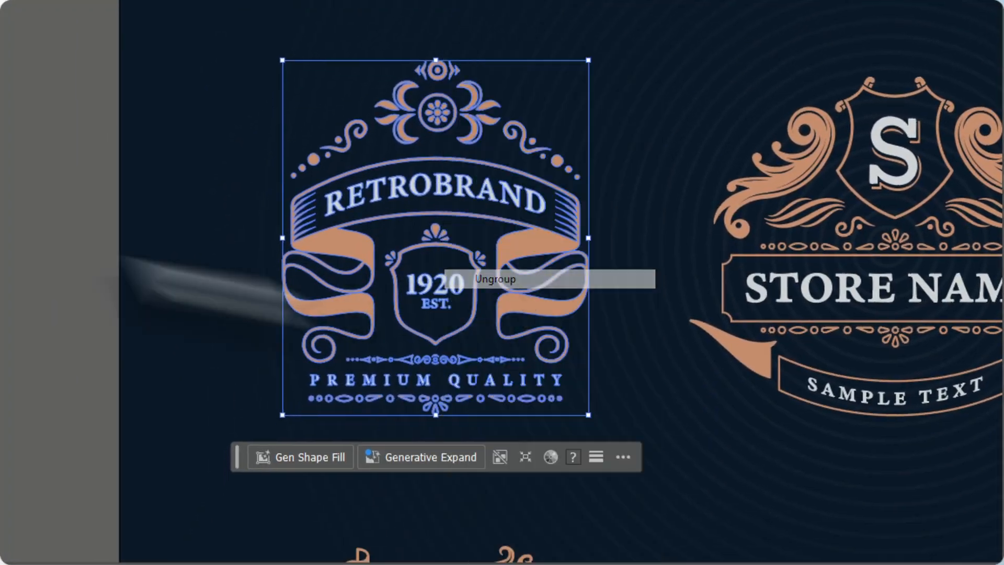
Ungroup the copper ornament cluster above the RETROBRAND ribbon
{"action": "left_click", "coordinate": [411, 65]}
{"action": "scroll", "coordinate": [424, 60], "scroll_direction": "up", "scroll_amount": 5}
{"action": "left_click", "coordinate": [542, 96]}
{"action": "right_click", "coordinate": [542, 96]}
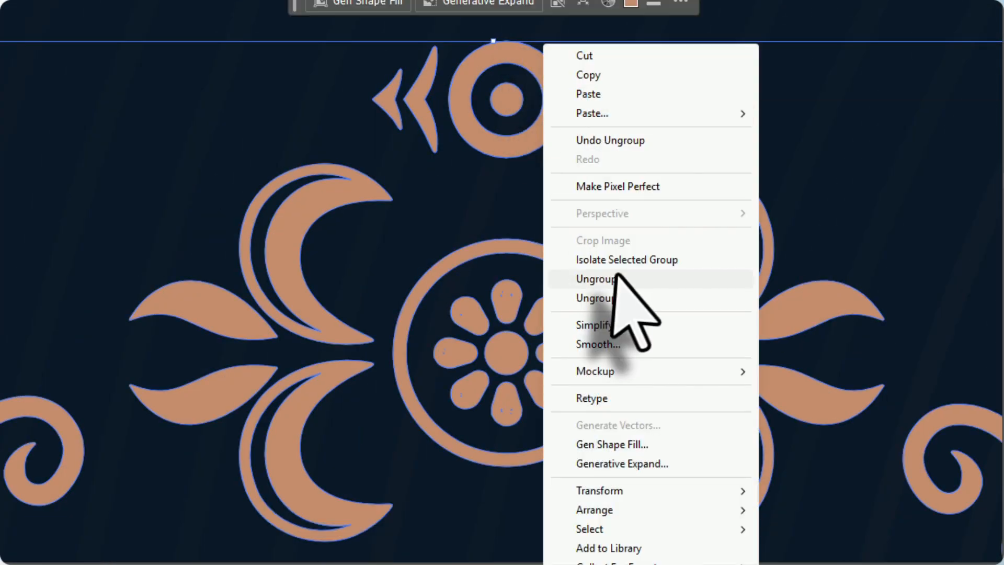
{"action": "left_click", "coordinate": [611, 278]}
Ungroup the floral topper further and copy only its small circle ornament flanked by chevrons
{"action": "left_click", "coordinate": [503, 124]}
{"action": "left_click", "coordinate": [606, 142]}
{"action": "right_click", "coordinate": [606, 142]}
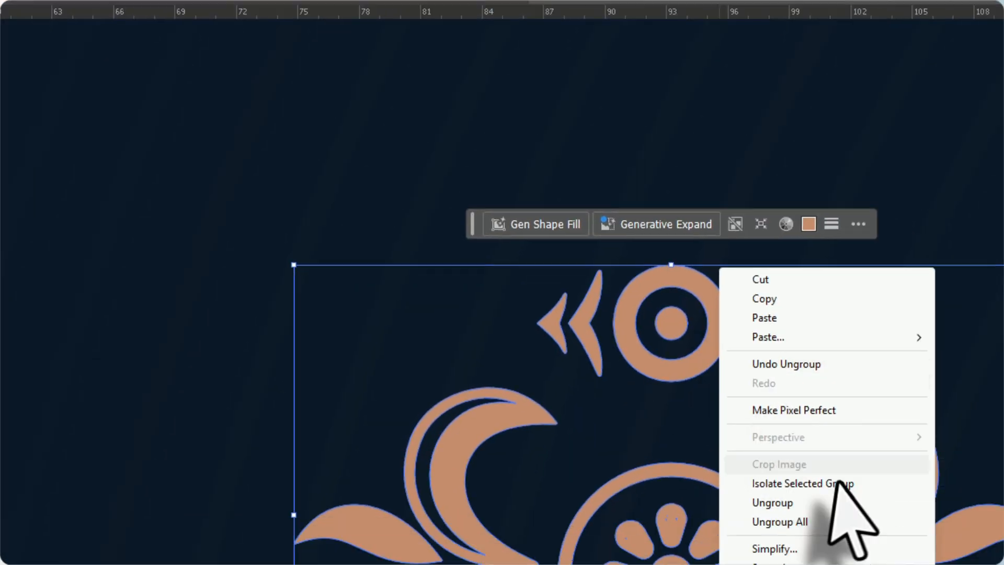
{"action": "left_click", "coordinate": [724, 355]}
{"action": "left_click", "coordinate": [703, 47]}
{"action": "left_click", "coordinate": [424, 105]}
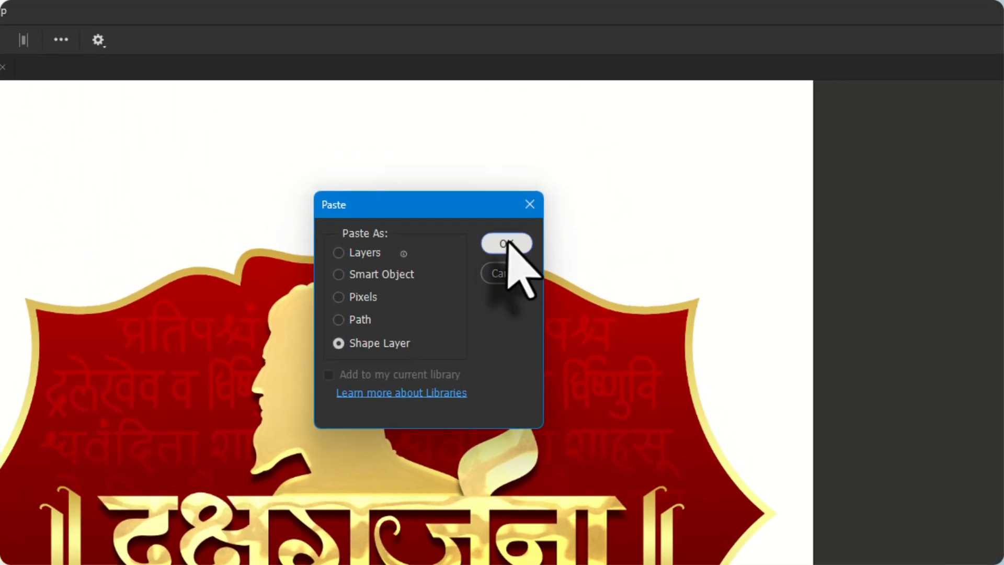
Paste the circle-and-chevron ornament into the Photoshop label as a shape layer, enlarge it and place it over the label's top centre point
{"action": "left_click", "coordinate": [507, 242]}
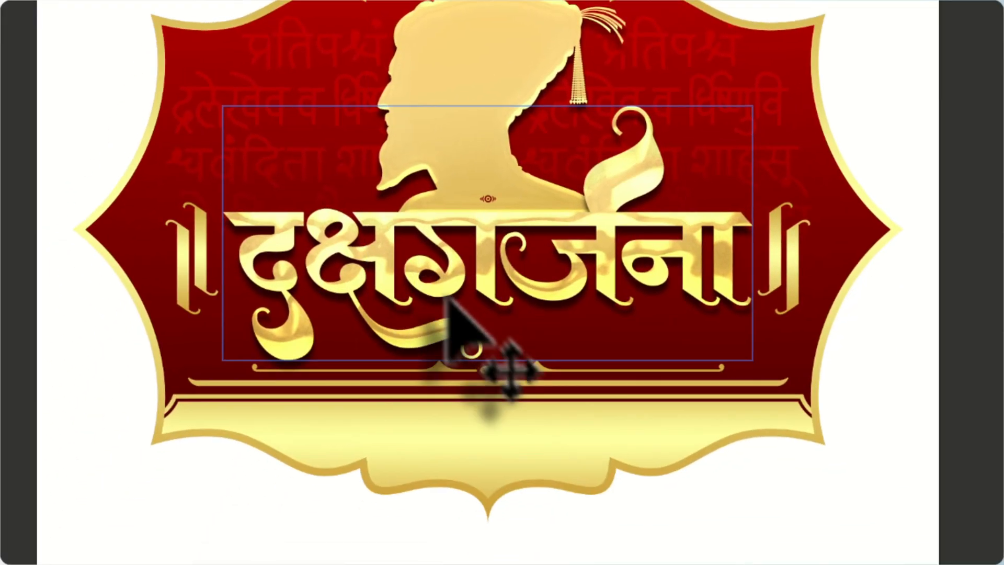
{"action": "key", "text": "ctrl+t"}
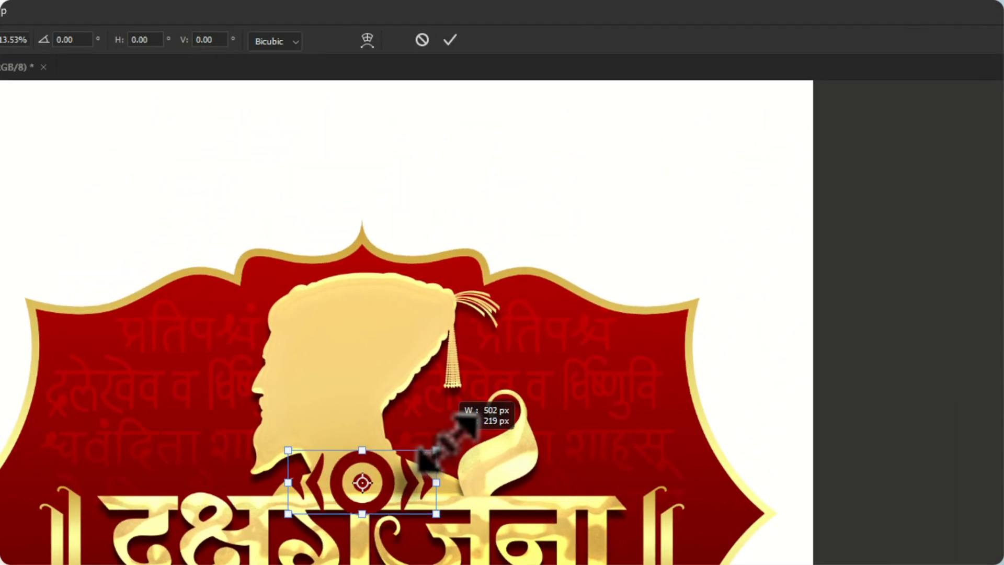
{"action": "left_click_drag", "start_coordinate": [384, 483], "coordinate": [384, 232]}
{"action": "scroll", "coordinate": [372, 219], "scroll_direction": "up", "scroll_amount": 1}
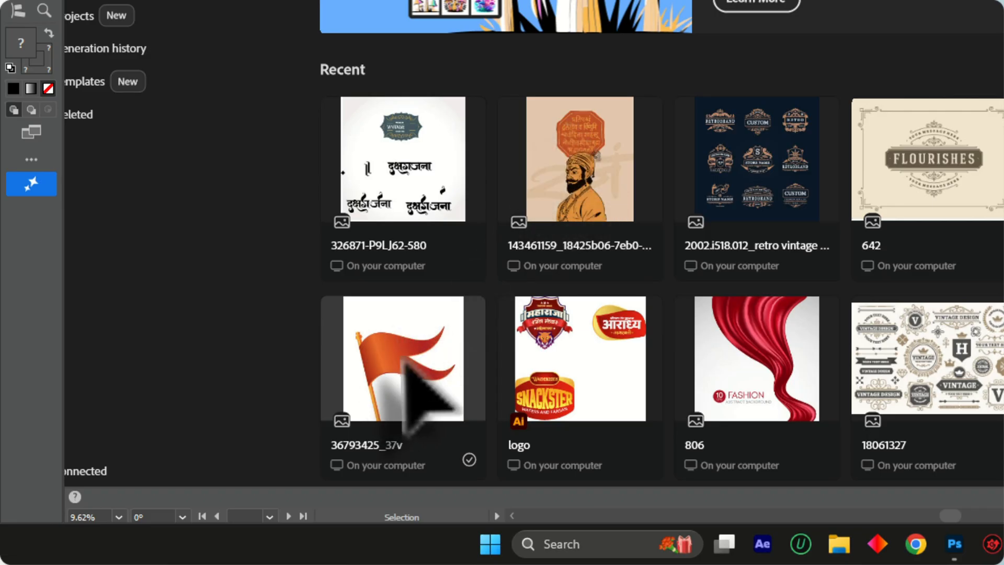
{"action": "left_click", "coordinate": [404, 360]}
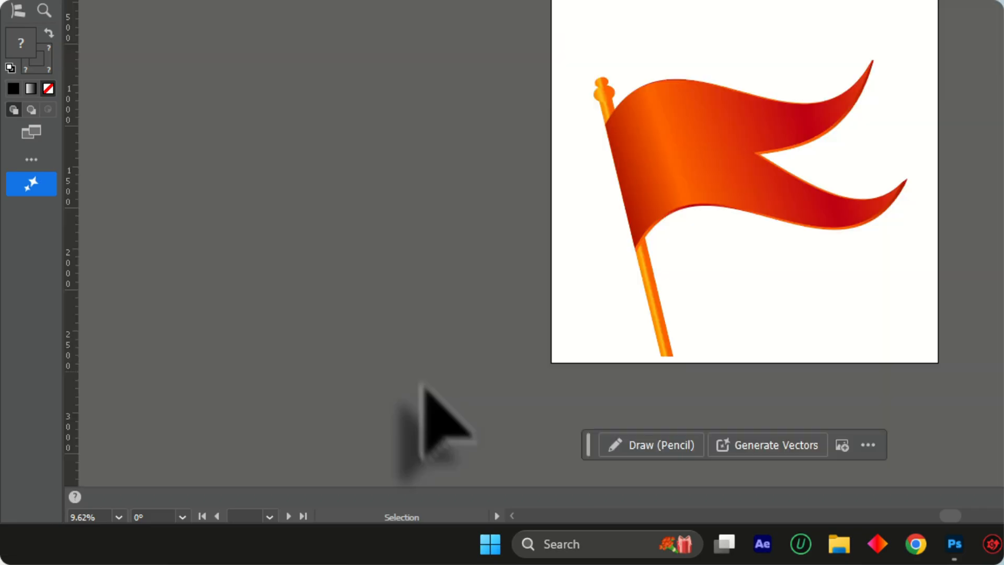
Paste the black Devanagari lettering set into the Illustrator flag file and move it off the artboard, beside the flag
{"action": "scroll", "coordinate": [732, 105], "scroll_direction": "down", "scroll_amount": 2}
{"action": "scroll", "coordinate": [728, 86], "scroll_direction": "up", "scroll_amount": 2}
{"action": "scroll", "coordinate": [726, 78], "scroll_direction": "down", "scroll_amount": 2}
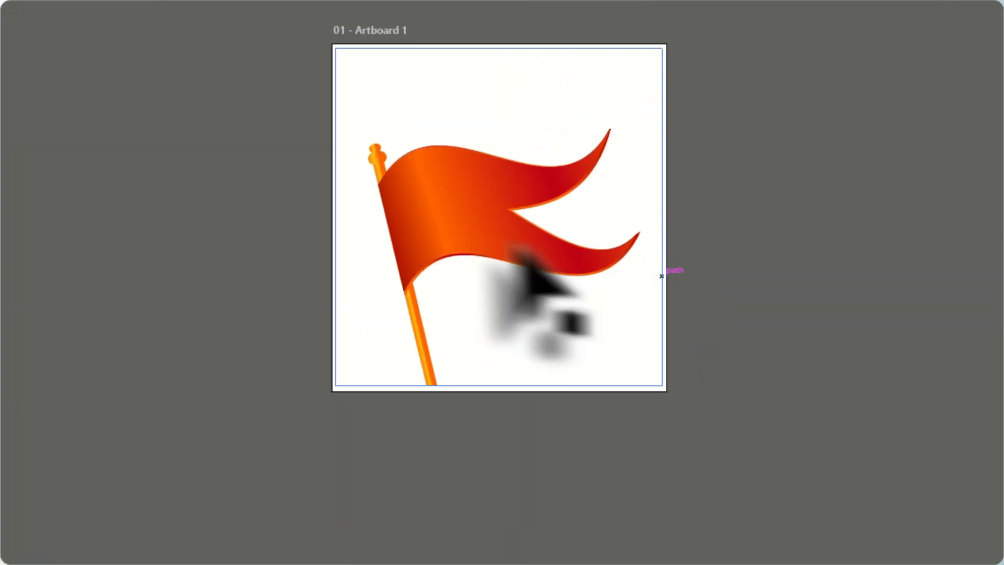
{"action": "left_click", "coordinate": [435, 267]}
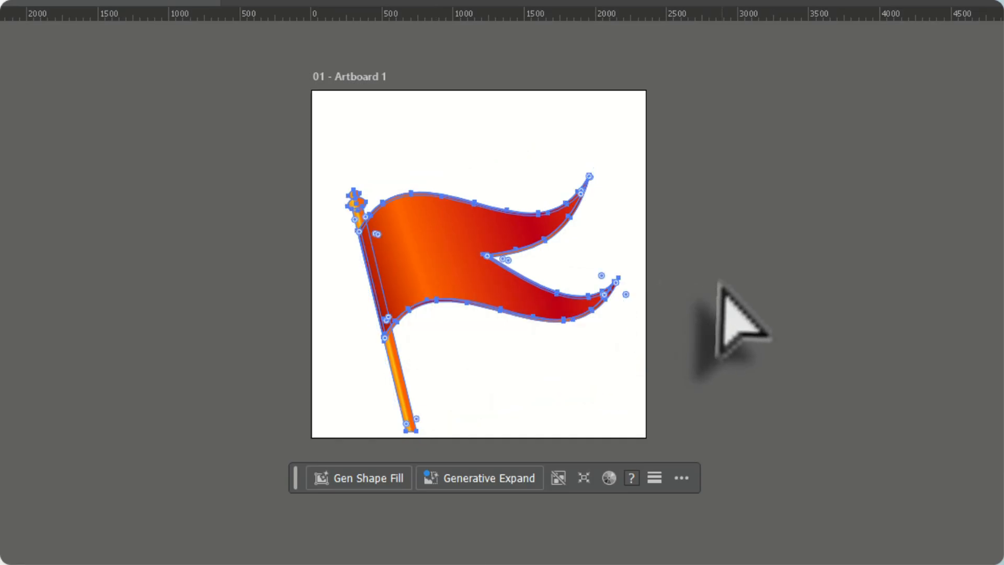
{"action": "key", "text": "ctrl+v"}
{"action": "left_click_drag", "start_coordinate": [640, 385], "coordinate": [773, 236]}
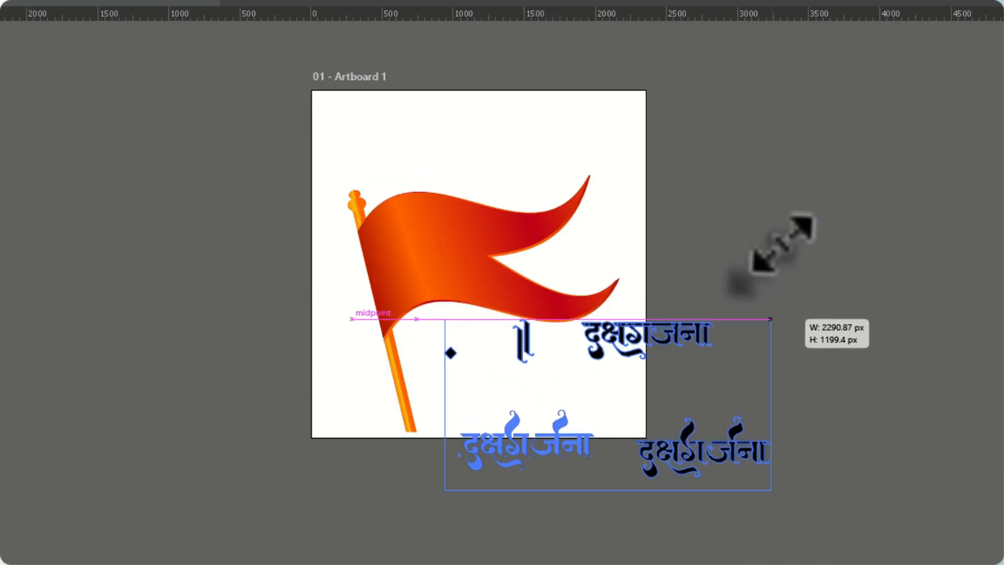
{"action": "left_click_drag", "start_coordinate": [666, 322], "coordinate": [896, 181]}
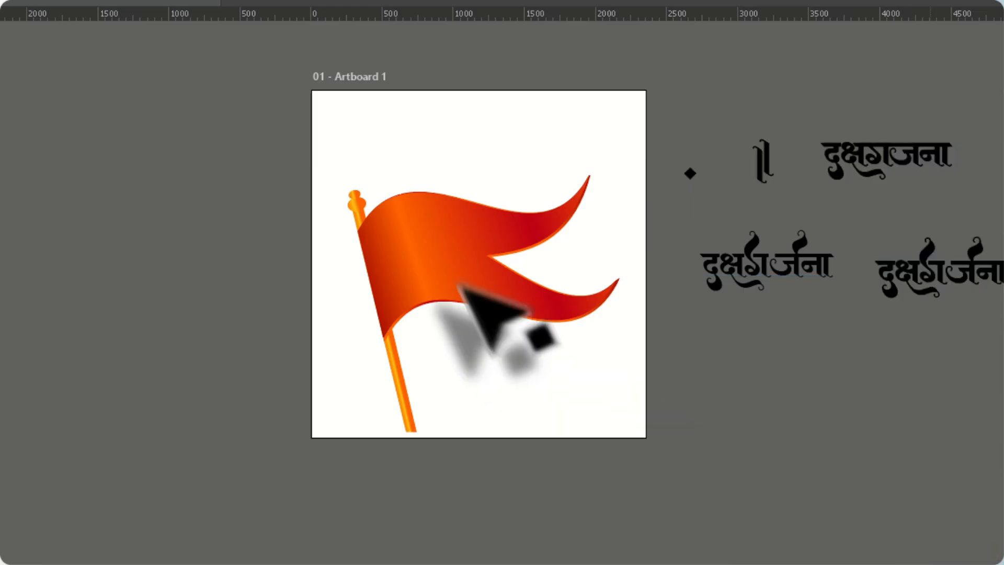
Copy the orange flag from Illustrator and paste it into the Photoshop label document as a smart object just above the Background layer
{"action": "left_click", "coordinate": [453, 276]}
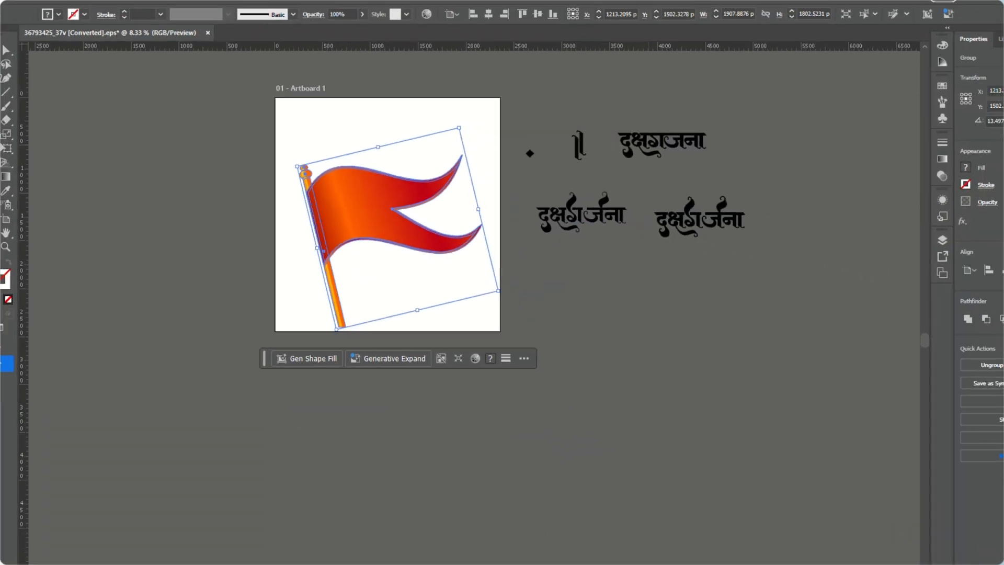
{"action": "left_click", "coordinate": [572, 553]}
{"action": "scroll", "coordinate": [559, 172], "scroll_direction": "up", "scroll_amount": 2}
{"action": "scroll", "coordinate": [940, 313], "scroll_direction": "down", "scroll_amount": 2}
{"action": "left_click", "coordinate": [951, 443]}
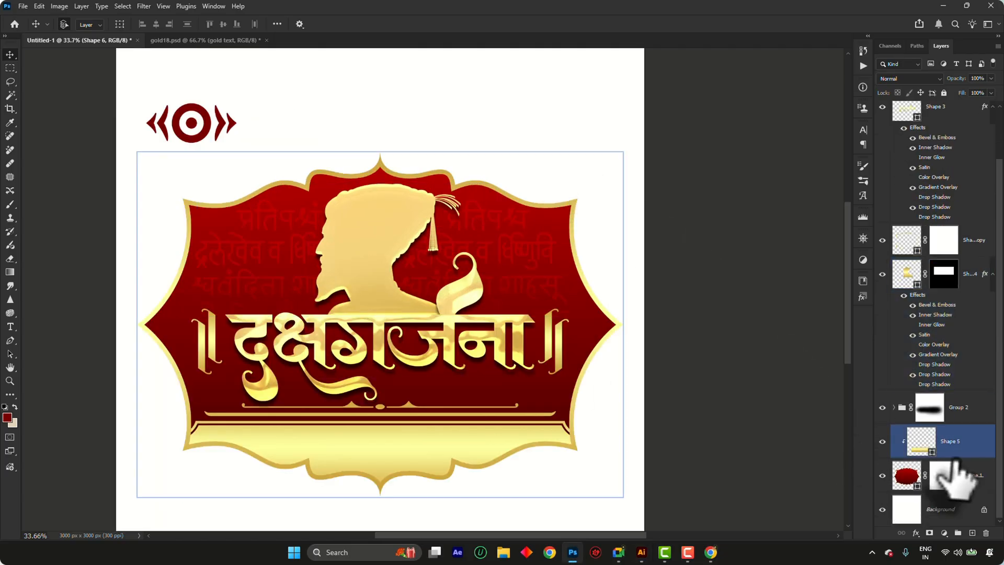
{"action": "left_click", "coordinate": [949, 510]}
{"action": "key", "text": "ctrl+v"}
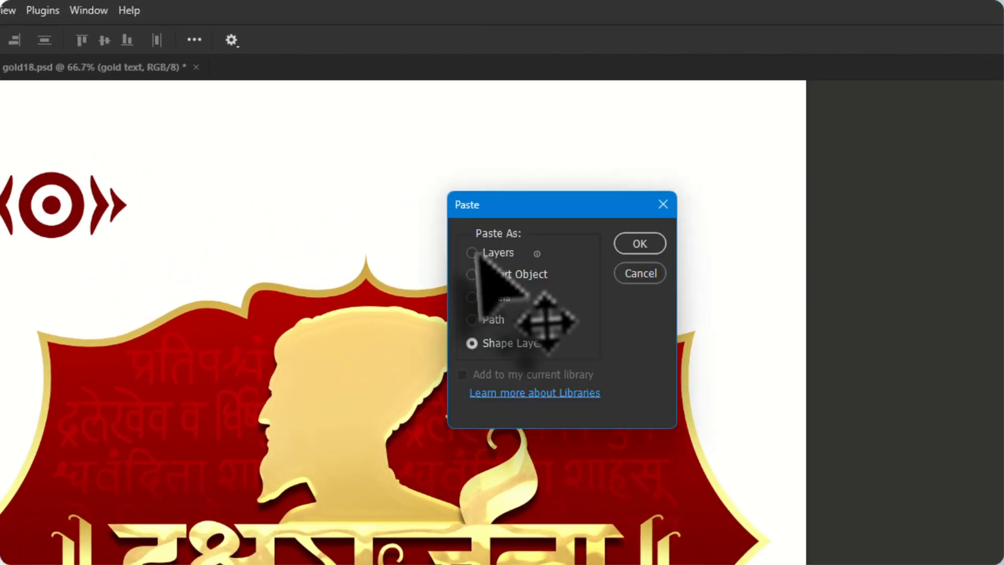
{"action": "left_click", "coordinate": [648, 250]}
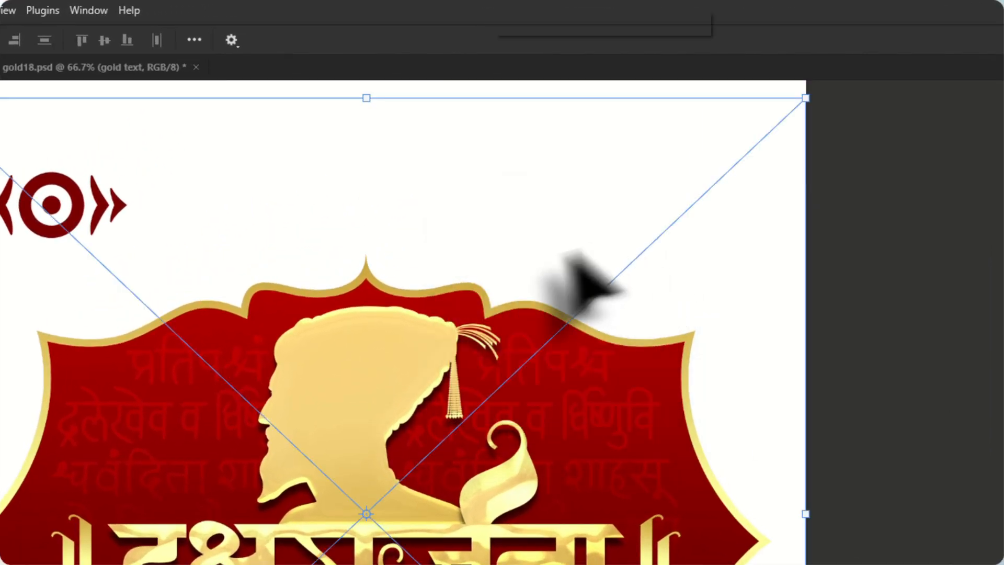
Scale the flag down to 11.19%, rotate it 6.94° and place it above the label's upper right shoulder
{"action": "left_click_drag", "start_coordinate": [779, 135], "coordinate": [575, 375]}
{"action": "left_click_drag", "start_coordinate": [458, 453], "coordinate": [709, 222]}
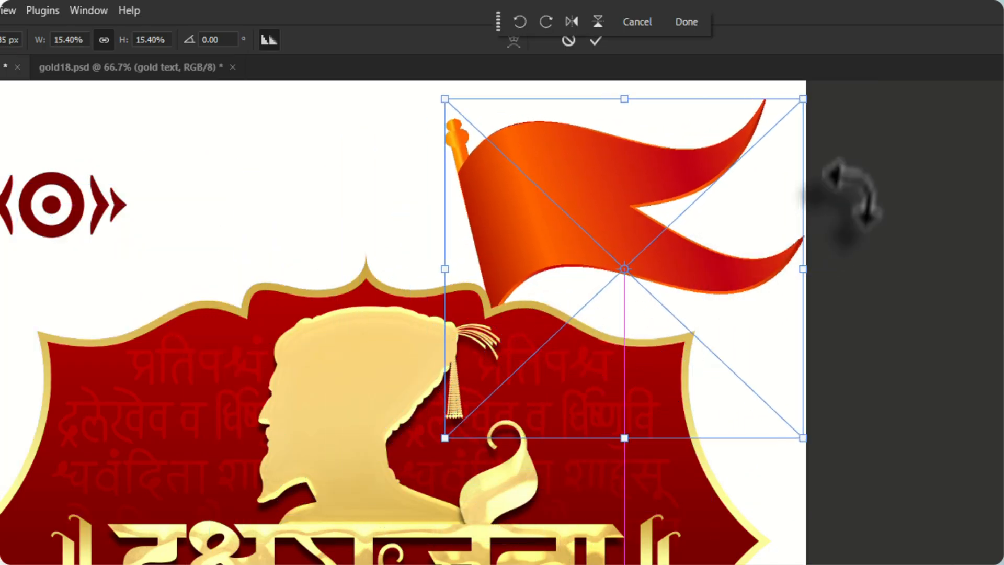
{"action": "left_click_drag", "start_coordinate": [839, 90], "coordinate": [694, 189]}
{"action": "scroll", "coordinate": [502, 296], "scroll_direction": "up", "scroll_amount": 2}
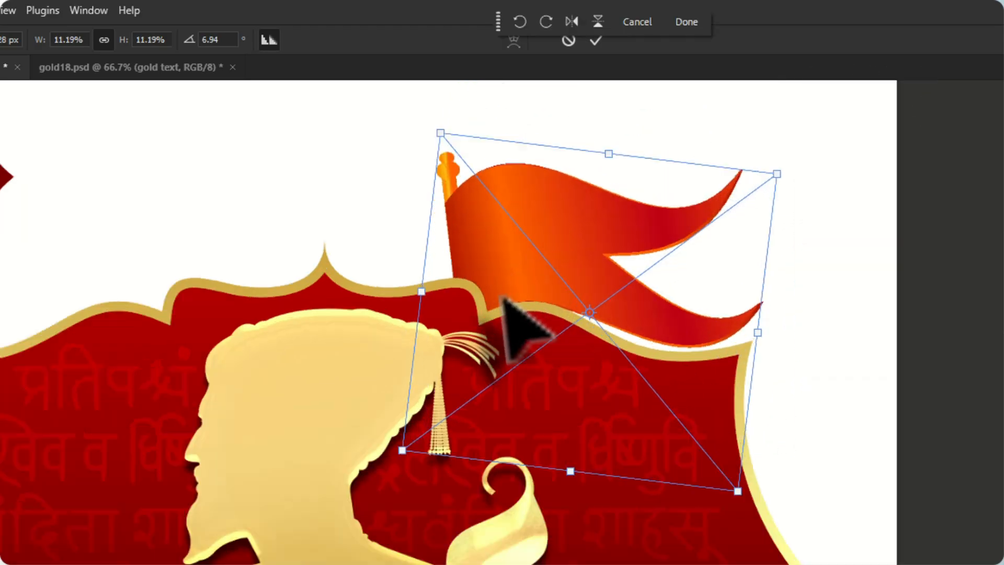
{"action": "left_click_drag", "start_coordinate": [596, 283], "coordinate": [596, 244]}
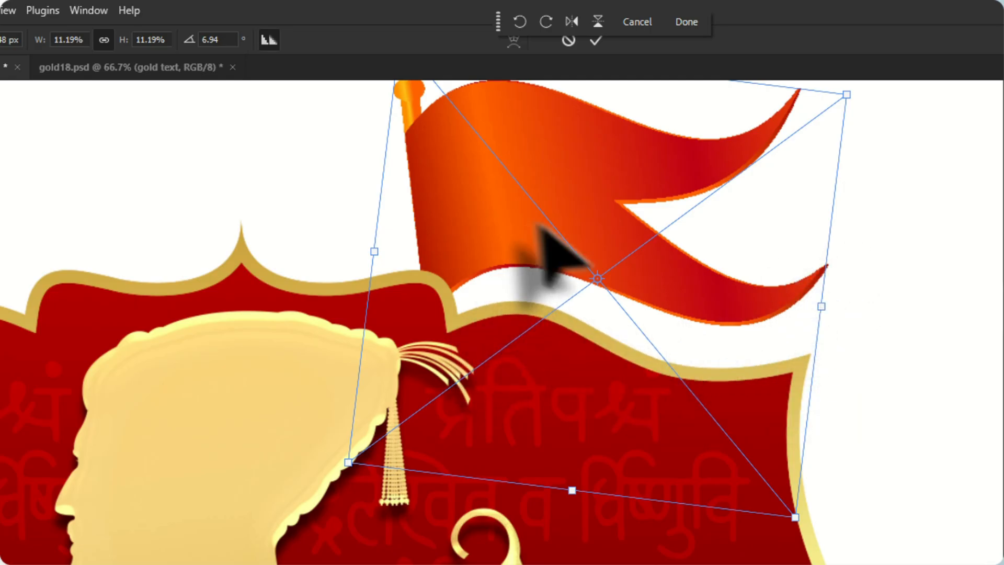
{"action": "left_click_drag", "start_coordinate": [550, 225], "coordinate": [587, 228]}
Tilt the flag to 12.66°, resize it to 10.26% and stand its pole in the notch of the frame's upper right edge
{"action": "scroll", "coordinate": [583, 556], "scroll_direction": "down", "scroll_amount": 2}
{"action": "left_click_drag", "start_coordinate": [800, 230], "coordinate": [821, 226]}
{"action": "left_click_drag", "start_coordinate": [779, 276], "coordinate": [708, 304]}
{"action": "scroll", "coordinate": [594, 345], "scroll_direction": "up", "scroll_amount": 2}
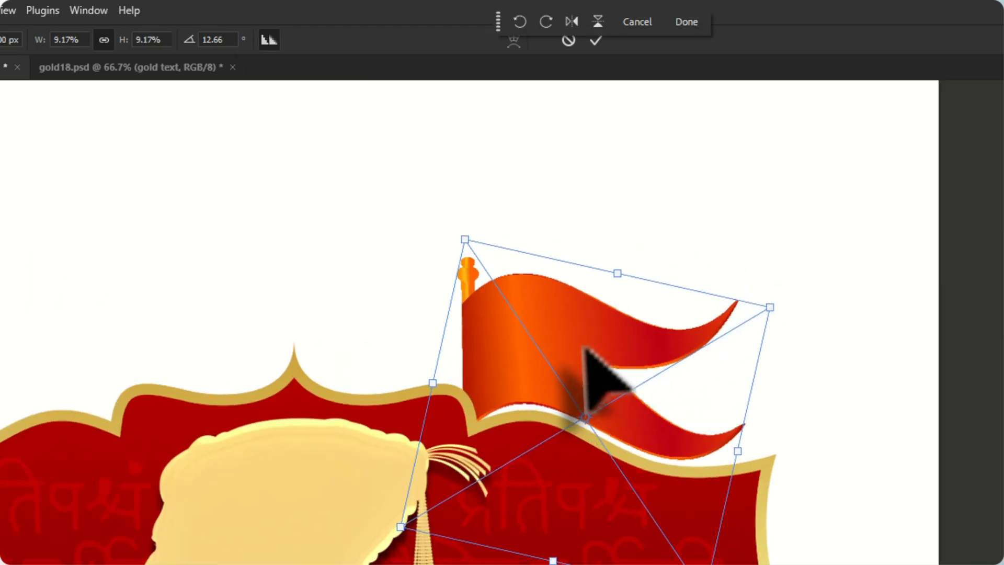
{"action": "left_click_drag", "start_coordinate": [580, 361], "coordinate": [601, 334]}
{"action": "left_click_drag", "start_coordinate": [789, 285], "coordinate": [804, 269]}
{"action": "left_click_drag", "start_coordinate": [721, 367], "coordinate": [737, 373]}
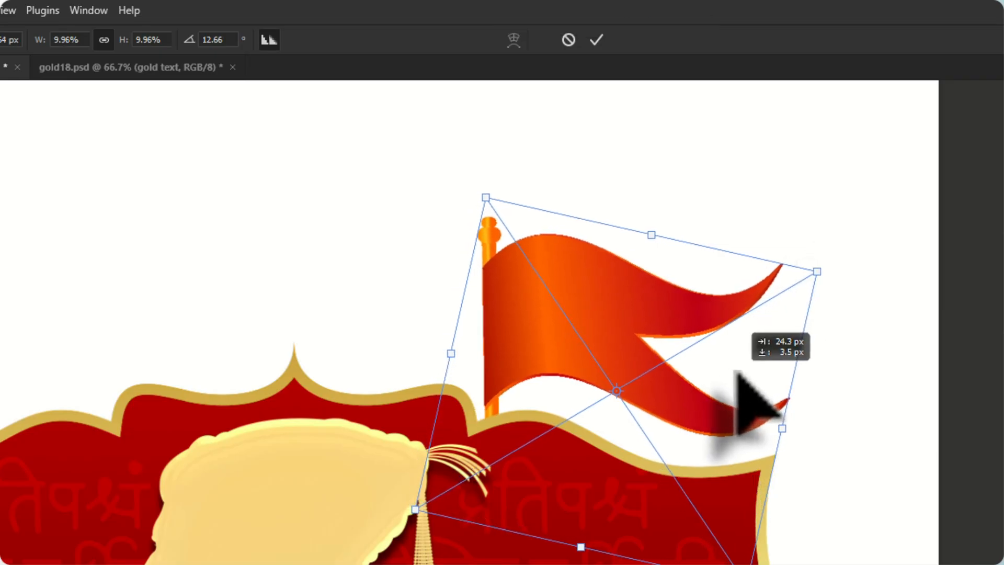
{"action": "left_click_drag", "start_coordinate": [448, 359], "coordinate": [441, 355]}
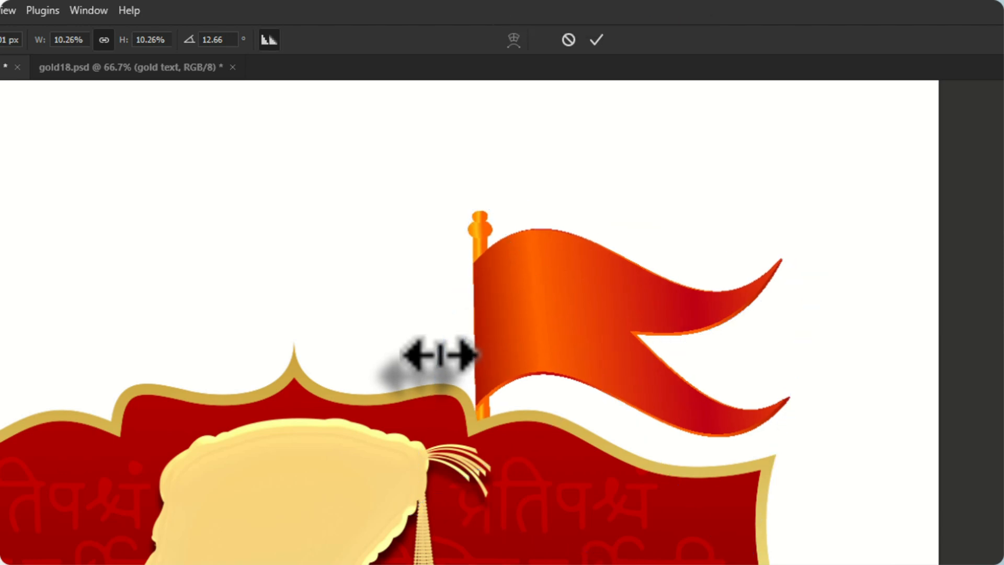
{"action": "key", "text": "Return"}
Duplicate the flag towards the label's upper left side and flip the copy horizontally
{"action": "scroll", "coordinate": [716, 314], "scroll_direction": "down", "scroll_amount": 1}
{"action": "left_click_drag", "start_coordinate": [627, 296], "coordinate": [345, 258]}
{"action": "key", "text": "ctrl+t"}
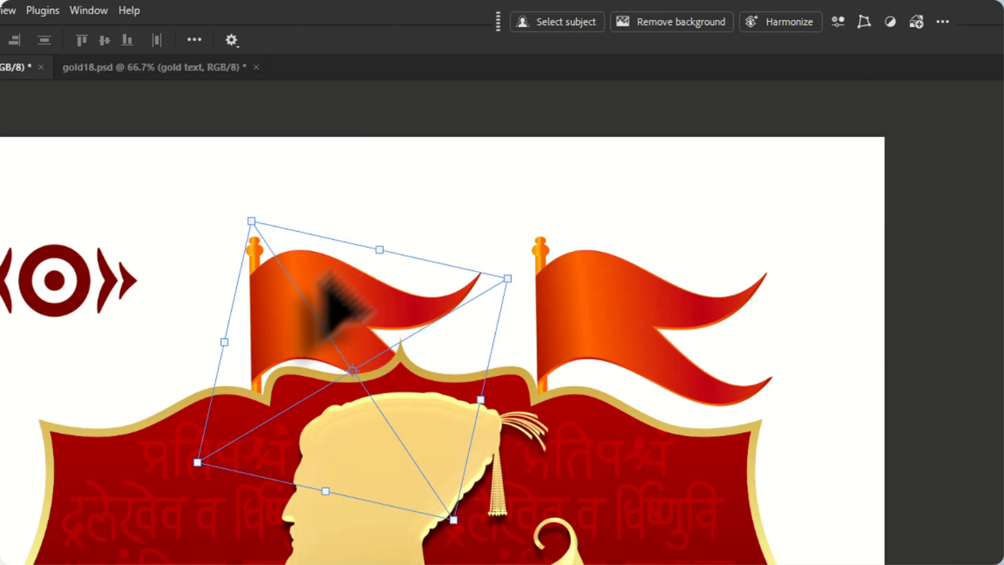
{"action": "right_click", "coordinate": [301, 291]}
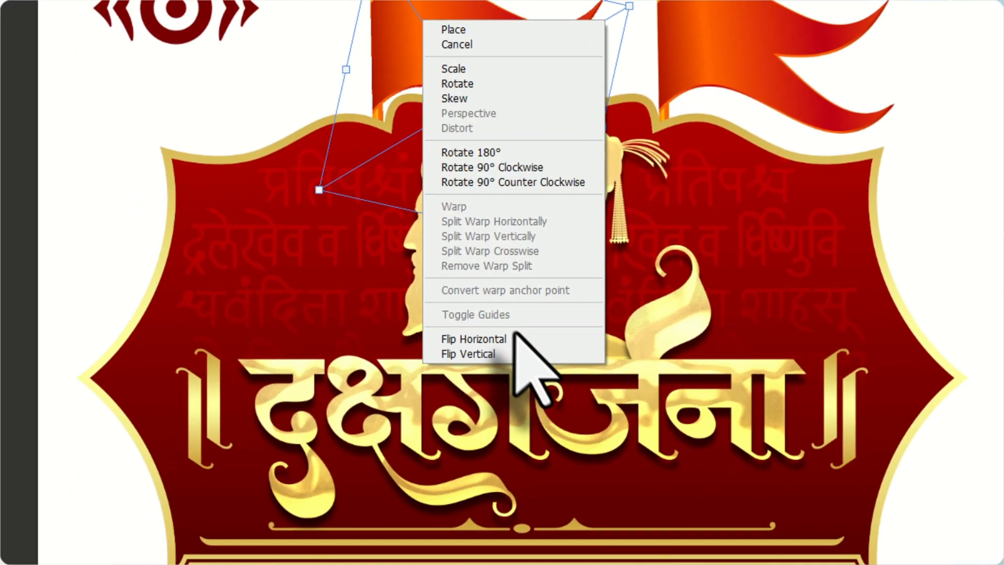
{"action": "left_click", "coordinate": [515, 338]}
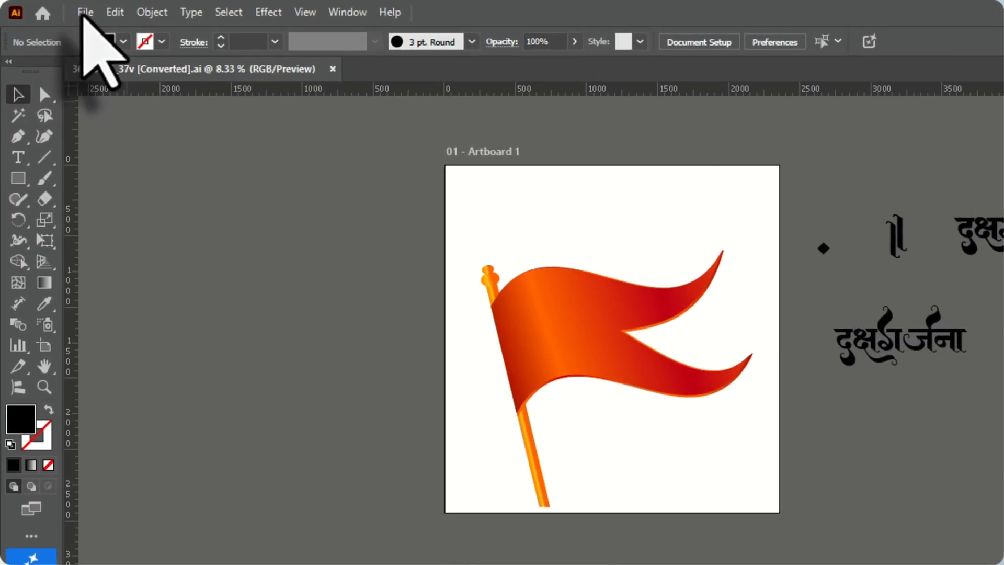
Close the flag file in Illustrator and open the recent file 806 with the red fabric artwork
{"action": "key", "text": "ctrl+w"}
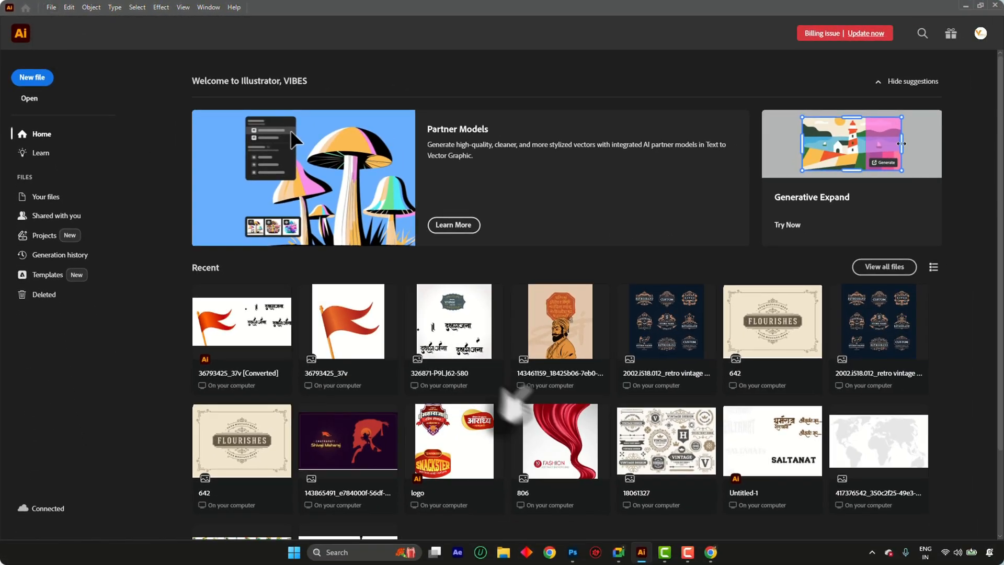
{"action": "scroll", "coordinate": [575, 434], "scroll_direction": "down", "scroll_amount": 3}
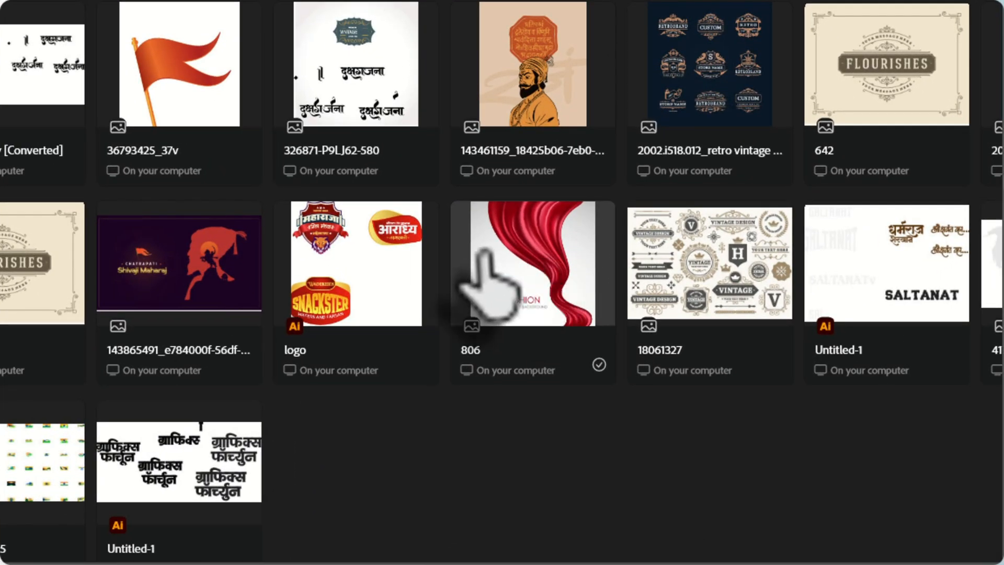
{"action": "left_click", "coordinate": [483, 251]}
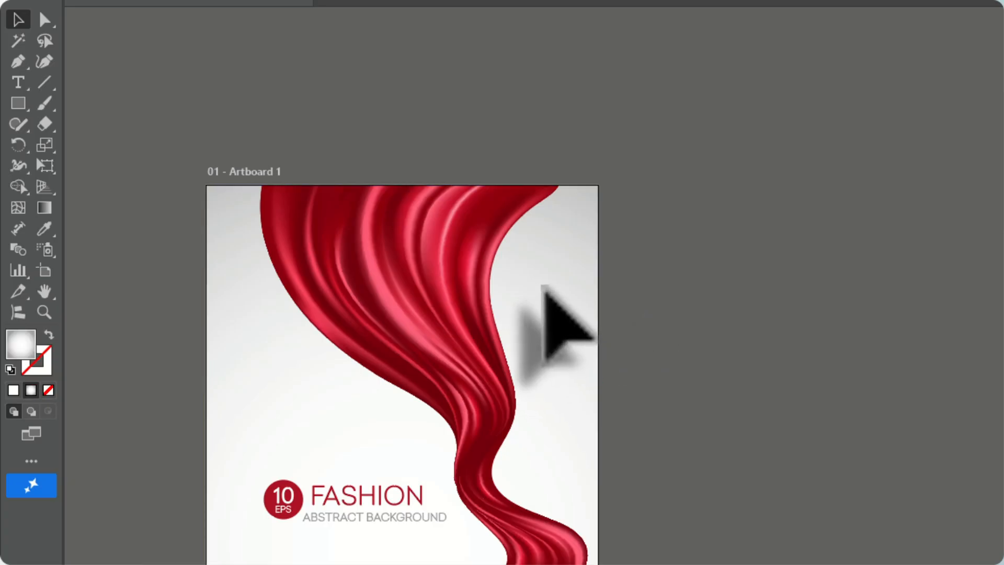
Ungroup the FASHION poster artwork and release the clipping mask around the red fabric
{"action": "right_click", "coordinate": [545, 290]}
{"action": "left_click", "coordinate": [840, 416]}
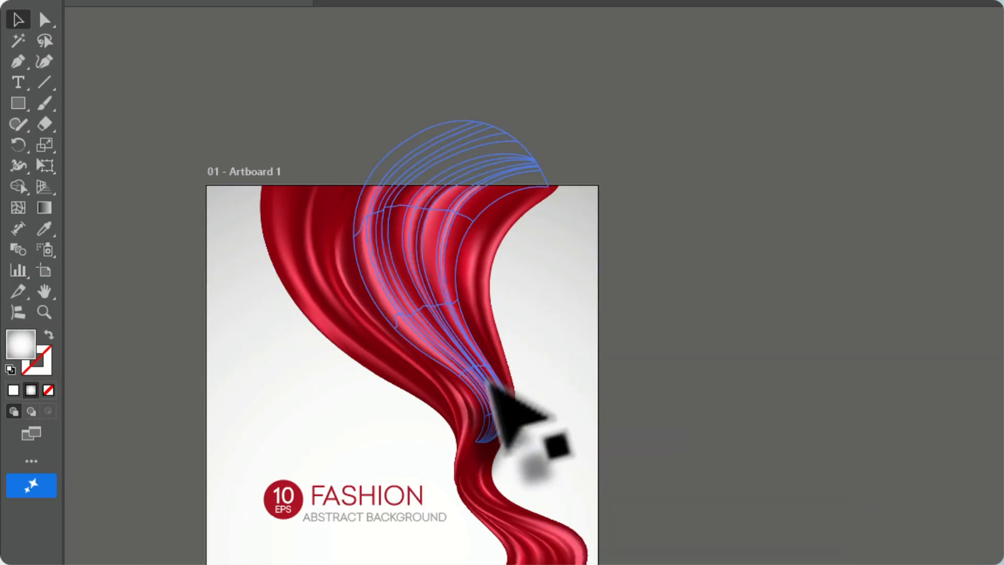
{"action": "left_click", "coordinate": [489, 381]}
{"action": "right_click", "coordinate": [489, 381]}
{"action": "left_click", "coordinate": [554, 564]}
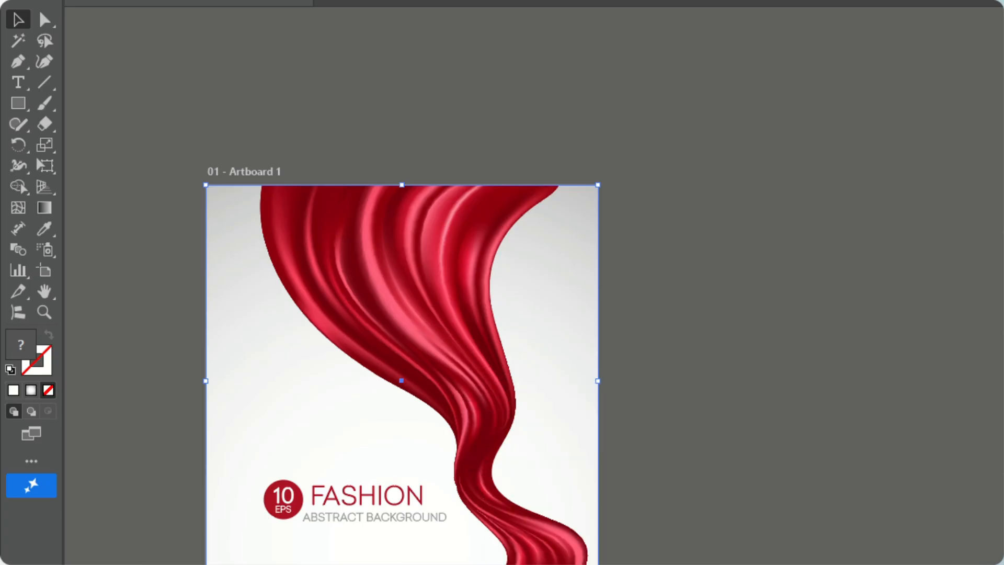
Separate the grey background from the poster, select the whole red fabric drape and move it off the artboard
{"action": "left_click", "coordinate": [831, 497]}
{"action": "left_click_drag", "start_coordinate": [560, 242], "coordinate": [591, 394]}
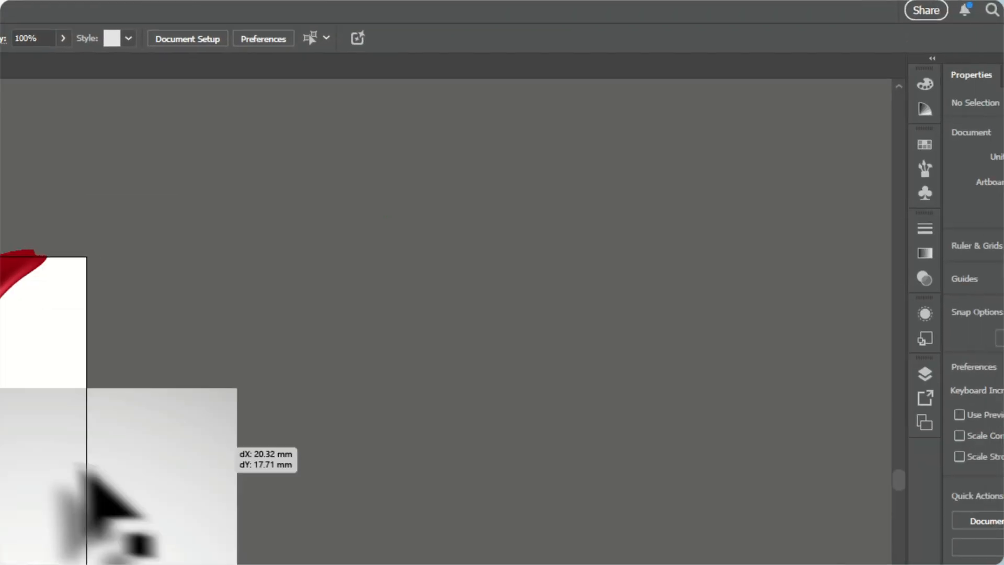
{"action": "left_click_drag", "start_coordinate": [81, 465], "coordinate": [834, 252]}
{"action": "left_click_drag", "start_coordinate": [784, 541], "coordinate": [473, 102]}
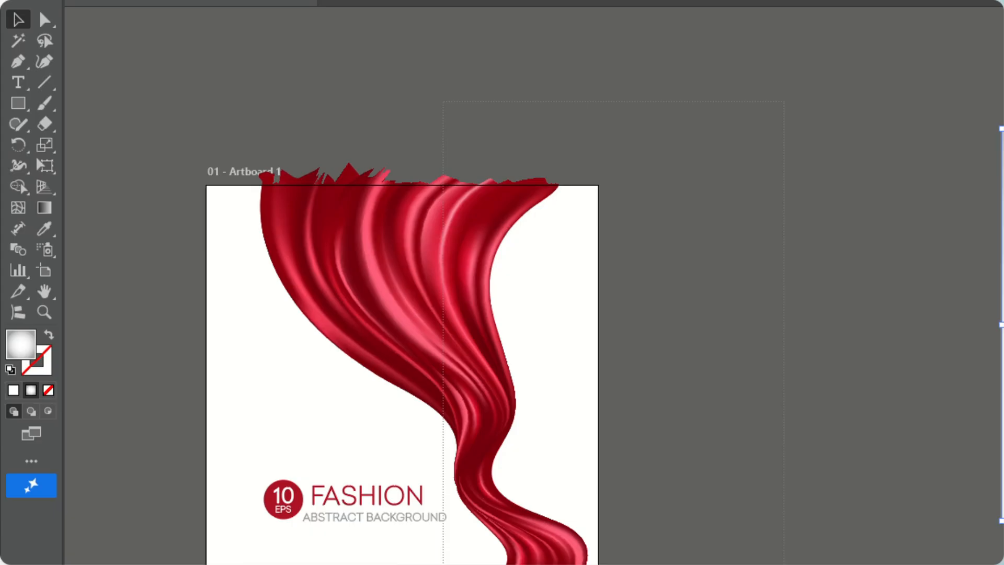
{"action": "left_click_drag", "start_coordinate": [443, 564], "coordinate": [444, 564]}
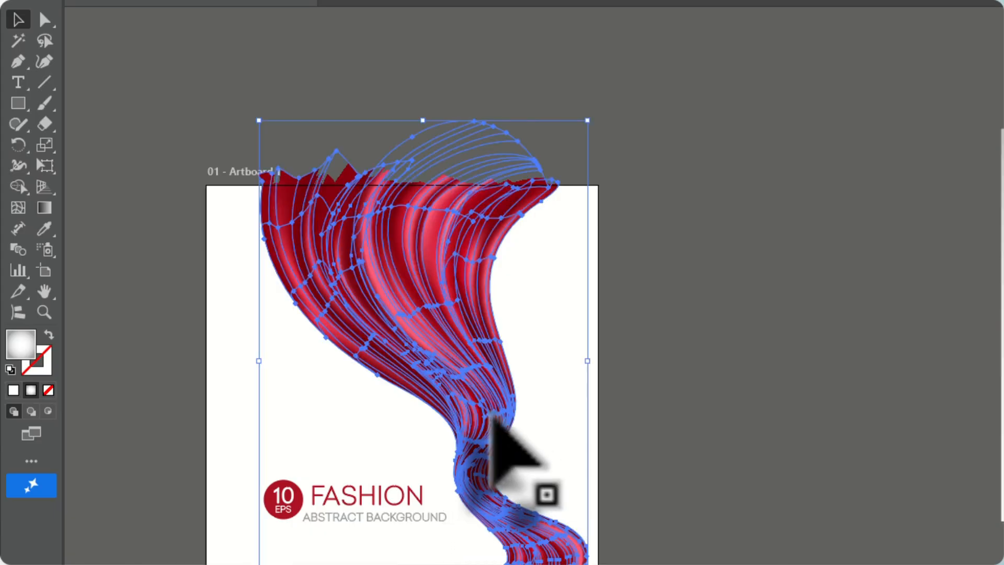
{"action": "left_click_drag", "start_coordinate": [494, 412], "coordinate": [843, 300]}
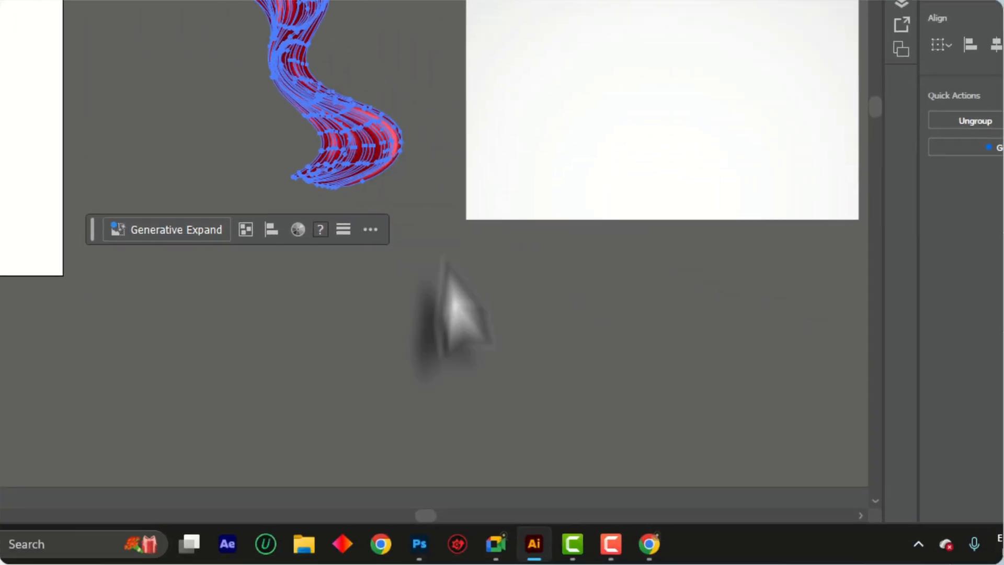
Paste the red drape into the Photoshop label as a smart object above Group 2, enlarge it and position it behind the silhouette
{"action": "left_click", "coordinate": [419, 542]}
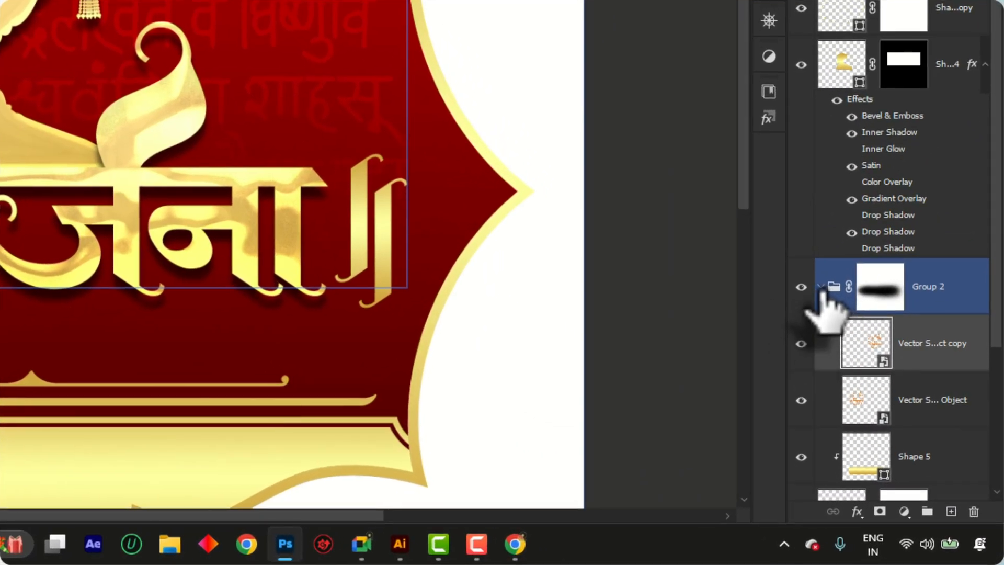
{"action": "left_click", "coordinate": [892, 394]}
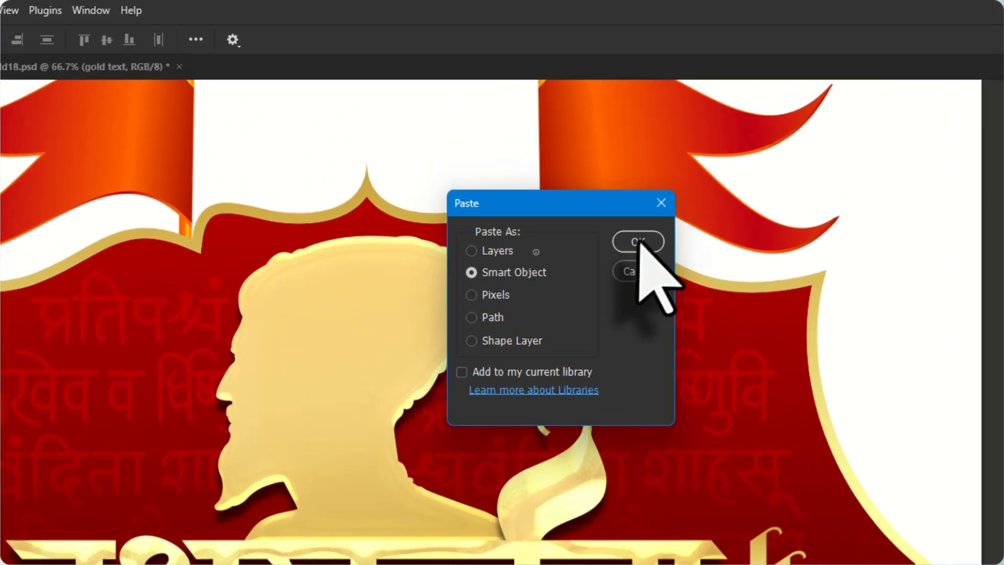
{"action": "left_click", "coordinate": [544, 146]}
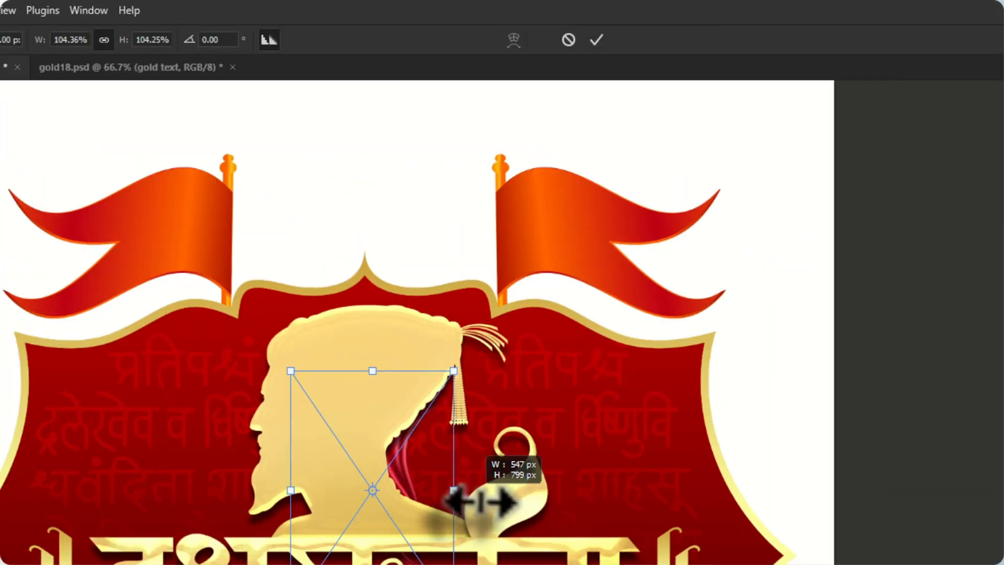
{"action": "left_click_drag", "start_coordinate": [567, 519], "coordinate": [609, 527]}
{"action": "left_click_drag", "start_coordinate": [646, 151], "coordinate": [675, 196]}
{"action": "left_click_drag", "start_coordinate": [448, 358], "coordinate": [435, 396]}
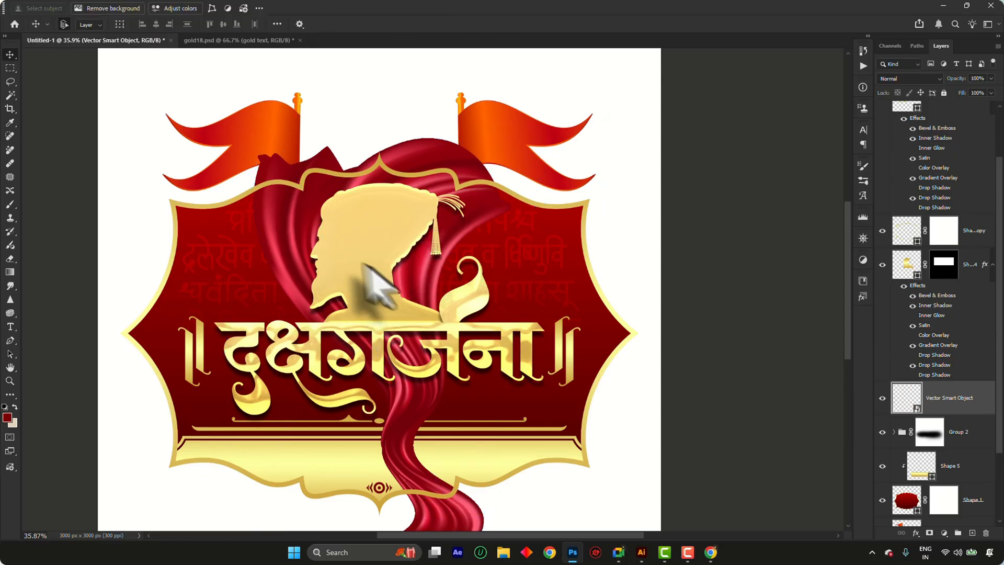
Set the red drape layer's blend mode to Overlay
{"action": "scroll", "coordinate": [350, 261], "scroll_direction": "up", "scroll_amount": 6}
{"action": "scroll", "coordinate": [418, 109], "scroll_direction": "down", "scroll_amount": 4}
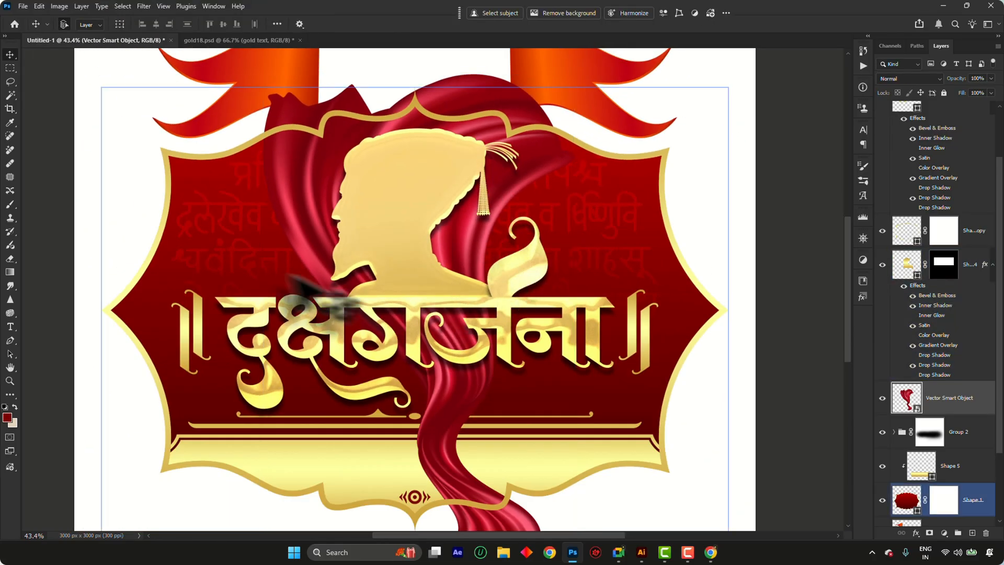
{"action": "scroll", "coordinate": [424, 267], "scroll_direction": "up", "scroll_amount": 1}
{"action": "scroll", "coordinate": [373, 257], "scroll_direction": "down", "scroll_amount": 1}
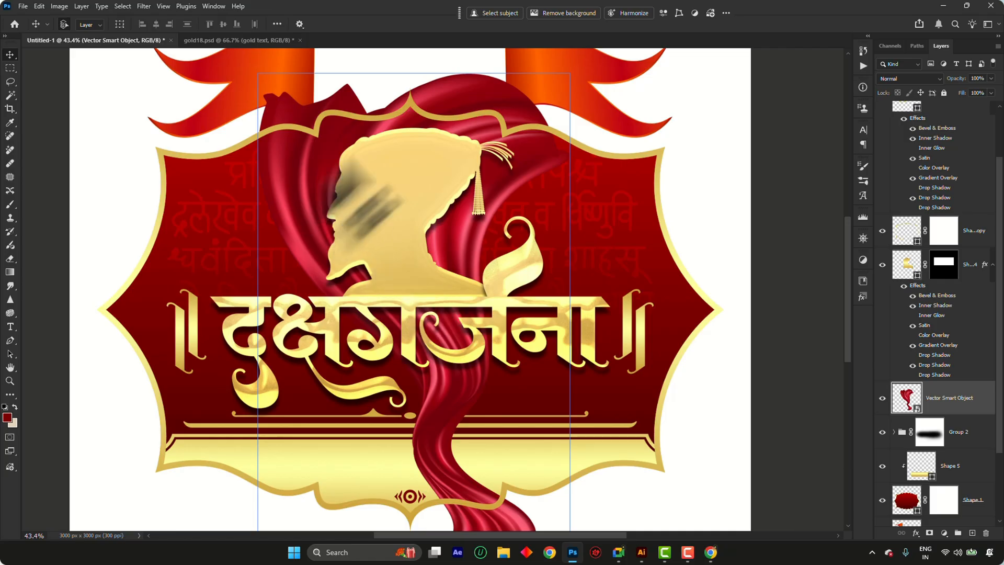
{"action": "scroll", "coordinate": [403, 125], "scroll_direction": "up", "scroll_amount": 2}
{"action": "scroll", "coordinate": [470, 158], "scroll_direction": "down", "scroll_amount": 2}
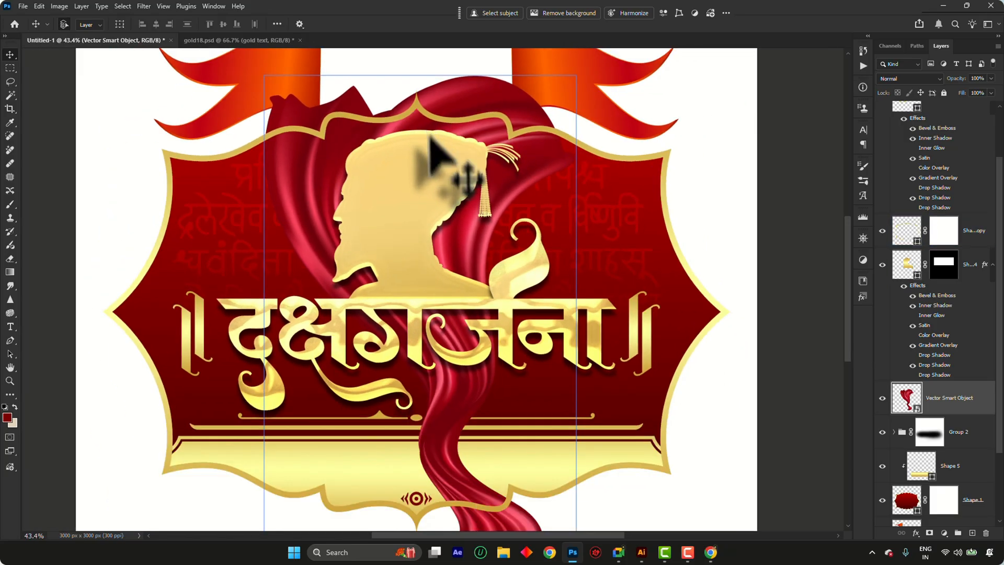
{"action": "left_click", "coordinate": [923, 142]}
{"action": "left_click", "coordinate": [892, 78]}
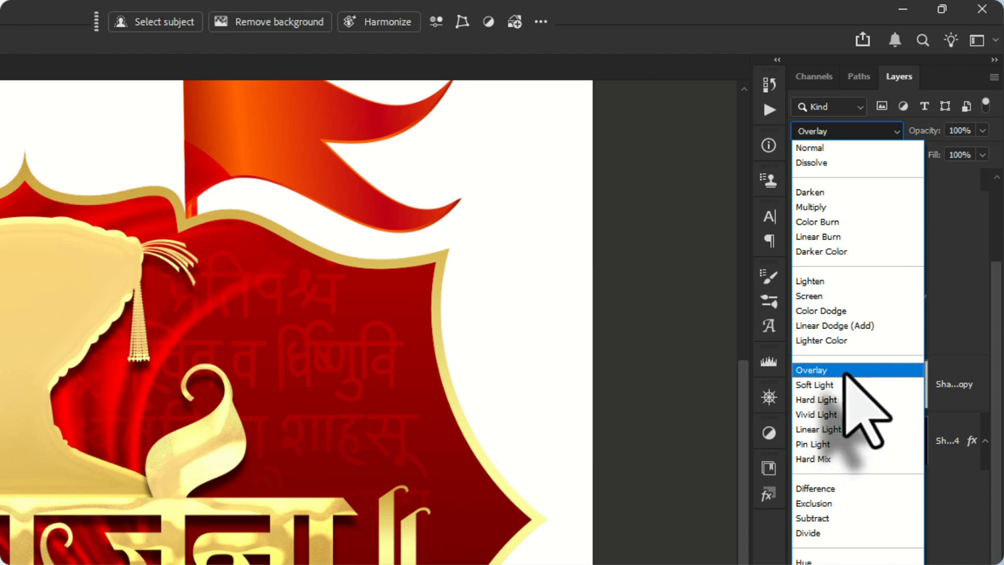
{"action": "left_click", "coordinate": [844, 371]}
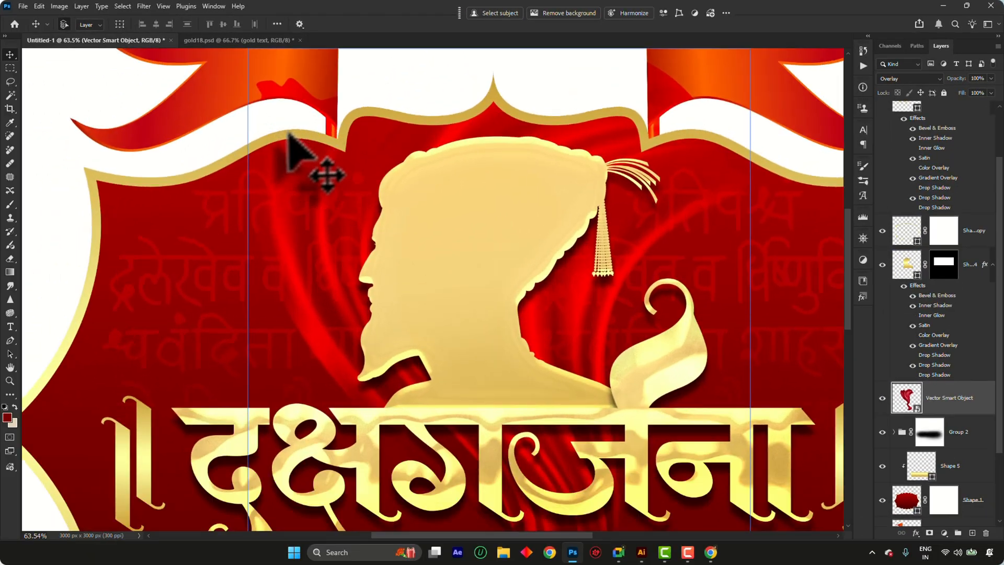
Trace a Pen path along the gold frame's upper-left border, past the left flagpole and up to the central peak
{"action": "scroll", "coordinate": [289, 134], "scroll_direction": "up", "scroll_amount": 3}
{"action": "left_click", "coordinate": [278, 147]}
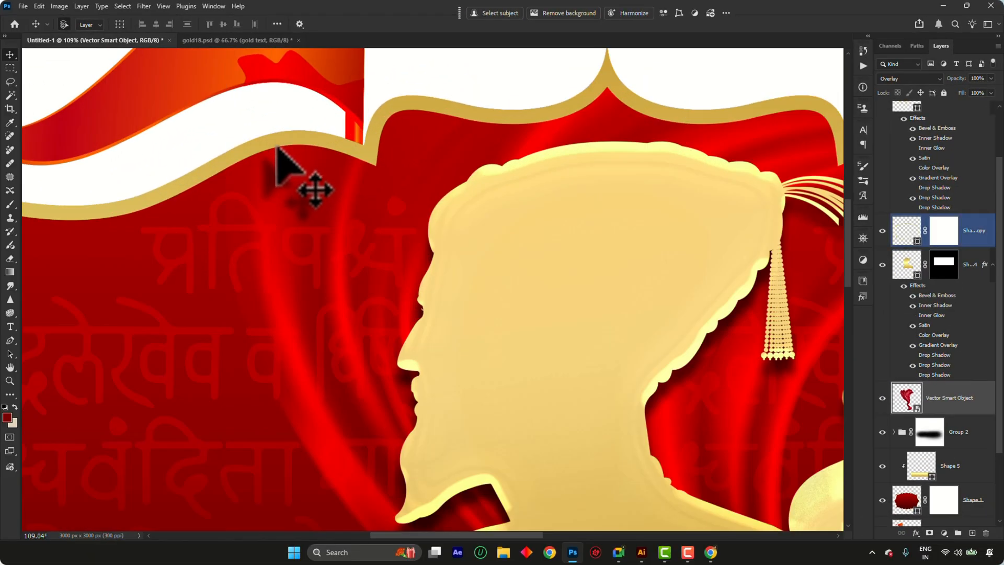
{"action": "scroll", "coordinate": [154, 195], "scroll_direction": "up", "scroll_amount": 1}
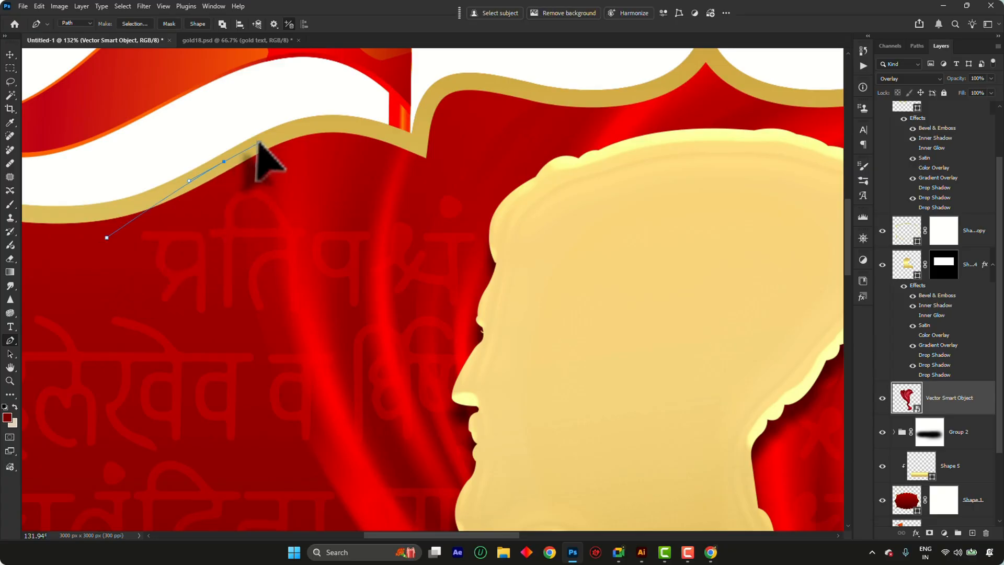
{"action": "left_click", "coordinate": [337, 127]}
{"action": "left_click", "coordinate": [419, 149]}
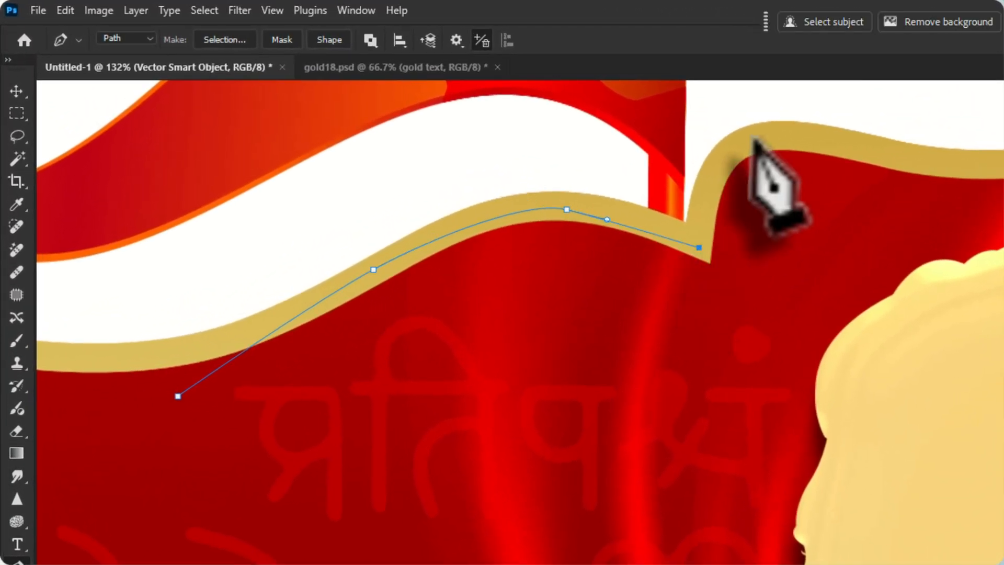
{"action": "left_click", "coordinate": [438, 89]}
{"action": "left_click", "coordinate": [948, 169]}
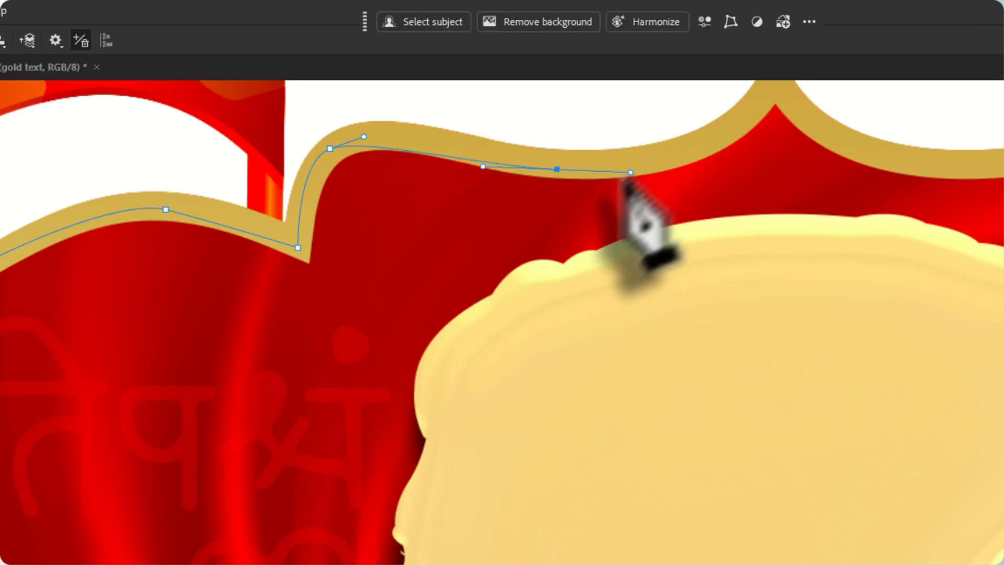
{"action": "left_click_drag", "start_coordinate": [708, 135], "coordinate": [717, 134]}
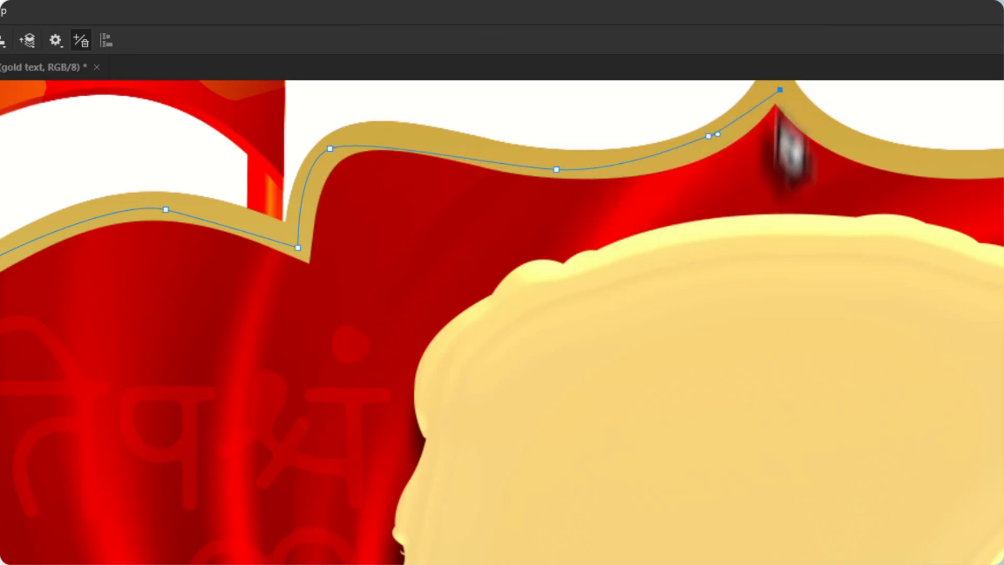
Continue the Pen path from the central peak along the upper-right border and past the right flagpole
{"action": "left_click_drag", "start_coordinate": [790, 149], "coordinate": [149, 351]}
{"action": "left_click_drag", "start_coordinate": [339, 289], "coordinate": [406, 289]}
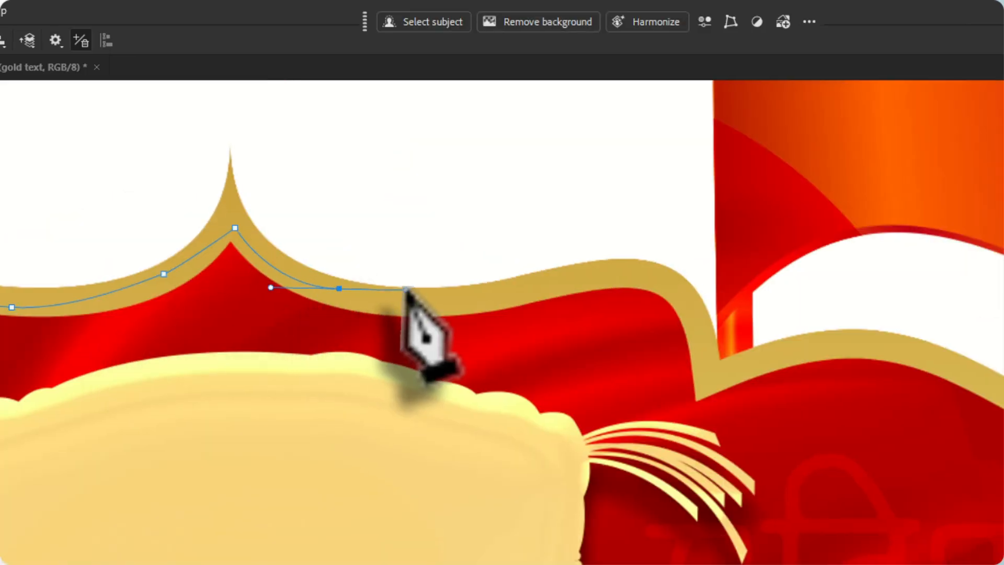
{"action": "left_click_drag", "start_coordinate": [555, 287], "coordinate": [563, 287]}
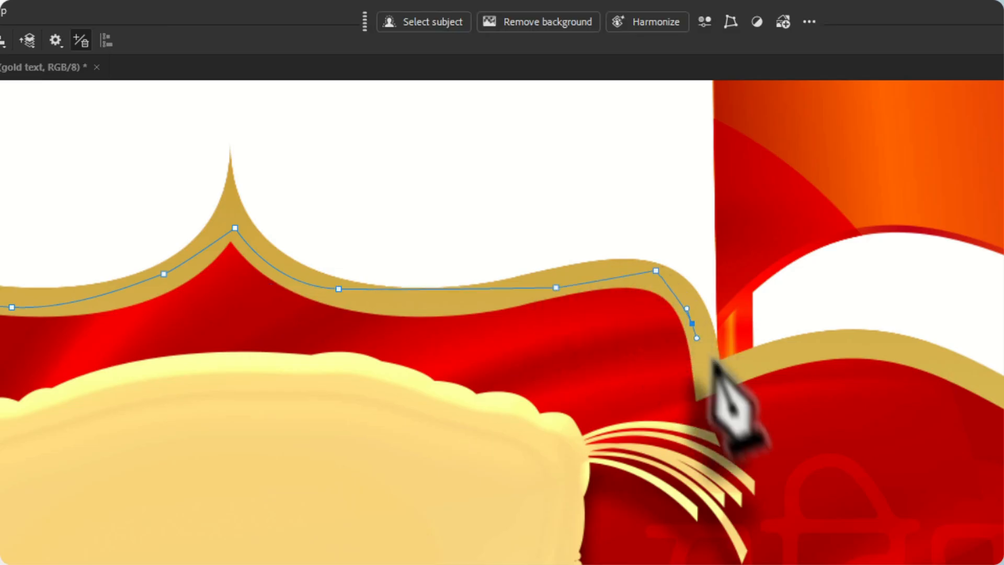
{"action": "scroll", "coordinate": [706, 375], "scroll_direction": "down", "scroll_amount": 2}
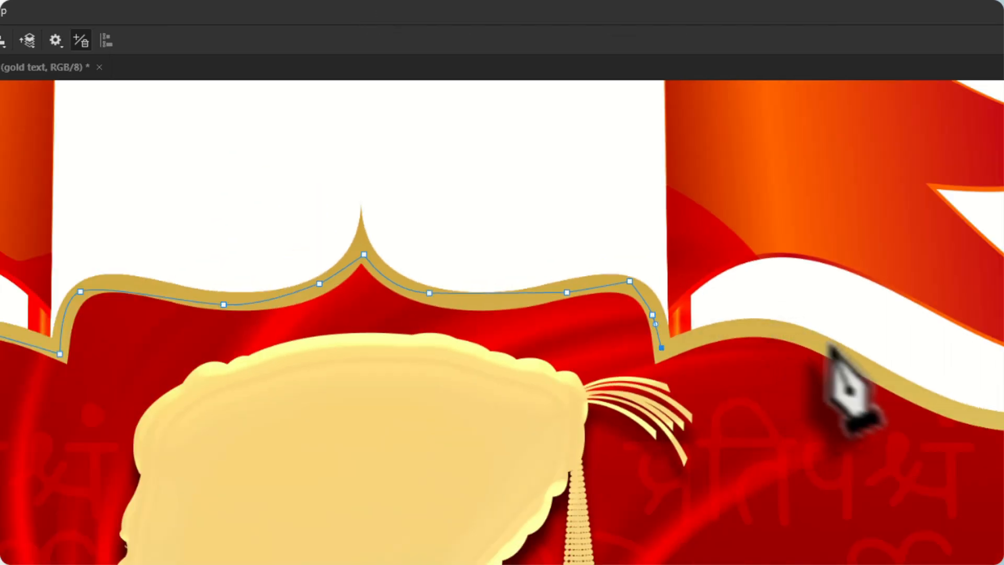
{"action": "left_click_drag", "start_coordinate": [825, 343], "coordinate": [868, 367]}
{"action": "scroll", "coordinate": [787, 361], "scroll_direction": "down", "scroll_amount": 5}
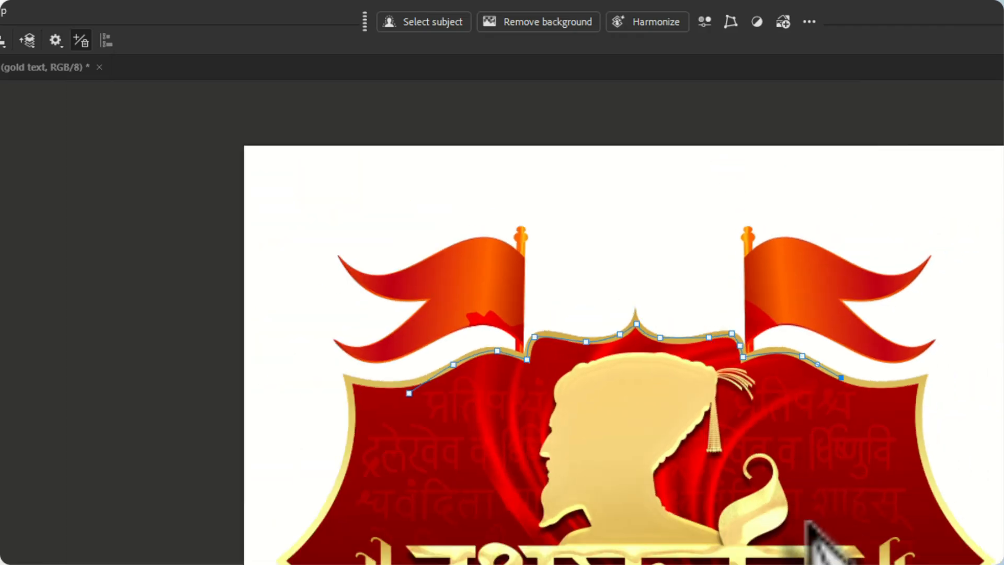
Close the Pen path by running it down to the lettering's headline, across it and back up to the first anchor
{"action": "scroll", "coordinate": [807, 527], "scroll_direction": "up", "scroll_amount": 3}
{"action": "left_click", "coordinate": [558, 259]}
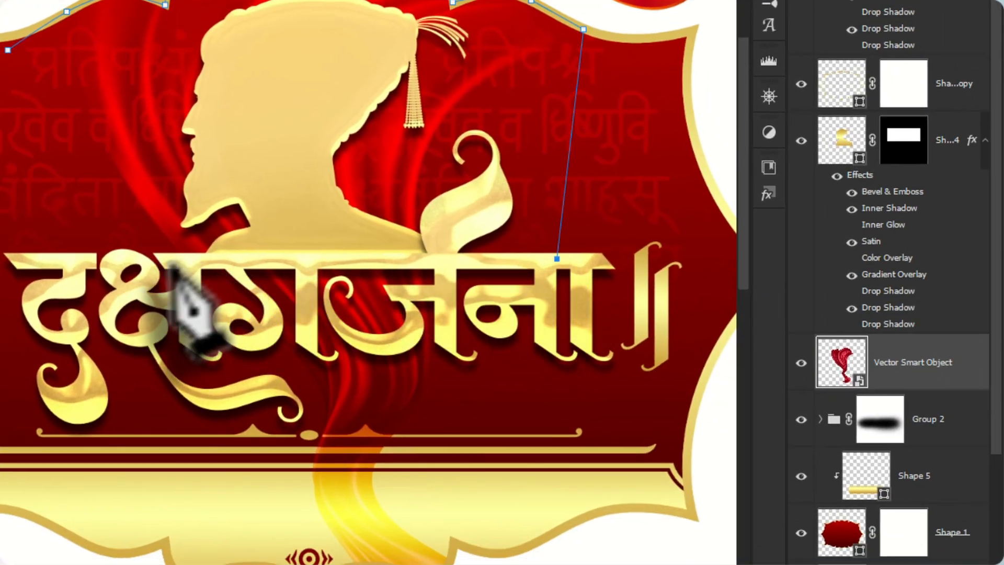
{"action": "left_click", "coordinate": [173, 264]}
{"action": "left_click", "coordinate": [41, 243]}
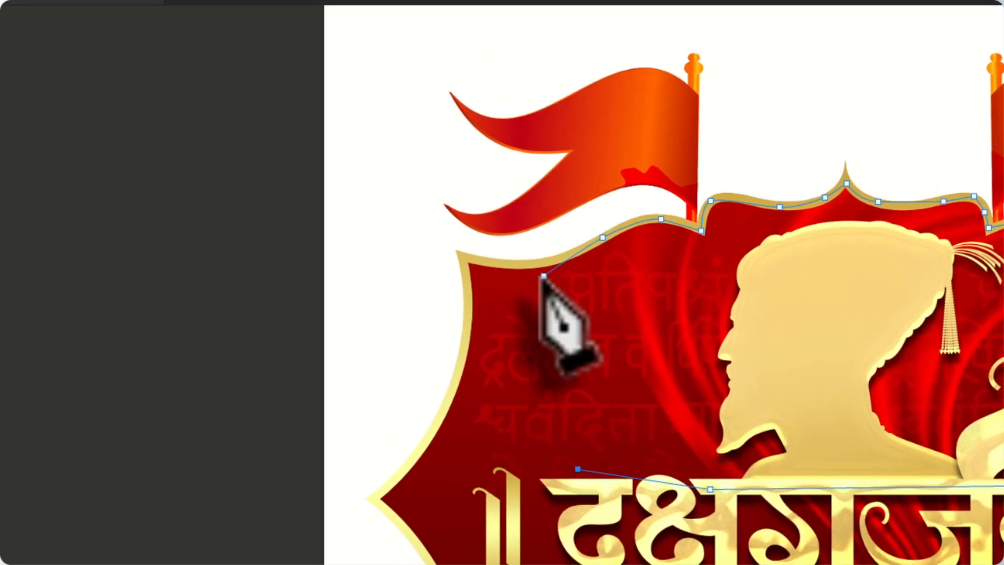
{"action": "left_click", "coordinate": [544, 275]}
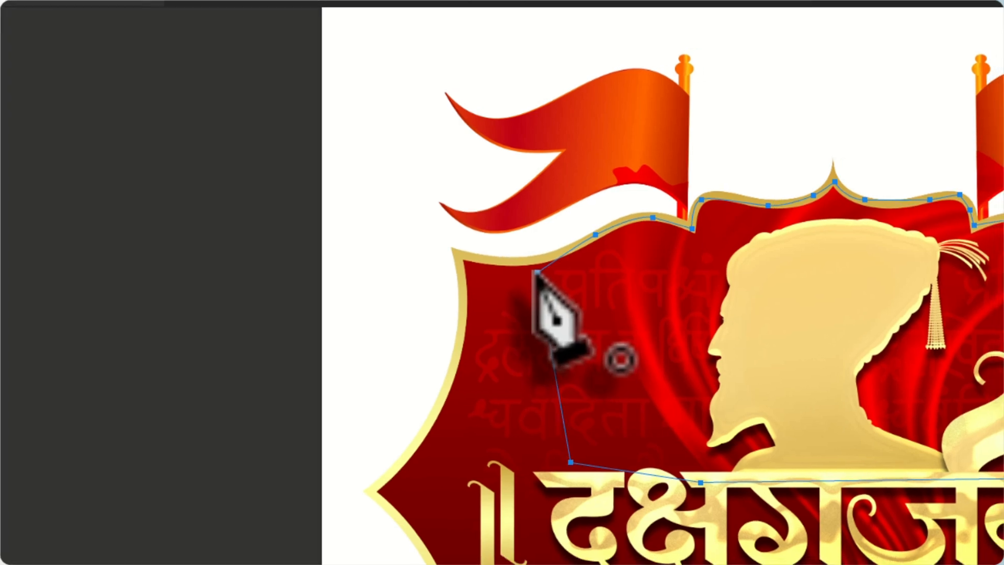
Convert the closed path into a selection and add it as a layer mask on the red drape
{"action": "key", "text": "ctrl+Return"}
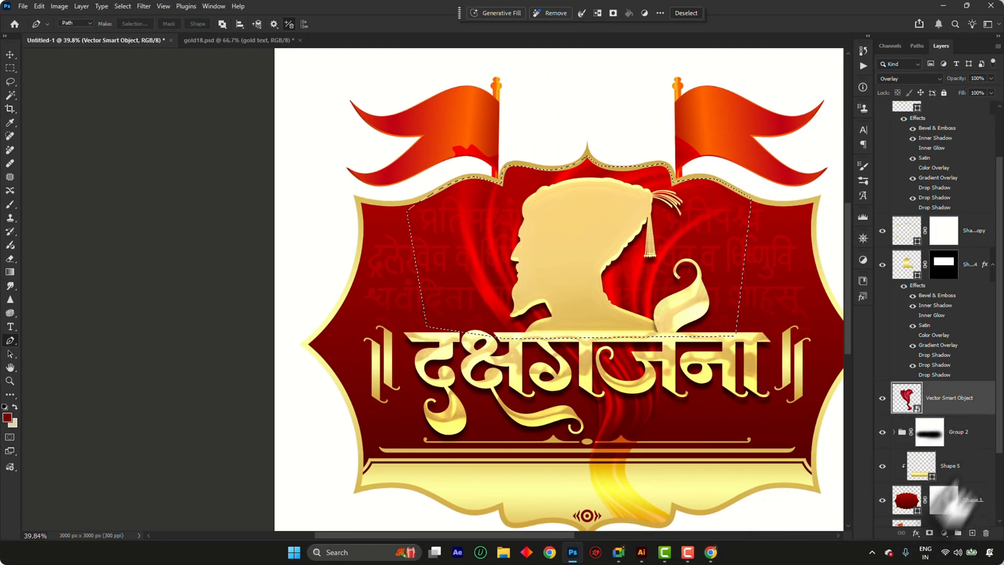
{"action": "left_click", "coordinate": [929, 532]}
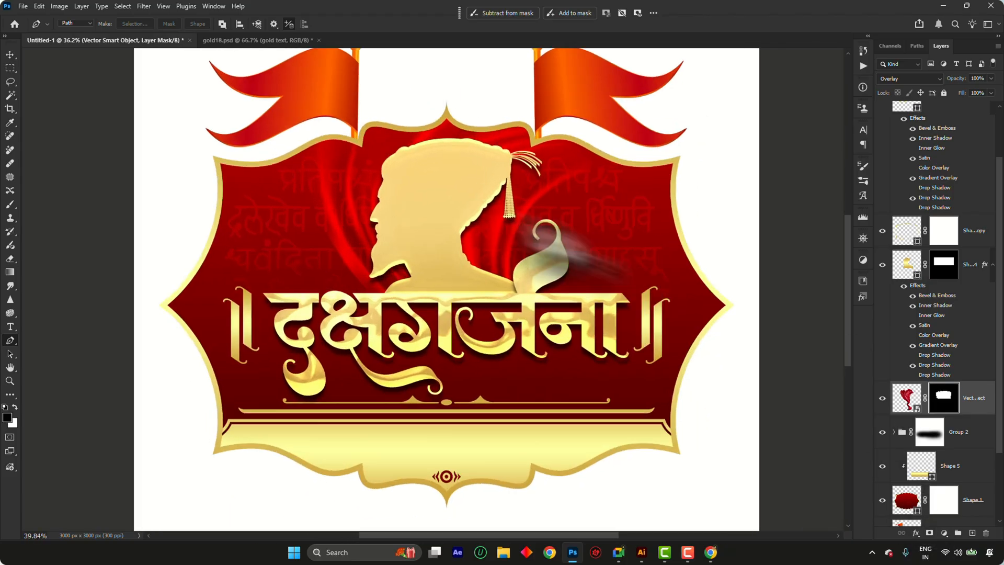
{"action": "scroll", "coordinate": [450, 222], "scroll_direction": "up", "scroll_amount": 3}
{"action": "key", "text": "v"}
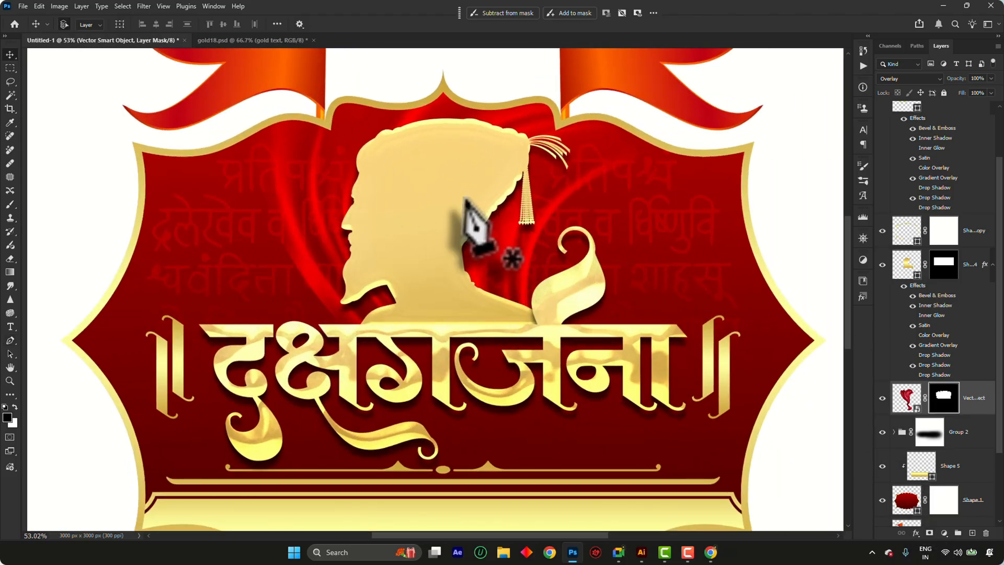
{"action": "scroll", "coordinate": [510, 220], "scroll_direction": "down", "scroll_amount": 2}
{"action": "scroll", "coordinate": [751, 296], "scroll_direction": "up", "scroll_amount": 3}
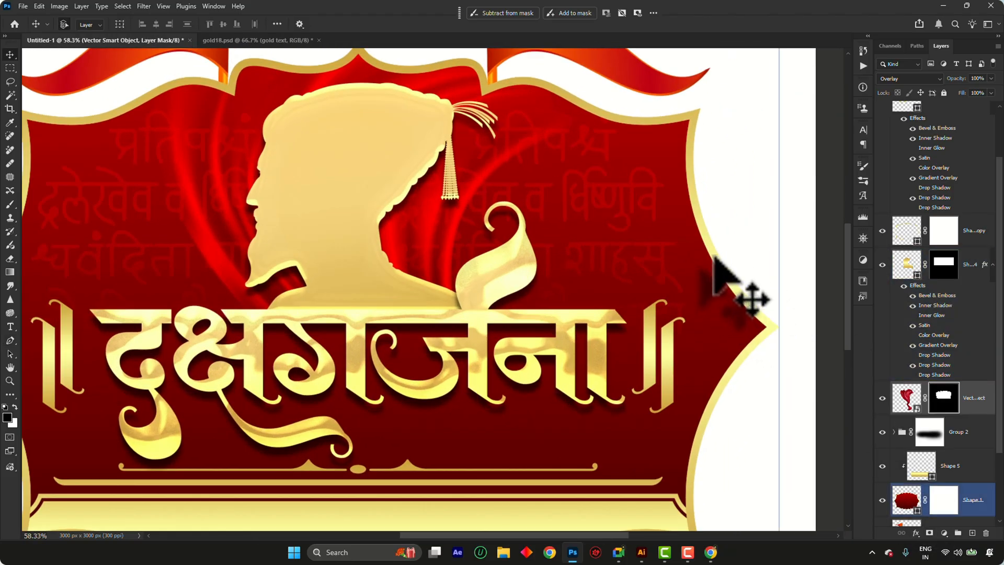
{"action": "scroll", "coordinate": [712, 261], "scroll_direction": "down", "scroll_amount": 5}
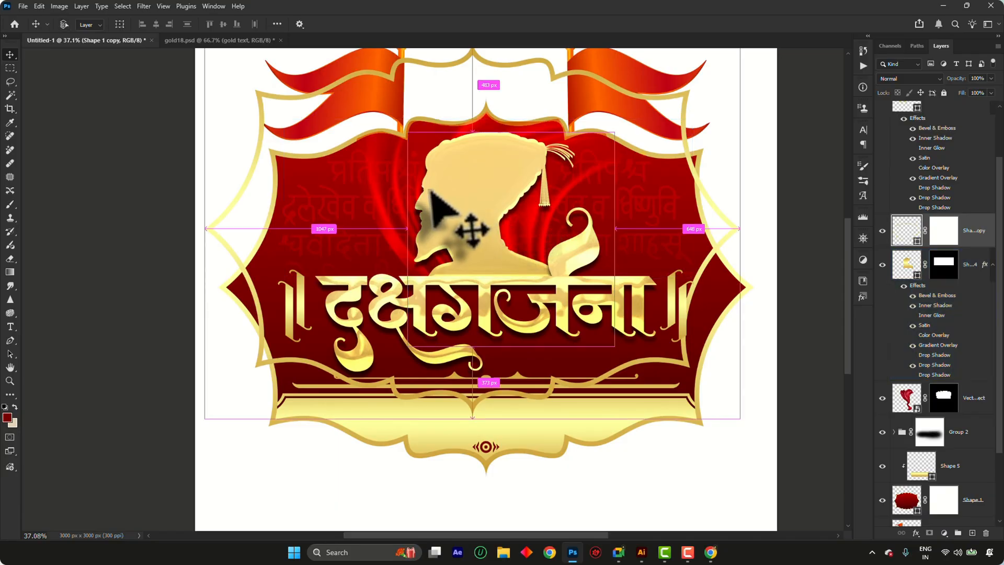
{"action": "key", "text": "ctrl+z"}
{"action": "left_click_drag", "start_coordinate": [940, 240], "coordinate": [909, 320]}
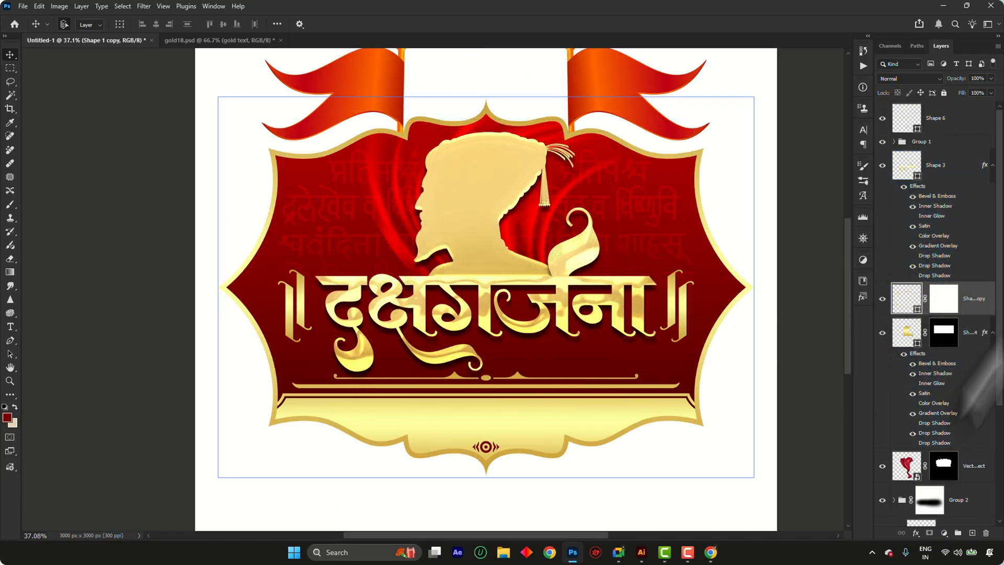
{"action": "left_click", "coordinate": [915, 532]}
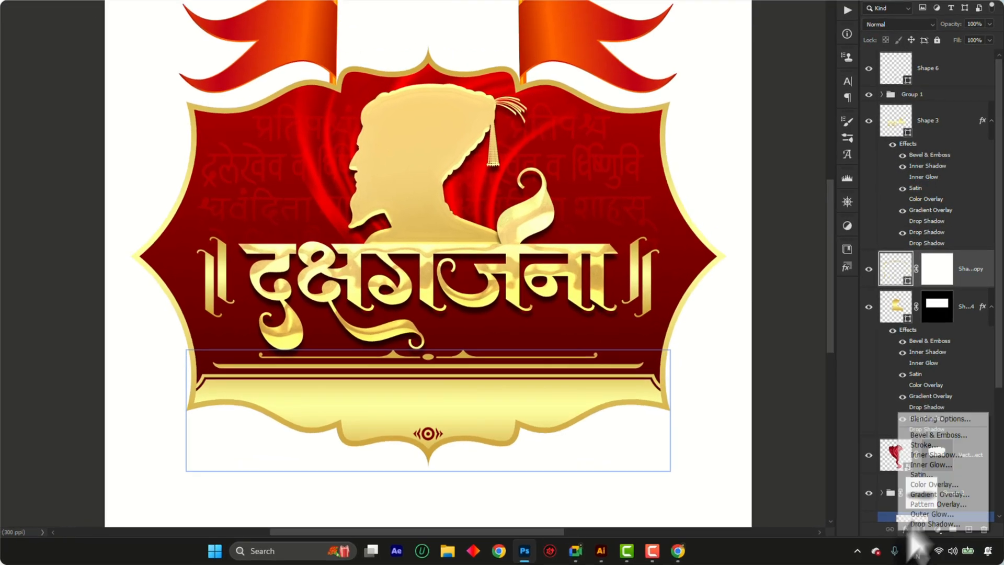
{"action": "left_click", "coordinate": [930, 419]}
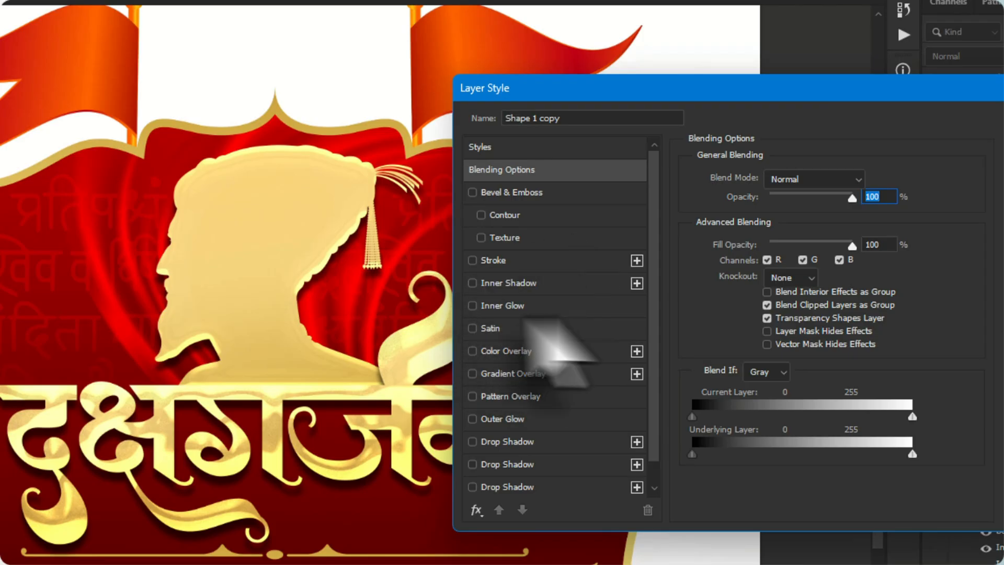
{"action": "left_click", "coordinate": [529, 285]}
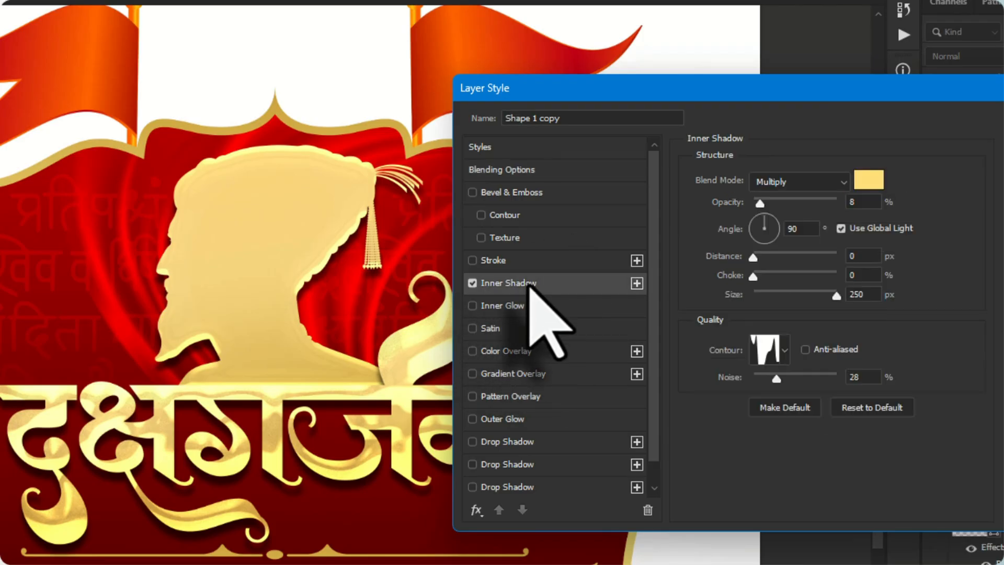
{"action": "left_click", "coordinate": [877, 407]}
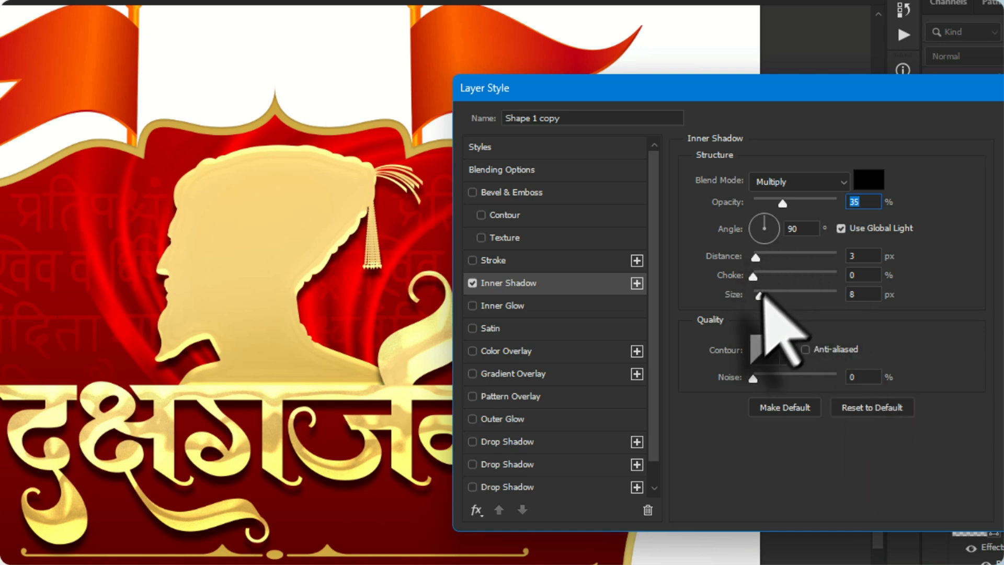
{"action": "left_click_drag", "start_coordinate": [759, 295], "coordinate": [776, 298]}
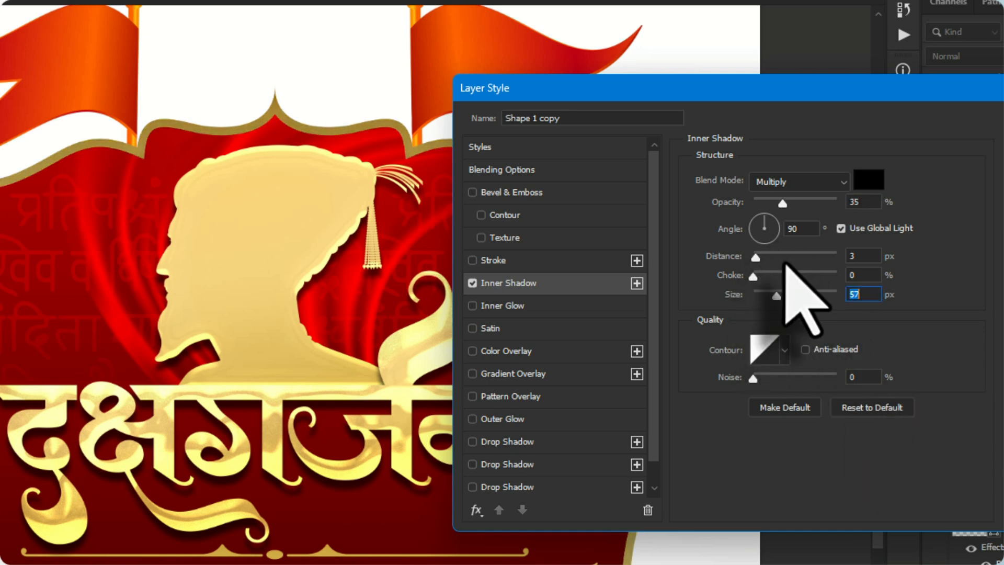
{"action": "left_click_drag", "start_coordinate": [783, 203], "coordinate": [787, 204]}
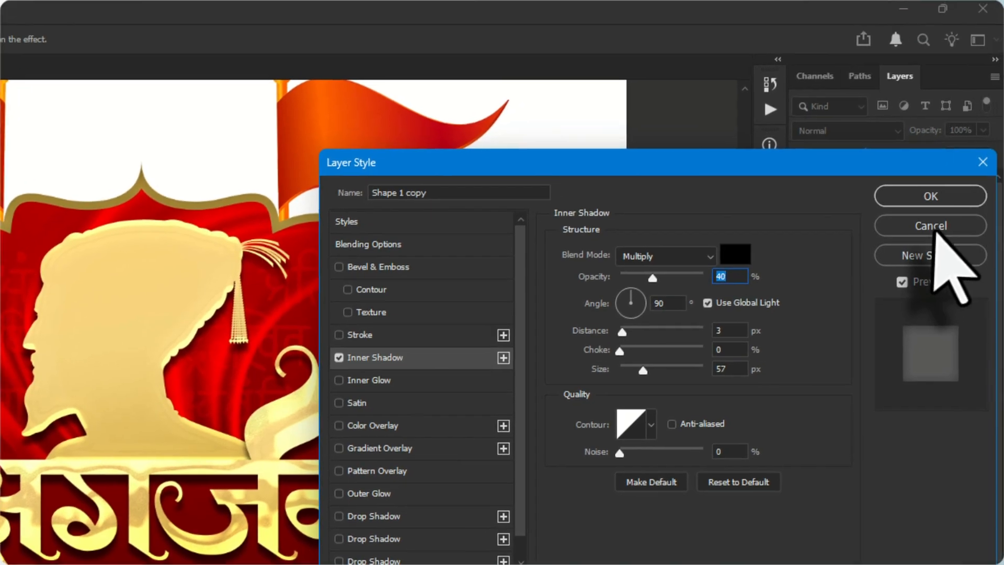
{"action": "left_click", "coordinate": [933, 228]}
Add an Inner Shadow effect to the red Shape 1 layer and reset it to the default settings
{"action": "scroll", "coordinate": [986, 361], "scroll_direction": "down", "scroll_amount": 5}
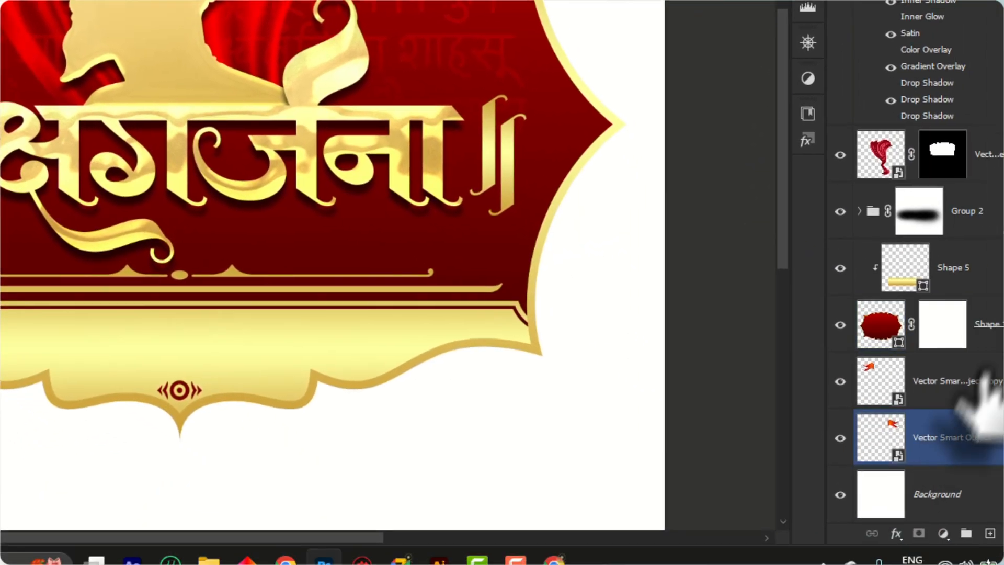
{"action": "left_click", "coordinate": [953, 313]}
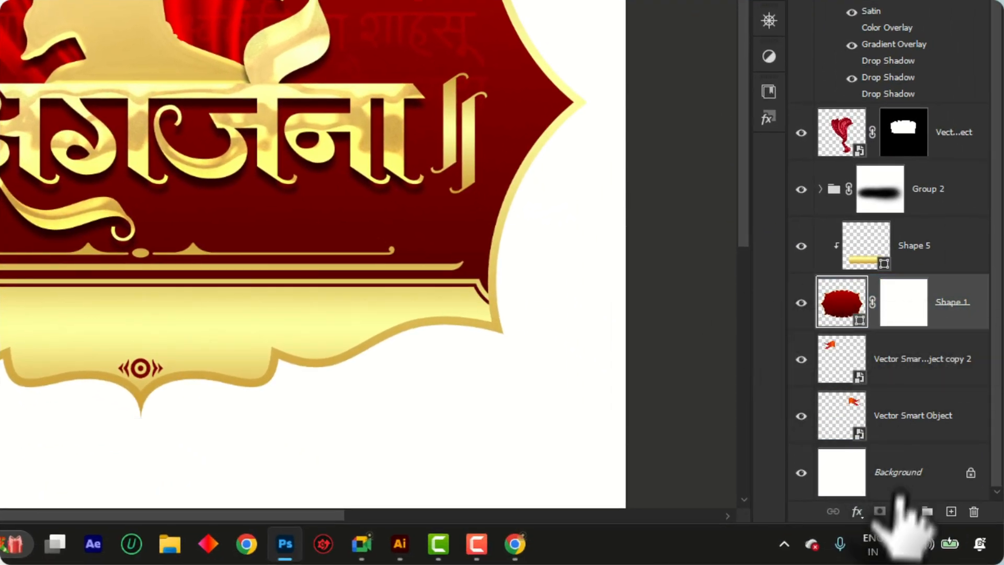
{"action": "left_click", "coordinate": [856, 511]}
{"action": "left_click", "coordinate": [908, 345]}
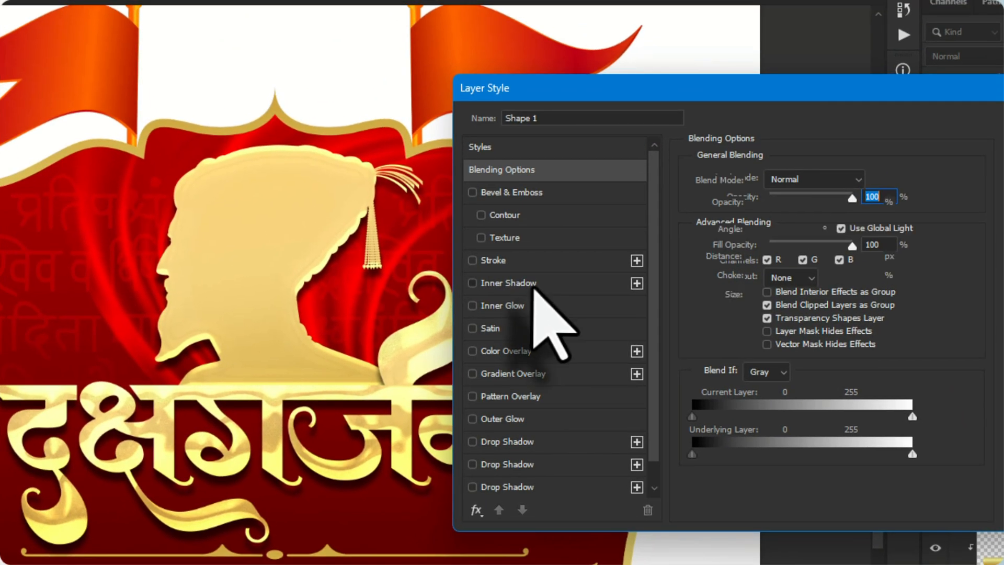
{"action": "left_click", "coordinate": [534, 285]}
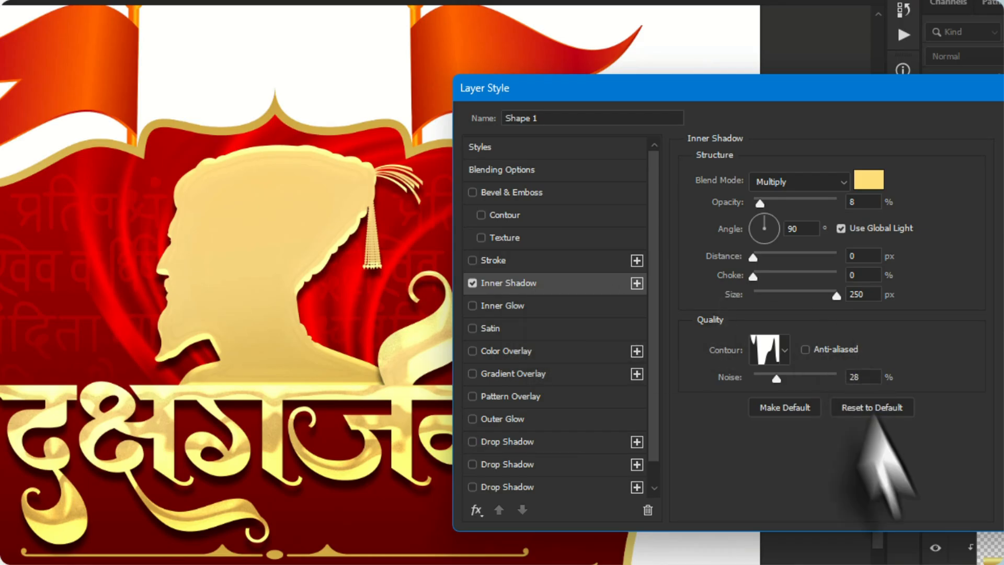
{"action": "left_click", "coordinate": [888, 413]}
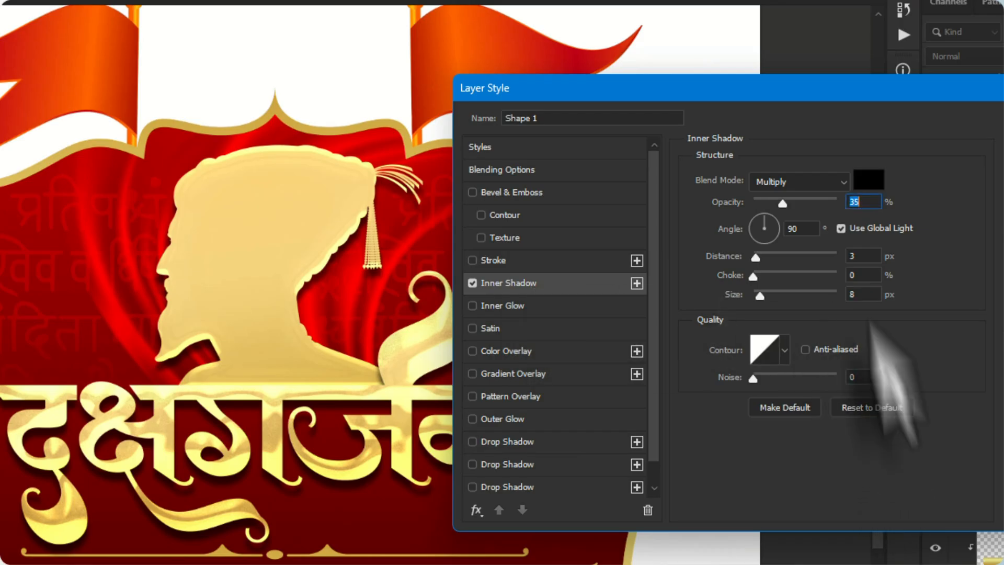
Set Shape 1's inner shadow to 71% opacity, 16 px distance and 98 px size, and apply the layer style
{"action": "left_click_drag", "start_coordinate": [782, 203], "coordinate": [826, 215]}
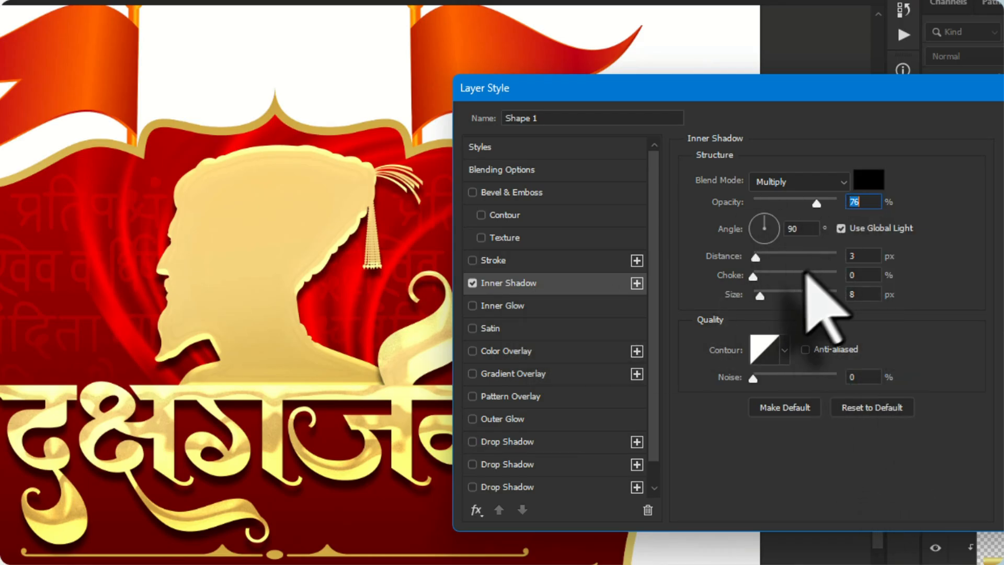
{"action": "left_click_drag", "start_coordinate": [760, 295], "coordinate": [790, 305]}
{"action": "left_click_drag", "start_coordinate": [815, 205], "coordinate": [812, 206]}
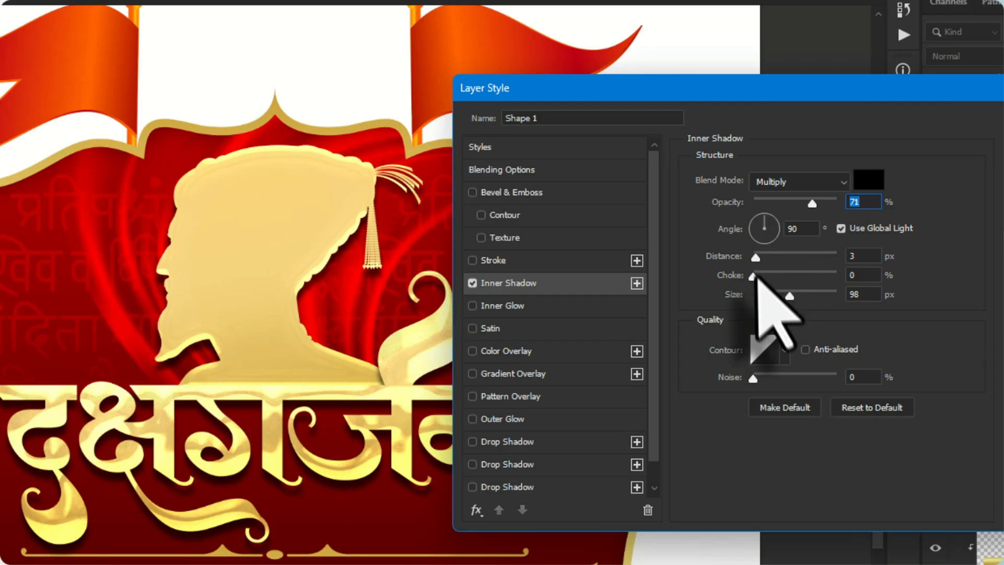
{"action": "left_click_drag", "start_coordinate": [755, 258], "coordinate": [770, 260]}
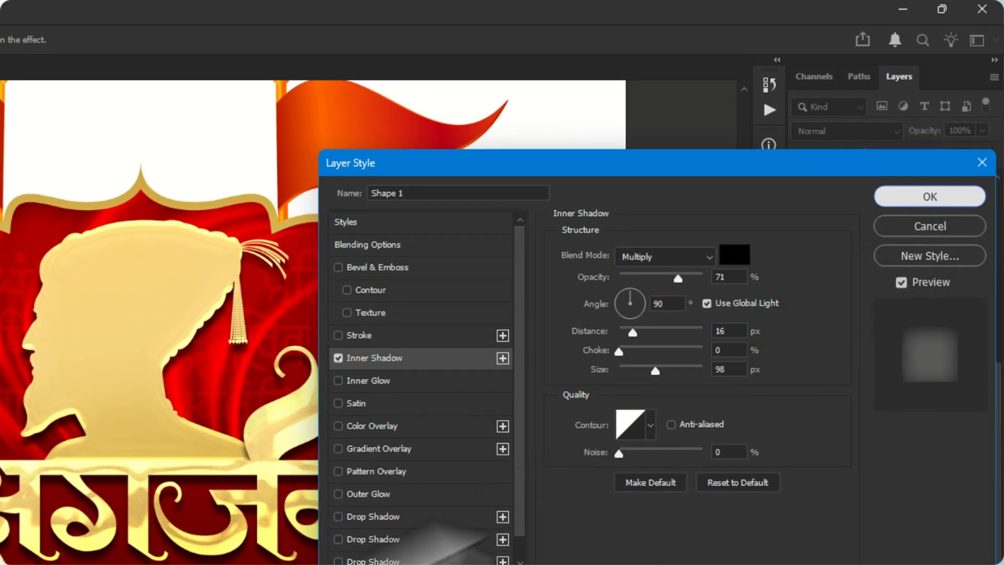
{"action": "left_click", "coordinate": [949, 196]}
{"action": "scroll", "coordinate": [86, 546], "scroll_direction": "up", "scroll_amount": 3}
{"action": "scroll", "coordinate": [79, 477], "scroll_direction": "down", "scroll_amount": 4}
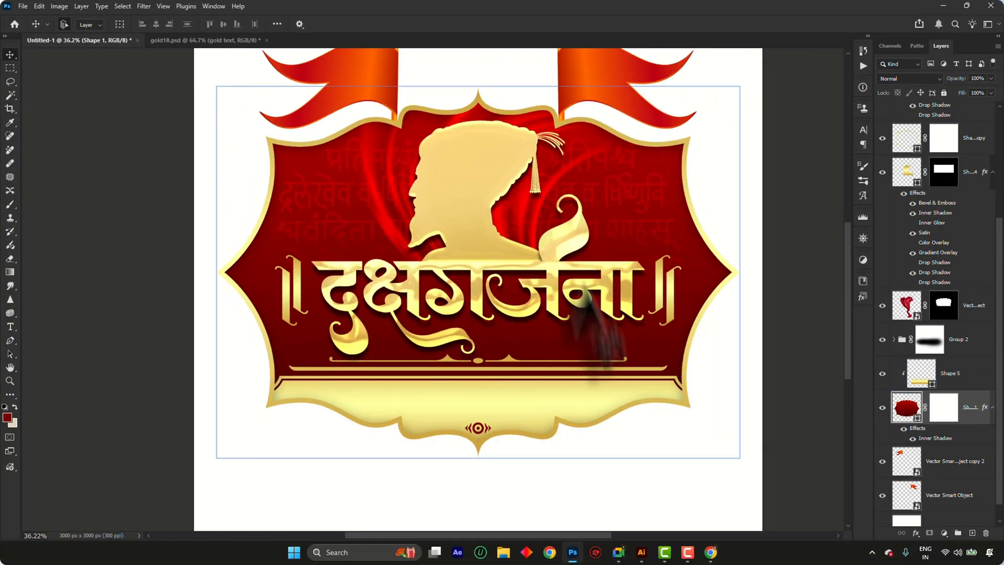
{"action": "scroll", "coordinate": [304, 162], "scroll_direction": "up", "scroll_amount": 3}
{"action": "scroll", "coordinate": [286, 157], "scroll_direction": "up", "scroll_amount": 2}
{"action": "scroll", "coordinate": [168, 146], "scroll_direction": "down", "scroll_amount": 4}
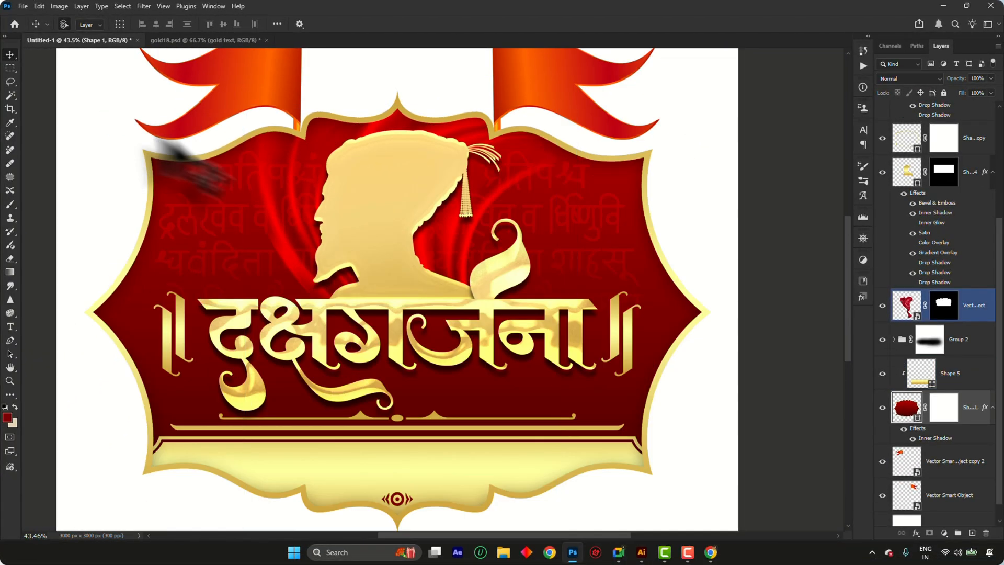
{"action": "scroll", "coordinate": [450, 425], "scroll_direction": "up", "scroll_amount": 3}
{"action": "scroll", "coordinate": [597, 311], "scroll_direction": "down", "scroll_amount": 3}
Place a new placeholder text line on the white area below the label and set its font to Infinity-15 Bold
{"action": "scroll", "coordinate": [394, 413], "scroll_direction": "up", "scroll_amount": 4}
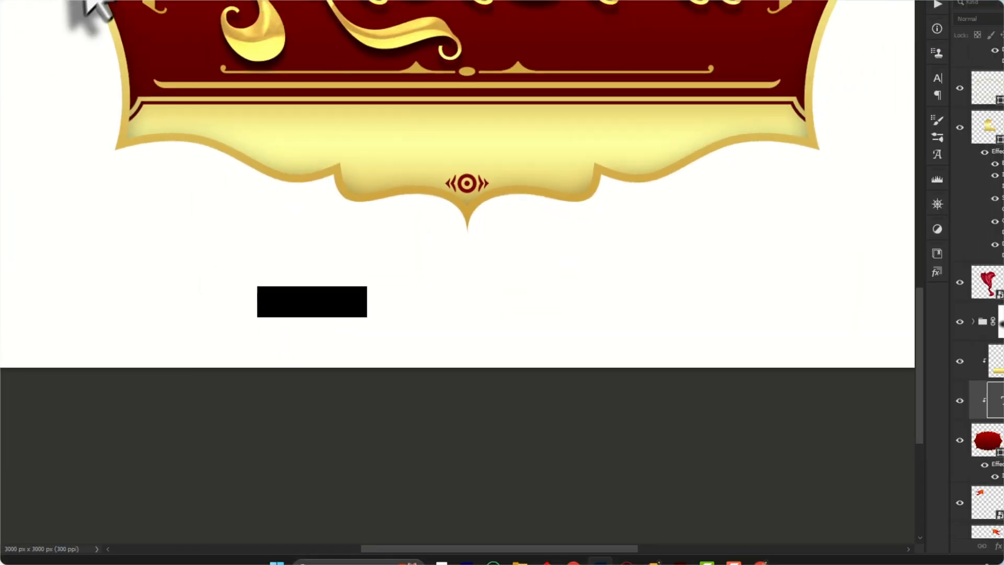
{"action": "left_click", "coordinate": [133, 25]}
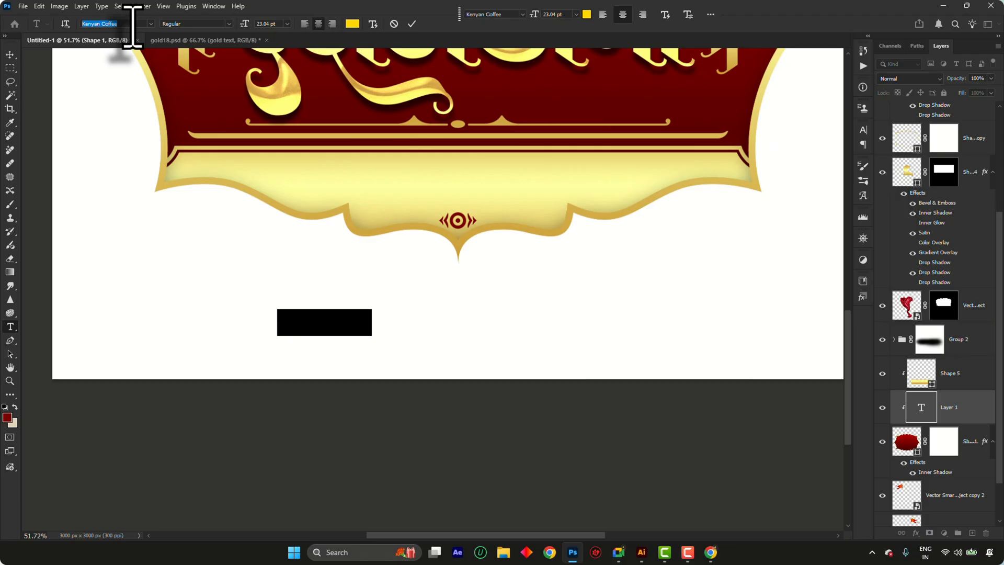
{"action": "type", "text": "28"}
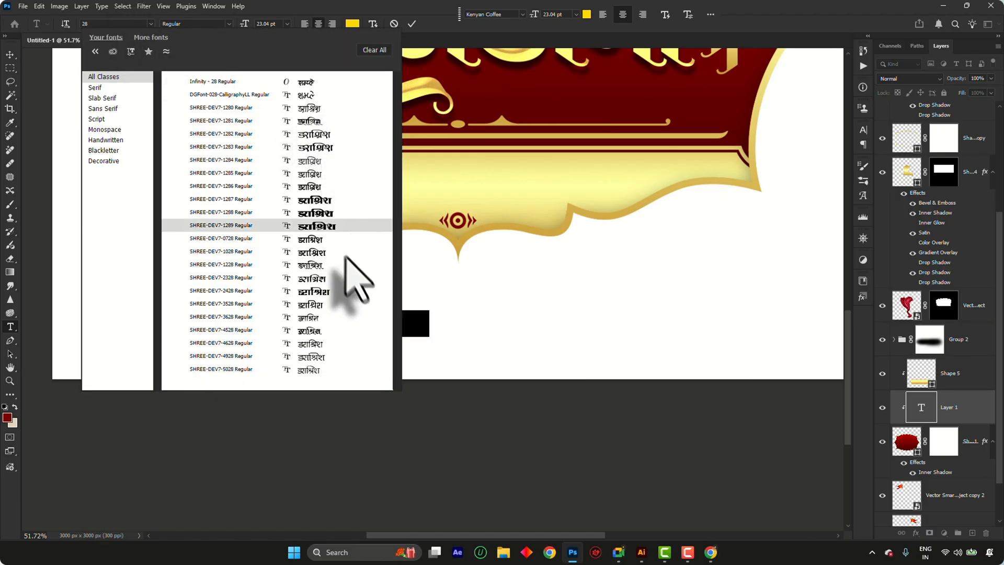
{"action": "key", "text": "BackSpace"}
{"action": "key", "text": "BackSpace"}
{"action": "type", "text": "inf"}
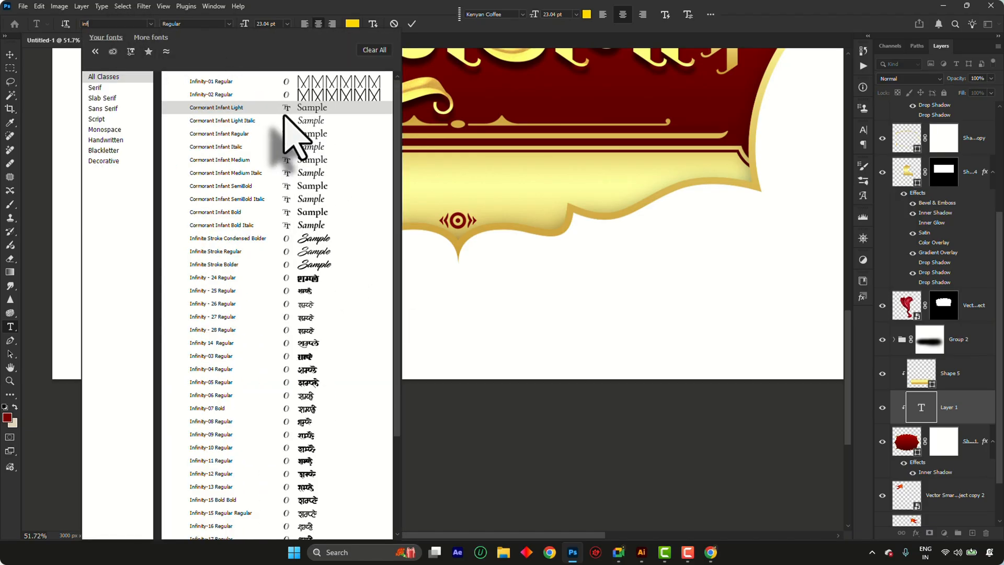
{"action": "scroll", "coordinate": [331, 471], "scroll_direction": "down", "scroll_amount": 2}
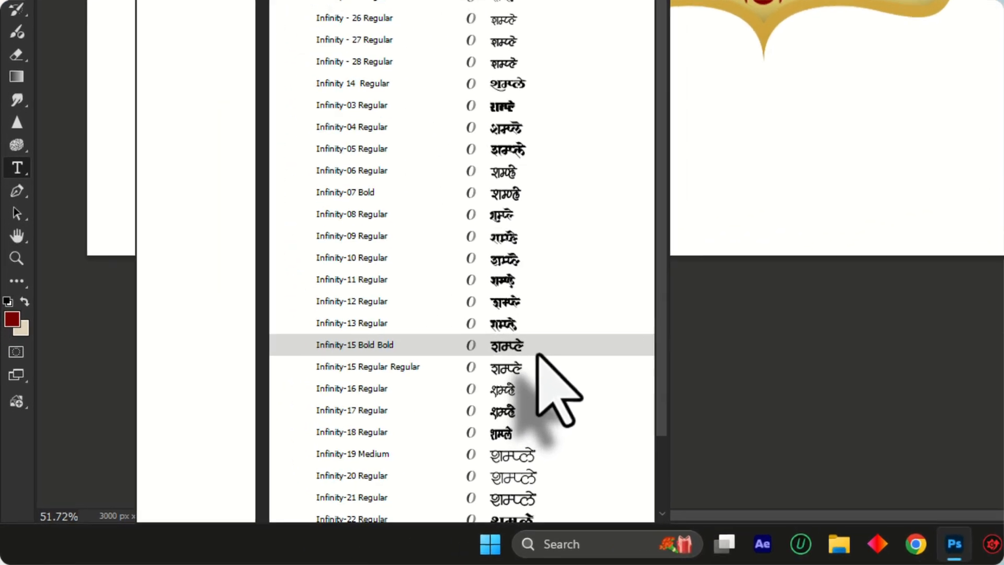
{"action": "left_click", "coordinate": [537, 354]}
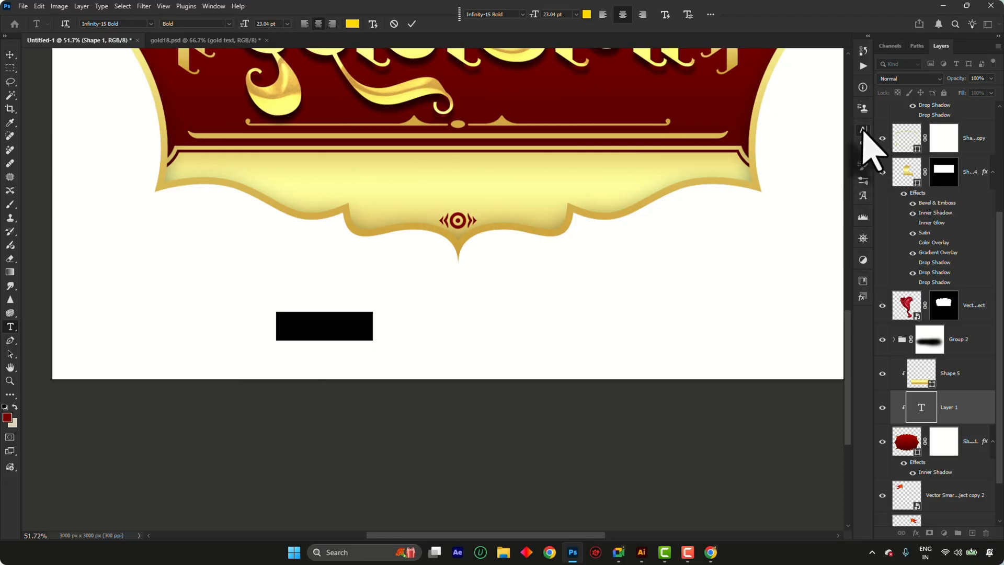
Set the placeholder text's tracking to 0 and turn off All Caps
{"action": "left_click", "coordinate": [862, 131]}
{"action": "left_click_drag", "start_coordinate": [827, 170], "coordinate": [782, 179]}
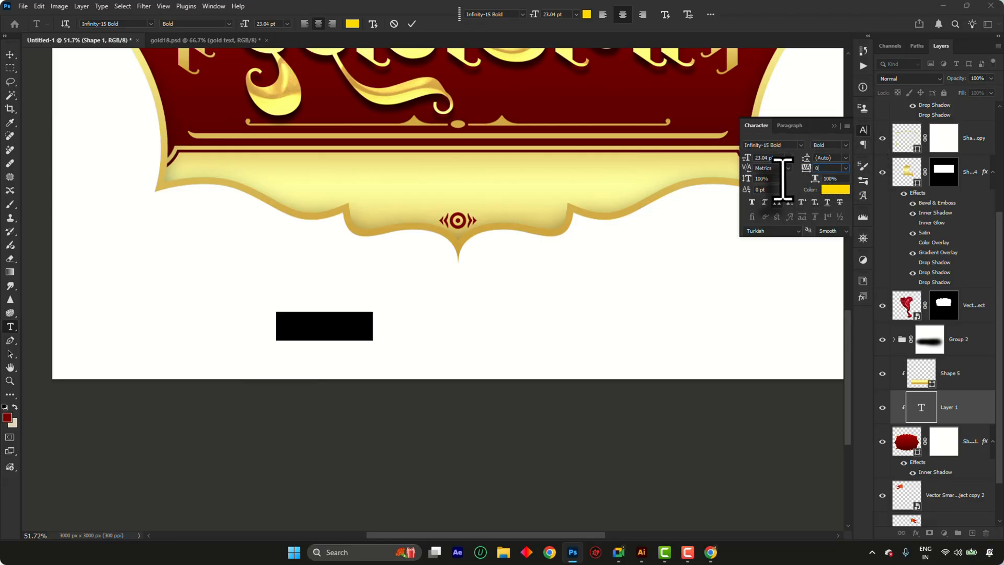
{"action": "key", "text": "Return"}
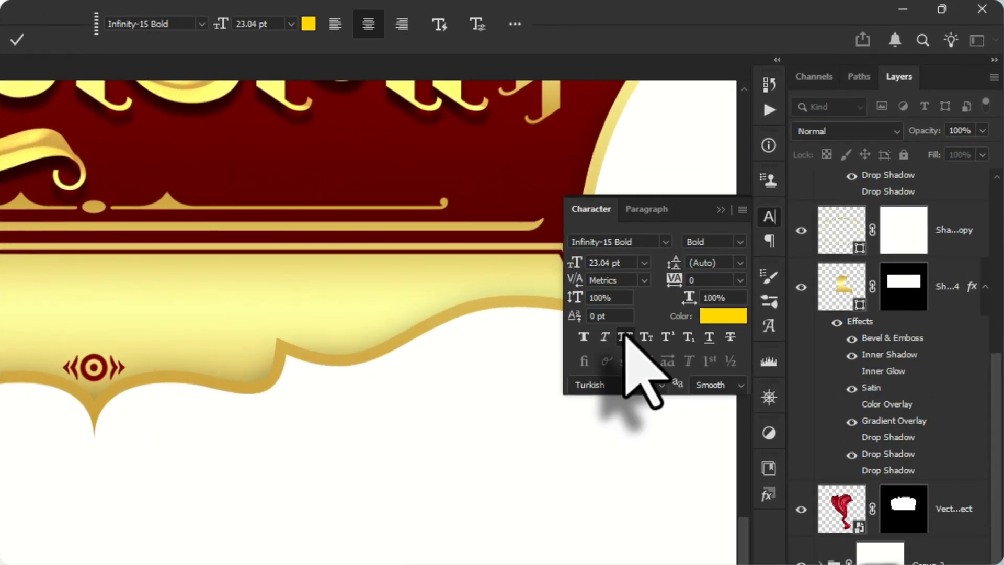
{"action": "left_click", "coordinate": [777, 202]}
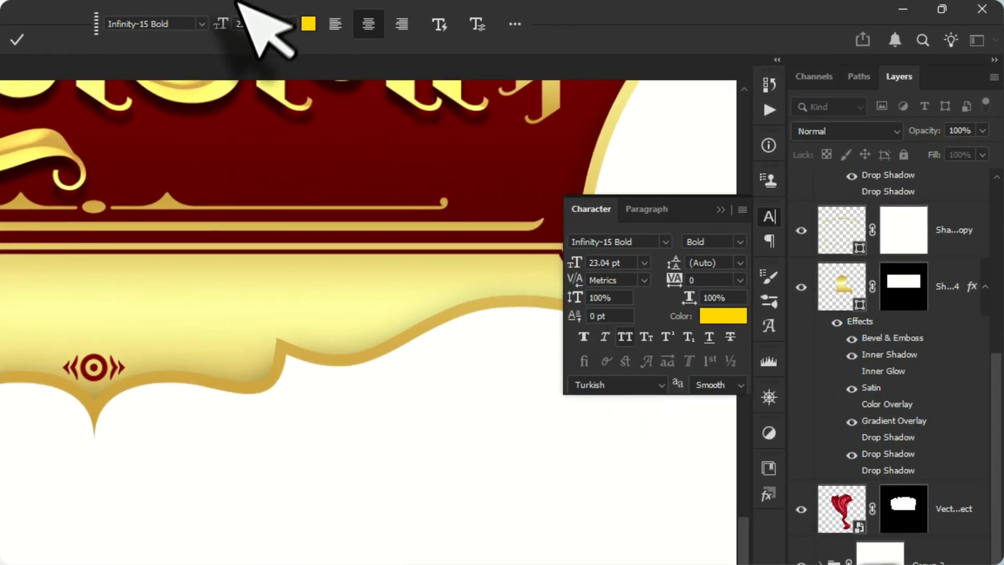
Color the placeholder text with the dark red sampled from the label background and commit the text
{"action": "left_click", "coordinate": [309, 24]}
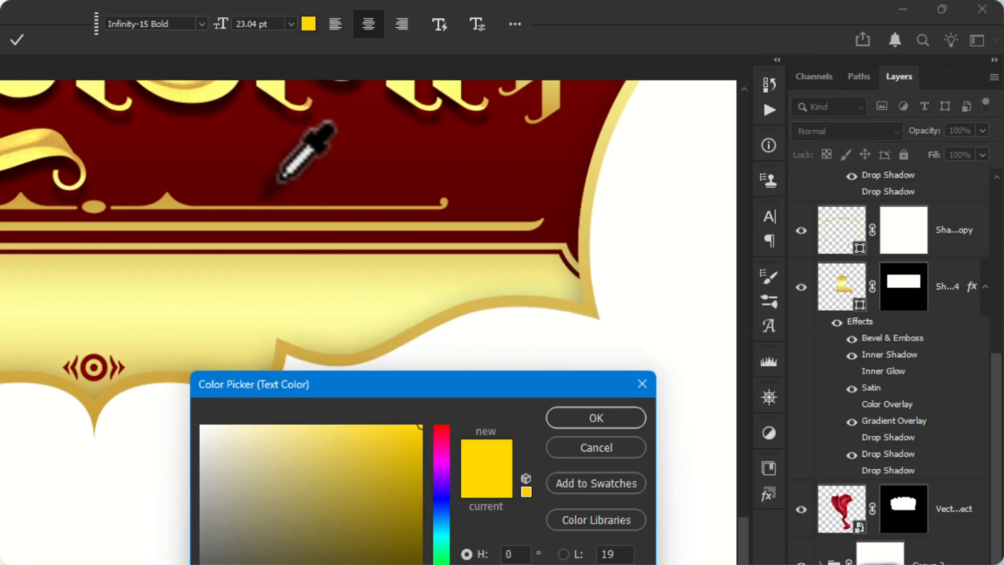
{"action": "left_click", "coordinate": [281, 179]}
{"action": "left_click", "coordinate": [595, 418]}
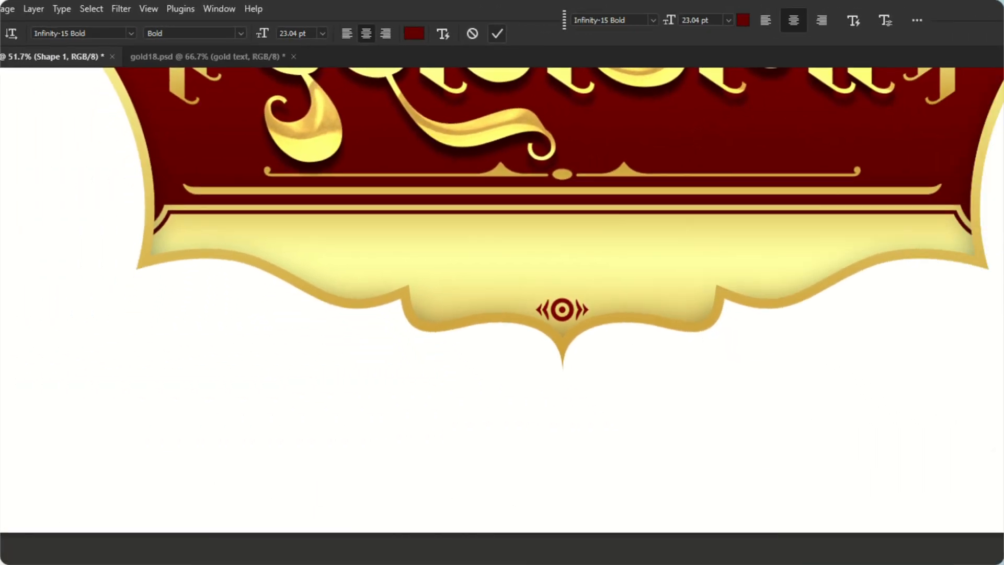
{"action": "left_click", "coordinate": [236, 40]}
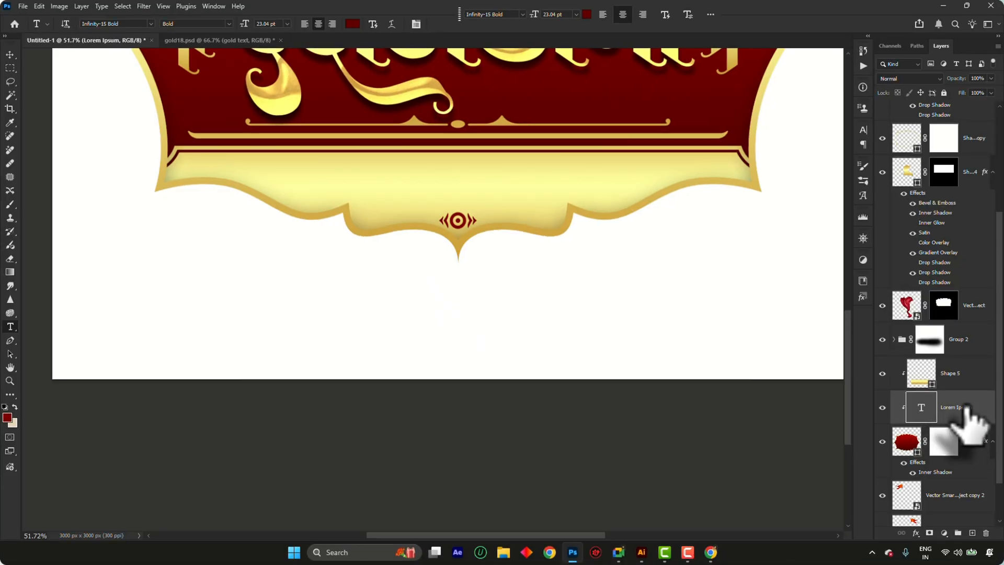
Bring the Lorem Ipsum text layer to the top of the stack and move it onto the label's lower cream band
{"action": "key", "text": "ctrl+shift+bracketright"}
{"action": "key", "text": "v"}
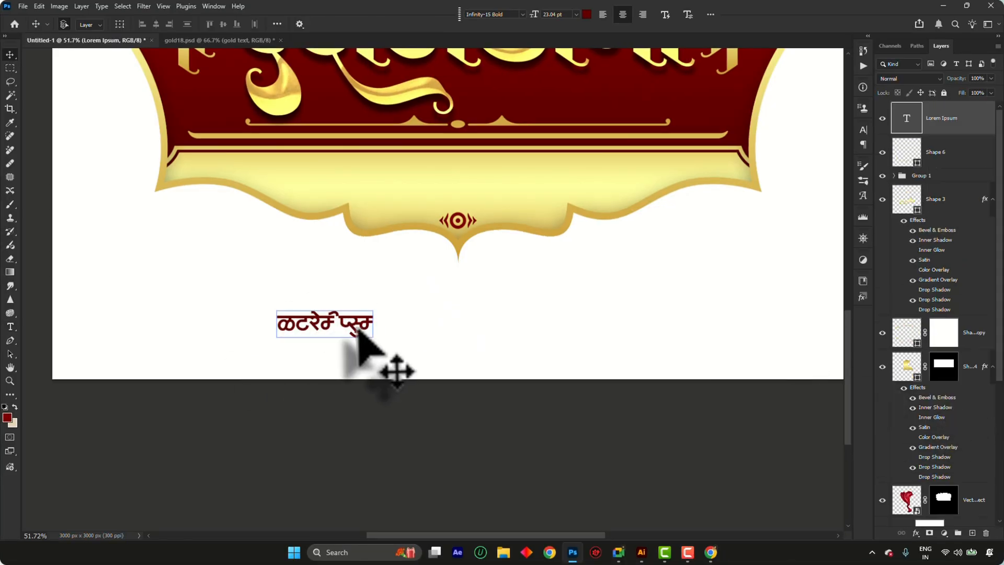
{"action": "left_click_drag", "start_coordinate": [359, 333], "coordinate": [453, 189]}
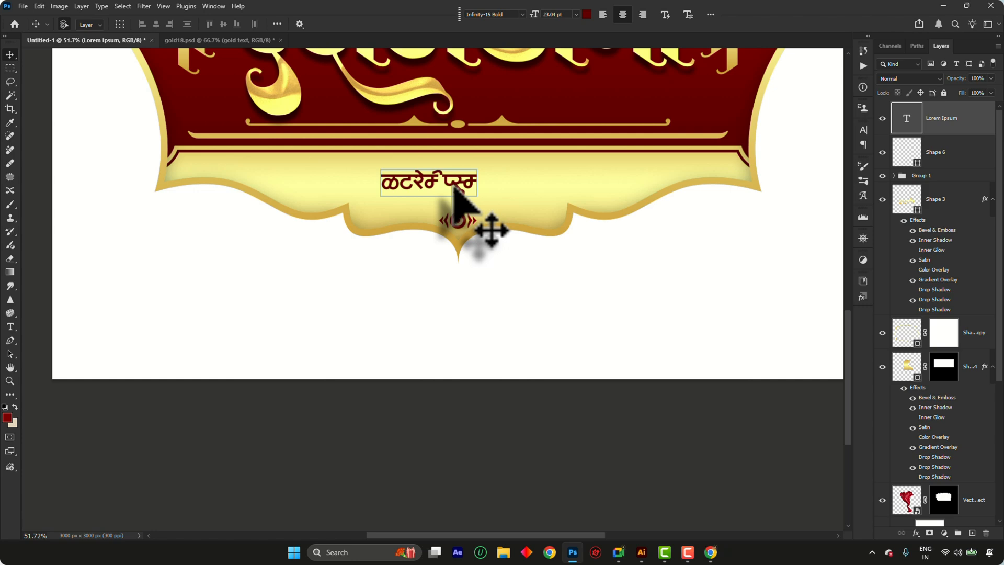
Replace the placeholder text on the cream band with "युवा प्रतिष्ठान चिंचवडगाव" and commit it
{"action": "key", "text": "r"}
{"action": "key", "text": "t"}
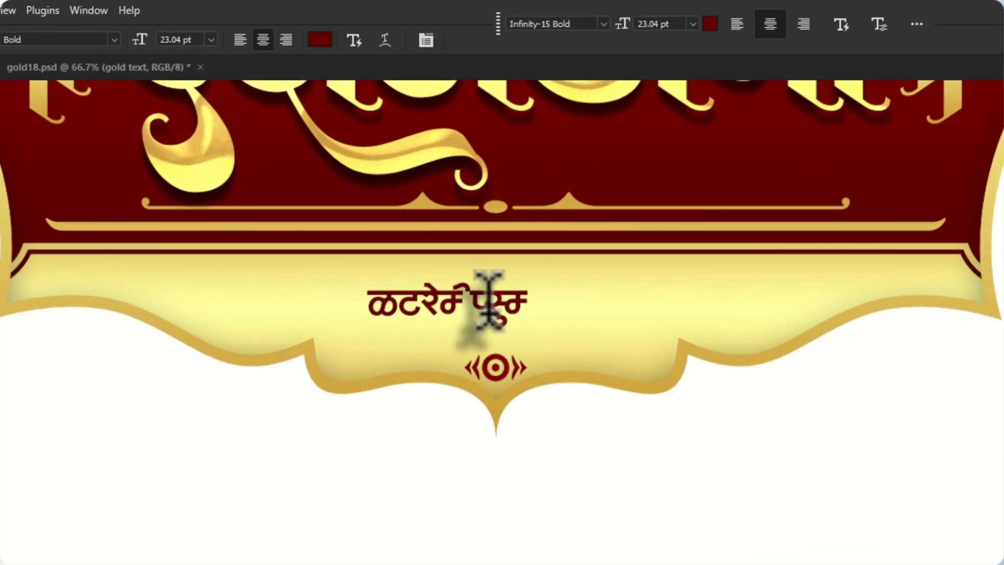
{"action": "left_click", "coordinate": [453, 187]}
{"action": "key", "text": "ctrl+a"}
{"action": "type", "text": "य"}
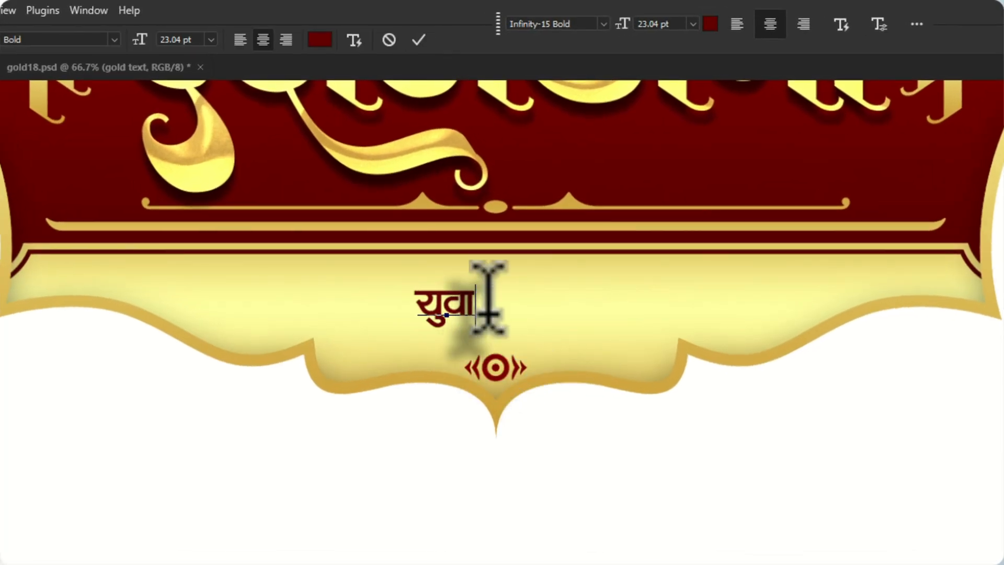
{"action": "type", "text": "ुवा प्रतिष्ठान चिं"}
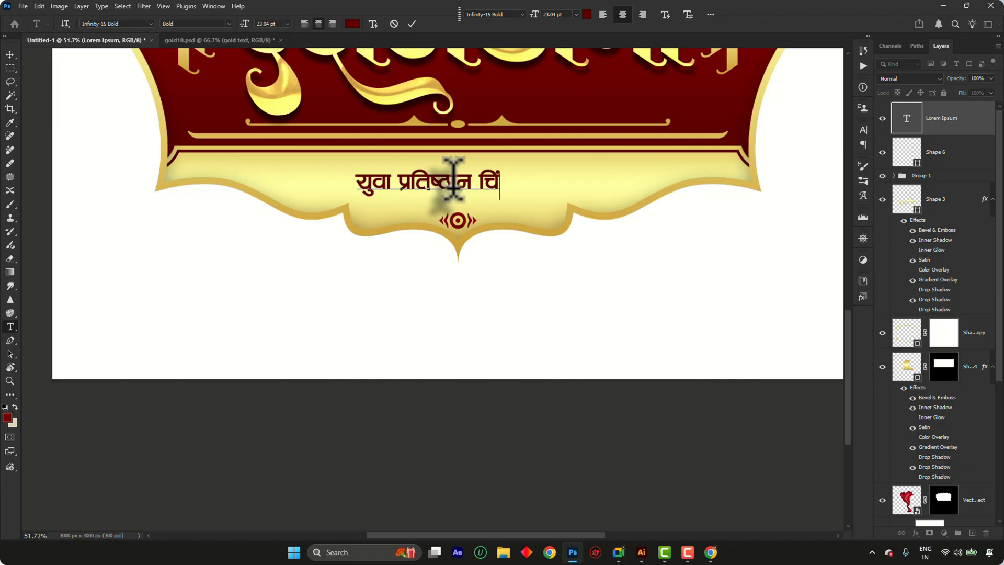
{"action": "type", "text": "च"}
{"action": "type", "text": "वड"}
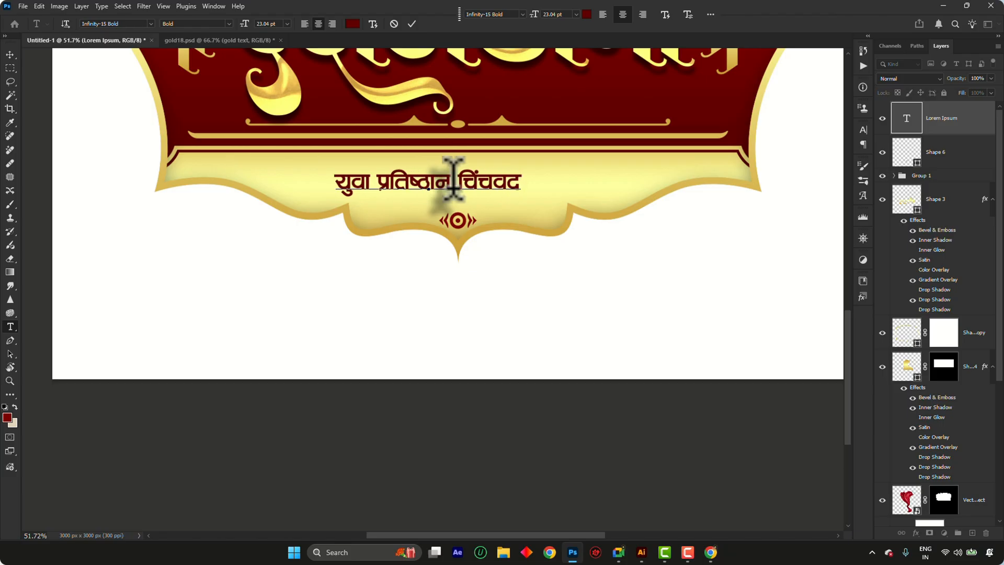
{"action": "key", "text": "BackSpace"}
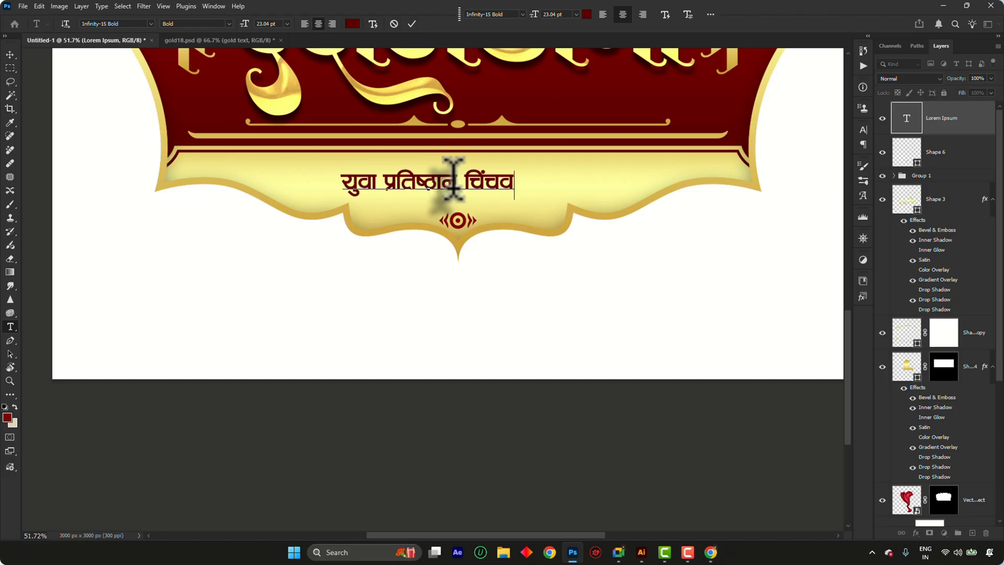
{"action": "type", "text": "ड"}
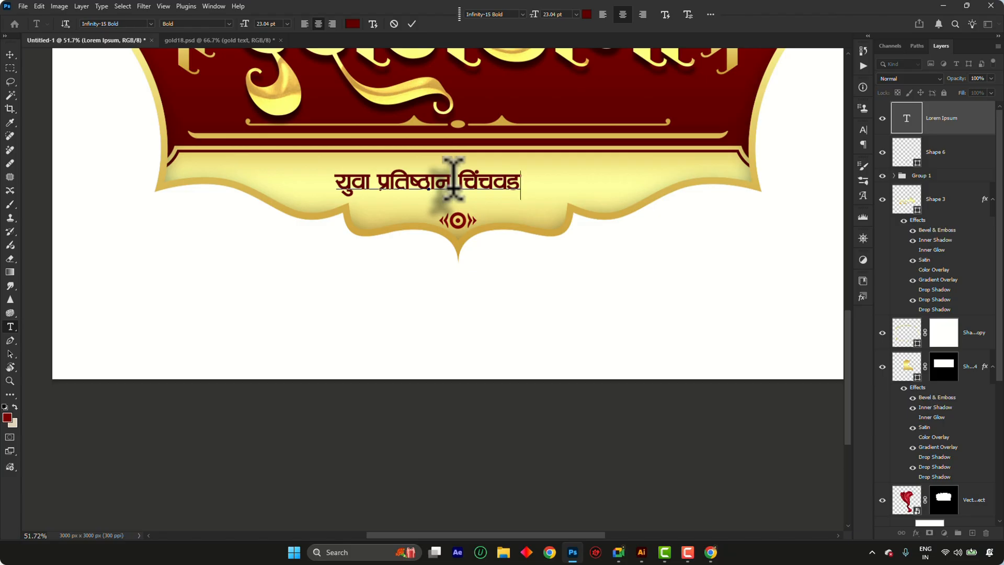
{"action": "type", "text": "गाव"}
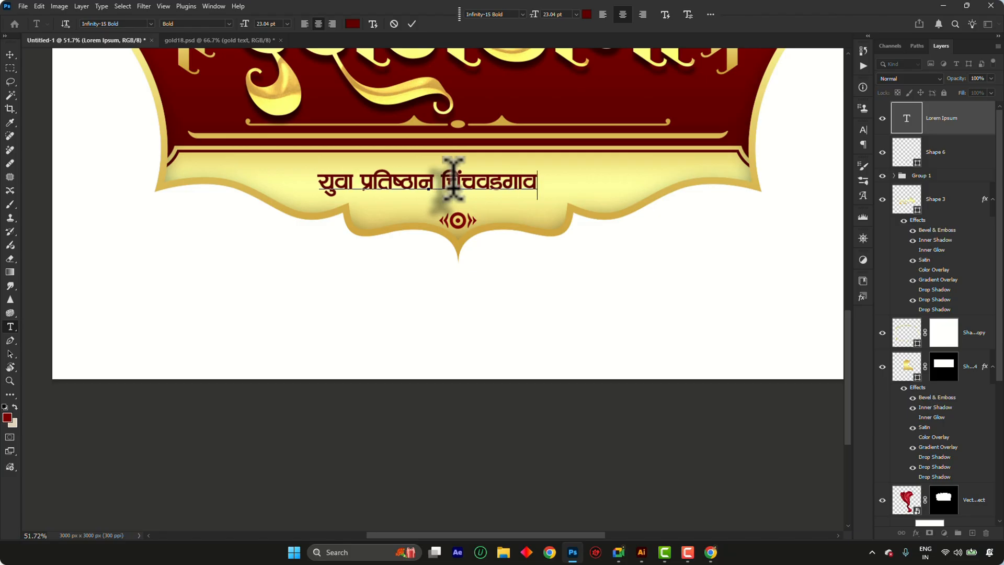
{"action": "key", "text": "ctrl+Return"}
Scale the Devanagari text line proportionally to about 173%
{"action": "key", "text": "ctrl+t"}
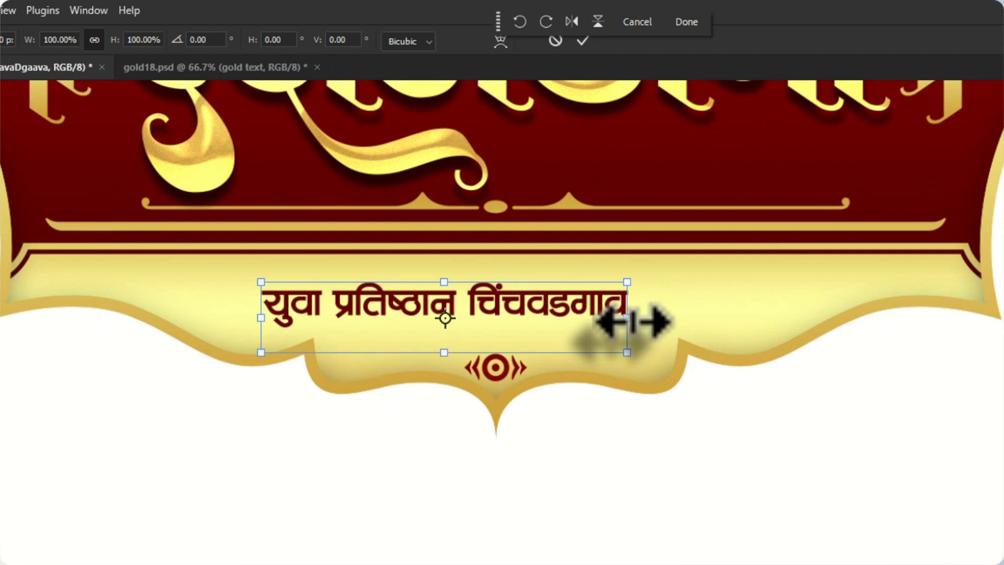
{"action": "left_click_drag", "start_coordinate": [580, 252], "coordinate": [689, 263]}
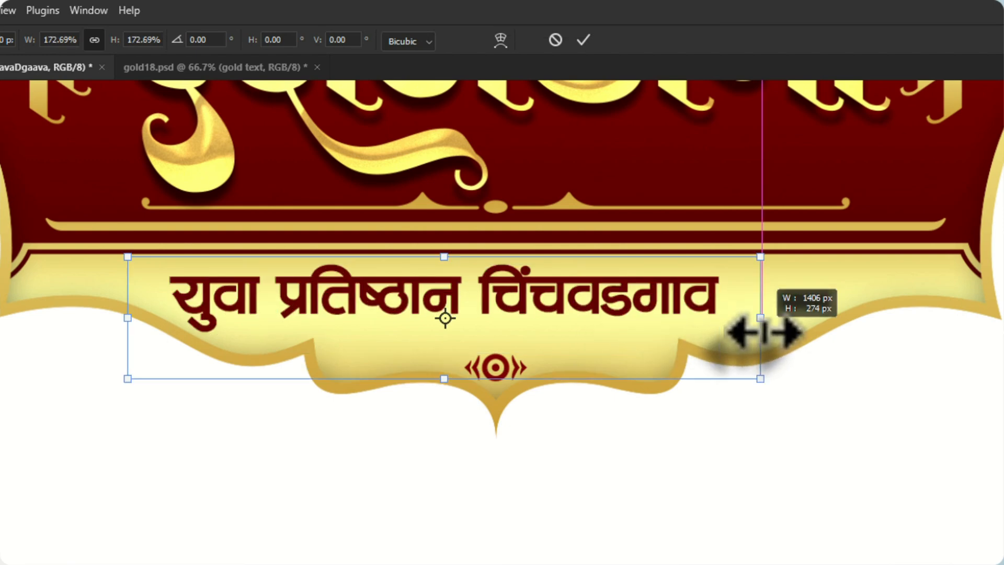
{"action": "left_click_drag", "start_coordinate": [764, 333], "coordinate": [748, 333]}
{"action": "key", "text": "Return"}
Center the text line on the cream band above the target ornament and scale it down slightly
{"action": "scroll", "coordinate": [577, 293], "scroll_direction": "up", "scroll_amount": 2}
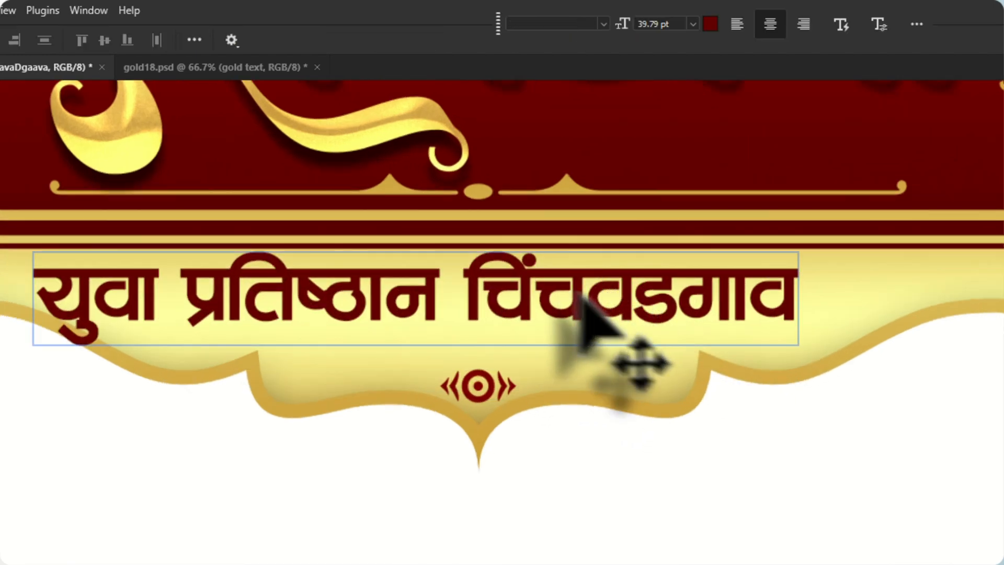
{"action": "left_click_drag", "start_coordinate": [578, 293], "coordinate": [643, 293]}
{"action": "key", "text": "ctrl+t"}
{"action": "left_click_drag", "start_coordinate": [862, 328], "coordinate": [828, 329]}
{"action": "key", "text": "Return"}
Nudge the text line slightly down within the cream band and enlarge it proportionally to about 105%
{"action": "scroll", "coordinate": [493, 290], "scroll_direction": "up", "scroll_amount": 2}
{"action": "left_click_drag", "start_coordinate": [493, 291], "coordinate": [493, 299]}
{"action": "key", "text": "ctrl+t"}
{"action": "left_click_drag", "start_coordinate": [901, 260], "coordinate": [933, 265]}
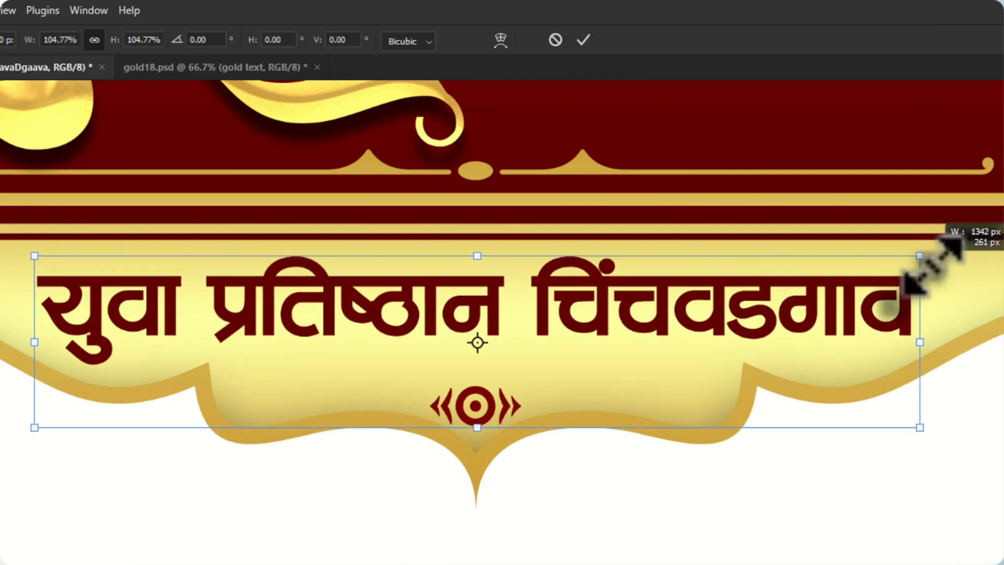
{"action": "key", "text": "Return"}
{"action": "scroll", "coordinate": [197, 223], "scroll_direction": "up", "scroll_amount": 2}
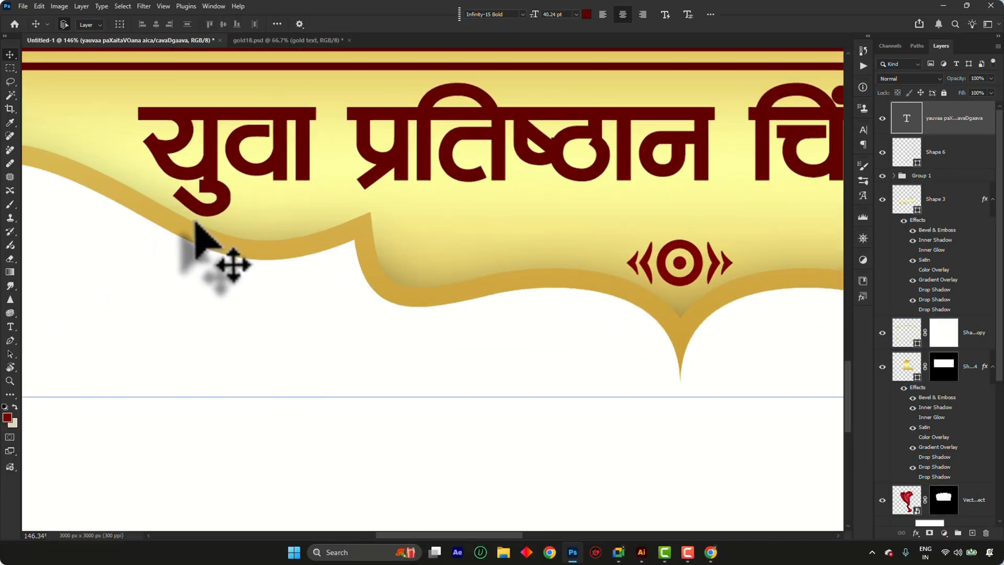
{"action": "scroll", "coordinate": [197, 224], "scroll_direction": "down", "scroll_amount": 5}
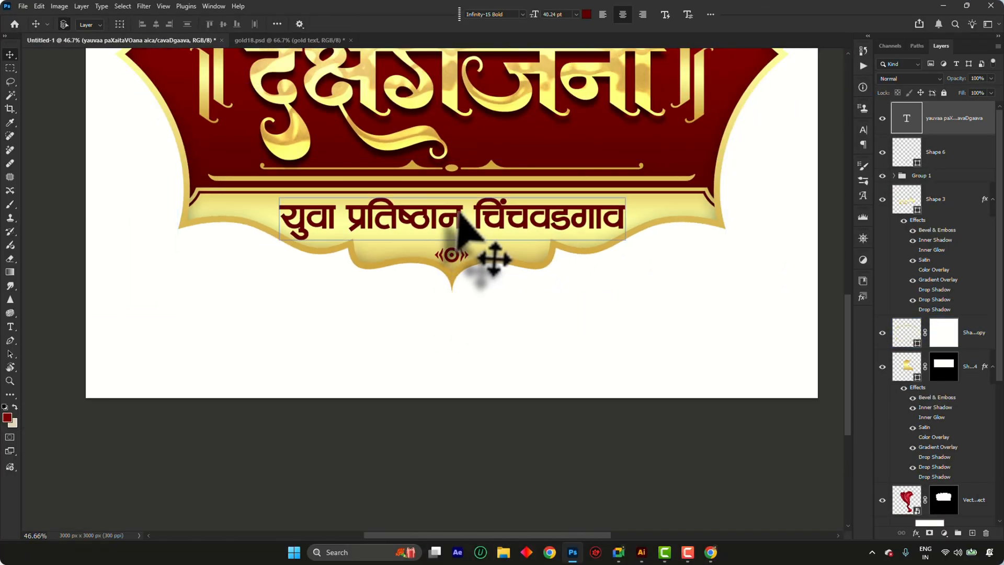
Open the blending options of the Devanagari text layer and enable Bevel & Emboss
{"action": "left_click", "coordinate": [915, 532]}
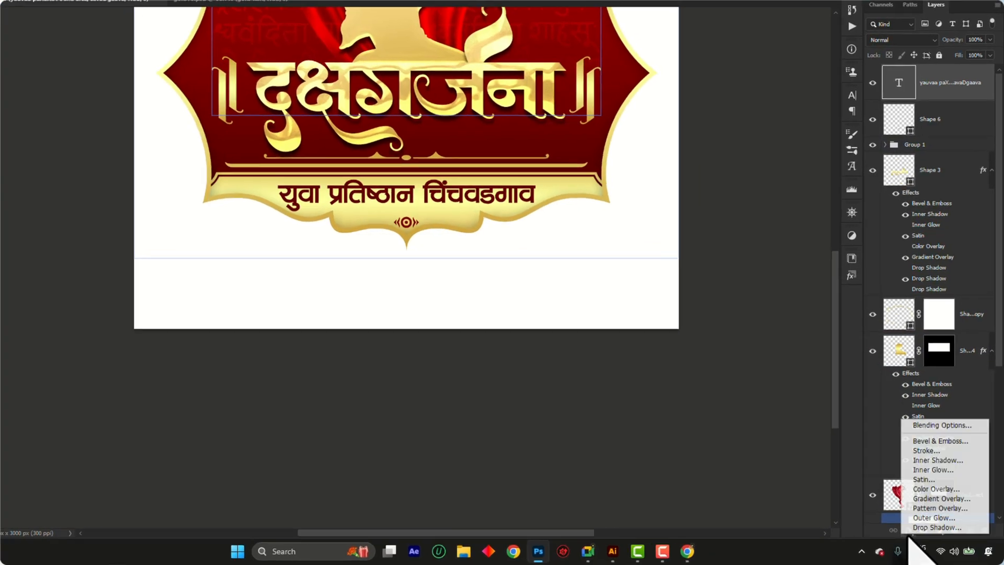
{"action": "left_click", "coordinate": [941, 426]}
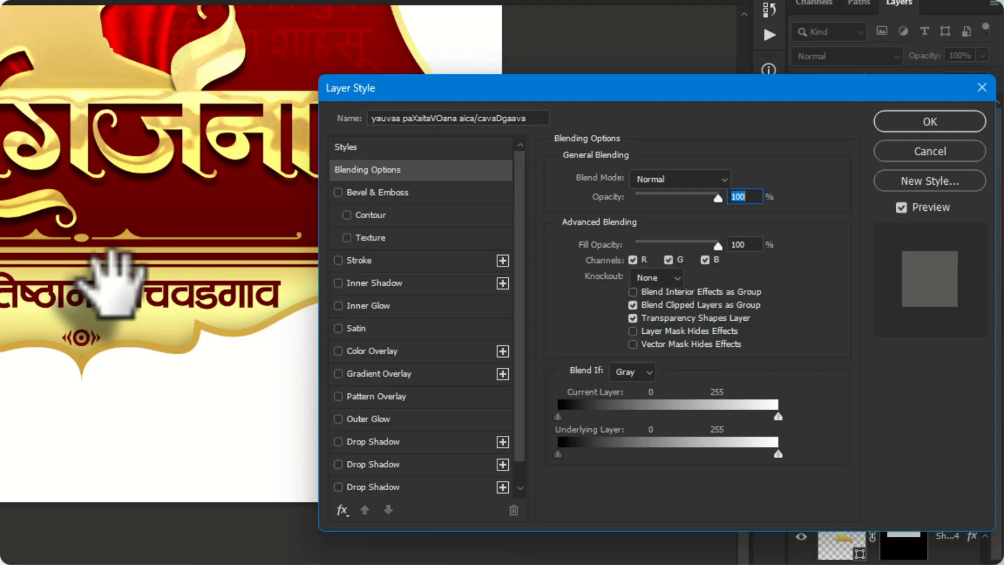
{"action": "scroll", "coordinate": [111, 282], "scroll_direction": "up", "scroll_amount": 4}
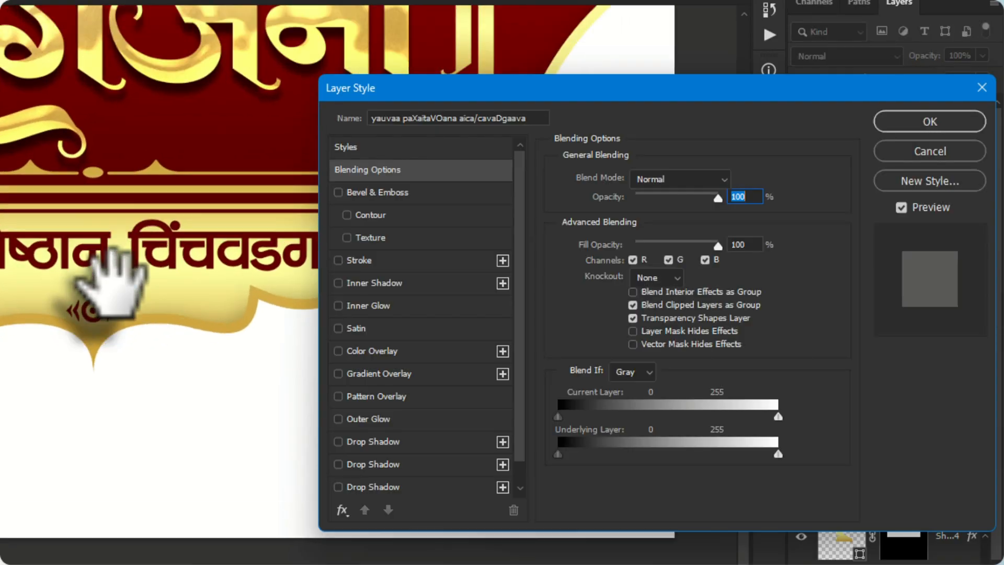
{"action": "scroll", "coordinate": [405, 484], "scroll_direction": "down", "scroll_amount": 1}
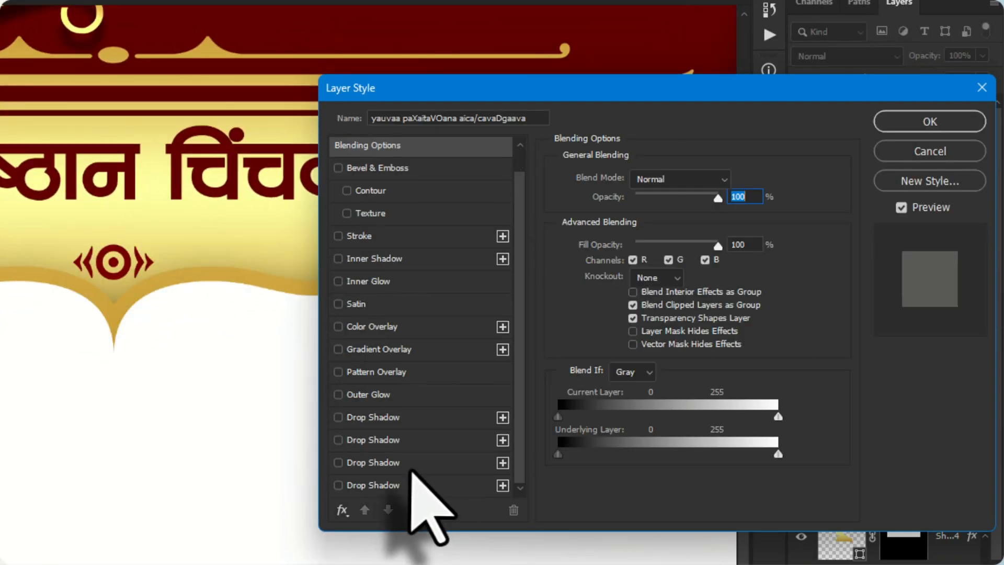
{"action": "left_click", "coordinate": [342, 511]}
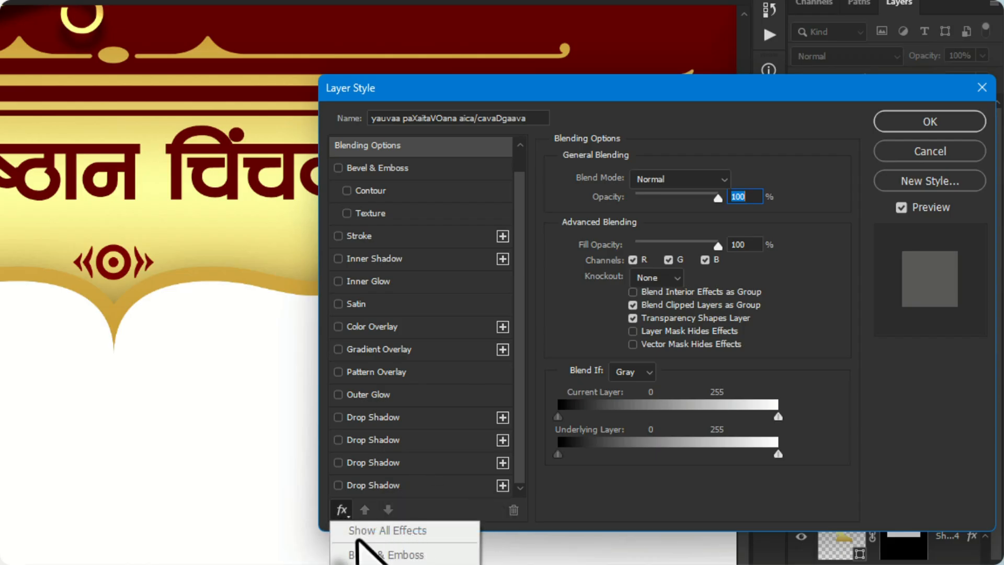
{"action": "left_click", "coordinate": [401, 173]}
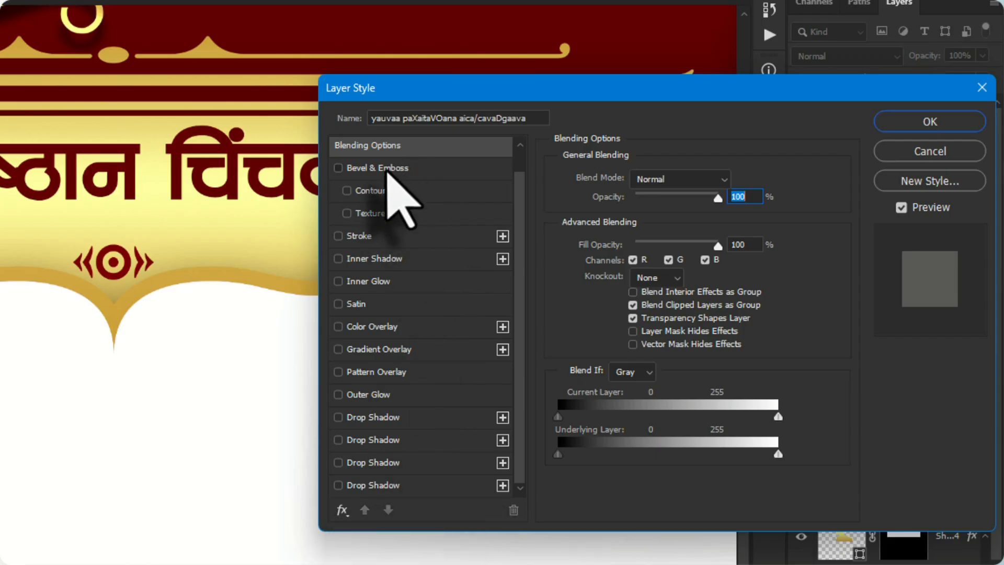
{"action": "left_click", "coordinate": [389, 173]}
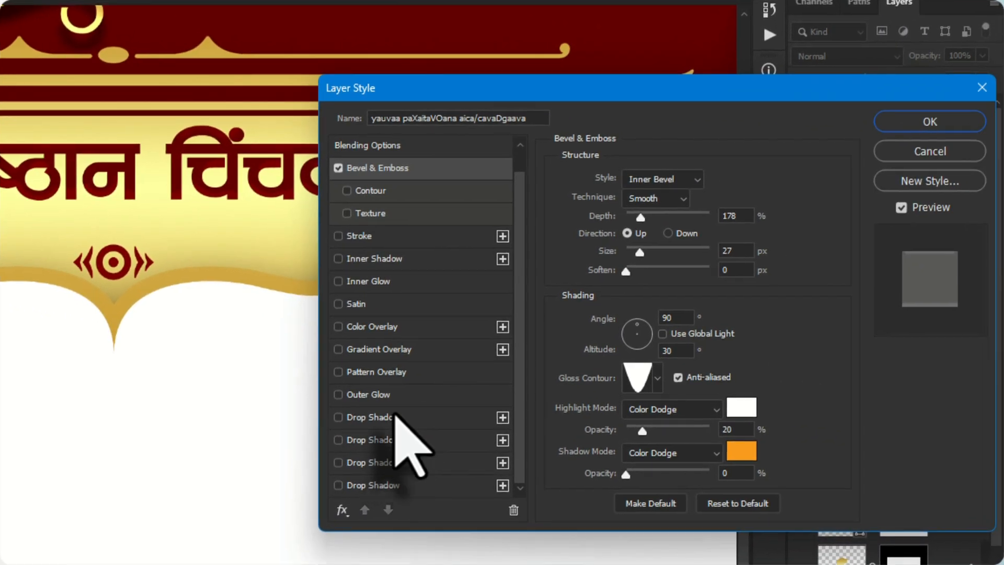
Enable the text layer's first Drop Shadow and set its colour to orange with H 25, S 100, B 100
{"action": "left_click", "coordinate": [935, 491]}
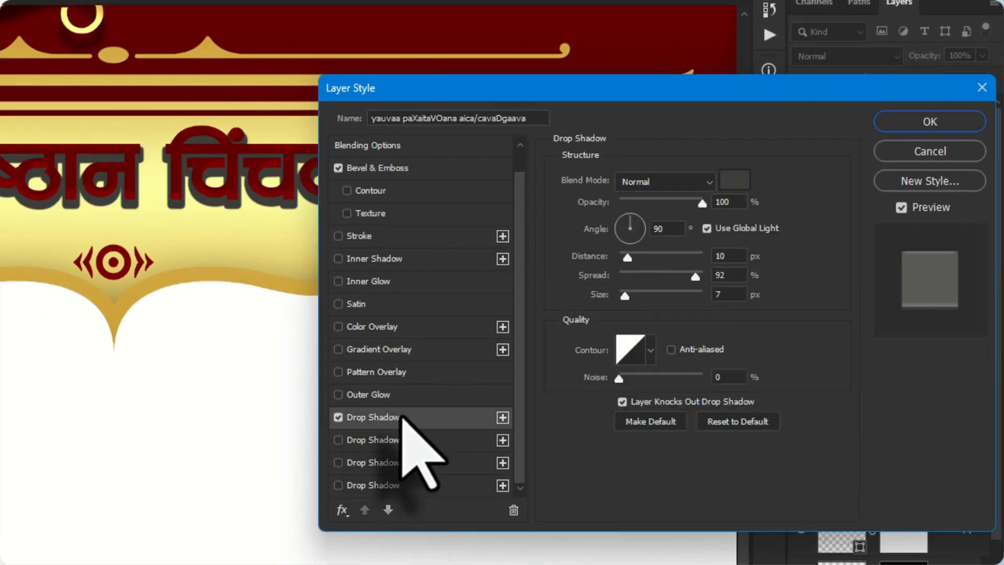
{"action": "left_click", "coordinate": [734, 180]}
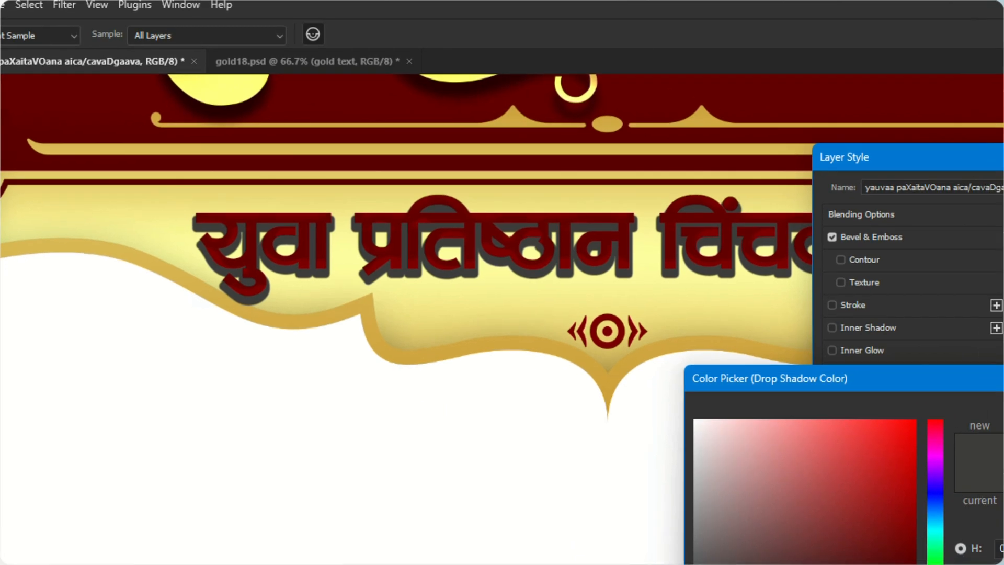
{"action": "left_click", "coordinate": [441, 556]}
{"action": "left_click_drag", "start_coordinate": [635, 494], "coordinate": [784, 277]}
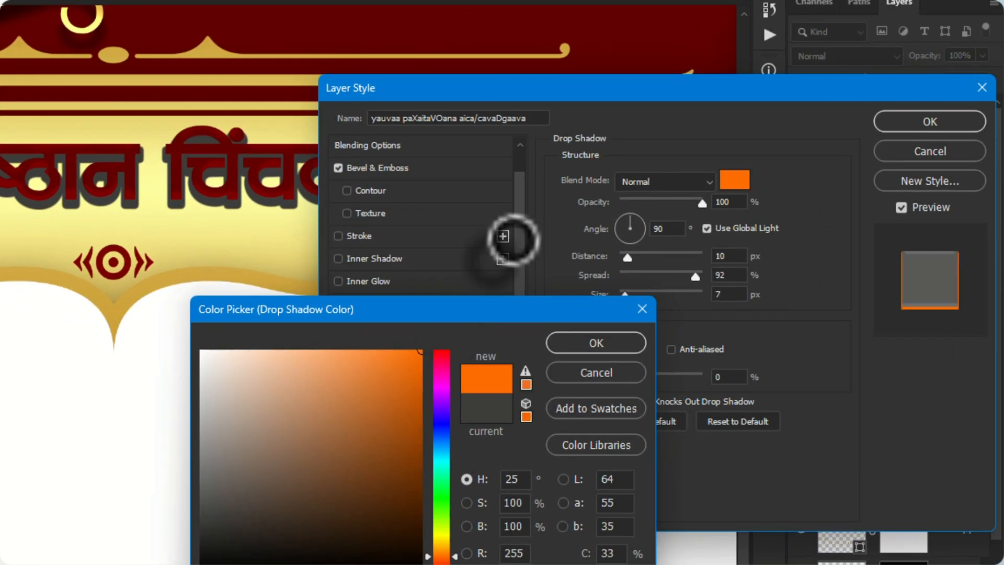
{"action": "left_click", "coordinate": [622, 343]}
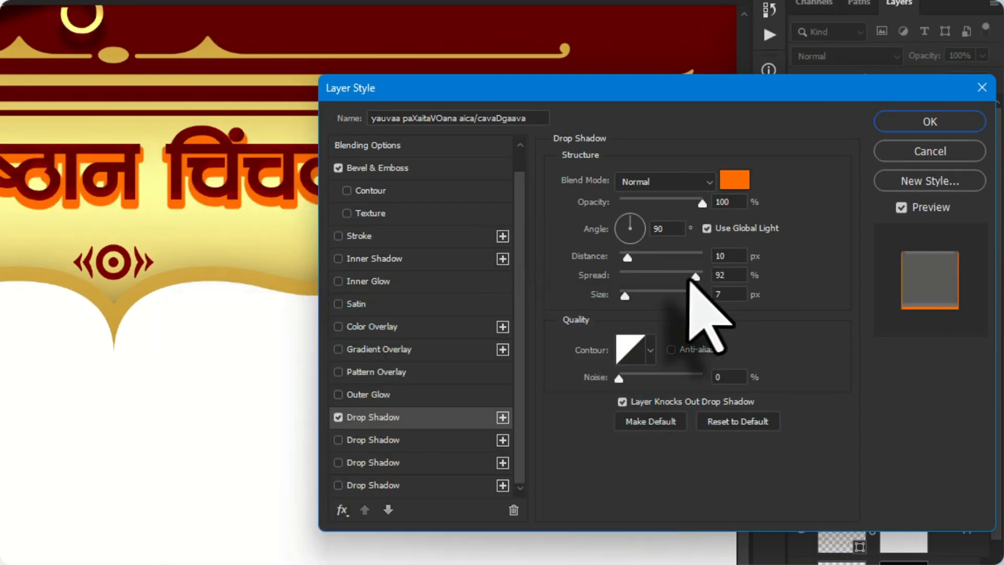
Reset the drop shadow to its defaults and set its colour to orange with H 27, S 100, B 100
{"action": "left_click", "coordinate": [737, 421]}
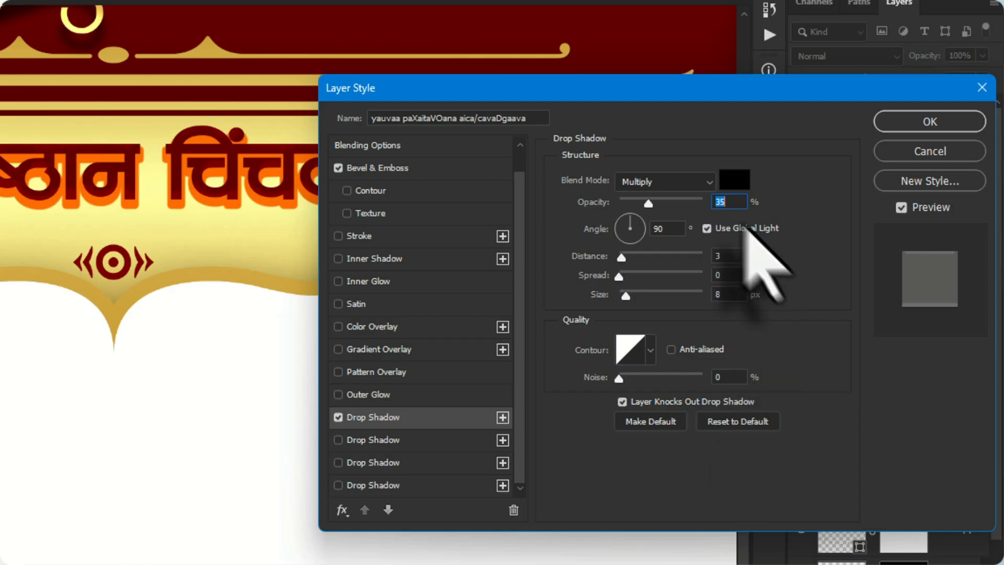
{"action": "left_click", "coordinate": [735, 179]}
{"action": "left_click", "coordinate": [442, 554]}
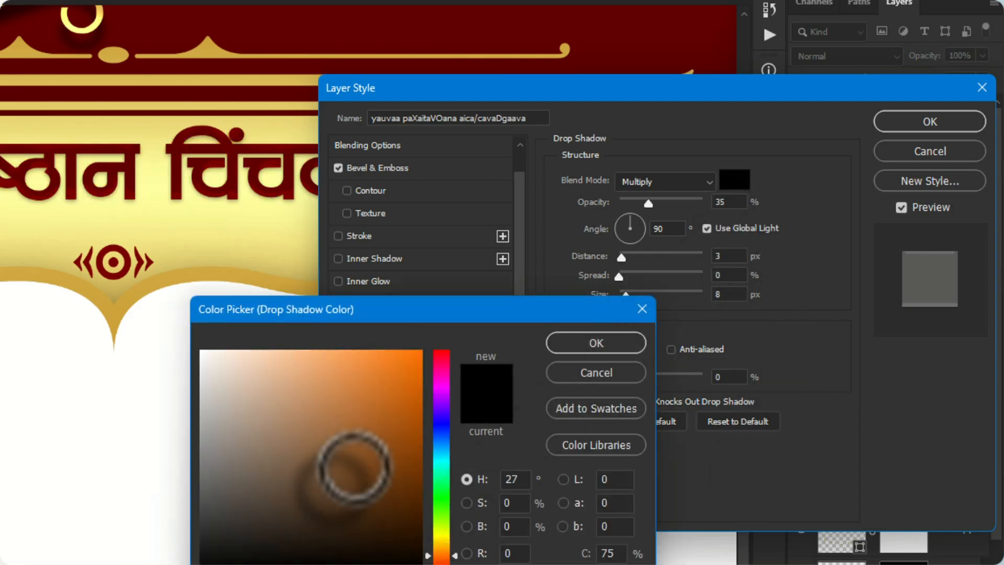
{"action": "left_click", "coordinate": [421, 350]}
{"action": "left_click", "coordinate": [601, 340]}
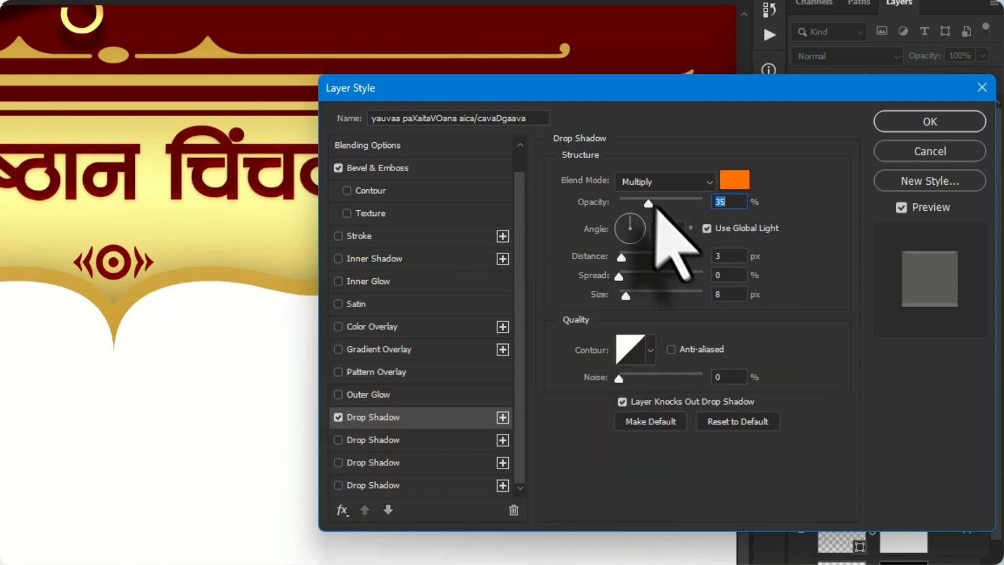
Set the drop shadow's opacity to 60% and size to 0 px, turn off global light, and offset it 7 px at 146°
{"action": "left_click_drag", "start_coordinate": [655, 206], "coordinate": [597, 148]}
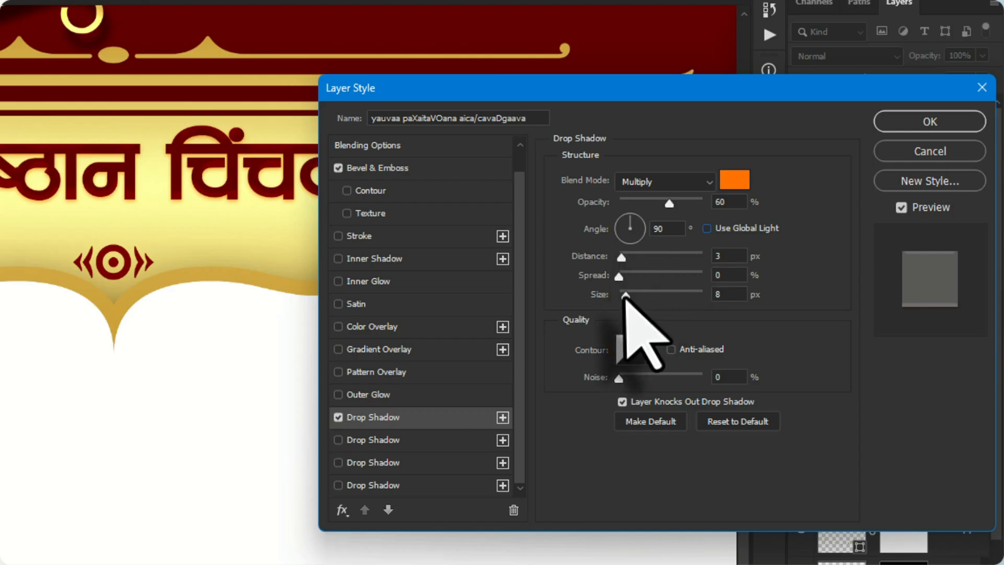
{"action": "left_click_drag", "start_coordinate": [625, 294], "coordinate": [538, 314]}
{"action": "left_click_drag", "start_coordinate": [314, 271], "coordinate": [316, 277]}
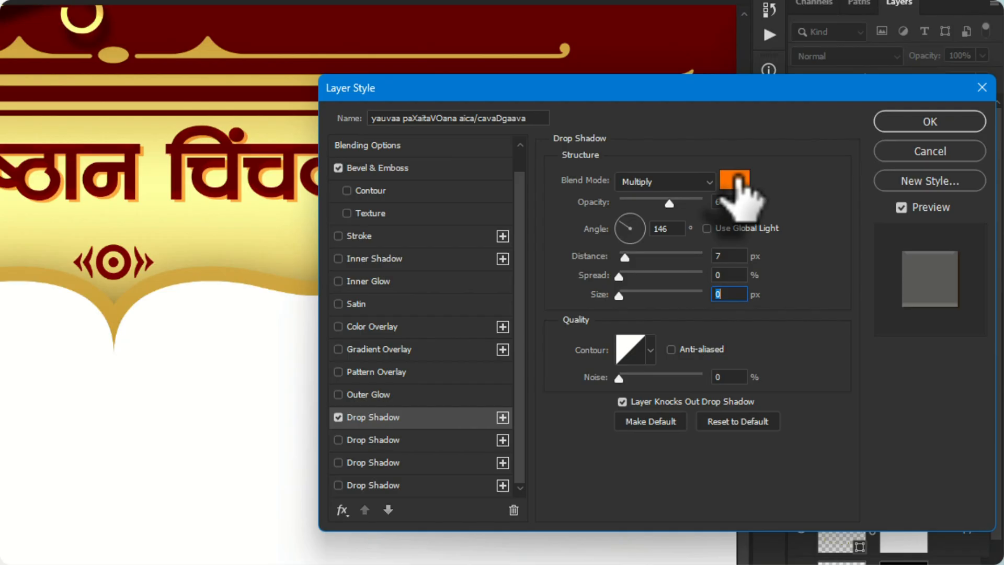
Lighten the drop shadow colour to H 27, S 64, B 100 and apply the layer style
{"action": "left_click", "coordinate": [930, 203]}
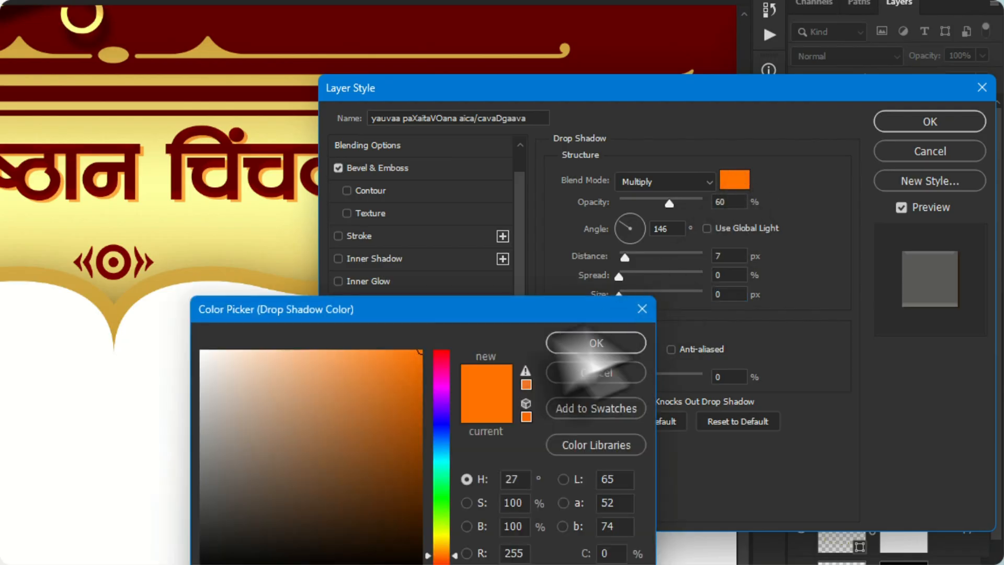
{"action": "left_click", "coordinate": [342, 351]}
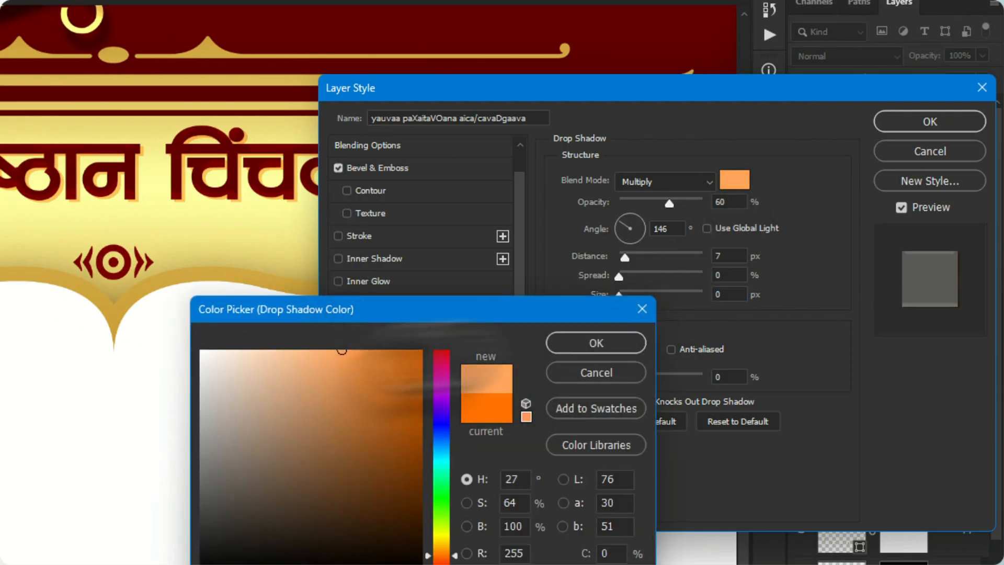
{"action": "left_click", "coordinate": [596, 342]}
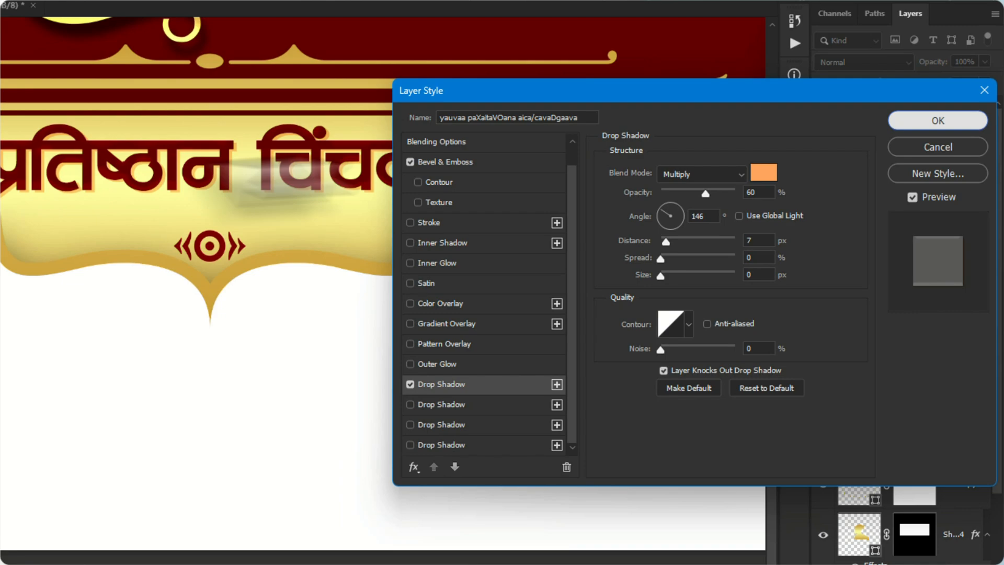
{"action": "left_click", "coordinate": [921, 124]}
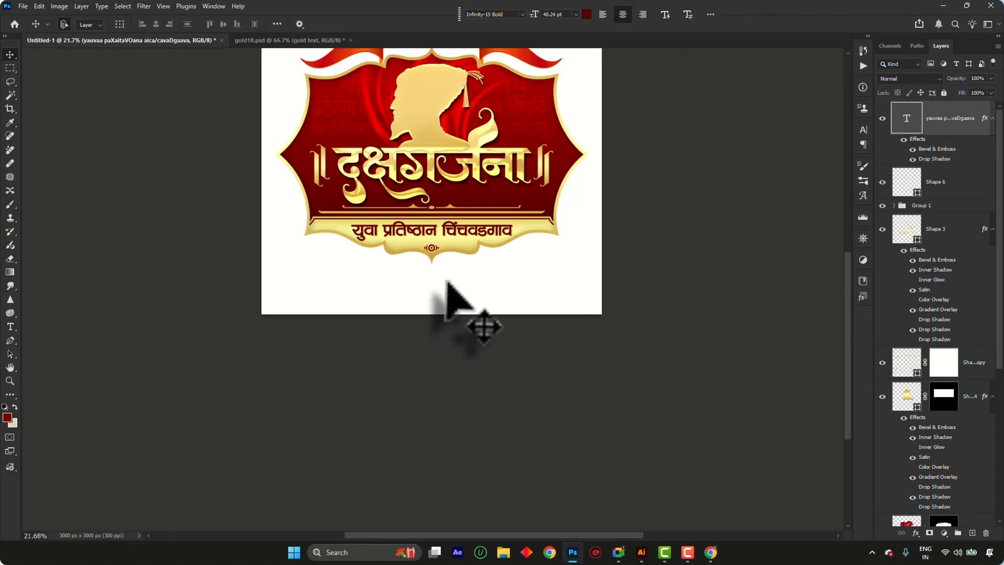
Save the document in the "logo ai" folder as "Logo marathi" in TIFF format
{"action": "key", "text": "ctrl+0"}
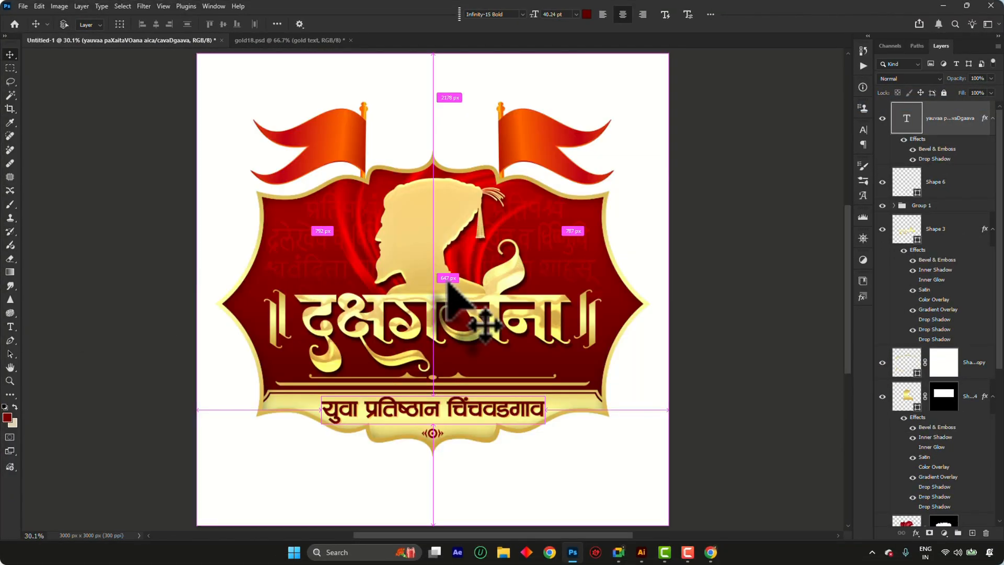
{"action": "left_click", "coordinate": [442, 285], "text": "ctrl"}
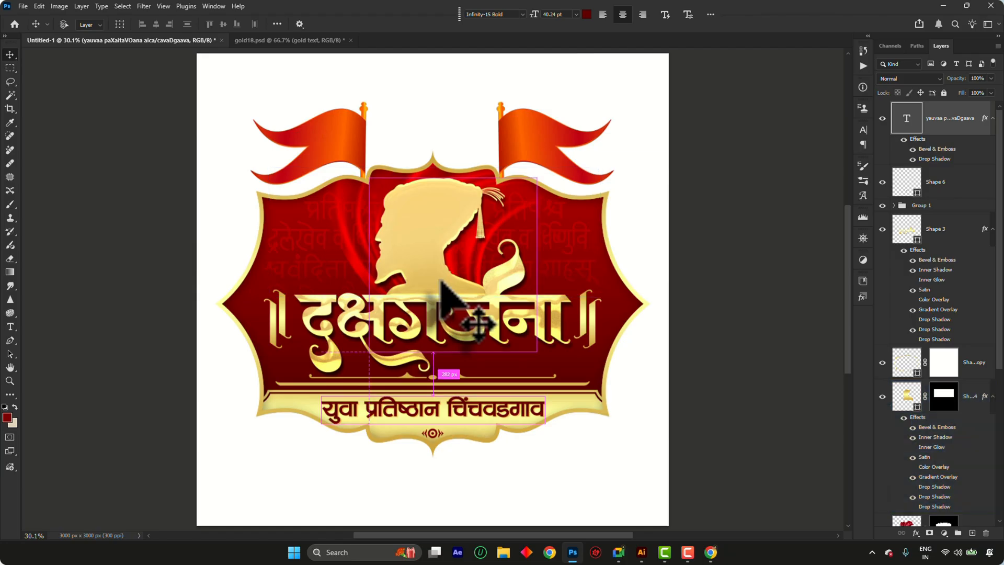
{"action": "key", "text": "ctrl+s"}
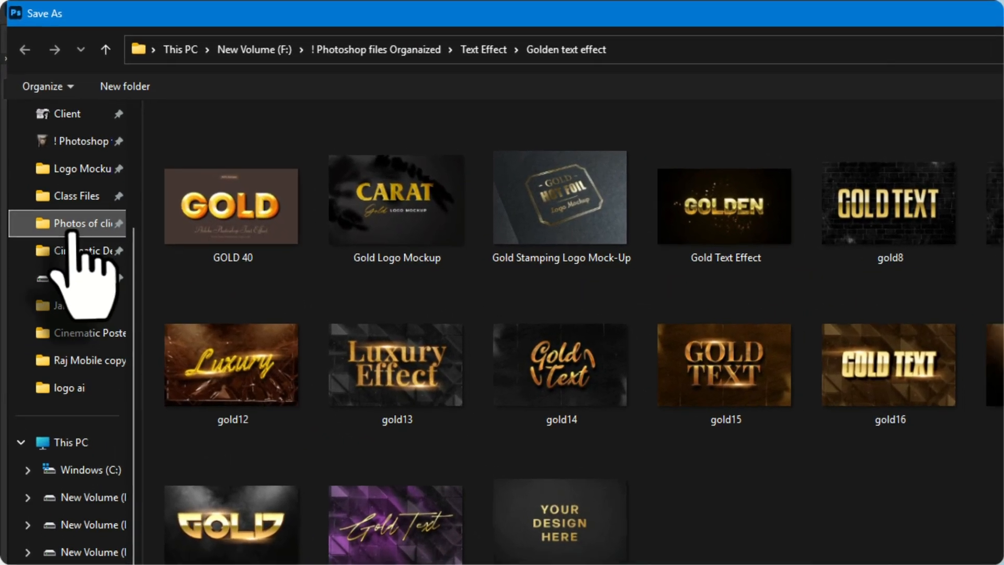
{"action": "left_click", "coordinate": [73, 231]}
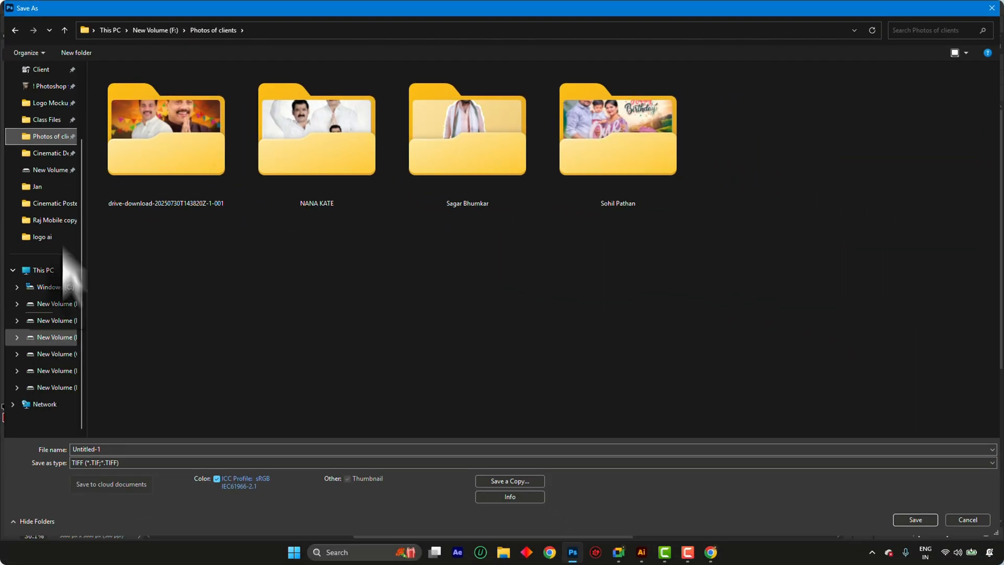
{"action": "left_click", "coordinate": [49, 239]}
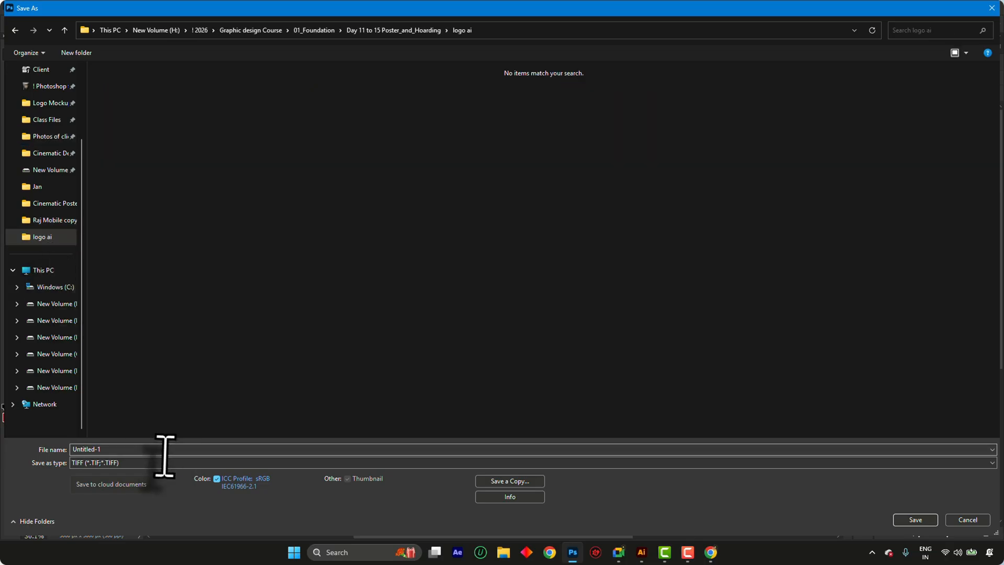
{"action": "type", "text": "Lo"}
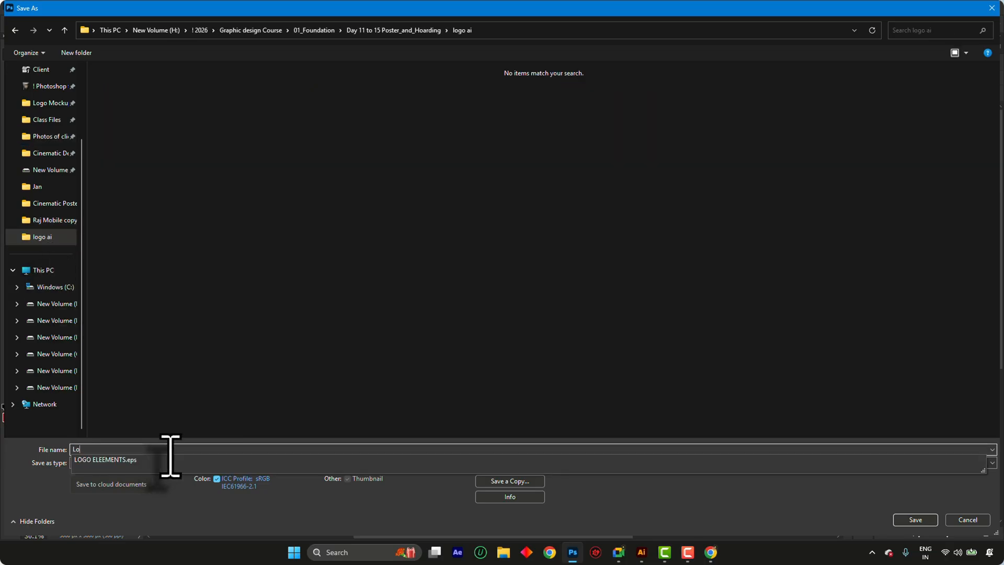
{"action": "type", "text": "go marathi"}
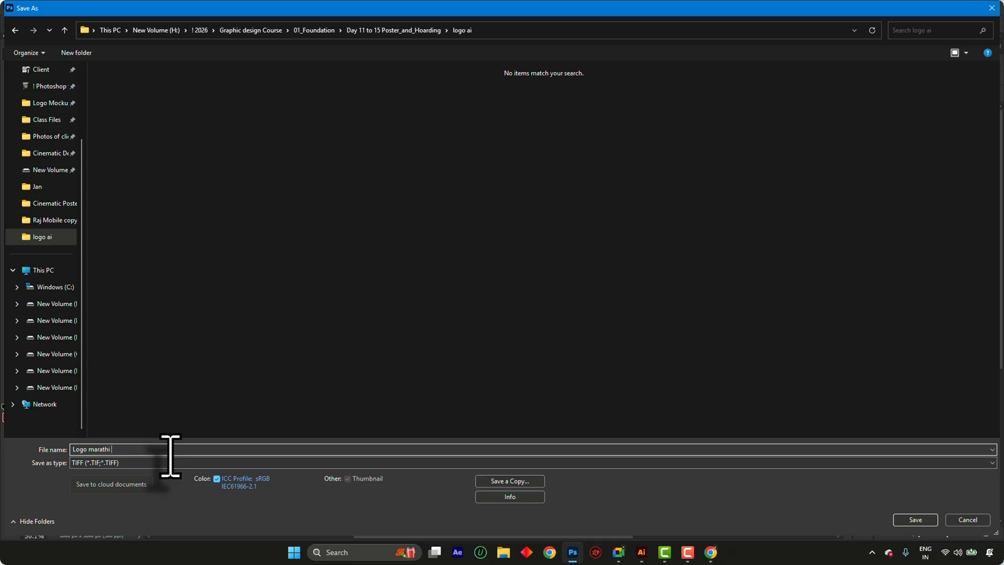
{"action": "key", "text": "Return"}
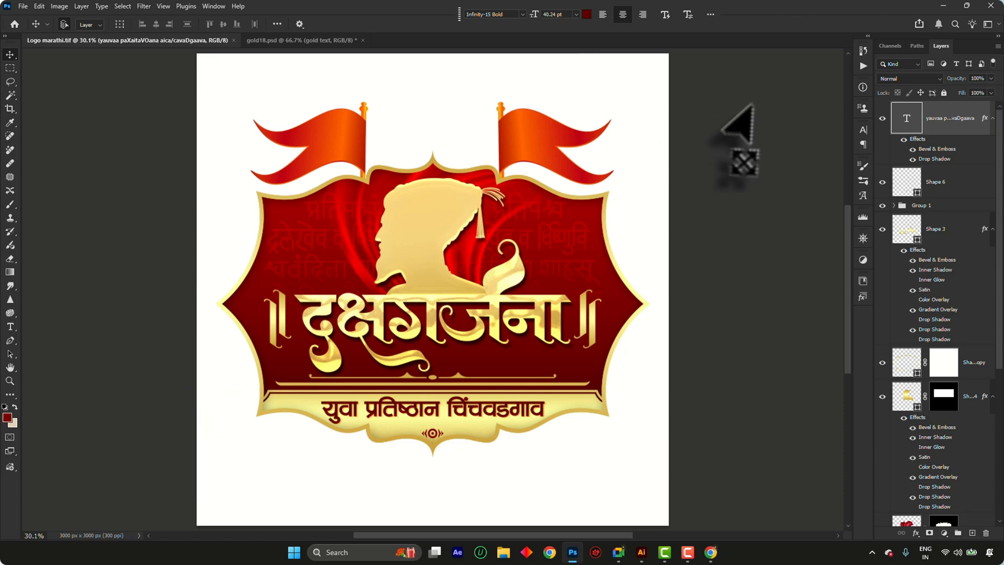
Enlarge the small target ornament below the text line slightly and keep it centred on the cream band
{"action": "key", "text": "ctrl+0"}
{"action": "key", "text": "ctrl+0"}
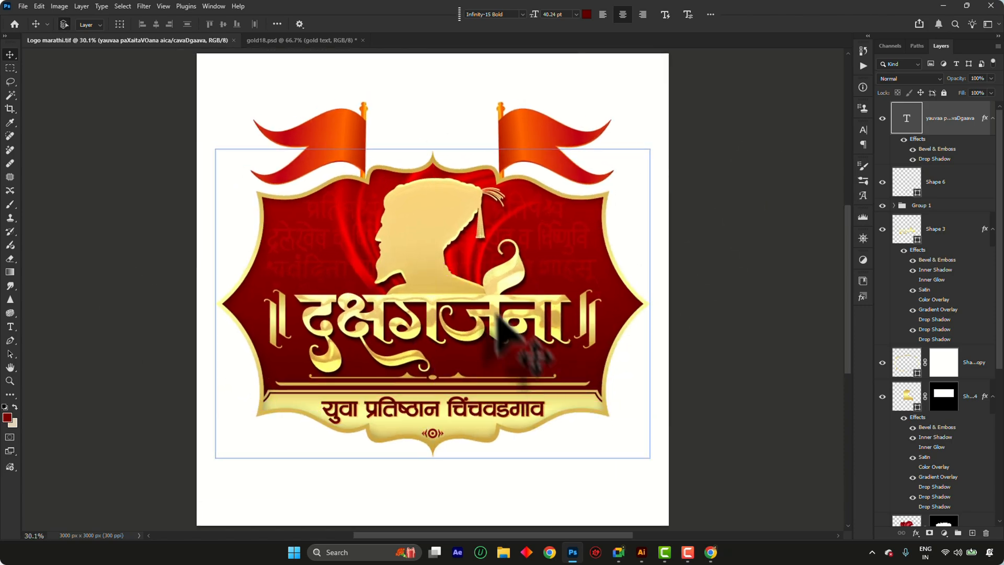
{"action": "scroll", "coordinate": [497, 314], "scroll_direction": "down", "scroll_amount": 1}
{"action": "scroll", "coordinate": [427, 454], "scroll_direction": "up", "scroll_amount": 1}
{"action": "scroll", "coordinate": [443, 414], "scroll_direction": "up", "scroll_amount": 8}
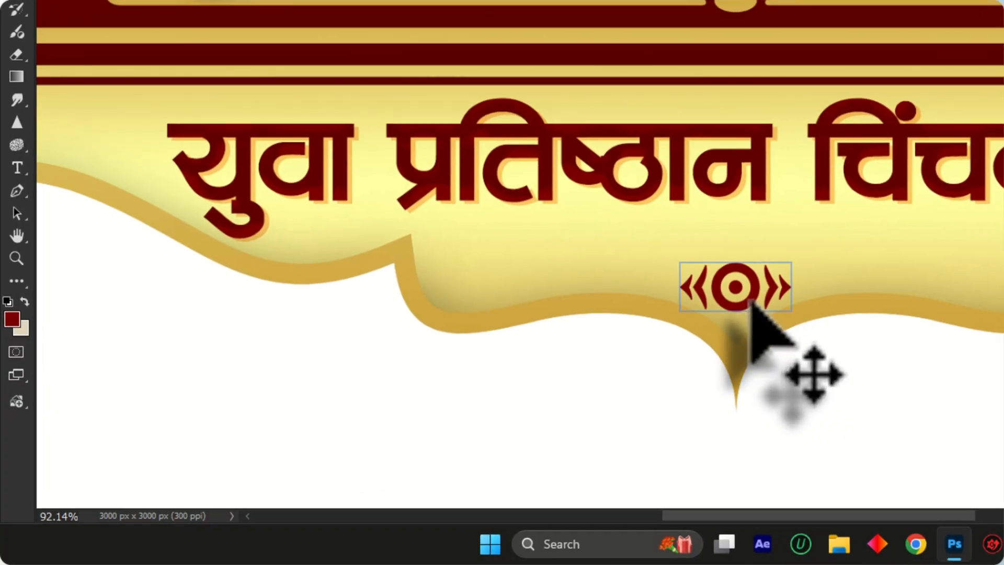
{"action": "key", "text": "ctrl+t"}
{"action": "left_click_drag", "start_coordinate": [793, 260], "coordinate": [816, 260]}
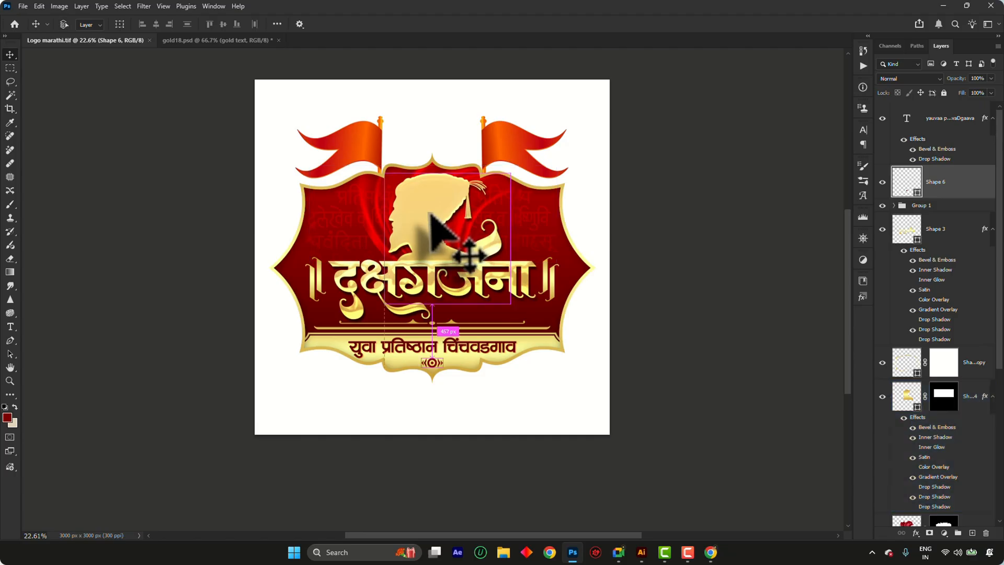
{"action": "key", "text": "ctrl+0"}
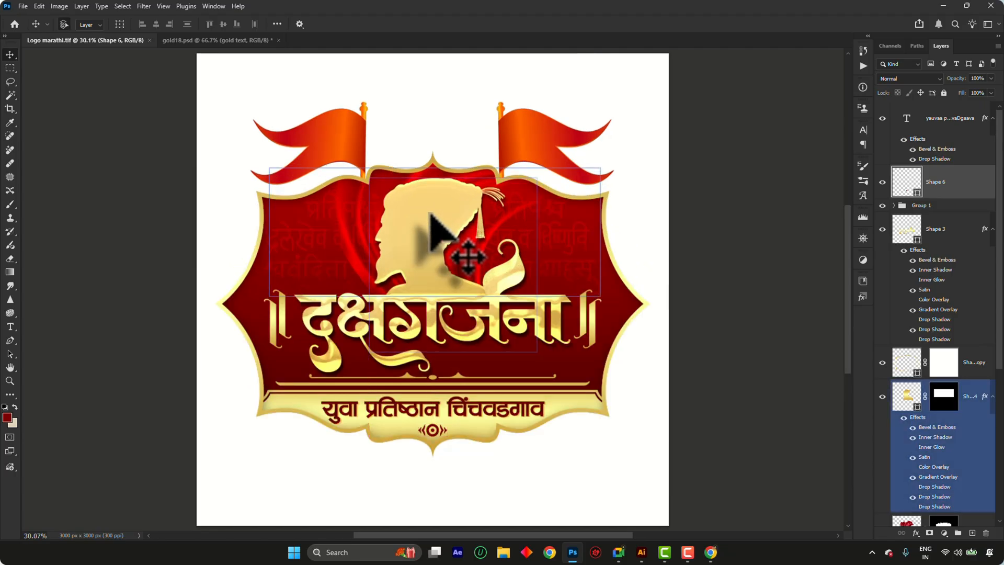